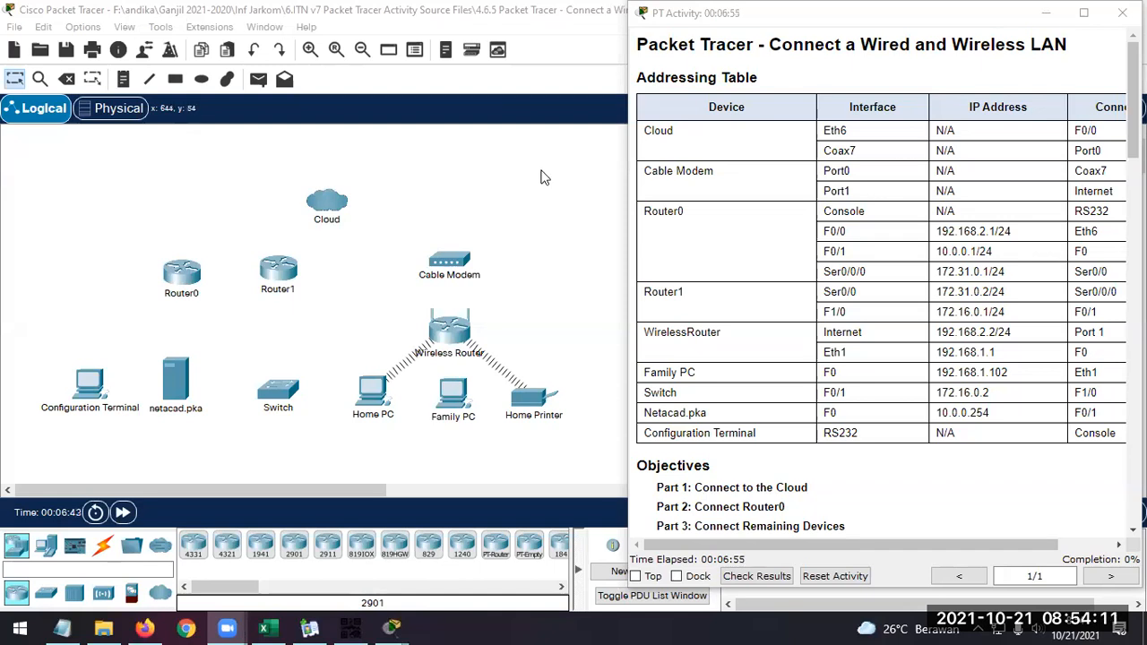
Bring up the activity instructions and read through the addressing table, objectives and the cabling steps for Parts 1 and 2
click(271, 176)
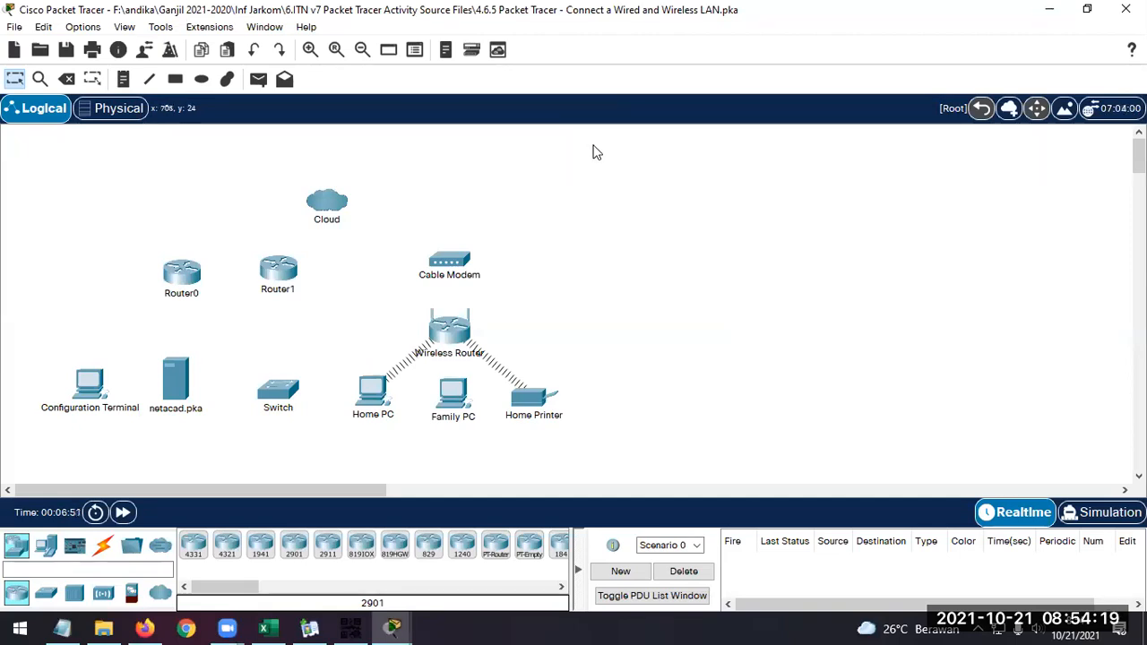
mouse_move(391, 627)
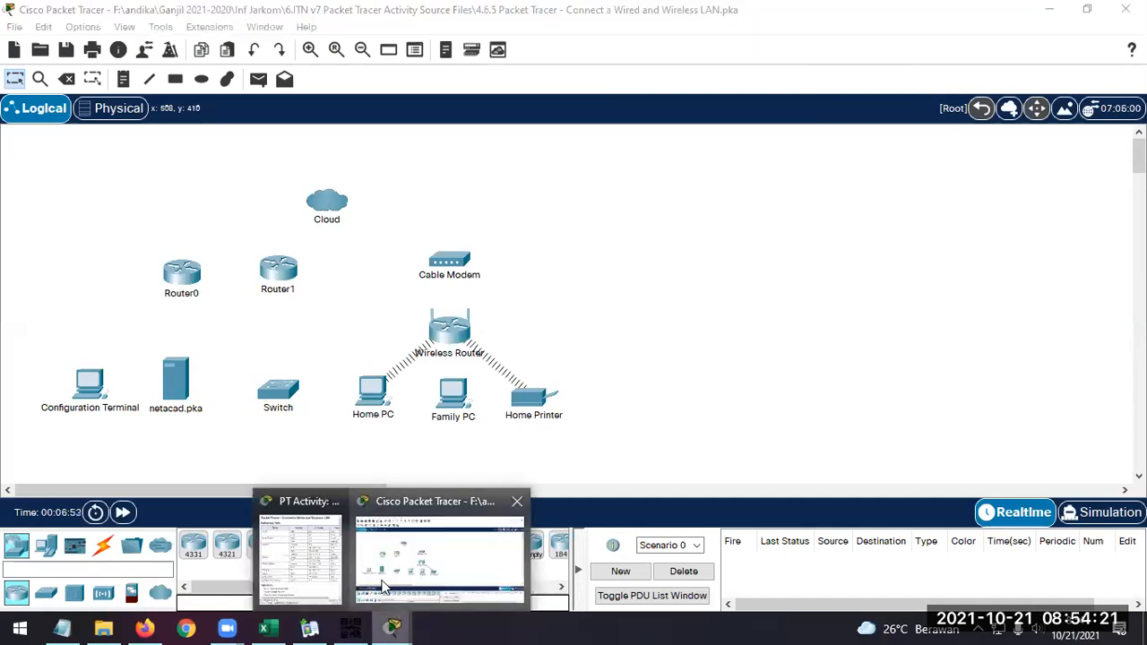
click(317, 563)
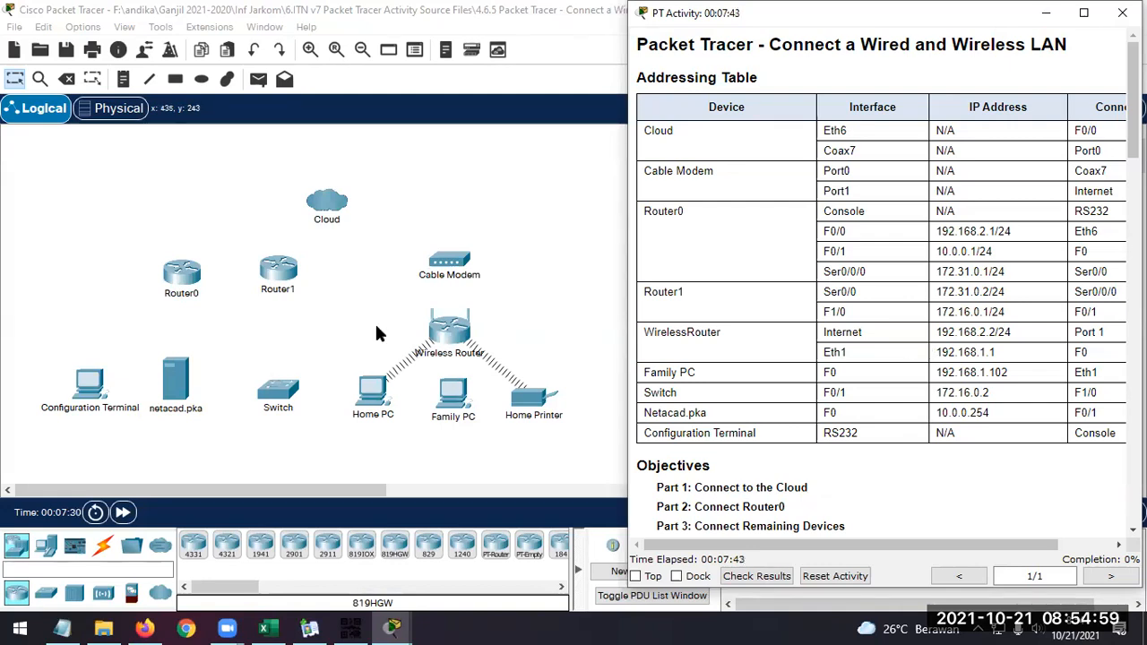
scroll(792, 350, down, 3)
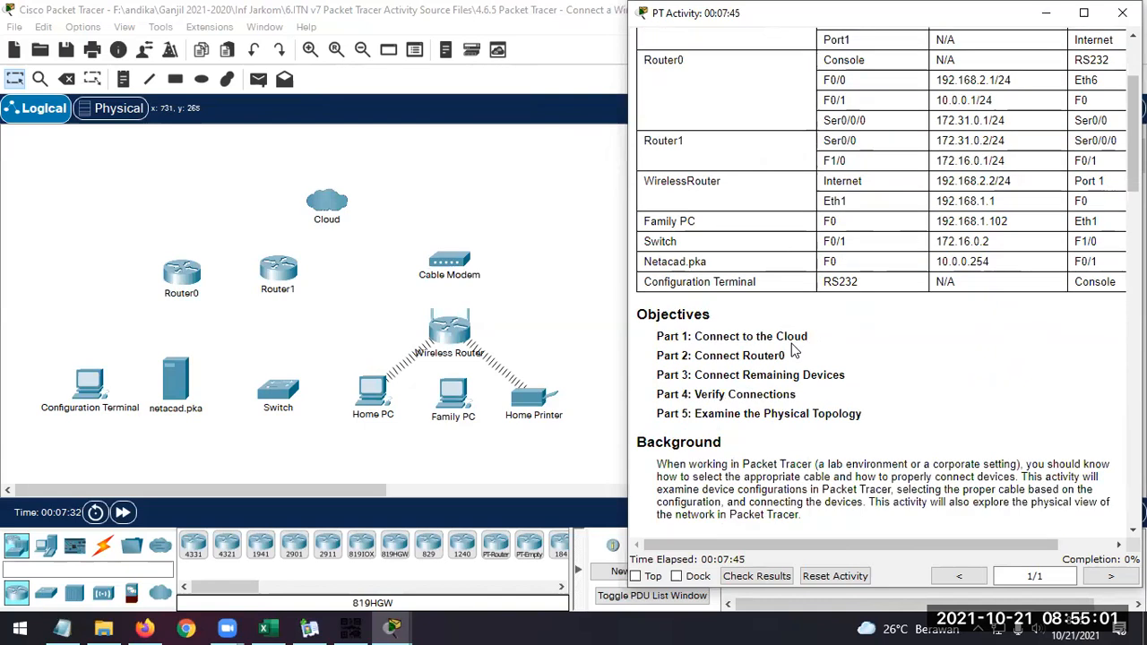
scroll(793, 350, down, 2)
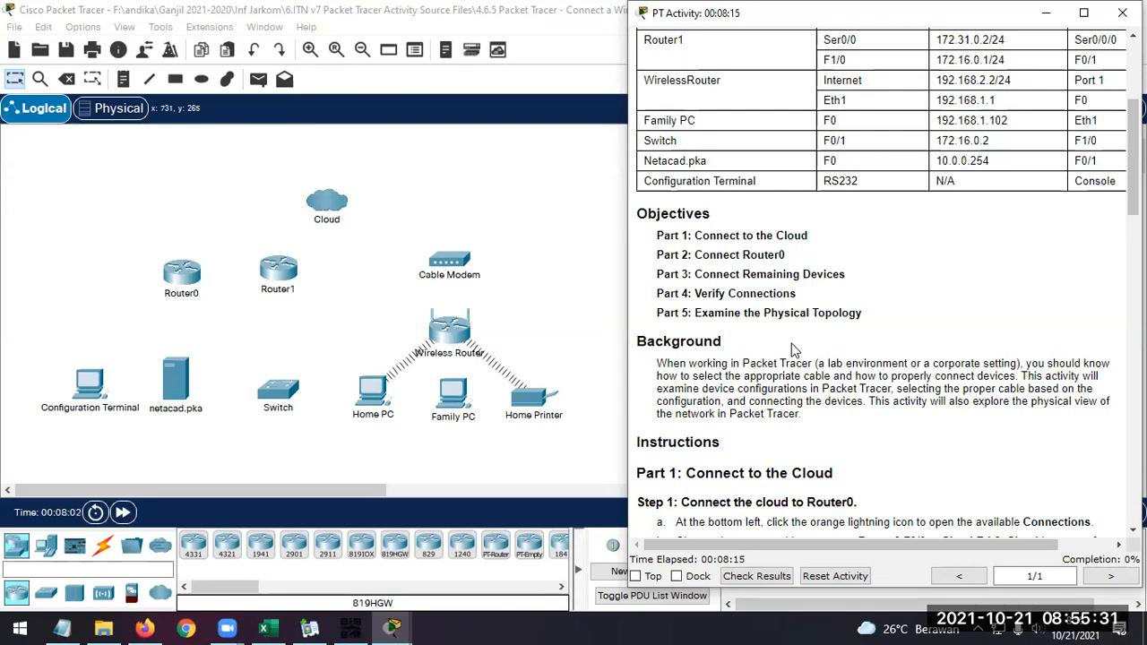
scroll(851, 340, down, 4)
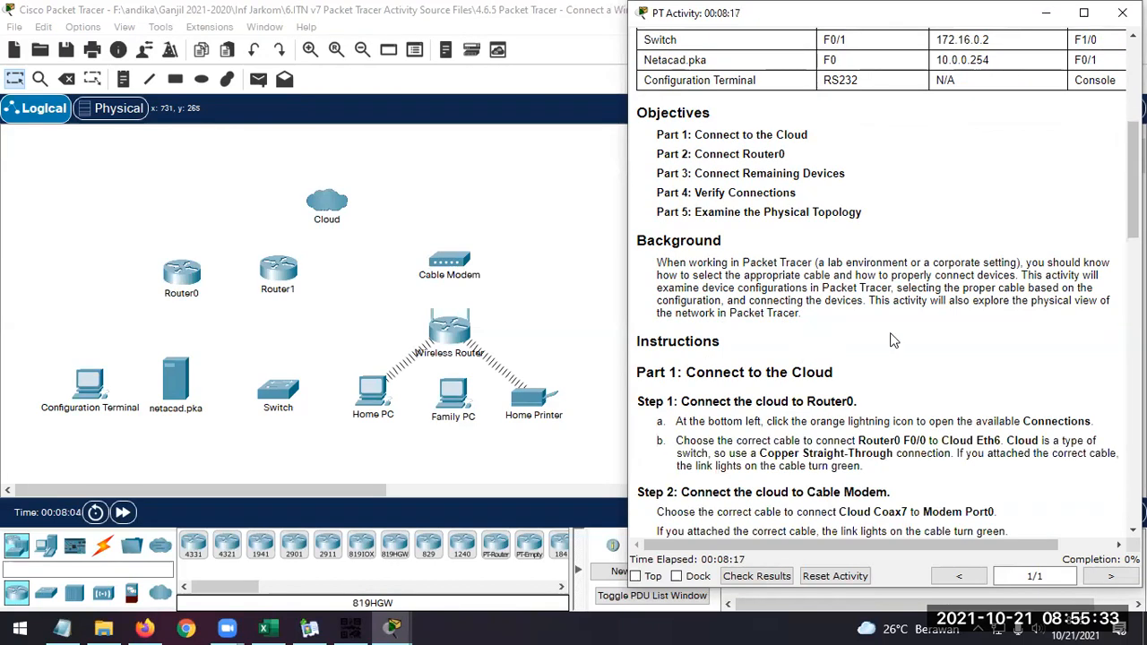
scroll(912, 326, down, 4)
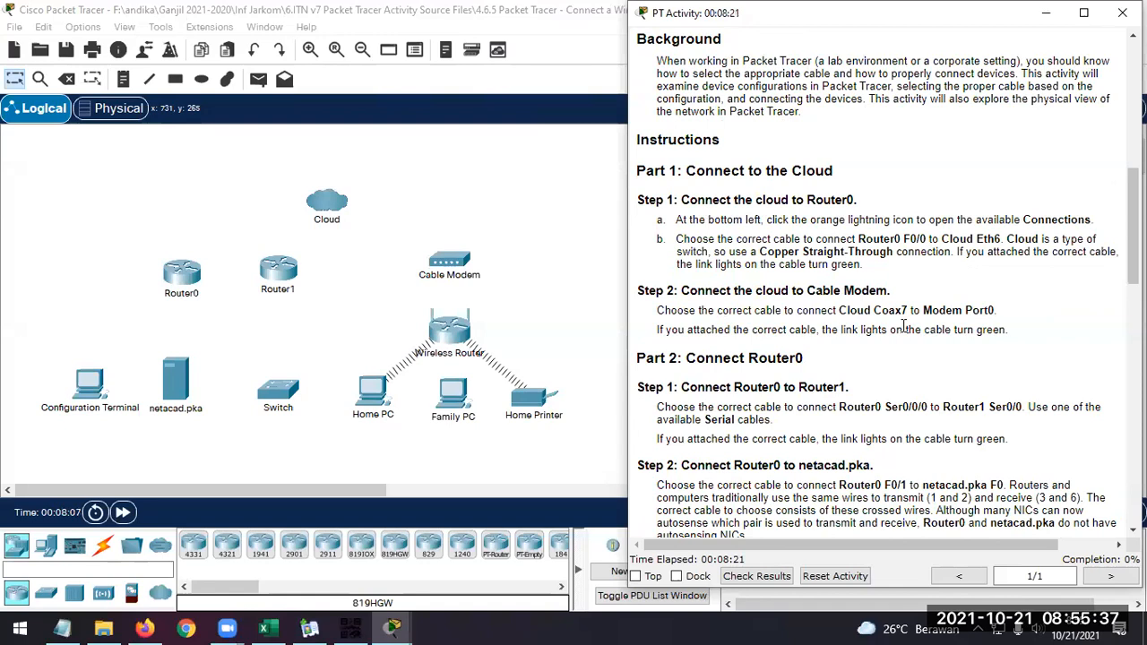
scroll(903, 326, down, 1)
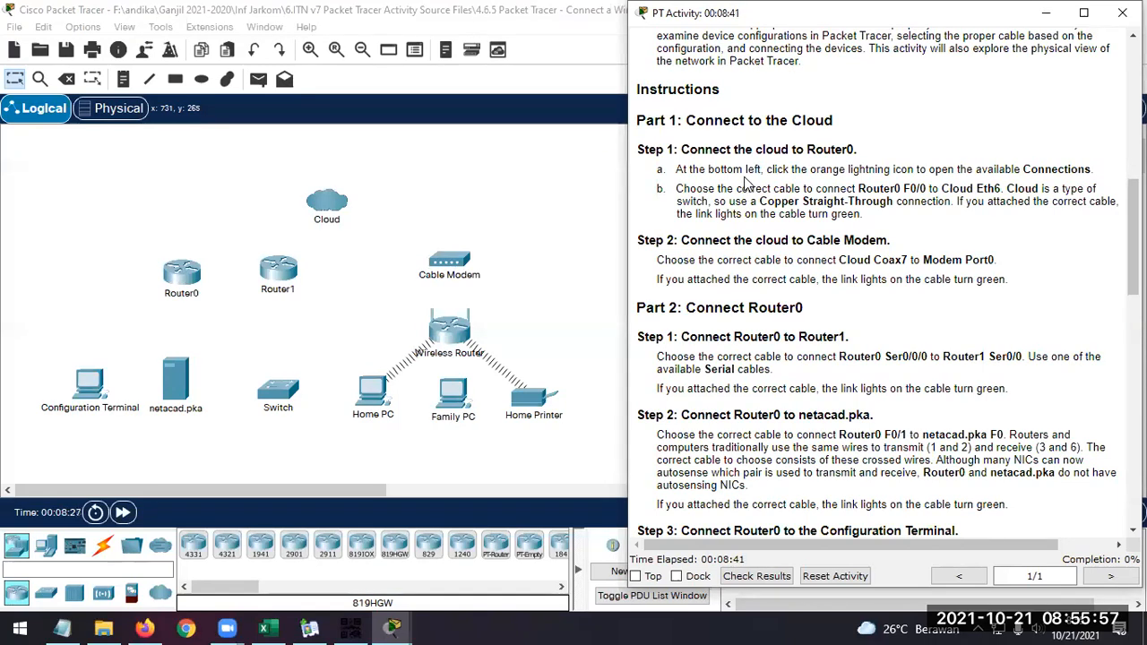
Show the available connection cables and arrange the network topology and the activity instructions side by side
click(105, 548)
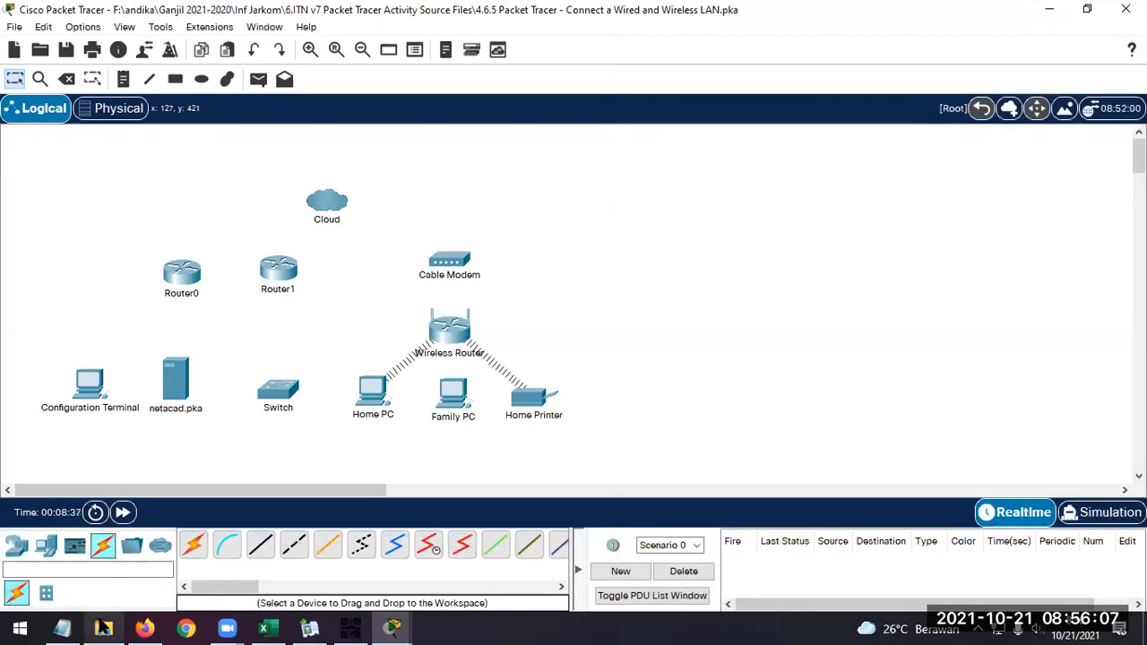
click(104, 627)
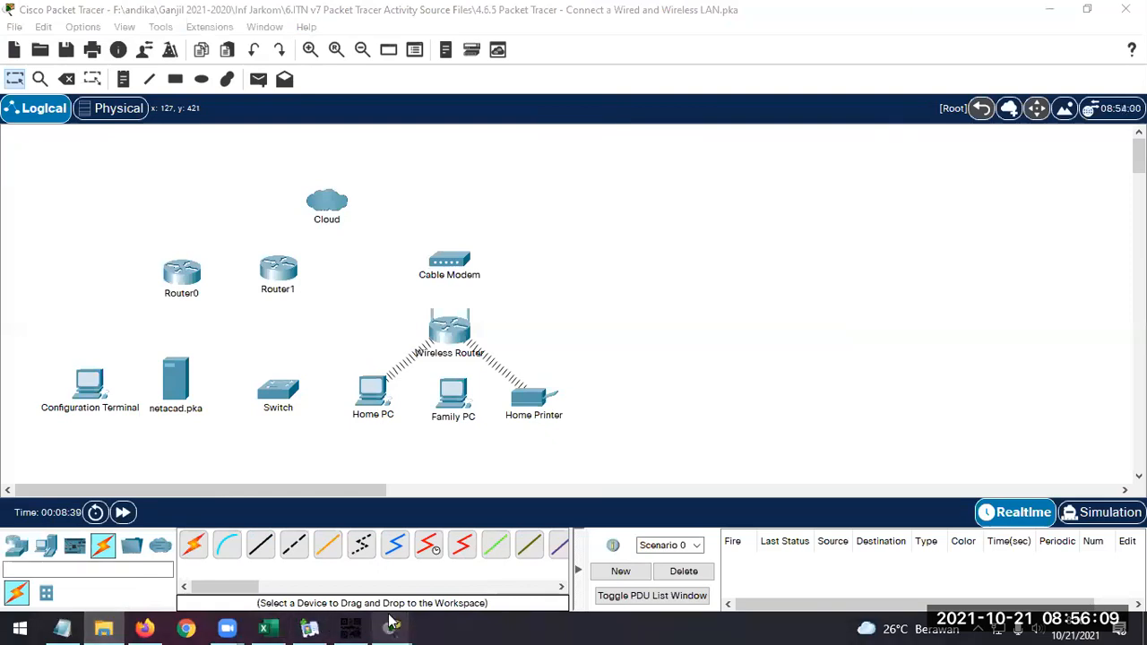
mouse_move(392, 627)
click(319, 563)
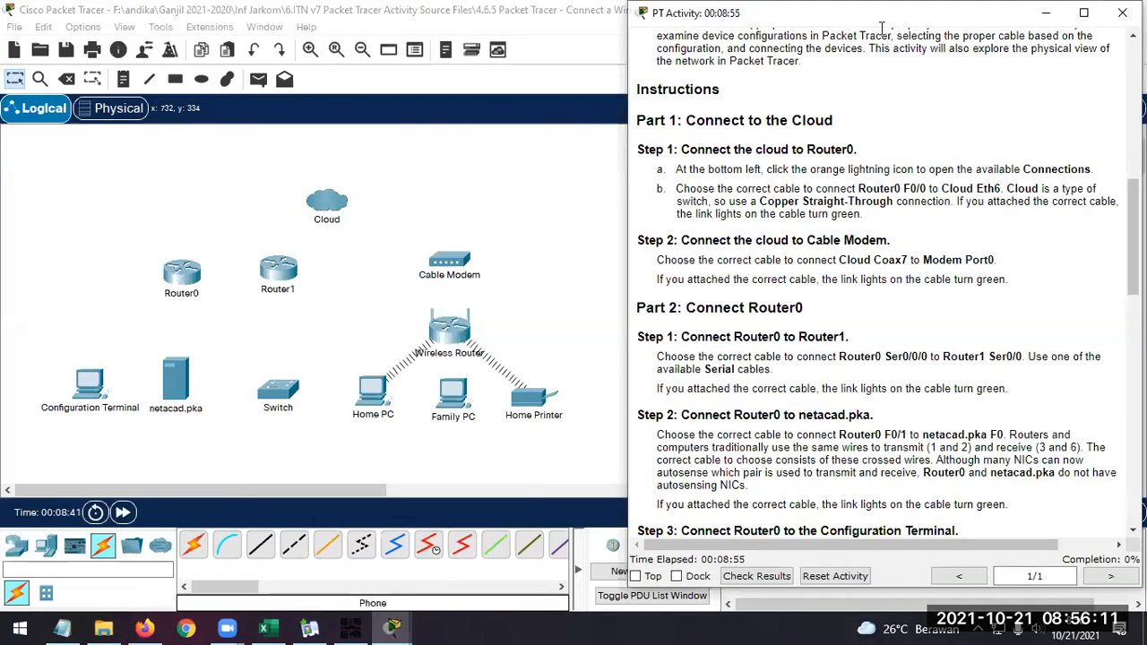
key(super+Right)
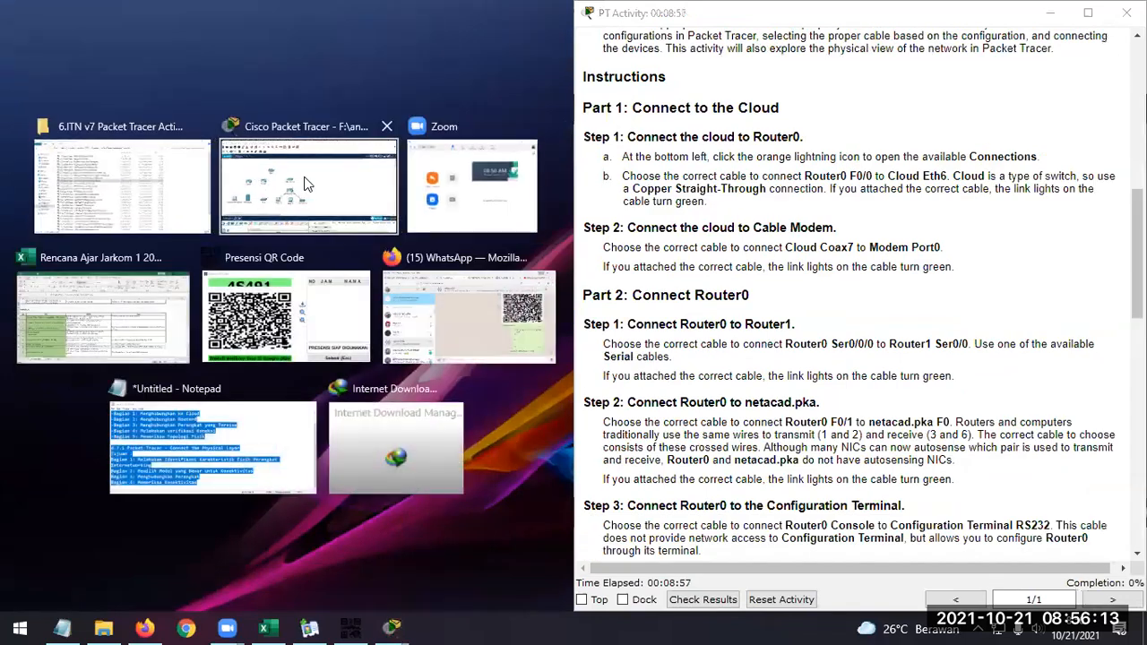
click(304, 184)
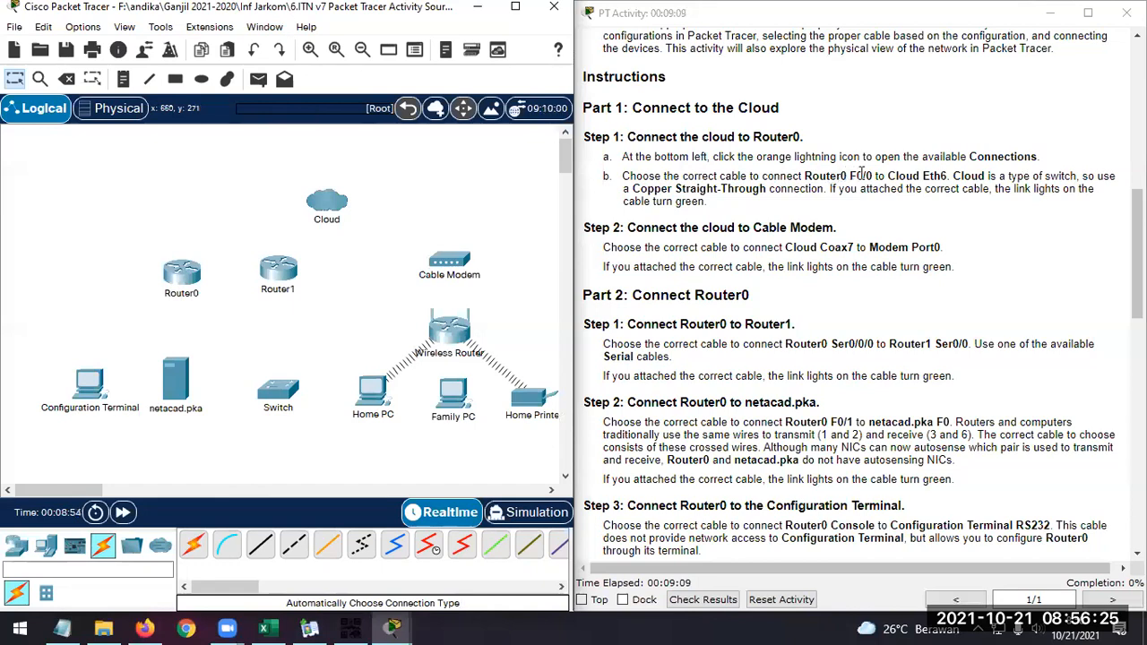
Connect Router0 FastEthernet0/0 to Cloud Ethernet6 with a Copper Straight-Through cable, as Part 1 Step 1 of the instructions asks
drag(871, 176, 948, 175)
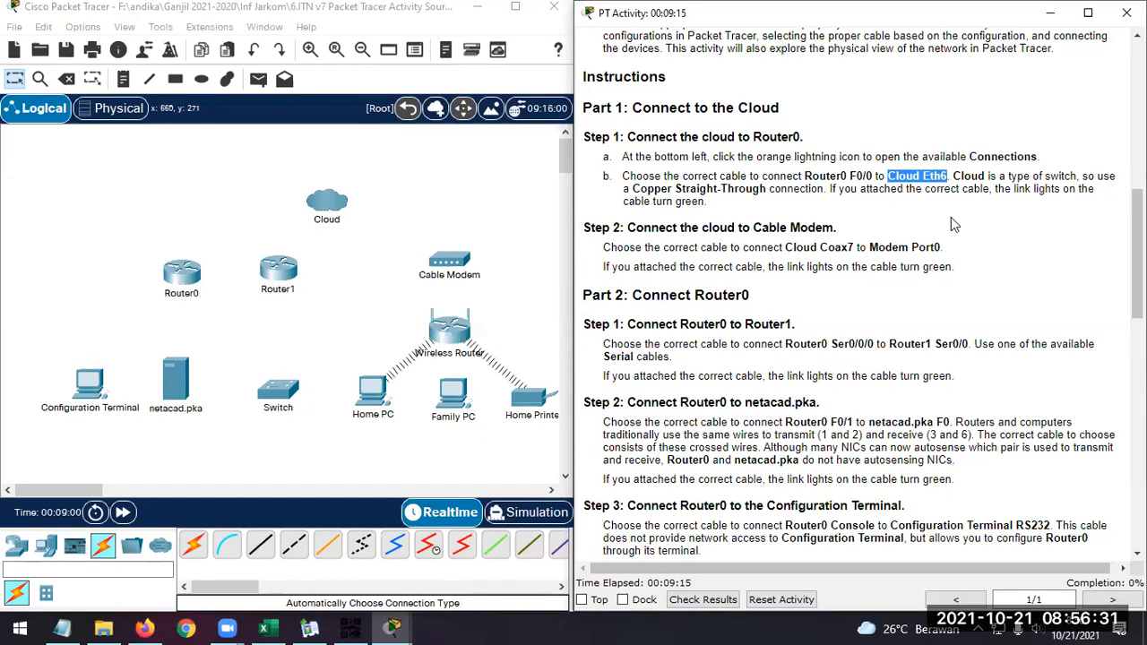
click(1000, 188)
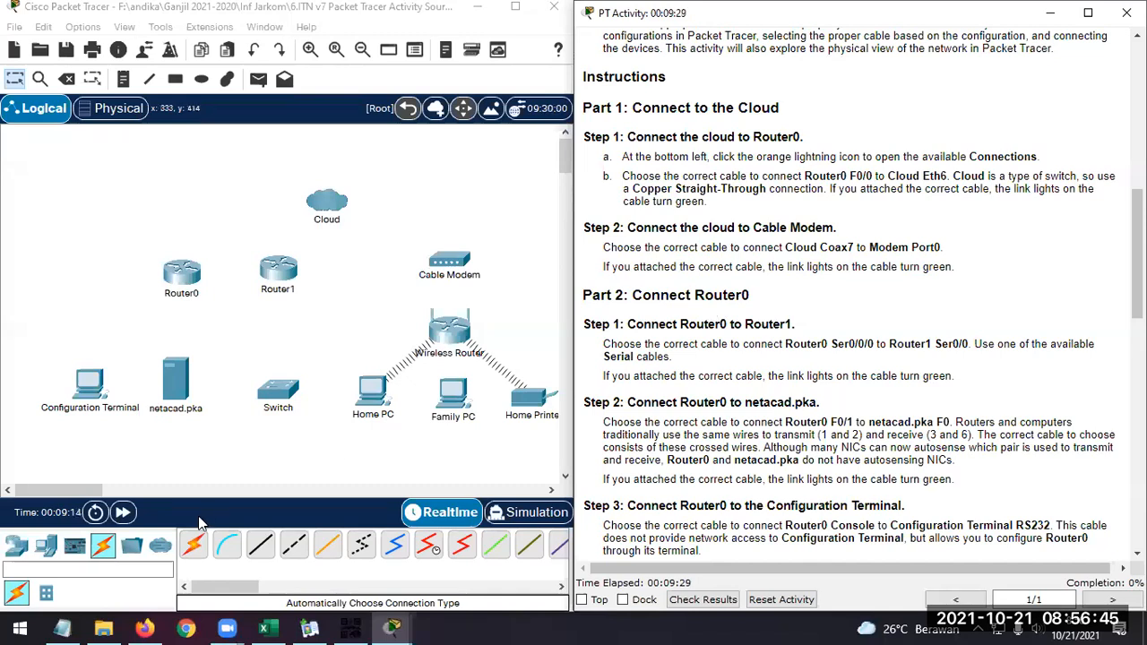
double_click(683, 188)
drag(730, 189, 762, 189)
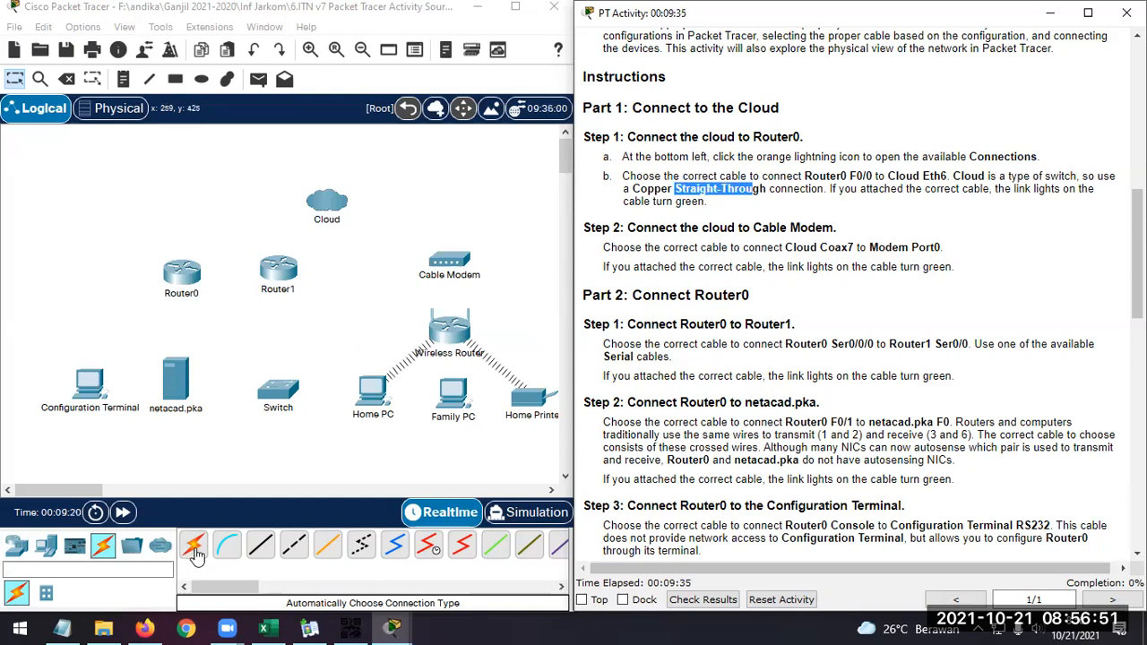
click(265, 551)
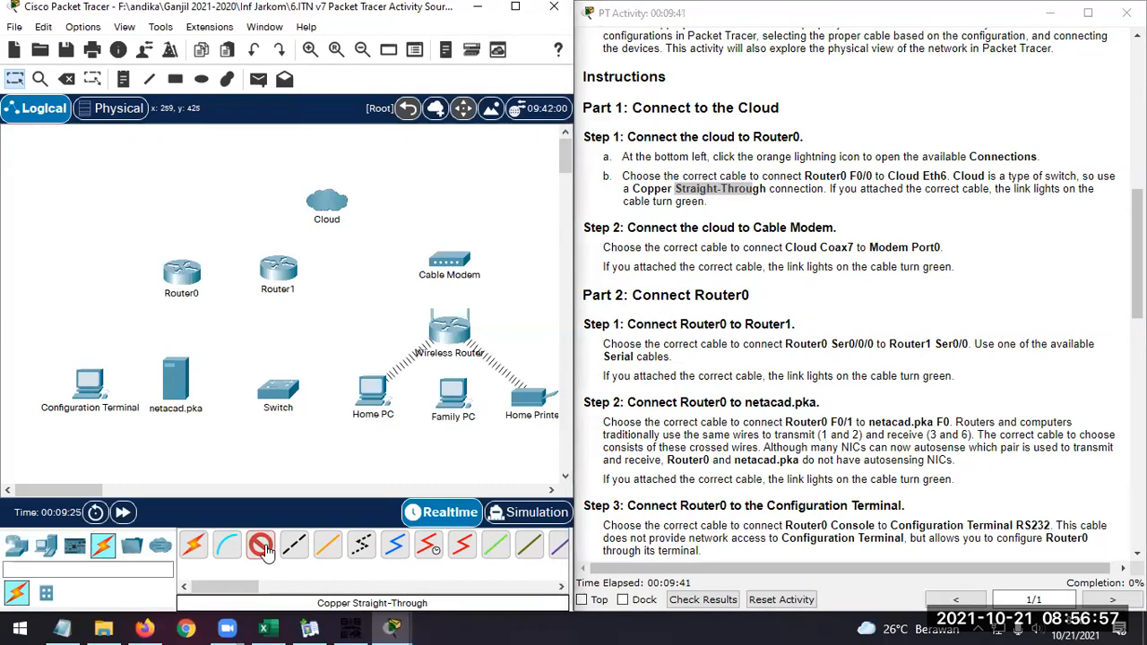
click(186, 271)
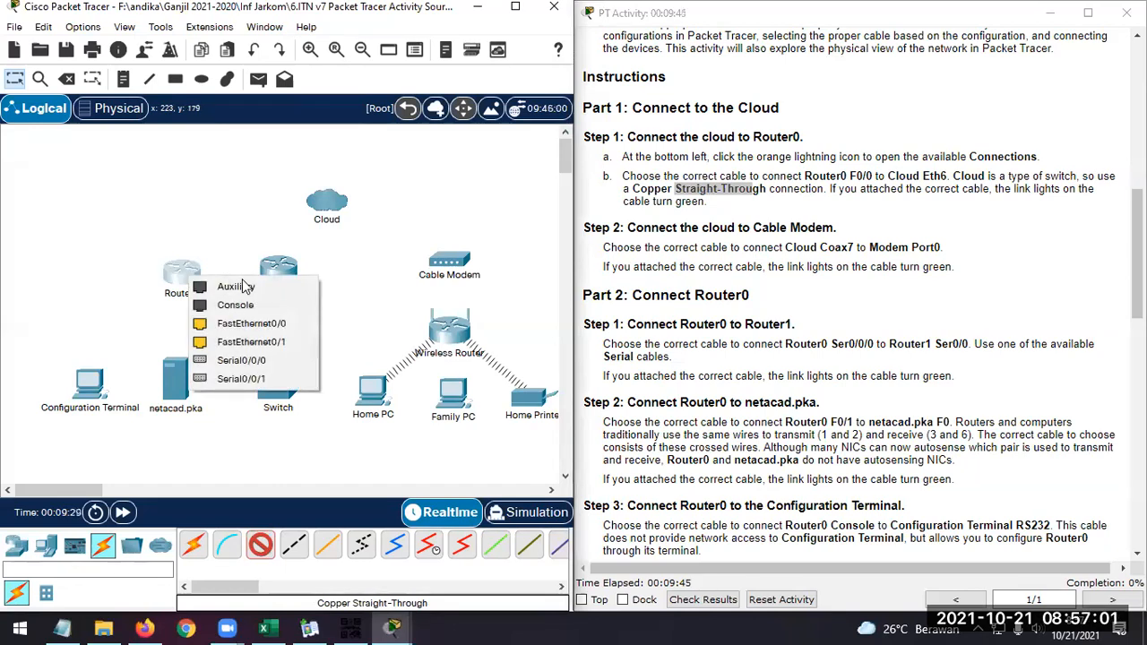
click(265, 321)
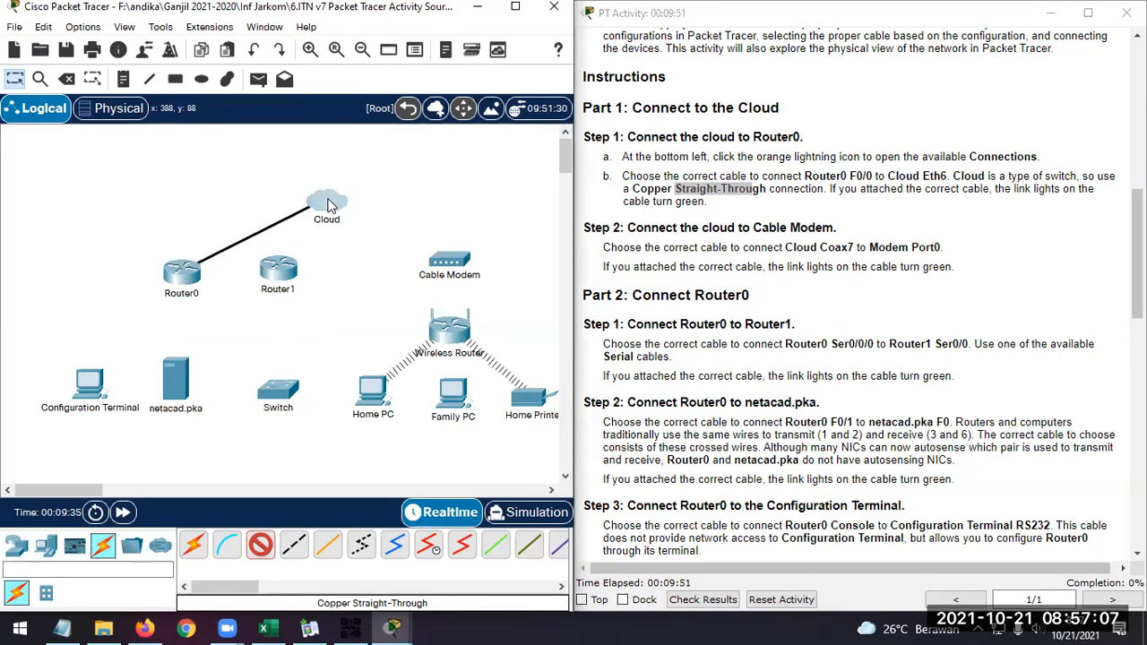
click(324, 202)
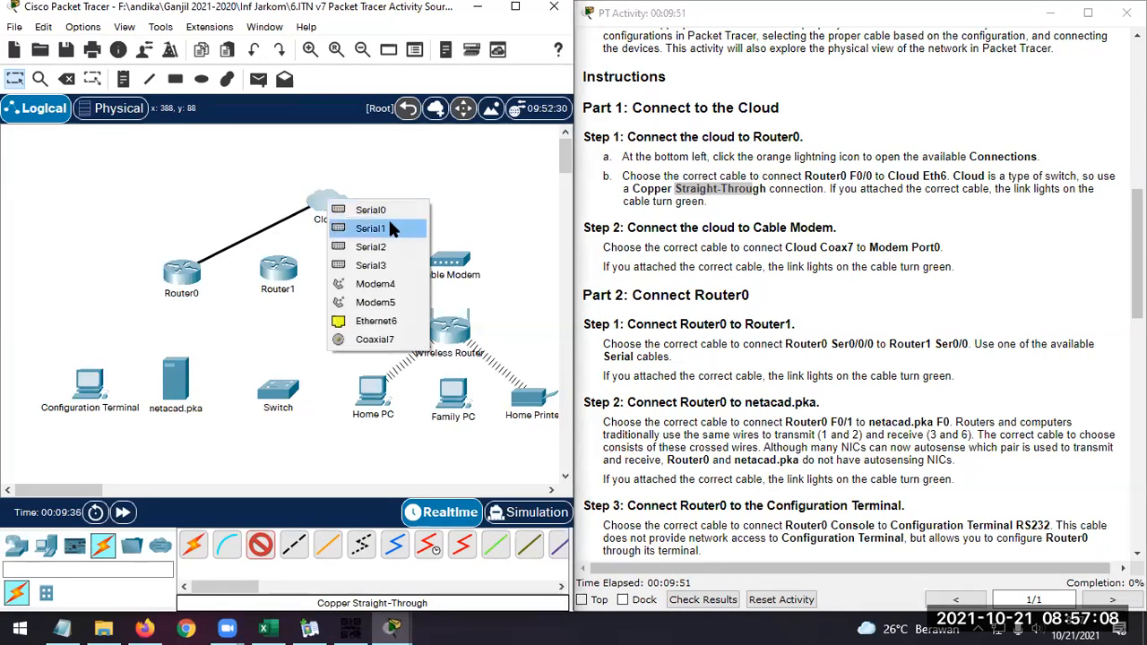
click(390, 321)
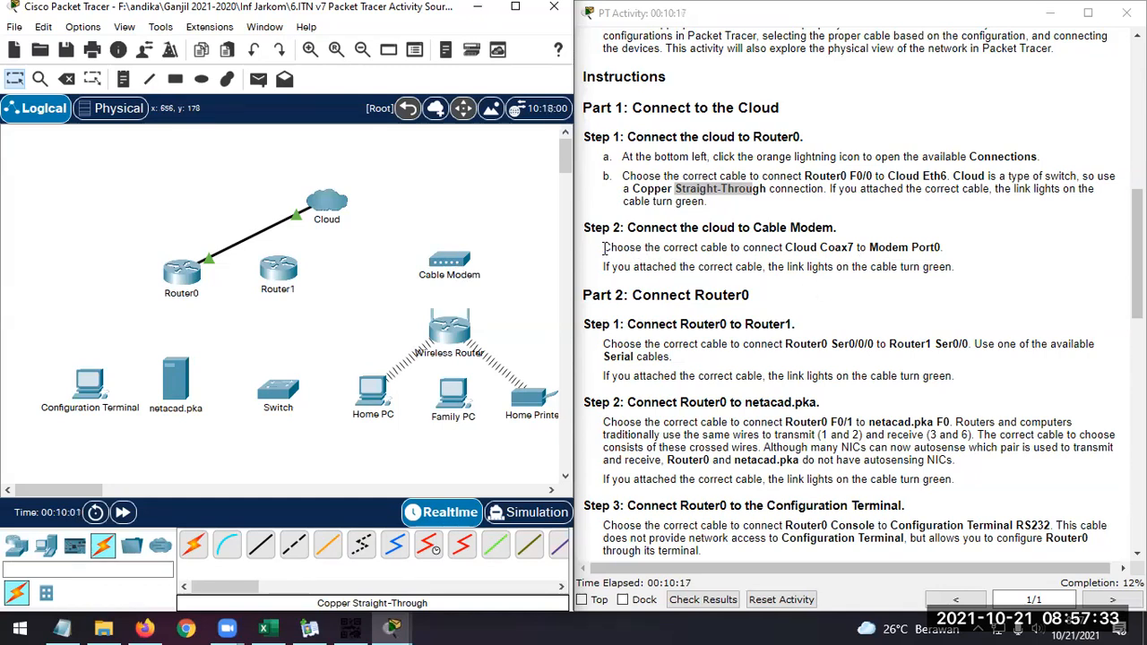
Connect Cloud Coaxial7 to Cable Modem Port 0 with a Coaxial cable, as Part 1 Step 2 asks
drag(604, 249, 688, 248)
click(732, 251)
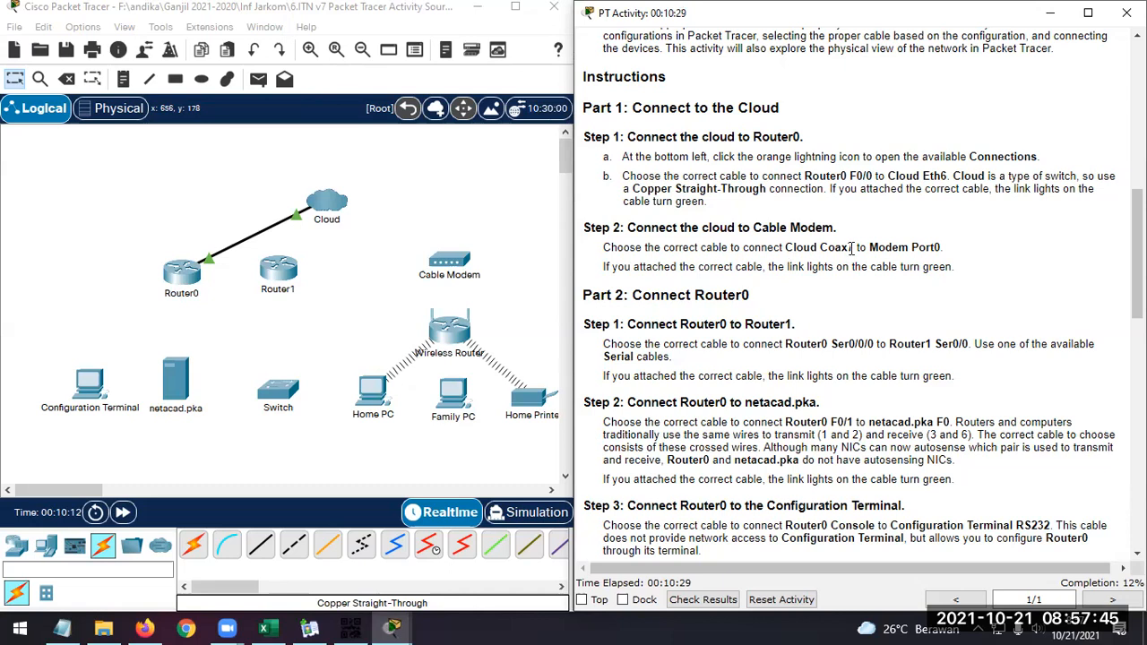
drag(853, 247, 821, 248)
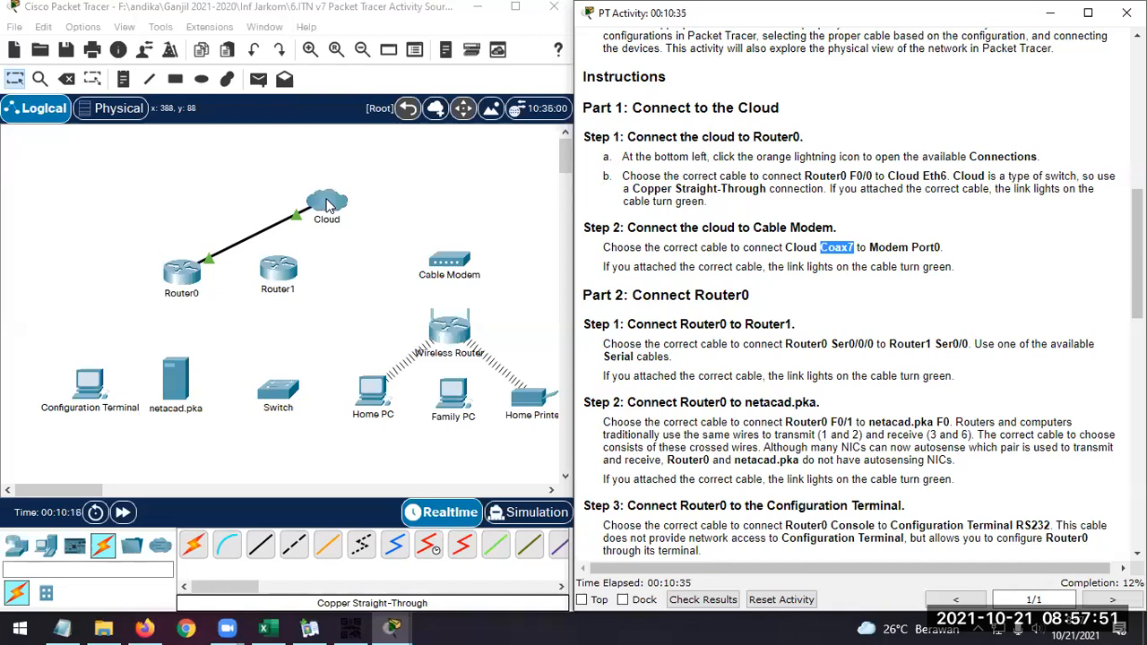
click(833, 244)
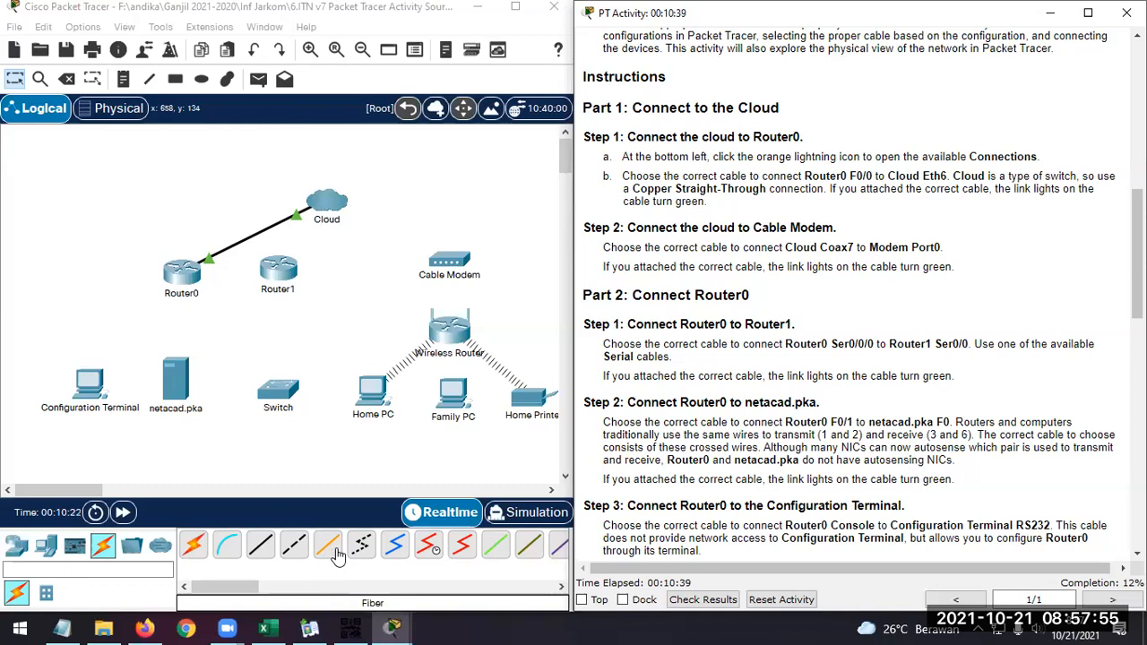
click(396, 550)
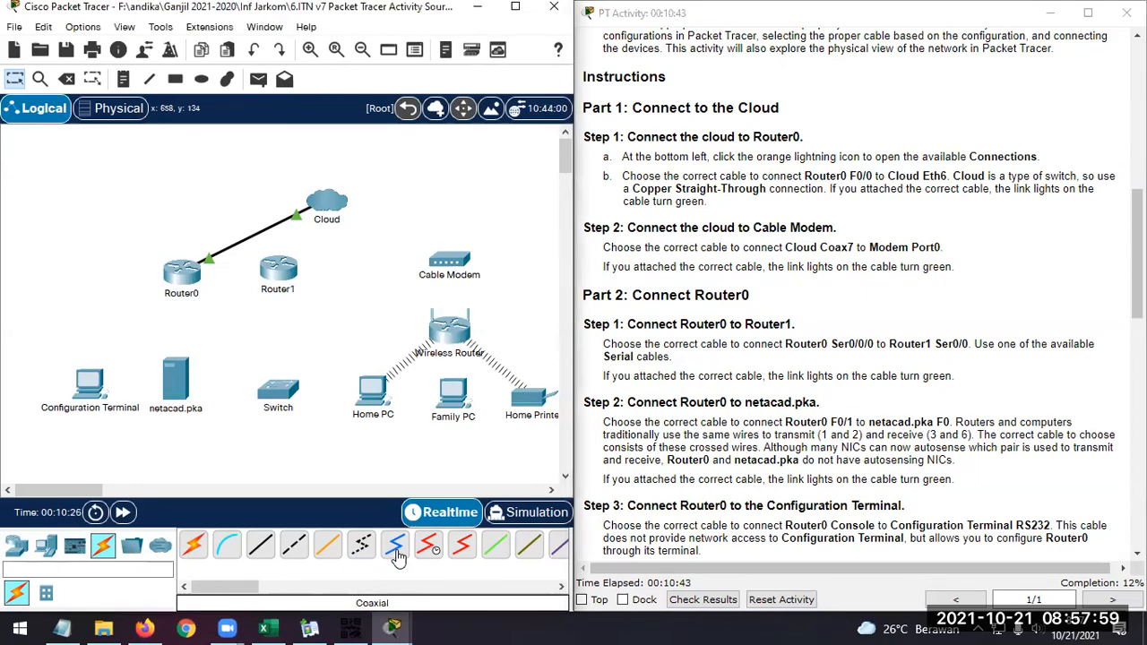
click(332, 201)
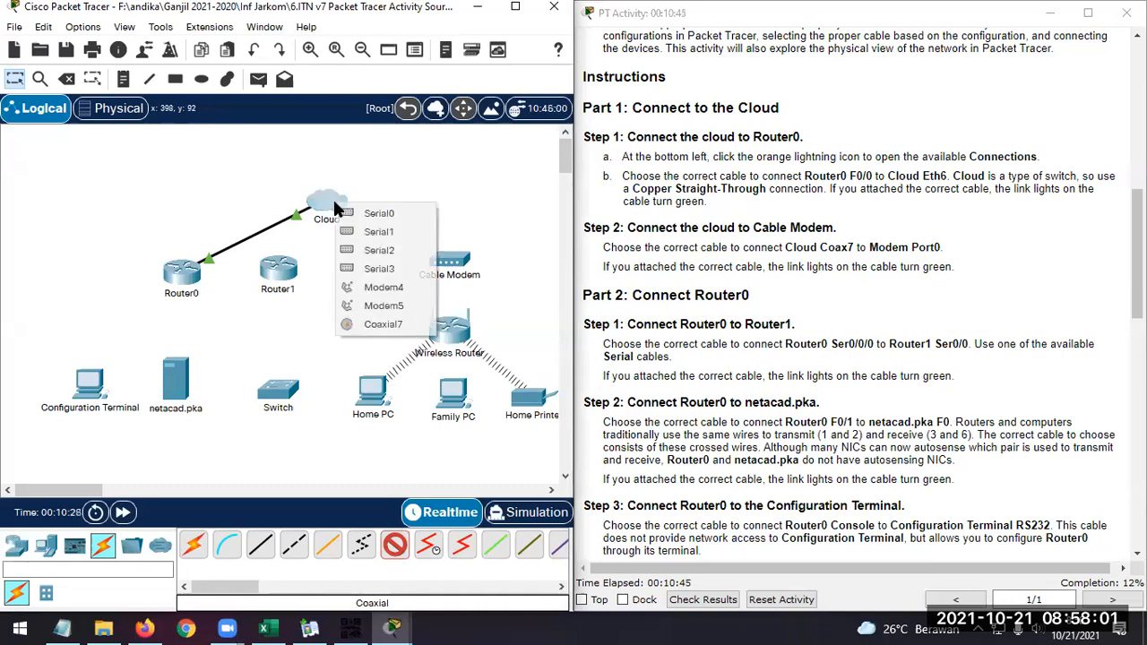
click(385, 325)
click(448, 260)
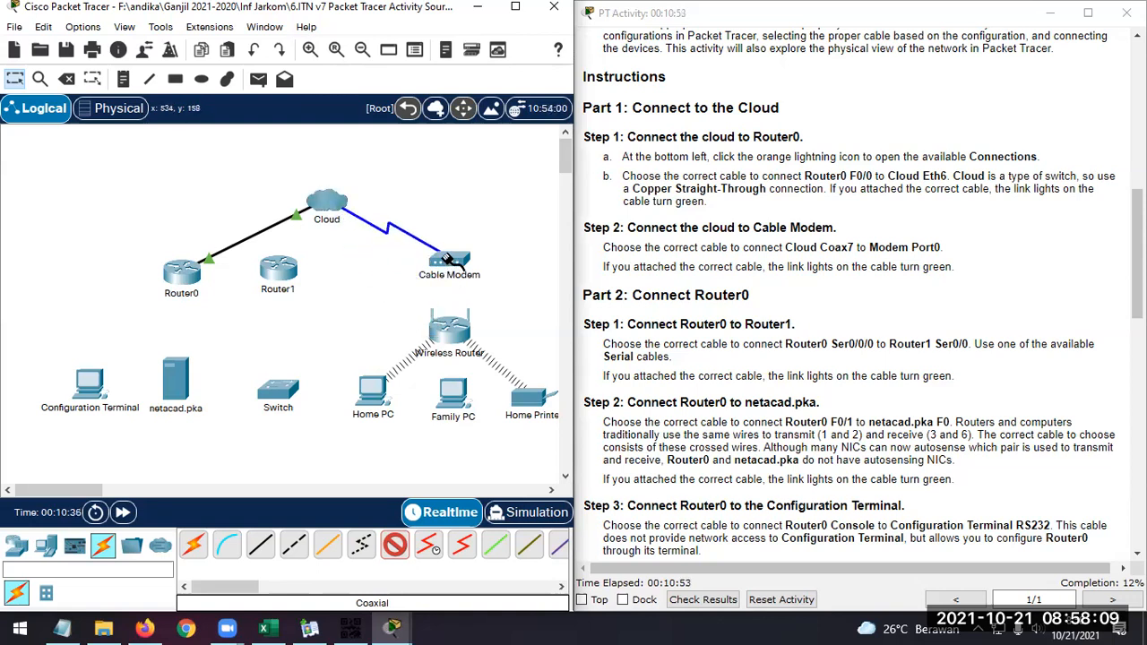
click(450, 261)
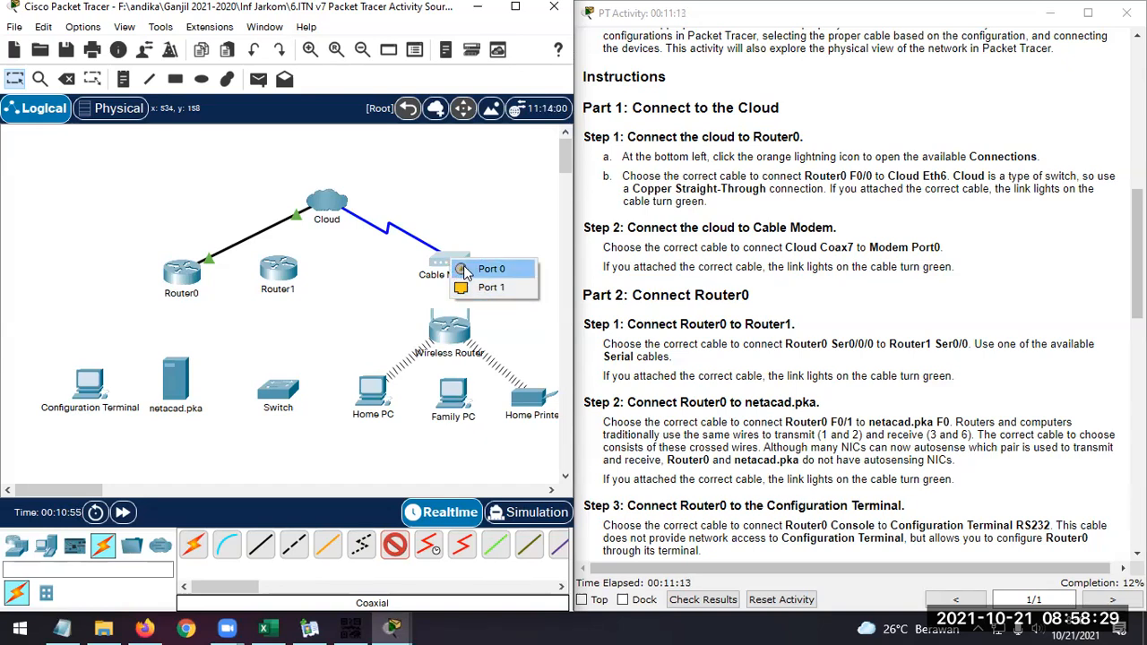
click(509, 268)
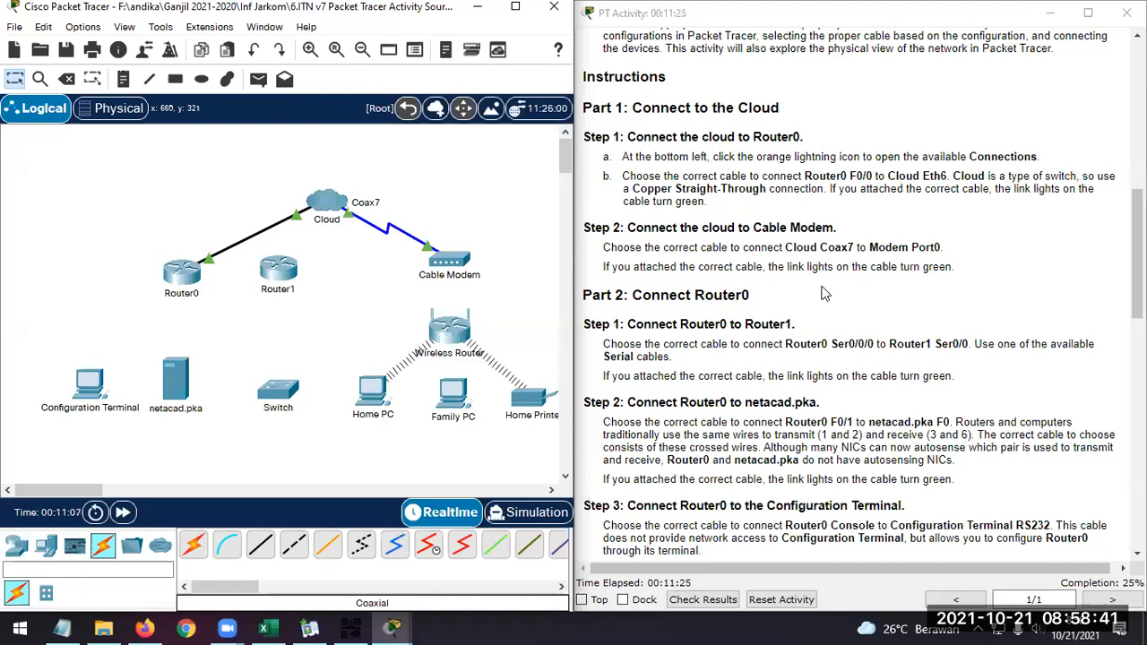
Read Part 2 Step 1 of the instructions for the ports and cable type that link Router0 to Router1
scroll(824, 294, down, 3)
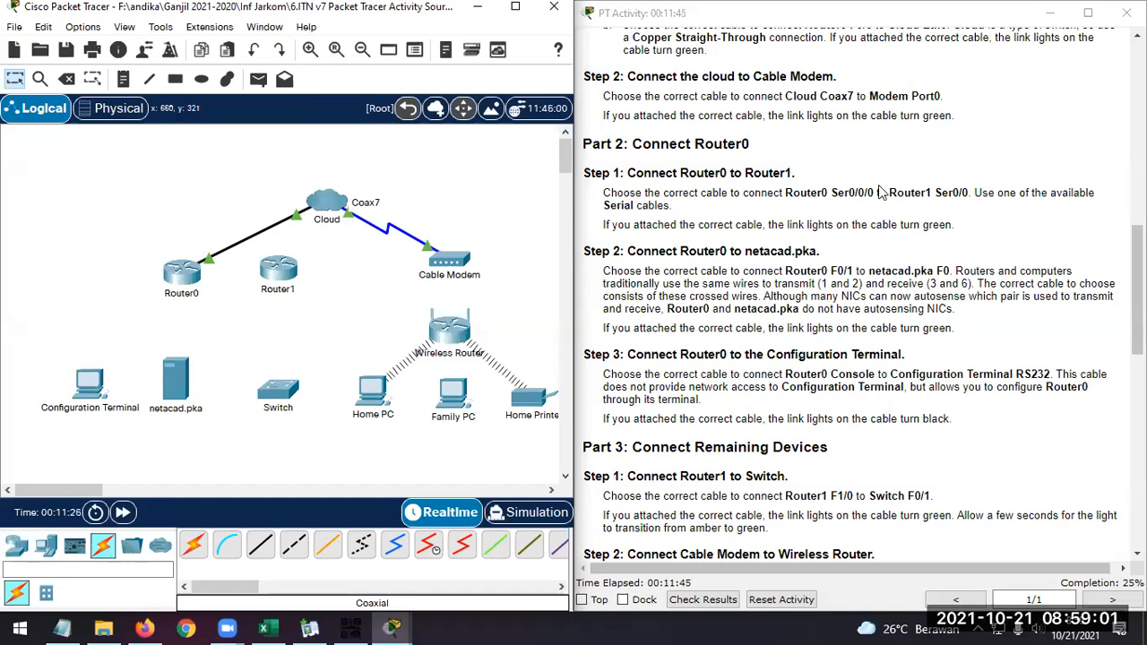
drag(871, 192, 833, 190)
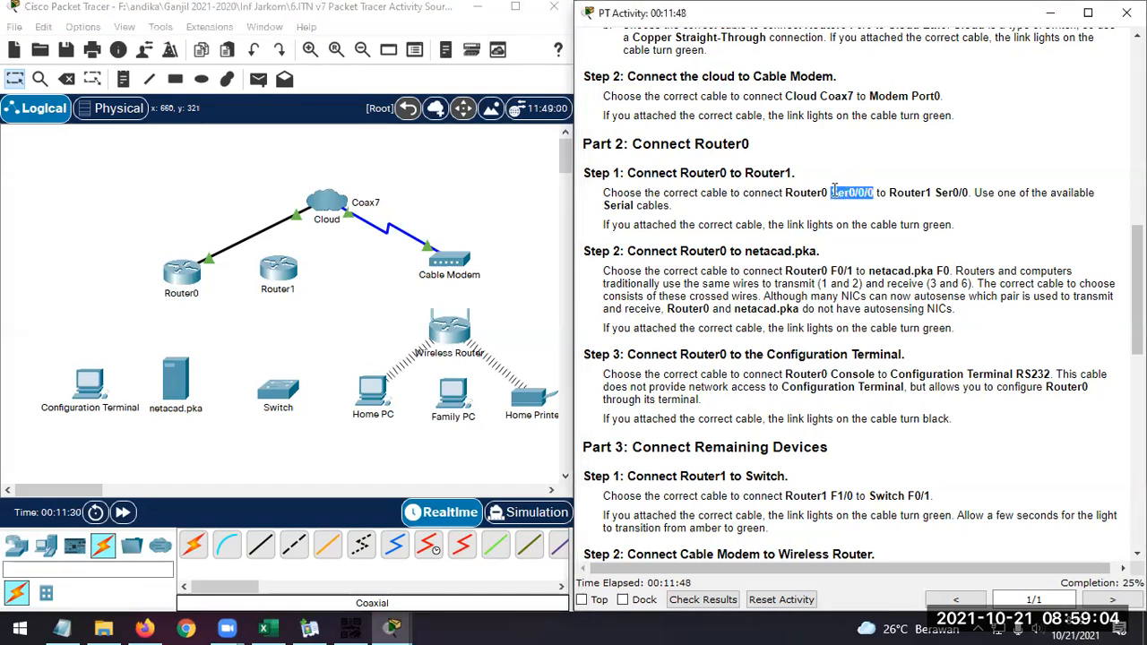
drag(936, 193, 966, 191)
click(965, 192)
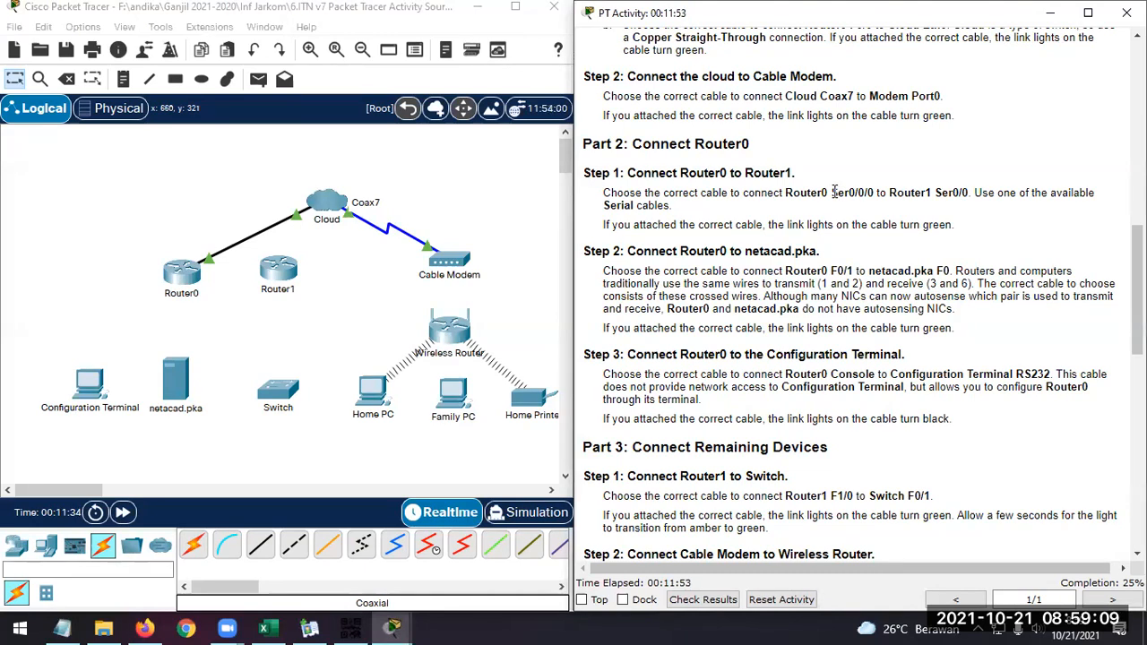
drag(830, 192, 878, 192)
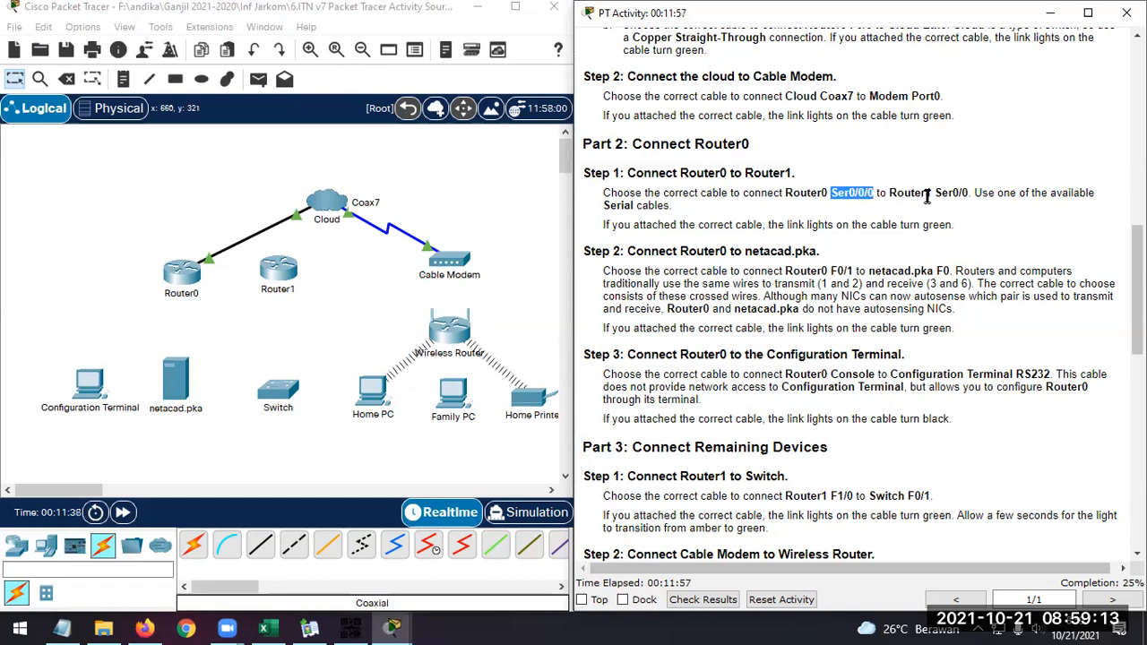
click(630, 205)
double_click(630, 205)
click(700, 207)
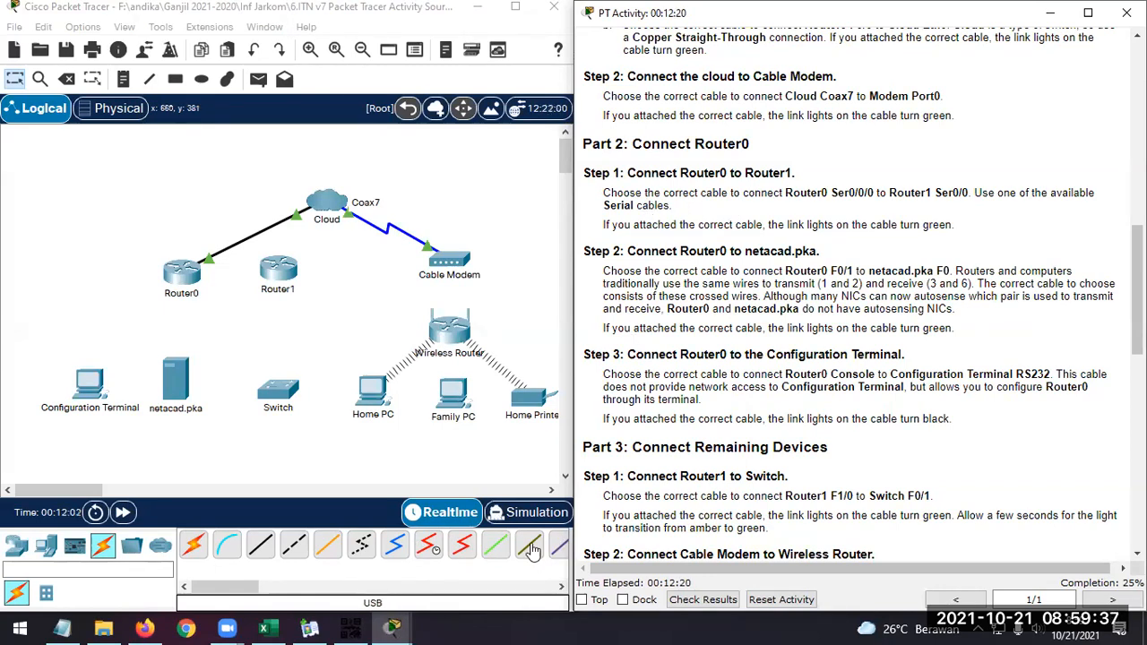
Connect Router0 Serial0/0/0 to Router1 Serial0/0 with a Serial DCE cable
click(428, 549)
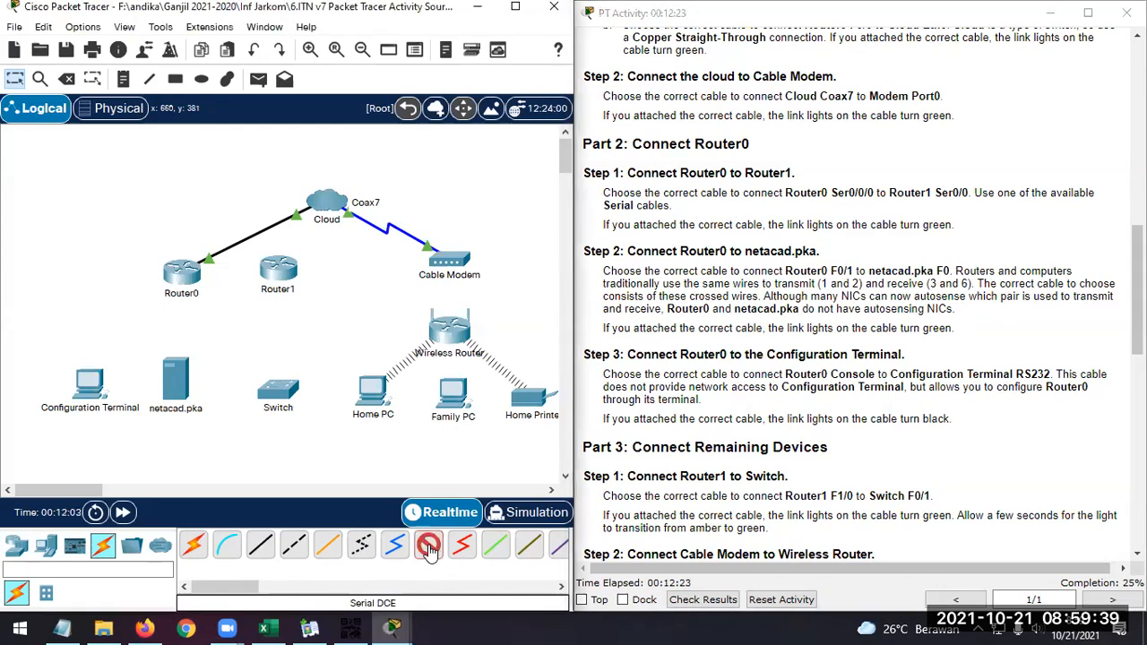
click(189, 271)
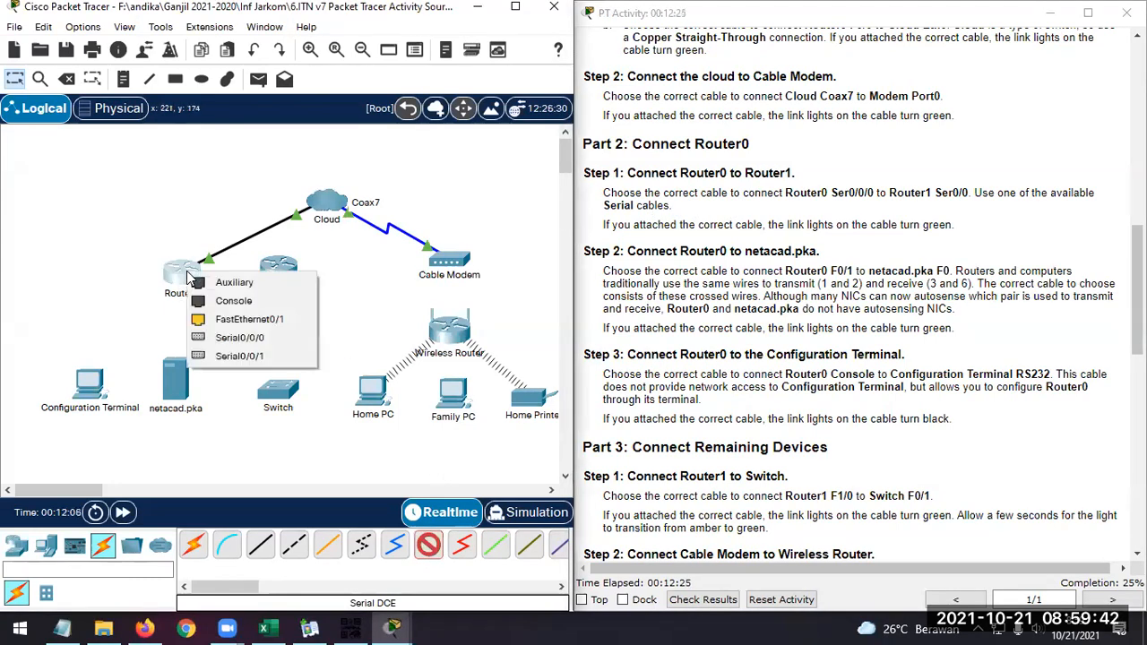
click(266, 337)
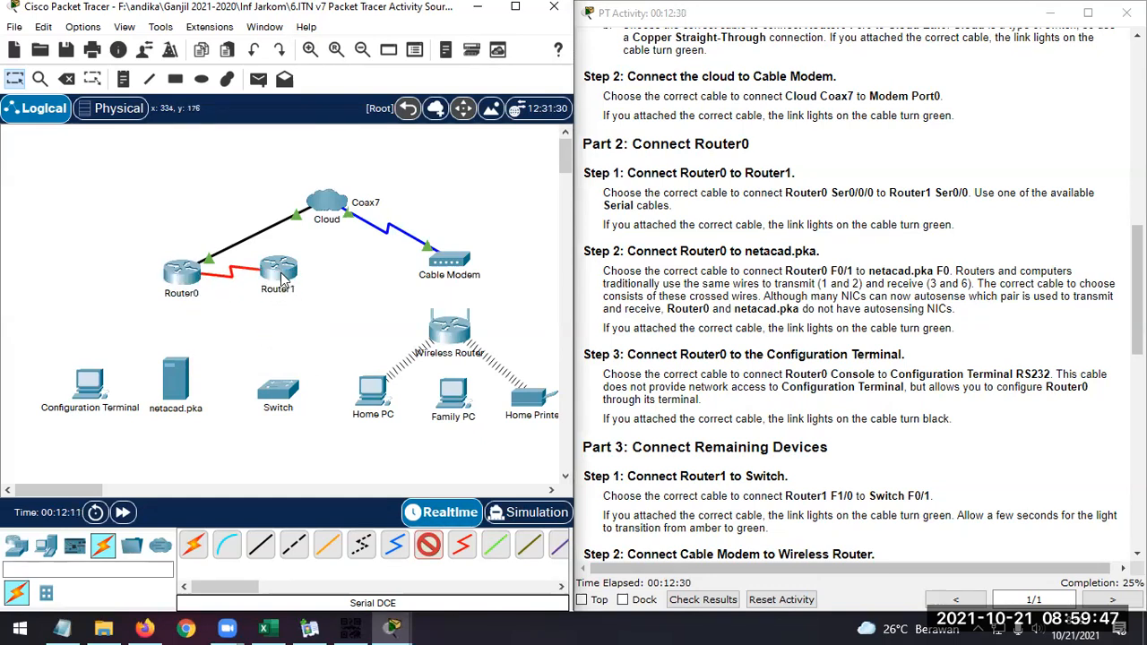
click(279, 271)
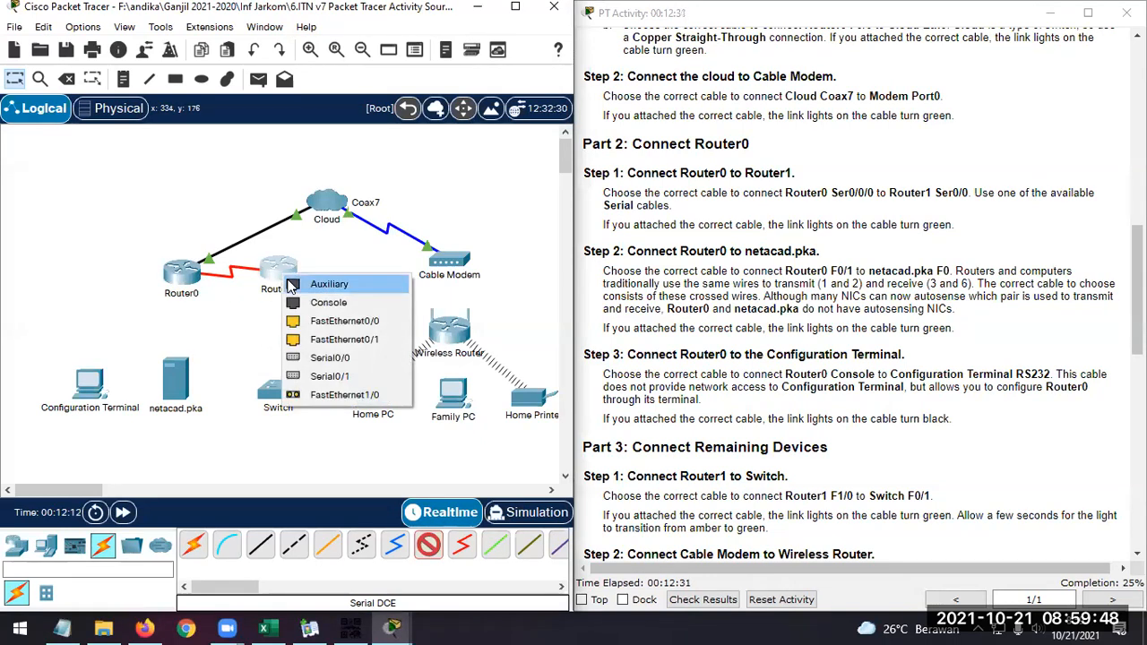
click(351, 357)
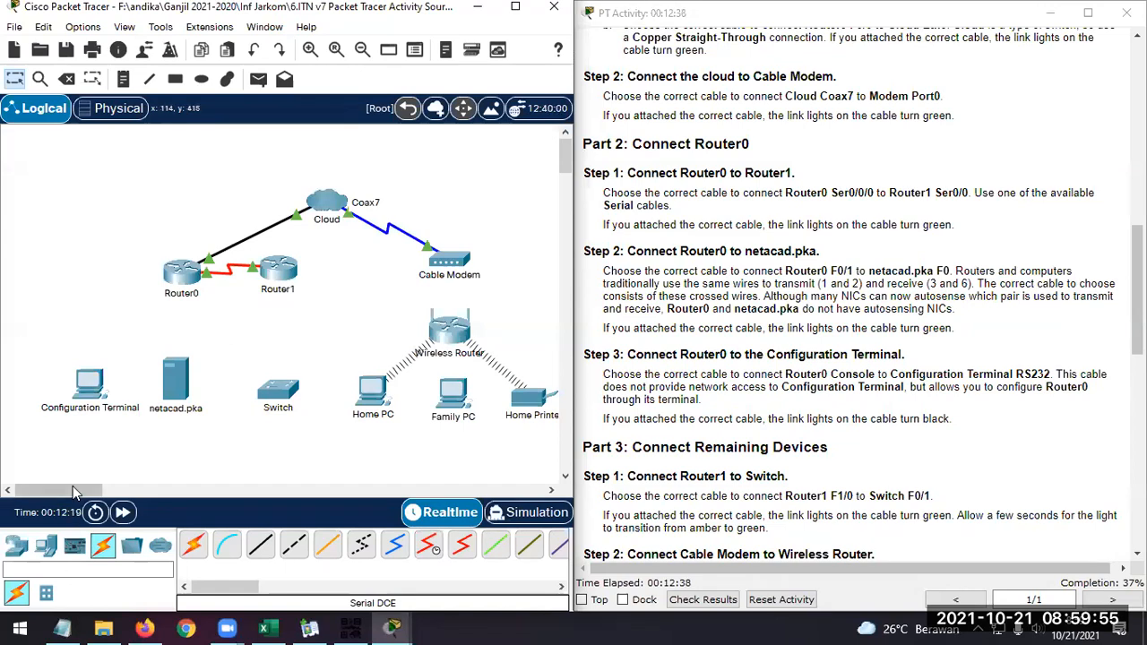
Bring the whole topology into view and read Part 2 Step 2 for the cable type and ports between Router0 and netacad.pka
drag(73, 489, 77, 491)
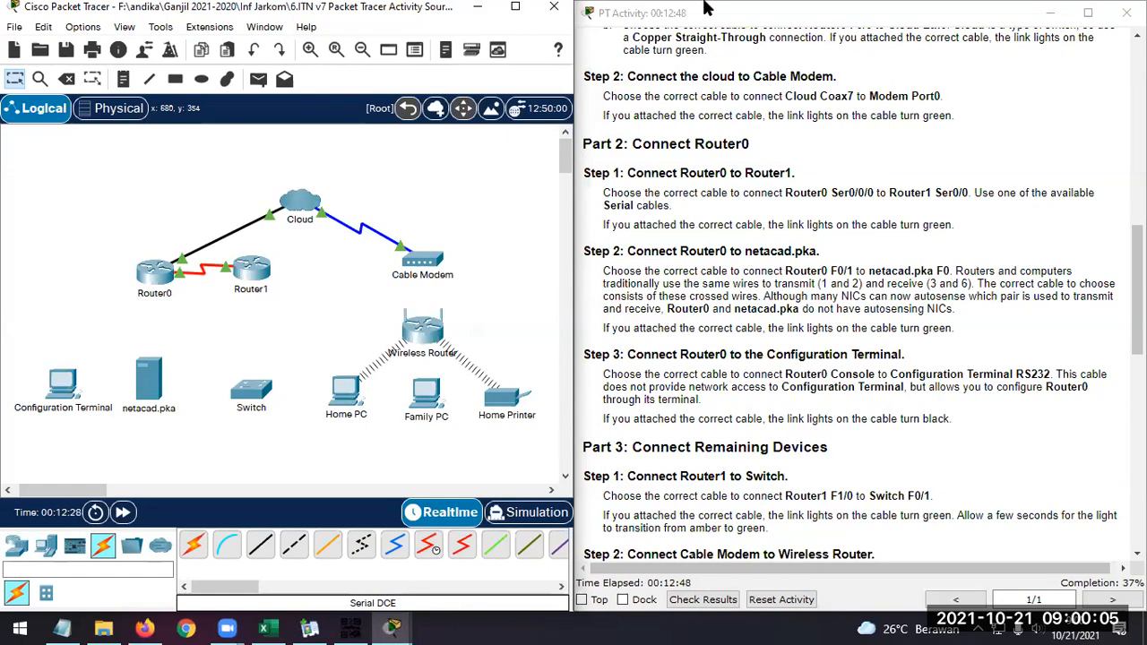
click(829, 258)
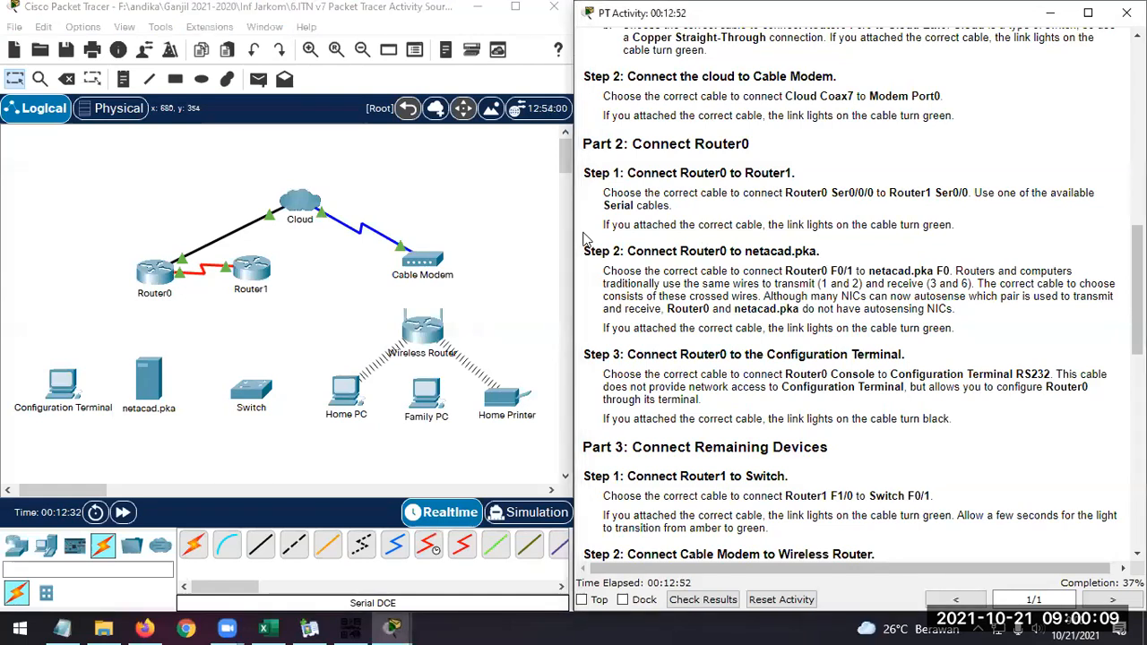
click(531, 239)
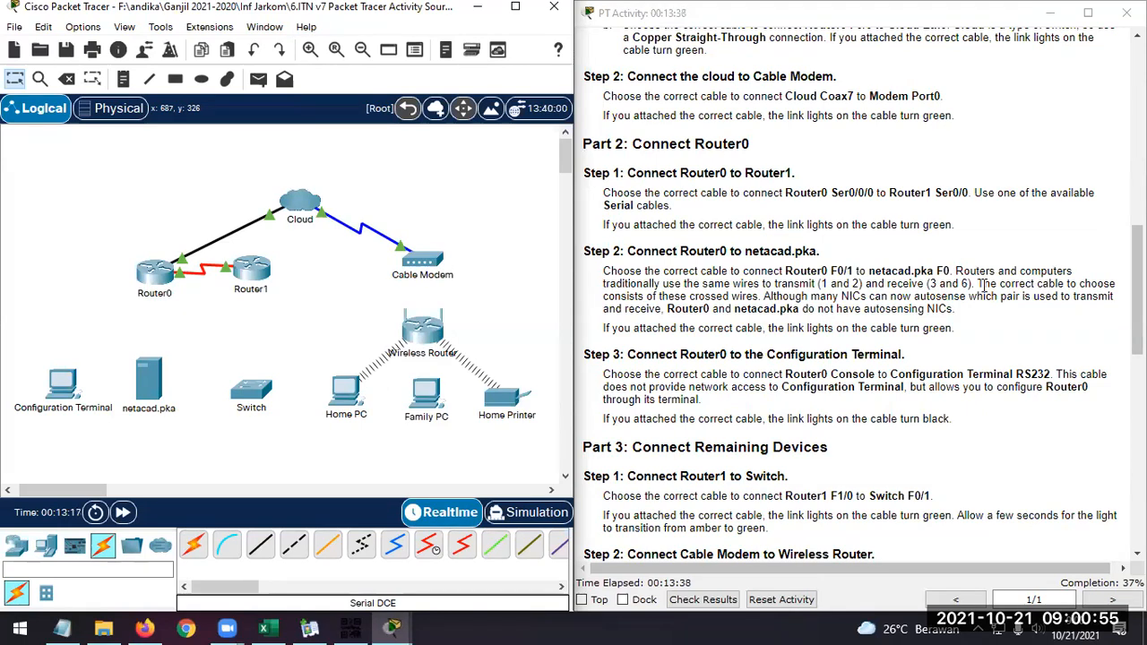
drag(979, 283, 1116, 283)
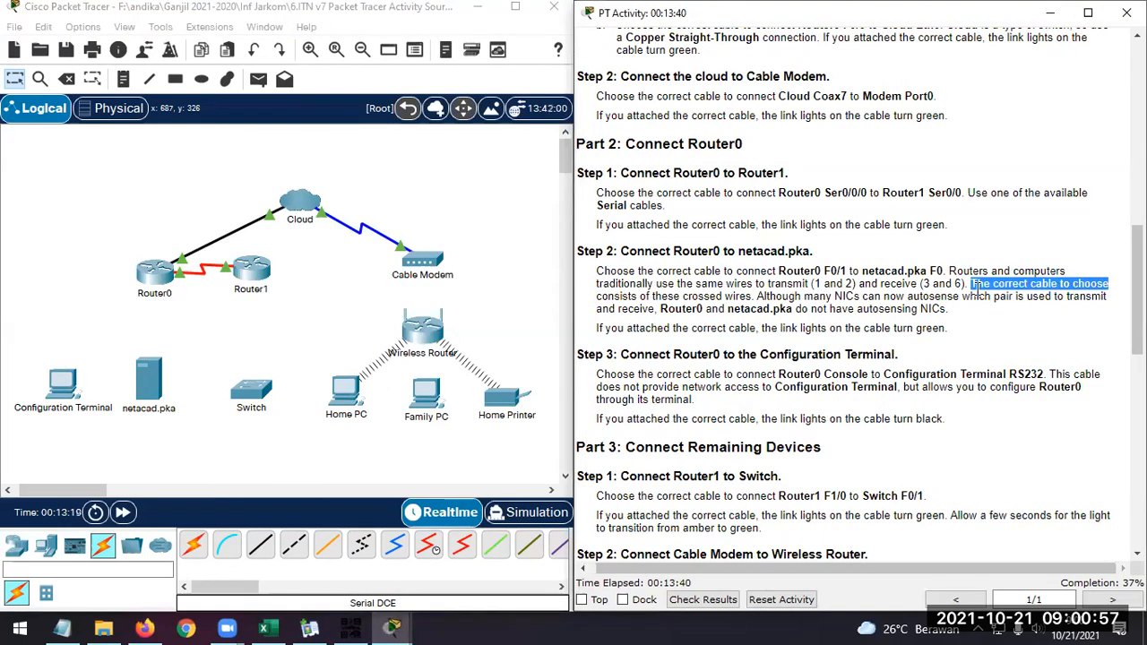
click(784, 300)
drag(749, 297, 683, 296)
click(683, 296)
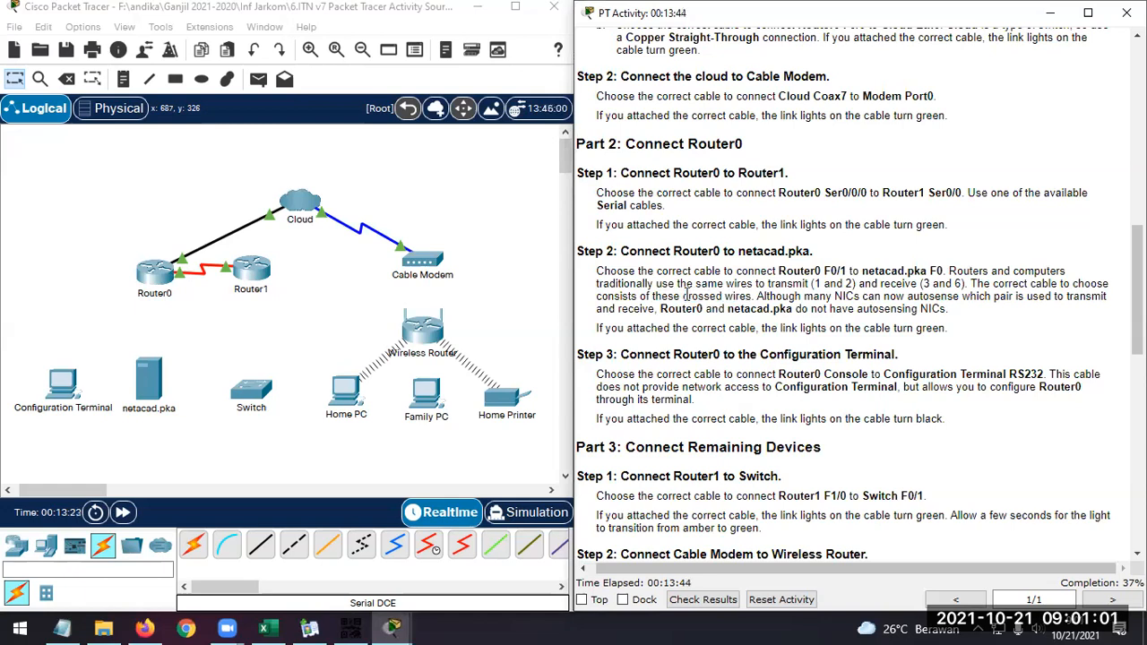
drag(683, 296, 753, 297)
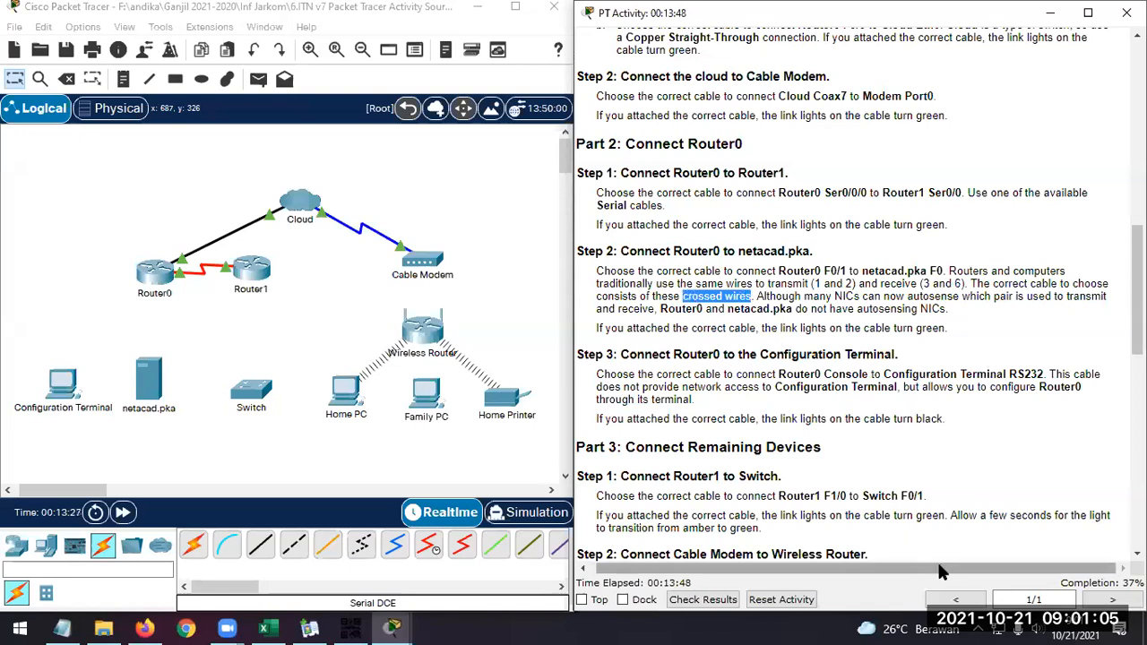
drag(938, 567, 932, 567)
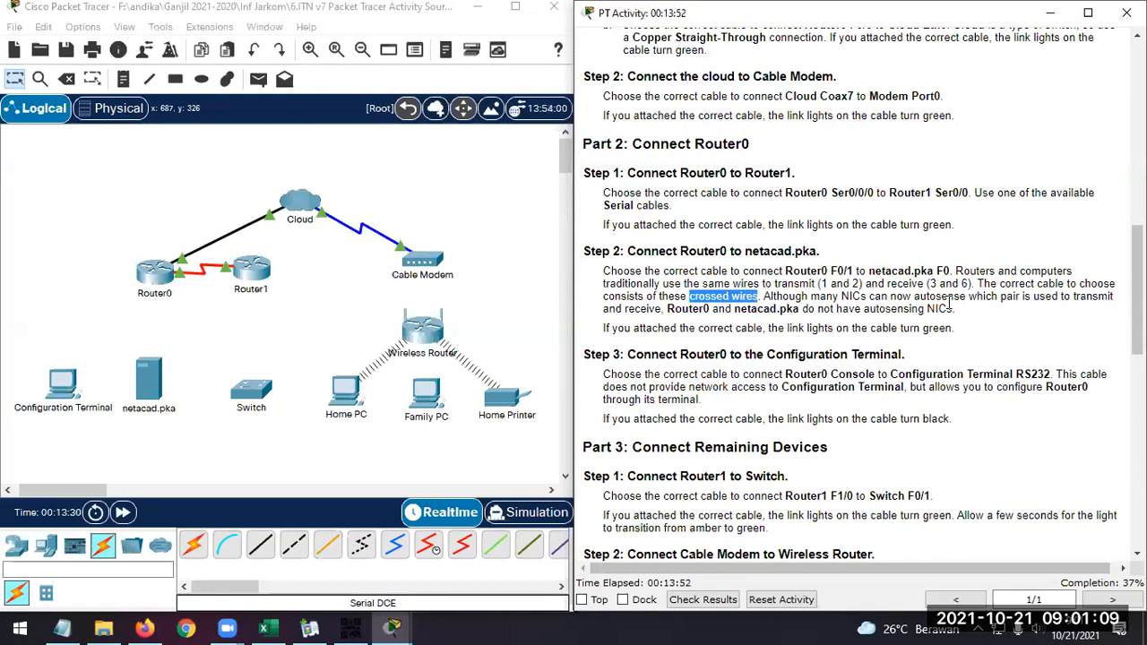
Connect Router0 FastEthernet0/1 to netacad.pka FastEthernet0 with a Copper Cross-Over cable
click(299, 557)
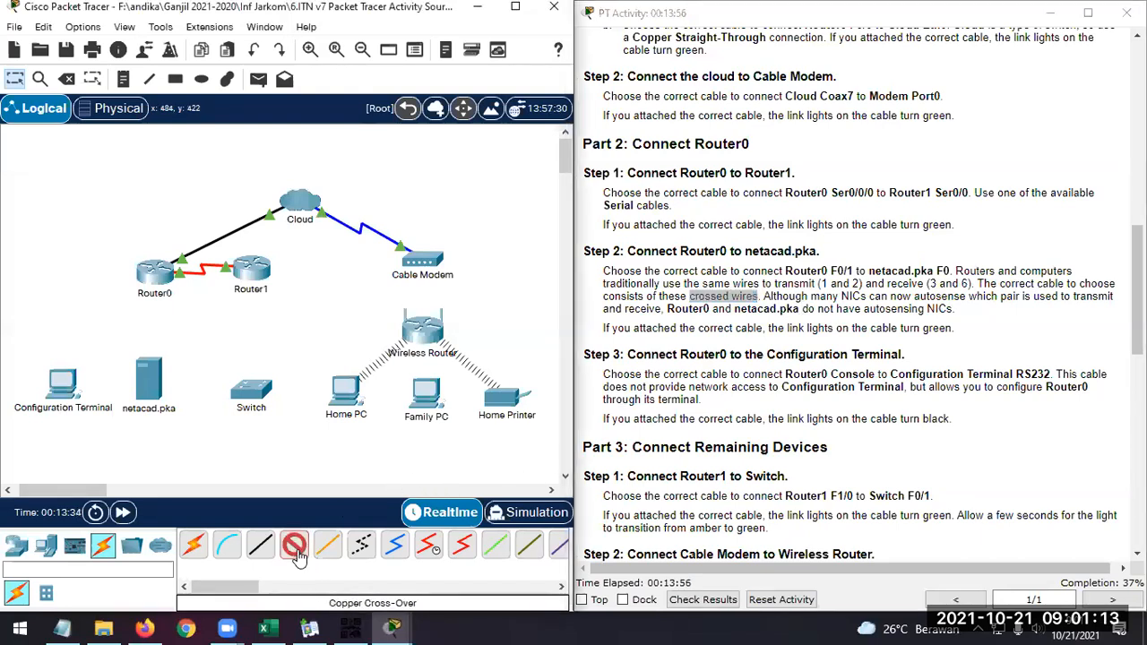
click(159, 281)
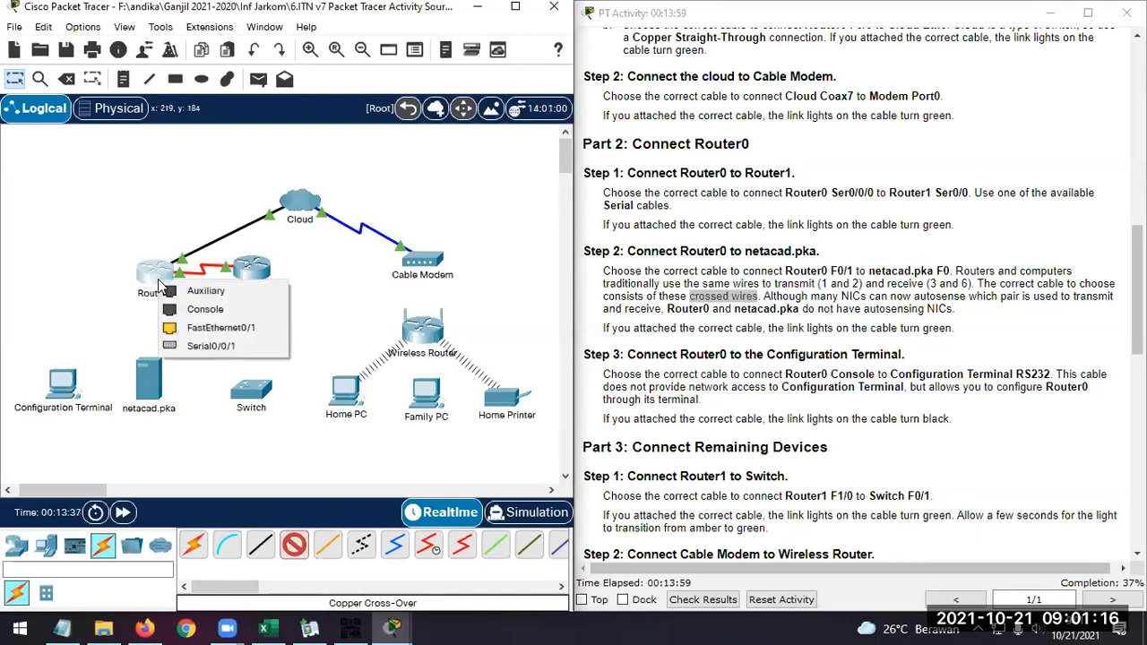
click(193, 328)
click(150, 385)
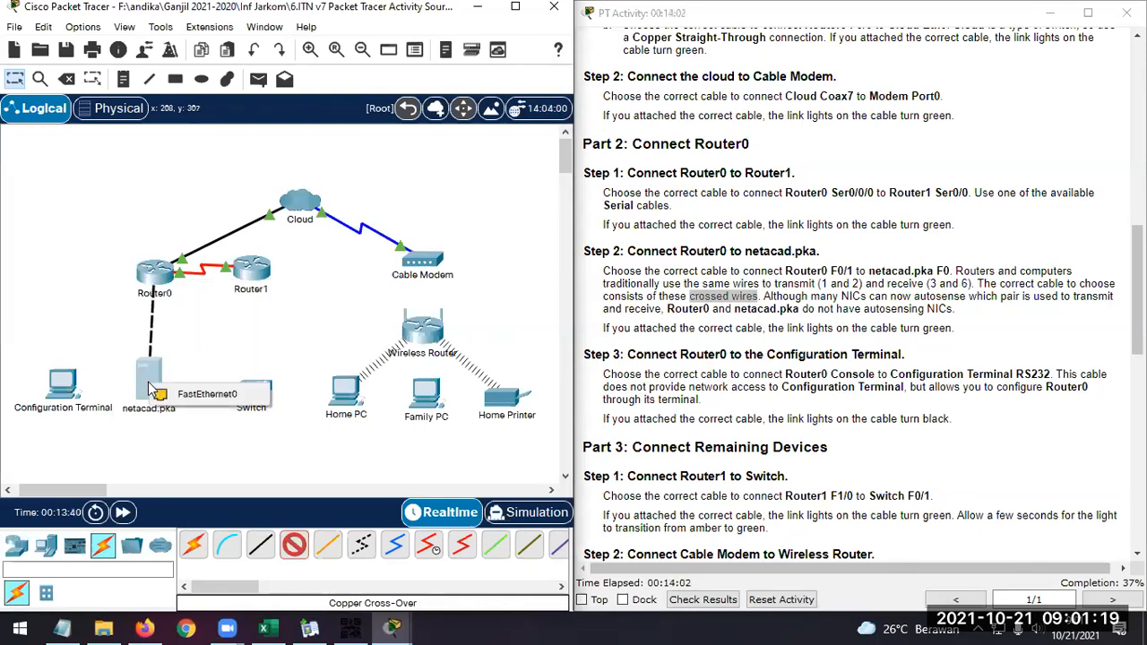
click(208, 400)
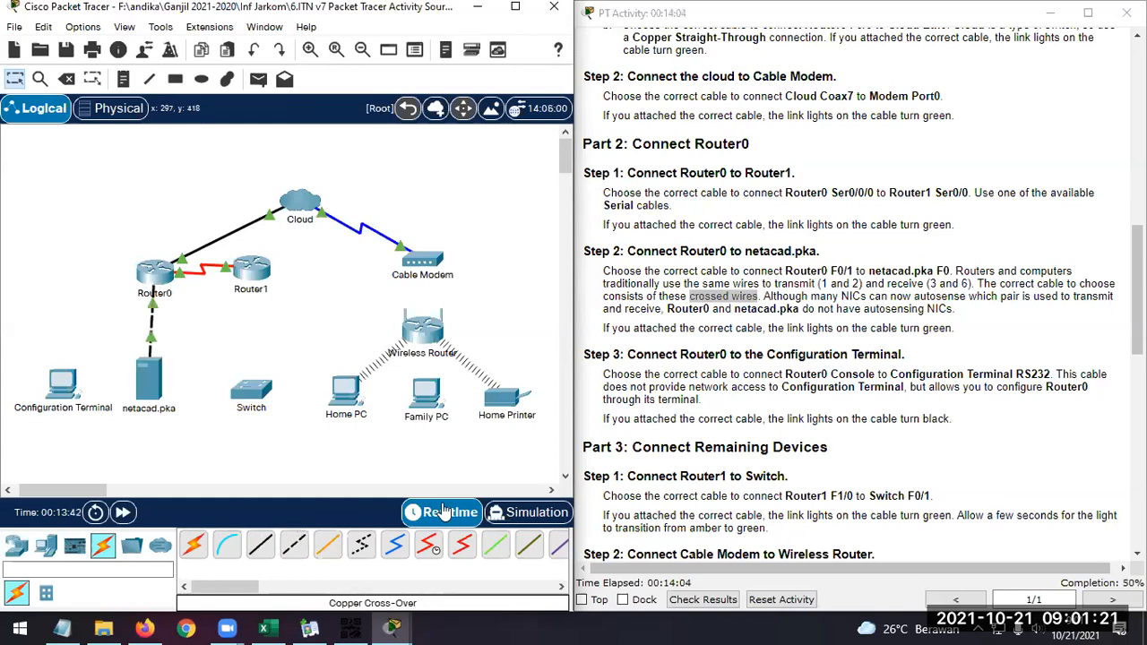
Following Part 2 Step 3 of the instructions, connect the Configuration Terminal's RS 232 port to Router0's Console port with a Console cable
mouse_move(690, 297)
mouse_down()
mouse_move(760, 297)
mouse_move(690, 297)
mouse_up()
click(810, 325)
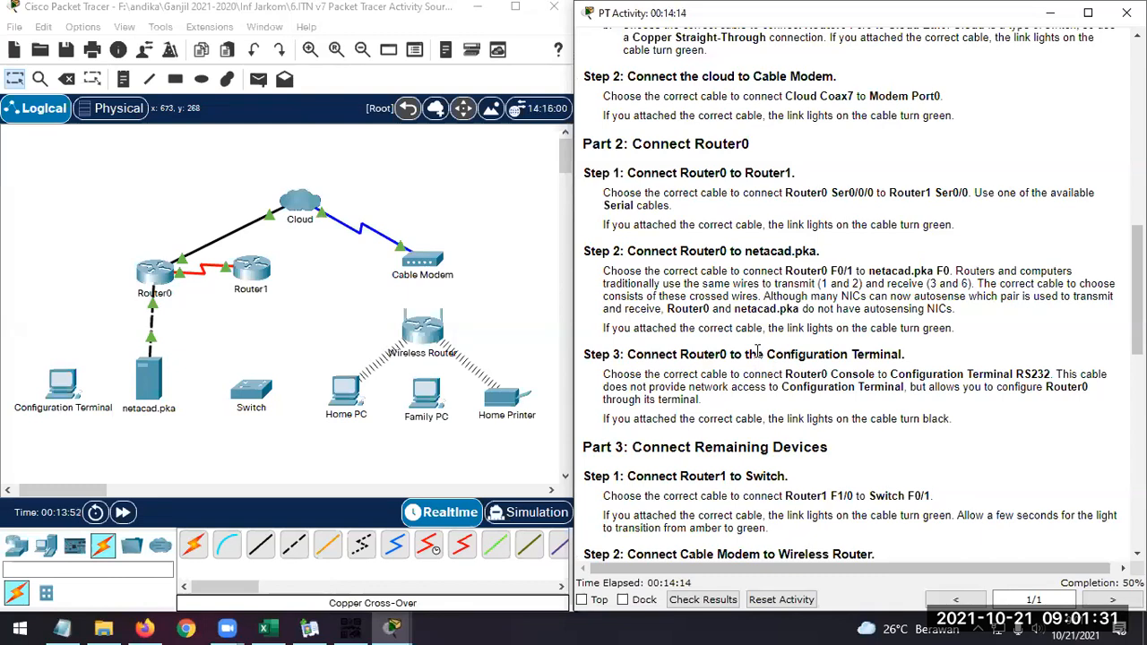
scroll(758, 352, down, 3)
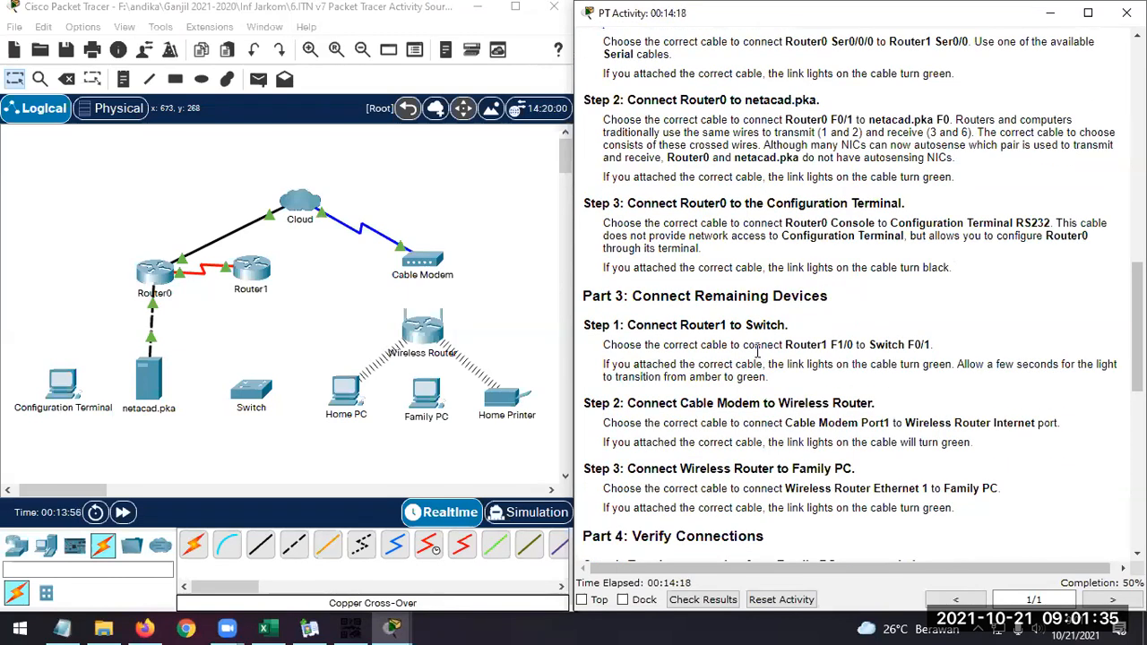
drag(766, 203, 903, 204)
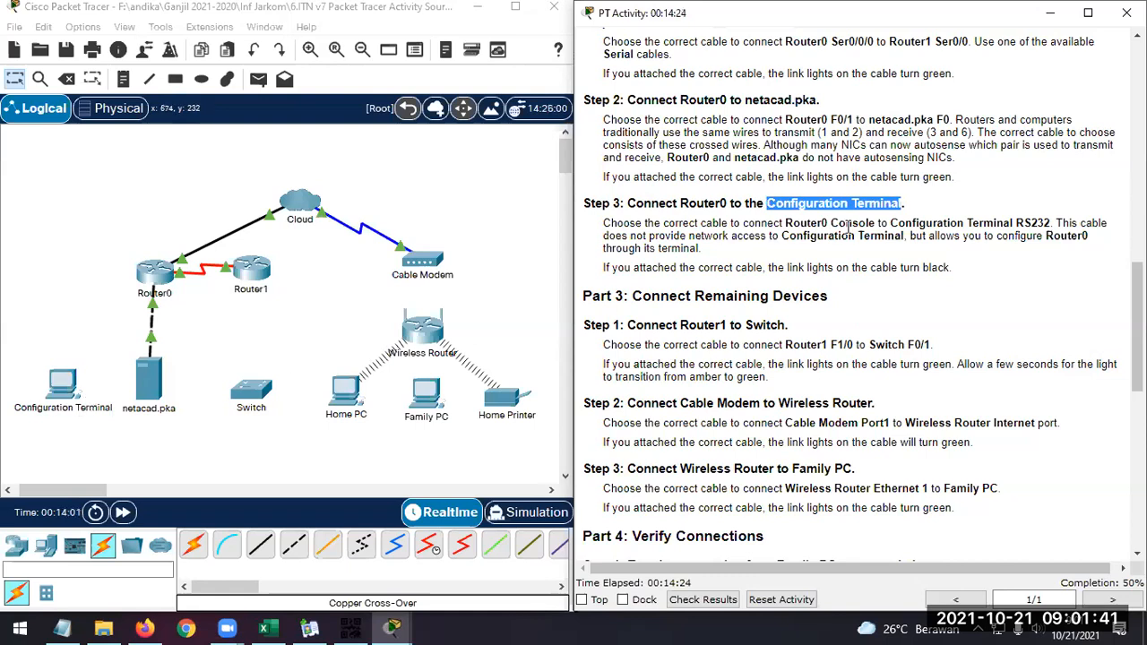
click(848, 228)
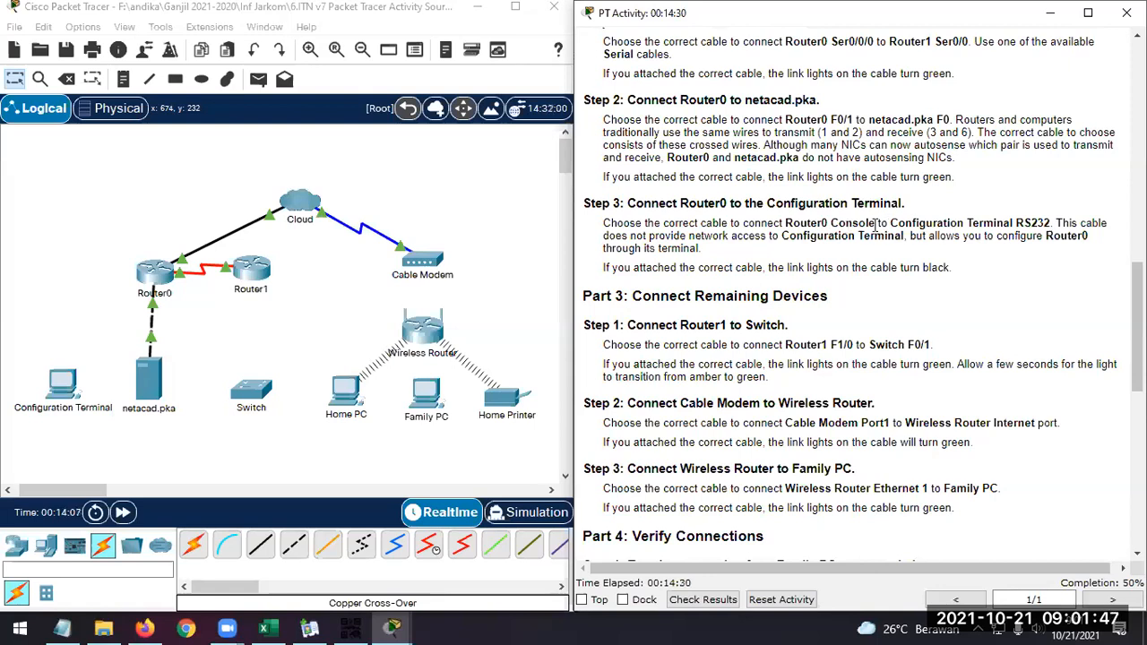
double_click(858, 223)
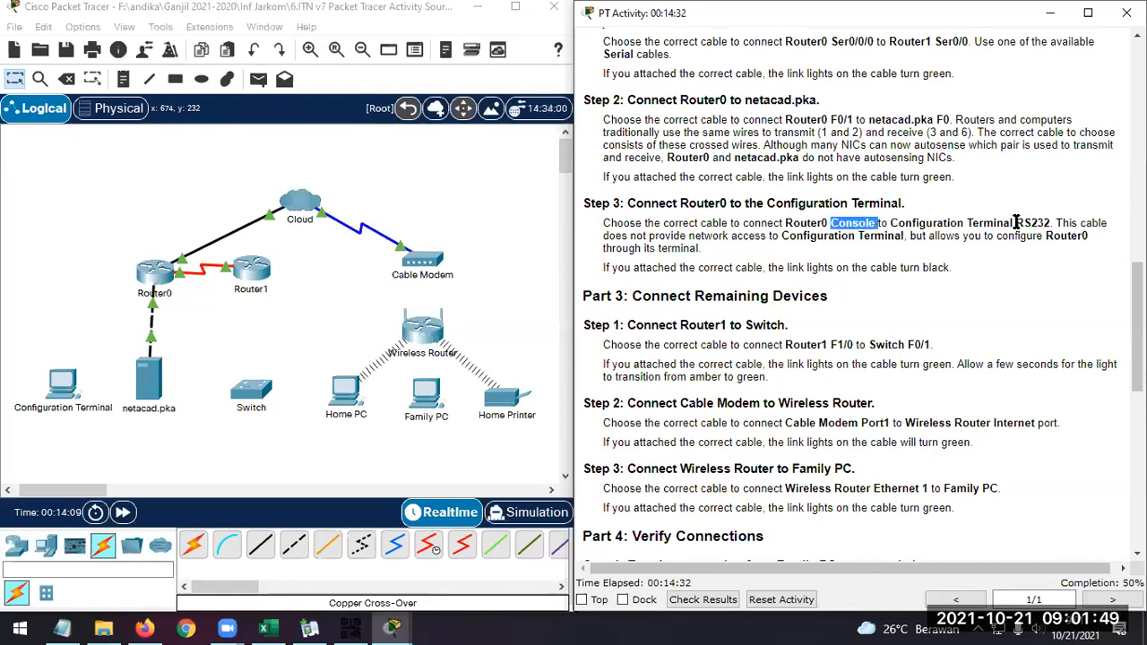
double_click(1026, 223)
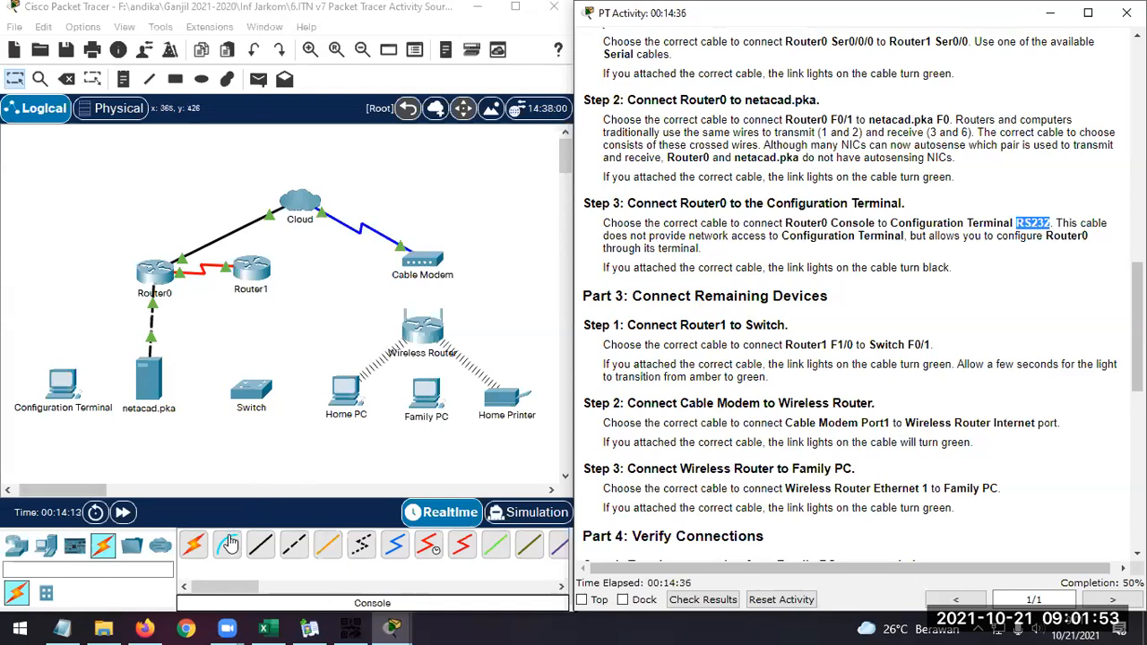
click(229, 555)
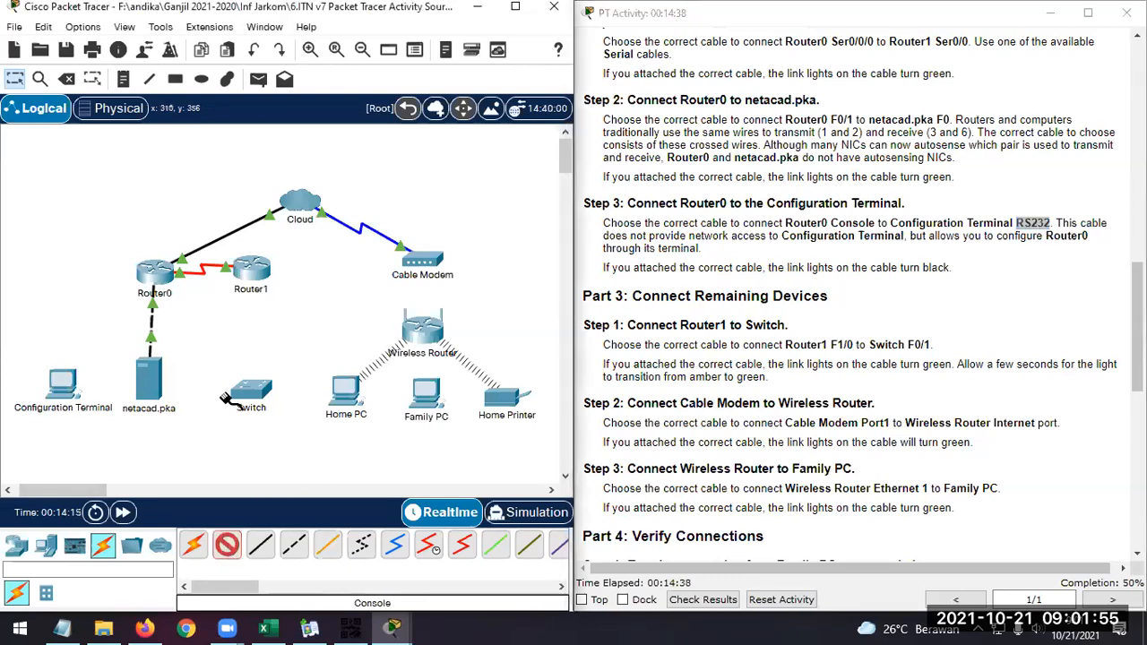
click(65, 383)
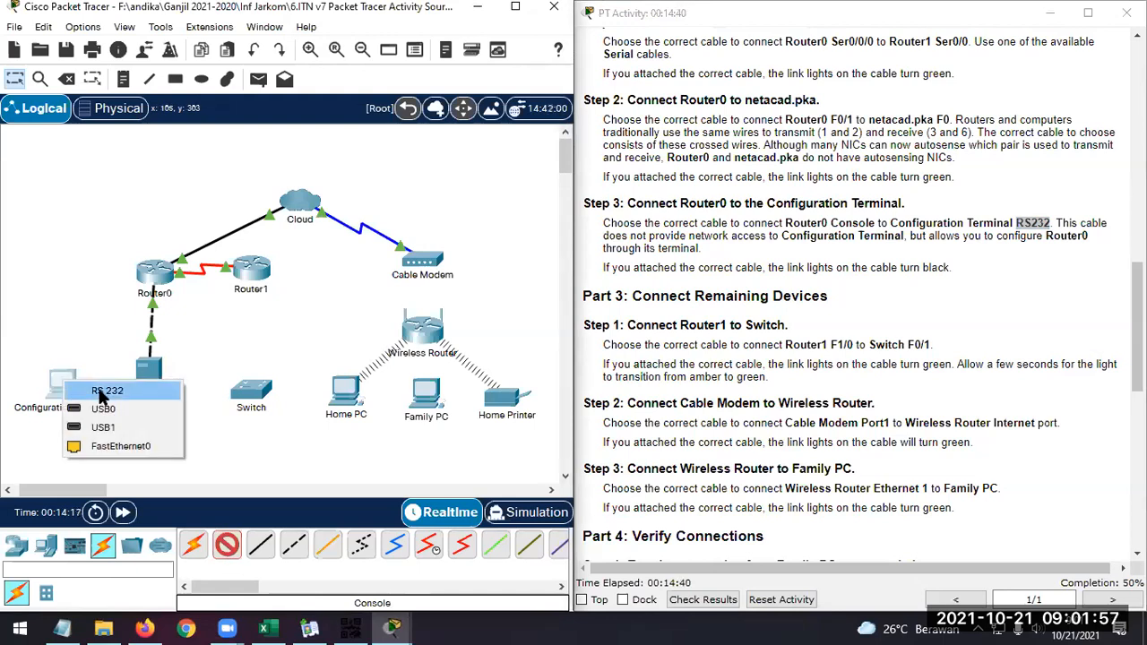
click(100, 391)
click(152, 278)
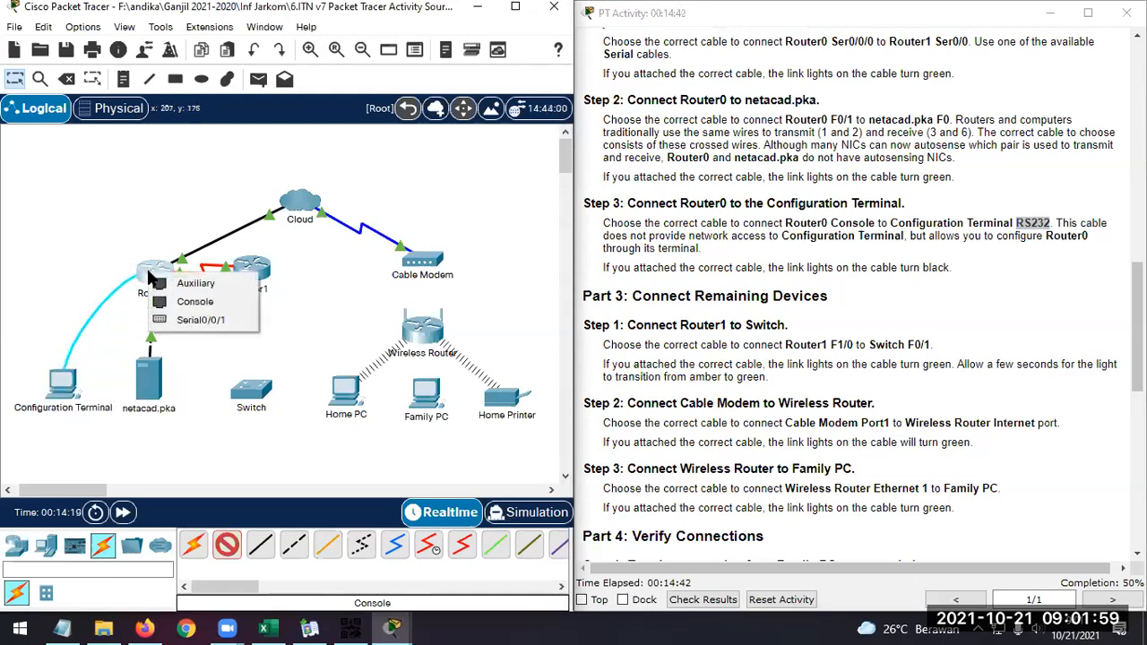
click(211, 300)
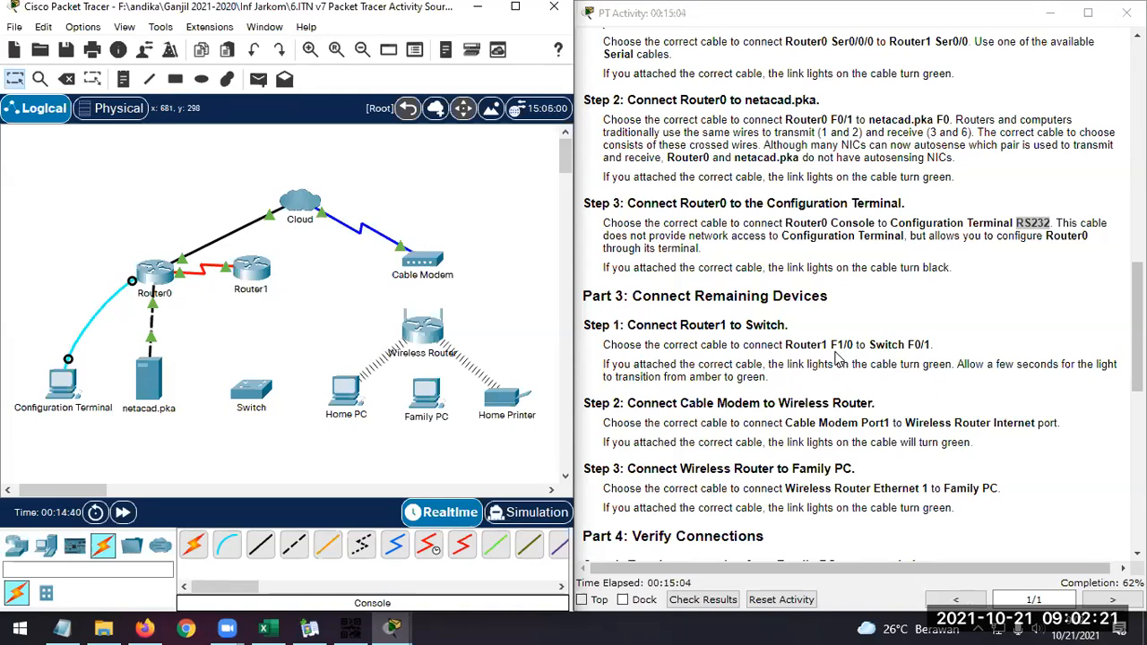
Read Part 3 Step 1 of the instructions for the ports to use between Router1 and the Switch
scroll(837, 356, down, 3)
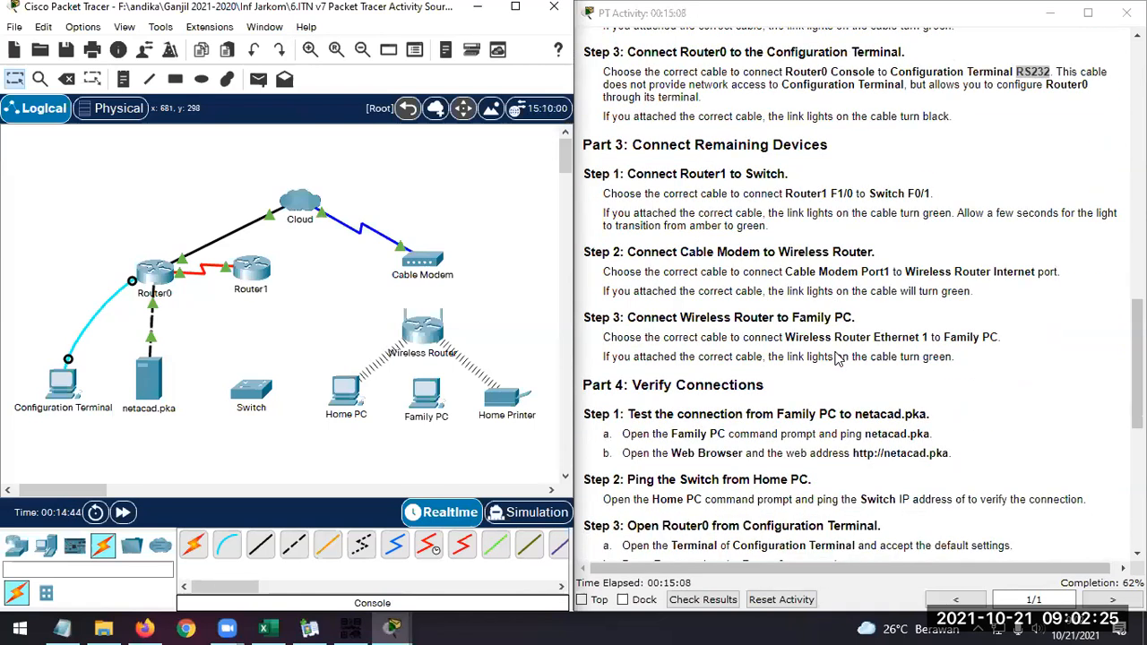
double_click(698, 173)
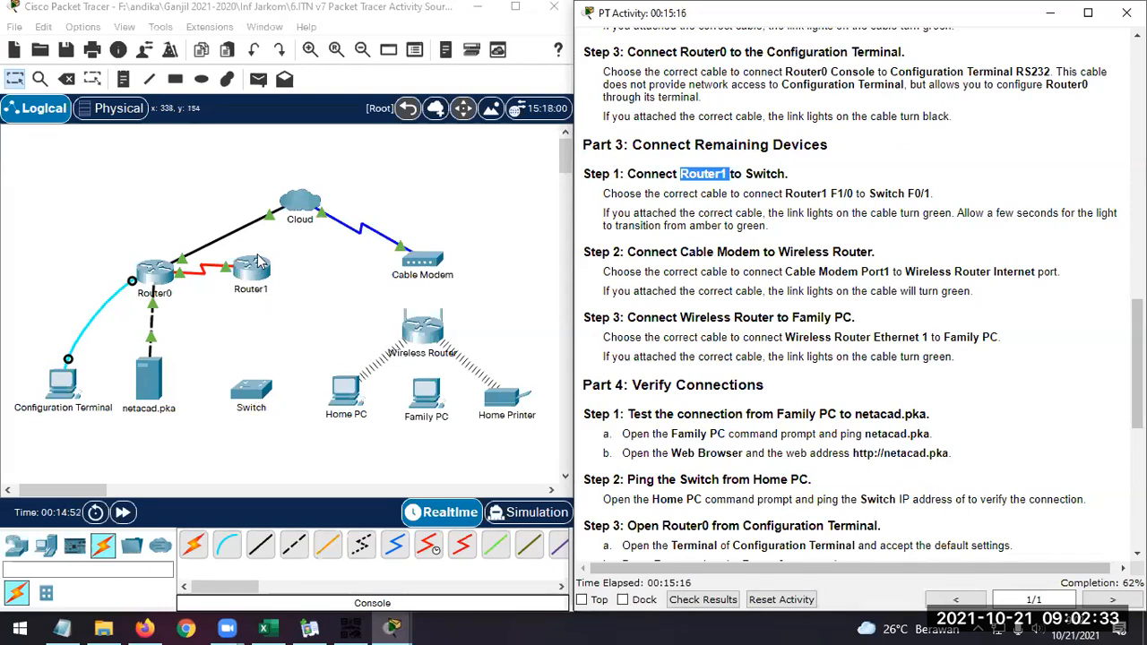
click(690, 219)
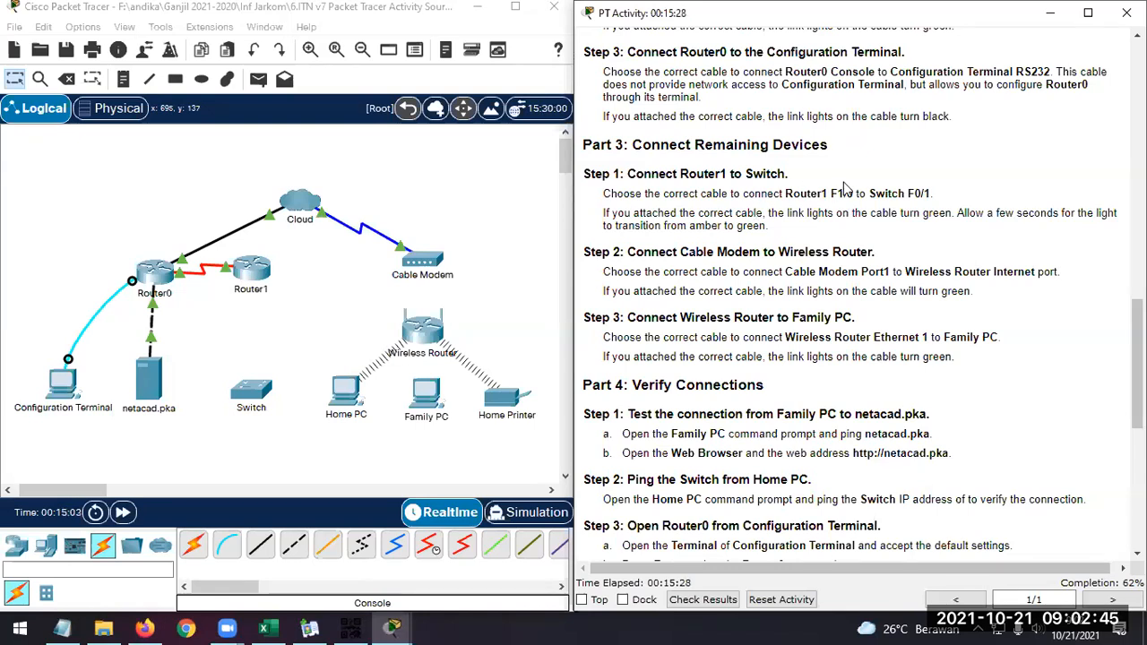
click(260, 553)
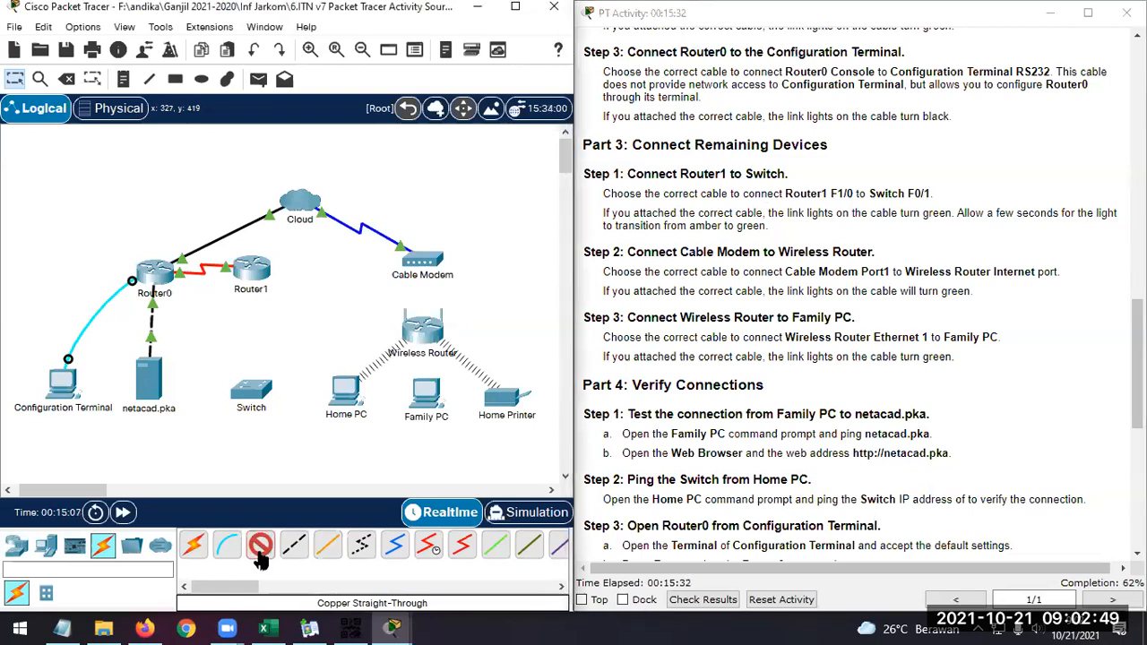
click(257, 275)
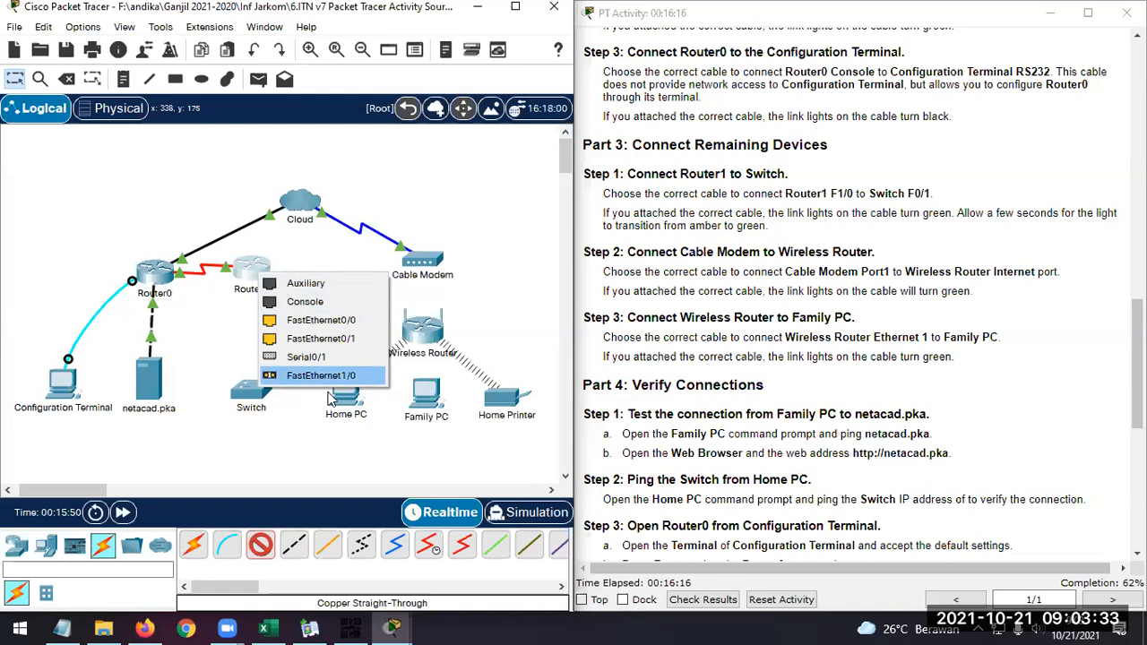
click(269, 550)
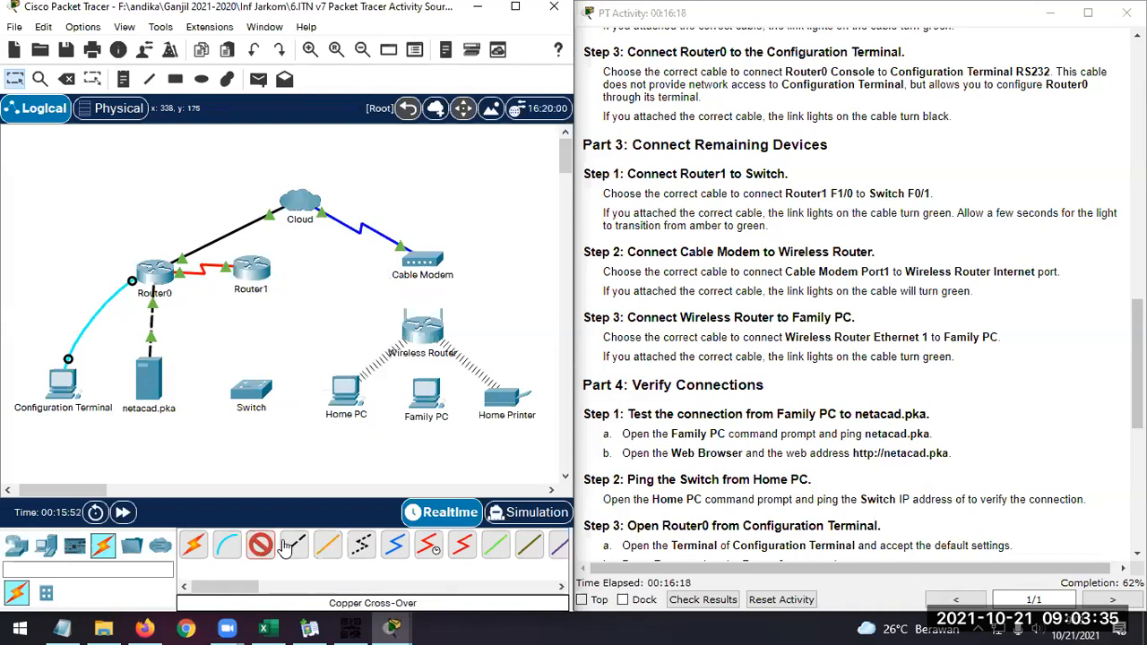
Connect Router1 FastEthernet1/0 to Switch FastEthernet0/1 with a Fiber cable and check the port labels on the link
click(337, 557)
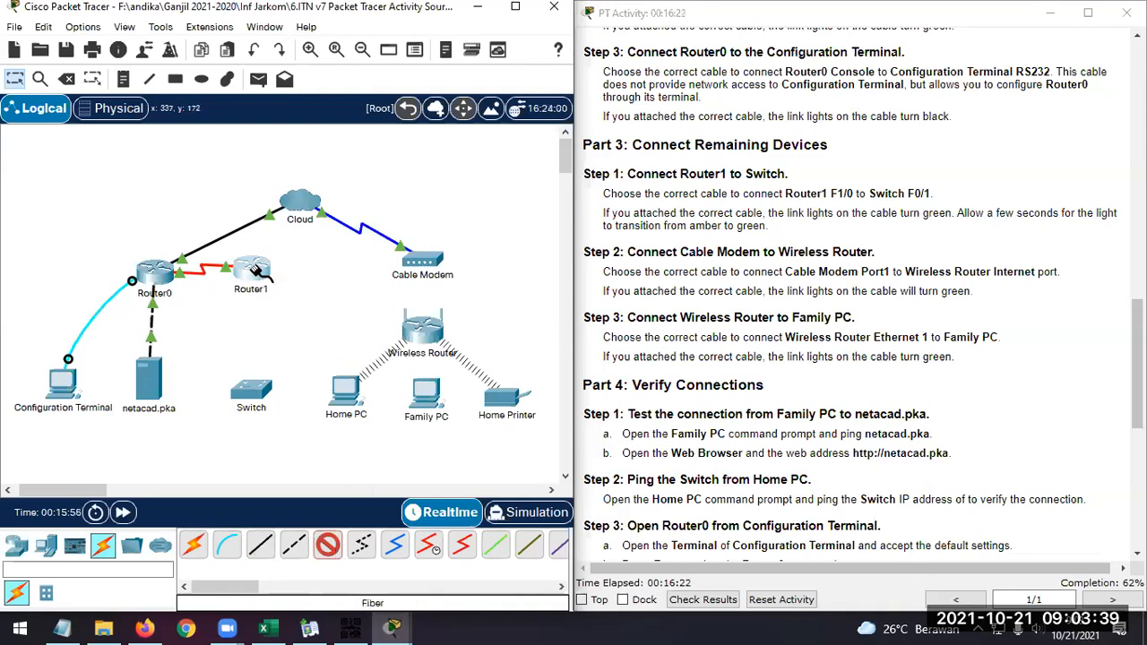
click(253, 294)
click(302, 373)
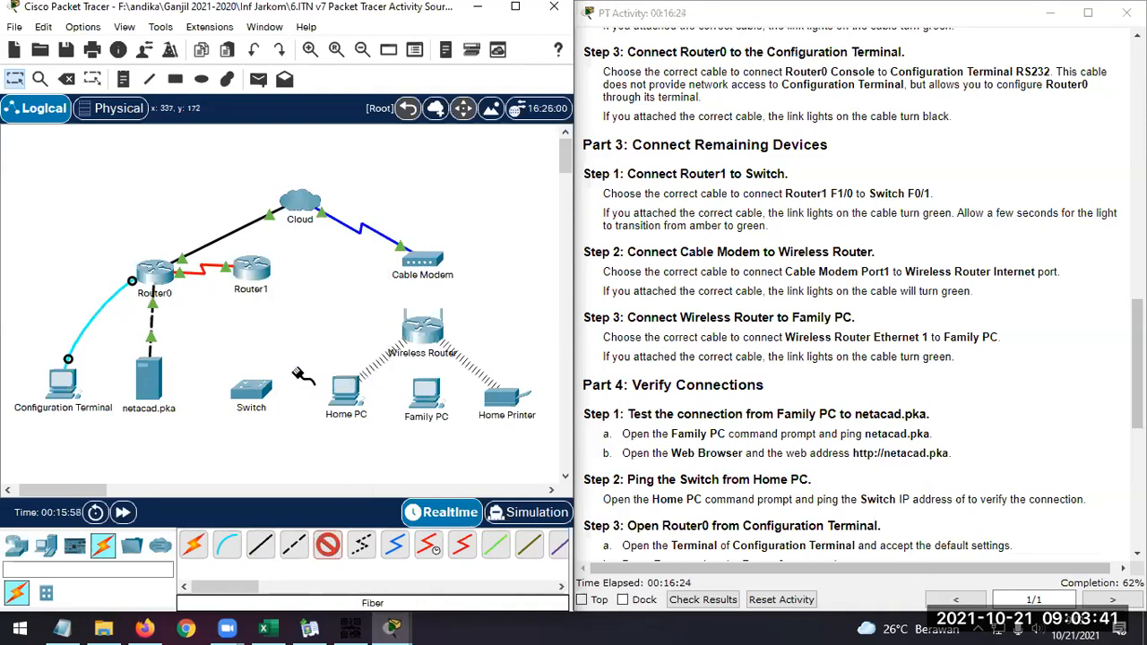
click(255, 390)
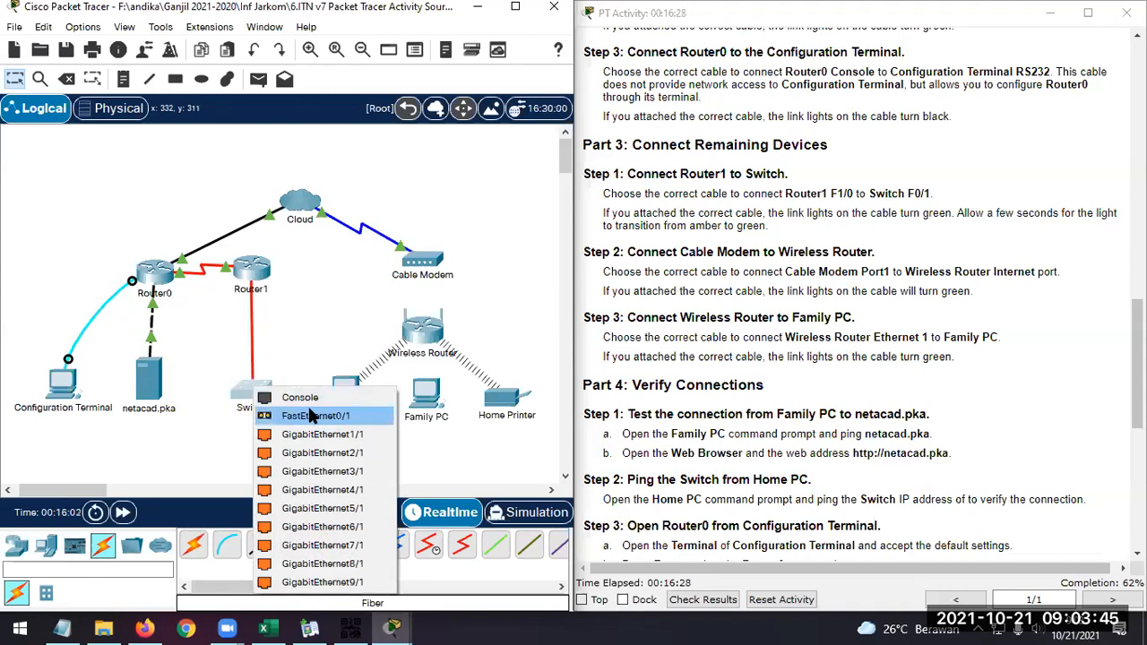
click(266, 418)
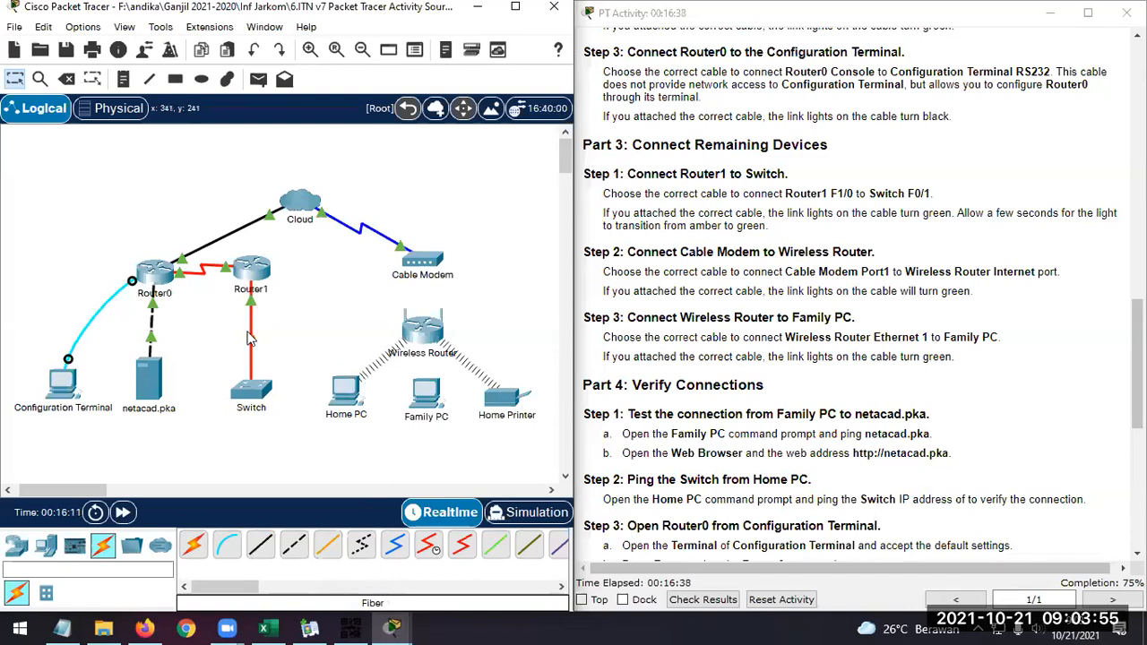
mouse_move(251, 342)
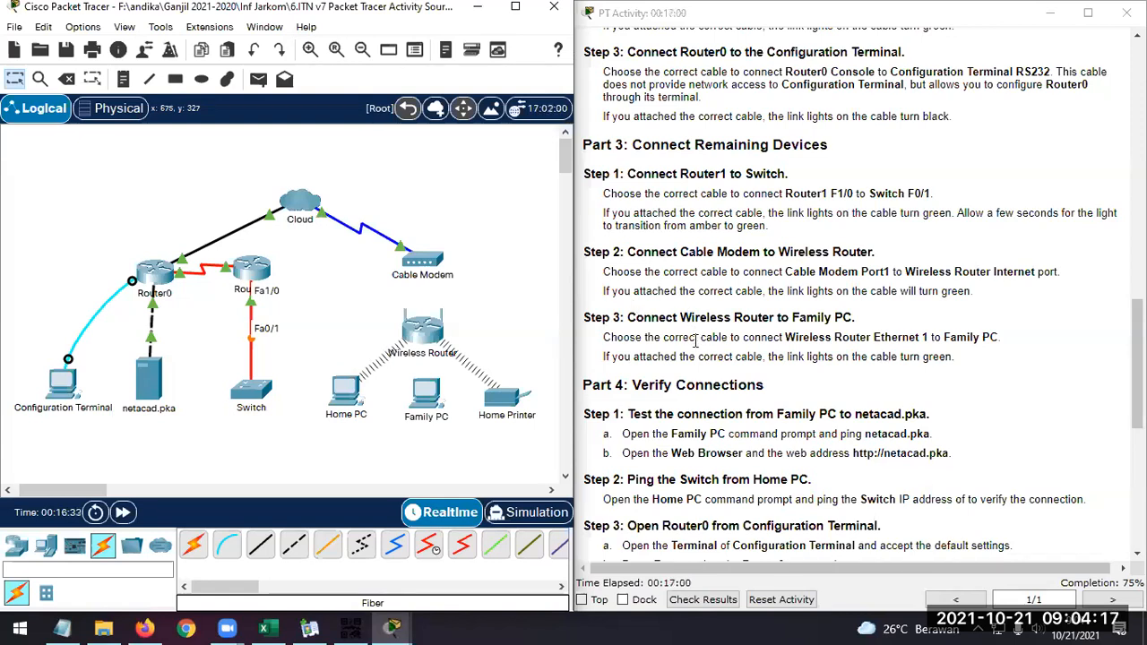
Read Part 3 Step 2 for the ports to use between the Cable Modem and the Wireless Router
click(710, 253)
drag(710, 254, 771, 255)
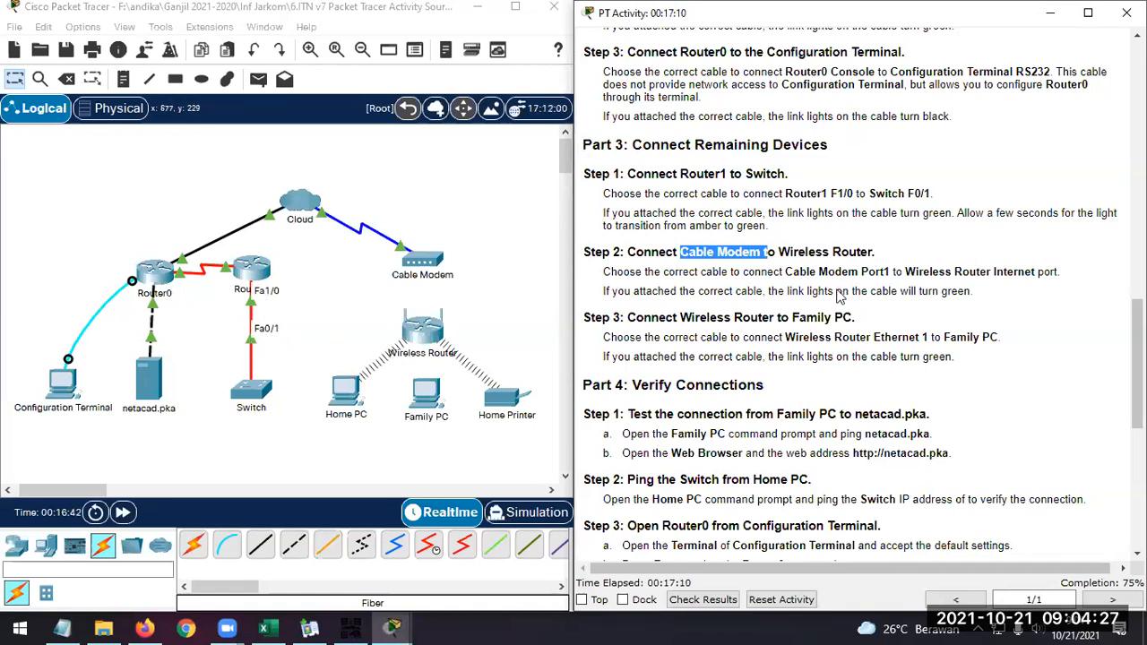
drag(778, 254, 884, 258)
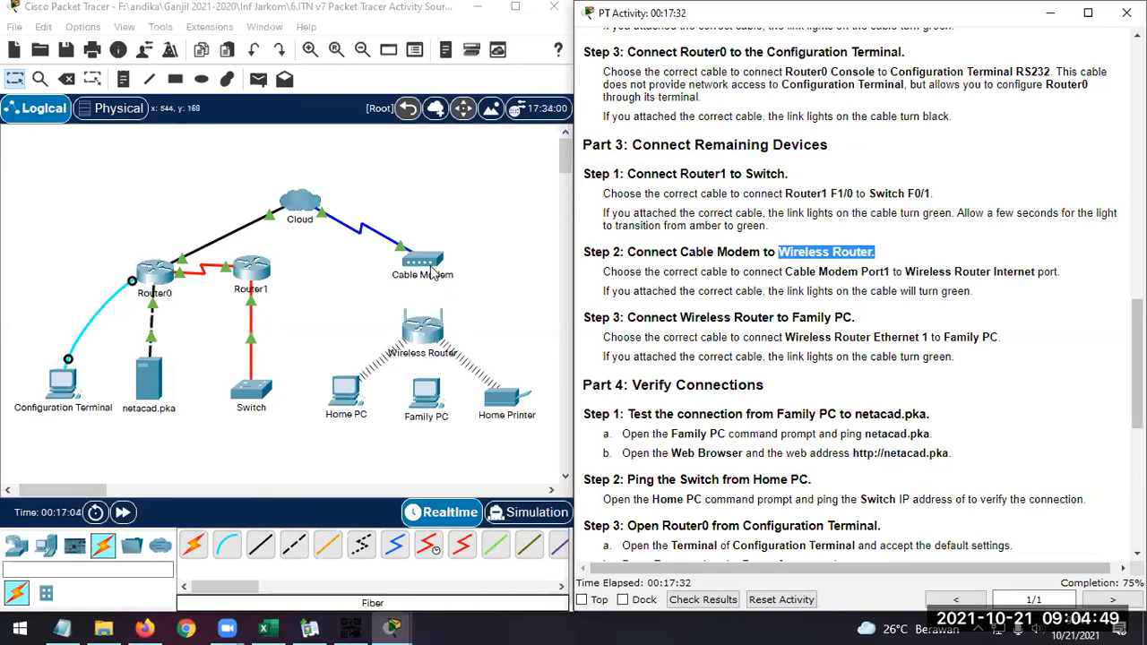
Try a Copper Cross-Over cable between Cable Modem Port1 and the Wireless Router's Internet port, and delete that cable
click(298, 553)
click(428, 263)
click(455, 266)
click(426, 331)
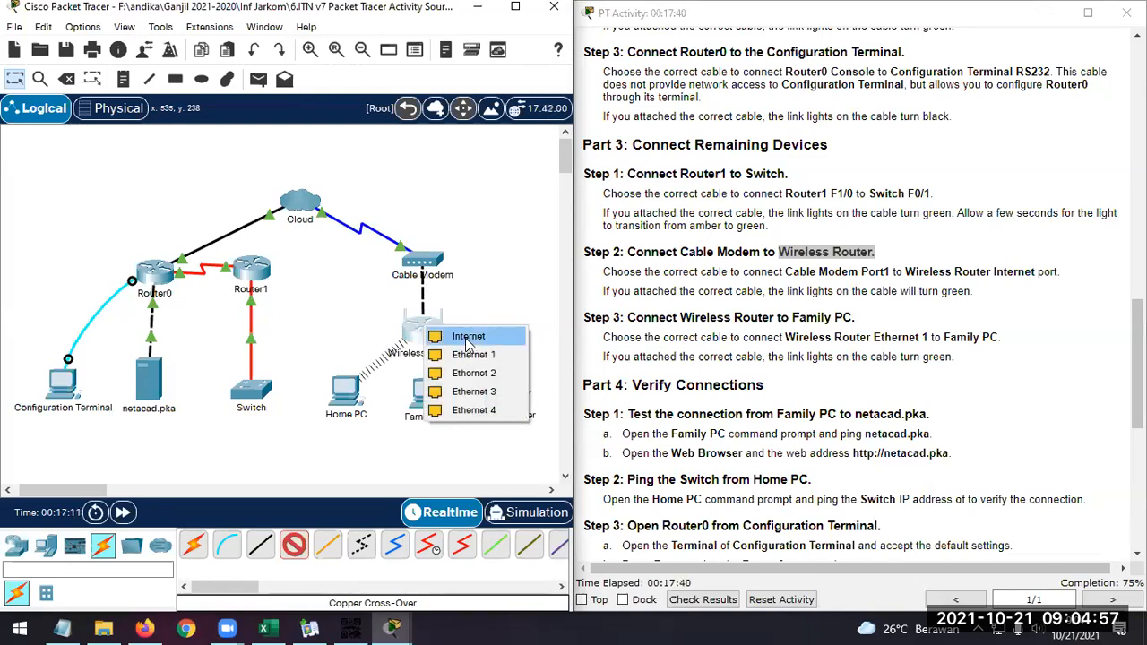
click(467, 337)
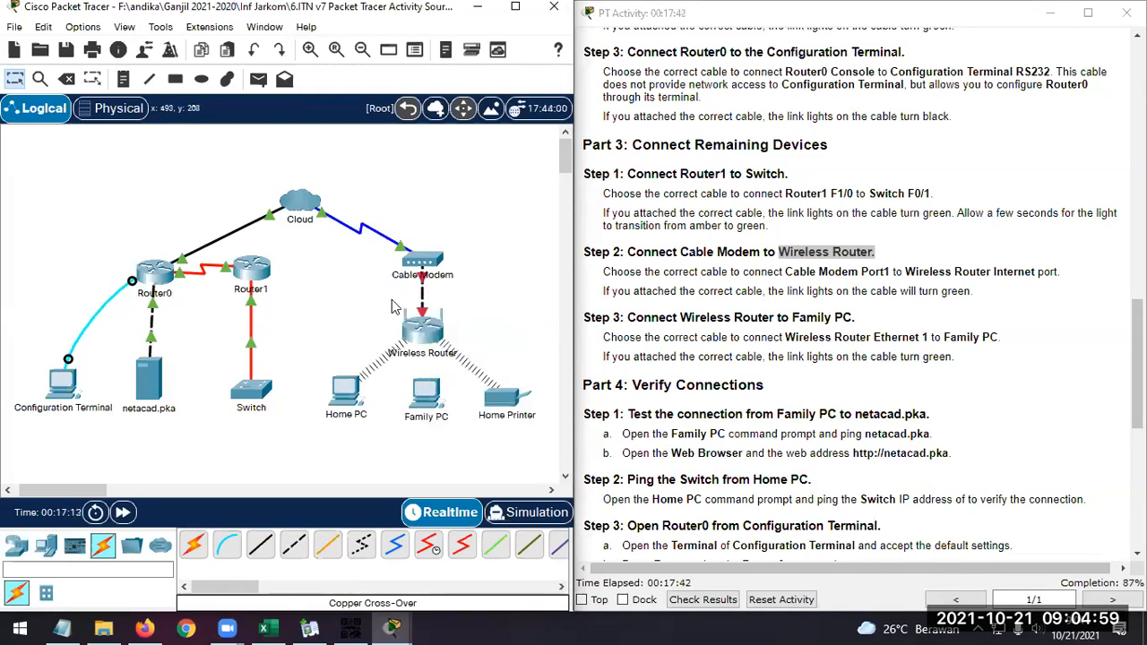
click(76, 80)
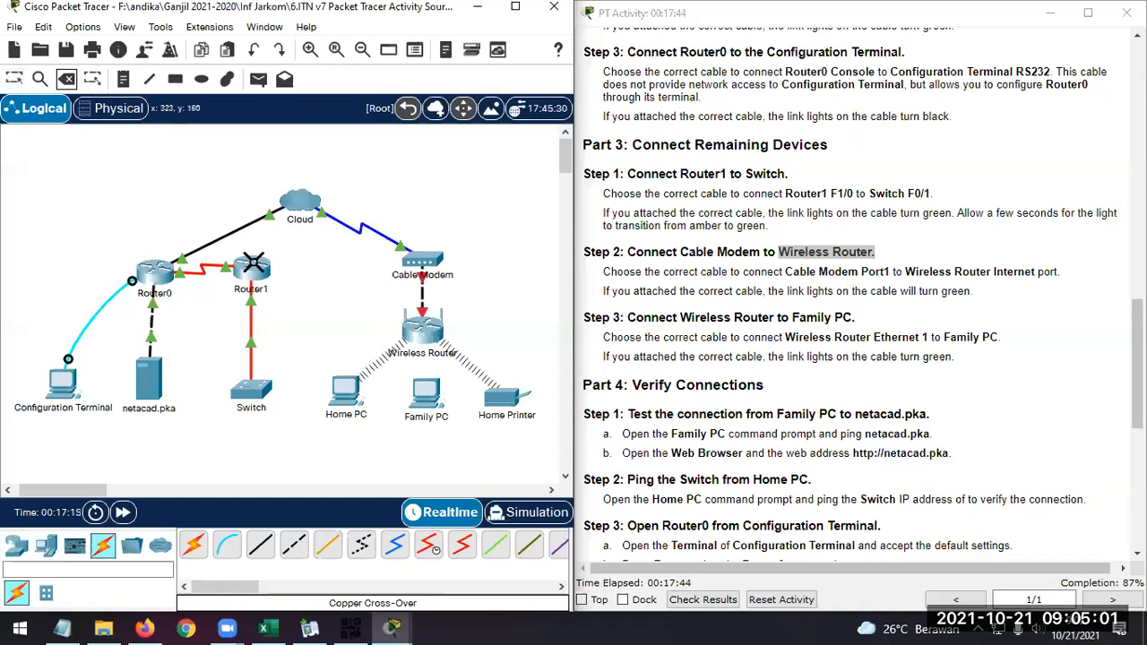
click(420, 290)
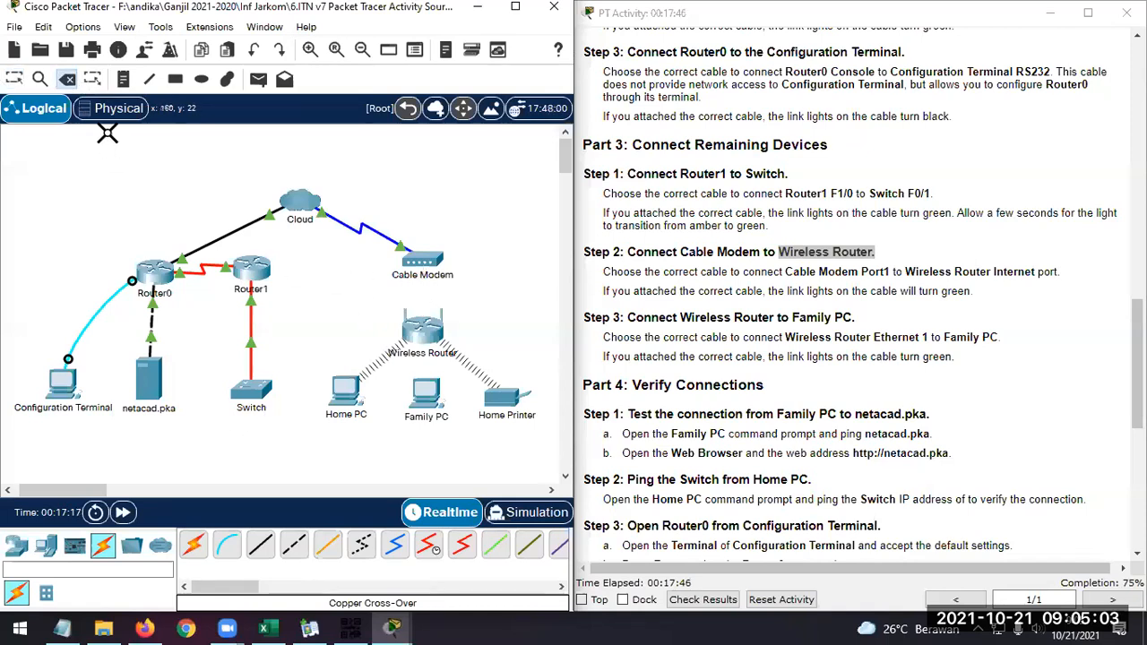
Connect Cable Modem Port1 to the Wireless Router's Internet port with a Copper Straight-Through cable
click(261, 547)
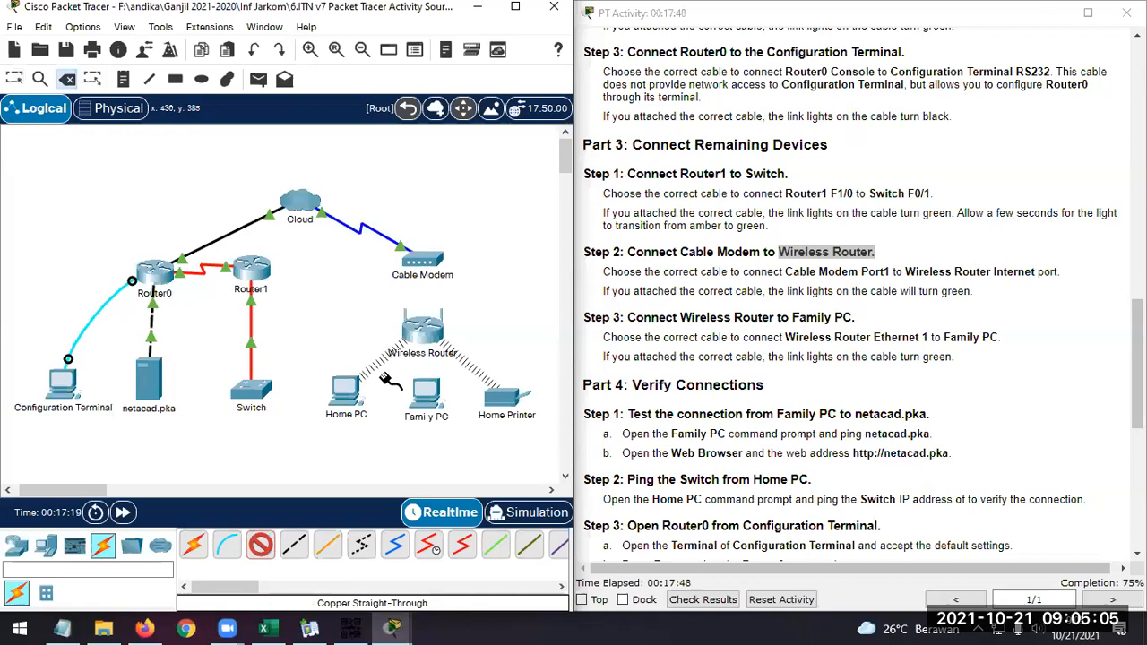
click(431, 266)
click(459, 272)
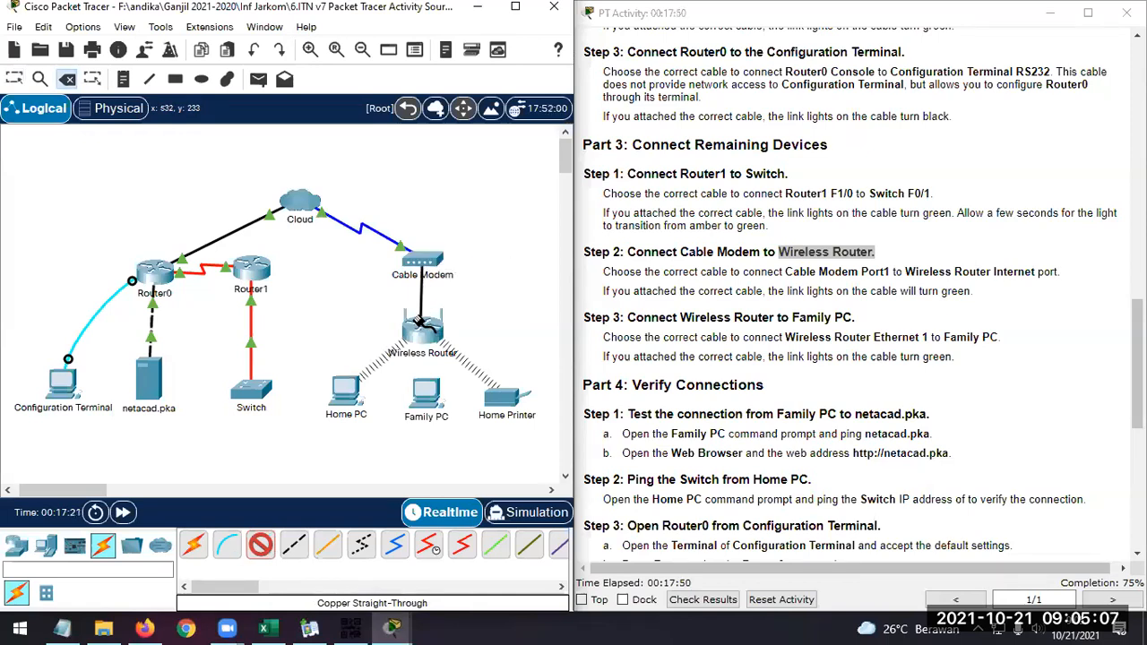
click(425, 328)
click(473, 334)
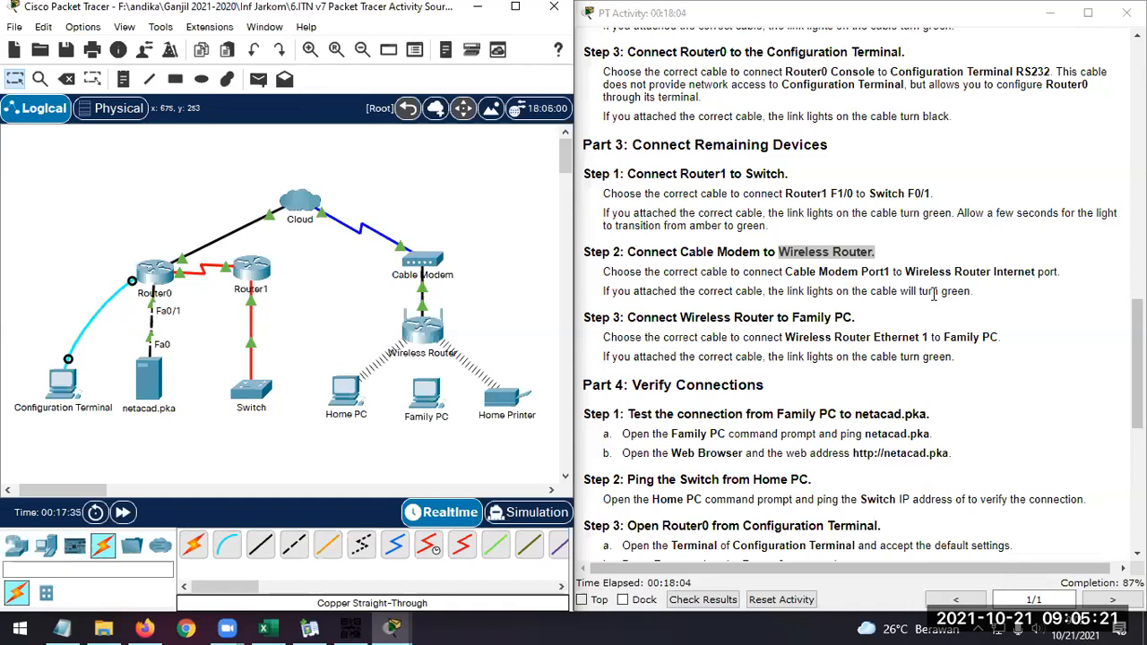
Following Part 3 Step 3, connect Wireless Router Ethernet 1 to Family PC FastEthernet0 with a Copper Straight-Through cable
scroll(933, 293, down, 1)
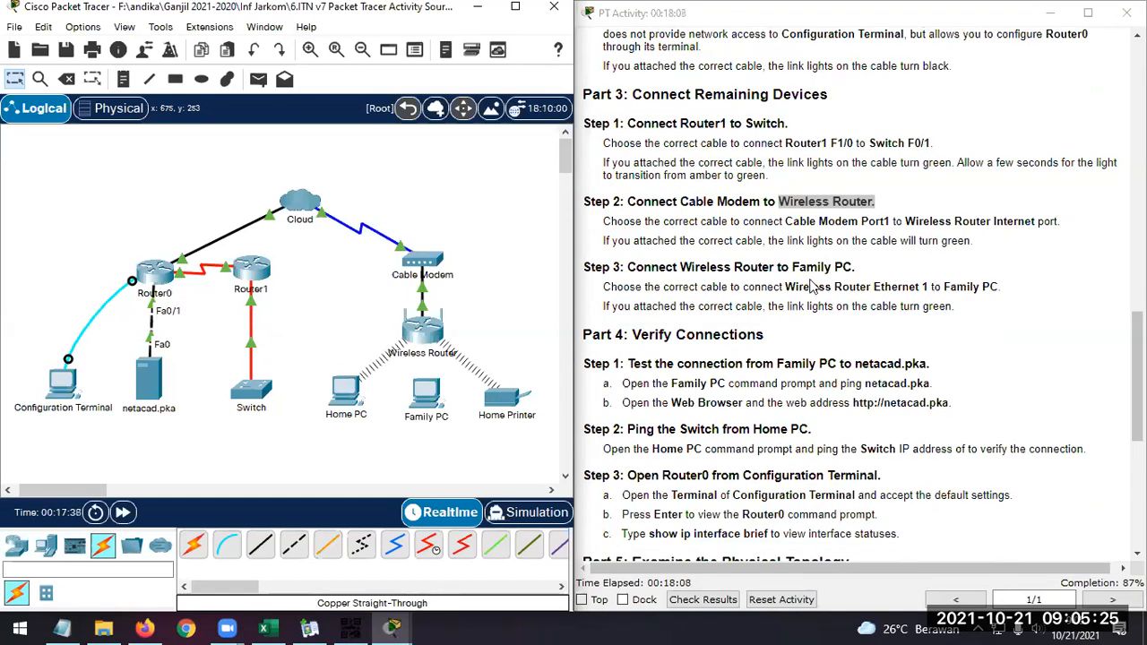
click(754, 266)
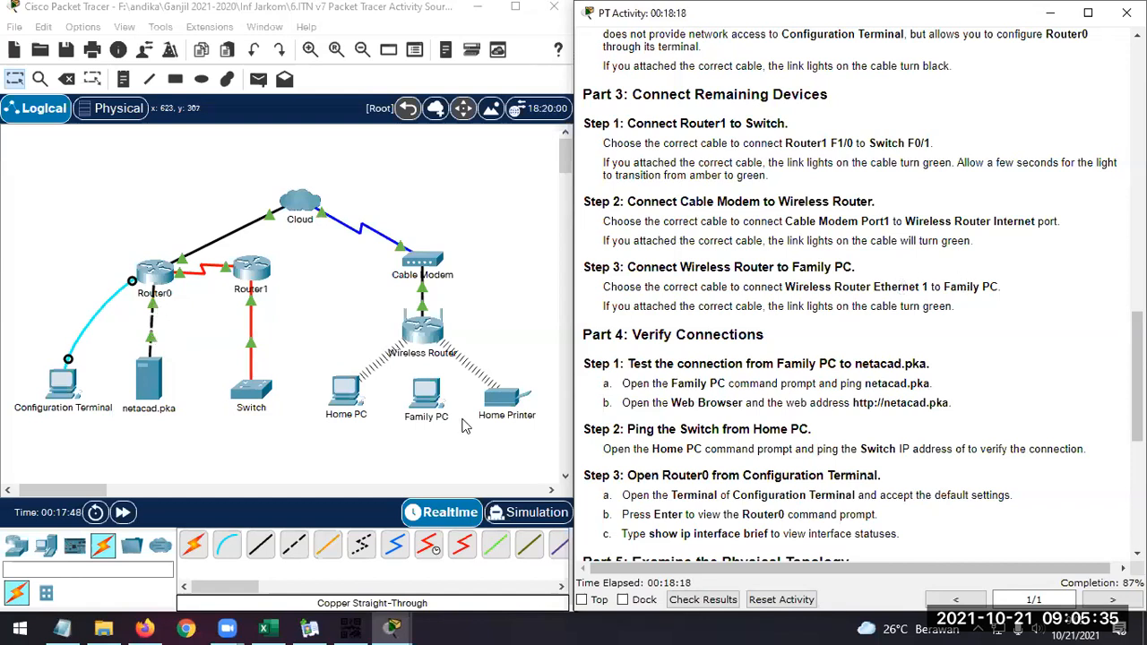
click(263, 550)
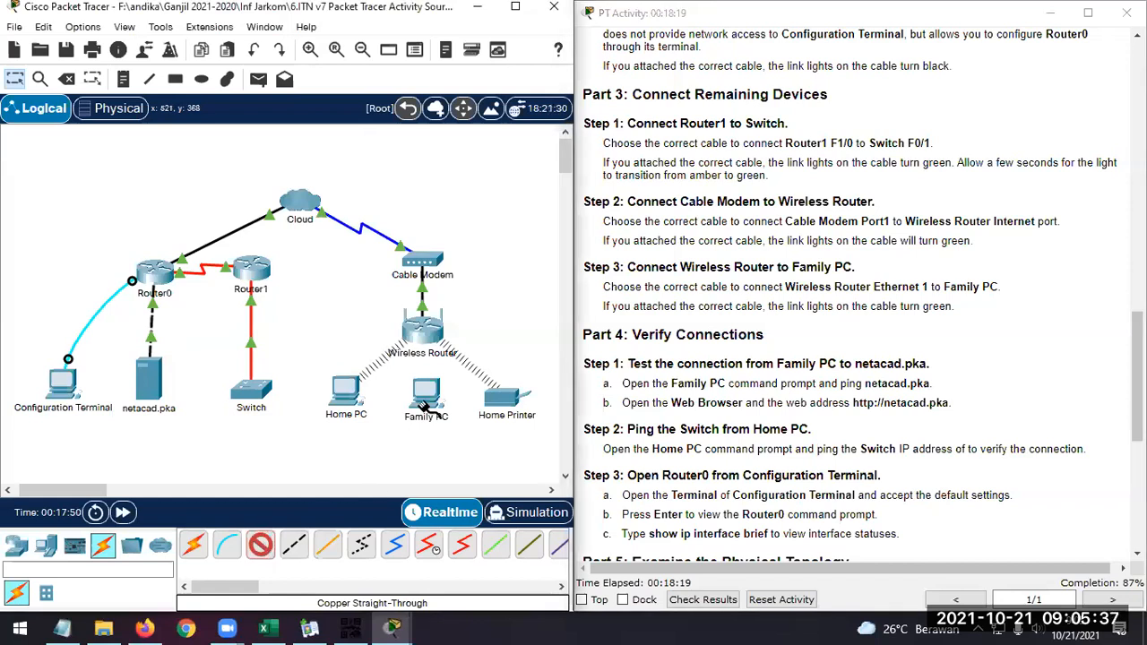
click(425, 338)
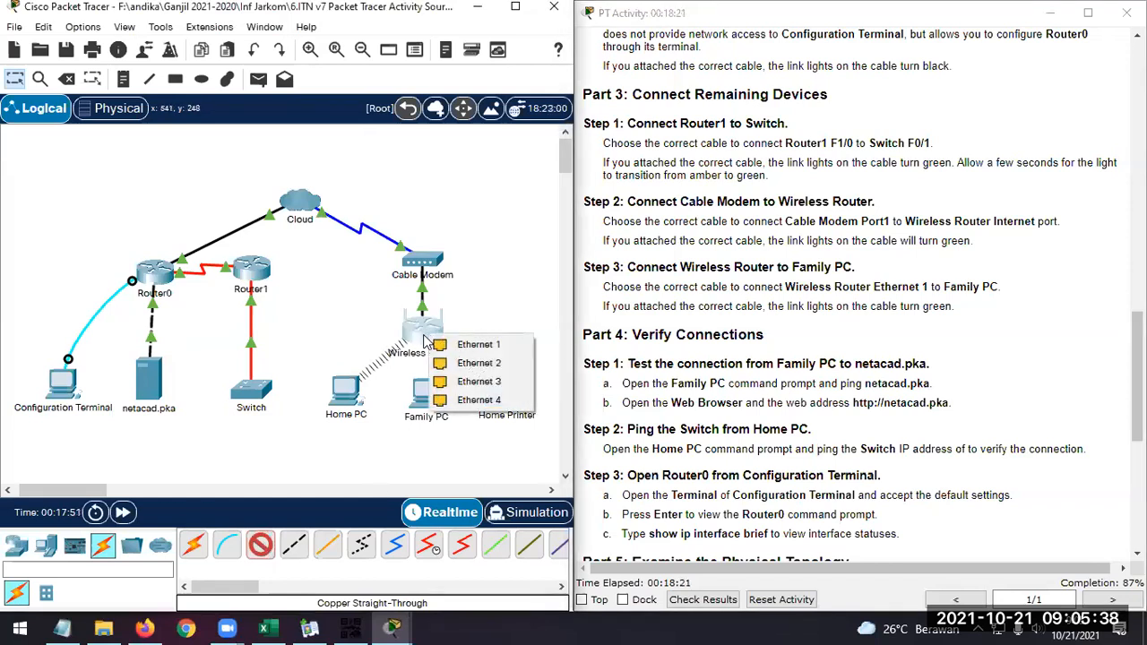
click(470, 344)
click(427, 395)
click(428, 397)
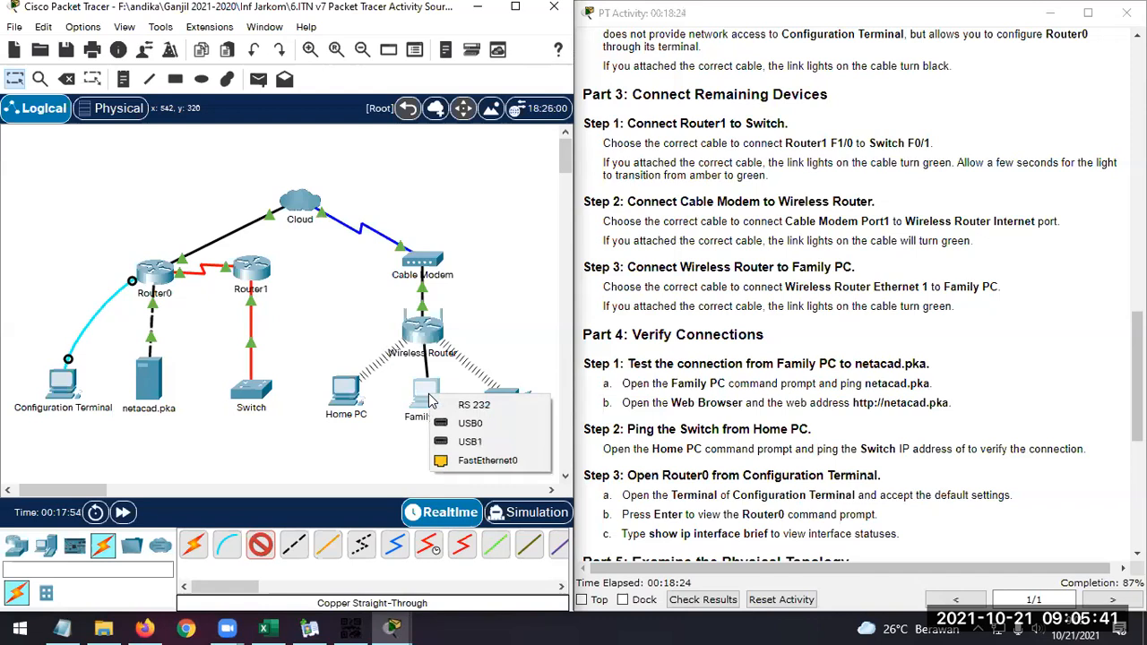
click(484, 459)
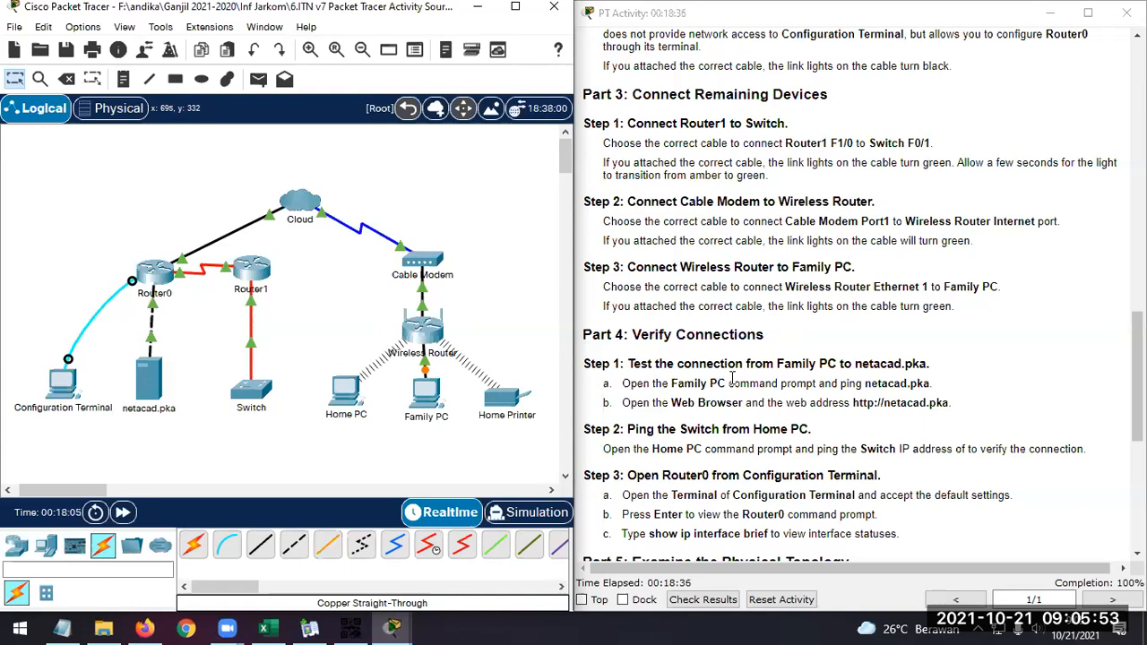
Review the Part 4 verification instructions and open the Web Browser on Family PC
scroll(732, 377, down, 1)
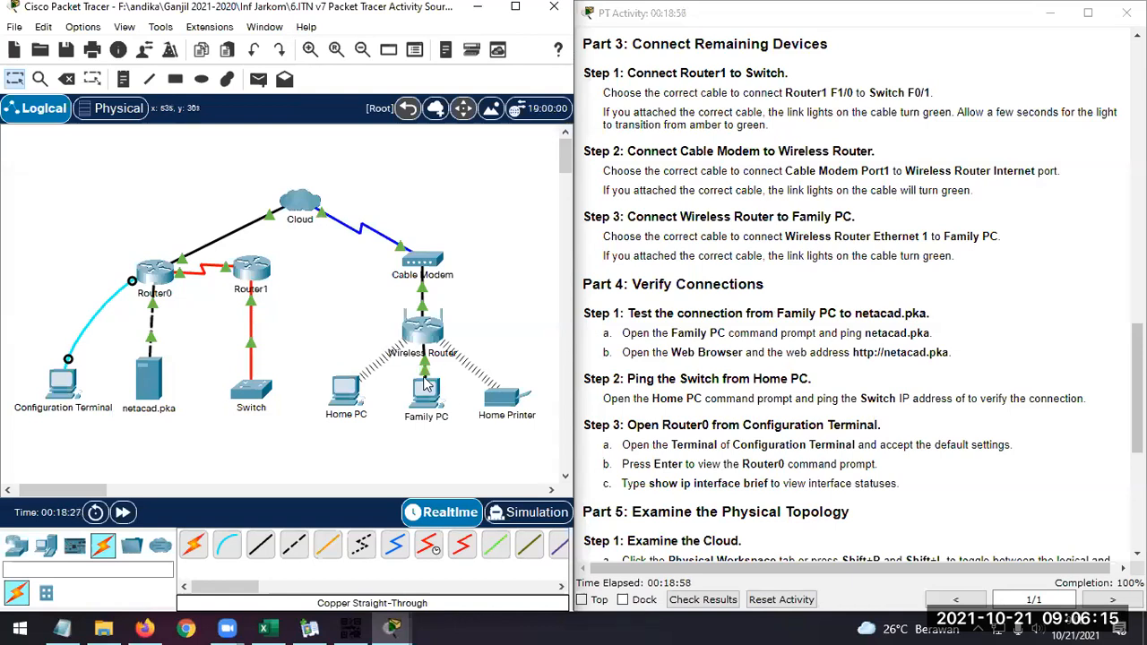
scroll(750, 314, down, 2)
scroll(750, 314, down, 1)
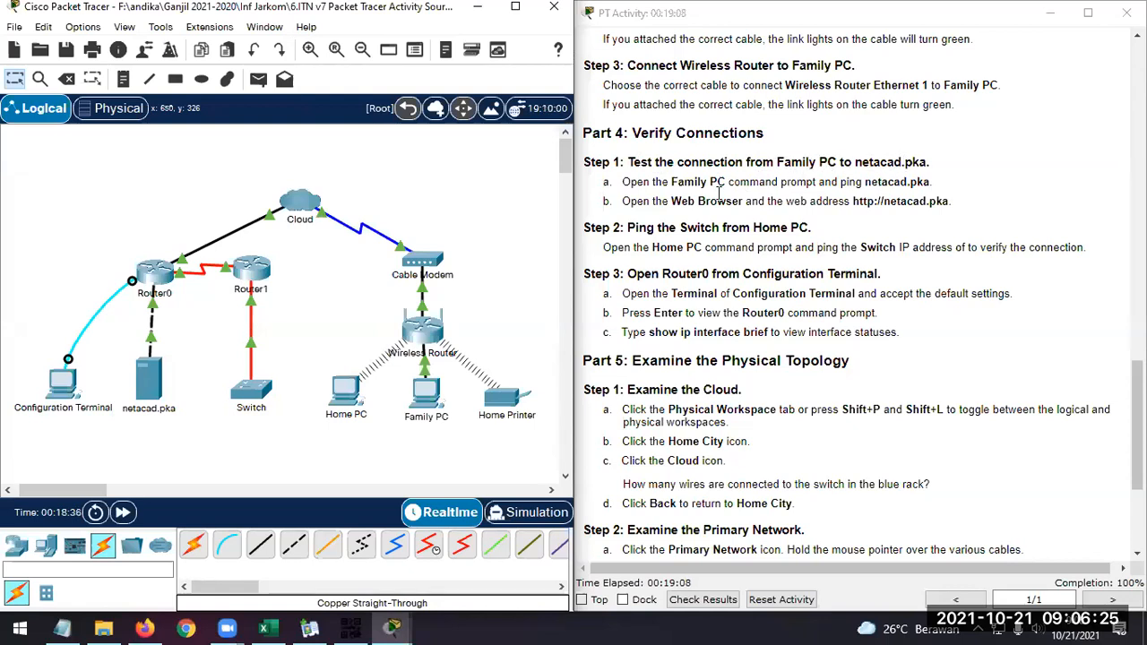
click(428, 398)
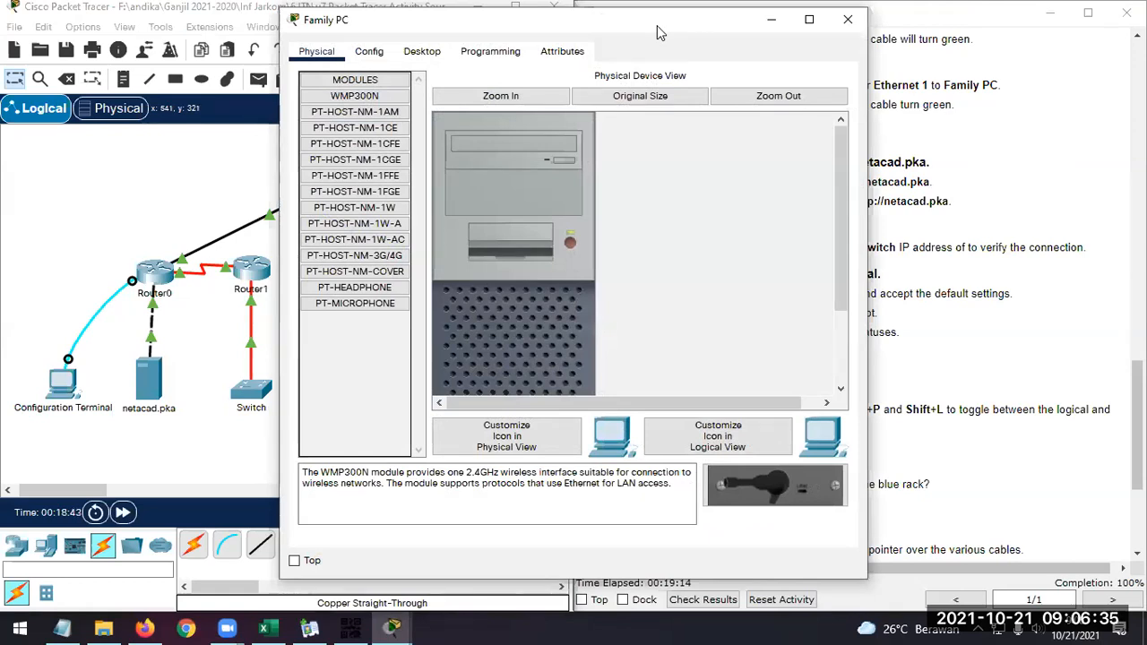
drag(657, 34, 918, 46)
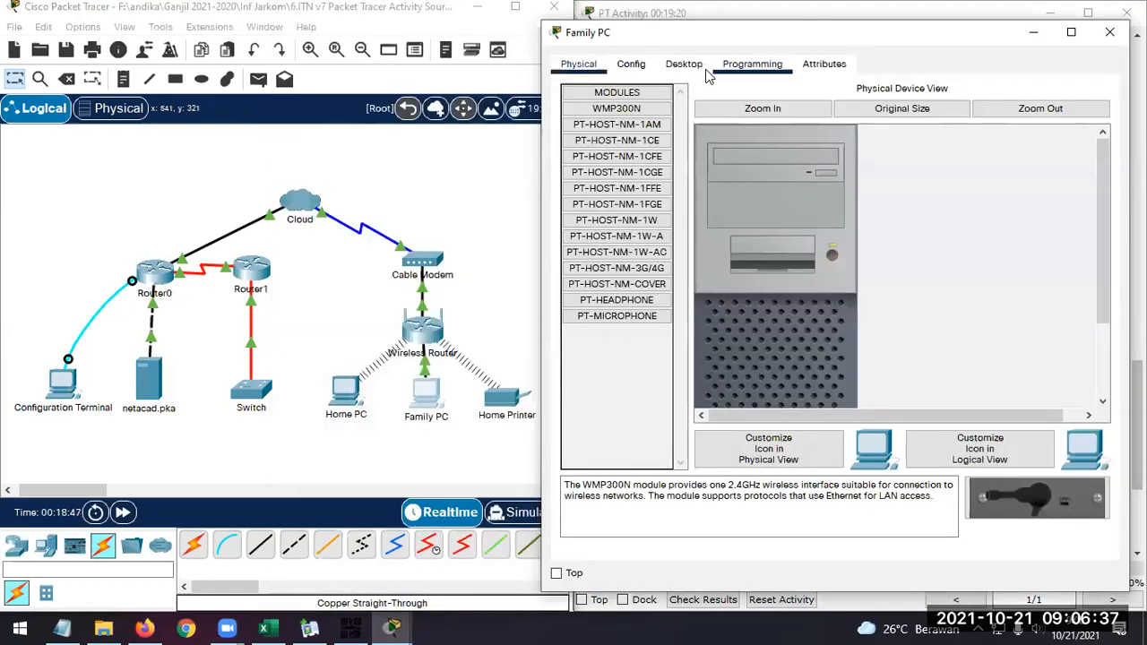
click(684, 65)
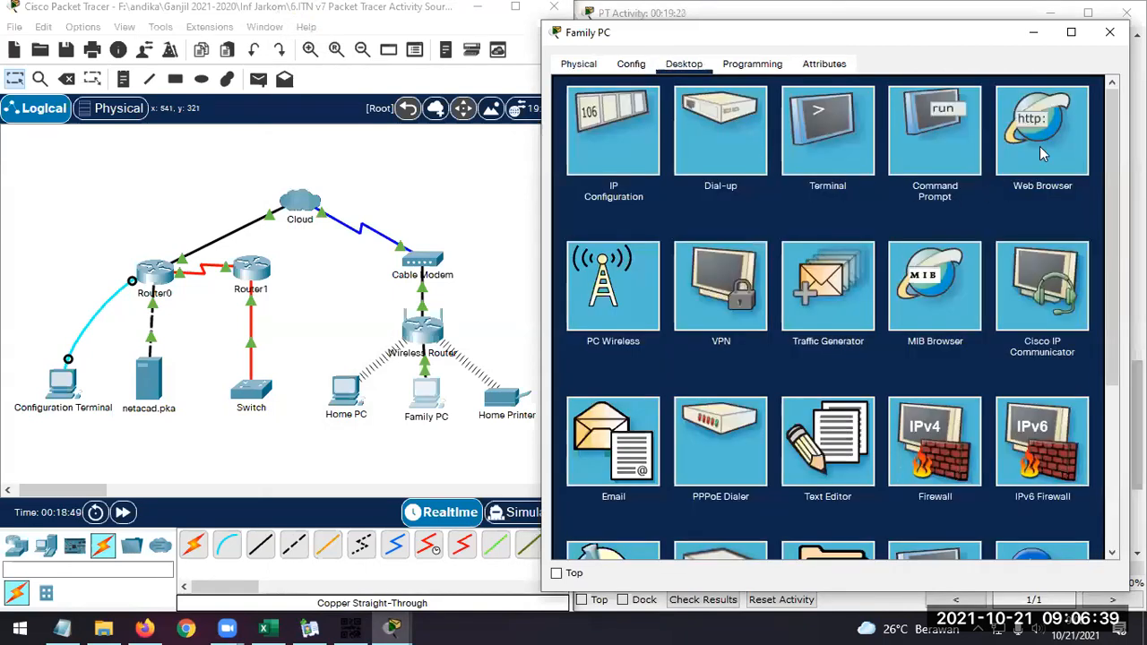
click(1022, 114)
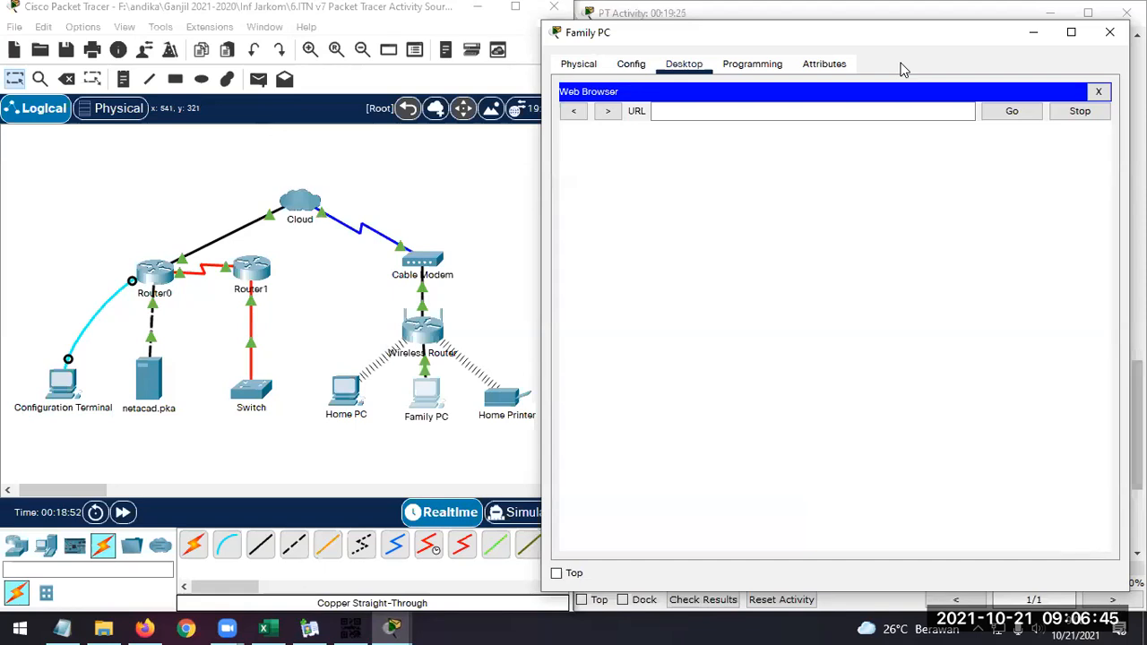
click(815, 136)
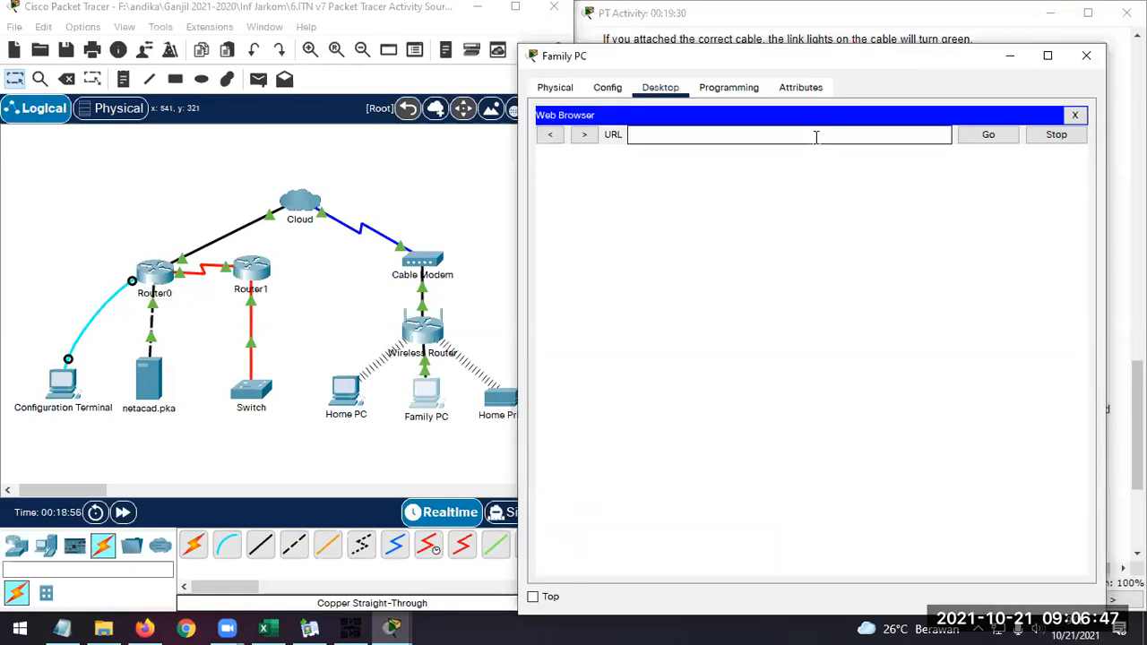
text(http://netacad.pka)
click(991, 136)
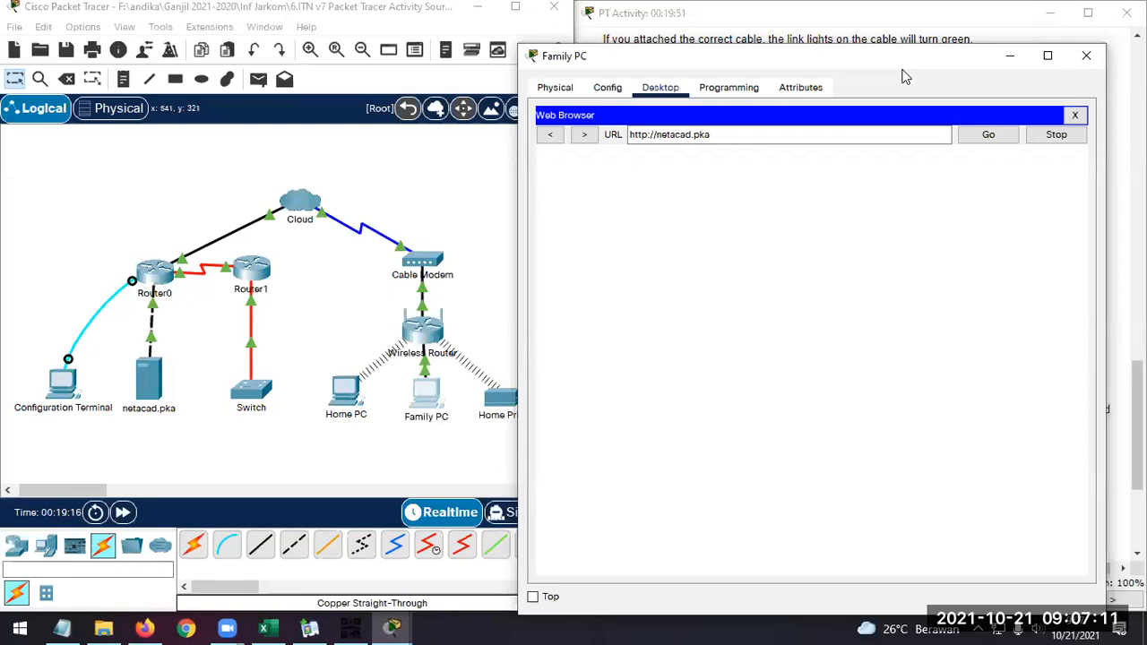
drag(902, 69, 936, 77)
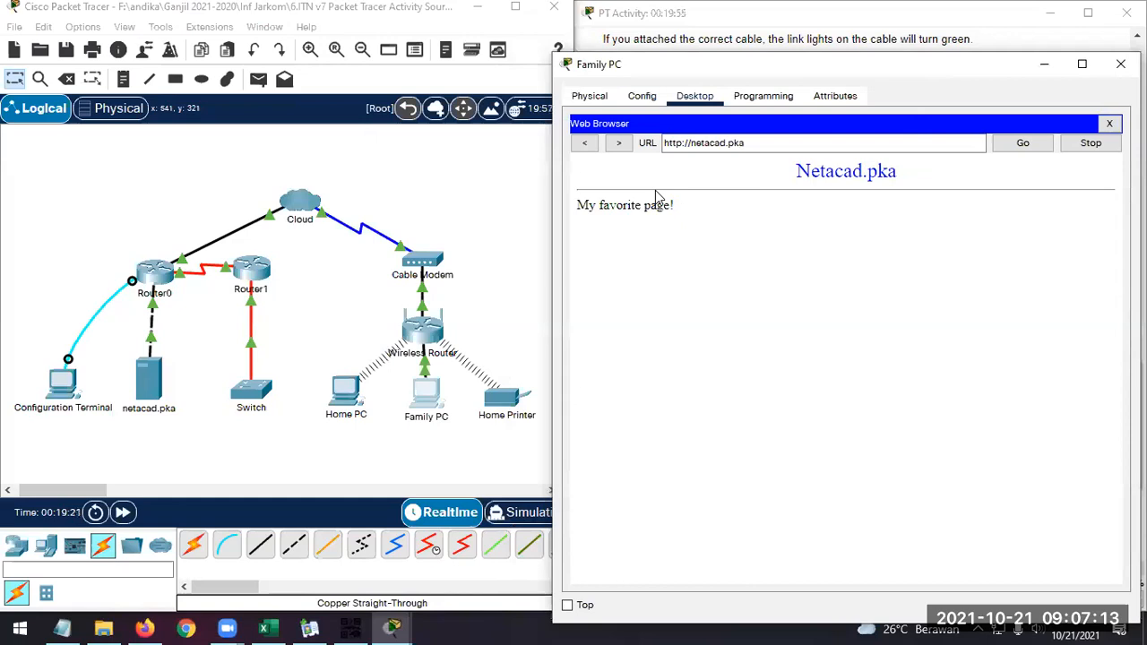
Move the Family PC window clear of the network diagram and close it
drag(901, 63, 866, 43)
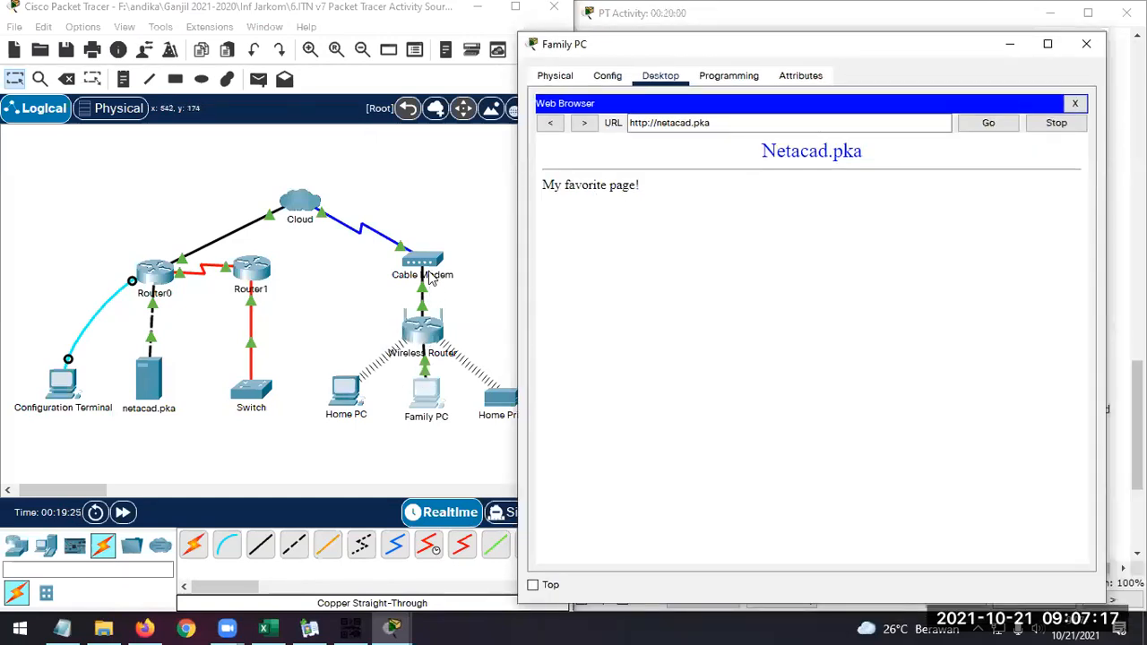
click(139, 359)
drag(841, 51, 866, 45)
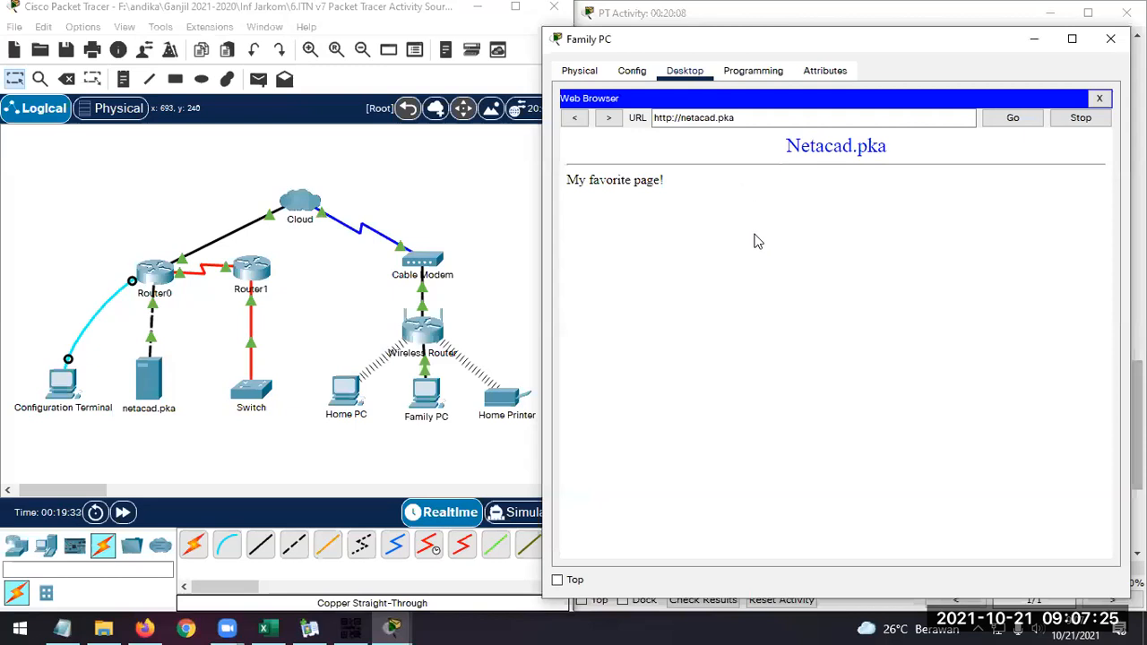
click(1111, 40)
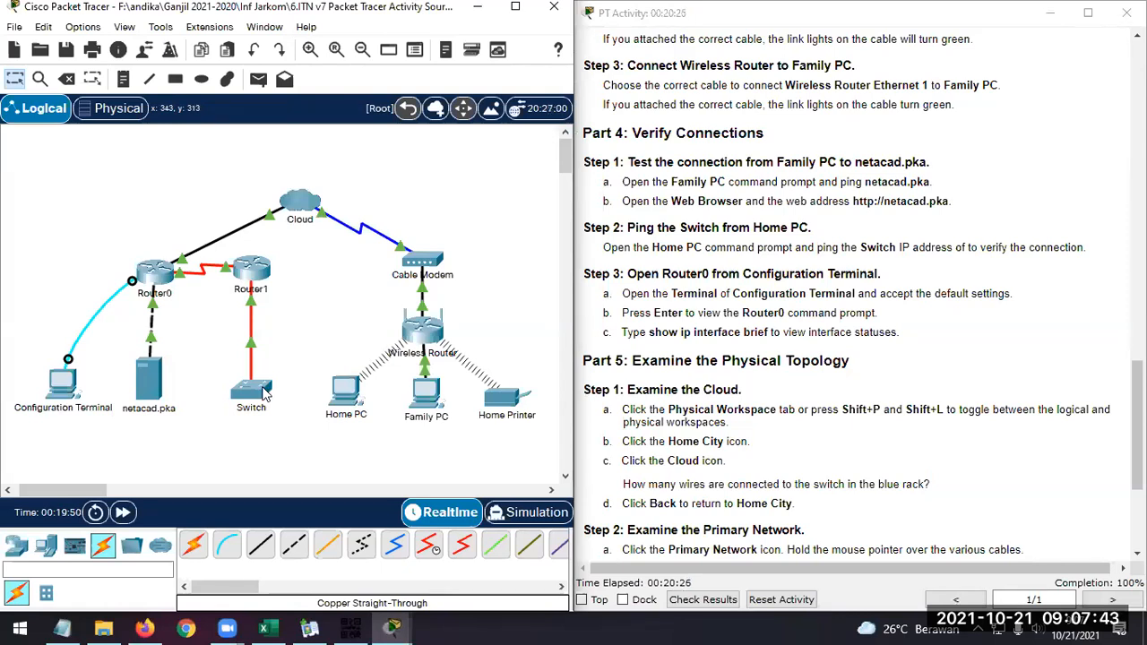
Find the Switch's IP address 172.16.0.2 in the activity's addressing table and copy it
scroll(755, 350, up, 5)
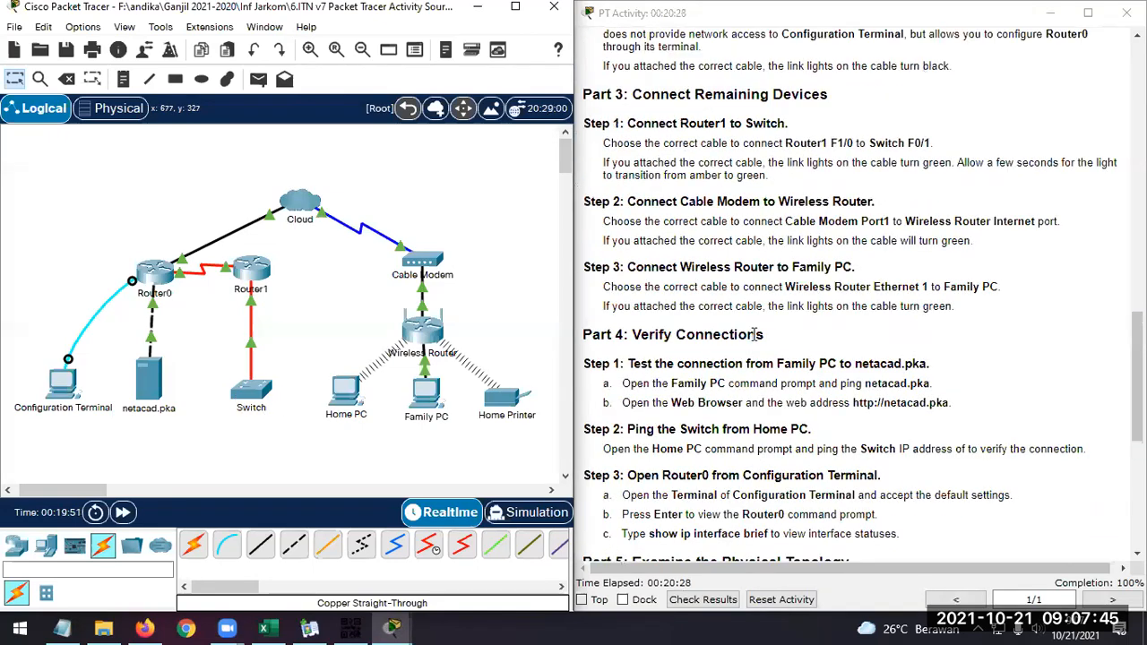
scroll(756, 334, up, 18)
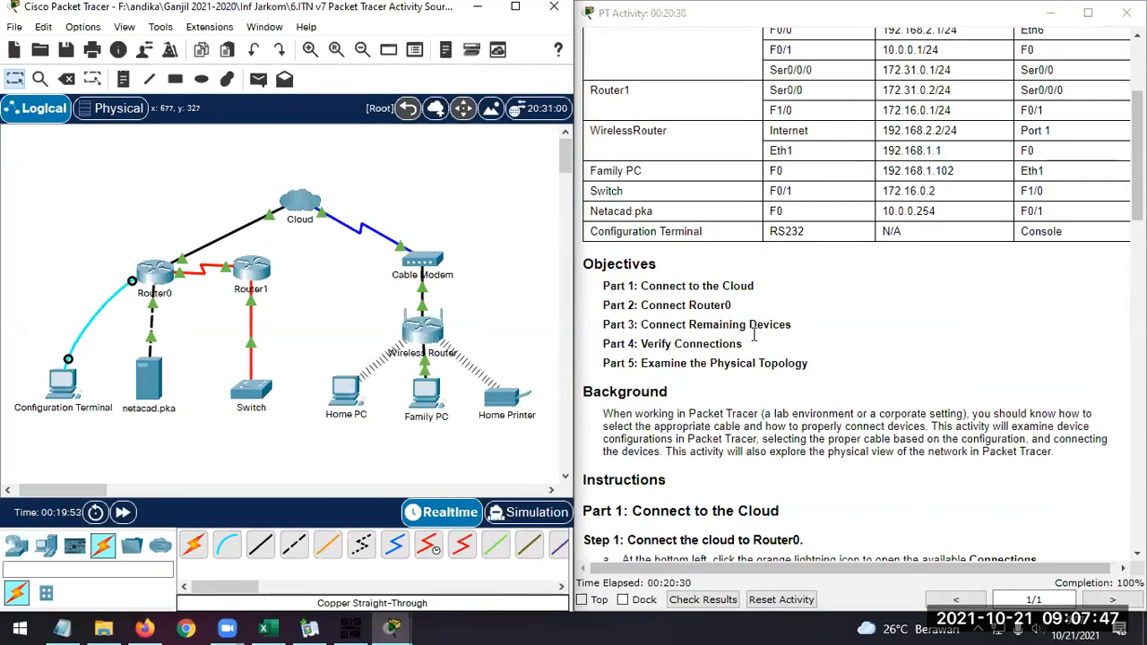
drag(938, 191, 886, 191)
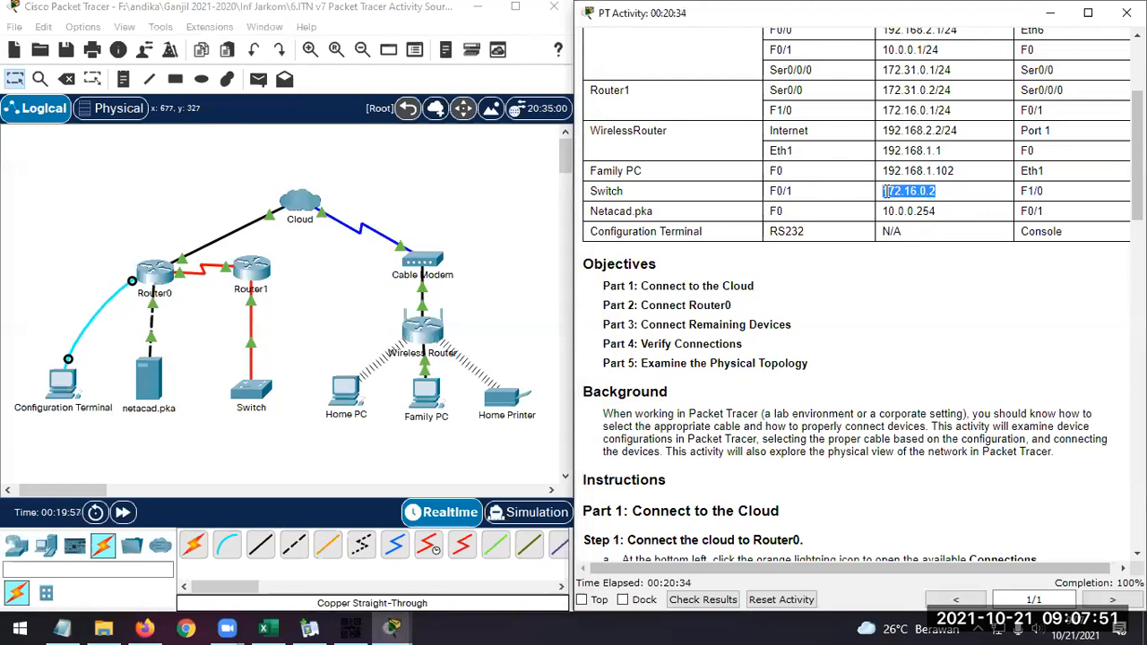
scroll(885, 191, up, 1)
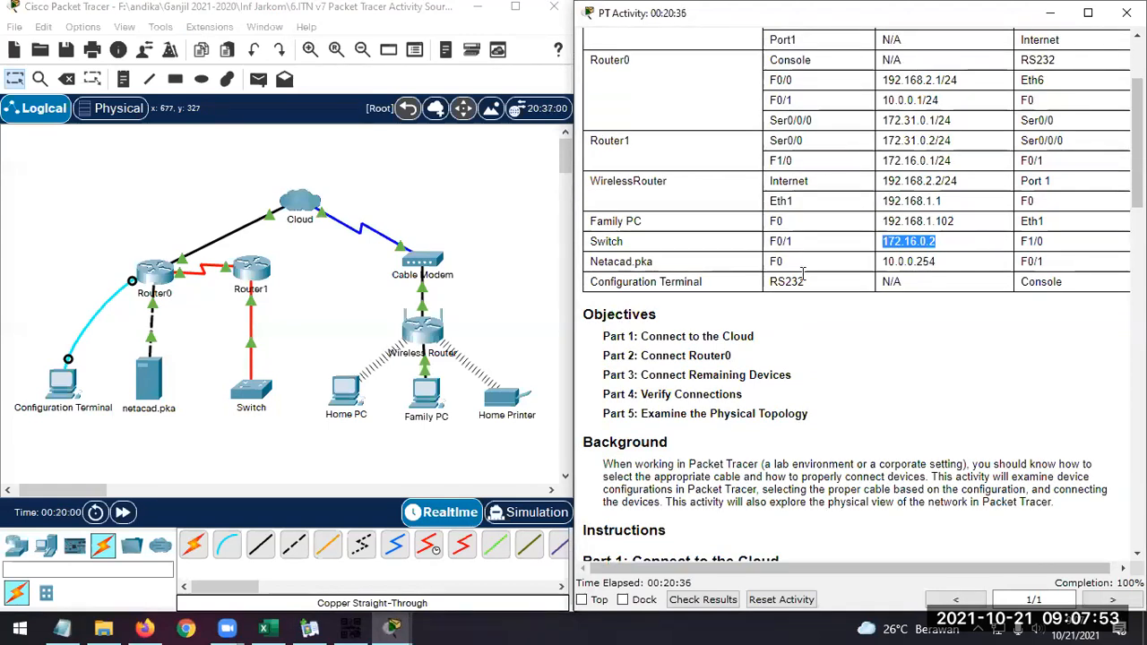
Open the Command Prompt on Home PC and ping the Switch at 172.16.0.2
click(352, 394)
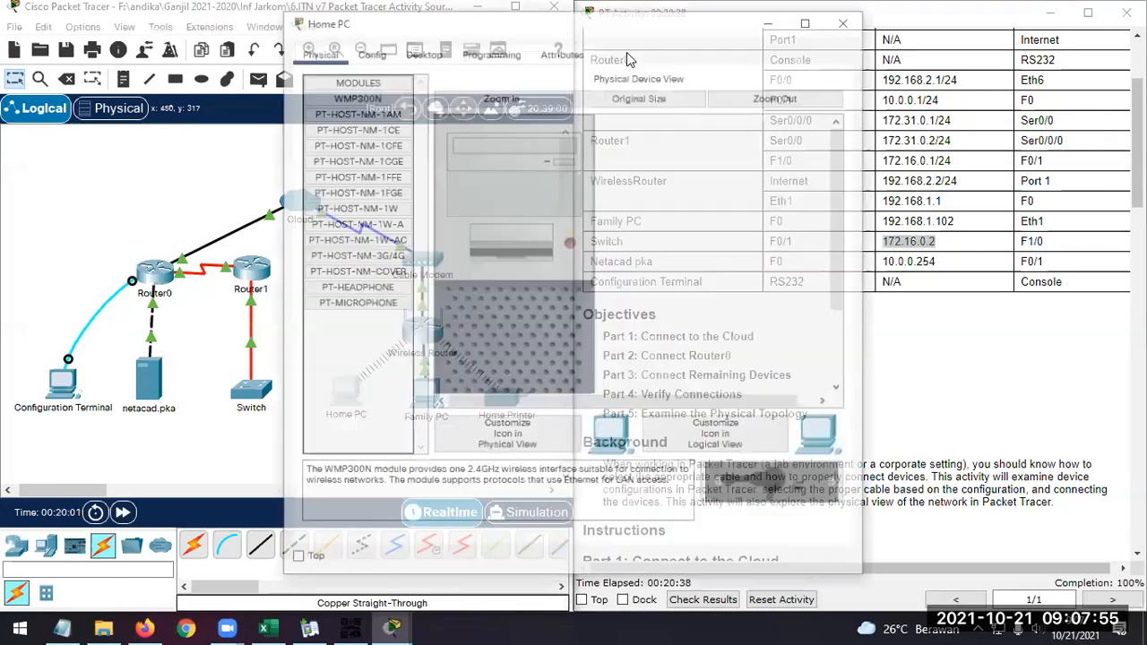
drag(648, 24, 959, 24)
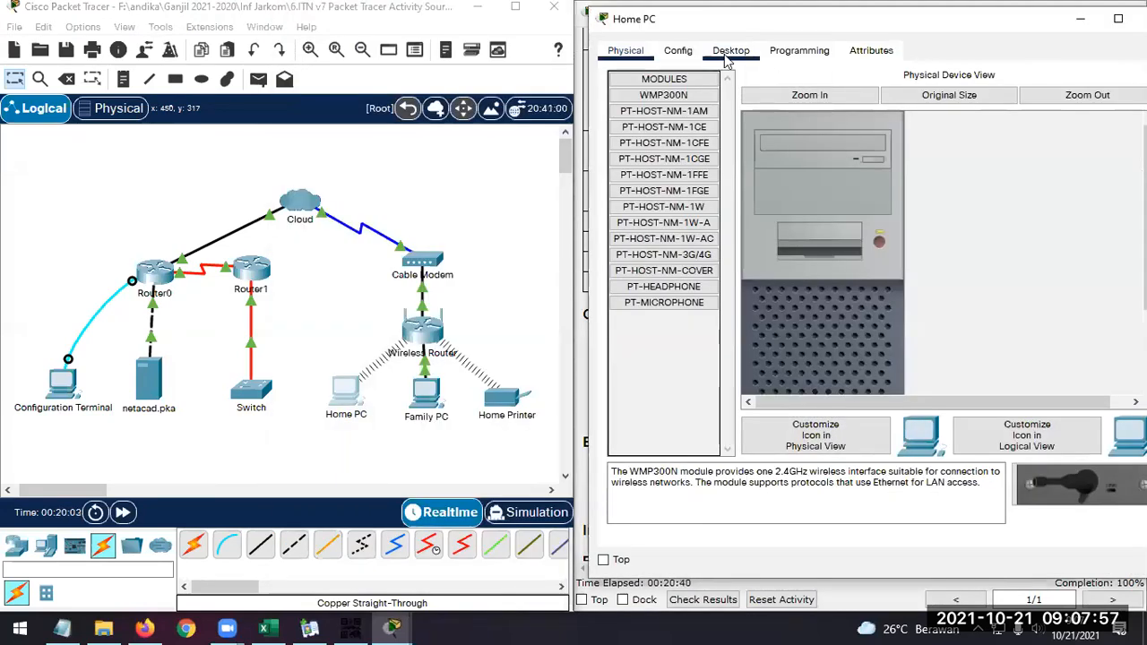
click(729, 54)
click(996, 104)
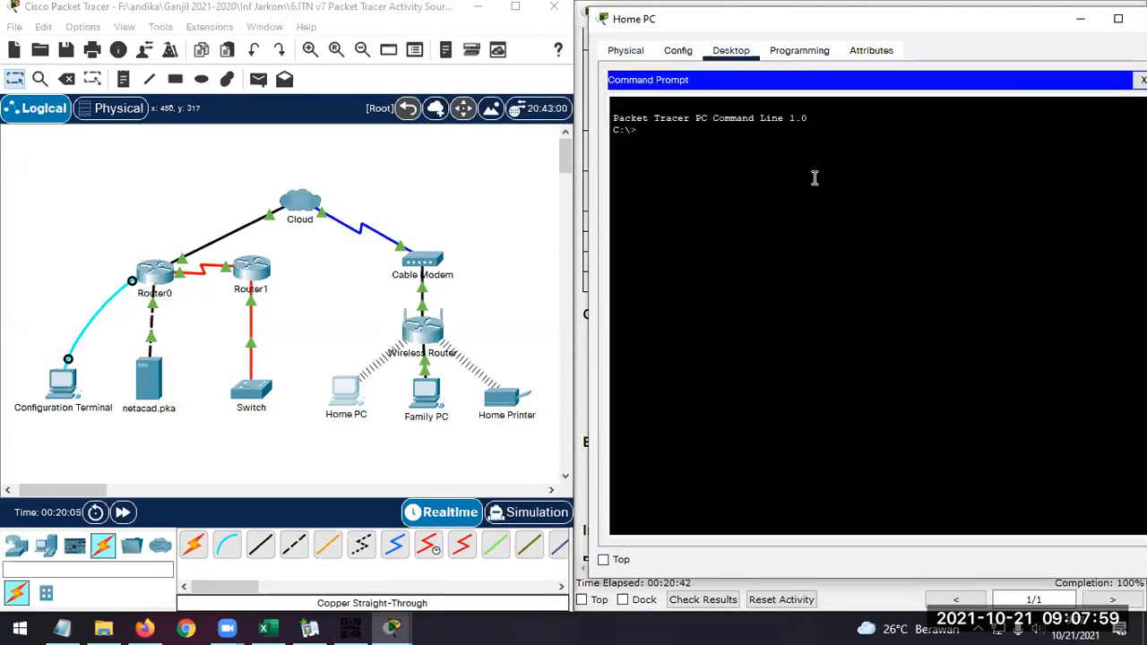
text(ping)
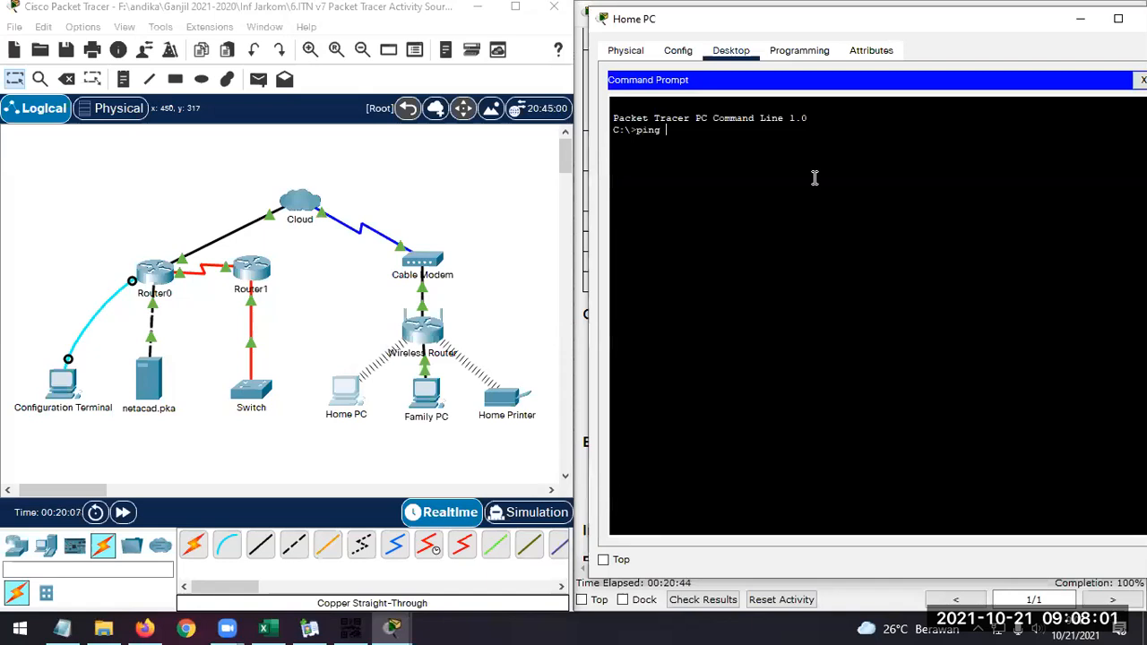
right_click(814, 140)
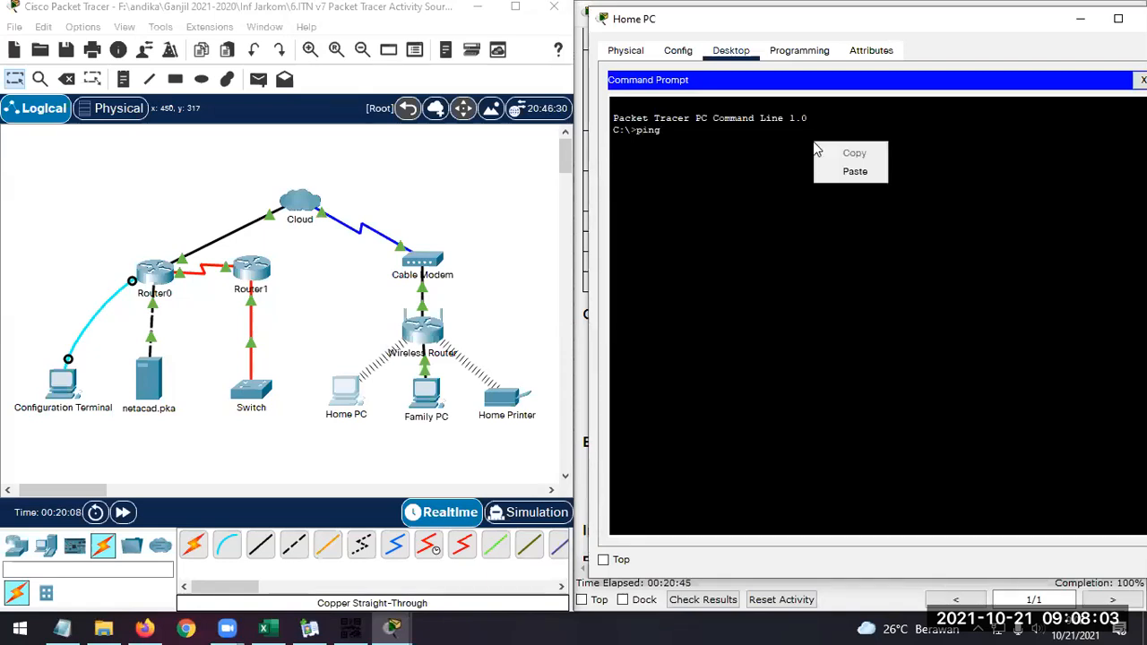
click(853, 170)
key(Return)
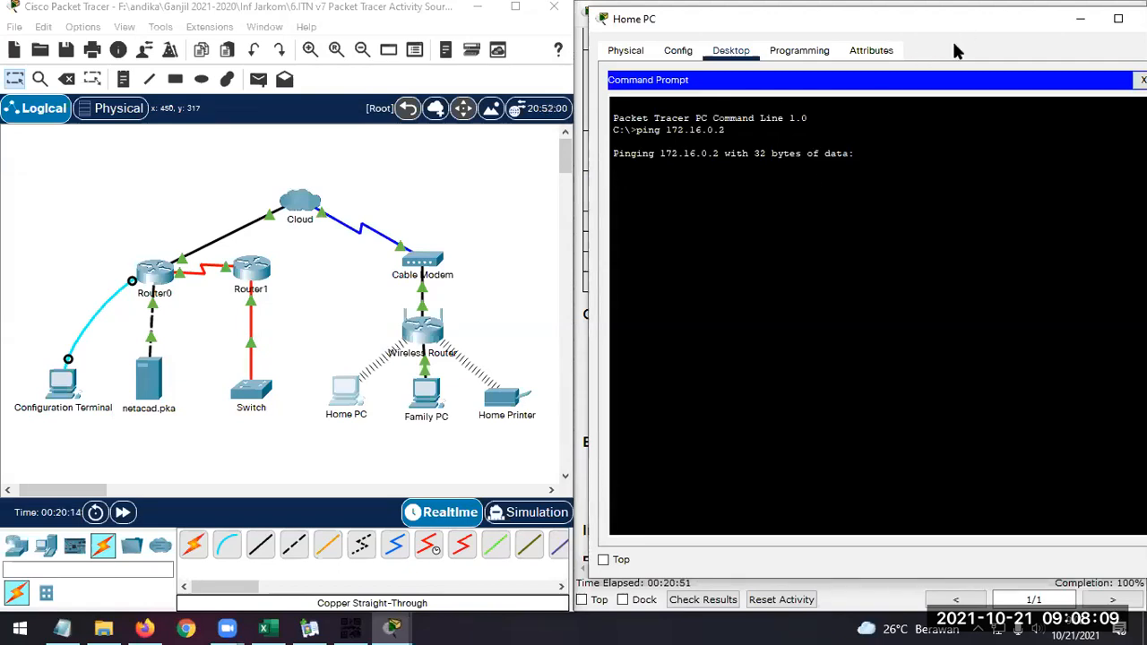
Move the Home PC window clear of the instructions and repeat the ping to 172.16.0.2
drag(965, 26, 494, 40)
scroll(932, 260, down, 6)
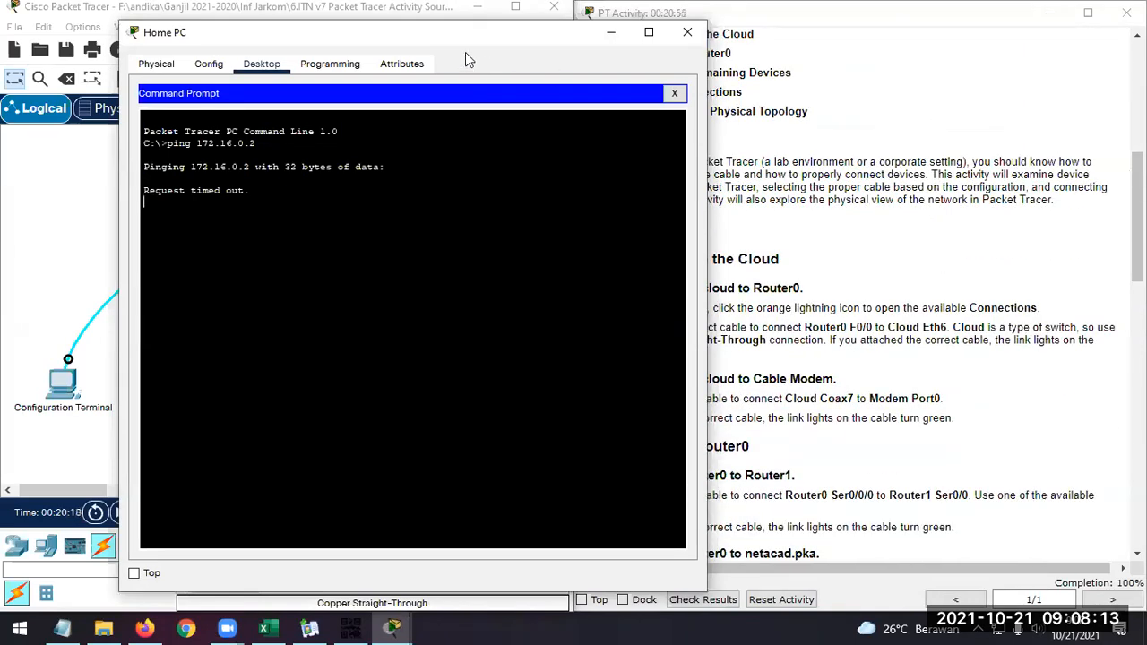
drag(463, 42, 345, 34)
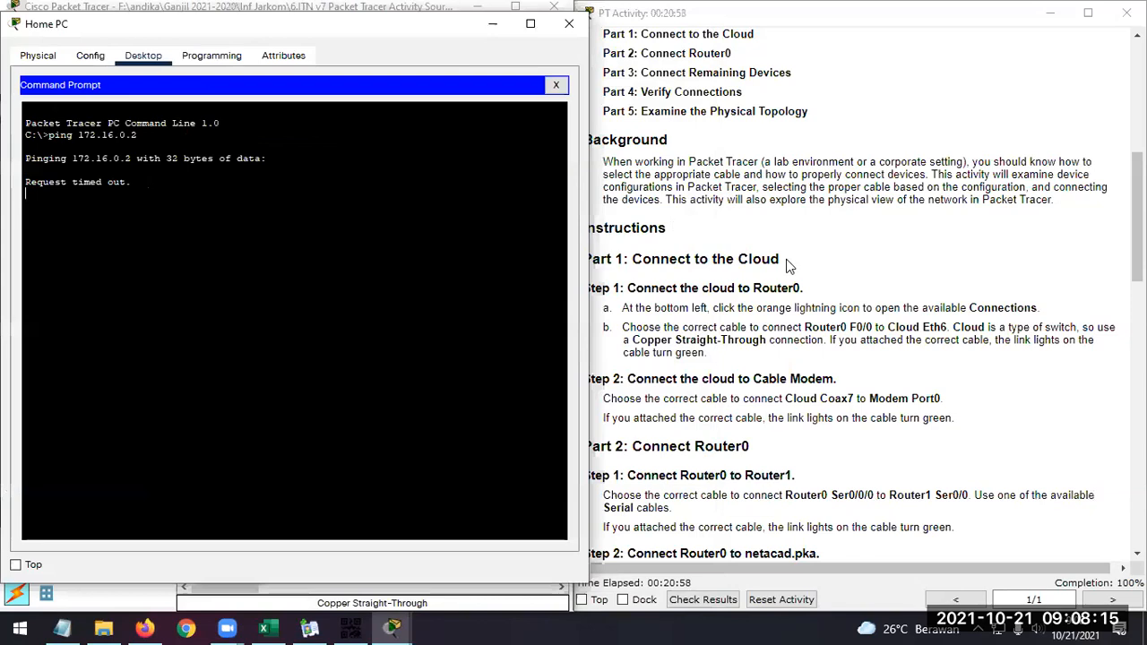
scroll(787, 266, down, 1)
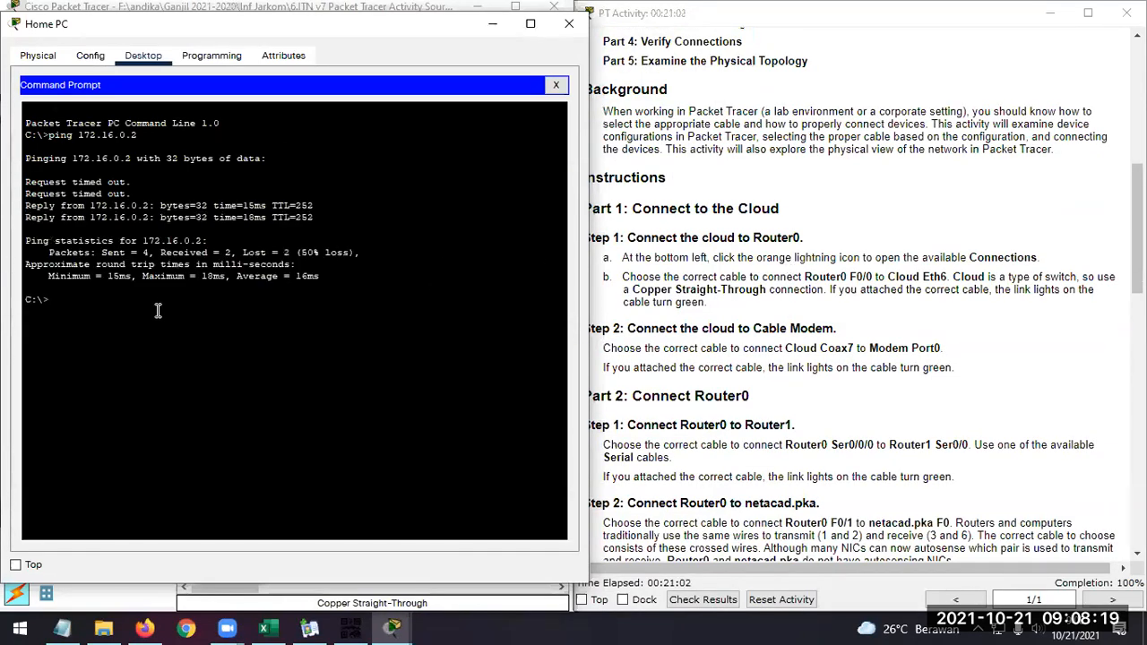
key(Up)
key(Return)
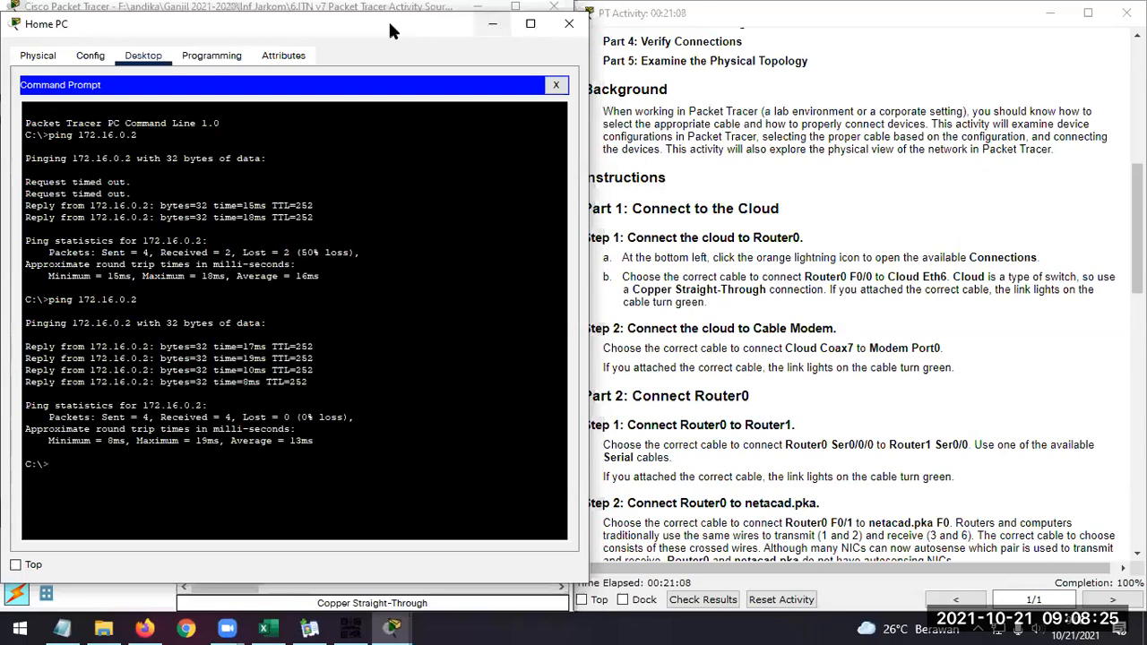
Check the Part 4 Step 2 instruction about pinging the Switch and close the Home PC window
scroll(840, 190, down, 3)
scroll(840, 190, down, 7)
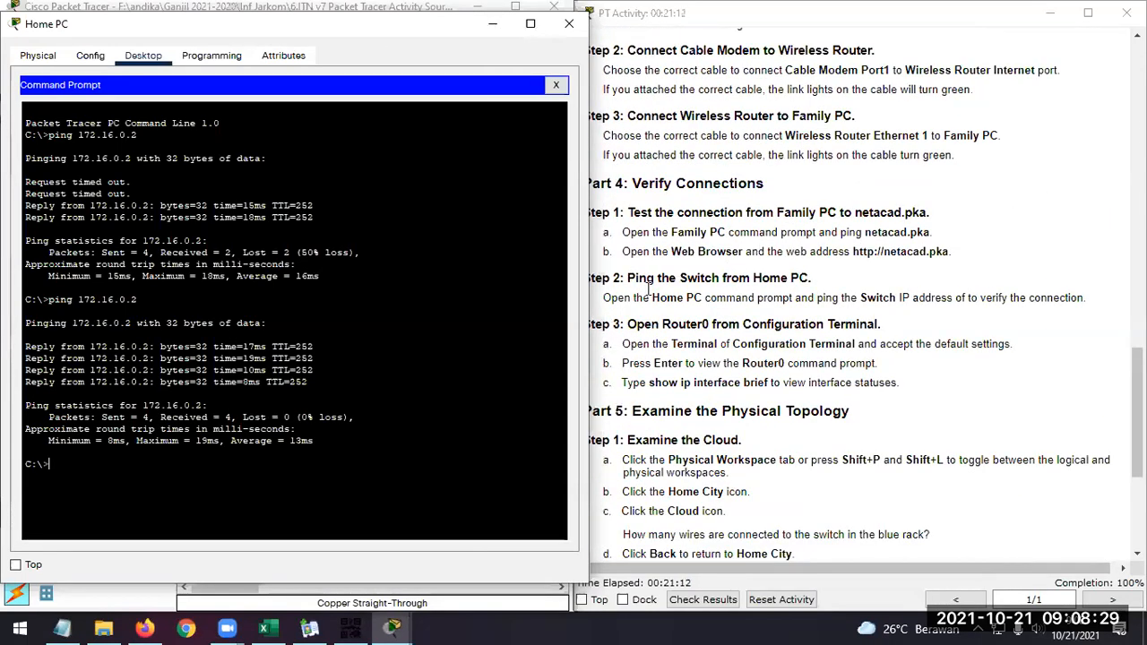
drag(627, 277, 851, 288)
click(864, 298)
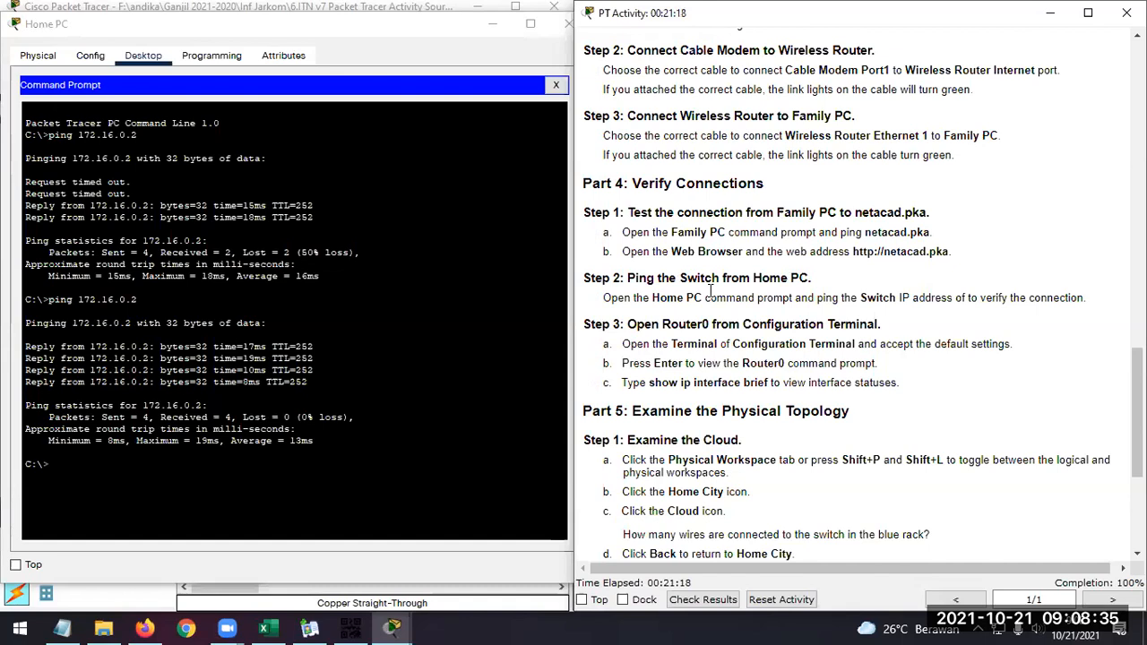
click(567, 23)
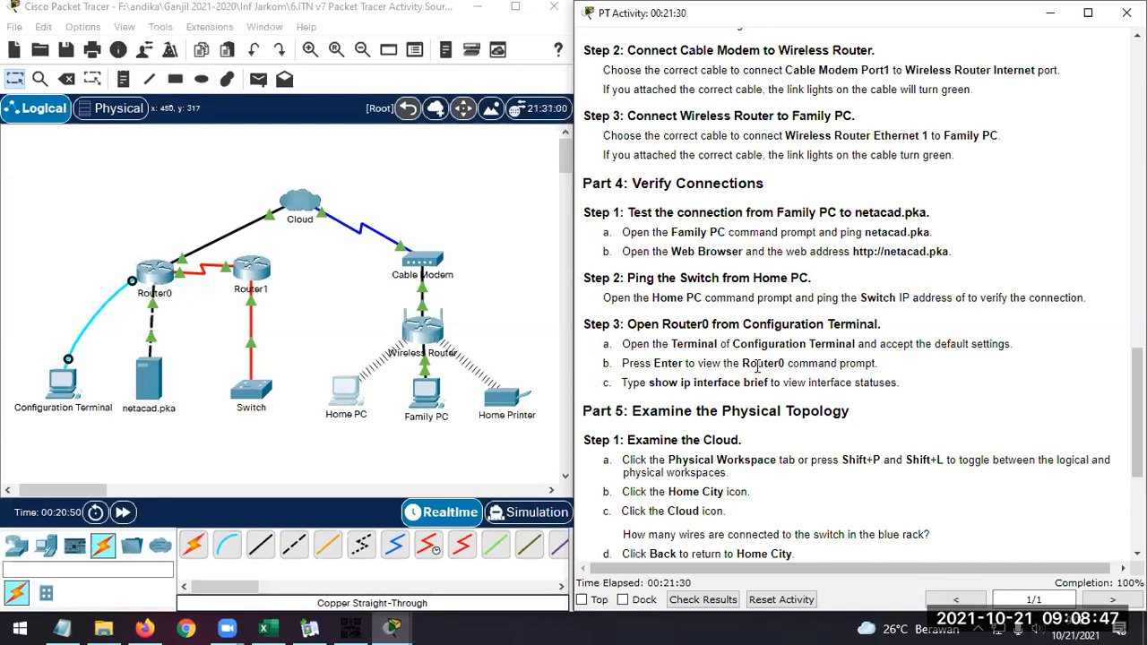
Following Part 4 Step 3, open the Terminal on Configuration Terminal with the default port settings and bring up the Router0 prompt
scroll(757, 365, down, 1)
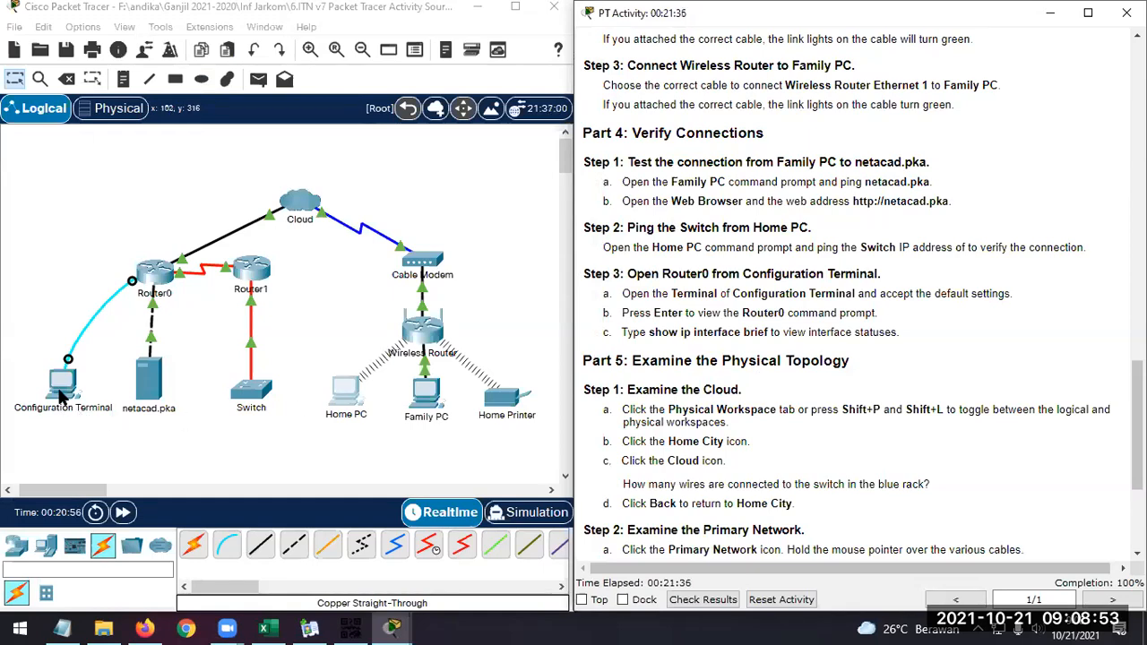
click(63, 395)
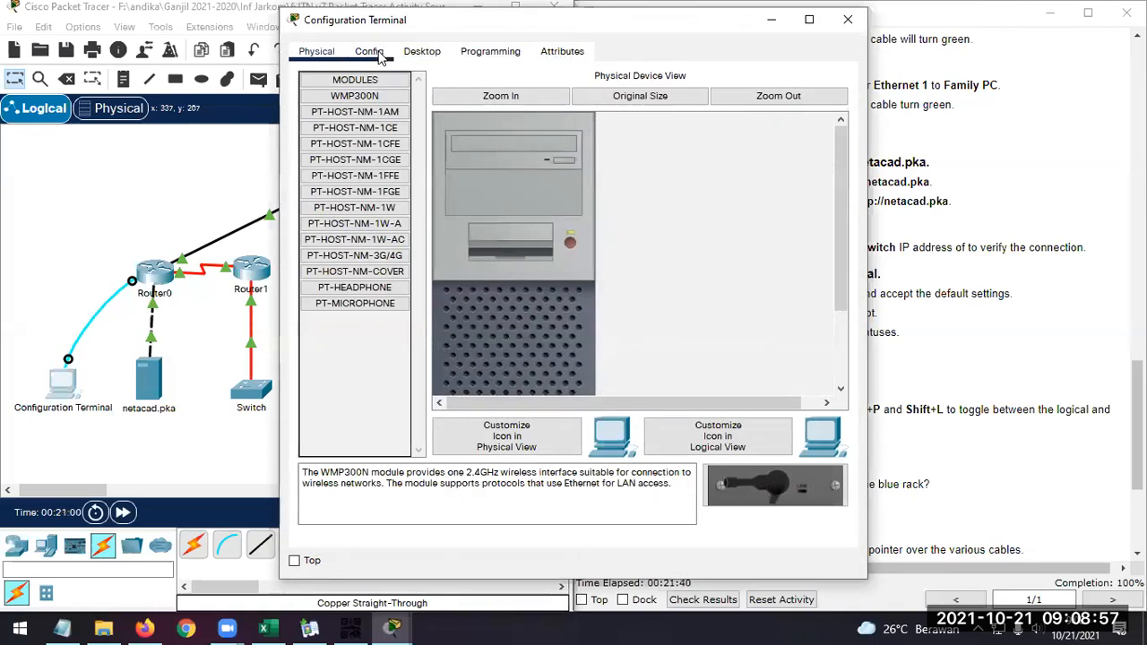
click(425, 52)
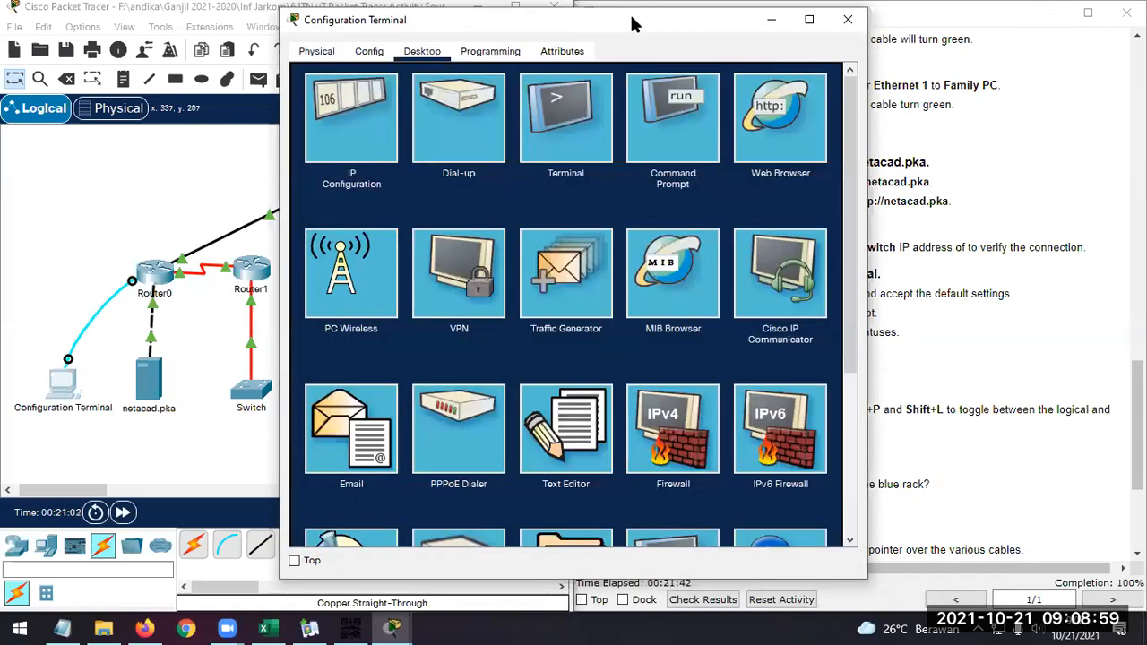
drag(632, 39, 668, 79)
click(607, 143)
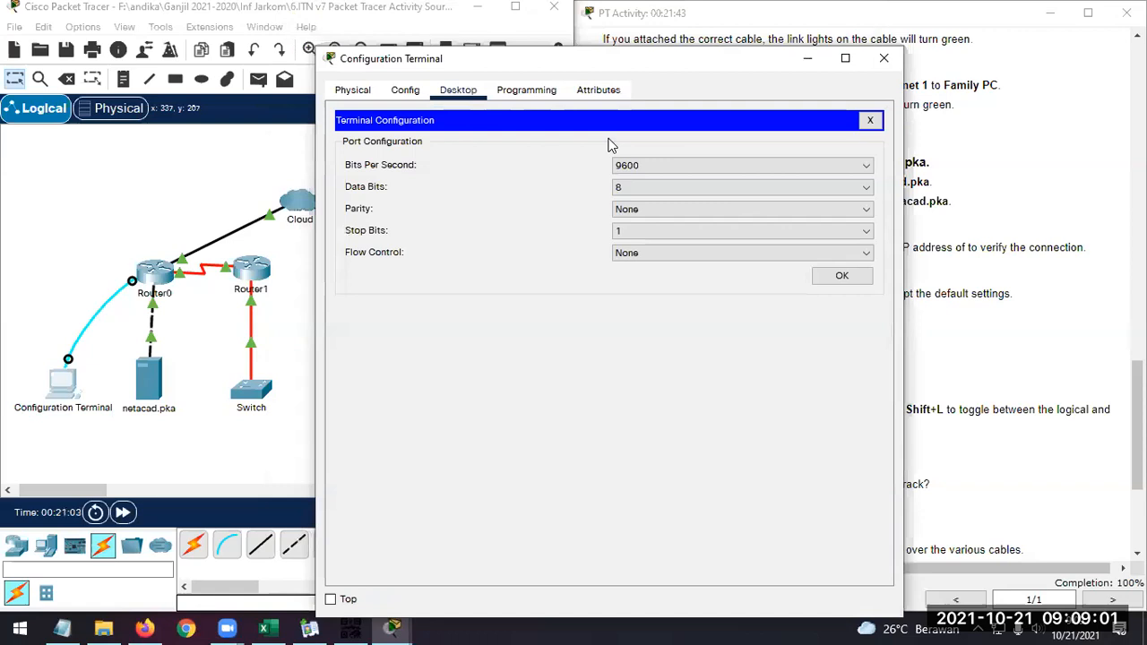
click(842, 278)
key(Return)
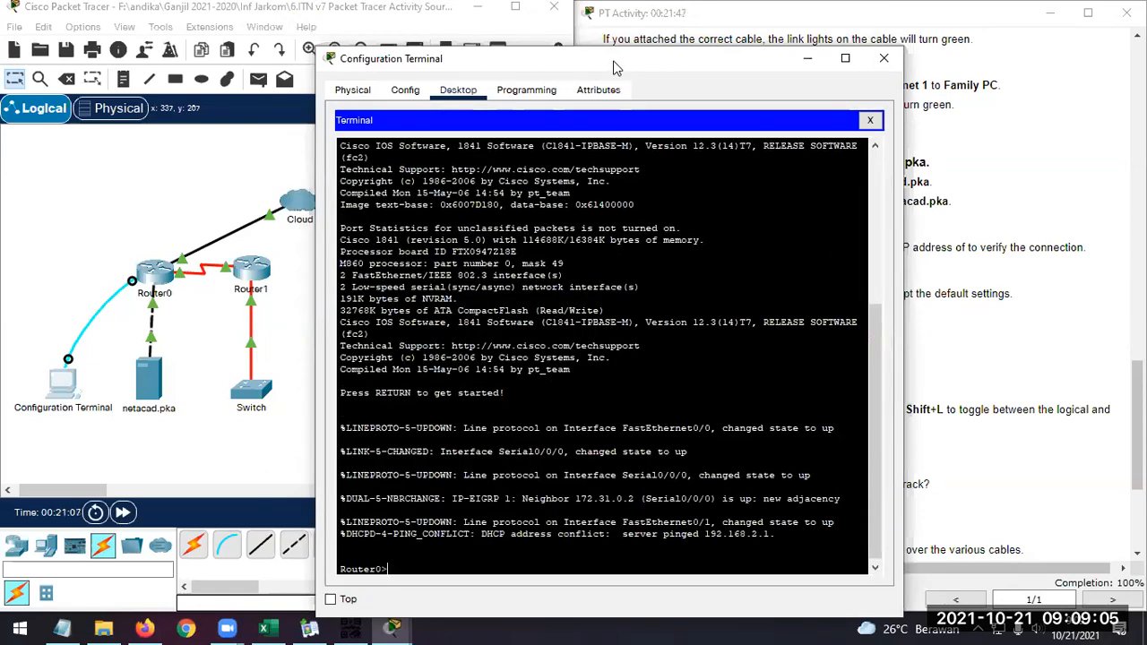
Run sh ip interface brief on Router0 to list the interface statuses
drag(555, 58, 317, 19)
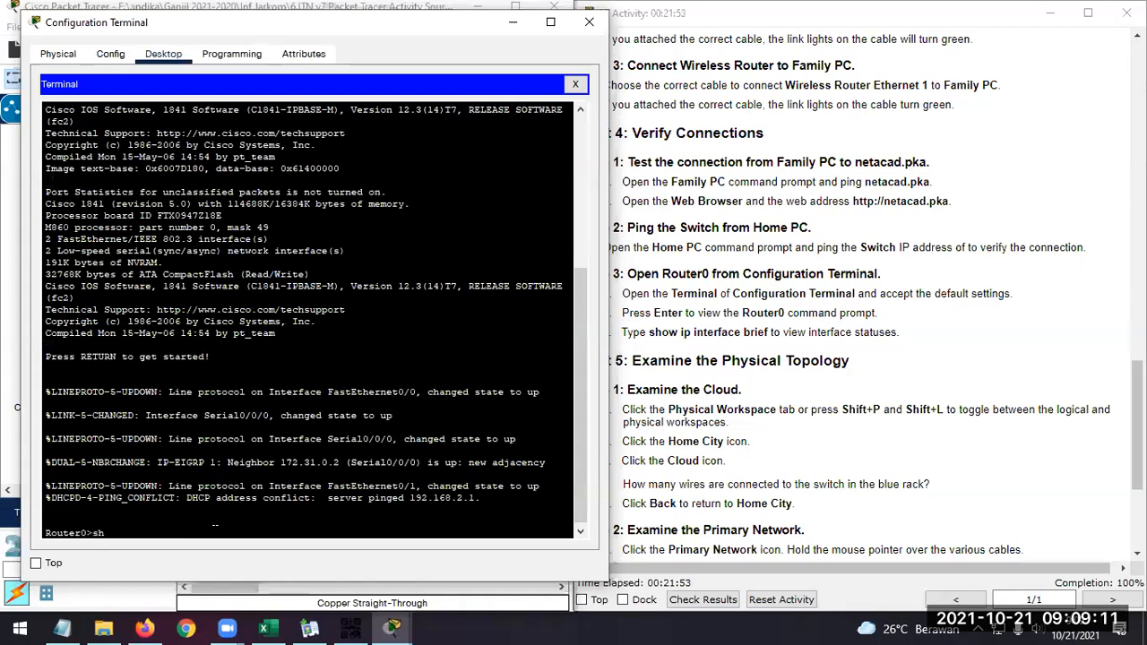
text(ip inte)
key(Tab)
text(brief)
key(Return)
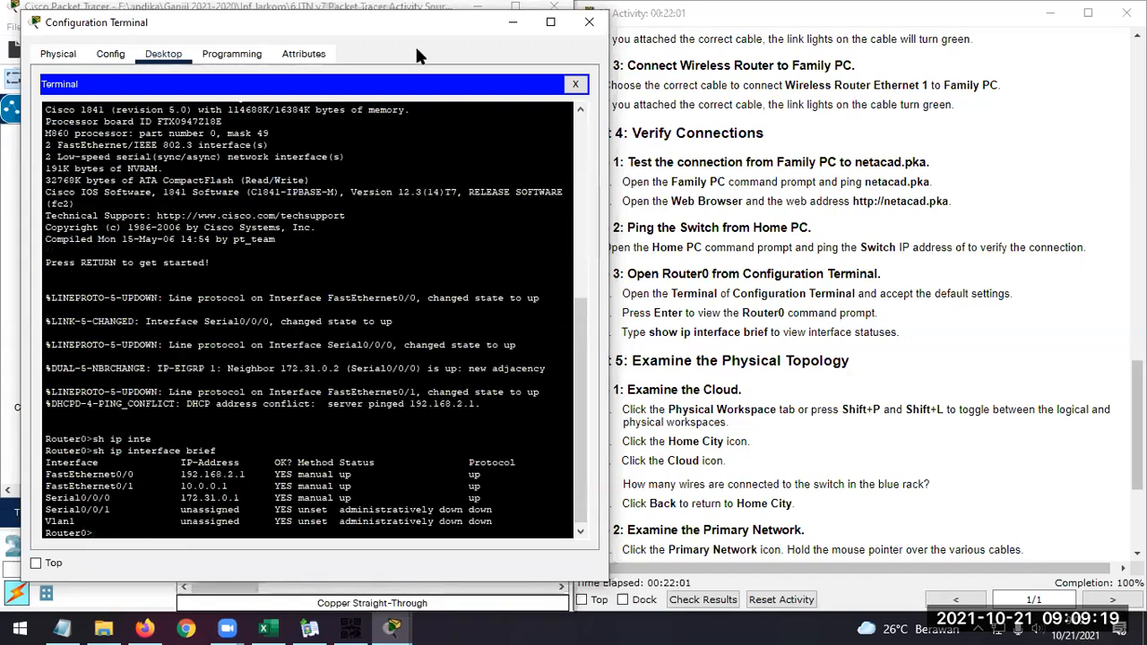
Examine the Router0 interface listing under magnification, then close the Magnifier and the Configuration Terminal window
drag(421, 27, 700, 27)
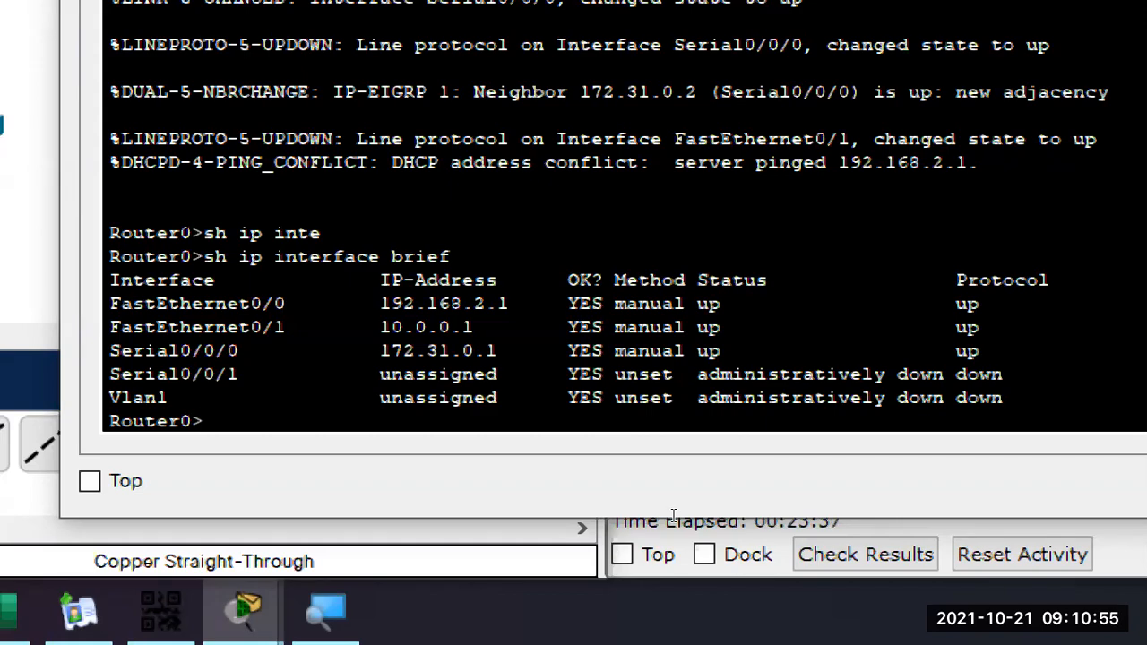
key(super+minus)
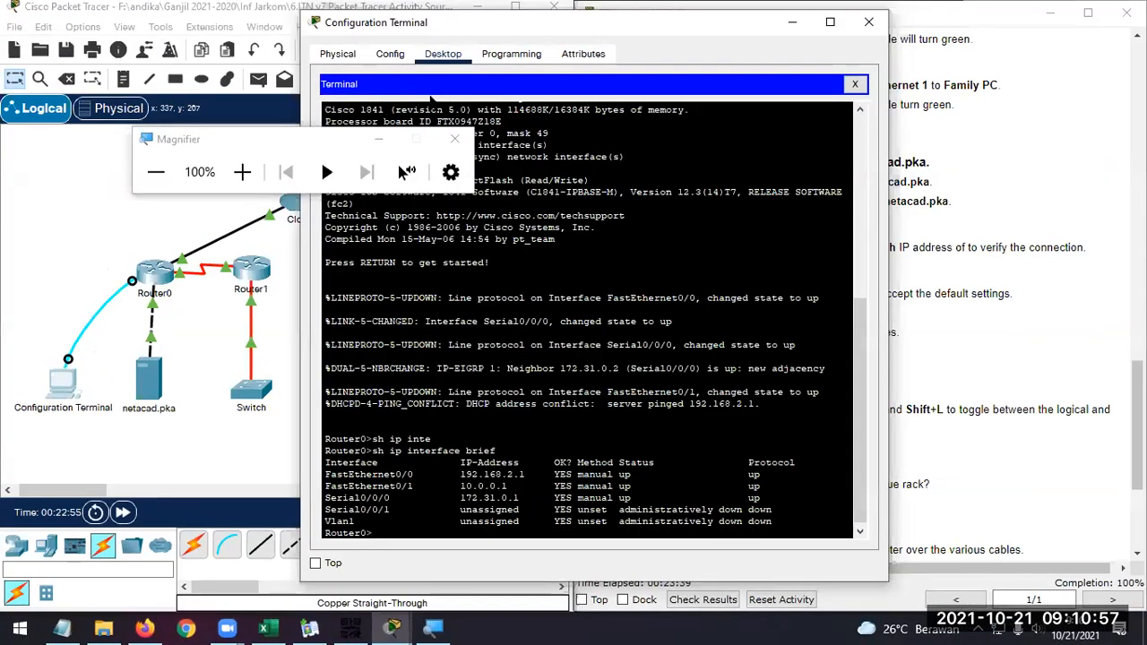
click(454, 139)
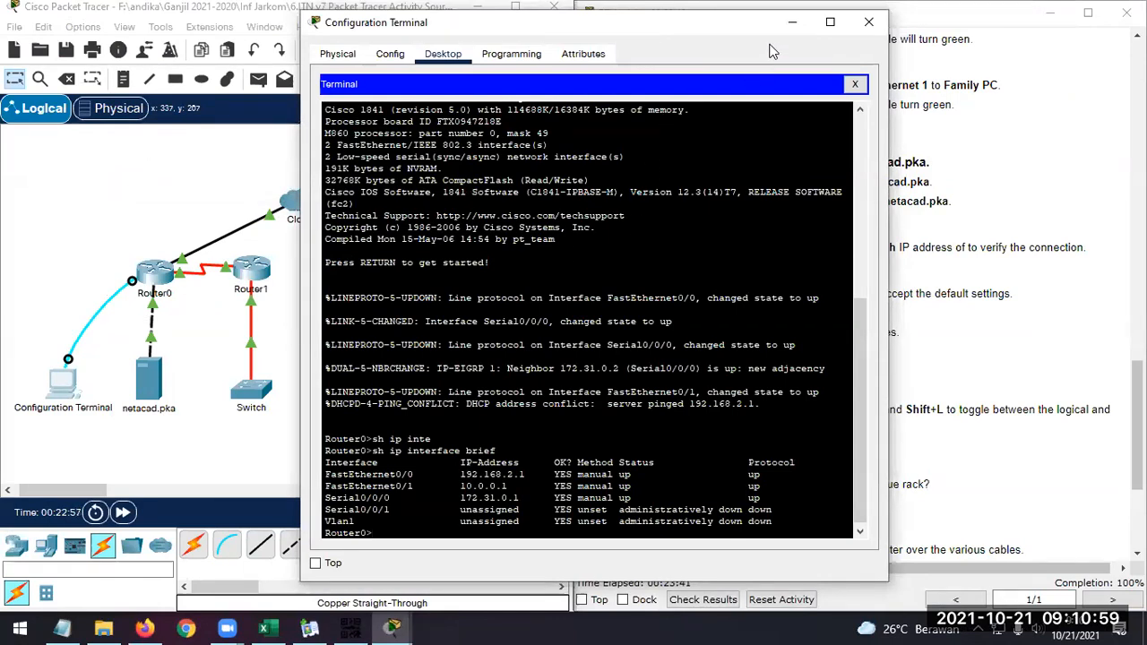
click(868, 21)
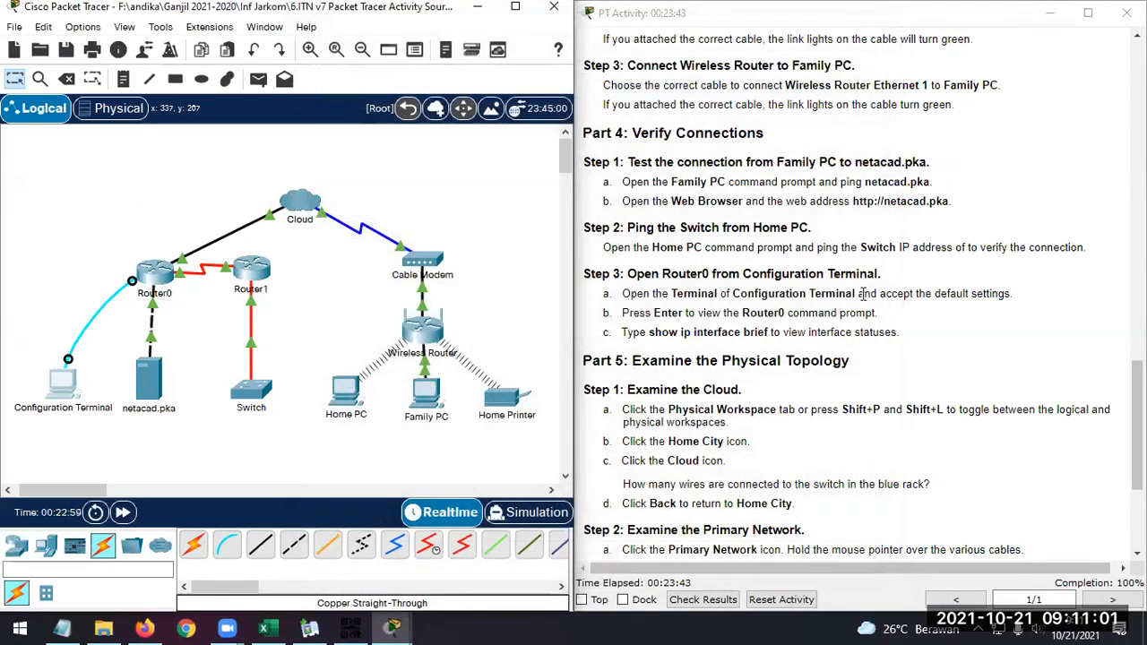
Review the Part 5 instructions on examining the physical topology and switch to the Physical workspace
scroll(860, 291, down, 3)
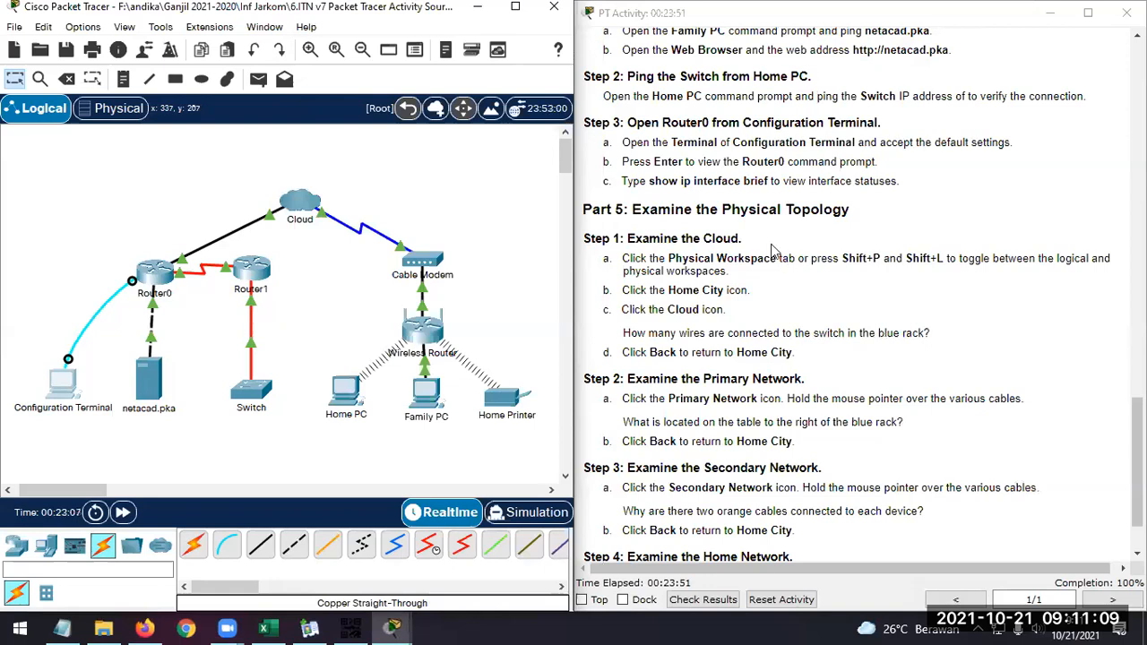
drag(850, 209, 632, 211)
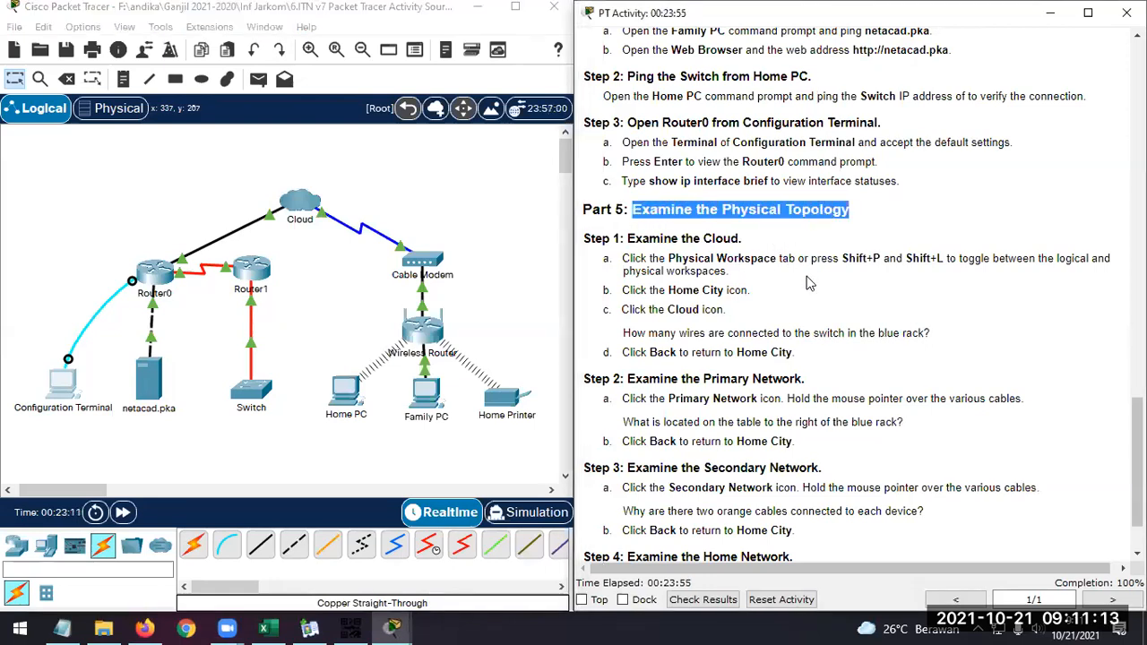
scroll(811, 283, down, 1)
click(841, 248)
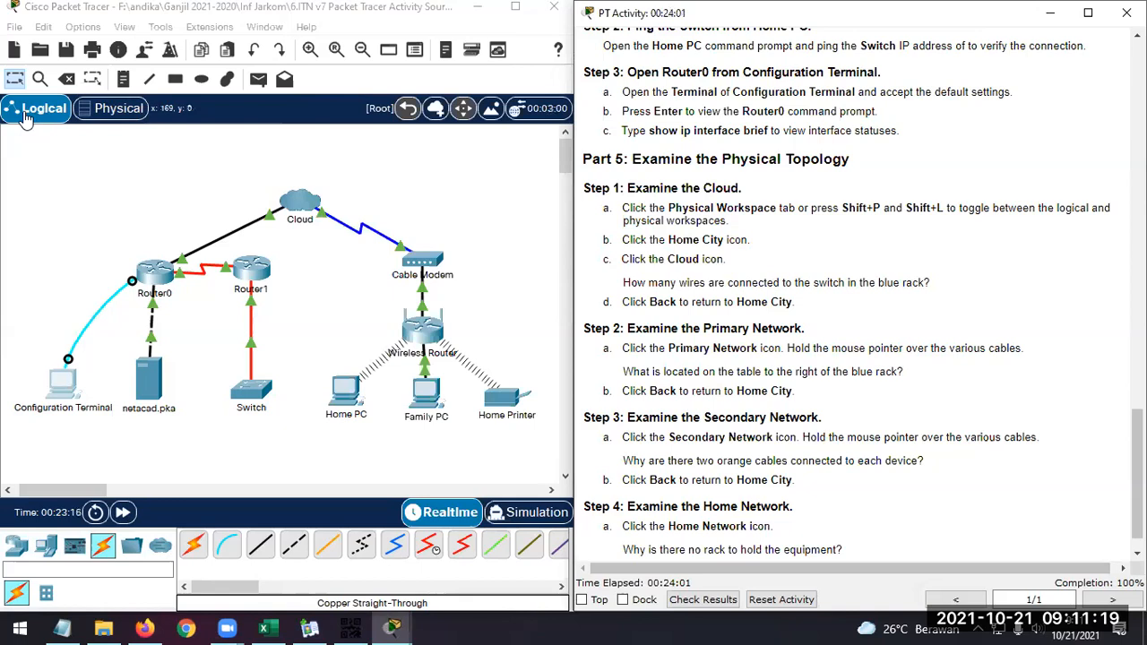
click(114, 112)
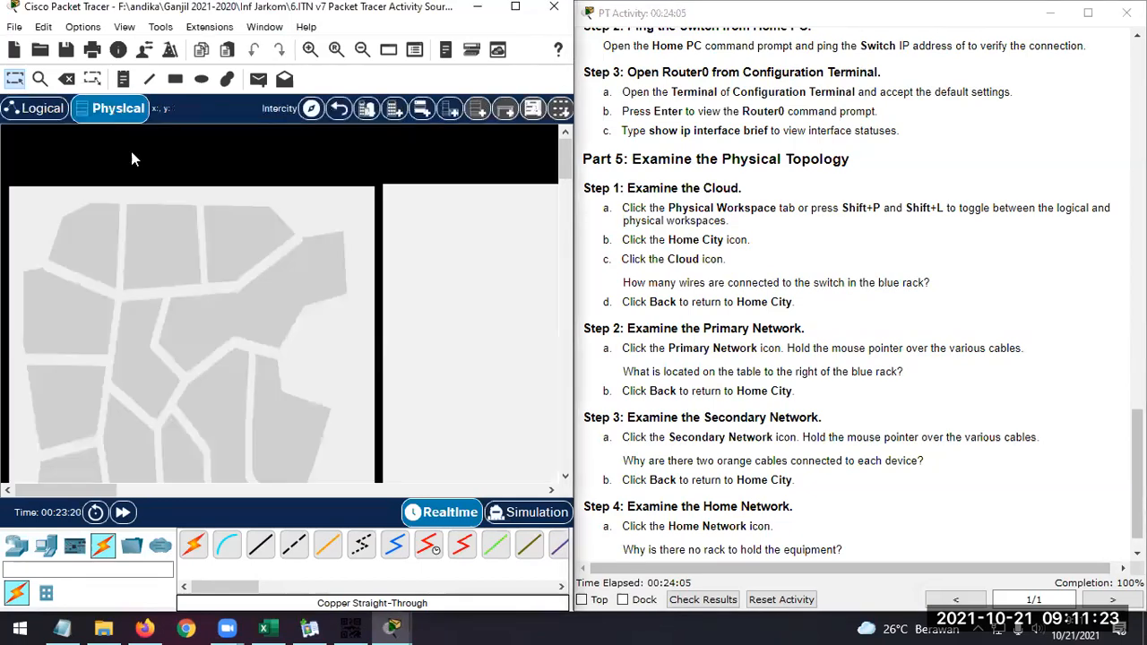
Open Home City from the Intercity map of the physical workspace
scroll(197, 313, down, 1)
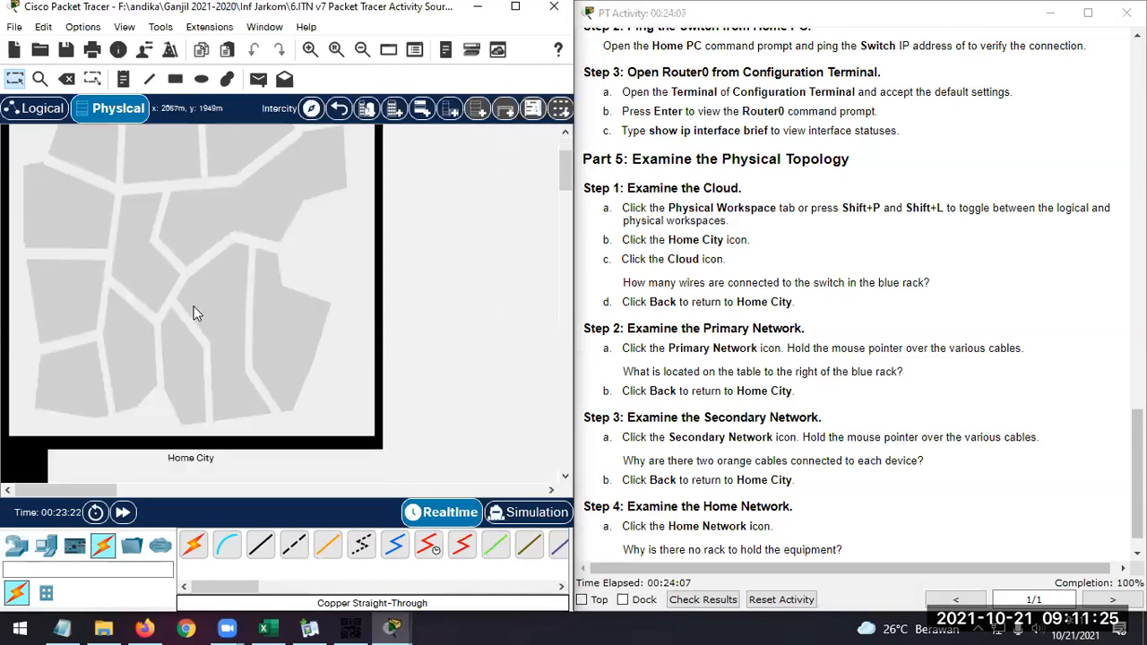
scroll(192, 308, down, 5)
scroll(186, 302, up, 6)
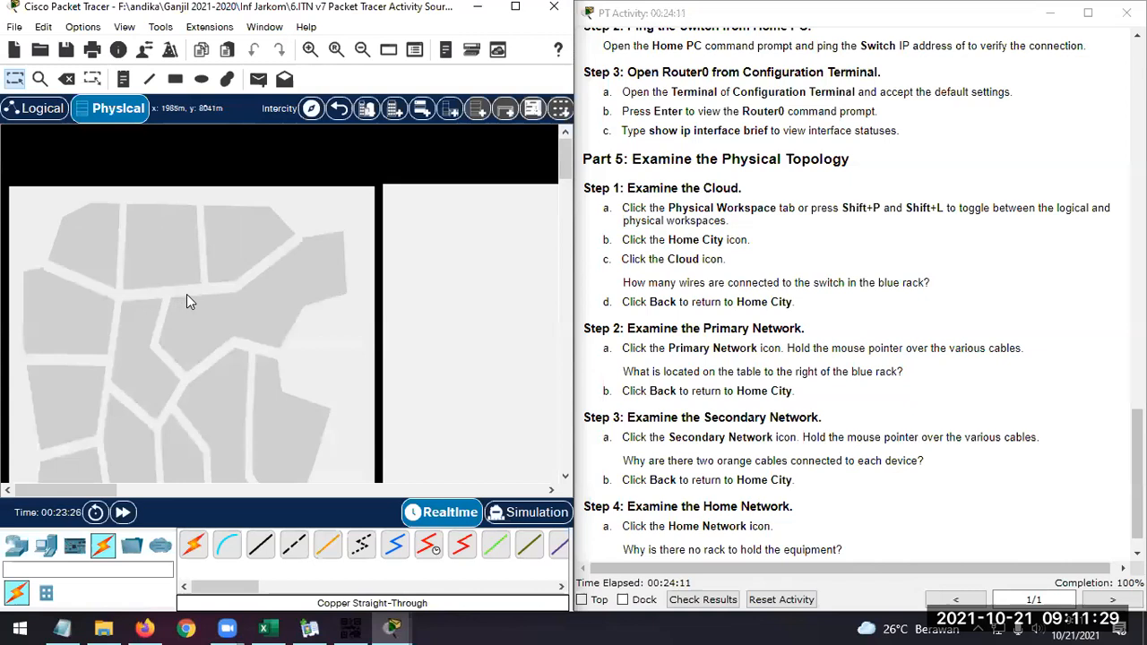
click(186, 302)
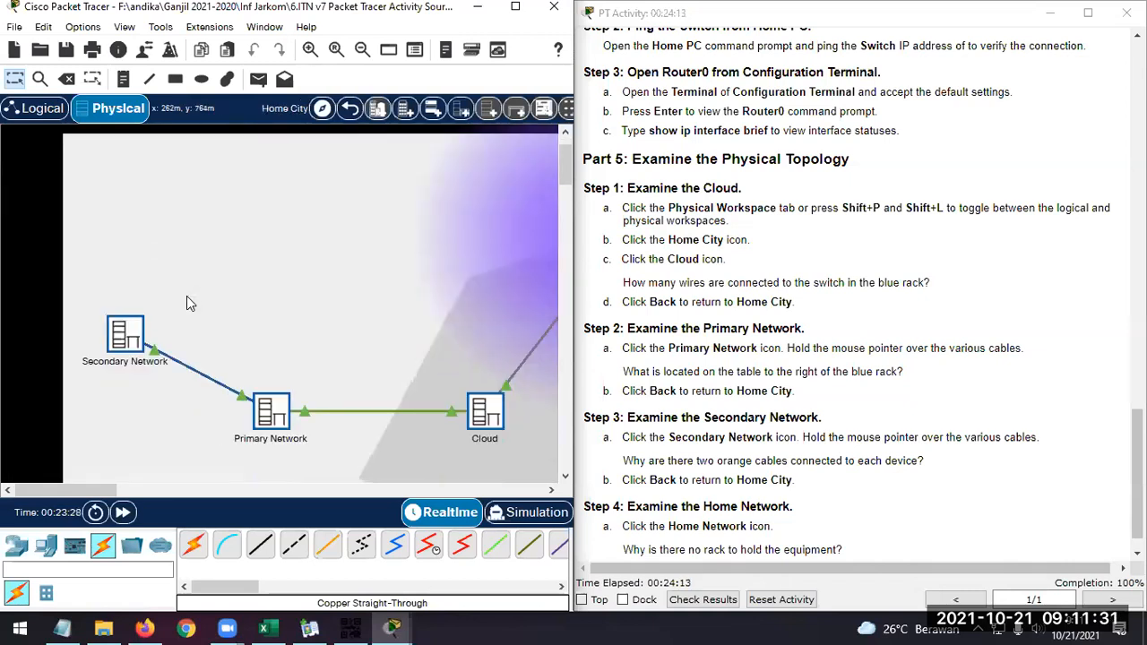
Open the Cloud location, examine the wires connected to the switch in the blue rack, and return to Home City
scroll(415, 328, down, 2)
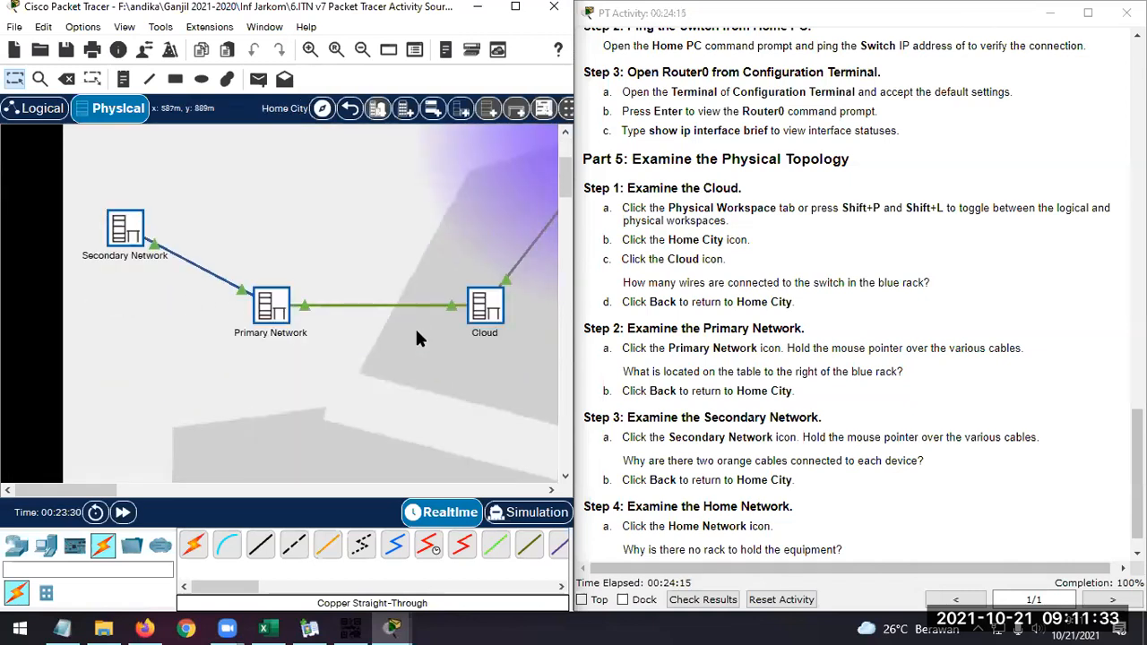
drag(95, 490, 120, 489)
click(352, 307)
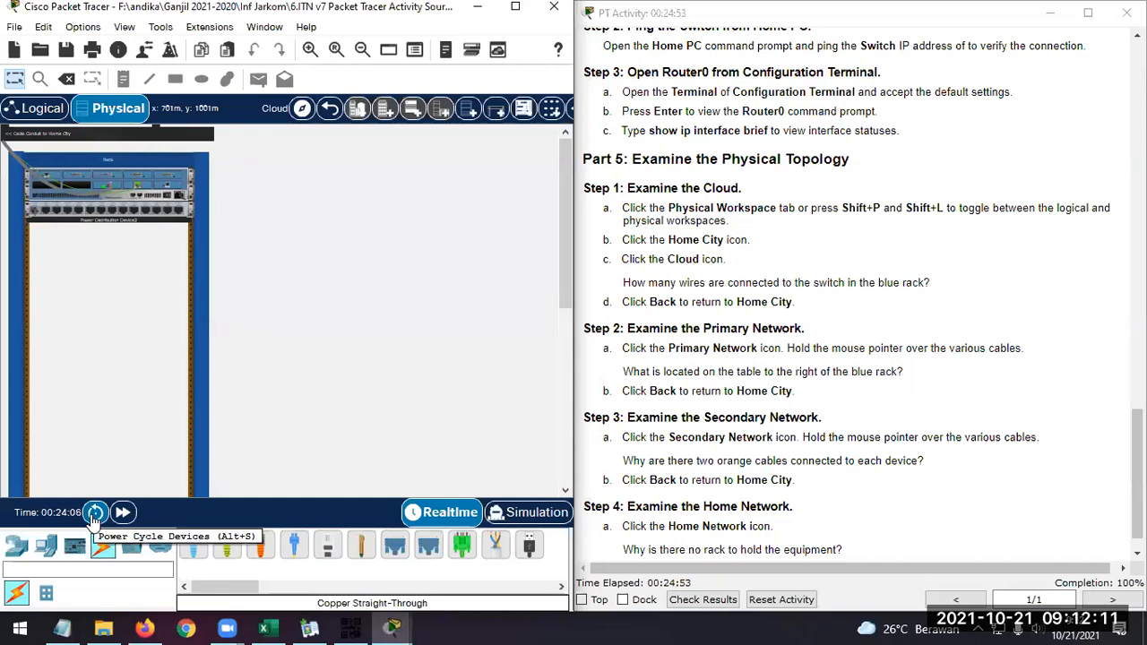
click(331, 110)
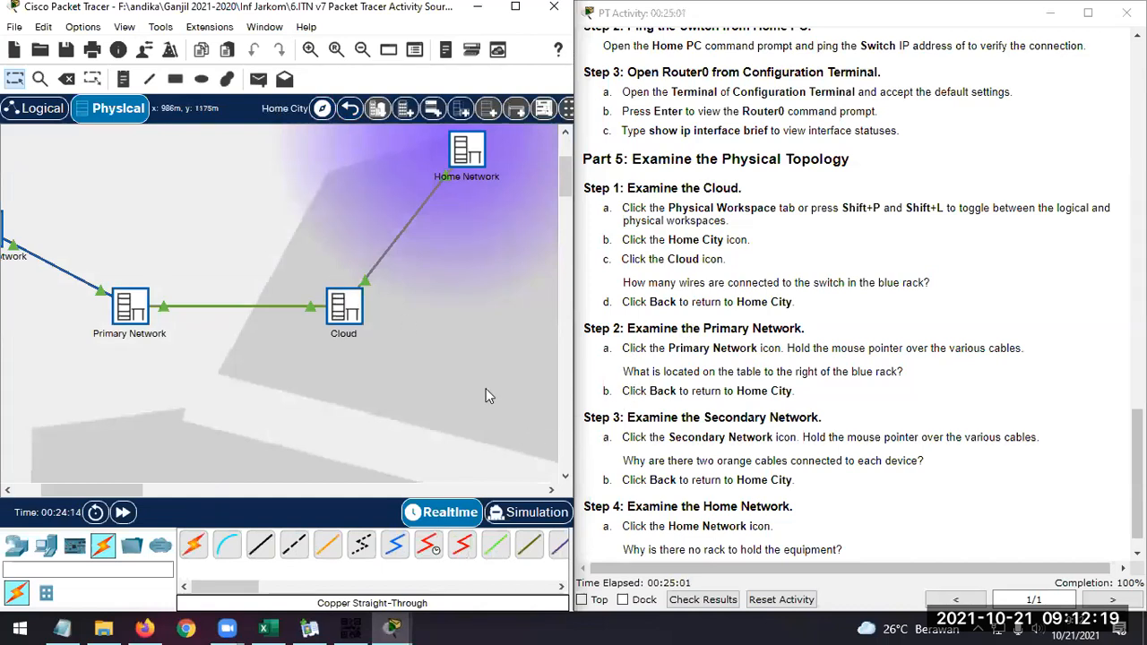
Open the Primary Network location and look over its blue rack and the equipment on the table beside it
click(131, 309)
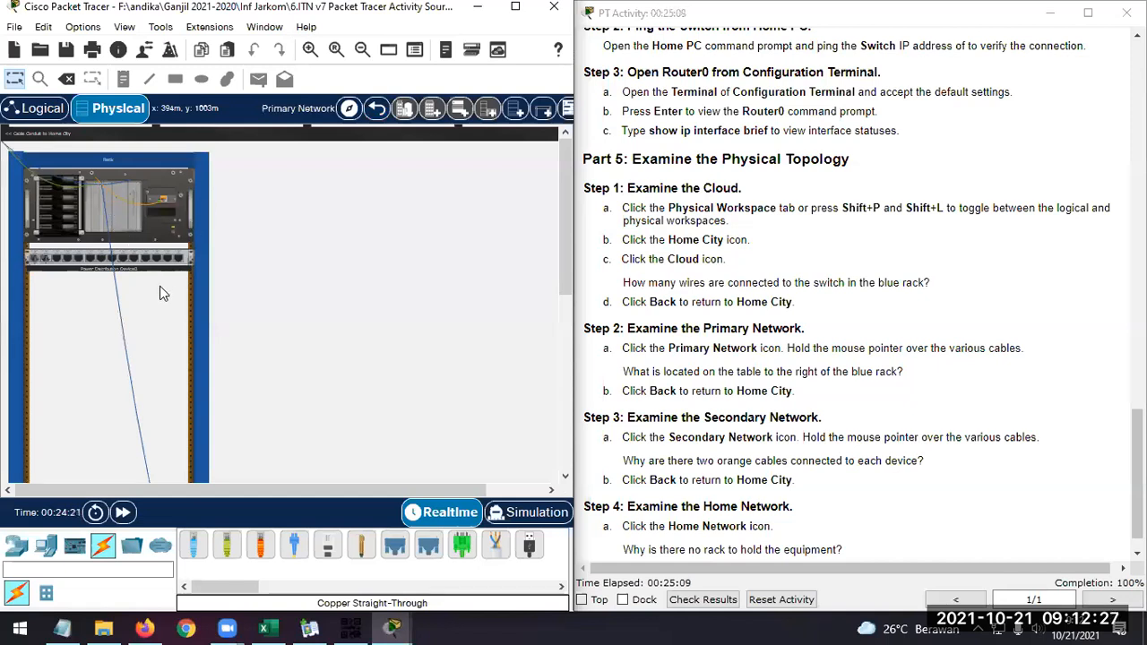
scroll(152, 300, down, 5)
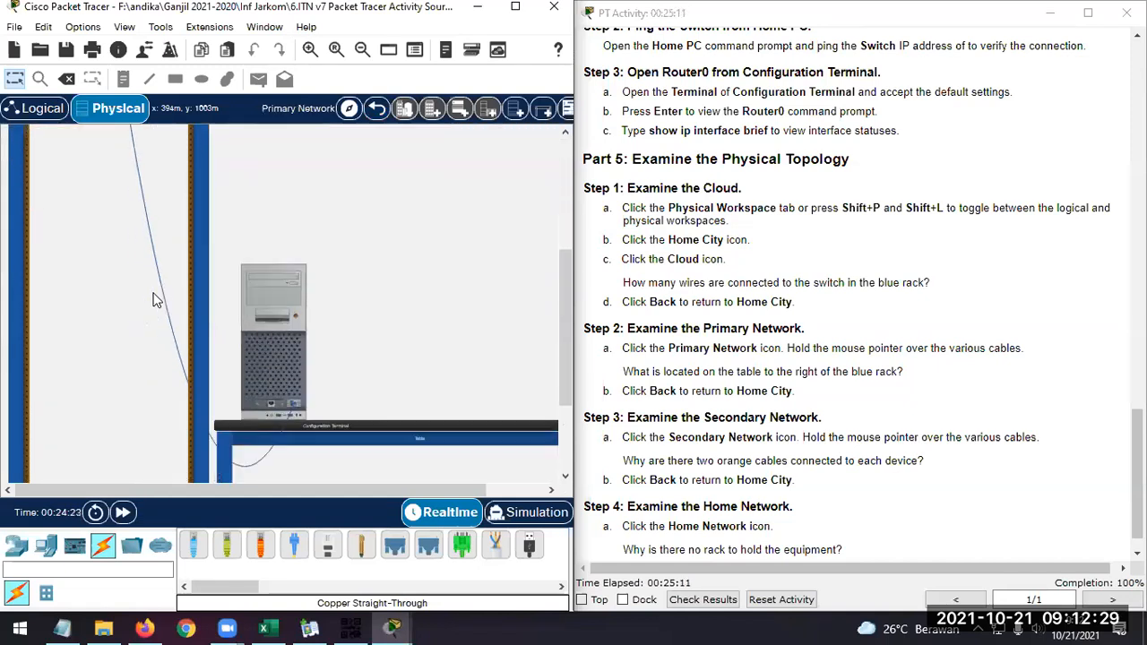
scroll(152, 301, down, 3)
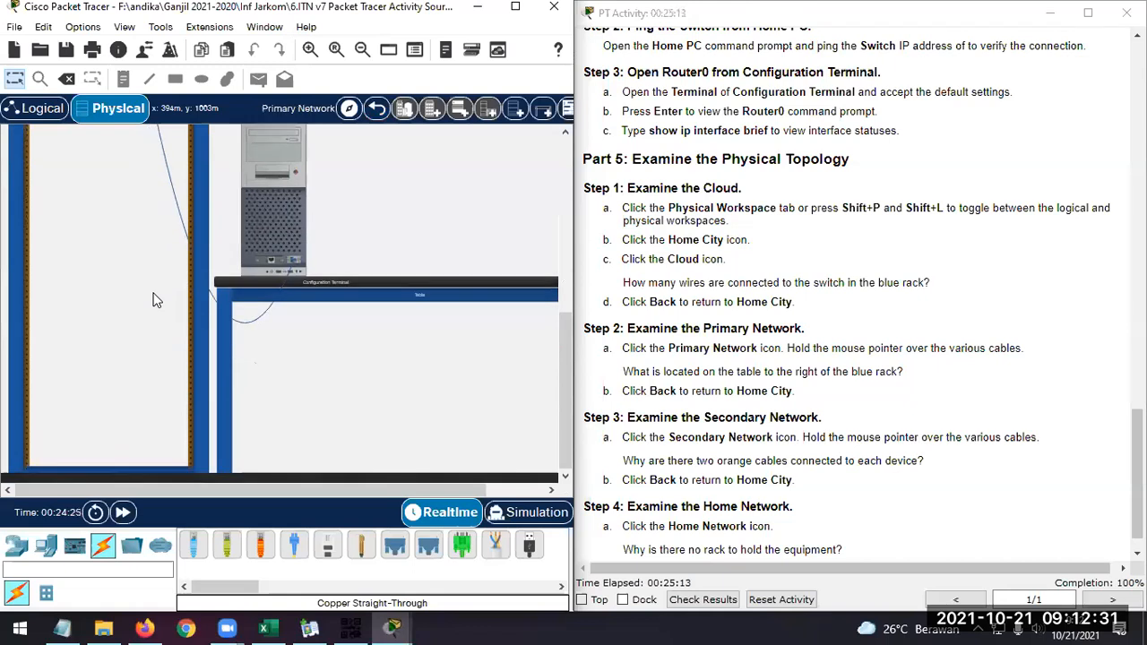
scroll(153, 299, up, 5)
scroll(171, 299, down, 4)
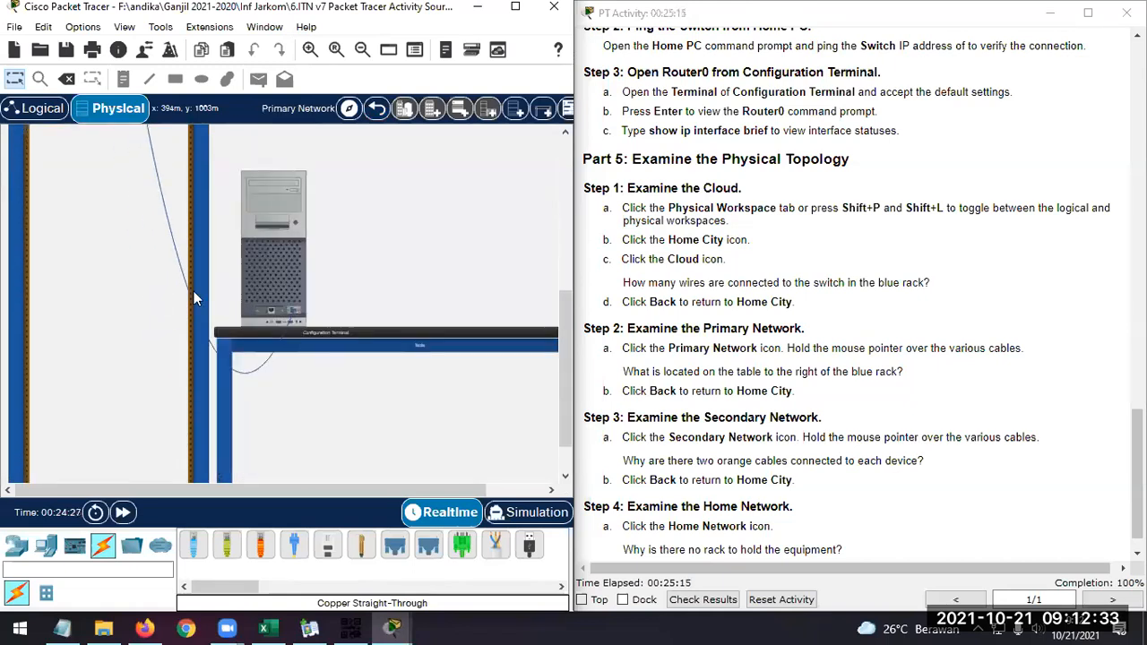
scroll(256, 292, up, 8)
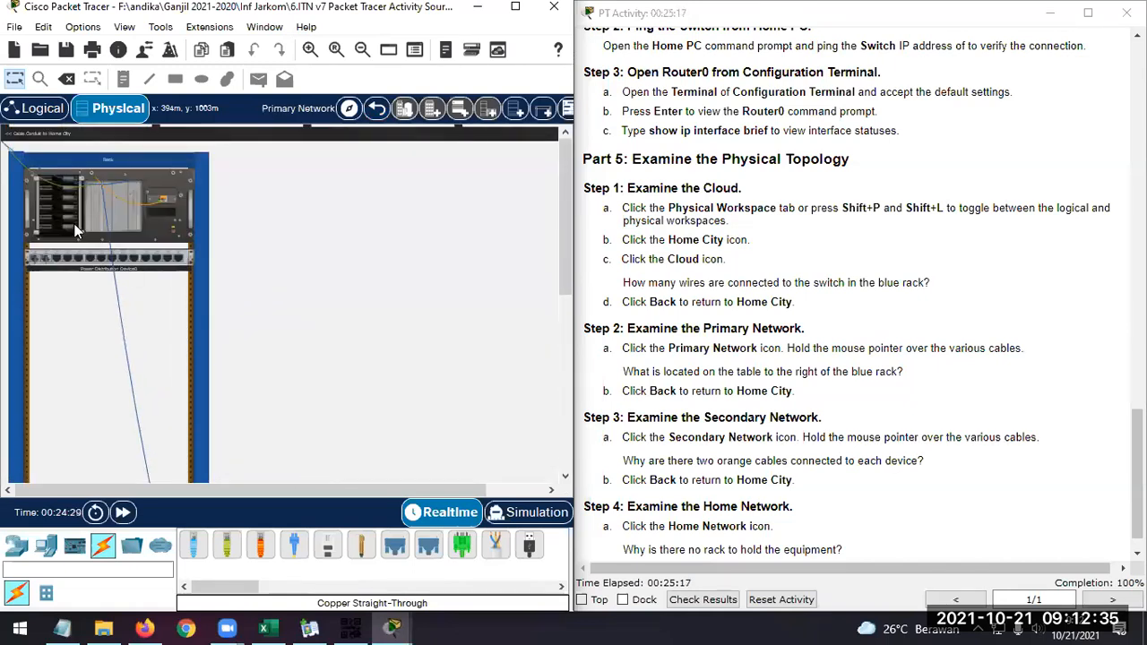
Inspect the connection details of the cables in the Primary Network rack, then return to Home City
mouse_move(104, 199)
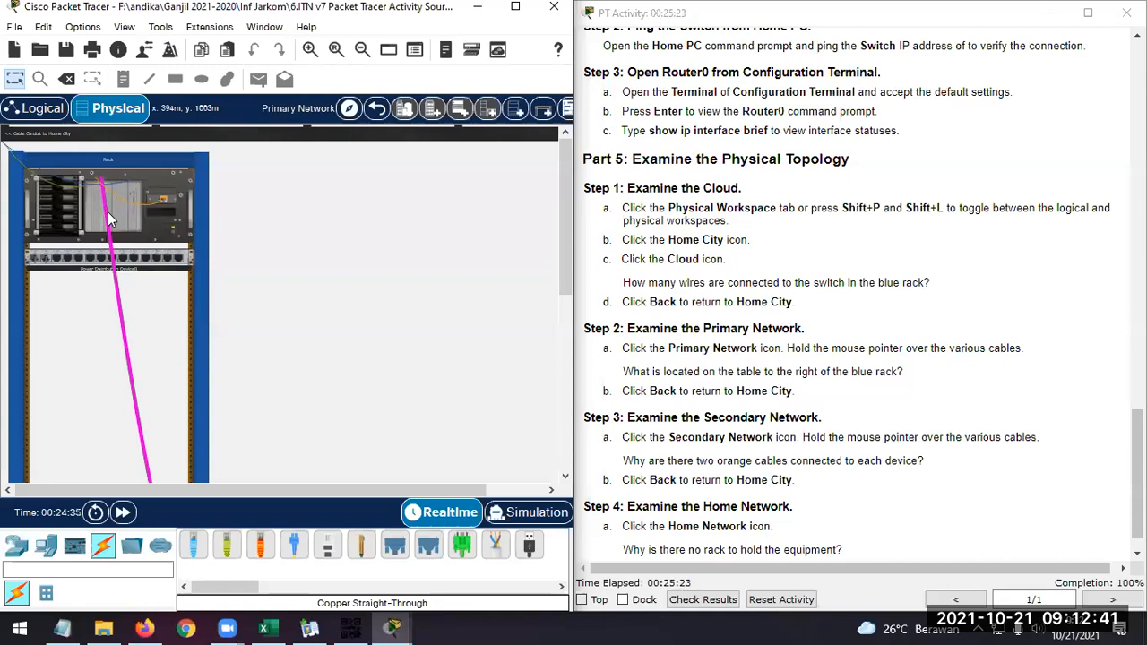
mouse_move(108, 221)
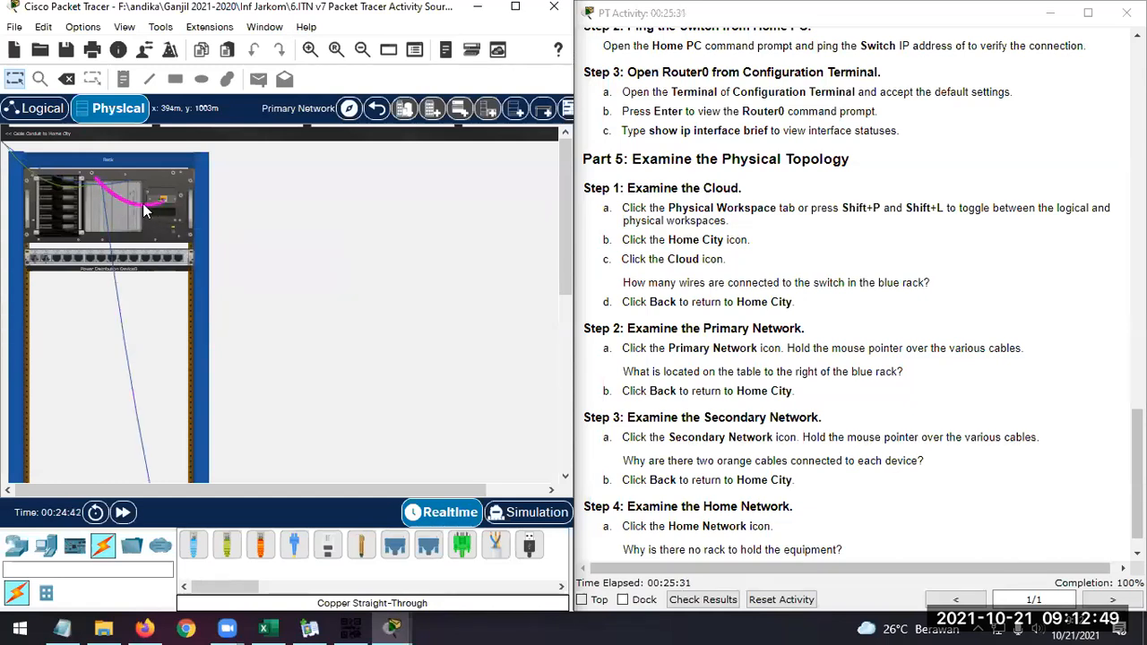
mouse_move(146, 211)
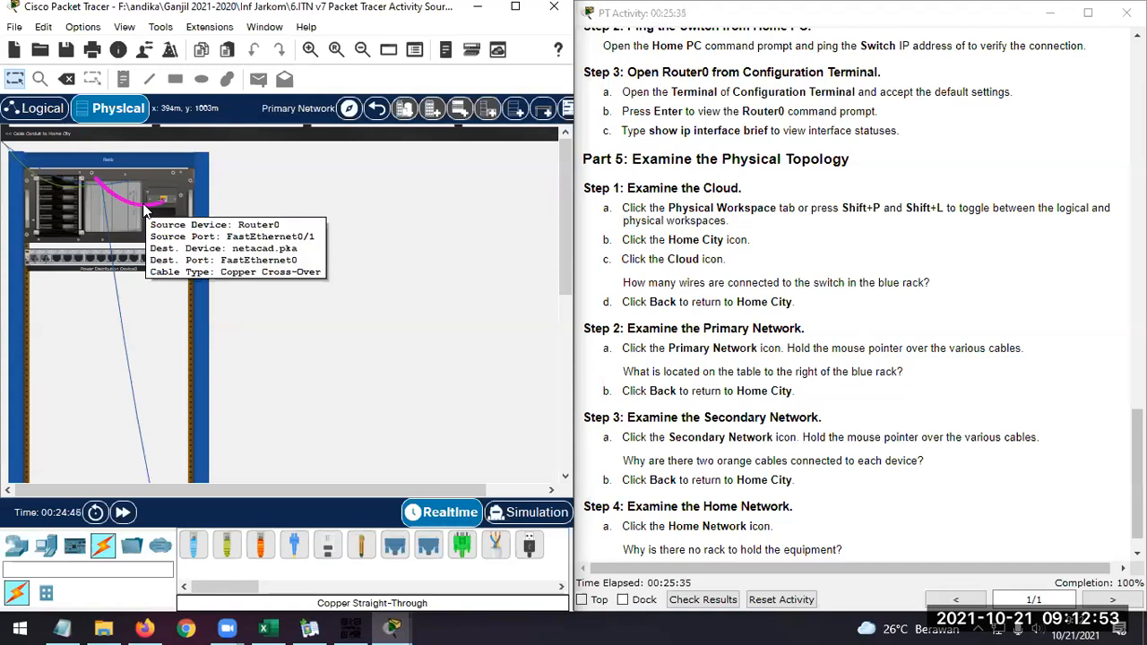
mouse_move(61, 186)
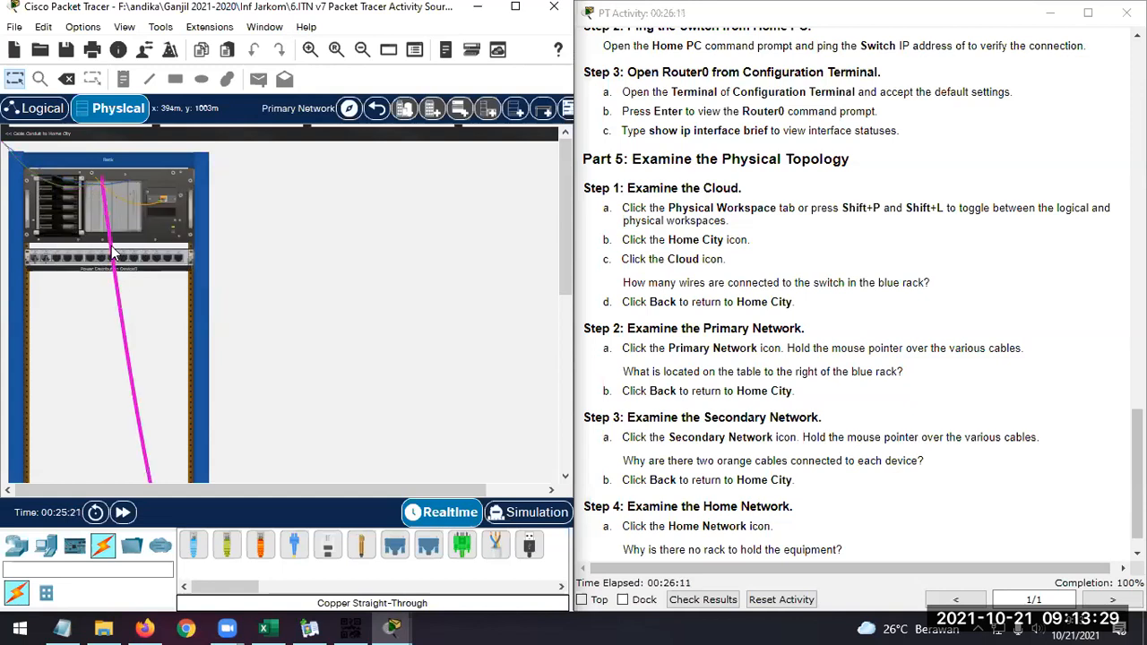
click(380, 114)
Following Part 5 Step 3, open the Secondary Network, inspect the orange cables in its rack, and return to Home City
scroll(788, 361, down, 1)
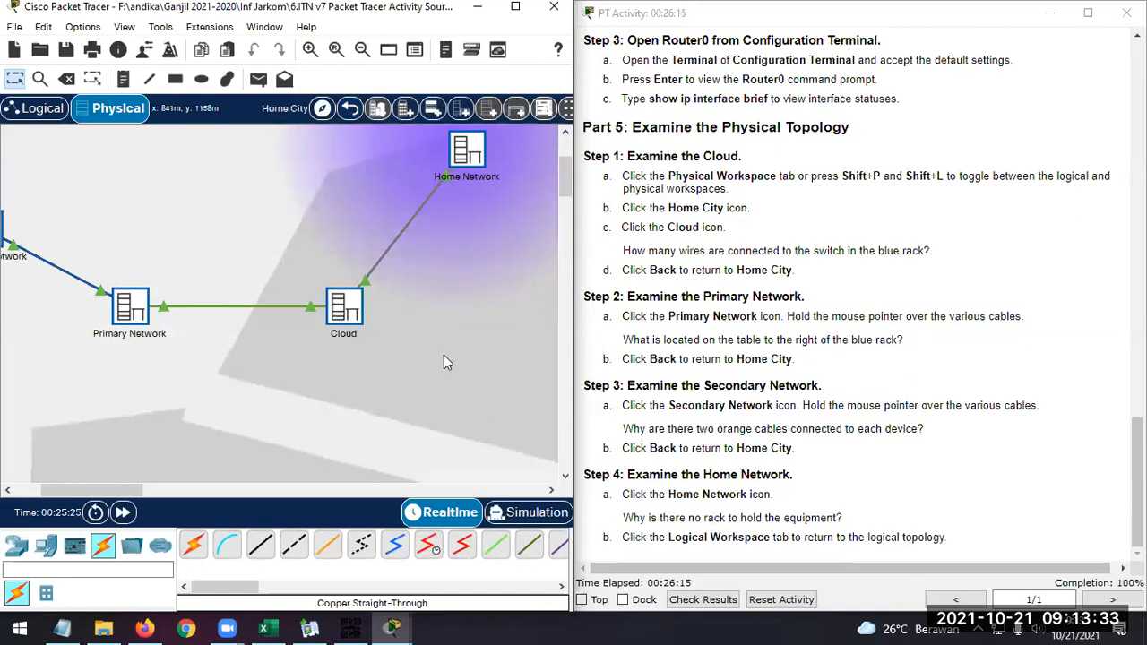
drag(86, 497, 76, 492)
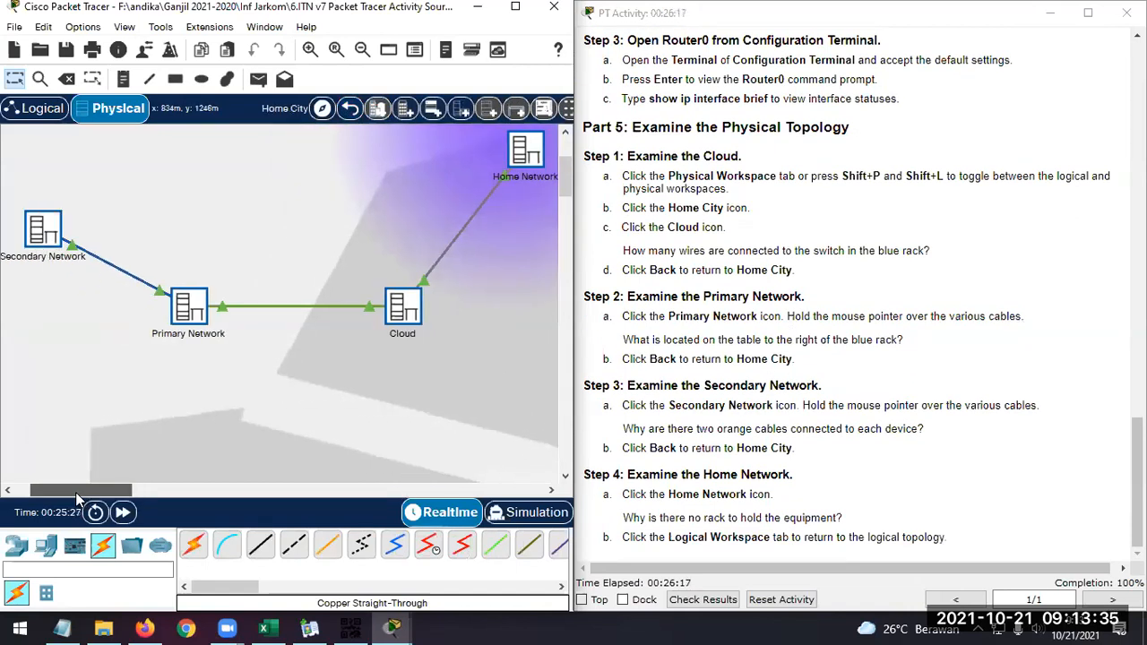
click(84, 232)
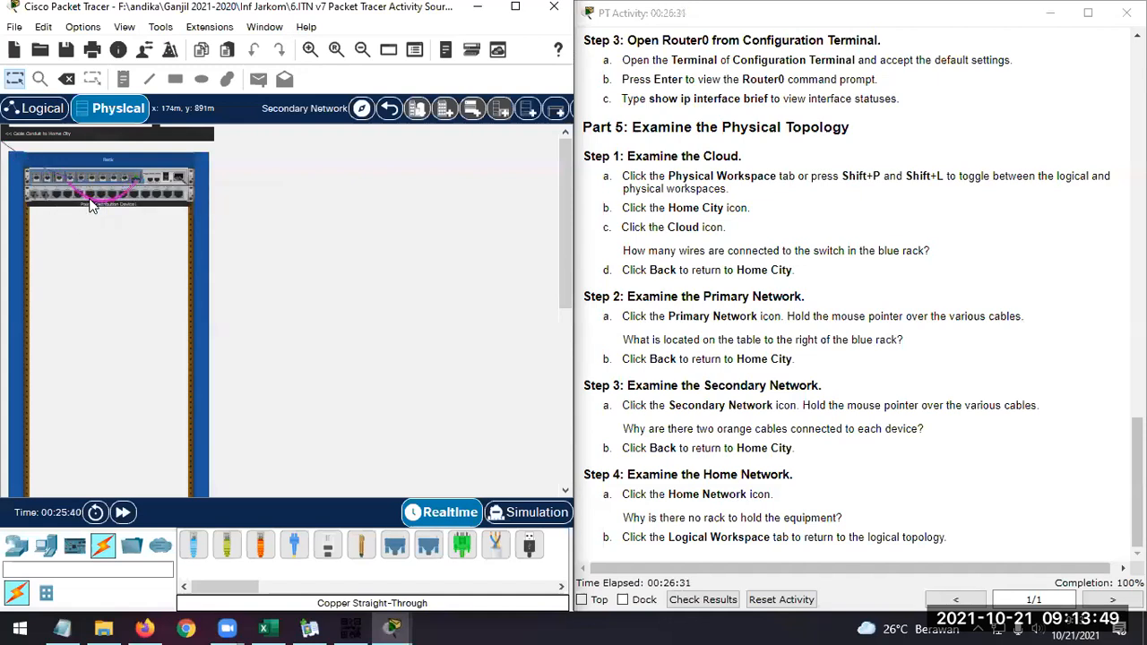
mouse_move(90, 205)
mouse_move(101, 207)
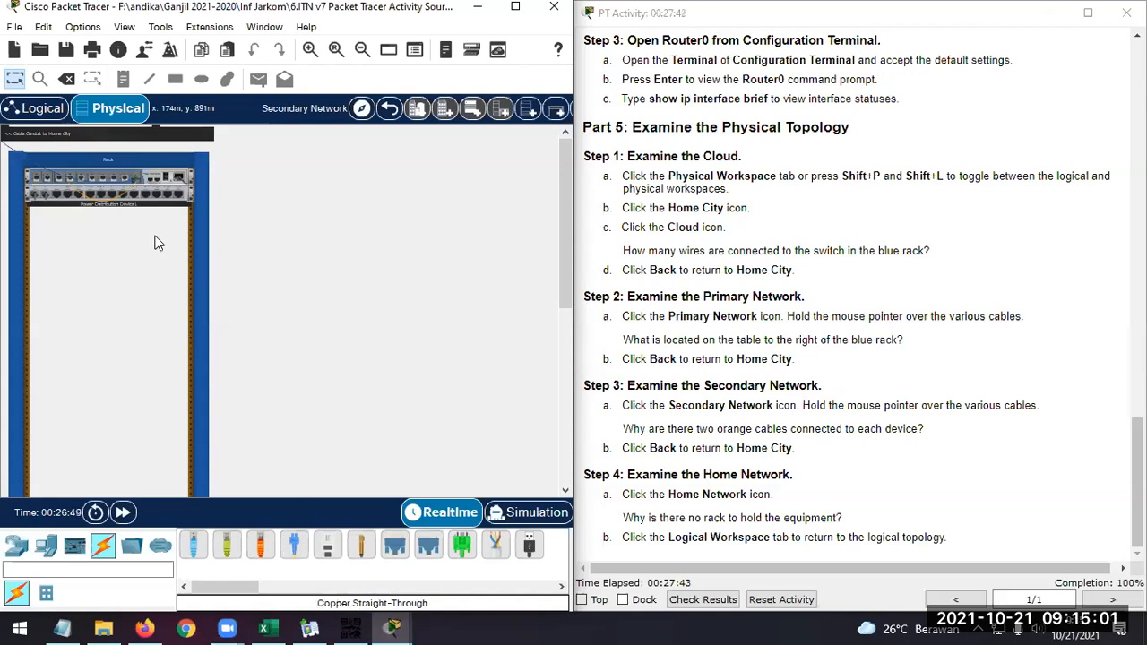
click(389, 107)
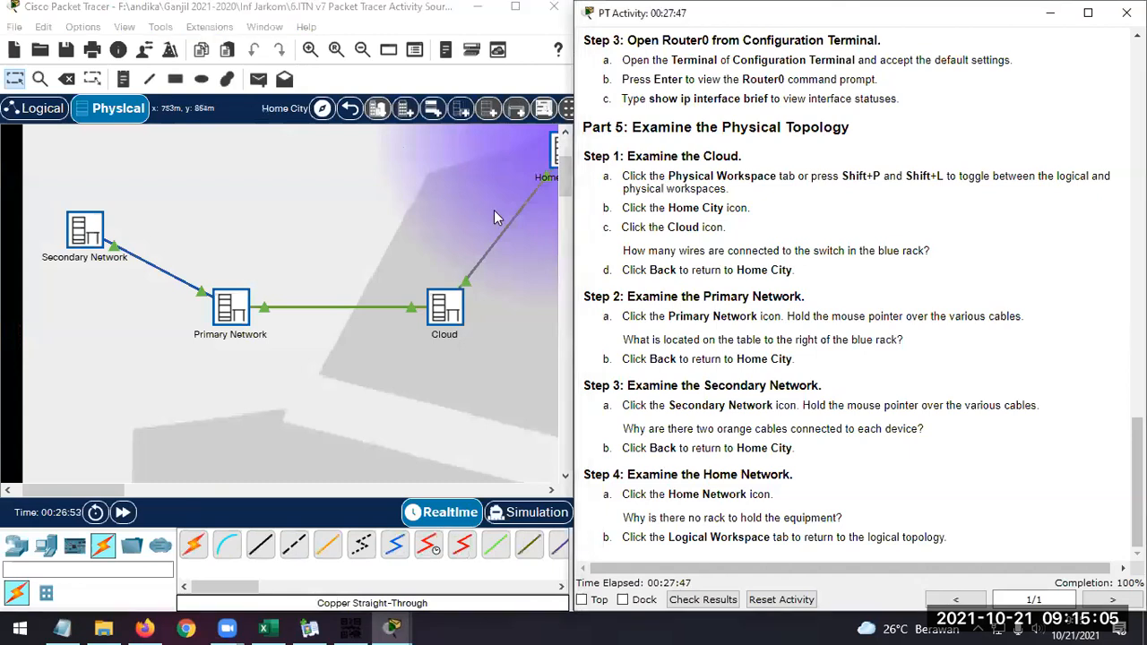
Open the Home Network location and maximize the window to examine all of its equipment
drag(113, 489, 166, 491)
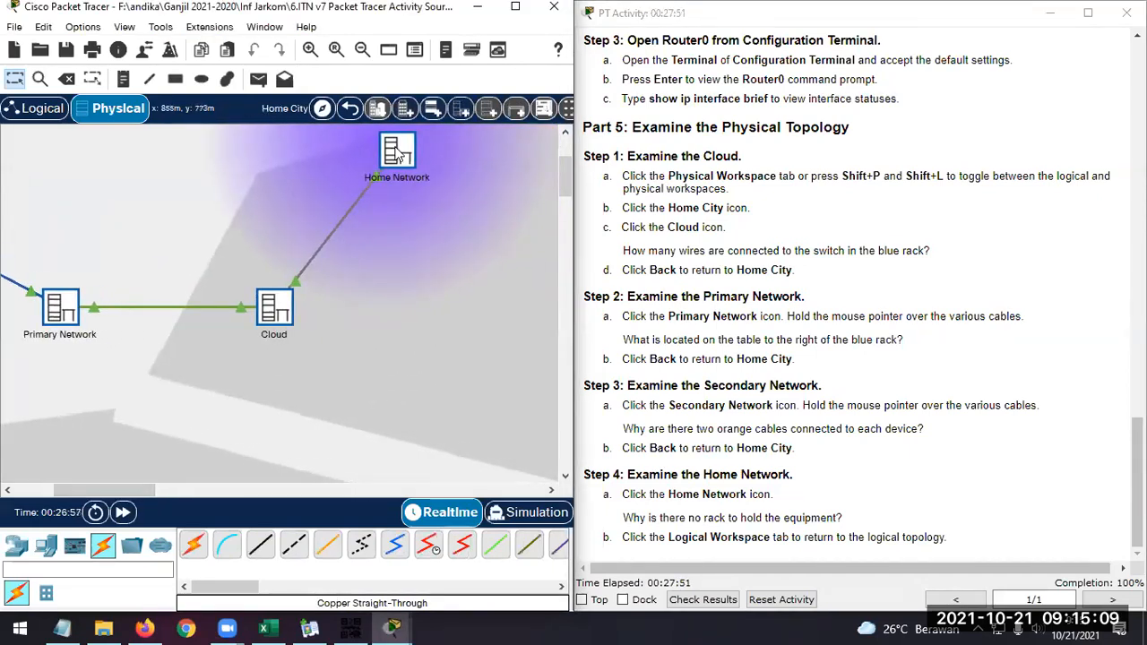
click(397, 154)
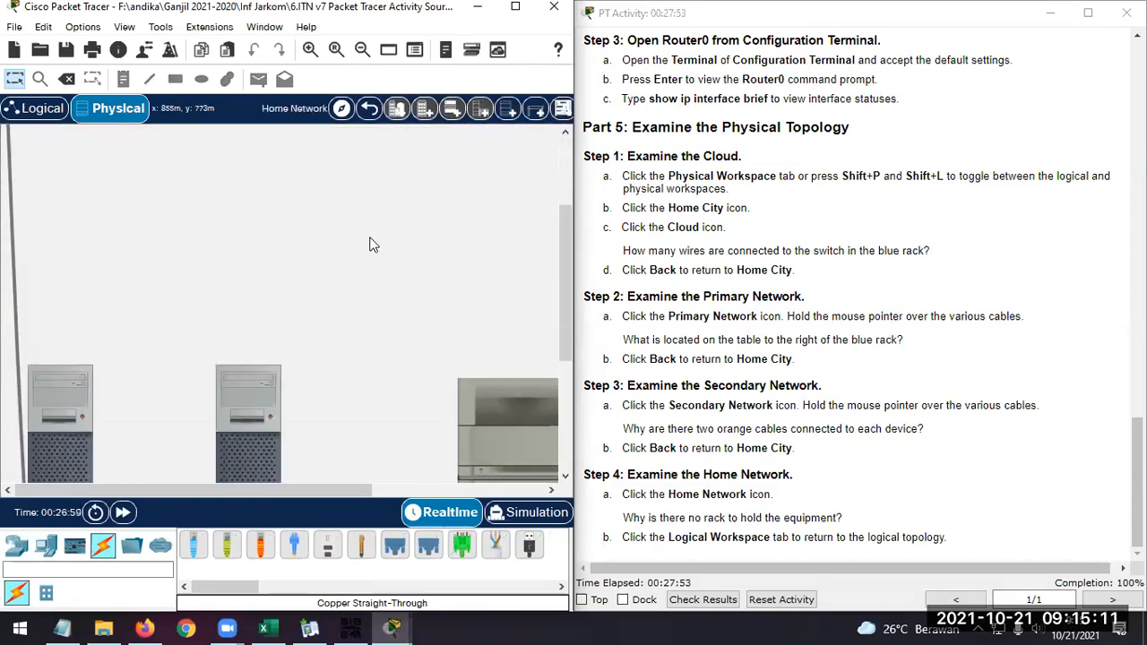
scroll(370, 245, up, 8)
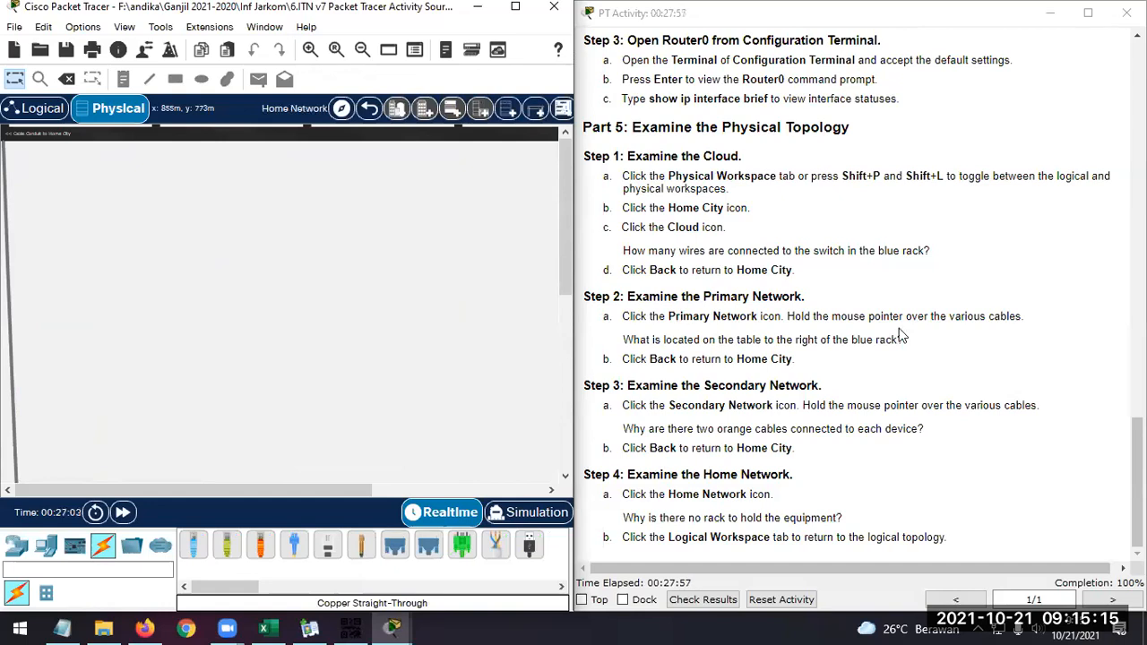
scroll(335, 300, down, 8)
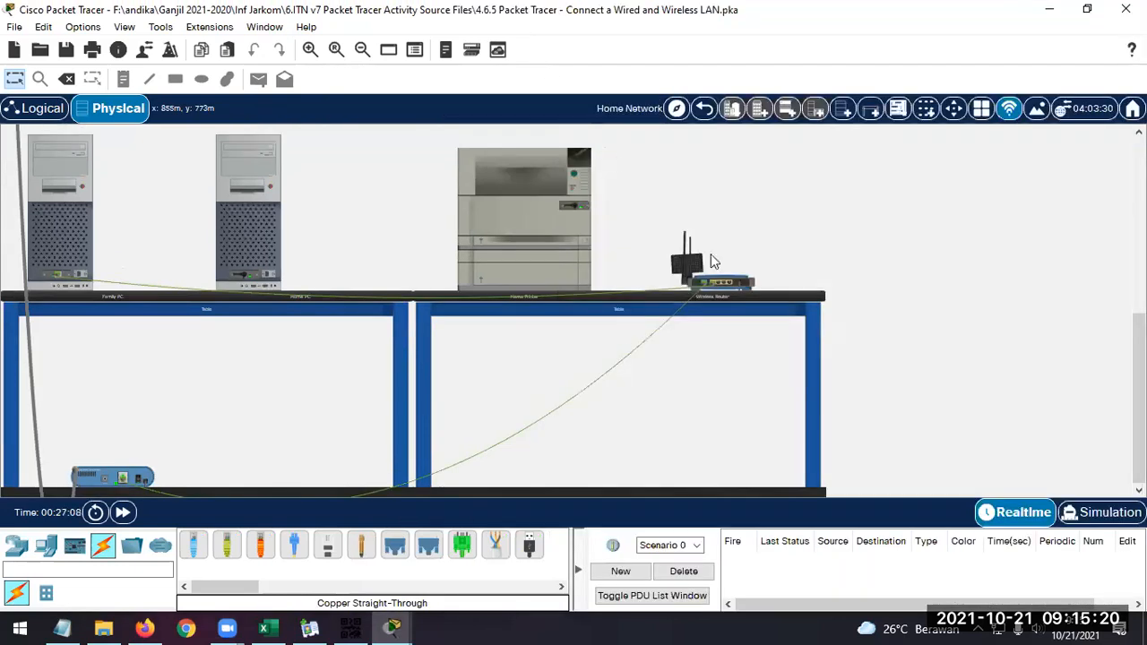
click(515, 6)
click(124, 27)
mouse_move(150, 46)
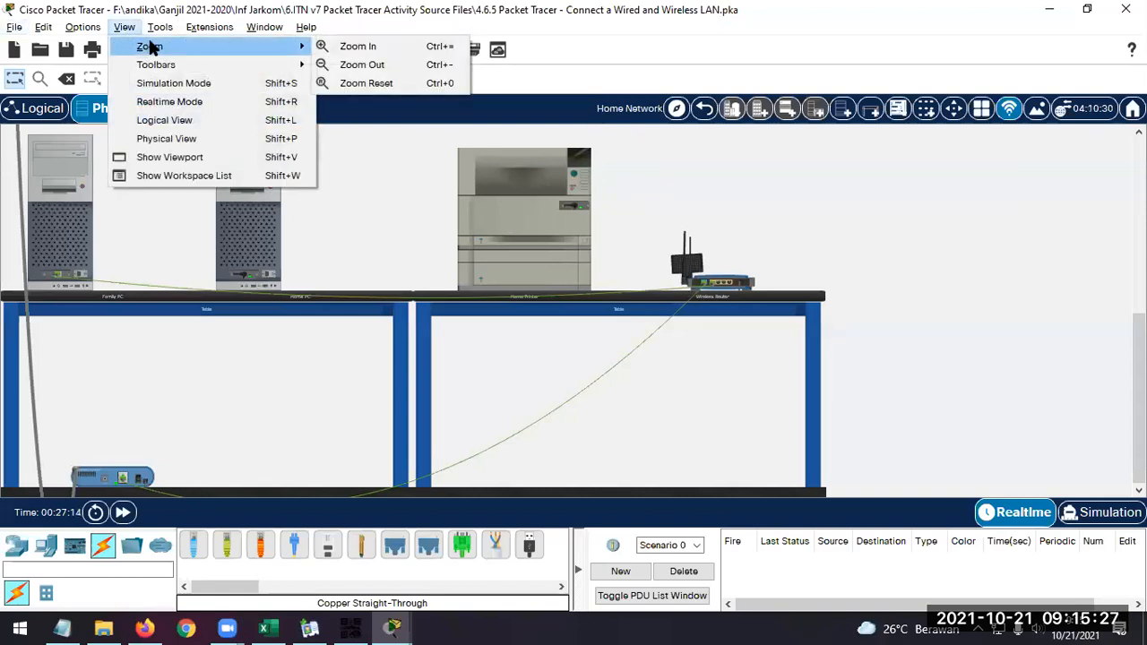
click(882, 212)
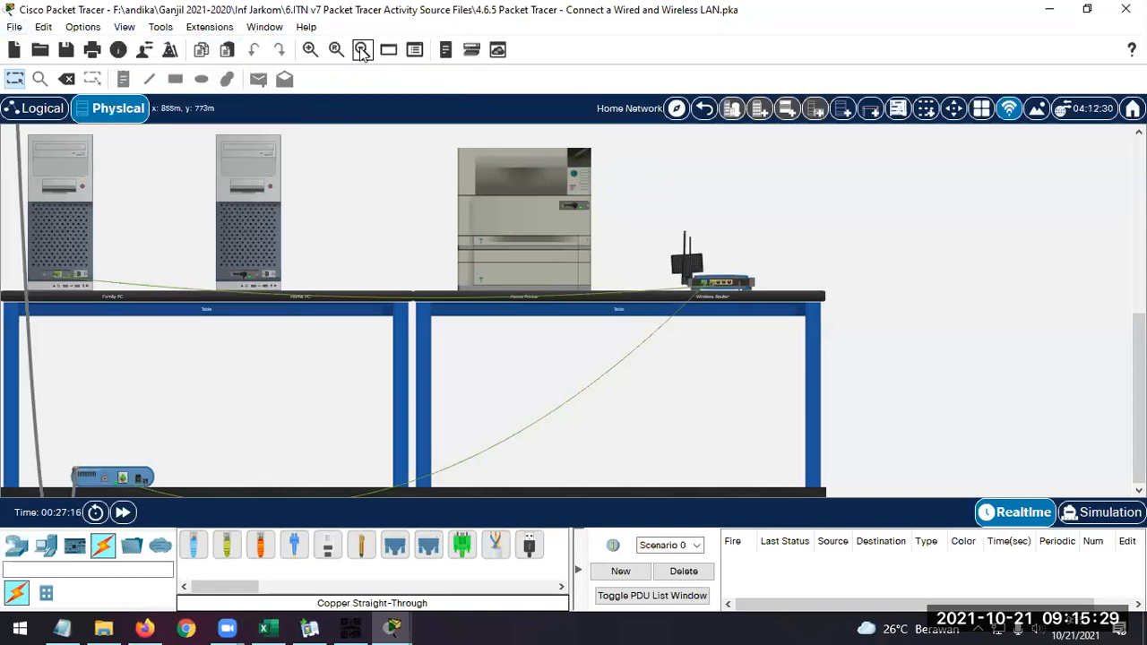
Zoom in on the Home Network equipment to examine the PCs, tables and cable modem up close, then zoom back out
click(312, 51)
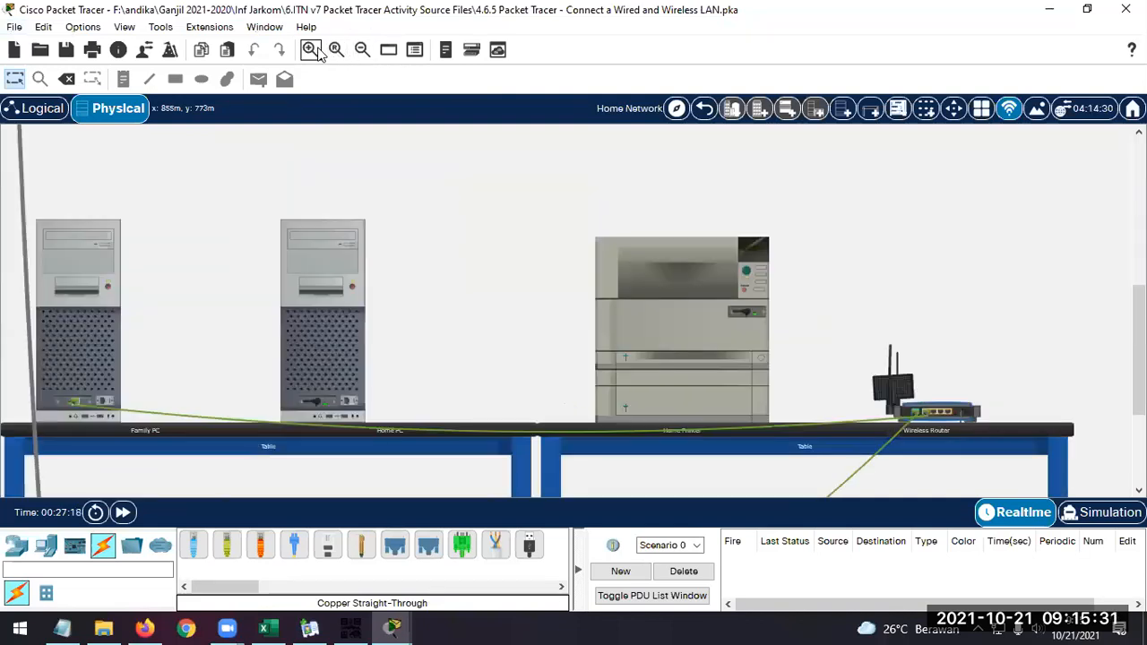
click(314, 51)
click(314, 51)
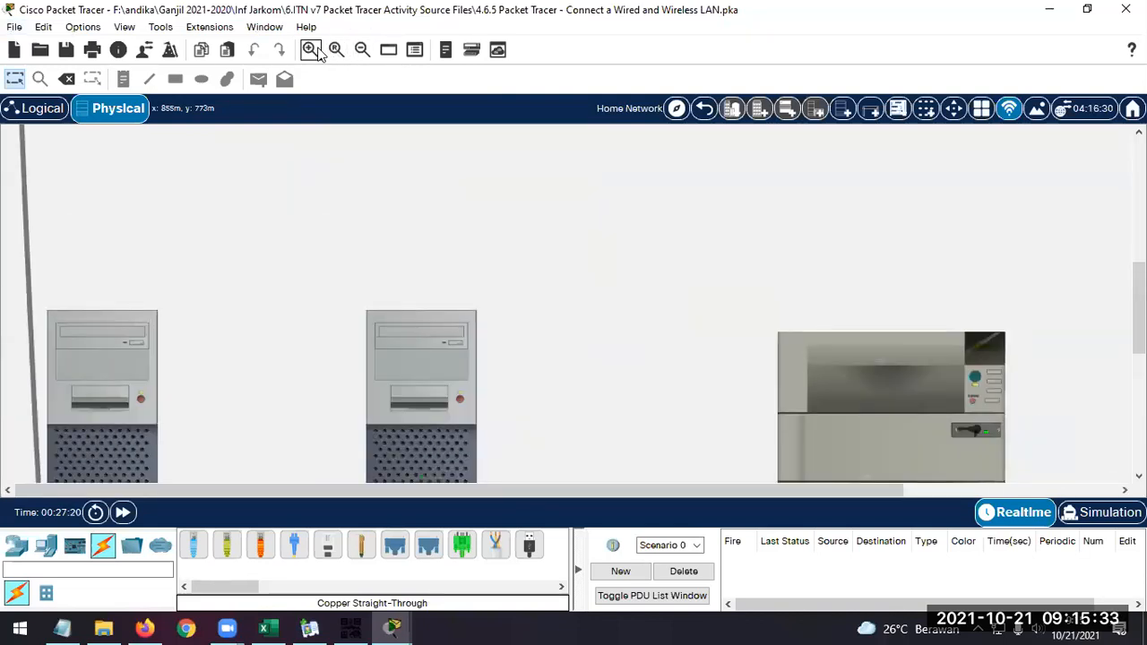
click(319, 48)
scroll(407, 199, down, 8)
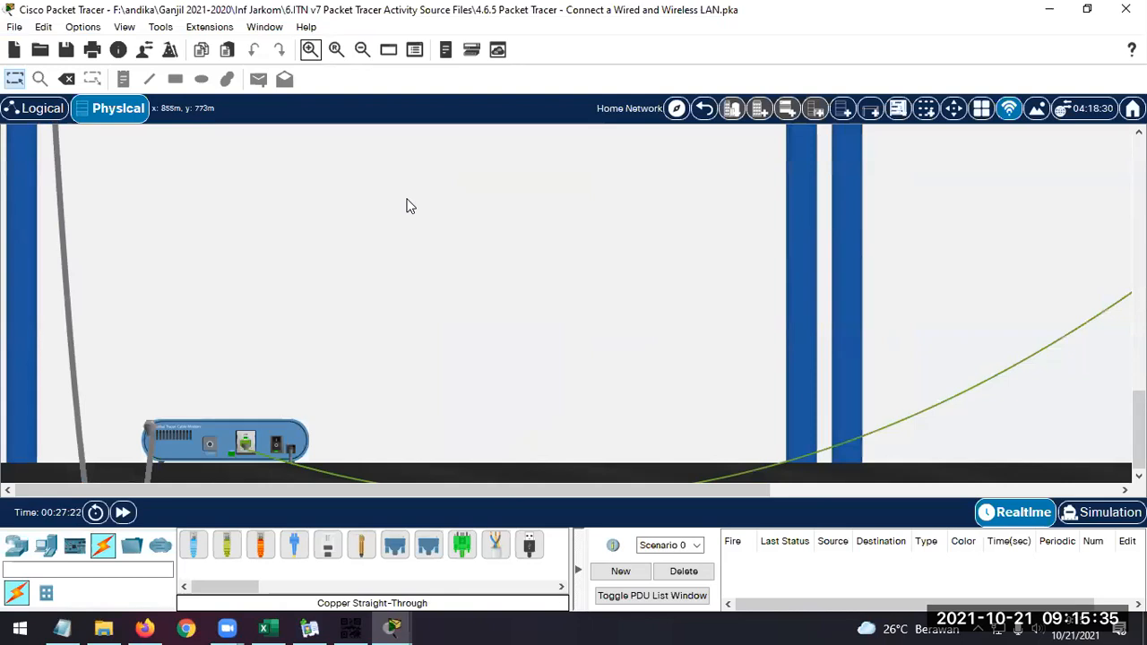
scroll(296, 354, up, 1)
scroll(223, 439, down, 1)
scroll(606, 397, up, 2)
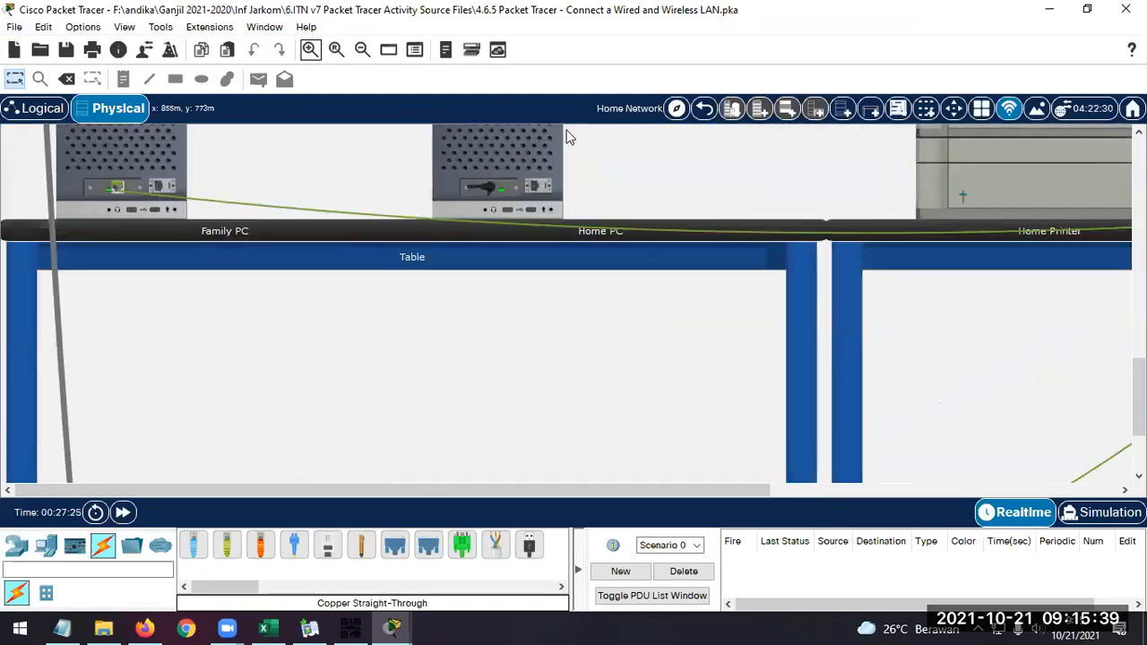
click(361, 49)
click(361, 50)
click(362, 49)
click(362, 50)
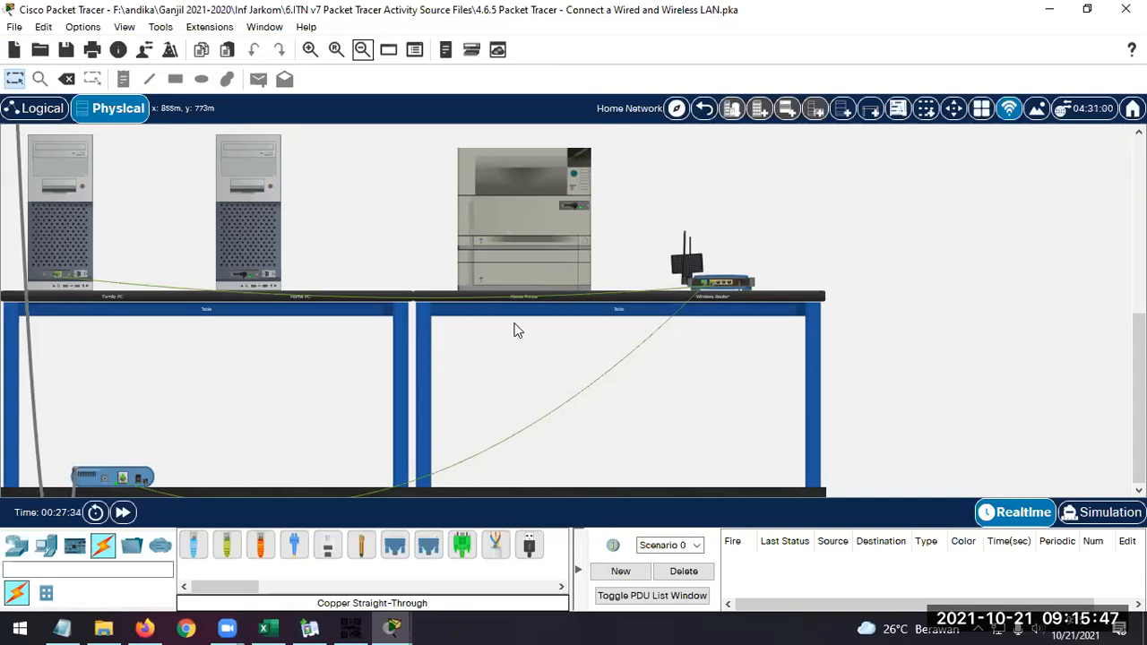
Inspect the Home Network cabling, including the connection details of the cable between the cable modem and the wireless router
click(714, 290)
mouse_move(36, 436)
mouse_move(498, 450)
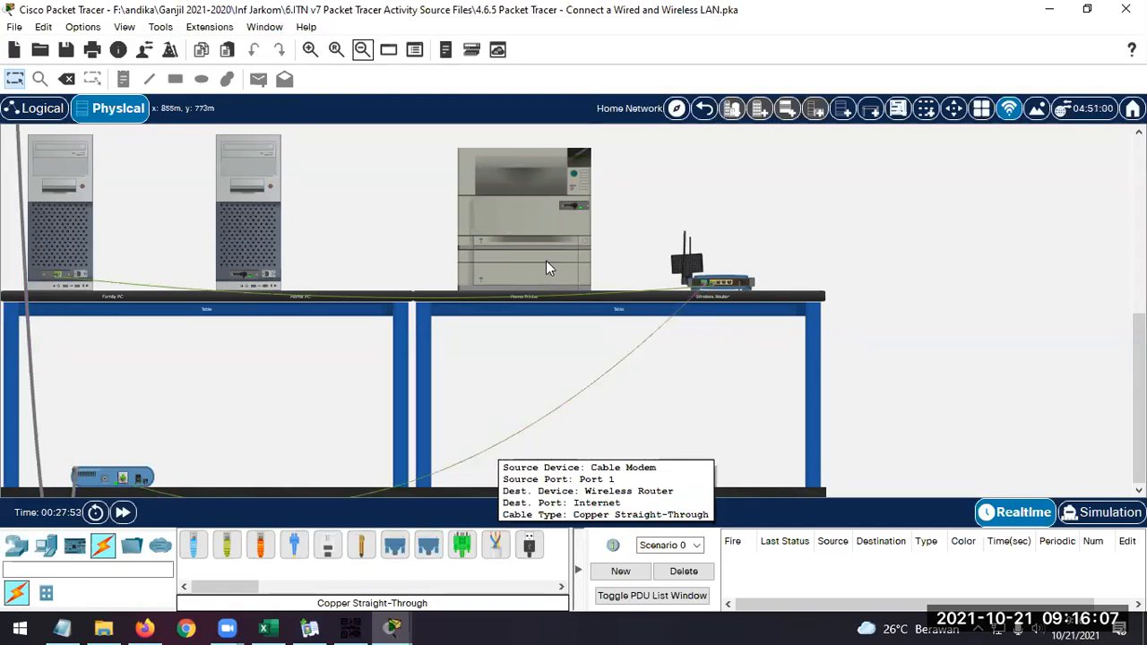
Return to Home City, then restore the window and narrow it to fit beside the activity instructions
click(705, 109)
click(1087, 9)
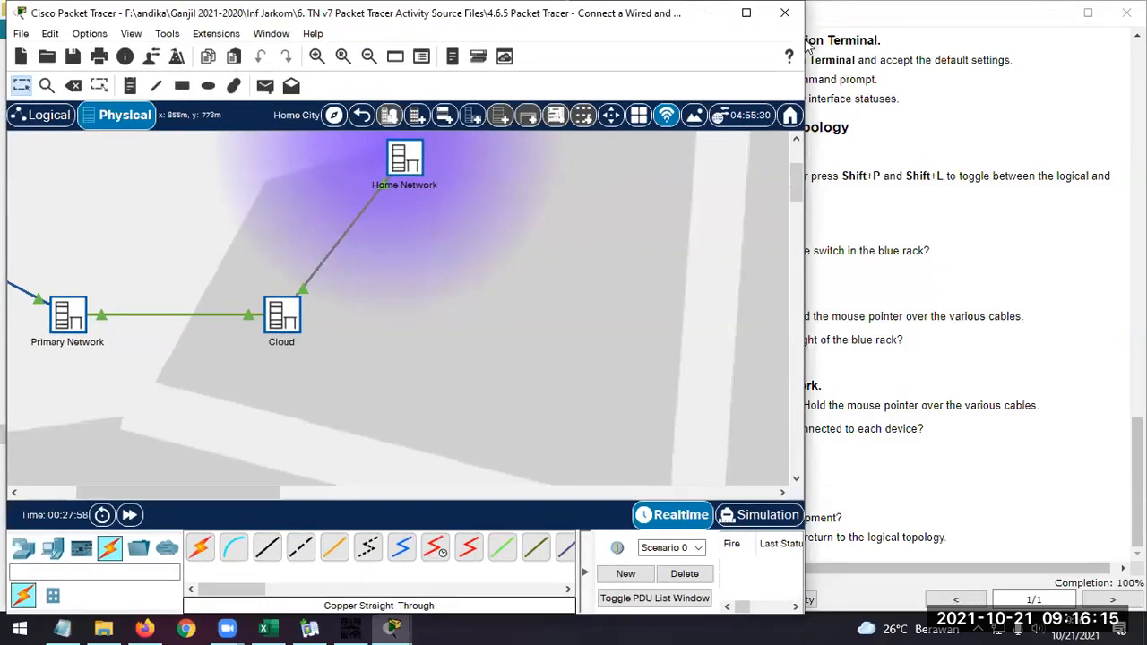
drag(803, 40, 569, 43)
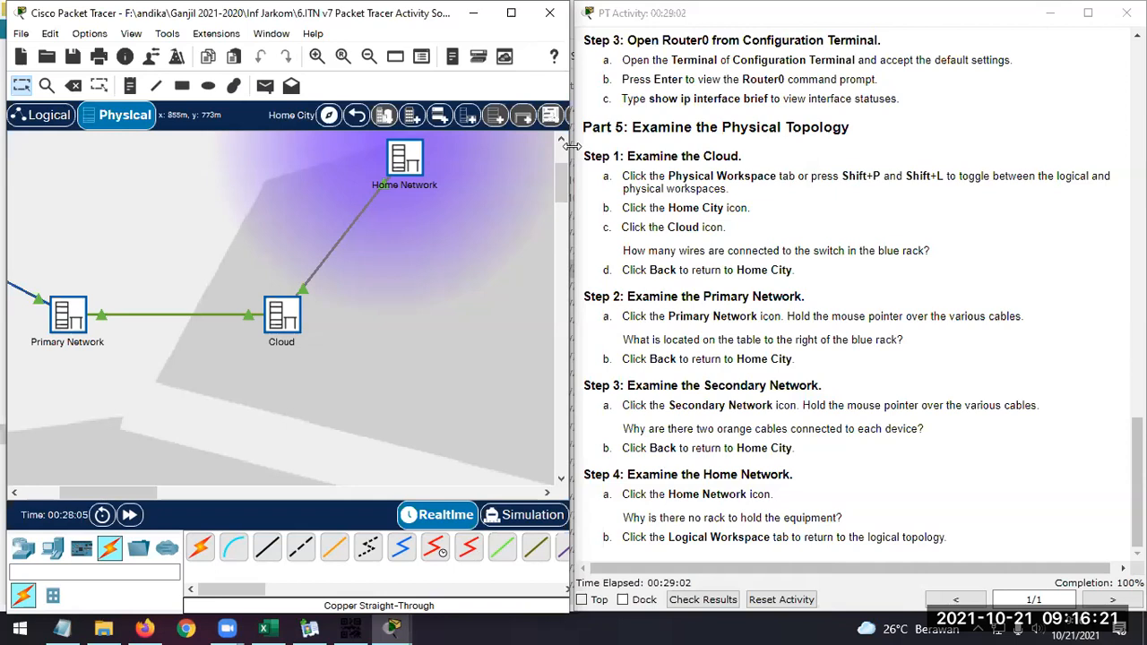
Widen the Packet Tracer window to meet the instructions and return to the logical topology
drag(570, 146, 576, 146)
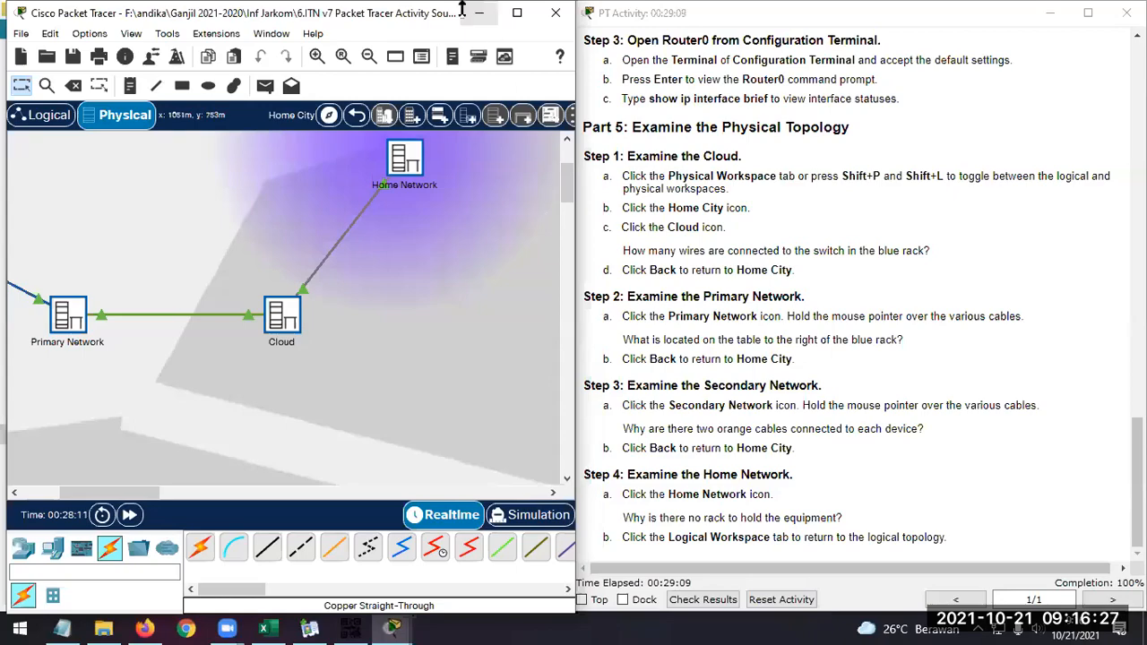
scroll(806, 329, up, 15)
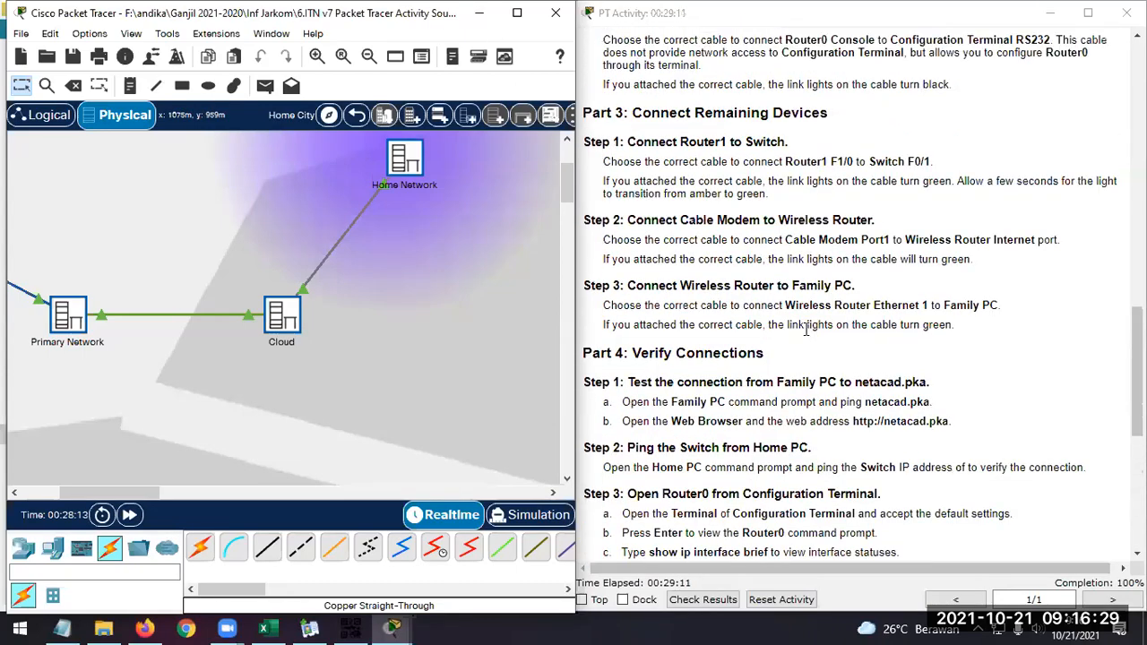
scroll(808, 320, up, 5)
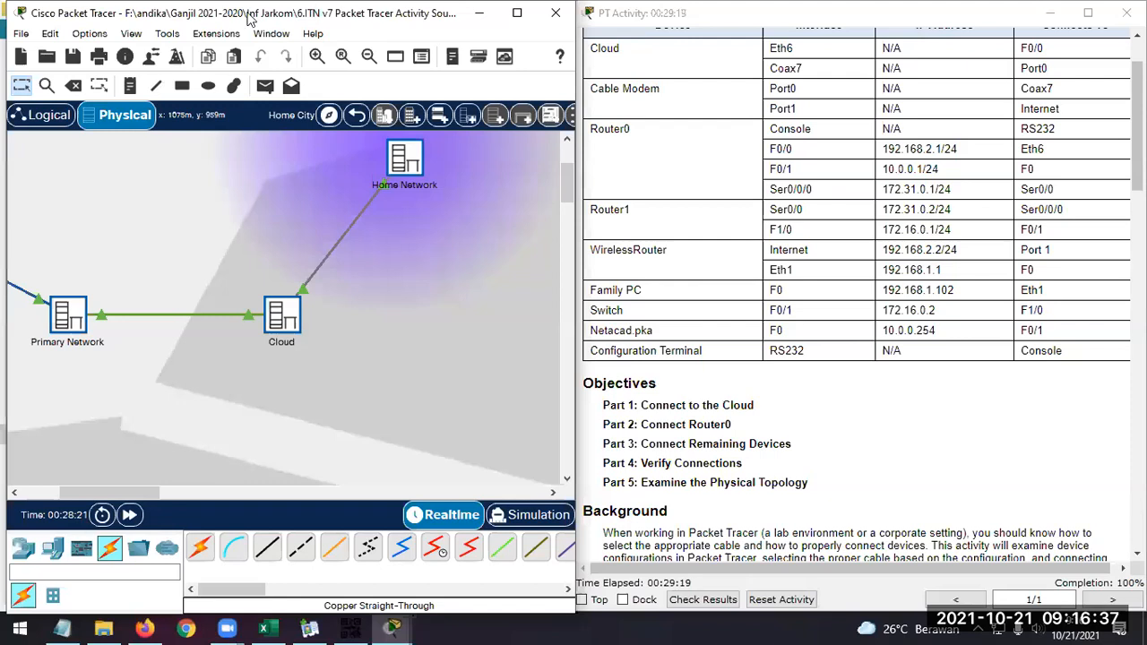
click(44, 117)
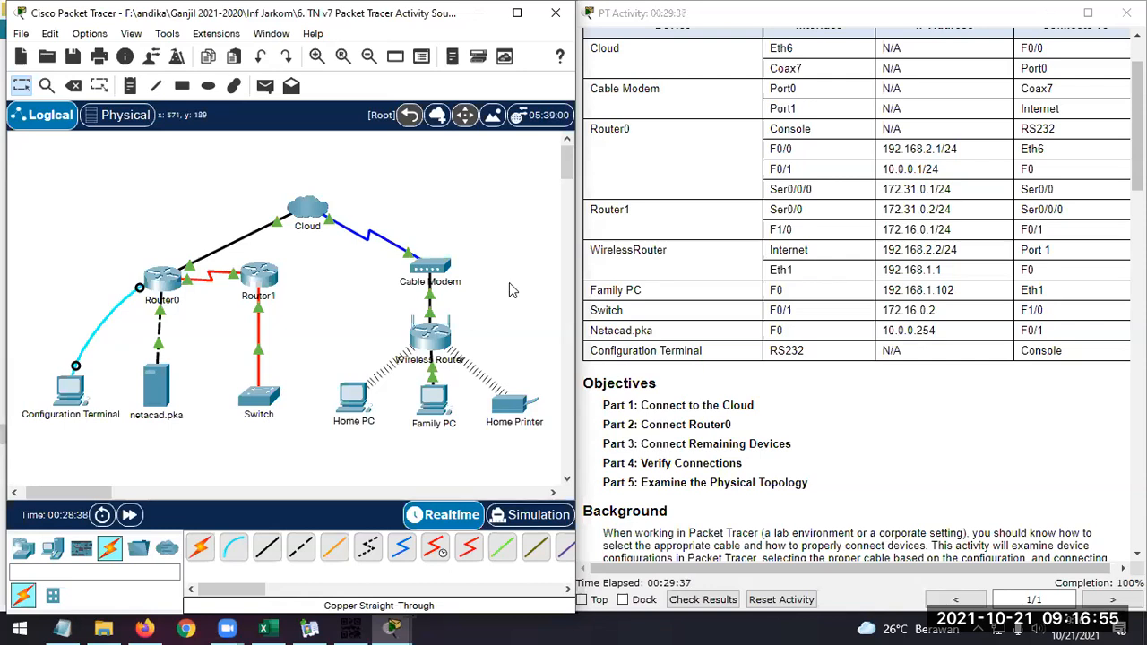
Review the addressing table, objectives and background in the activity instructions alongside the completed topology
scroll(947, 459, down, 3)
scroll(1017, 458, down, 4)
scroll(1017, 458, up, 9)
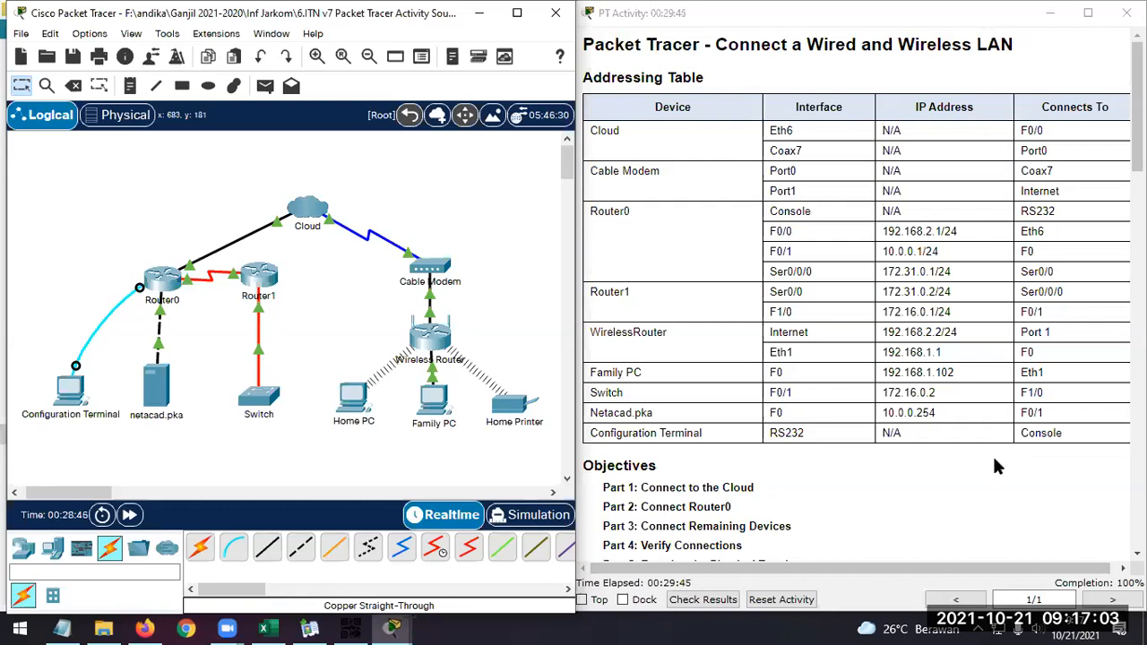
scroll(882, 394, down, 5)
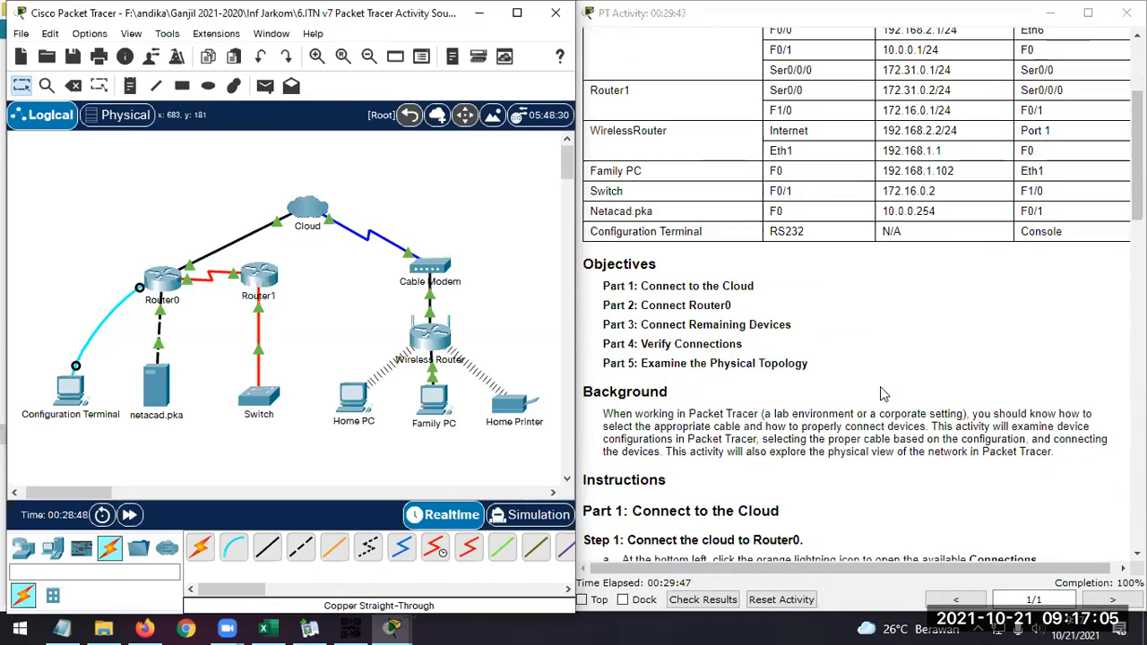
scroll(882, 394, up, 4)
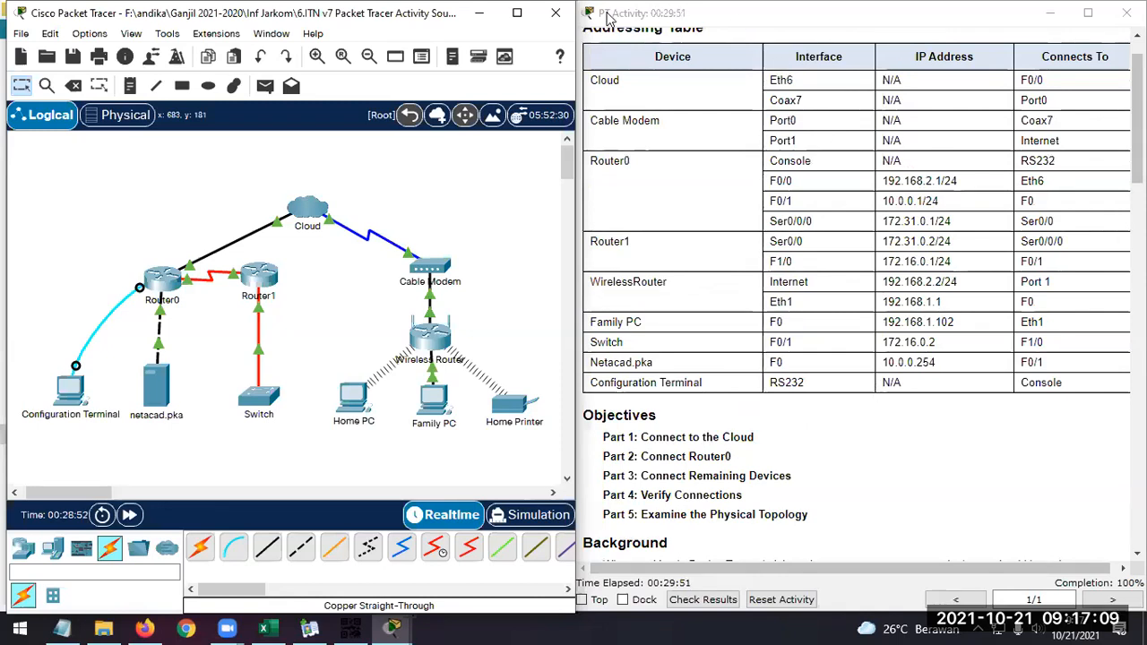
Exit Packet Tracer without saving and open the file 4.7.1 Packet Tracer - Connect the Physical Layer.pka
click(556, 18)
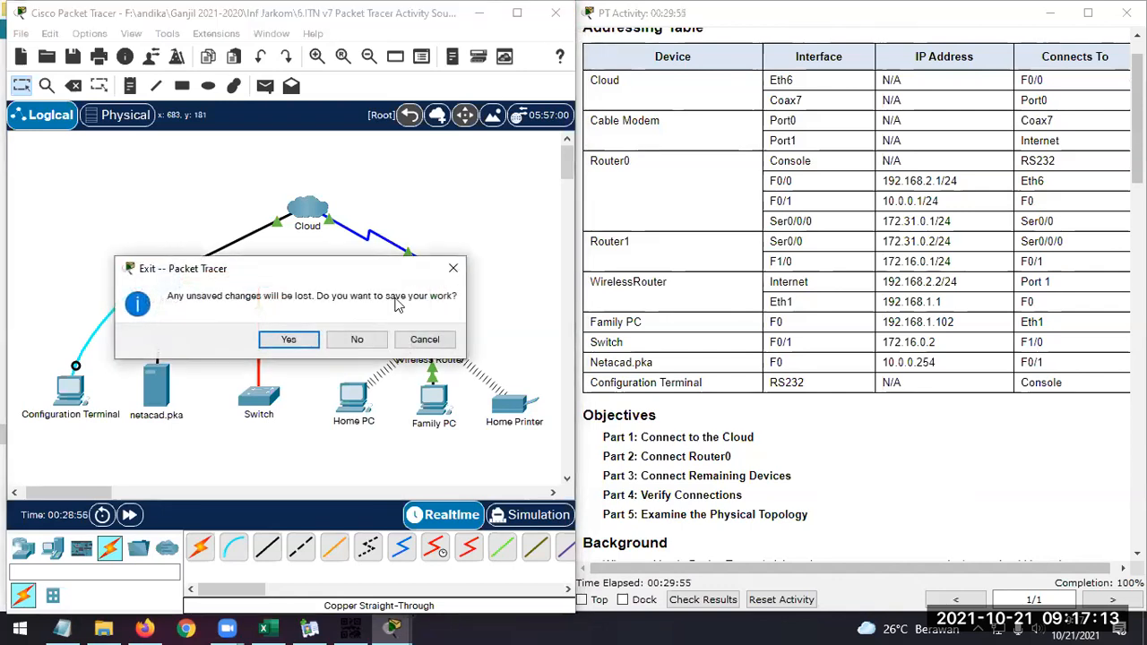
click(373, 343)
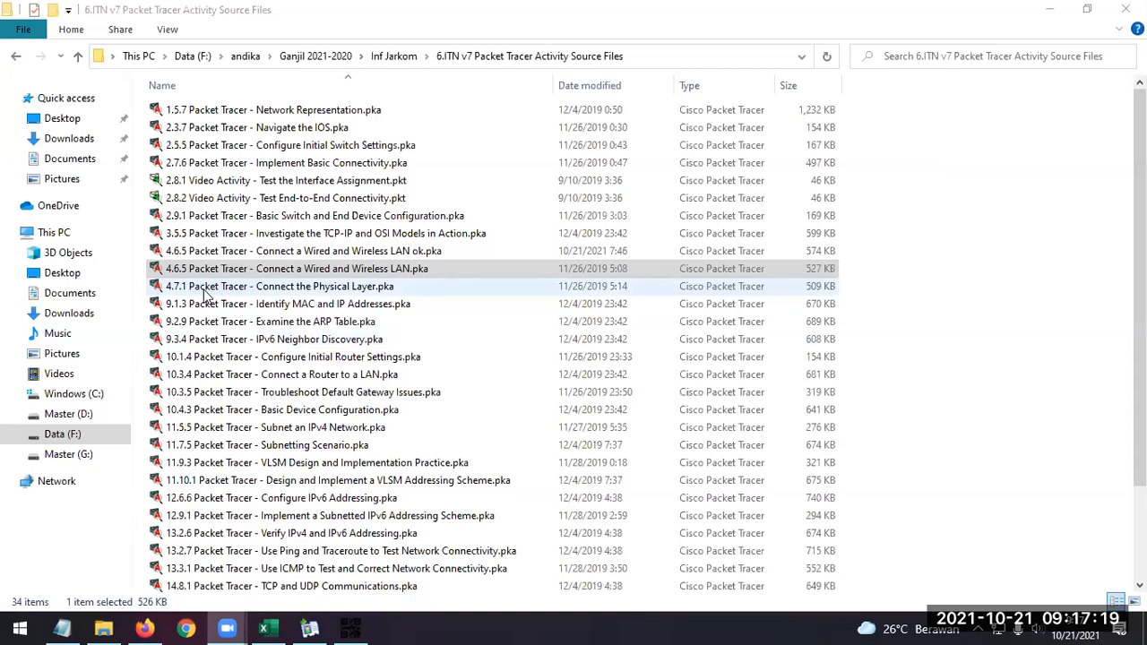
click(261, 289)
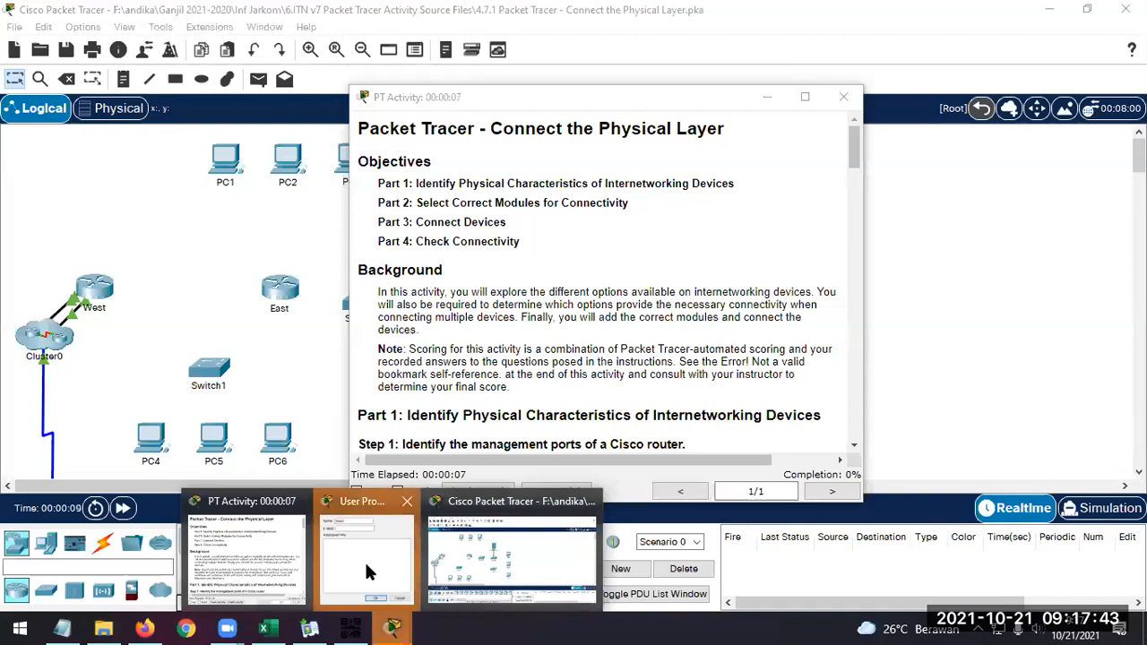
Accept the Guest user profile with the activity reset, and place the topology and instruction windows side by side
click(599, 417)
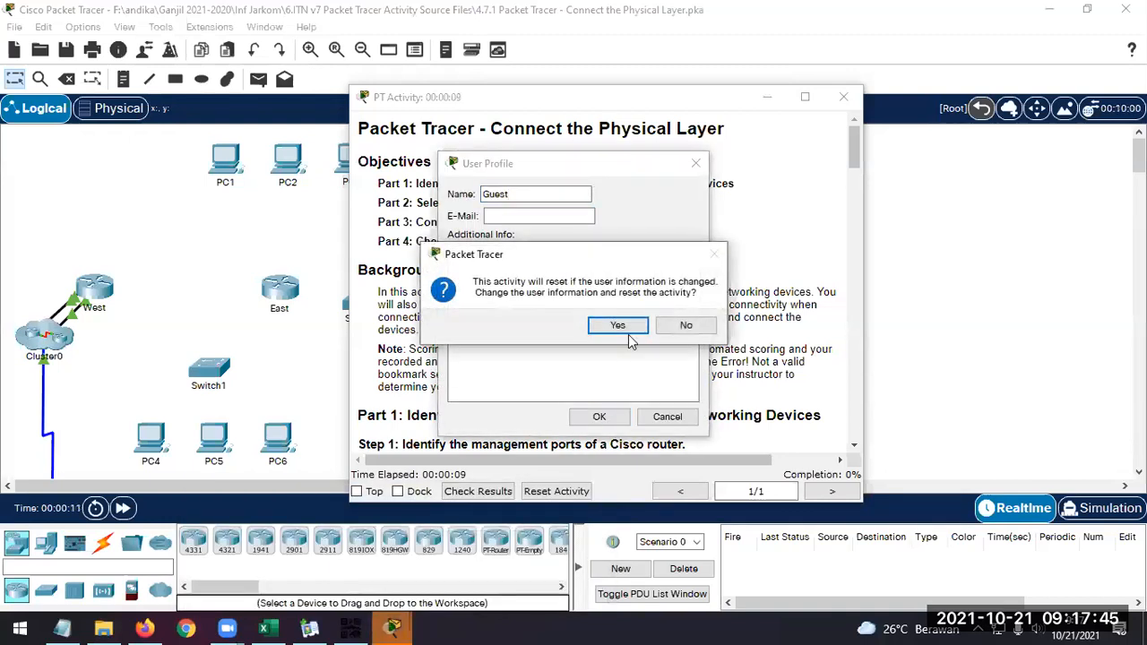
click(618, 325)
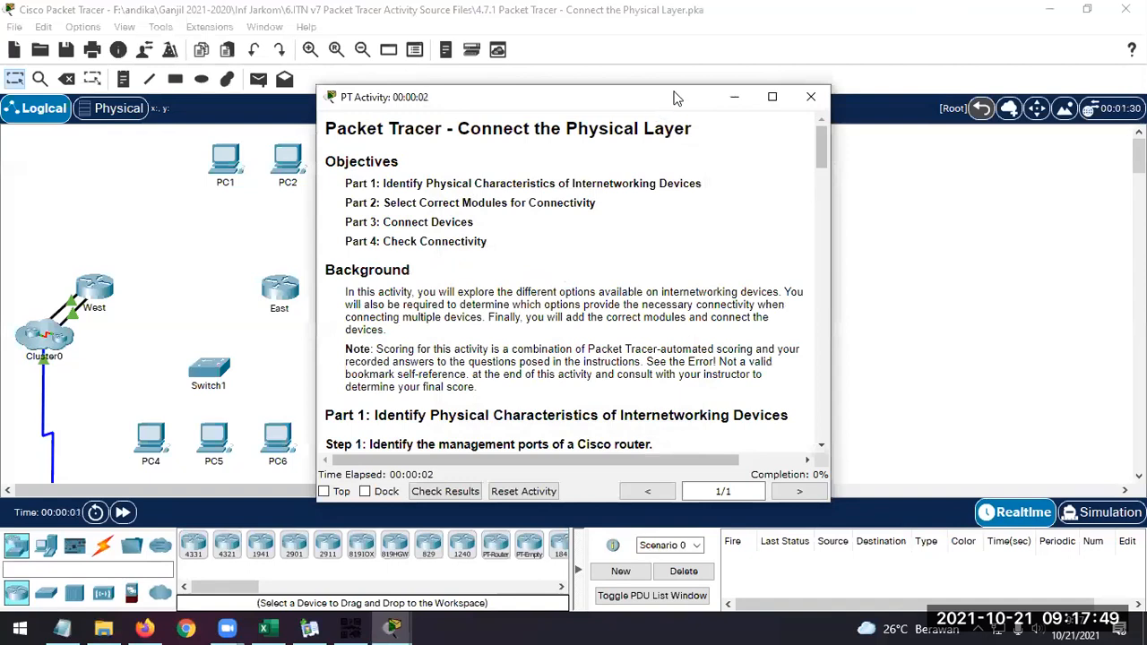
drag(676, 97, 1146, 62)
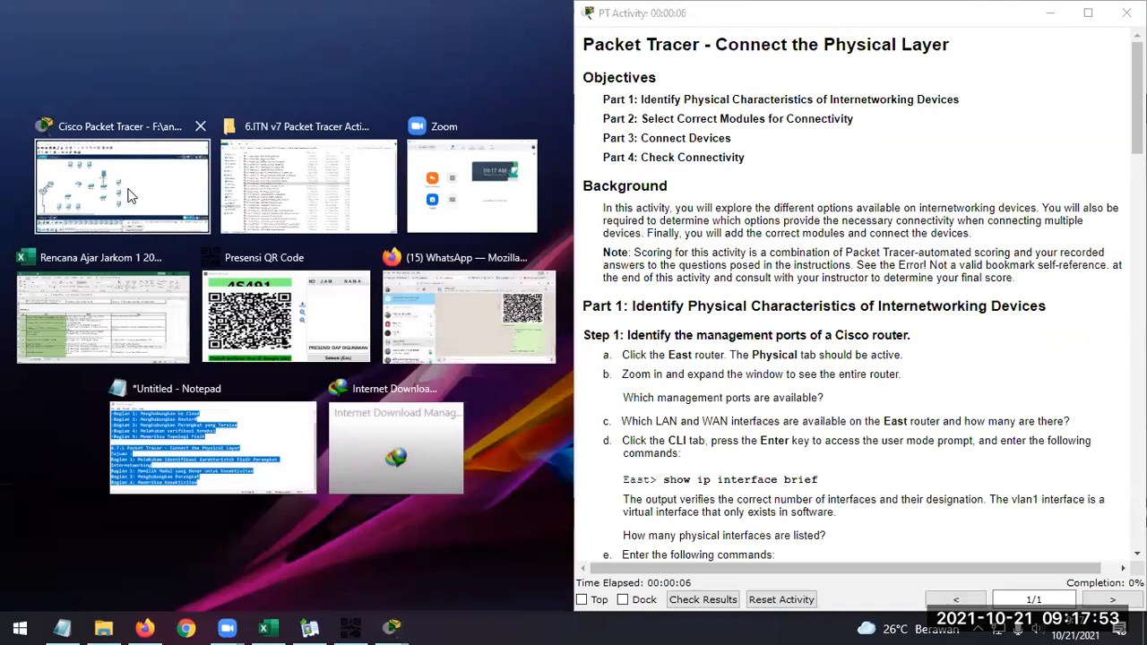
click(180, 198)
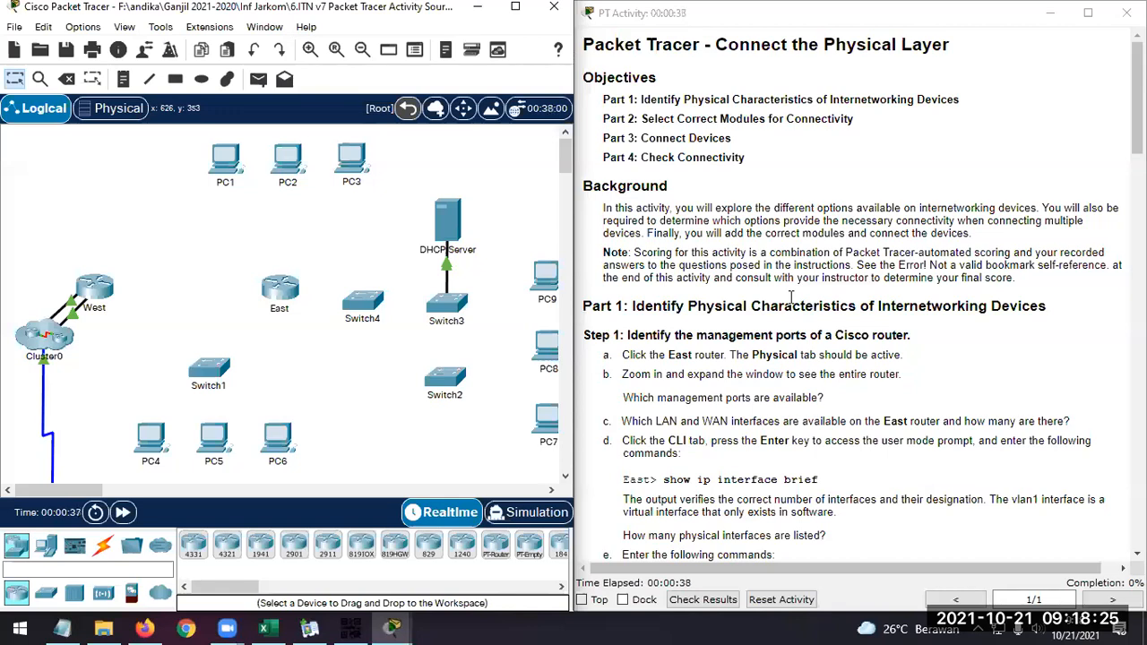
Open the East router's physical view beside the Part 1 instructions and zoom in to examine its ports and slots
scroll(790, 399, down, 3)
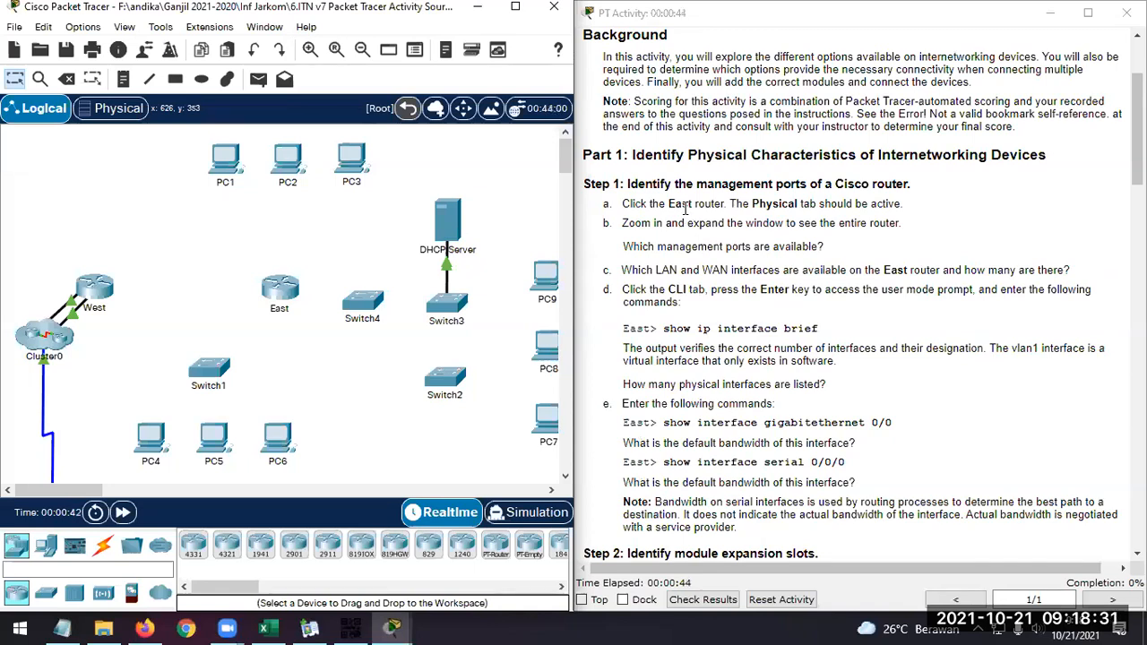
click(282, 293)
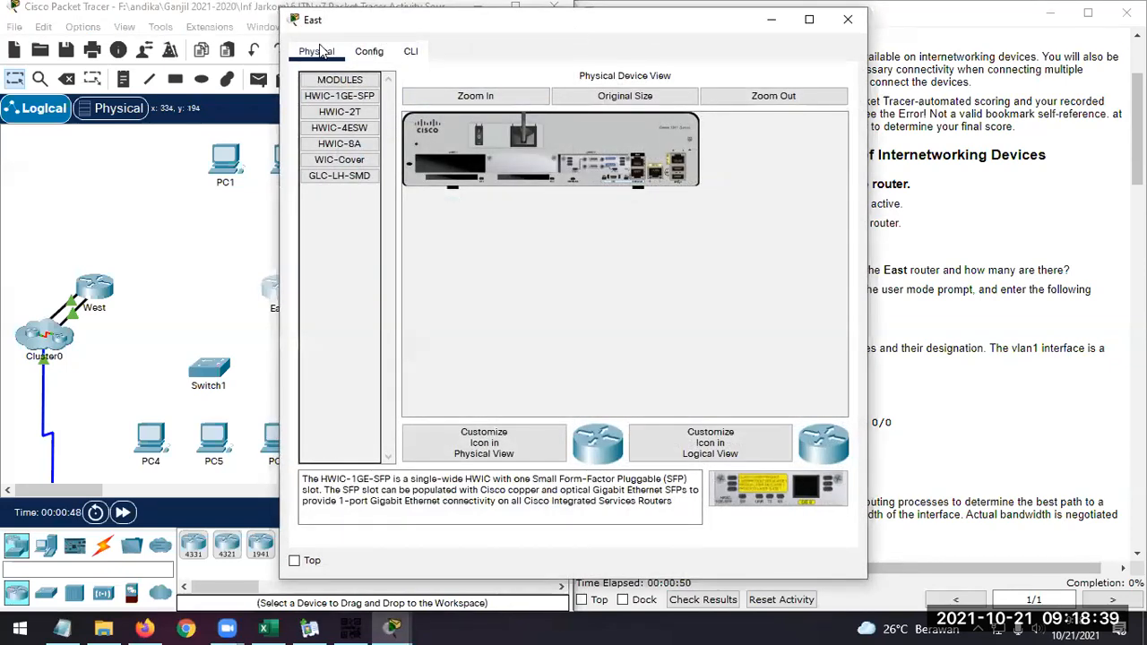
drag(323, 28, 59, 51)
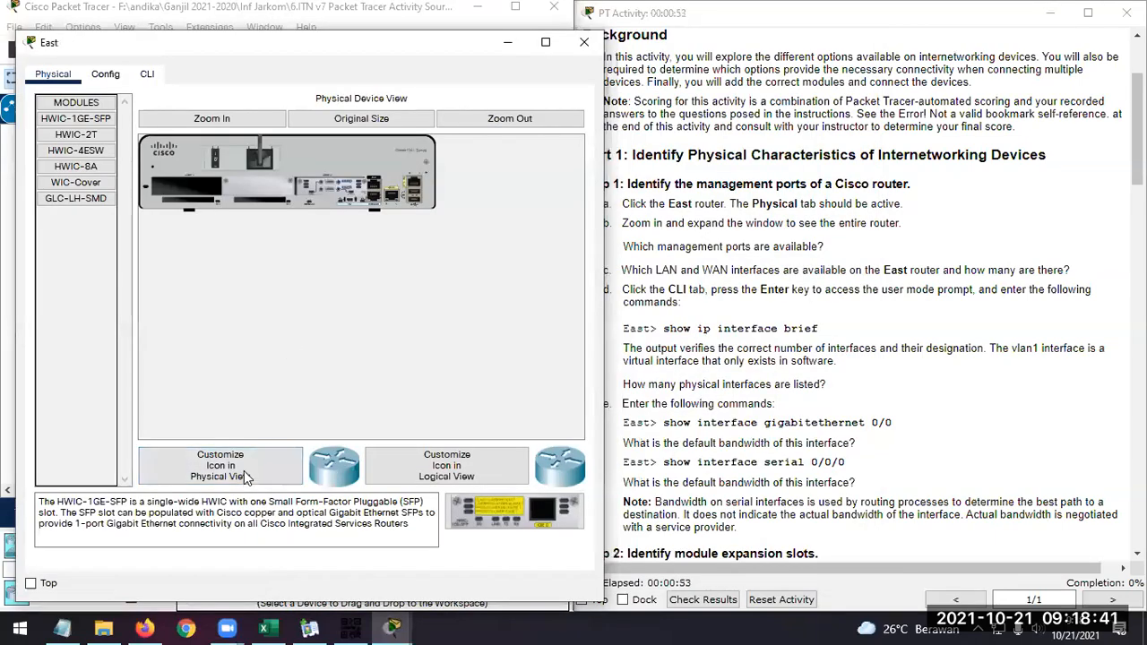
click(215, 121)
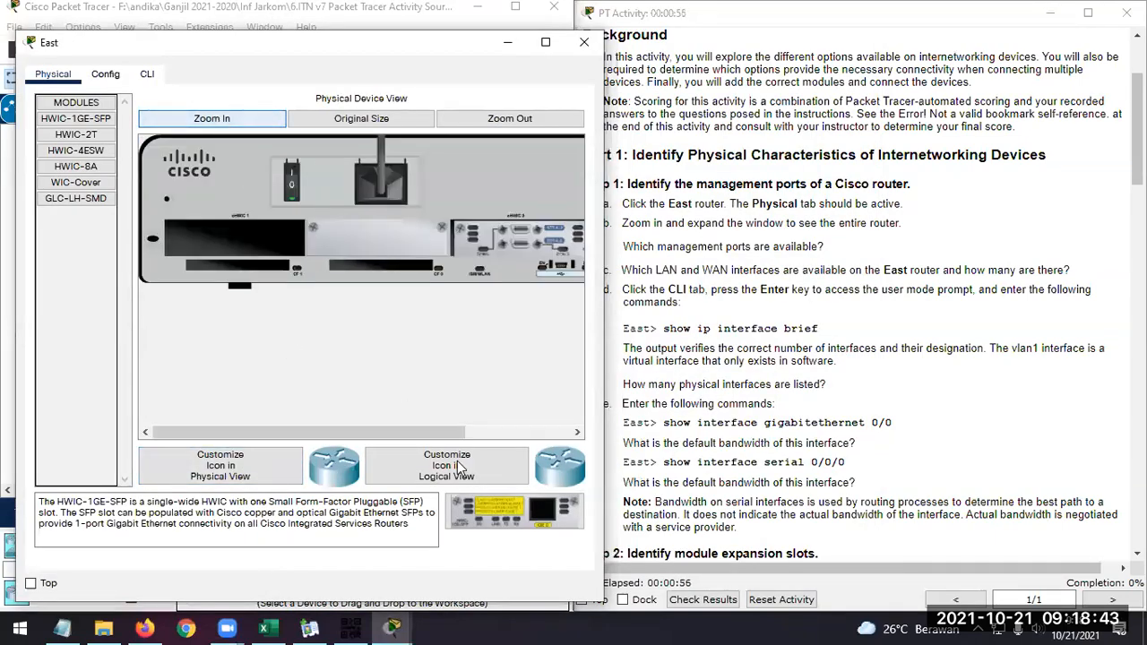
drag(438, 428, 307, 426)
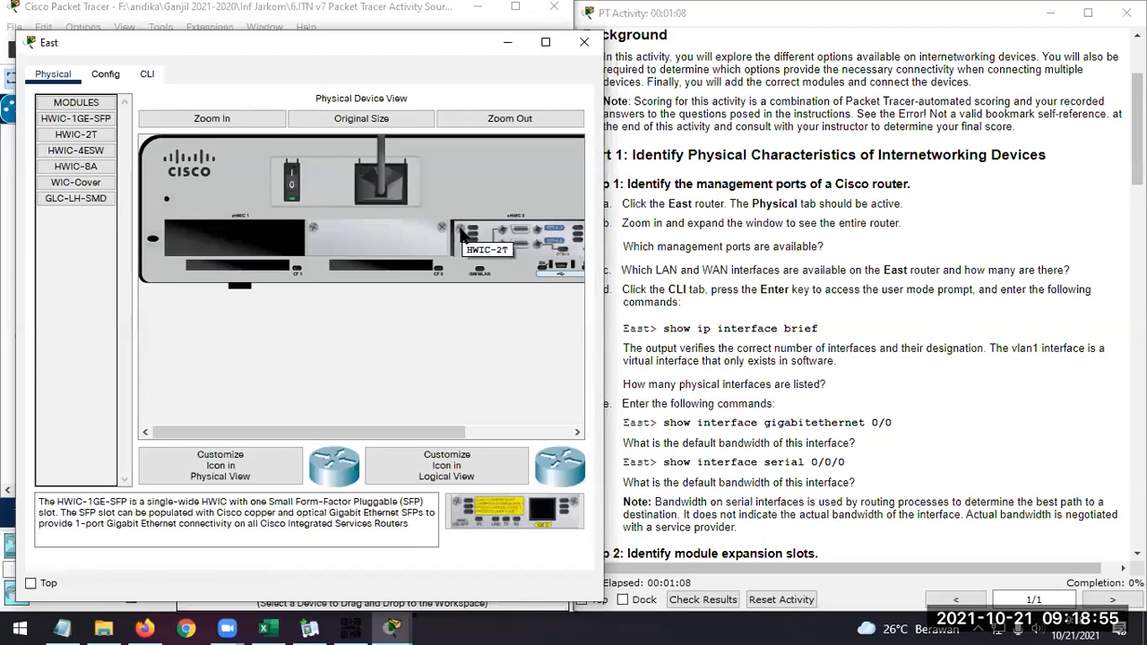
drag(422, 434, 296, 425)
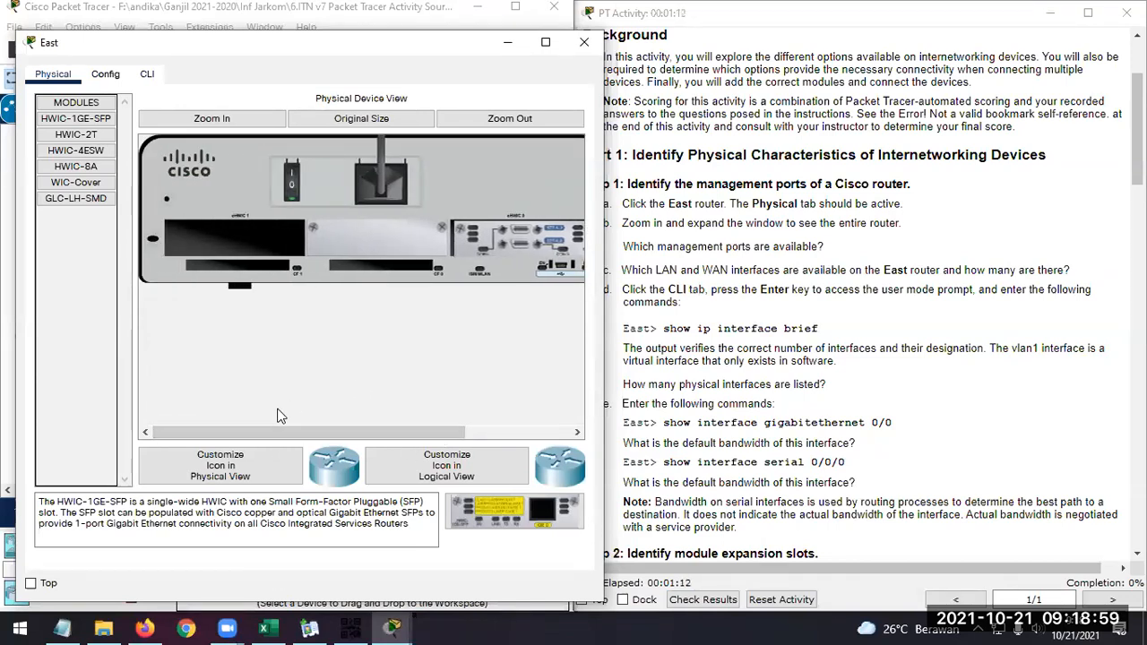
drag(382, 429, 334, 400)
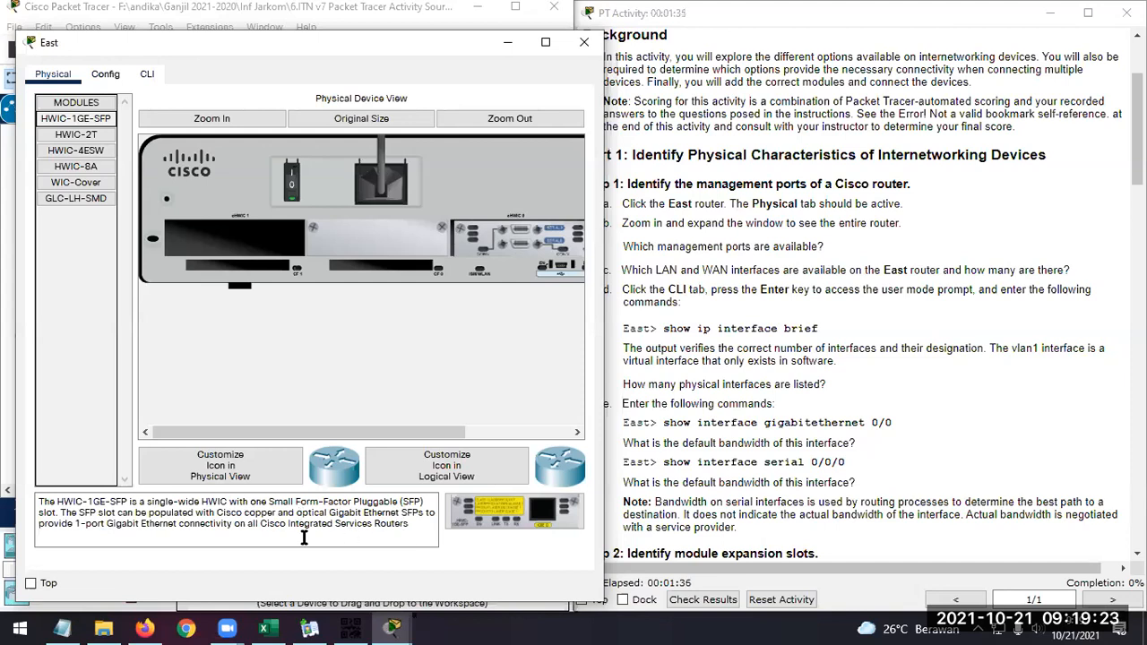
Read the HWIC-2T and HWIC-4ESW module descriptions and compare them with the interfaces on the East router's chassis
click(76, 135)
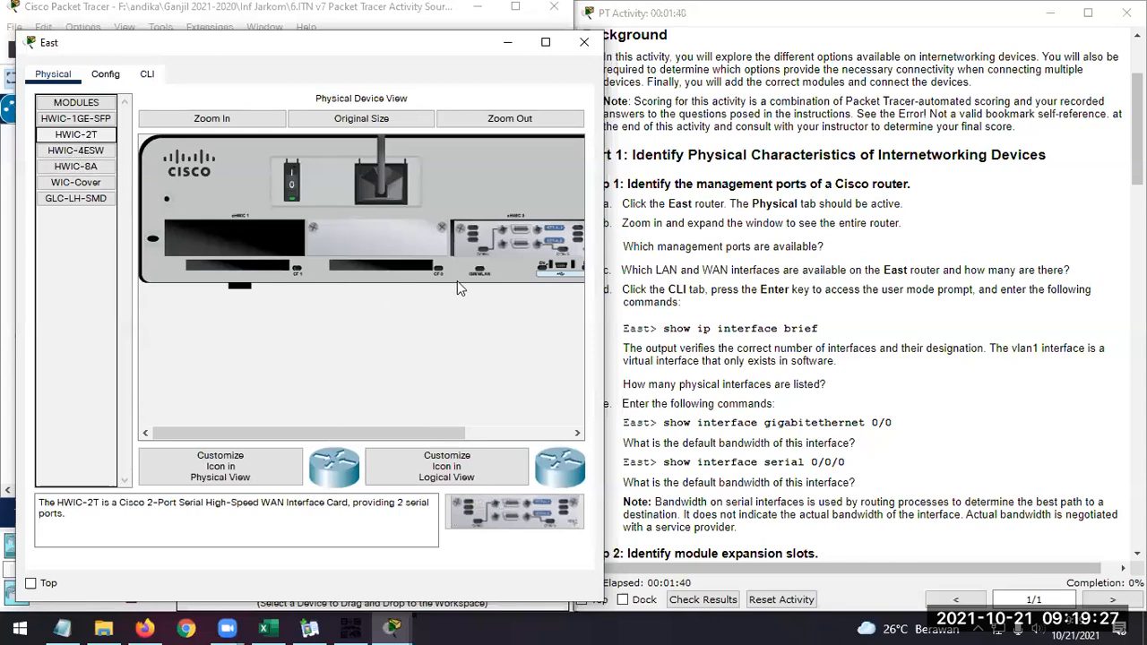
drag(379, 432, 458, 434)
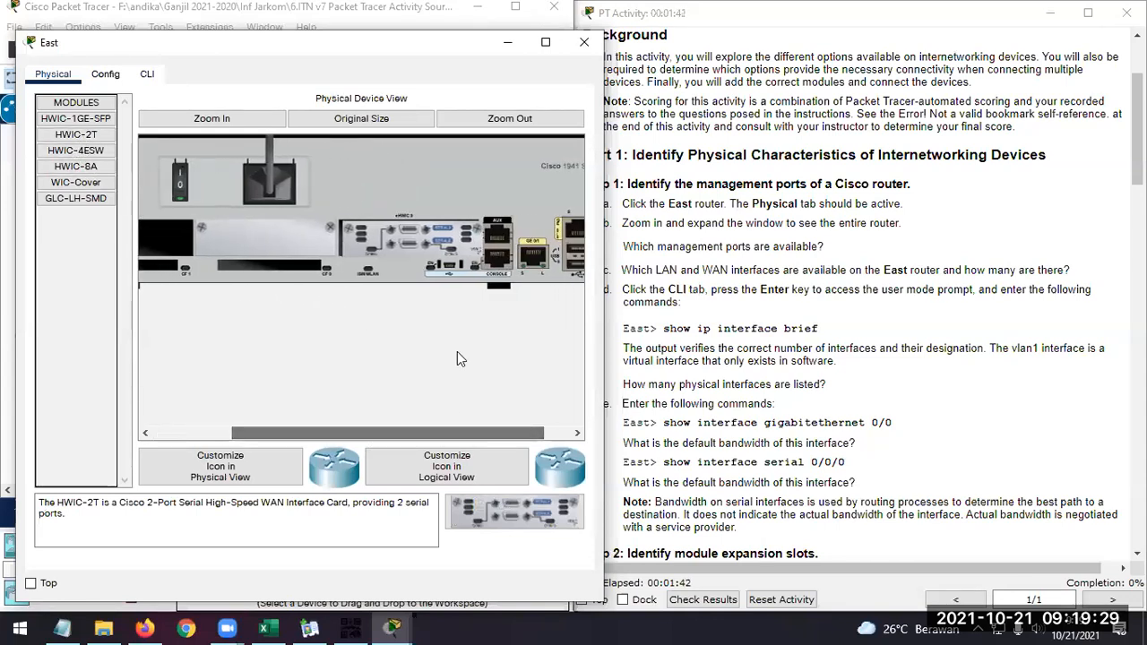
mouse_move(421, 244)
mouse_down()
mouse_move(421, 390)
mouse_move(470, 473)
mouse_move(419, 241)
mouse_up()
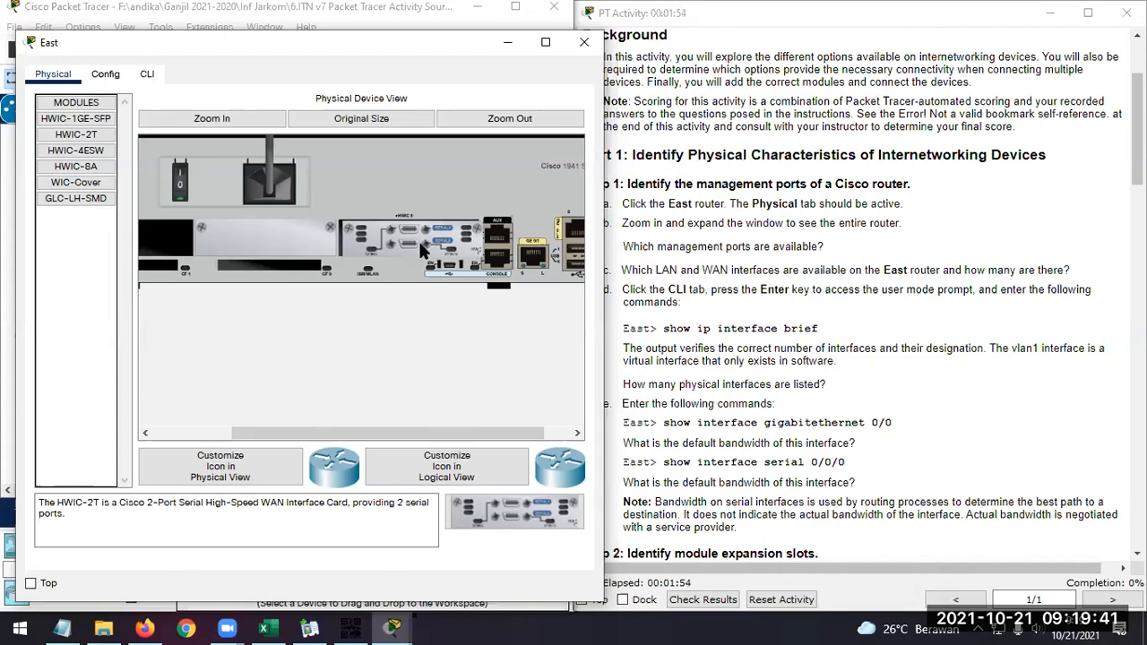
click(69, 152)
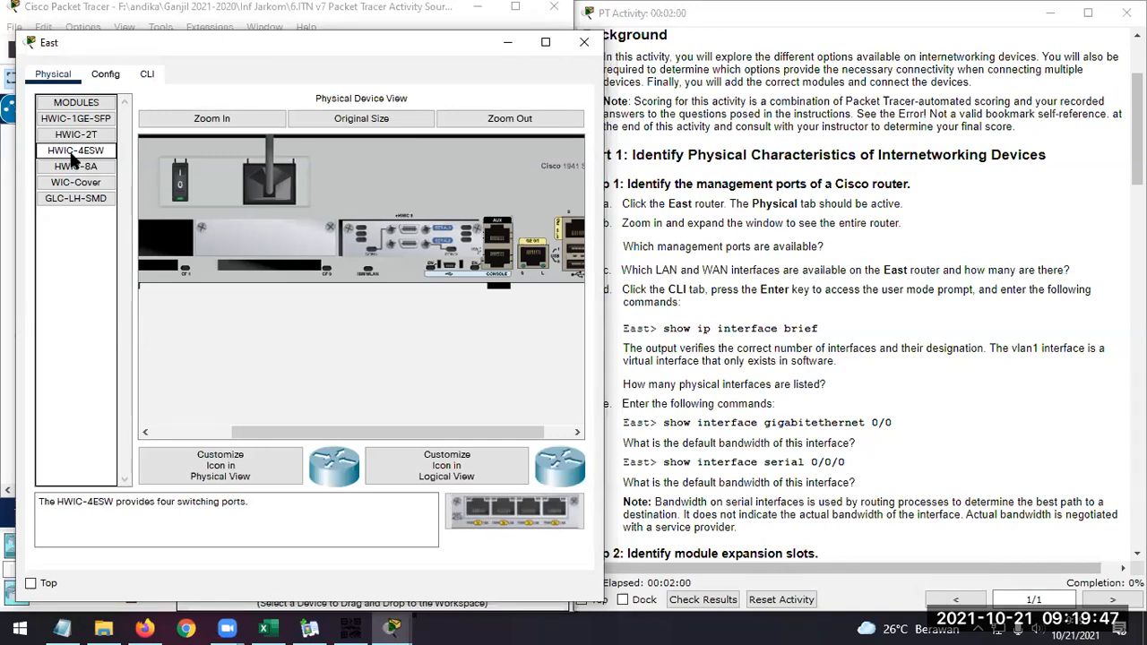
drag(368, 426, 466, 466)
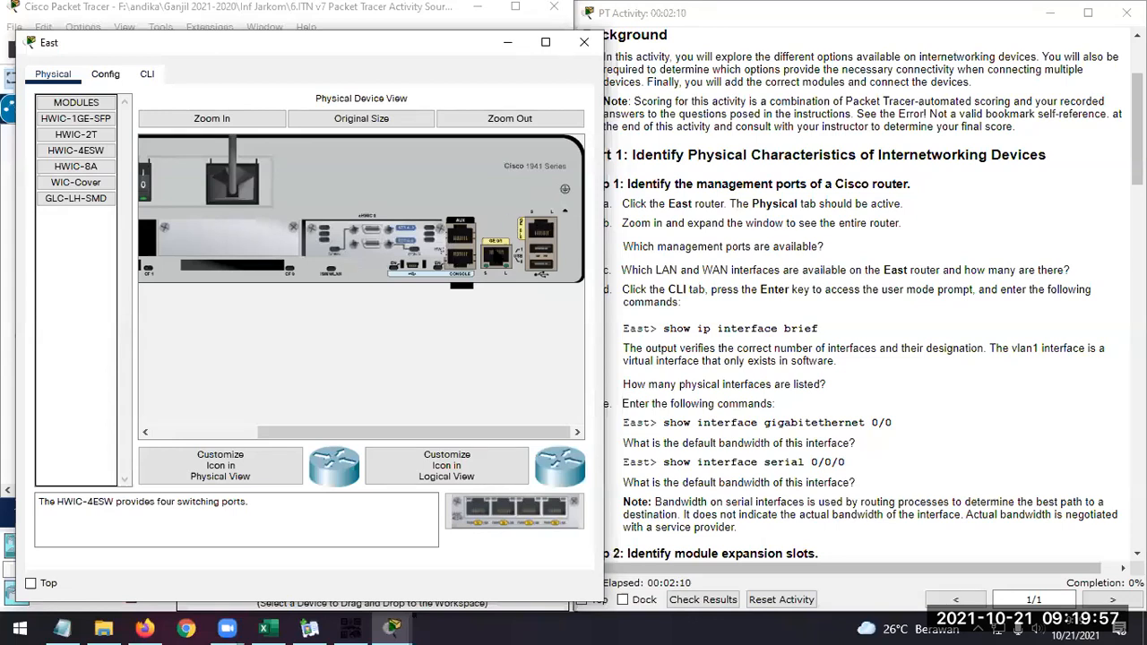
Read the HWIC-8A, WIC-Cover and GLC-LH-SMD descriptions and compare them with the East router's slots and ports
click(77, 168)
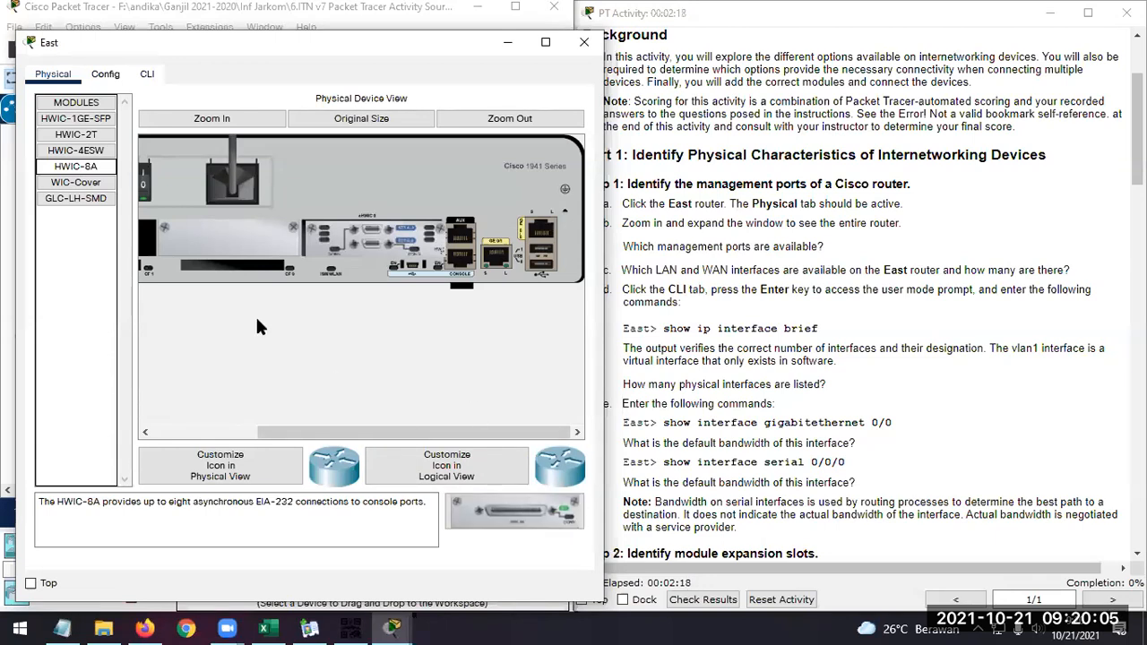
click(88, 183)
drag(483, 430, 378, 430)
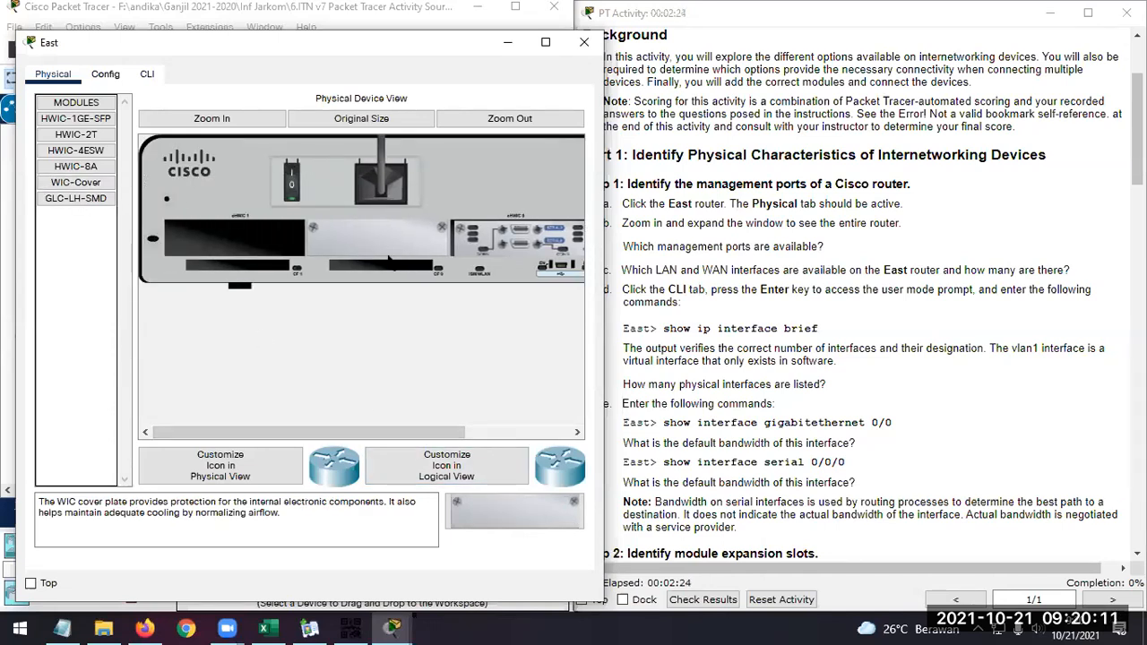
click(77, 199)
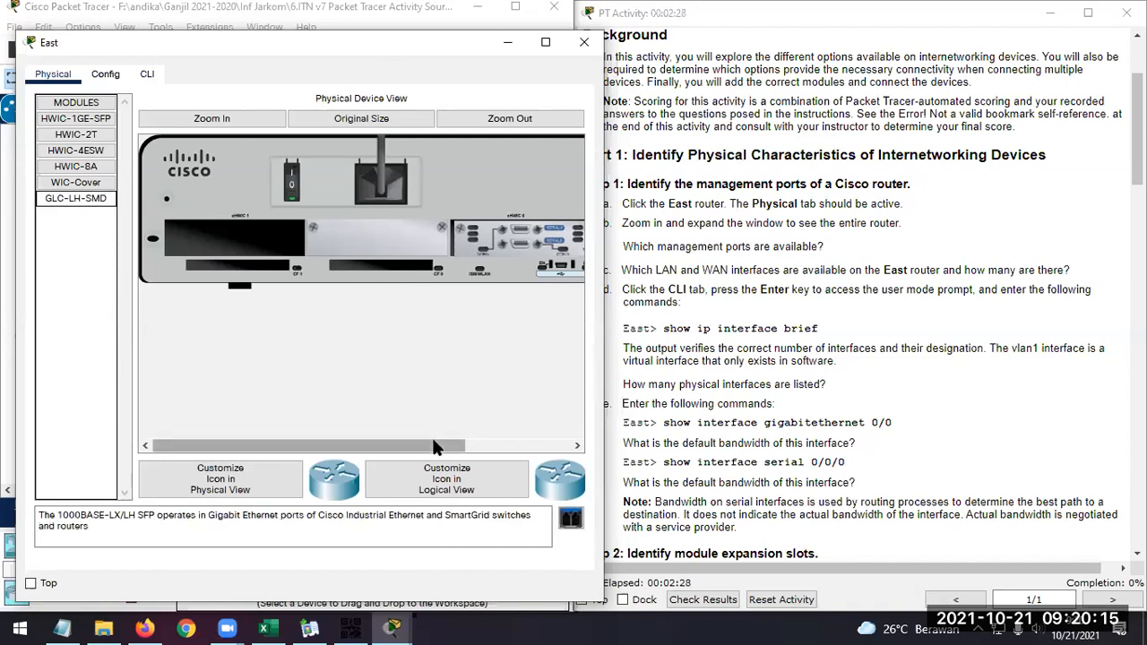
drag(432, 441, 538, 441)
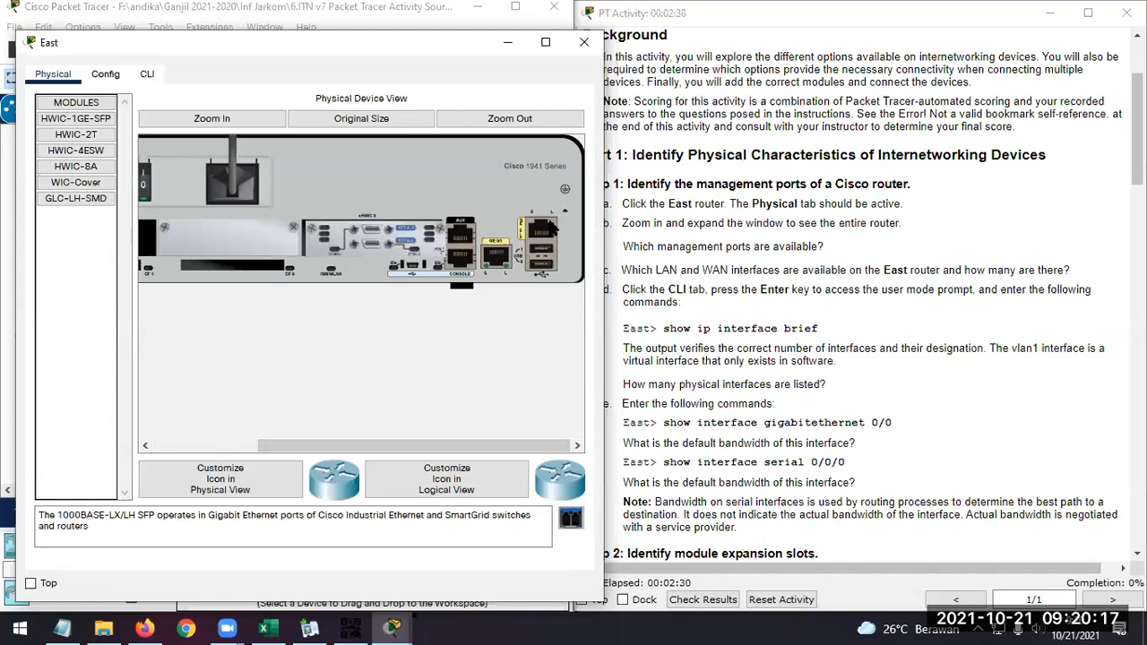
drag(472, 443, 346, 448)
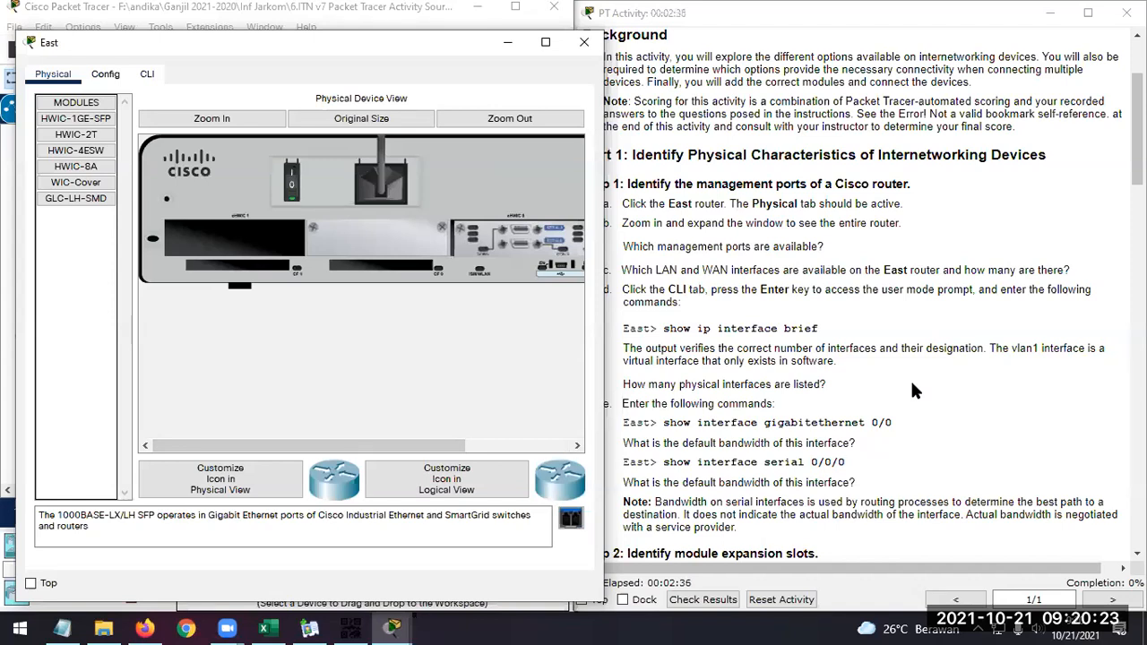
drag(437, 446, 542, 445)
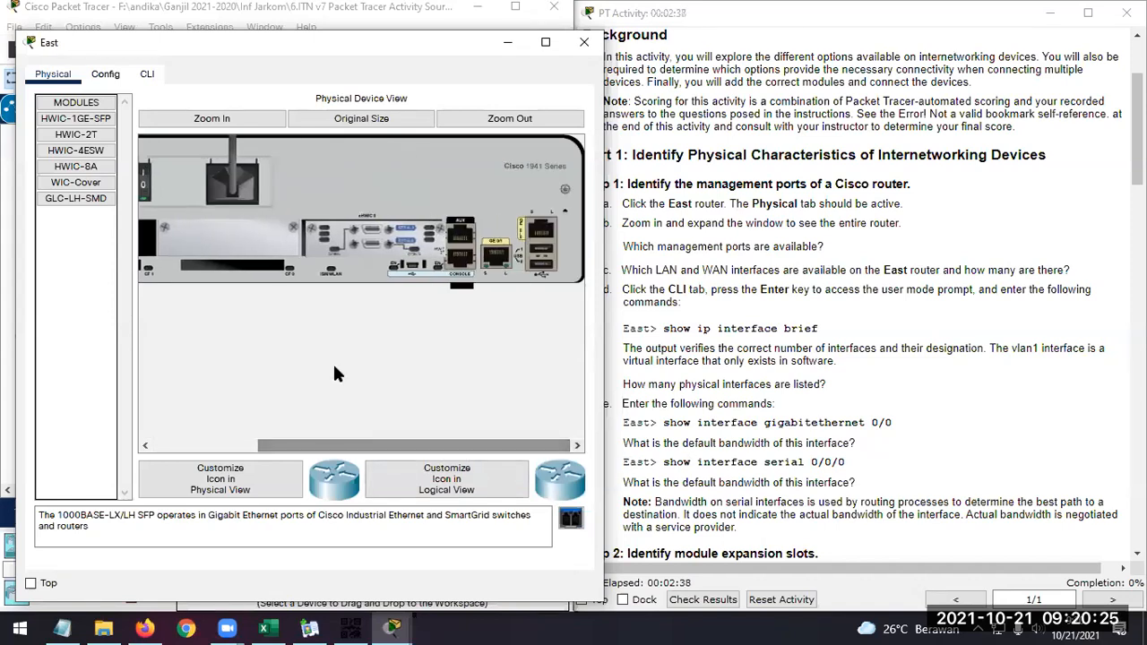
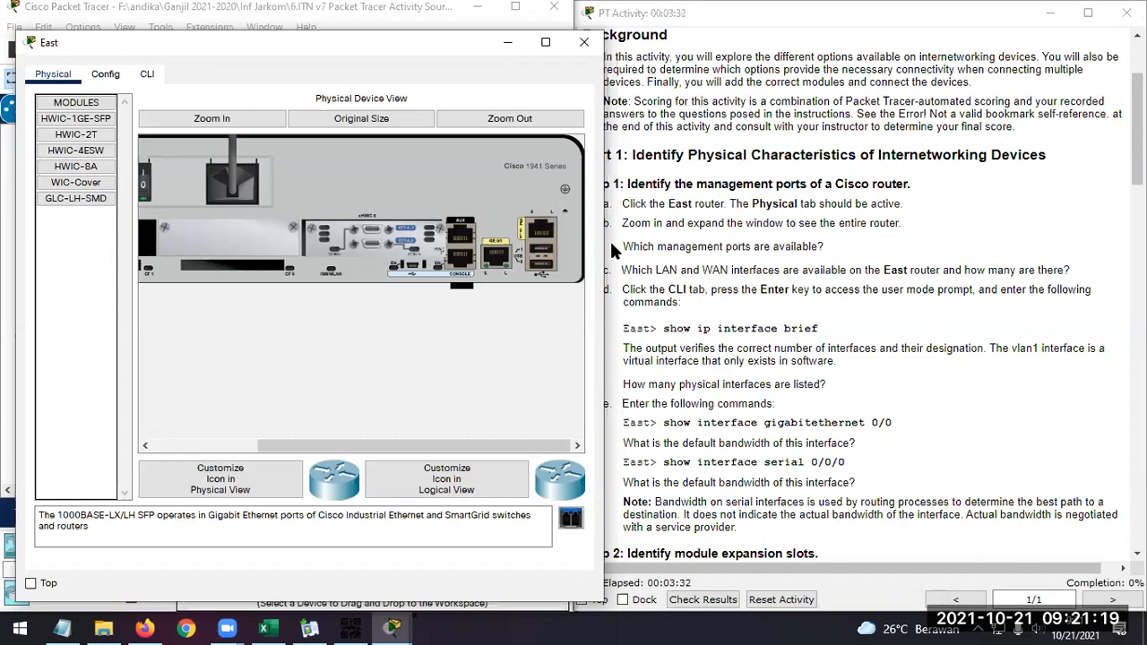
Open the East router's command line, reach the user prompt and run "sh ip interface brief"
mouse_move(529, 443)
mouse_down()
mouse_move(425, 454)
mouse_move(523, 454)
mouse_up()
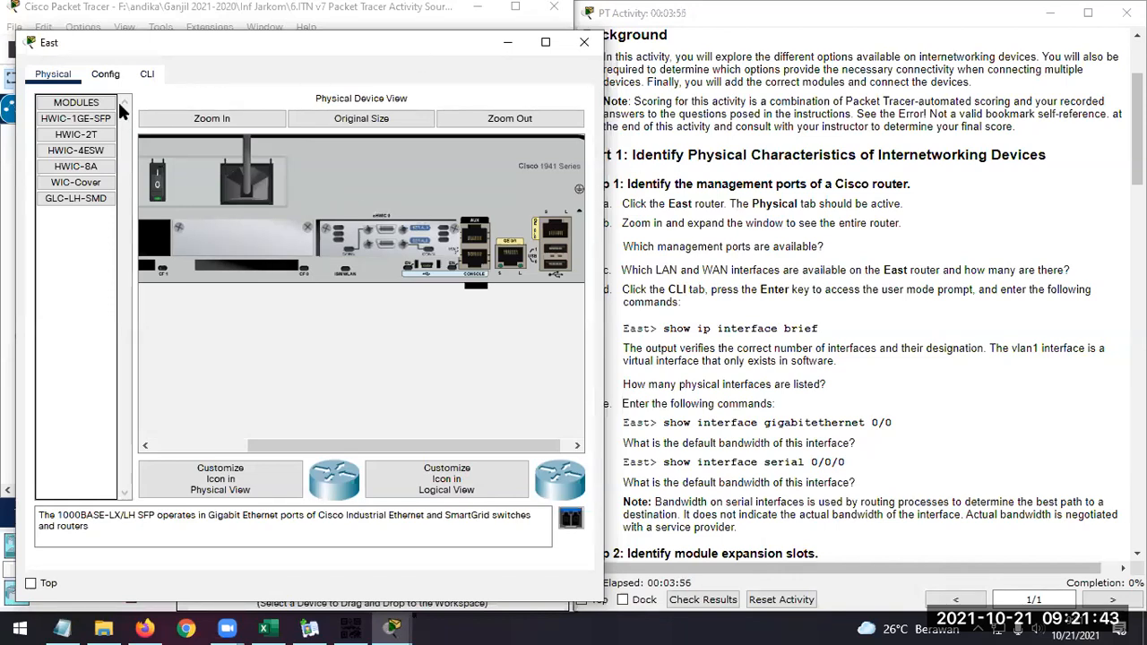
click(147, 73)
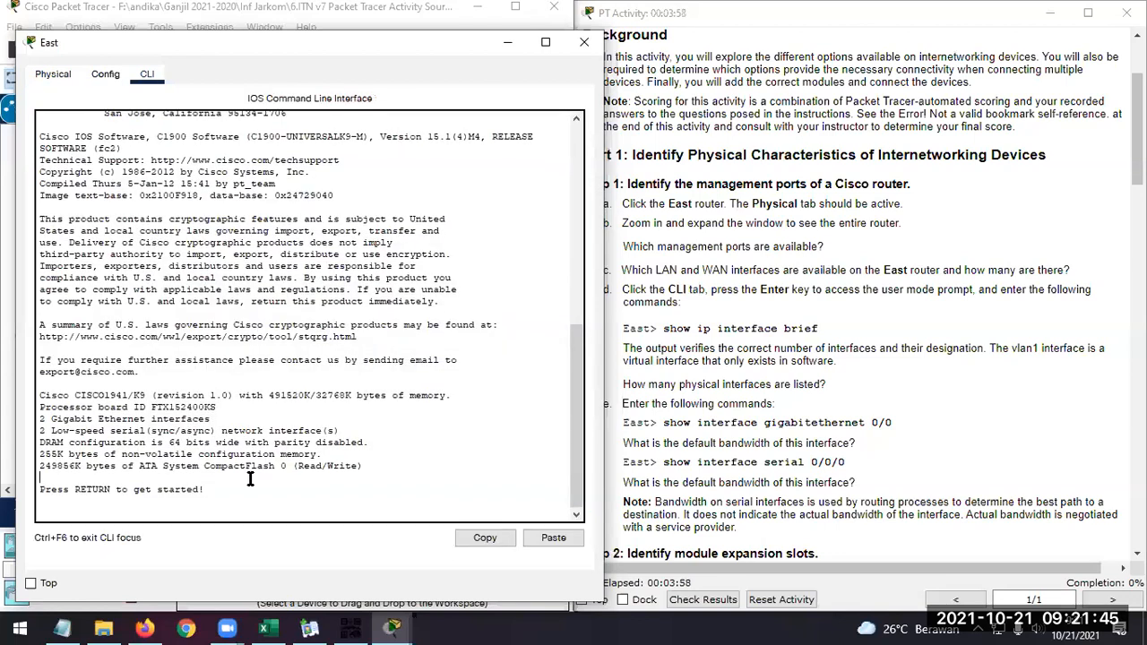
key(Return)
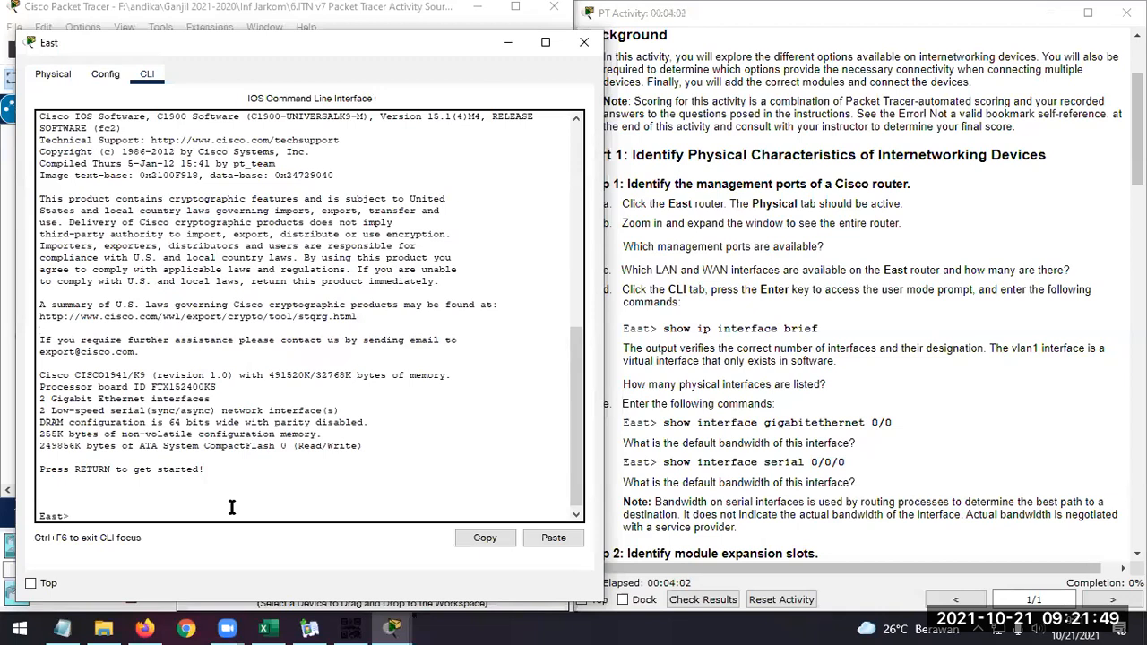
text(sh ip inte)
key(Tab)
text(brie)
key(Tab)
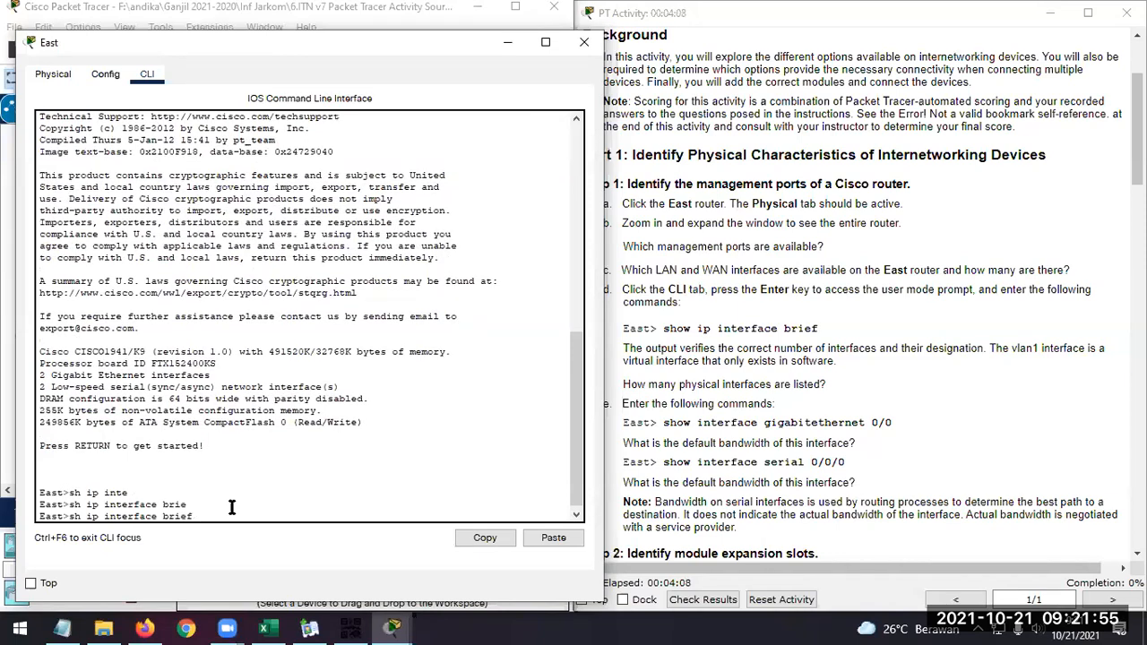
key(Return)
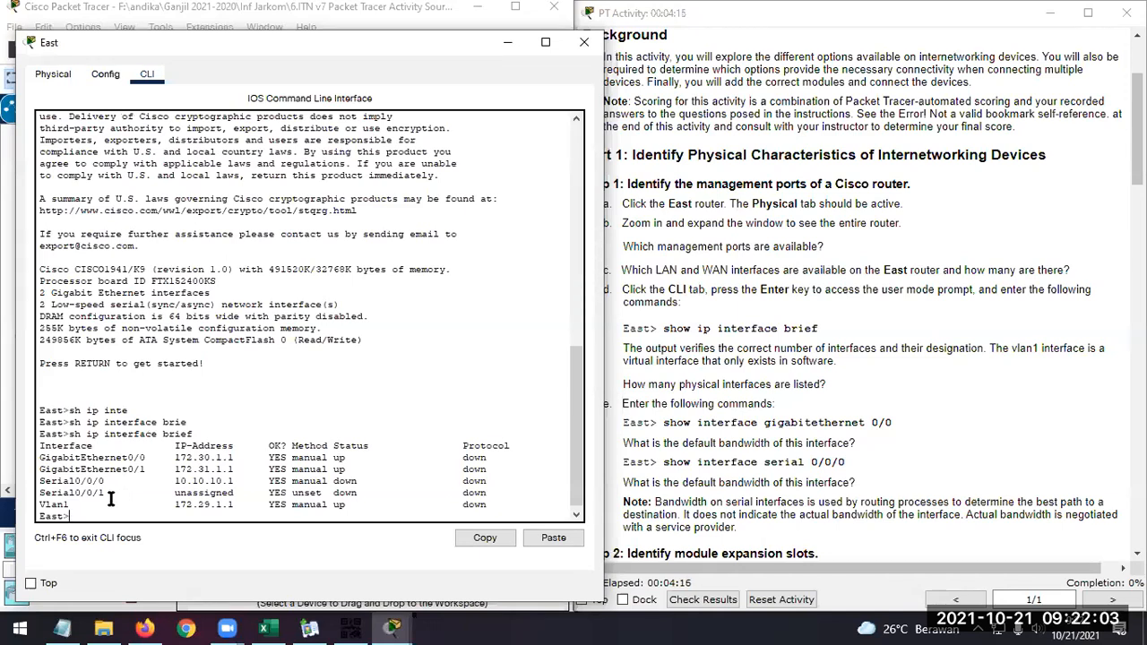
Magnify the East router's interface summary and compare the physical GigabitEthernet and Serial interfaces with the virtual Vlan1 interface
key(super+plus)
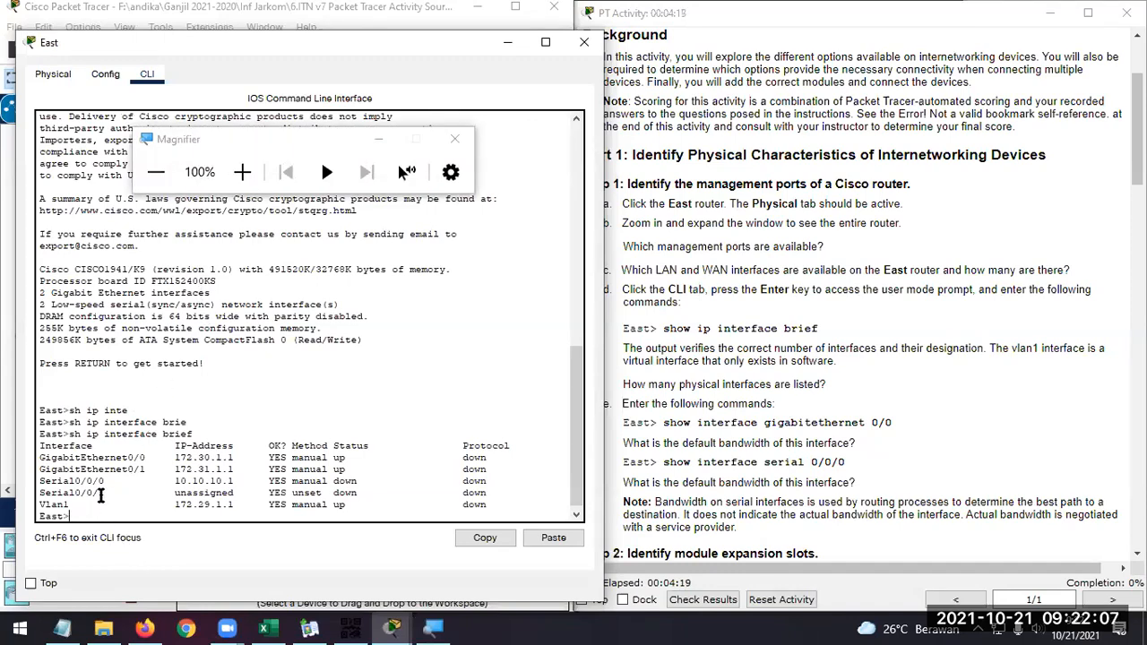
key(super+plus)
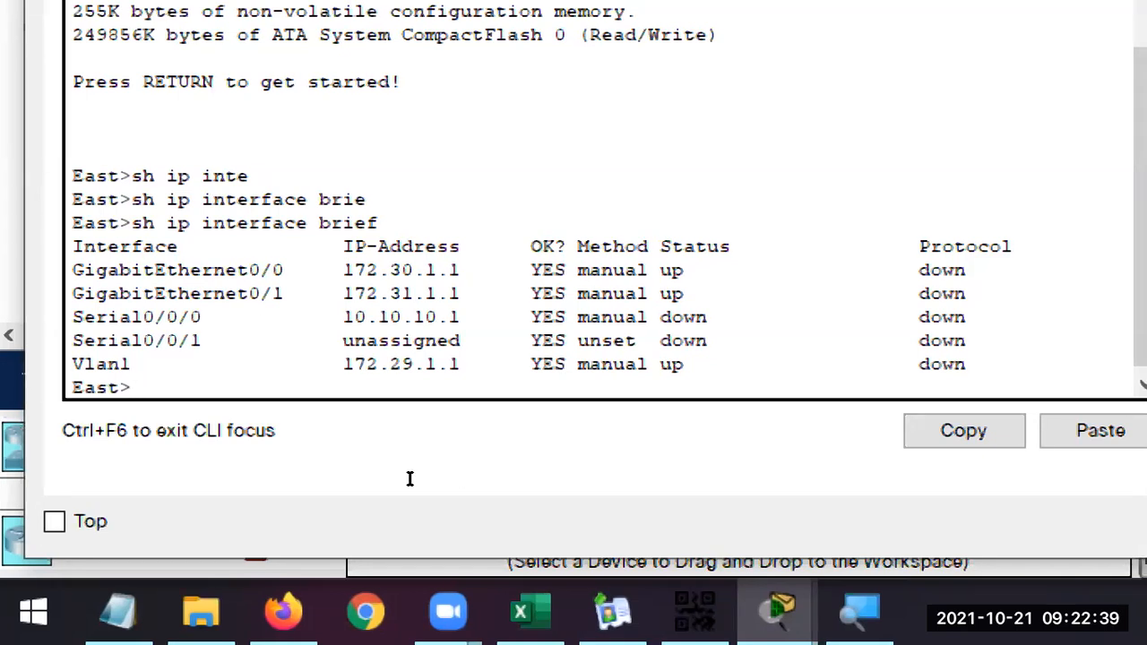
mouse_move(202, 339)
mouse_down()
mouse_move(96, 321)
mouse_move(73, 294)
mouse_move(74, 269)
mouse_up()
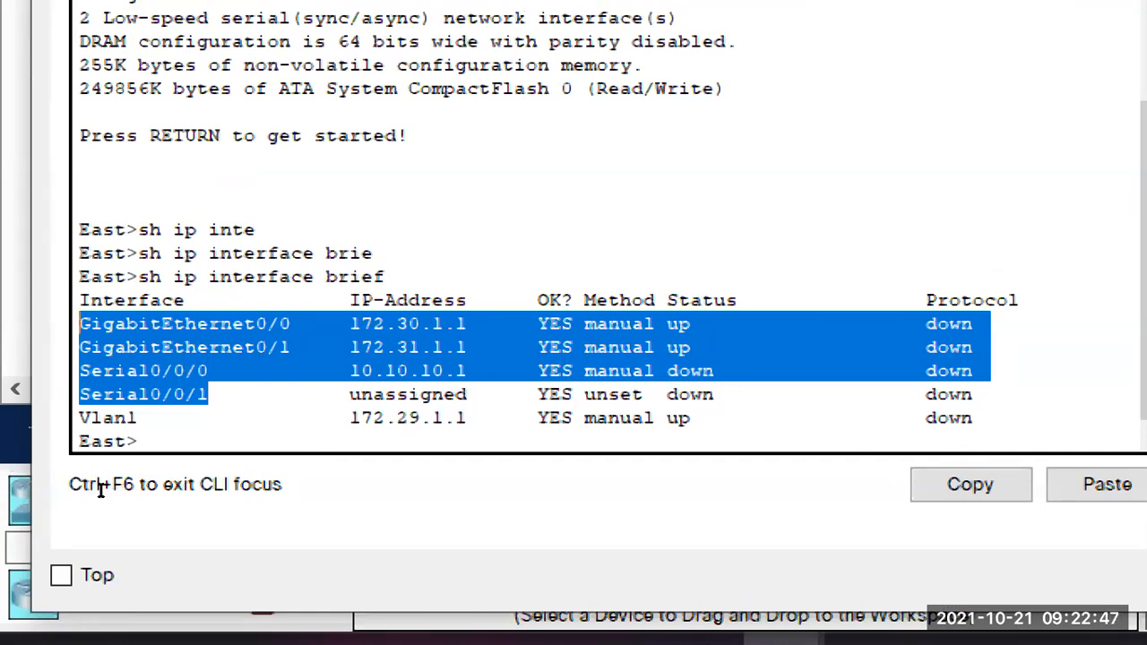
click(106, 488)
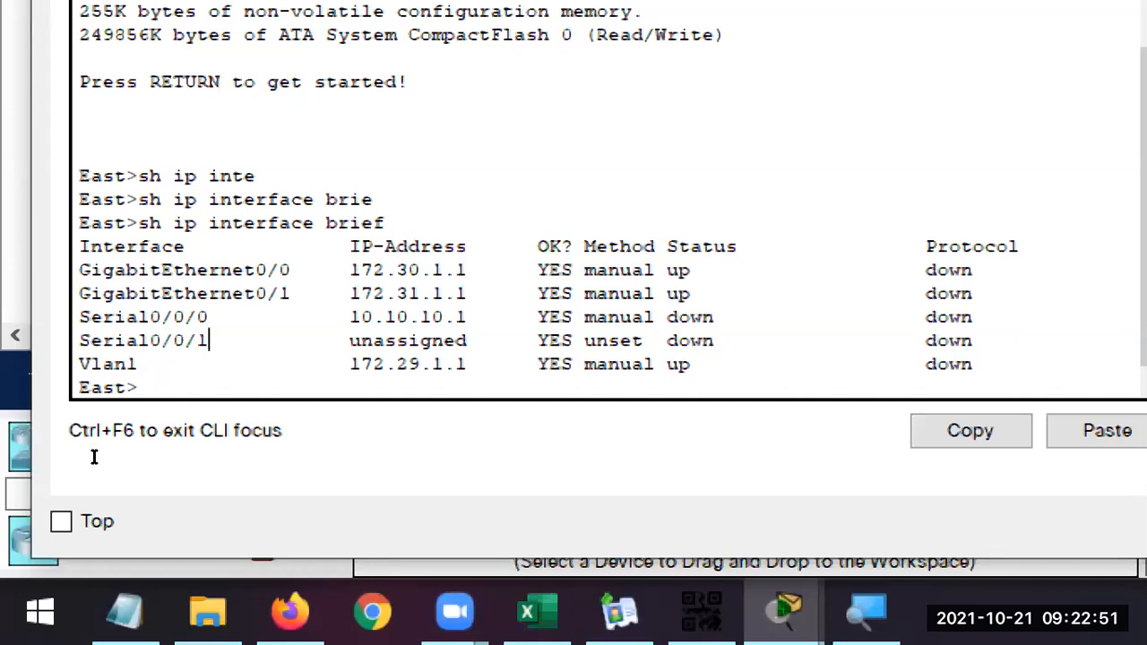
click(75, 504)
click(69, 505)
drag(57, 506, 40, 506)
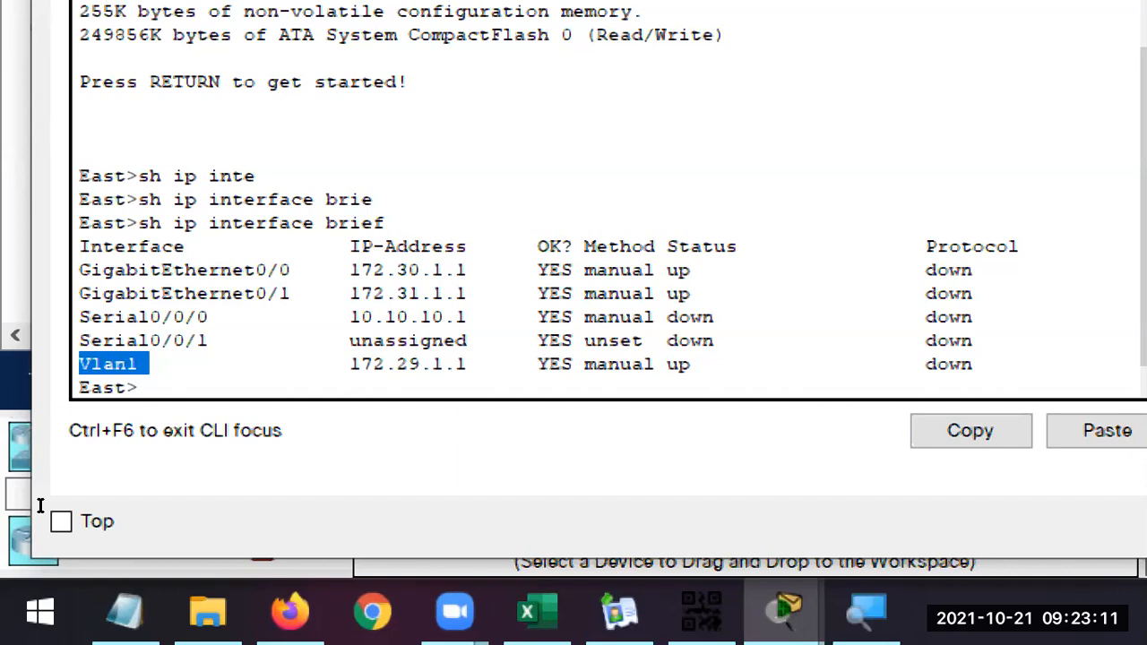
click(280, 294)
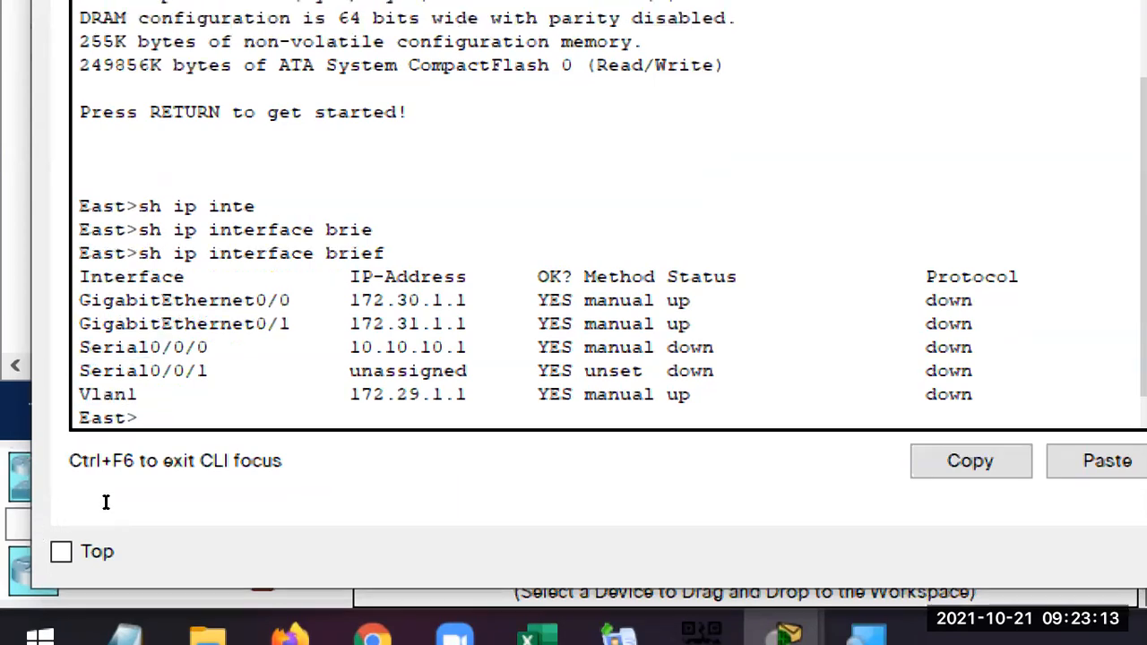
drag(208, 340, 138, 341)
drag(55, 484, 39, 459)
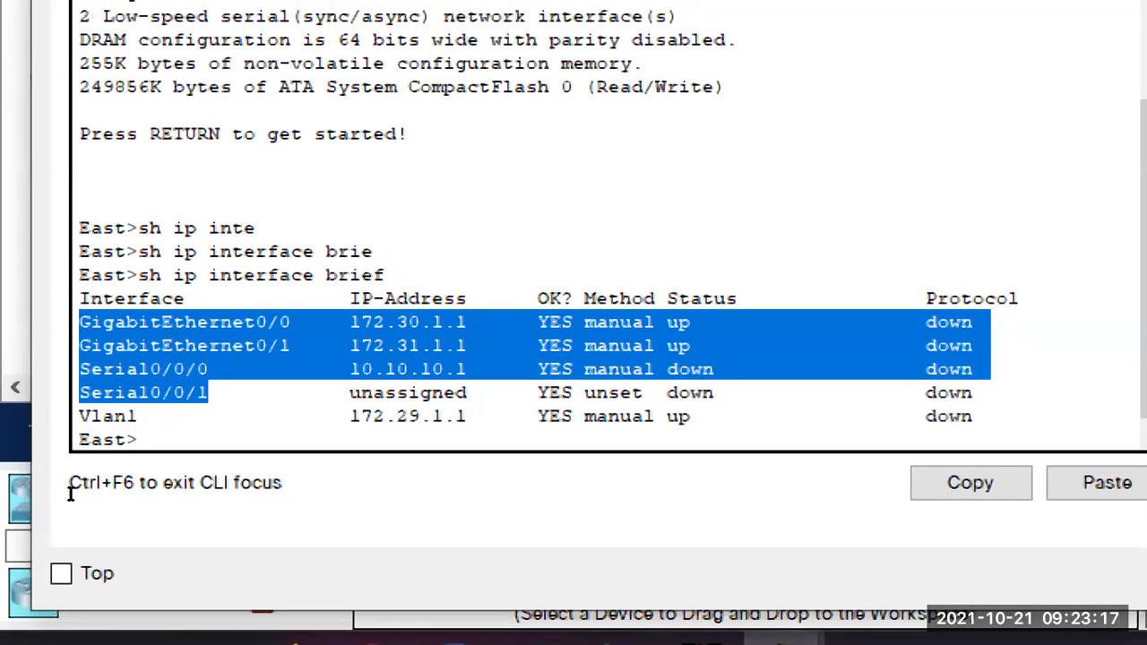
click(139, 417)
drag(70, 498, 41, 499)
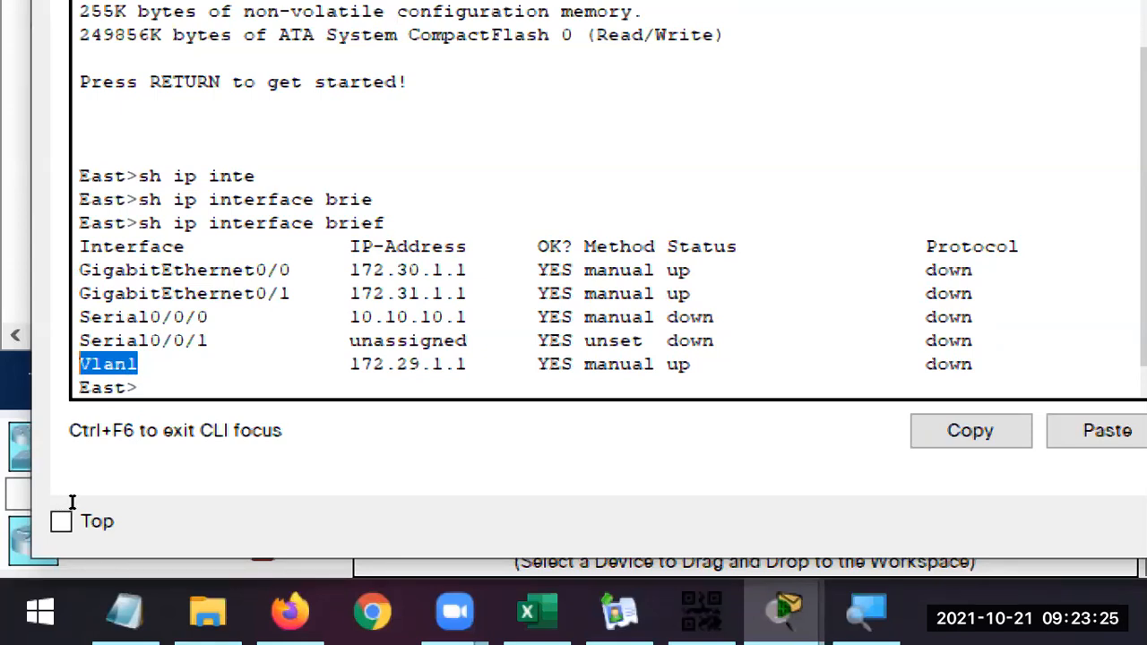
drag(221, 340, 150, 339)
drag(60, 484, 33, 456)
drag(69, 503, 38, 502)
click(93, 492)
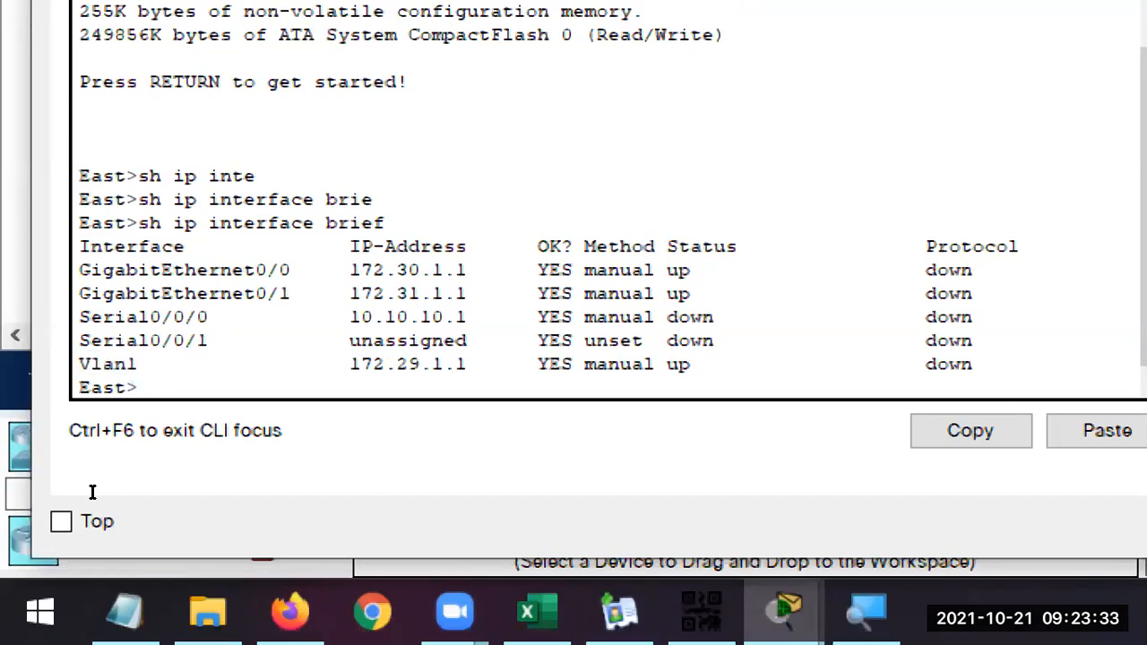
drag(76, 511, 31, 509)
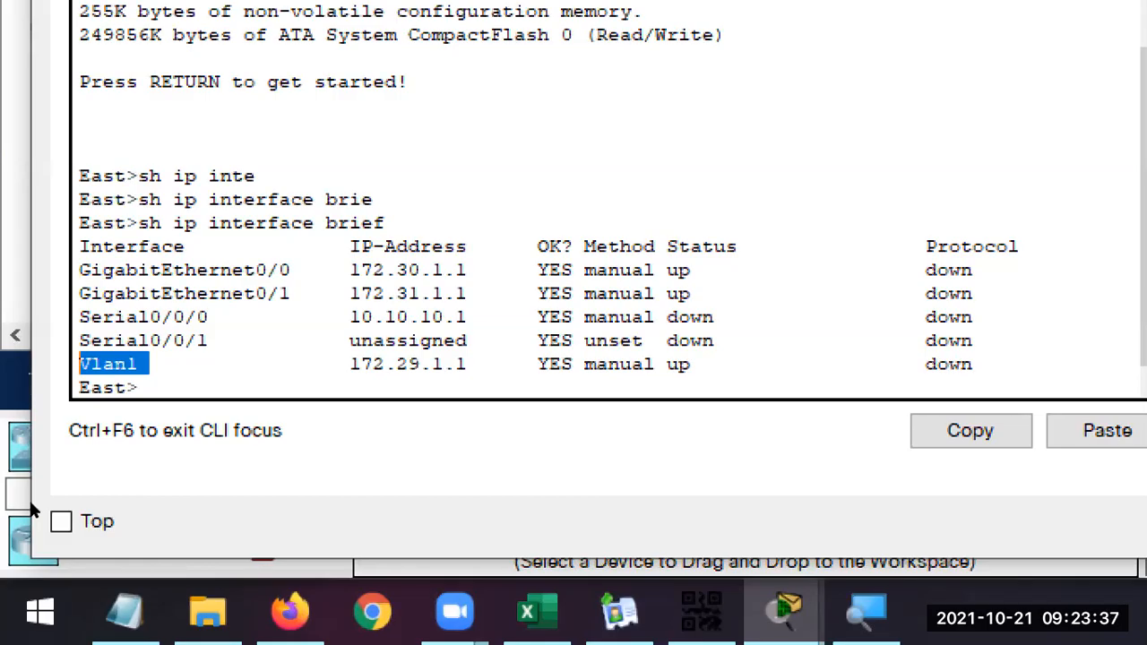
key(super+minus)
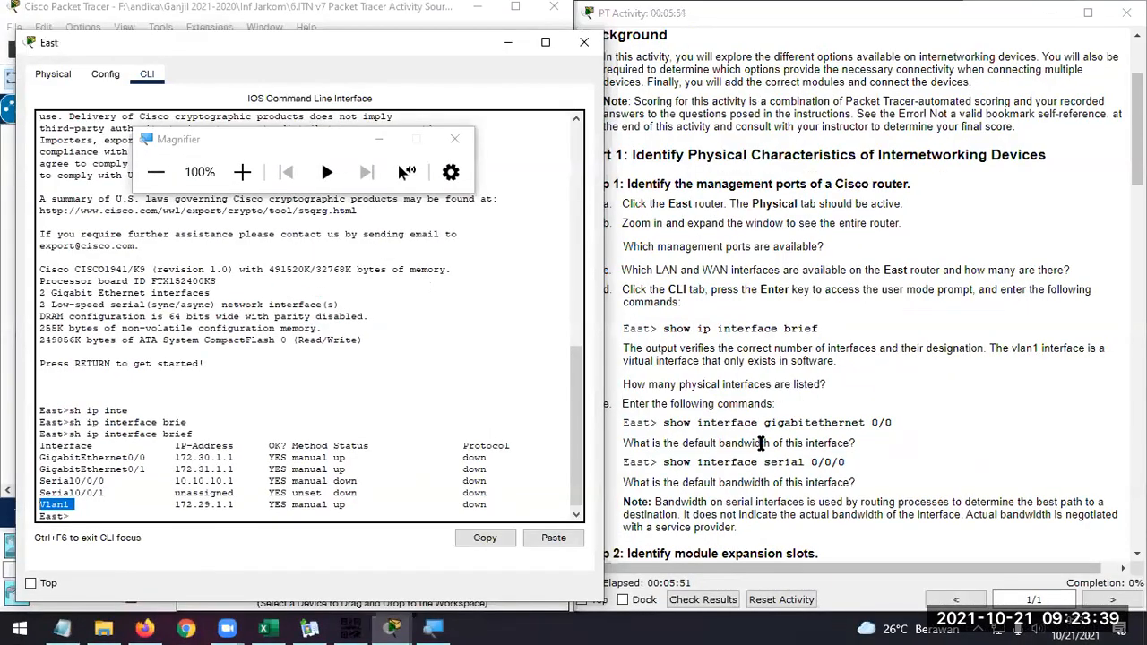
Check step e of the instructions and run "sh int g0/0" on the East router
click(763, 443)
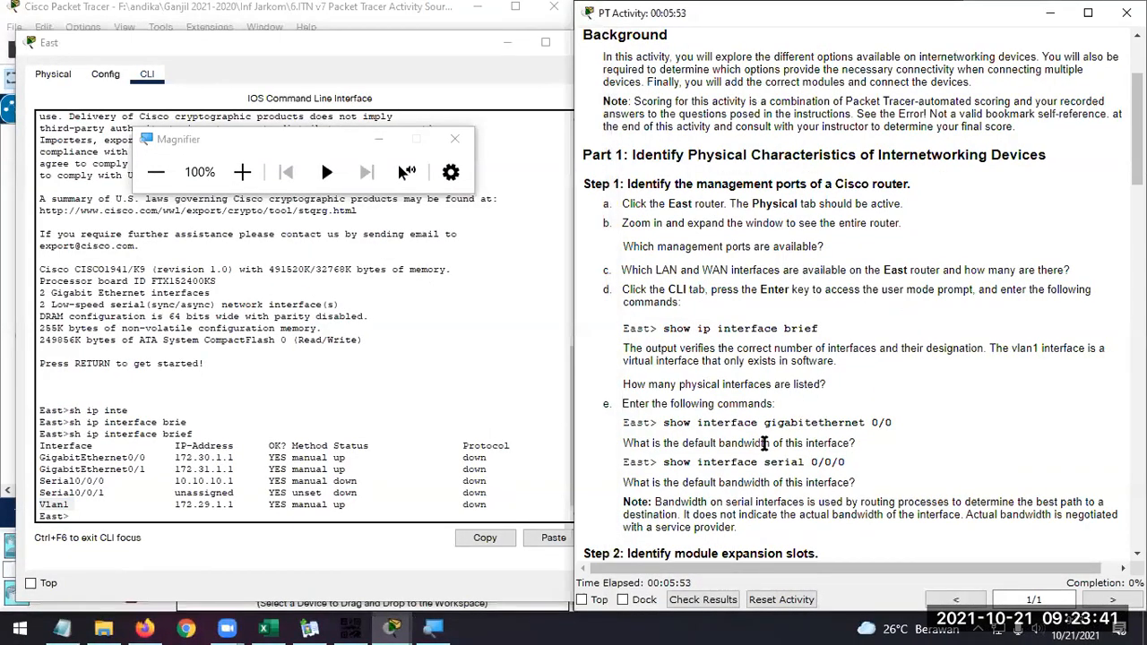
scroll(763, 443, down, 1)
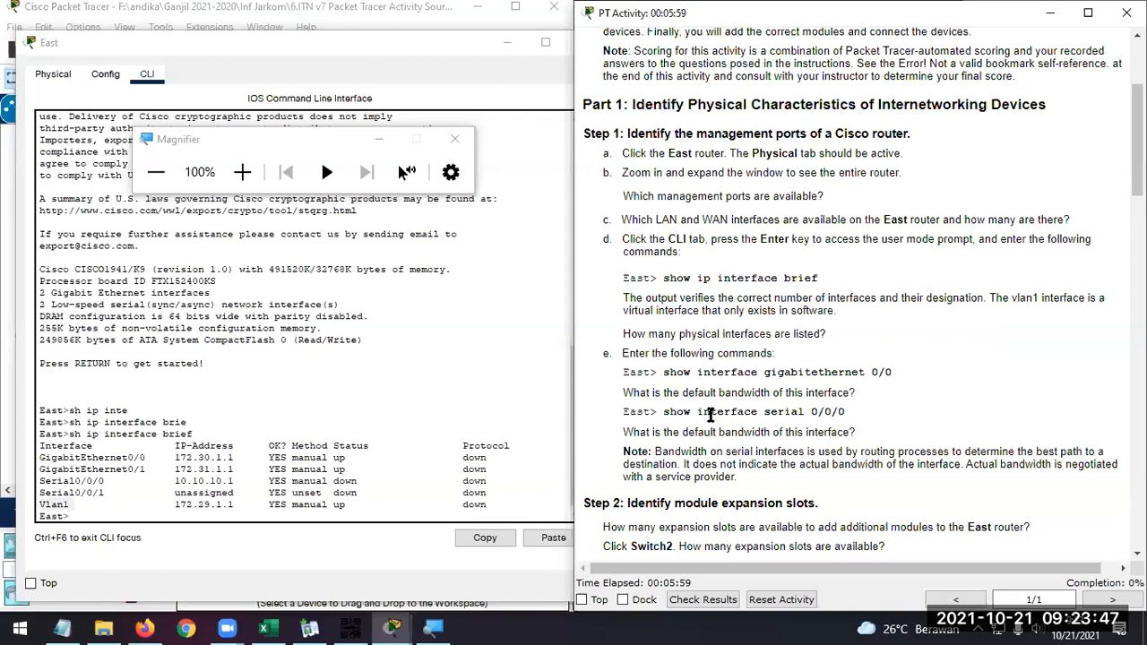
click(359, 511)
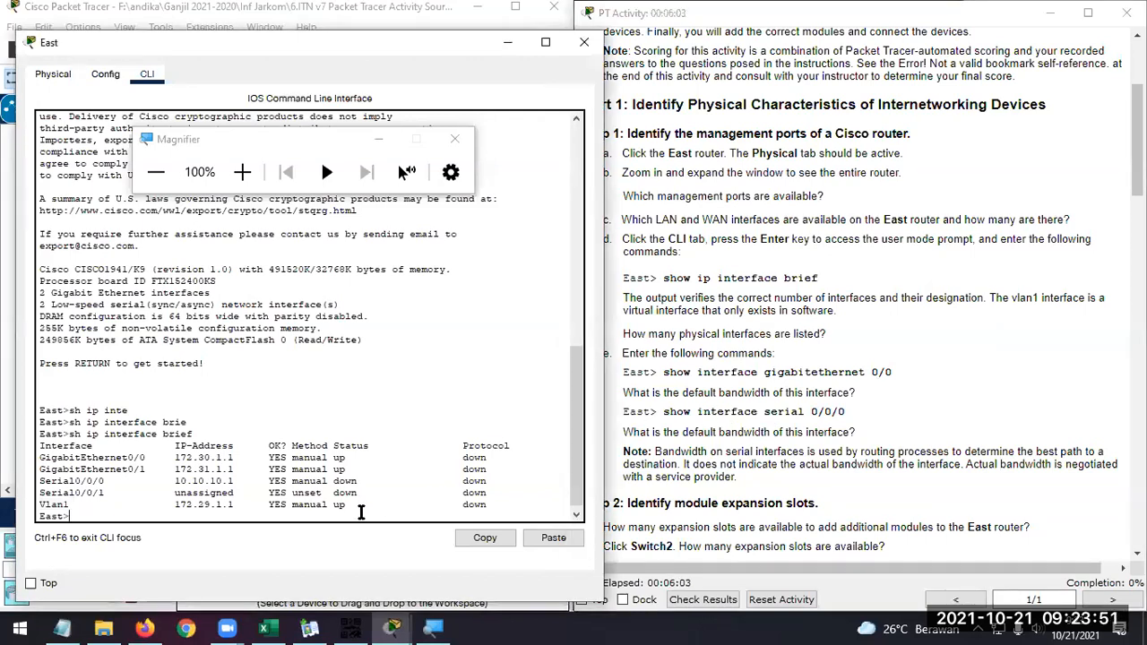
click(662, 372)
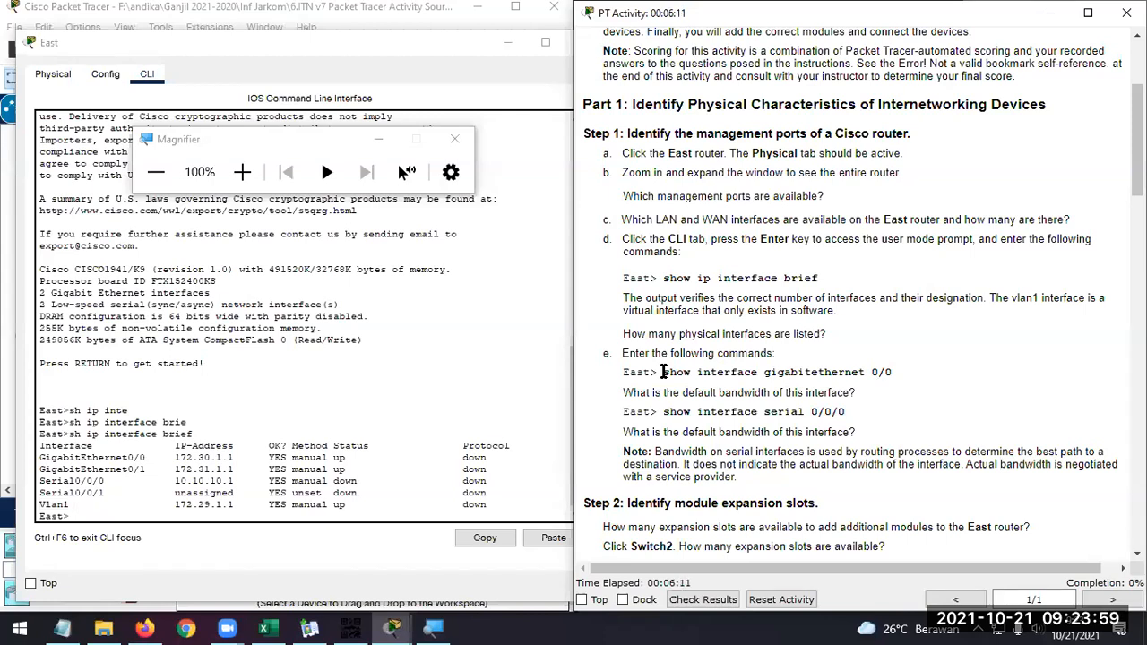
click(305, 520)
text(sh int)
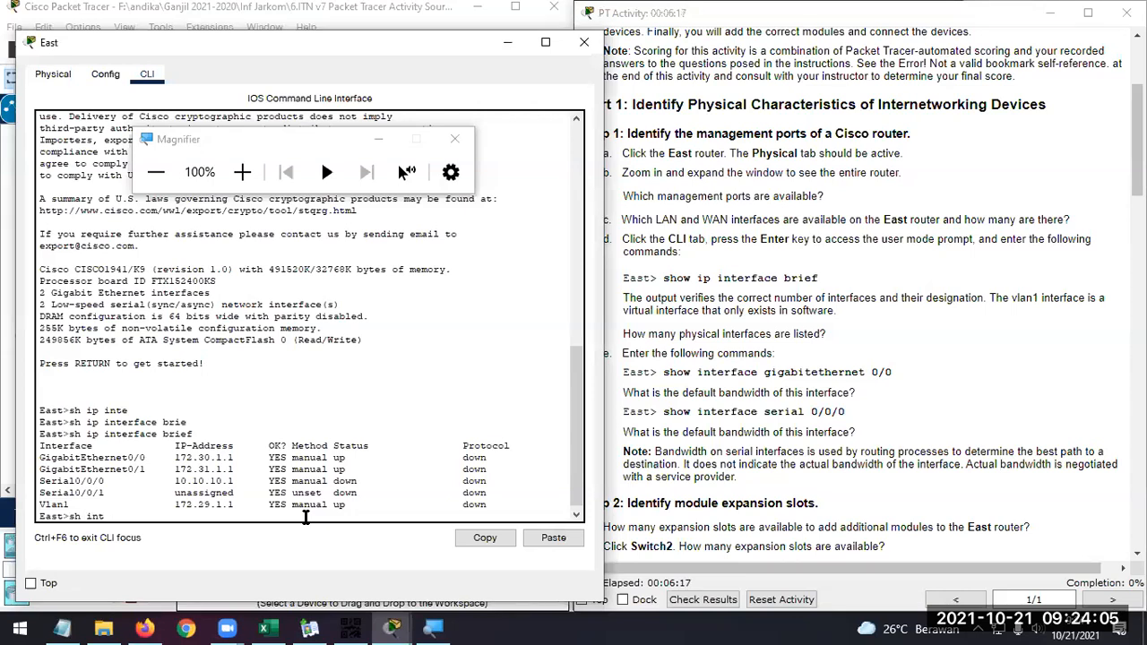
text(/0)
key(Return)
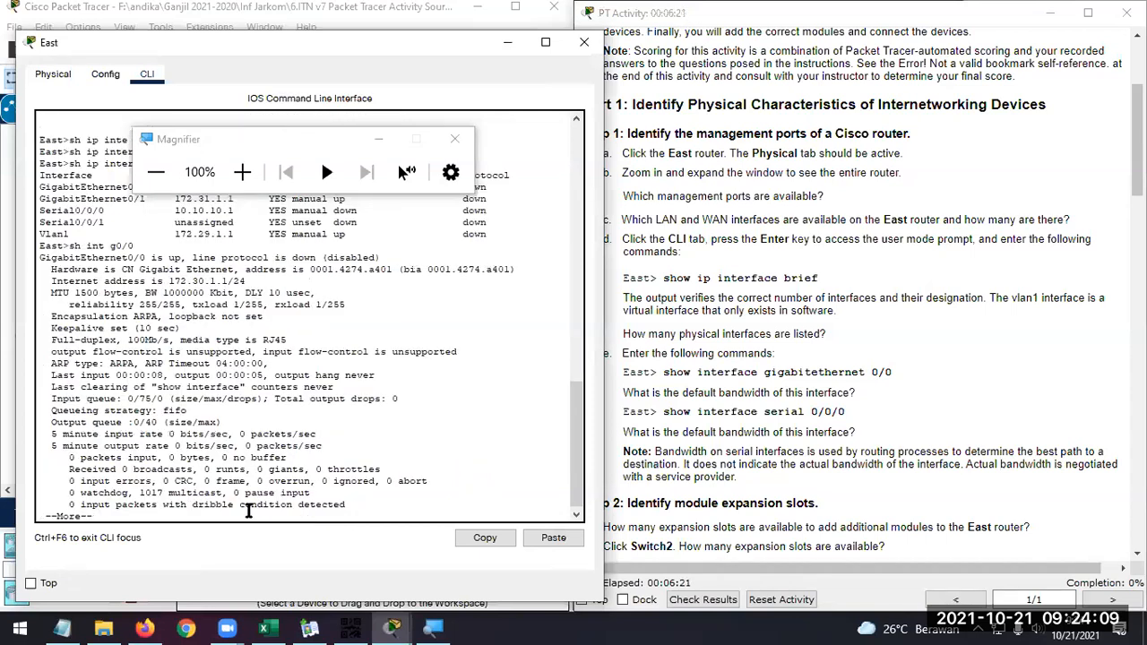
Examine the bandwidth, duplex mode, speed and media type in the magnified GigabitEthernet0/0 output
click(379, 139)
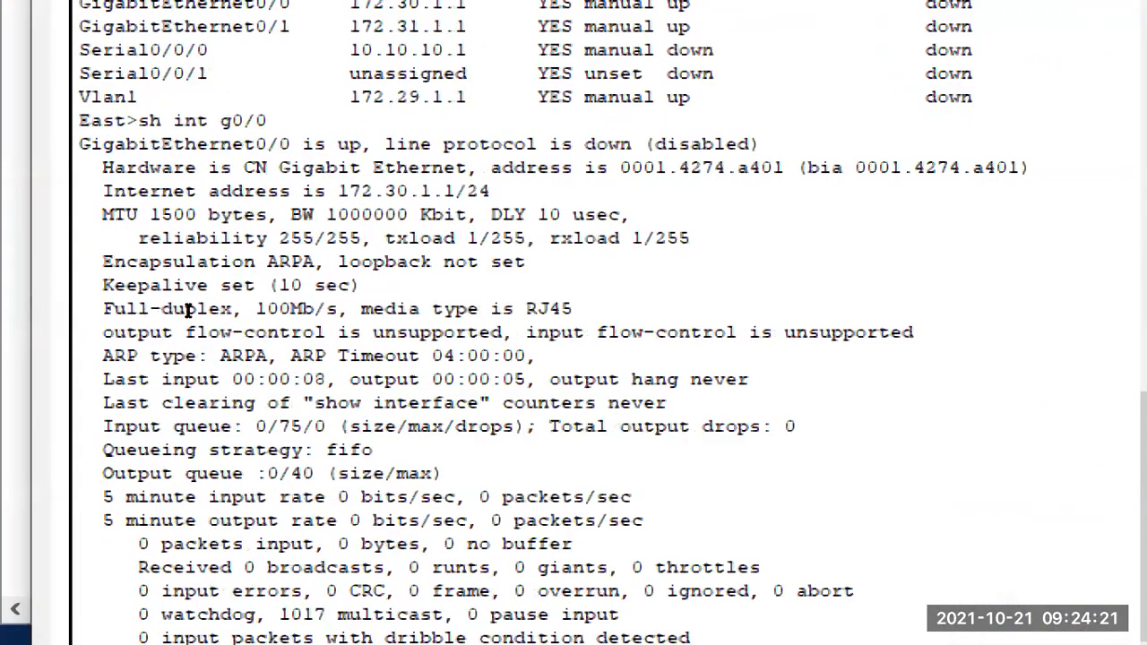
scroll(166, 295, up, 2)
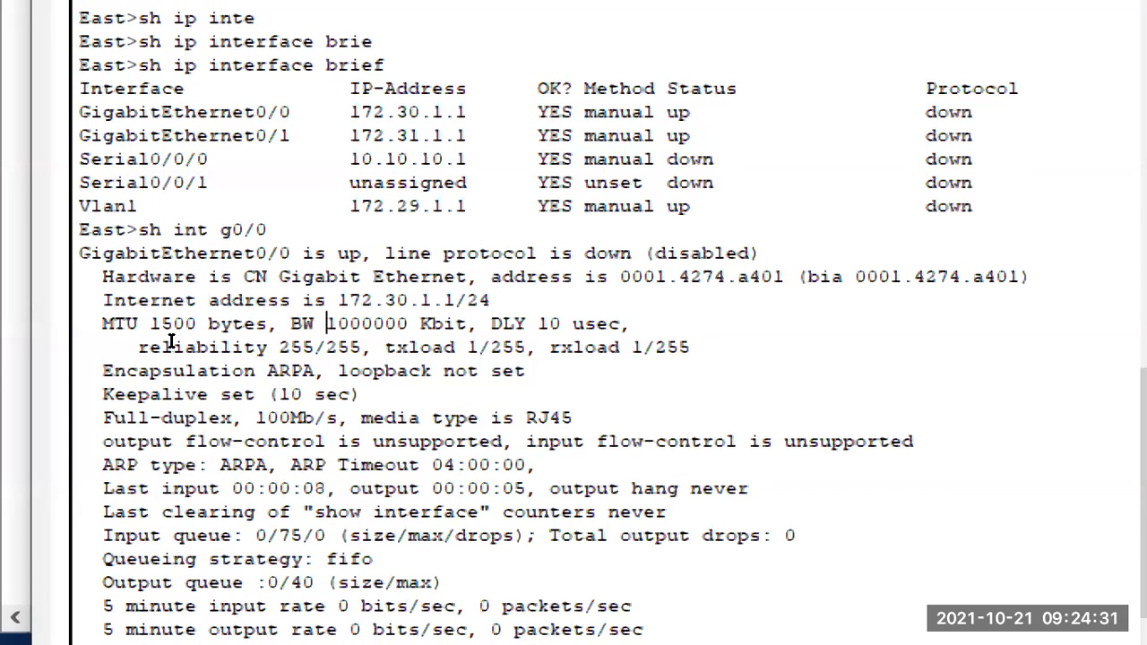
drag(337, 323, 409, 323)
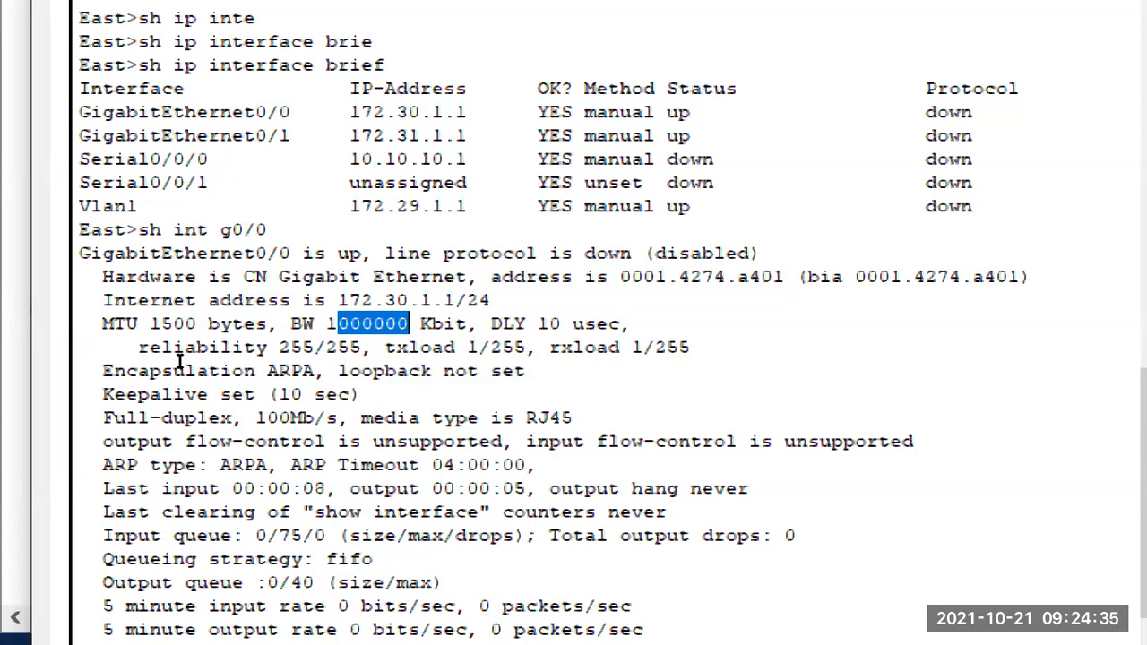
drag(256, 418, 339, 417)
mouse_move(233, 327)
mouse_down()
mouse_move(89, 327)
mouse_move(113, 327)
mouse_up()
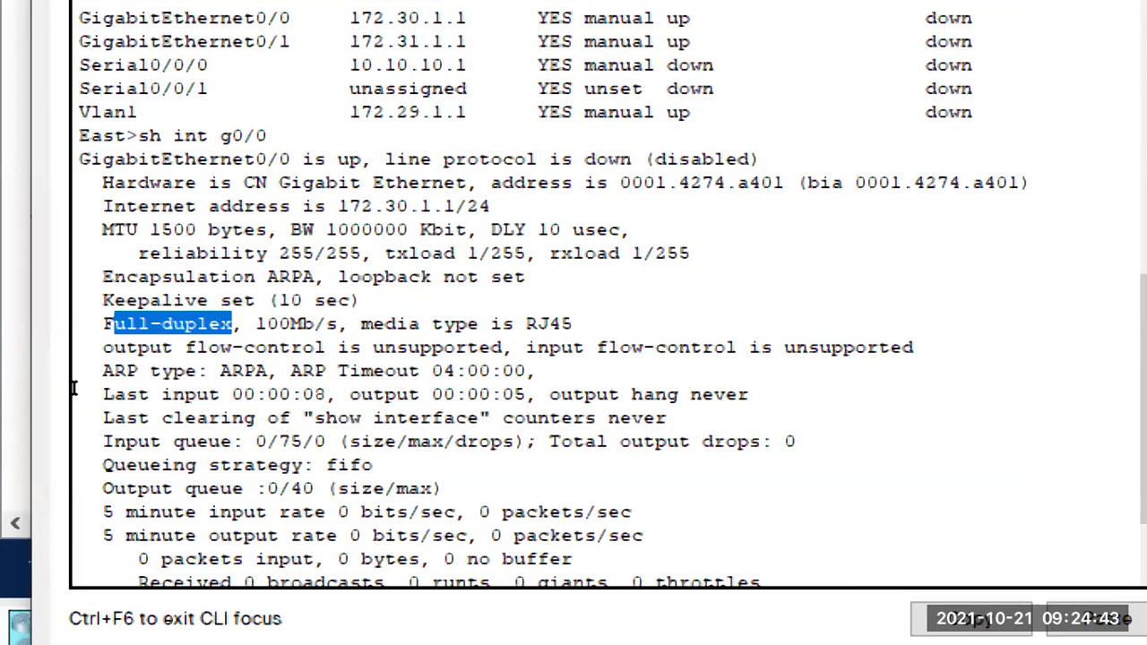
drag(360, 324, 574, 323)
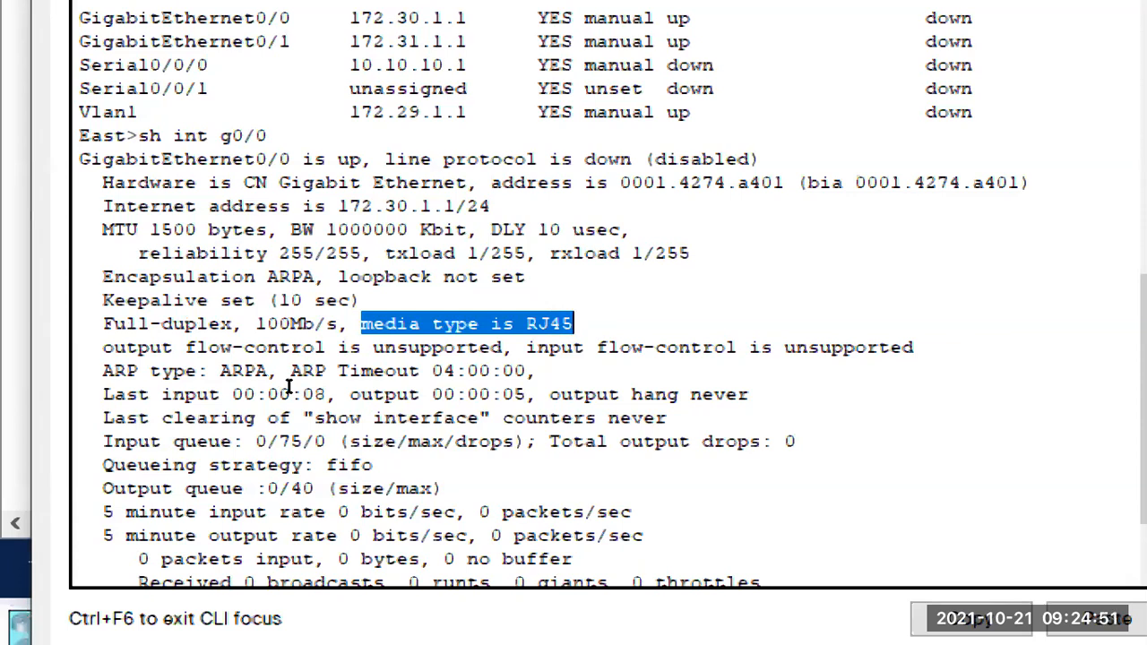
click(54, 388)
drag(54, 388, 119, 395)
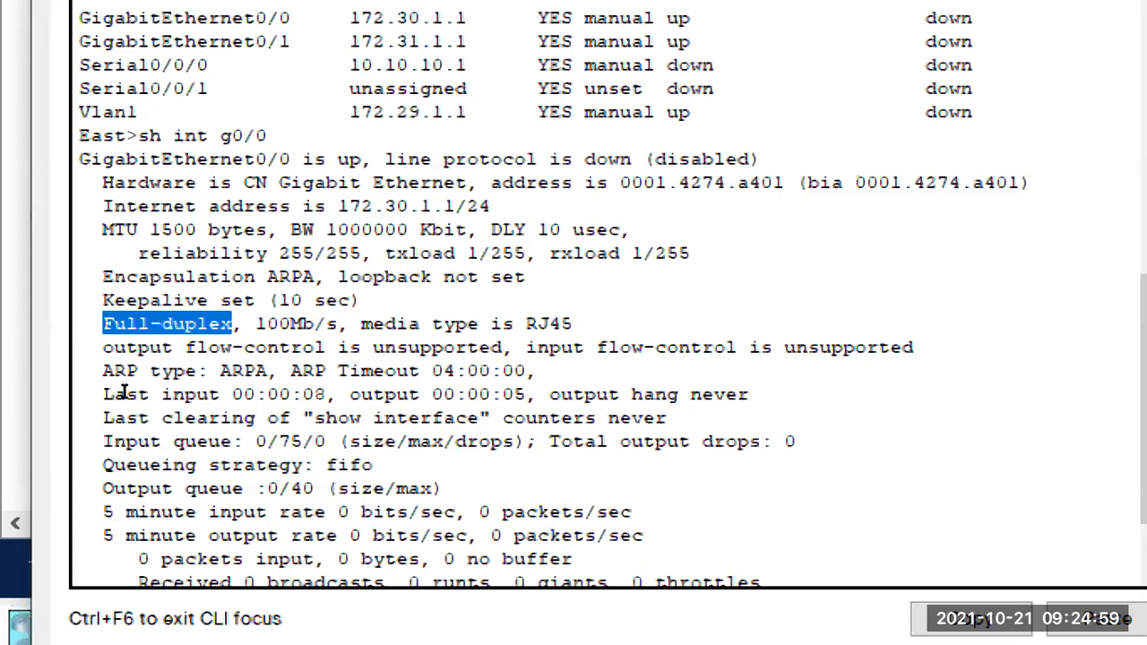
mouse_move(329, 324)
mouse_down()
mouse_move(257, 324)
mouse_move(350, 325)
mouse_up()
key(shift+Left)
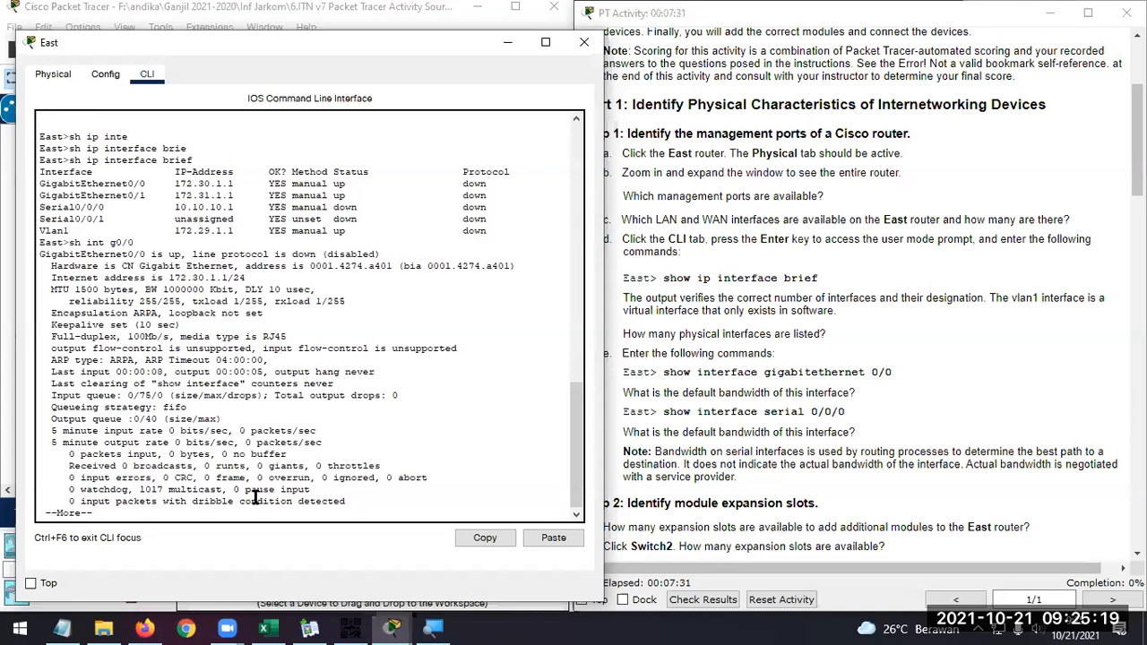
Page through the remaining GigabitEthernet0/0 output to the prompt and run "sh int se0/0/0" on the East router
key(Return)
key(Return)
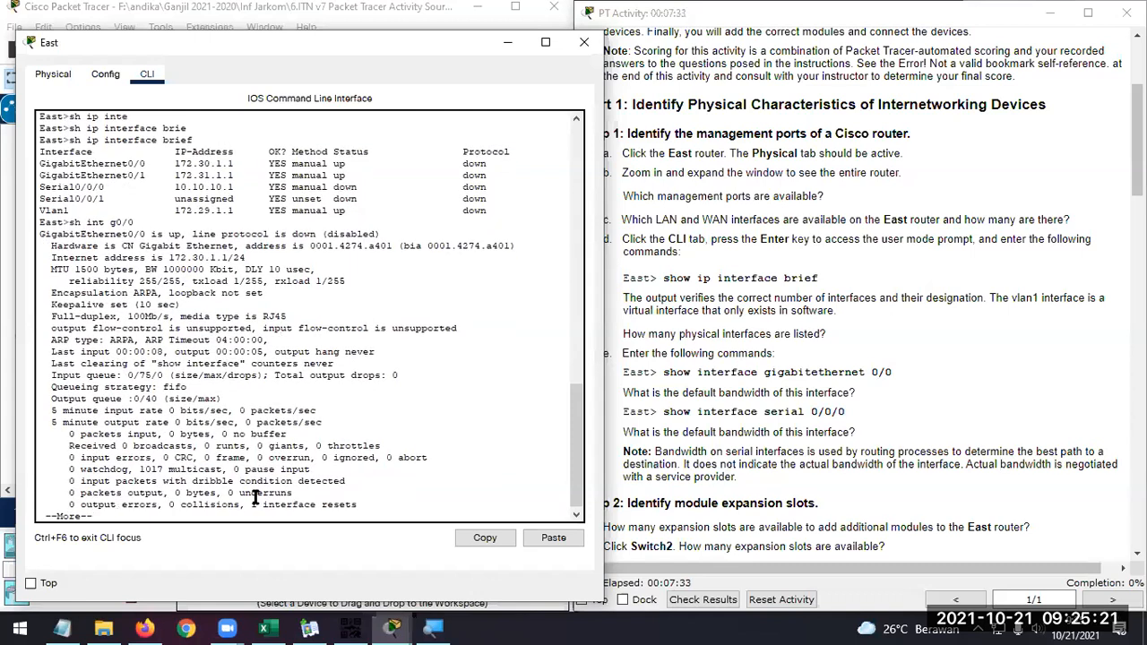
key(Return)
key(Return)
key(Return)
key(Return)
key(Return)
key(Return)
key(Return)
key(Return)
key(Return)
key(Return)
key(Return)
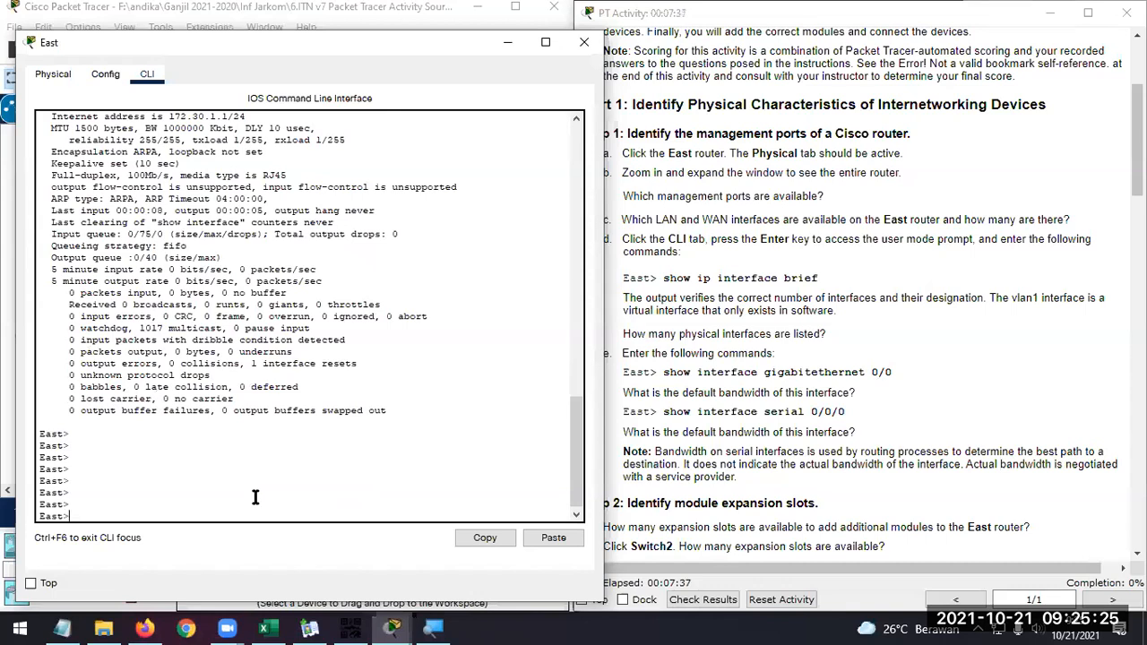
text(sh int se0/)
key(BackSpace)
key(BackSpace)
text(0/0/0)
key(Return)
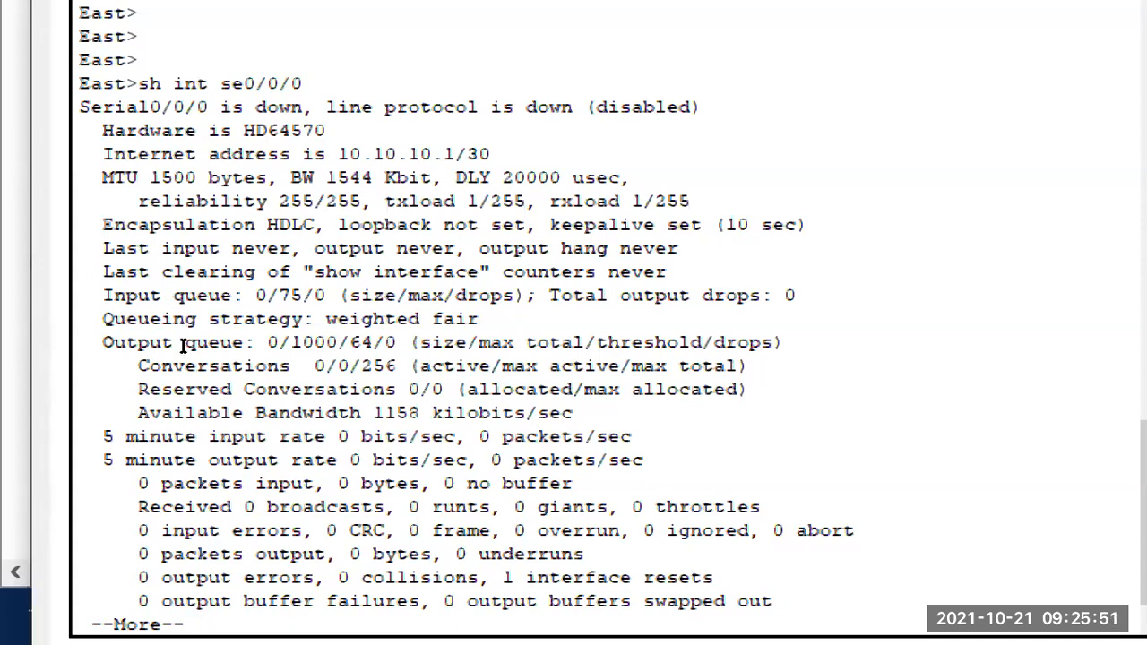
Examine the available bandwidth in the Serial0/0/0 output and page through the rest of the output to the East prompt
drag(213, 411, 190, 411)
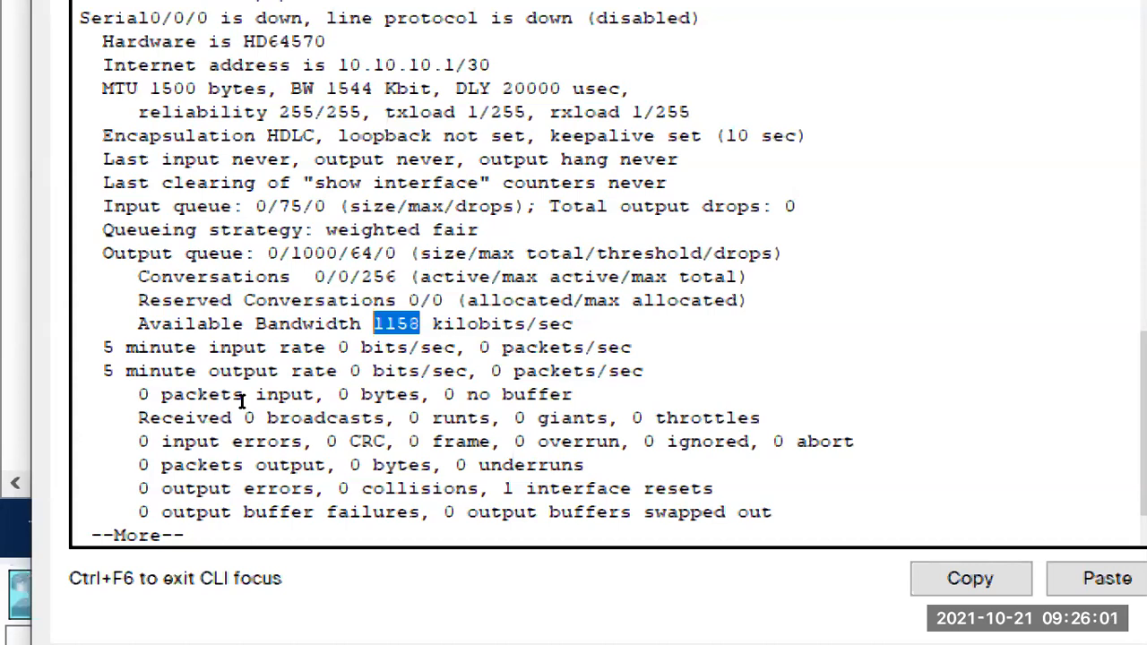
scroll(215, 385, up, 2)
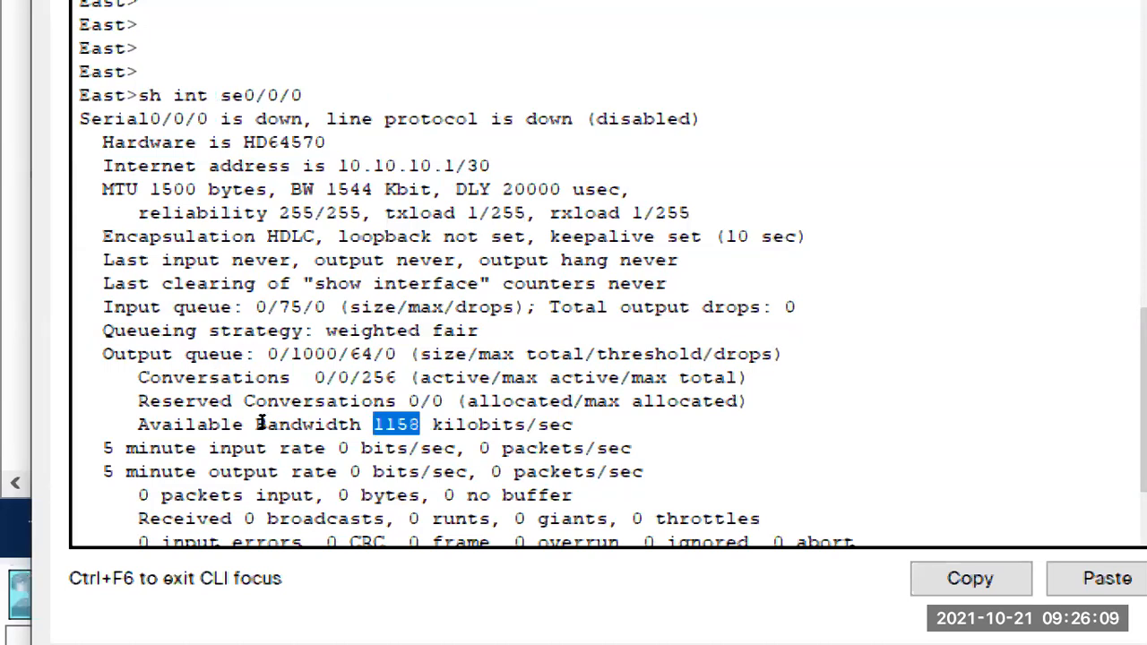
scroll(263, 422, down, 2)
key(Return)
key(Return)
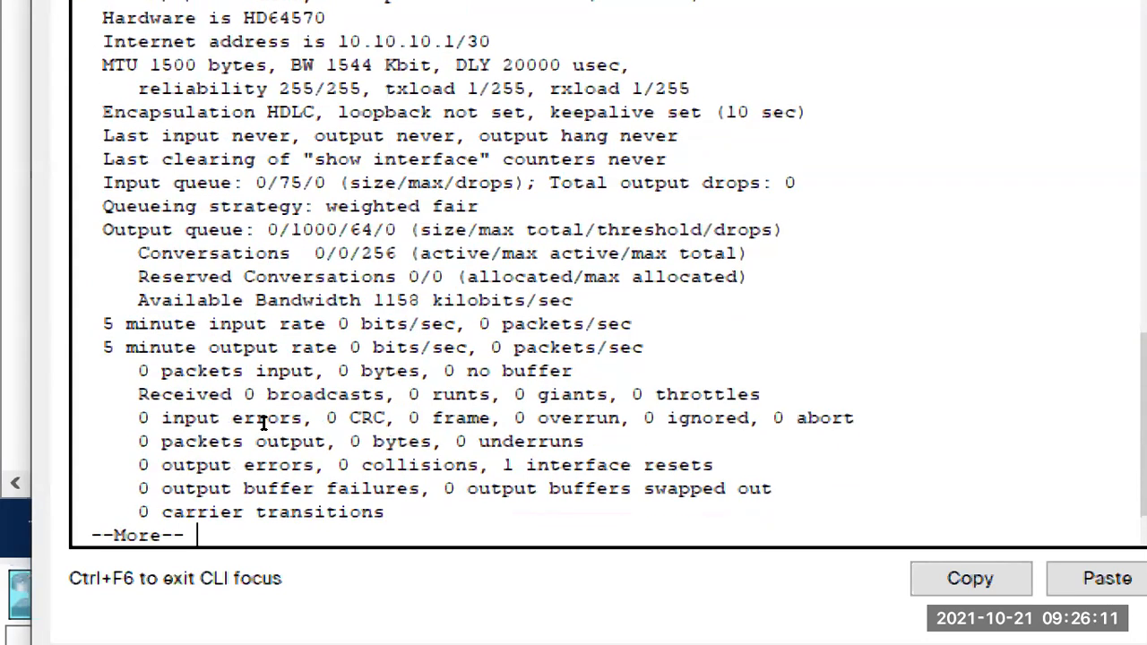
scroll(266, 361, up, 2)
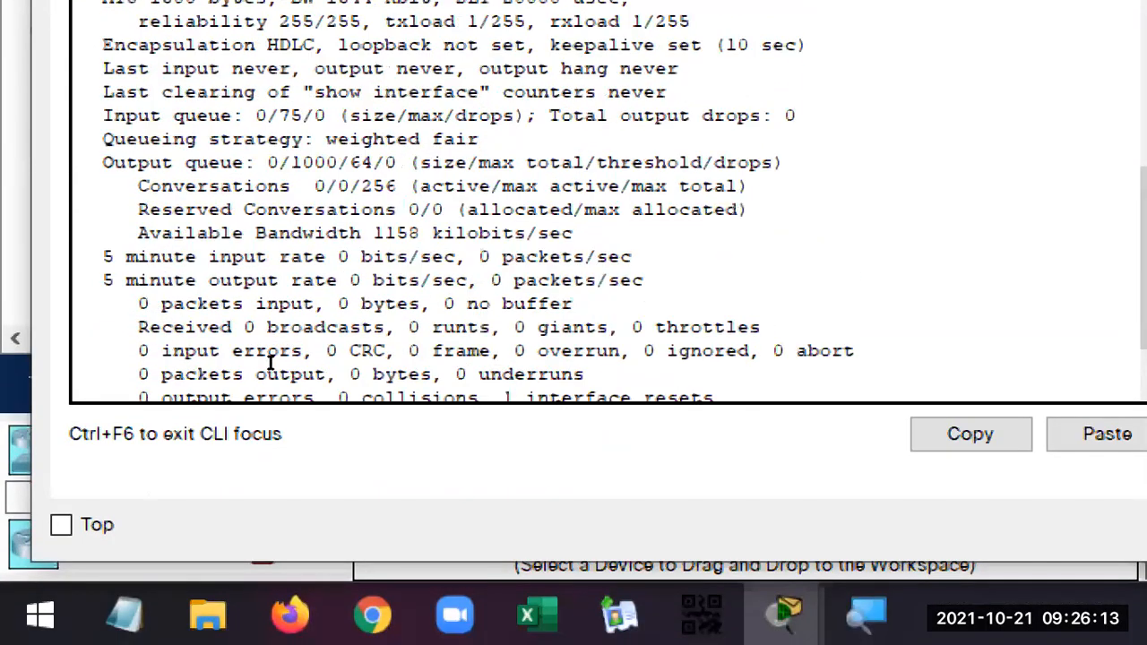
scroll(268, 364, down, 2)
key(Return)
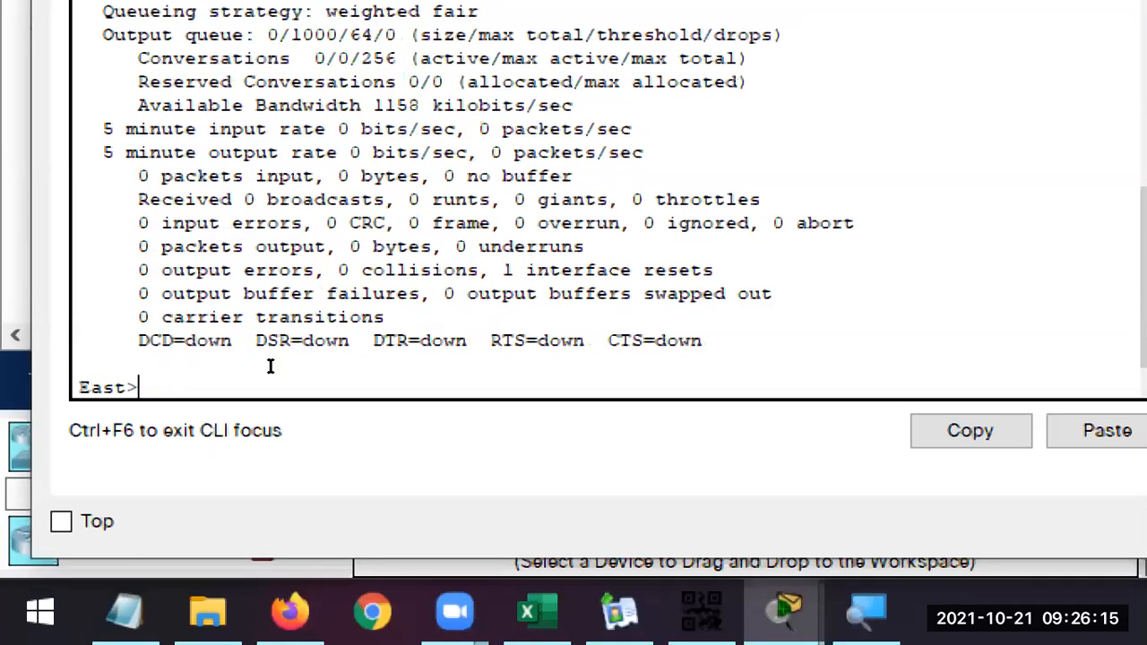
Go back through the Serial0/0/0 output and examine the interface status, line protocol and Internet address
scroll(242, 381, up, 4)
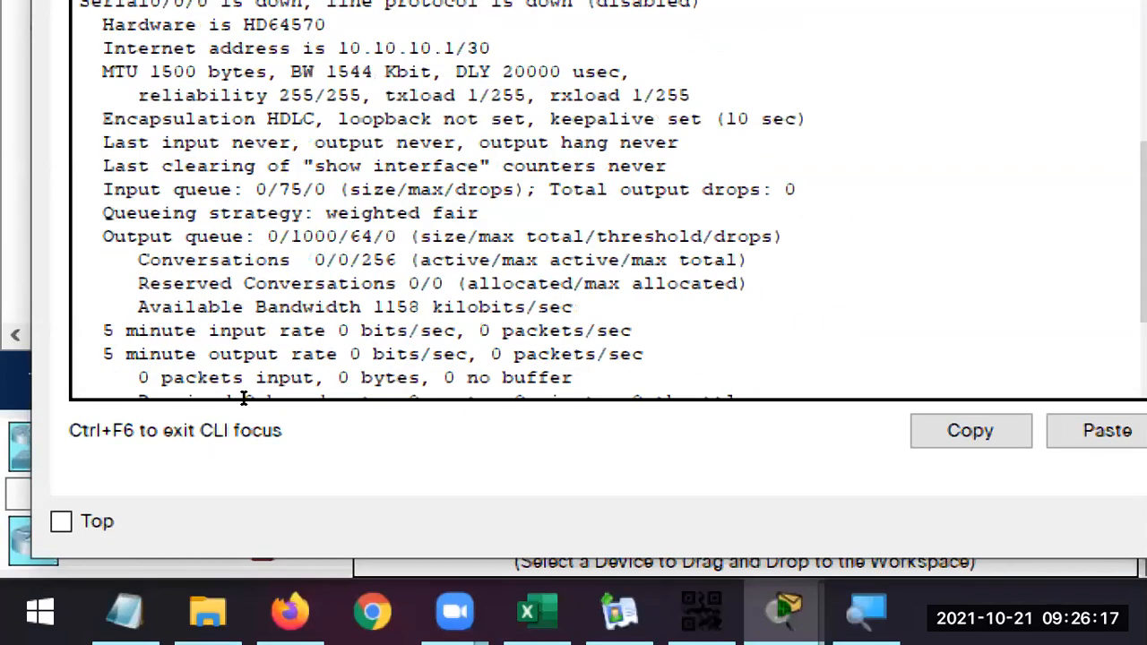
scroll(243, 398, up, 4)
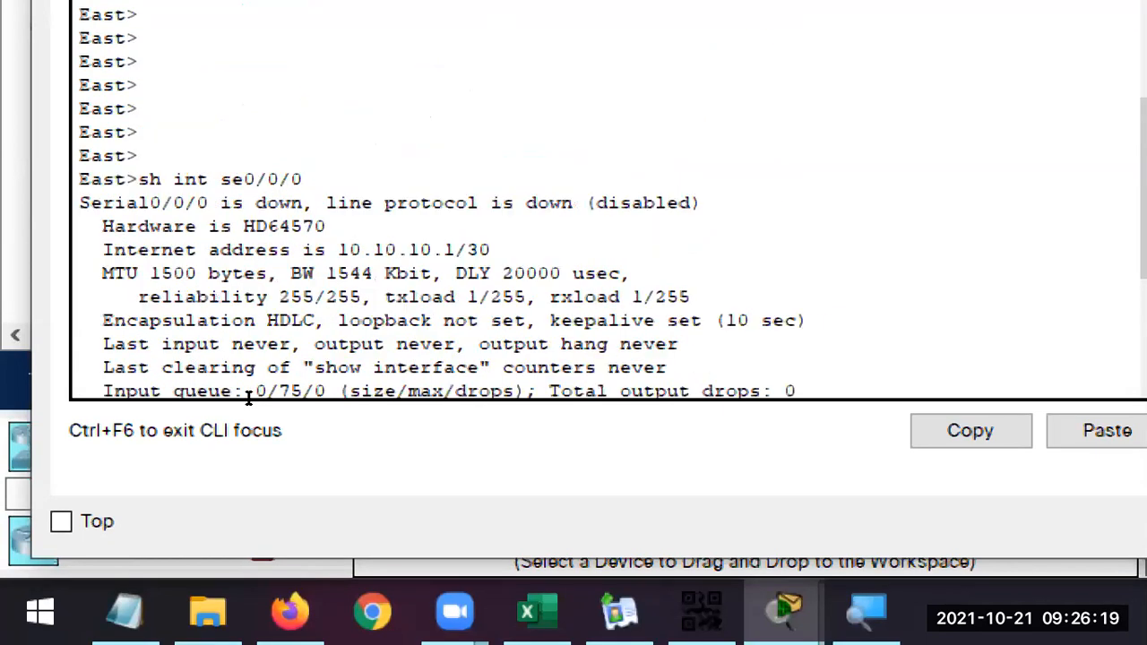
double_click(279, 203)
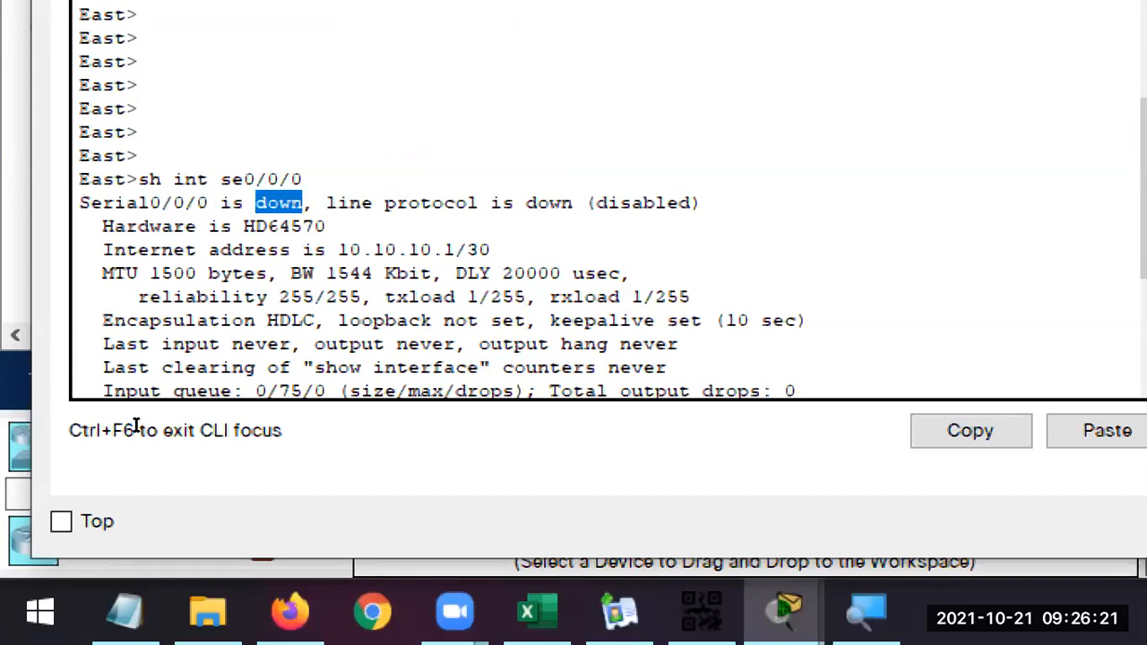
triple_click(341, 204)
drag(468, 249, 327, 249)
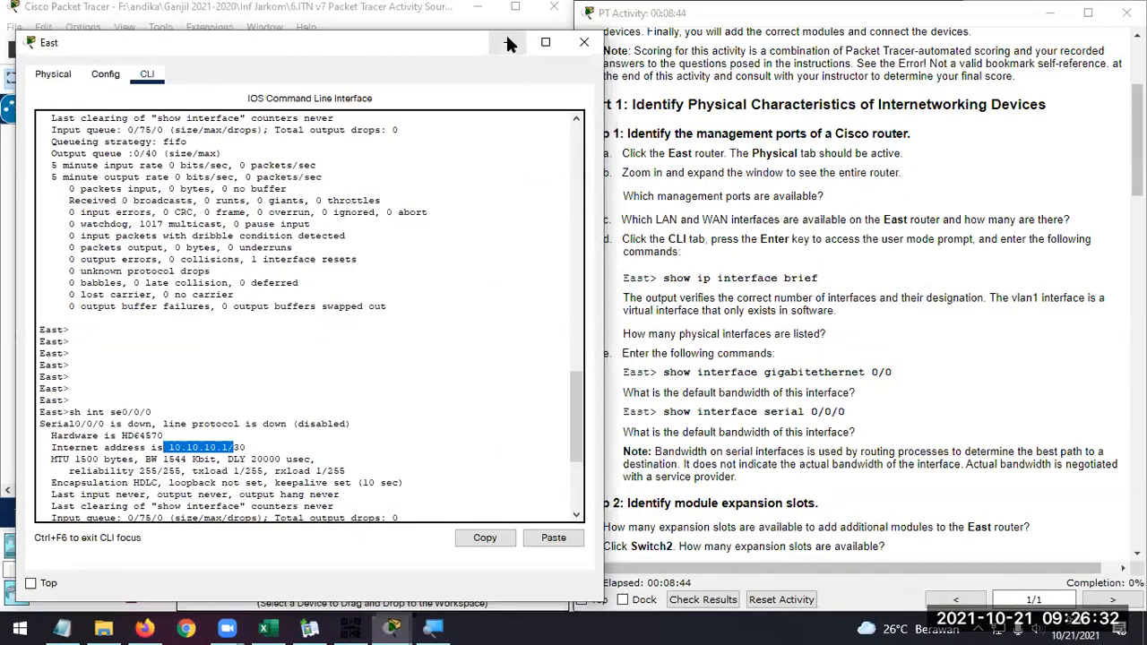
Put away the East router window and read Step 2 of the instructions on identifying module expansion slots
click(507, 41)
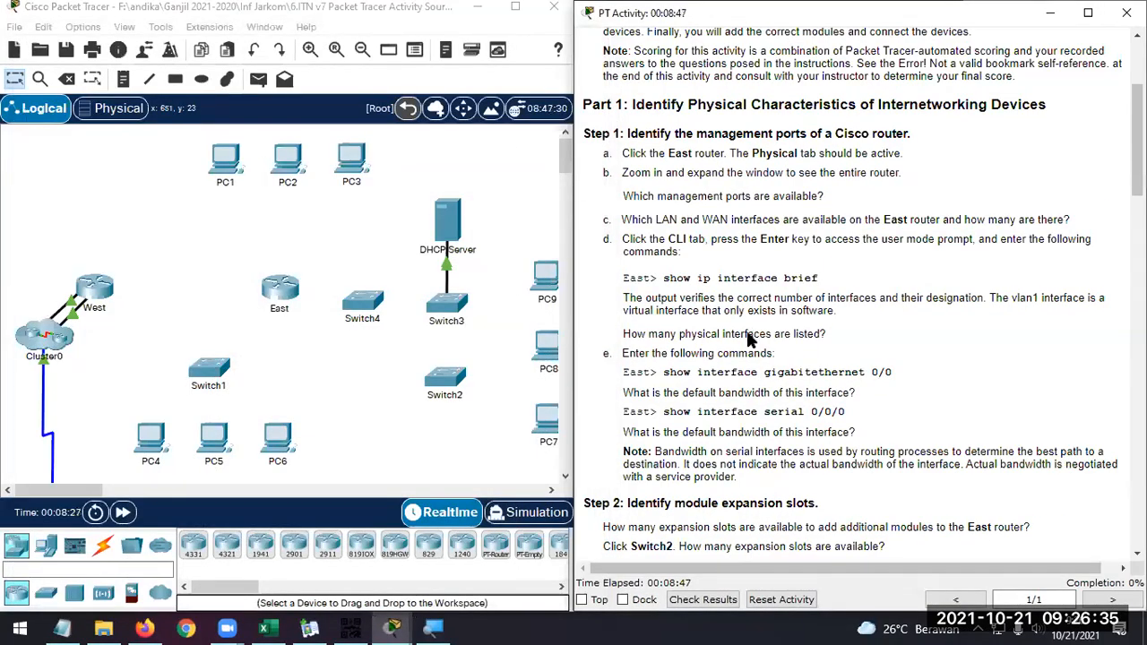
scroll(736, 347, down, 3)
scroll(736, 348, down, 1)
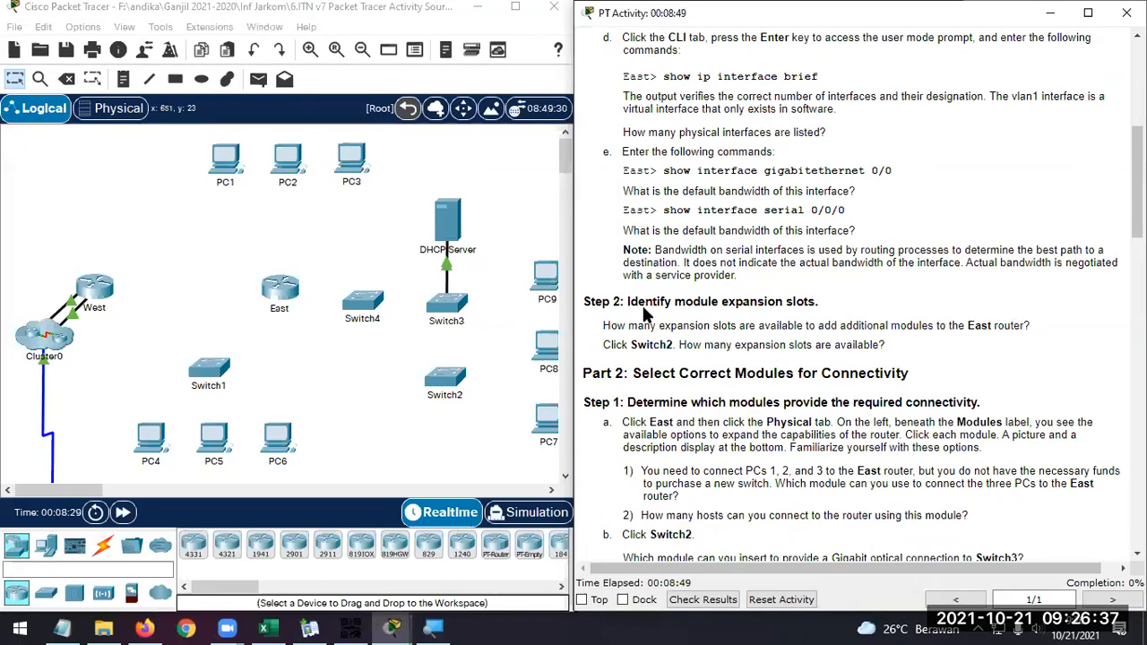
scroll(637, 305, down, 1)
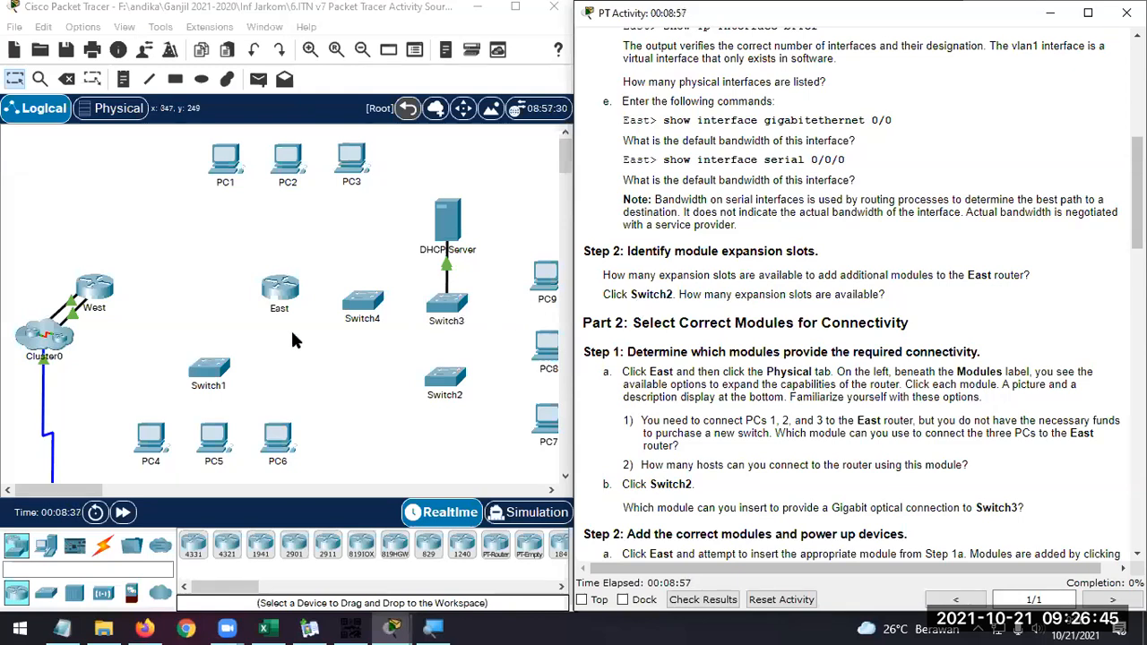
scroll(292, 336, down, 2)
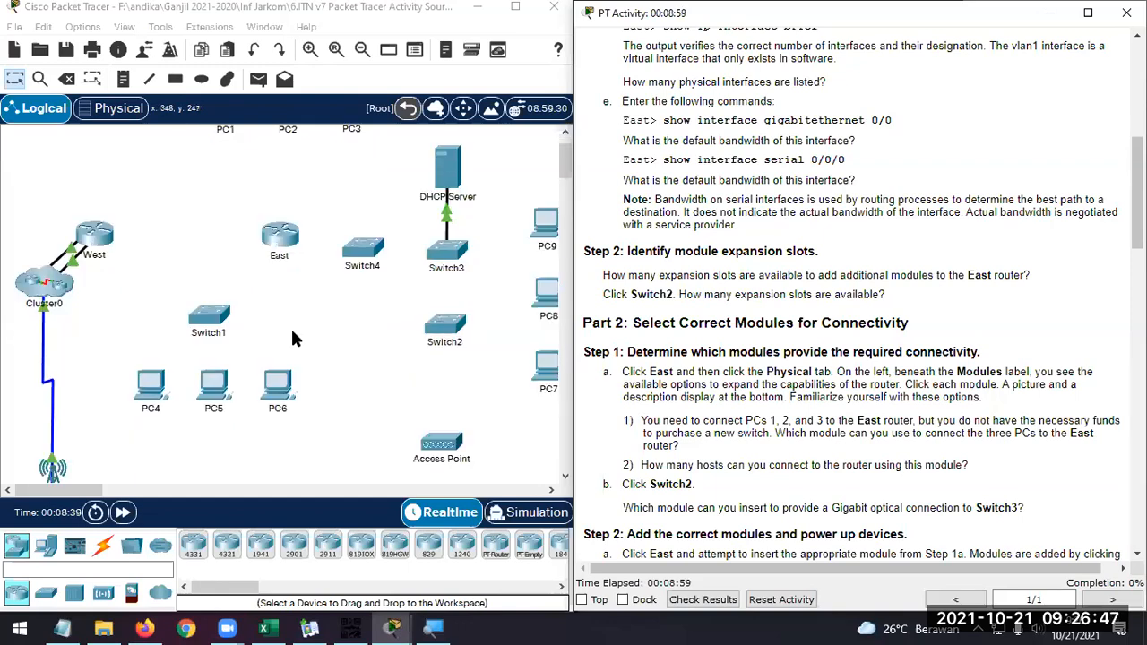
Open Switch2 beside the instructions and enlarge its physical device view to examine the module expansion slots
click(433, 330)
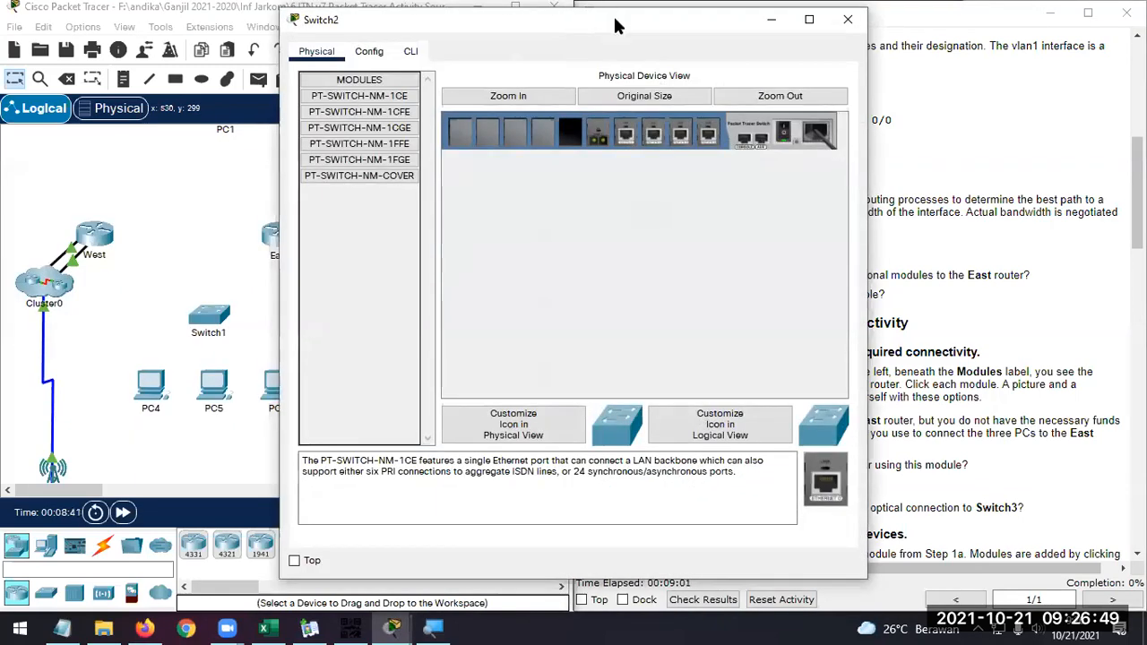
drag(578, 26, 328, 25)
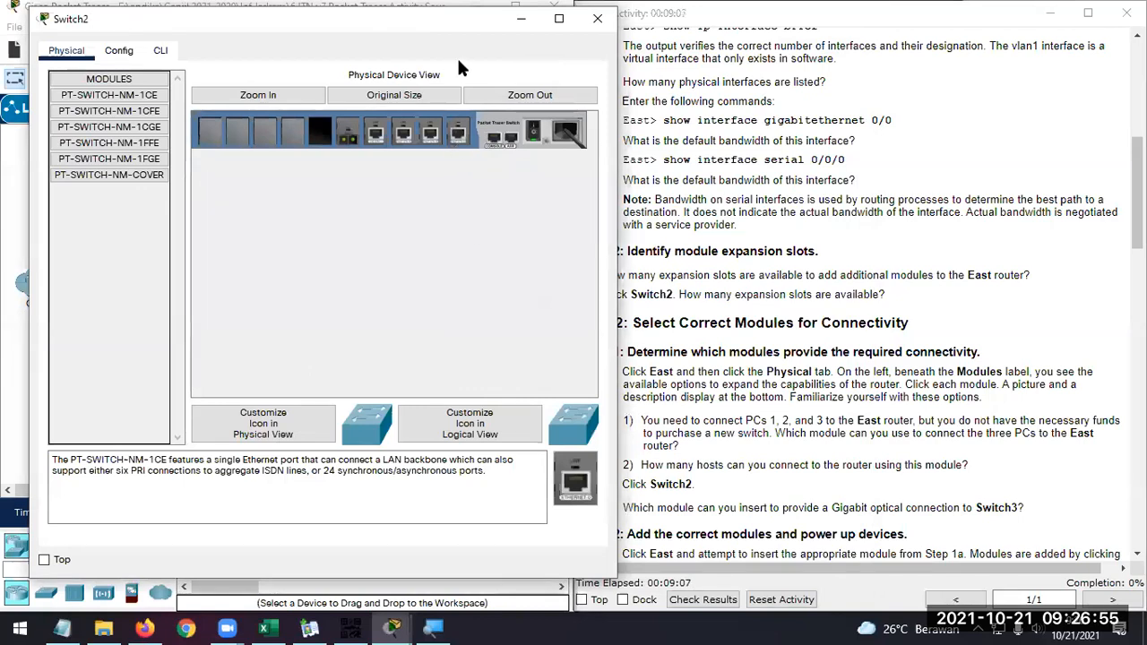
drag(469, 26, 445, 26)
click(255, 422)
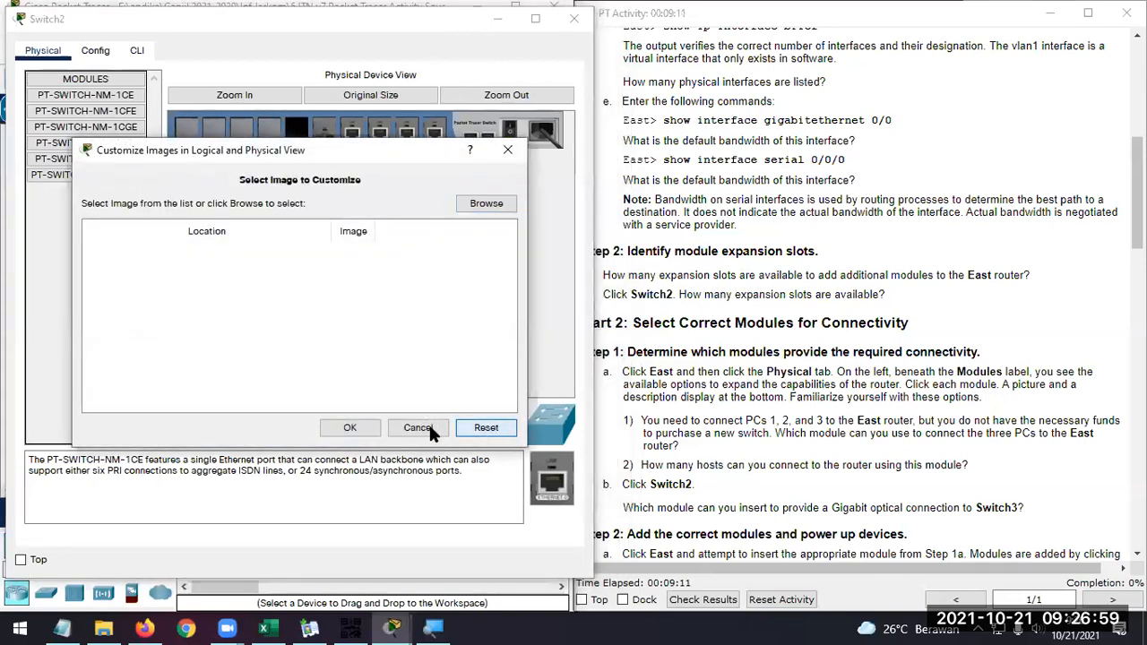
click(429, 424)
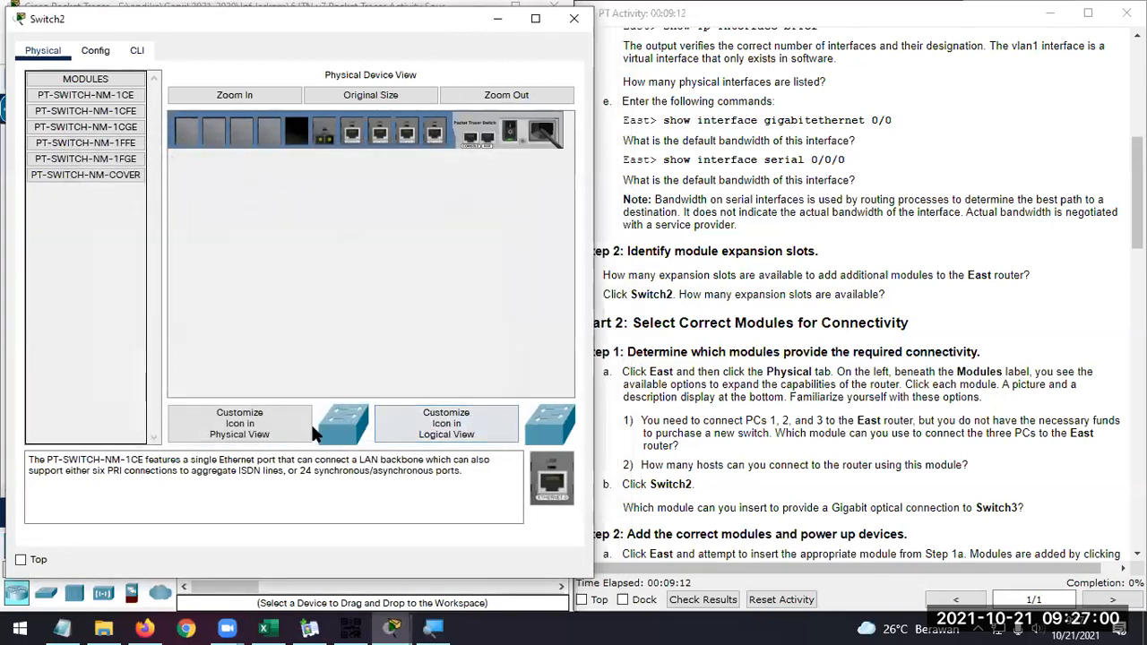
click(251, 98)
drag(353, 390, 362, 390)
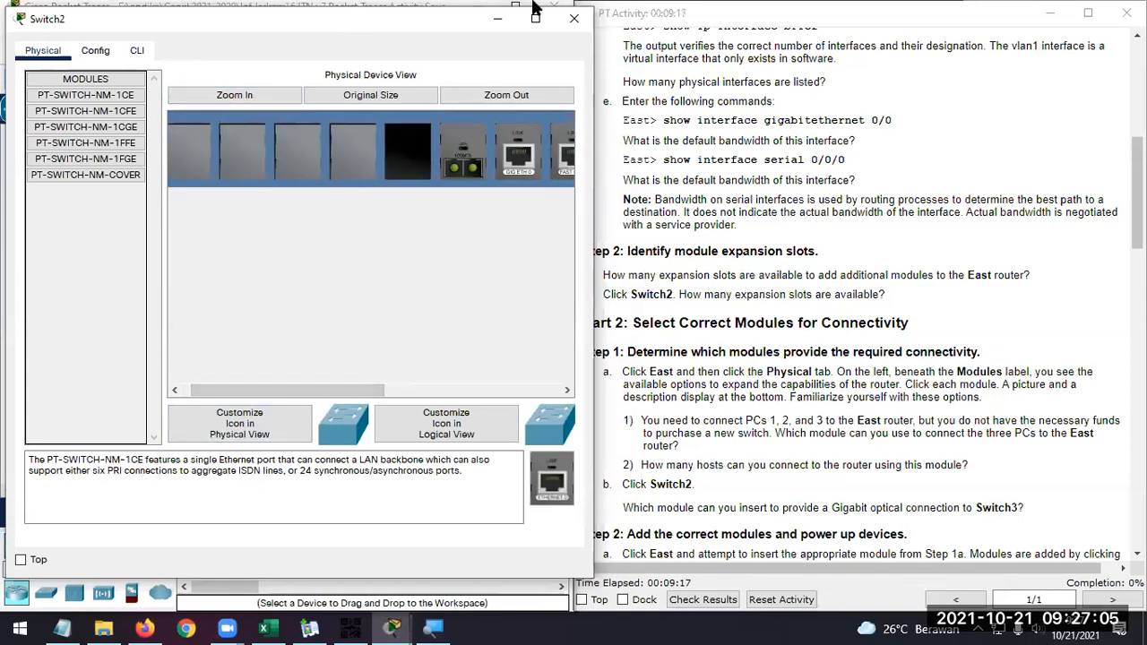
click(687, 22)
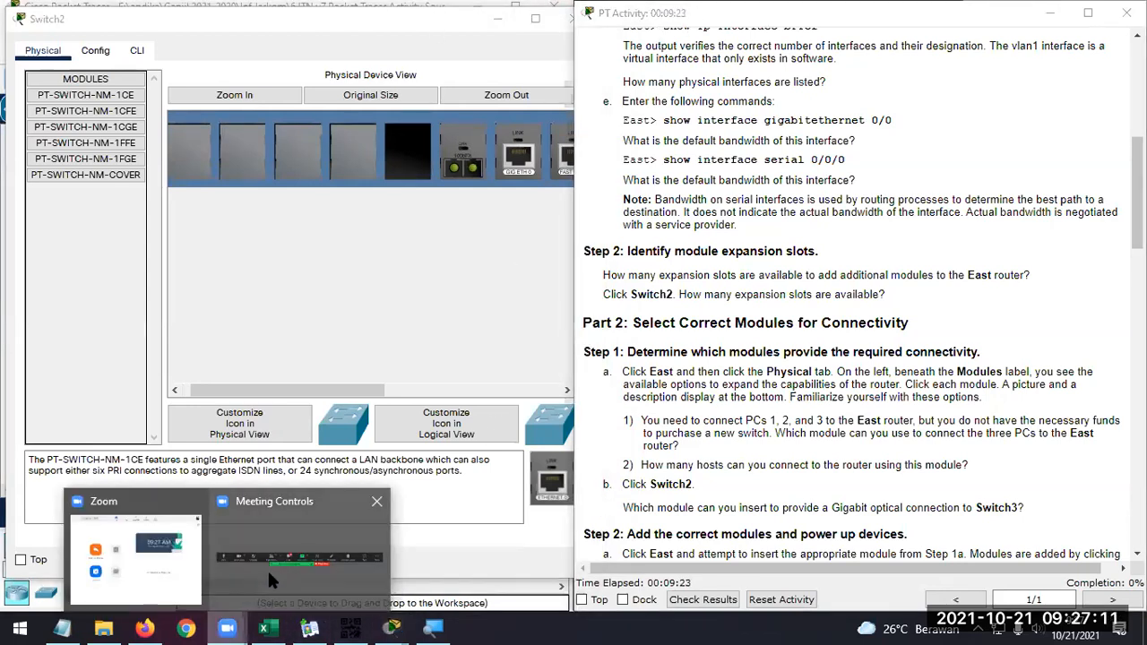
Switch to the Zoom meeting controls, mute the microphone and stop the video
click(267, 568)
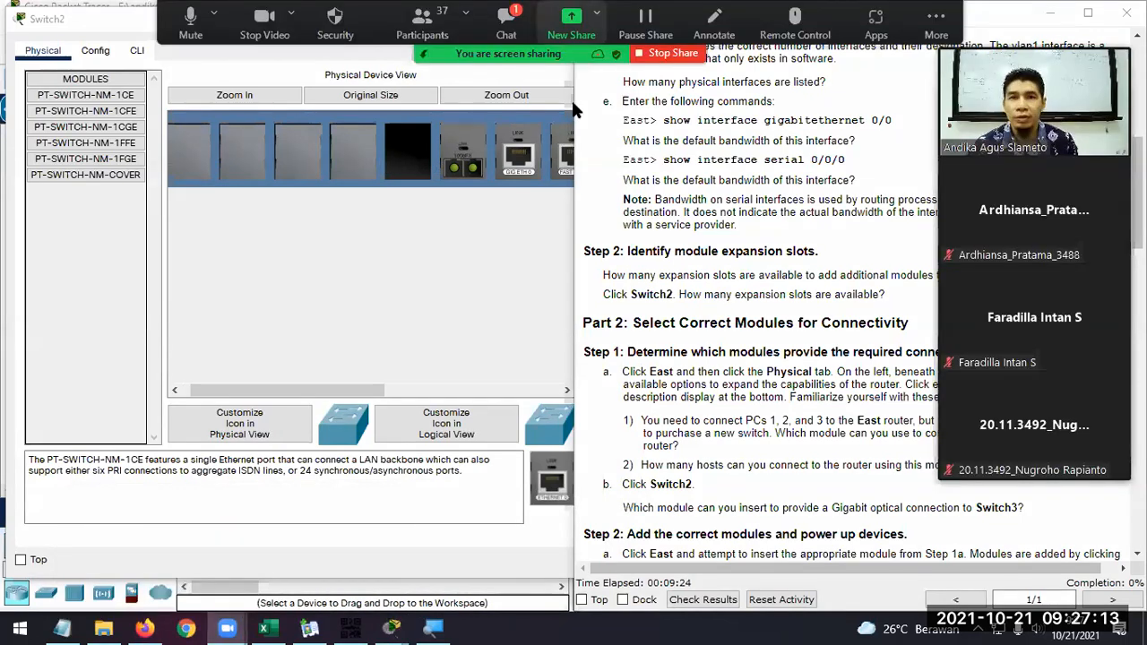
key(alt+a)
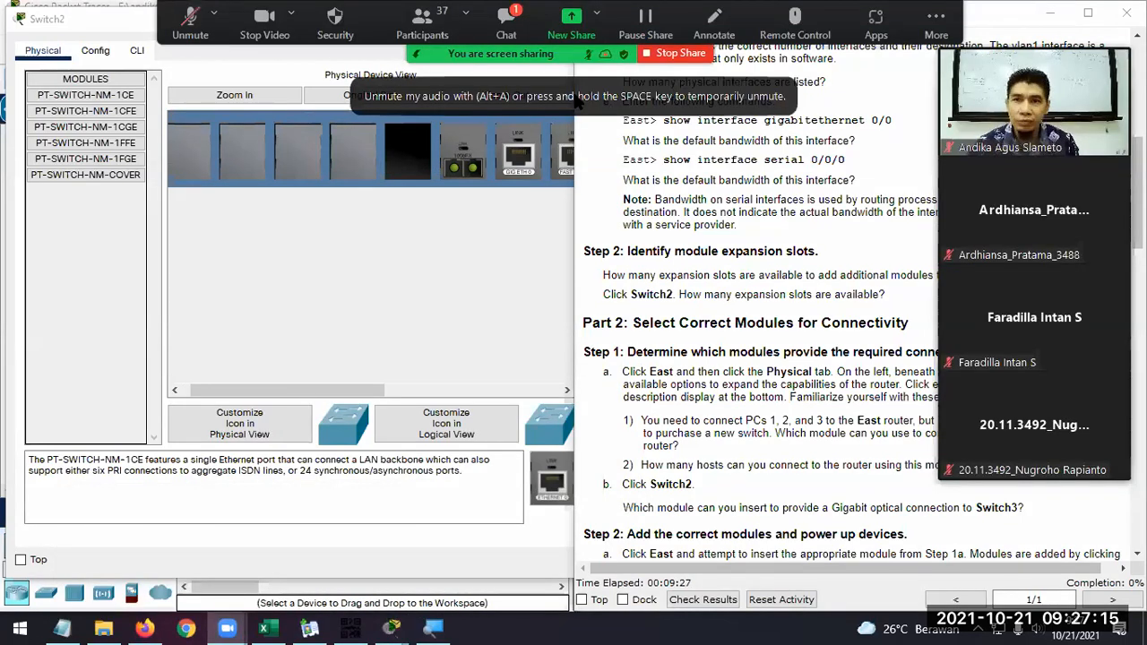
key(alt+v)
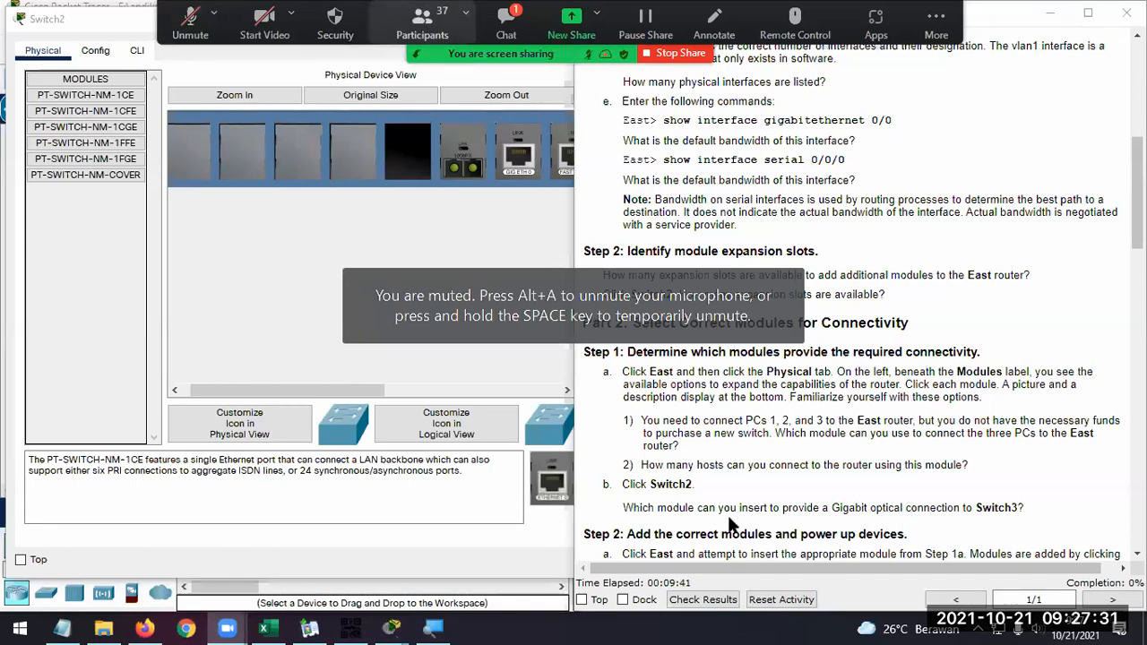
Send the messages "sebentar ya" and "soalnya agak berisik" to everyone in the Zoom meeting chat and close the chat
key(alt+h)
text(sebentar ya)
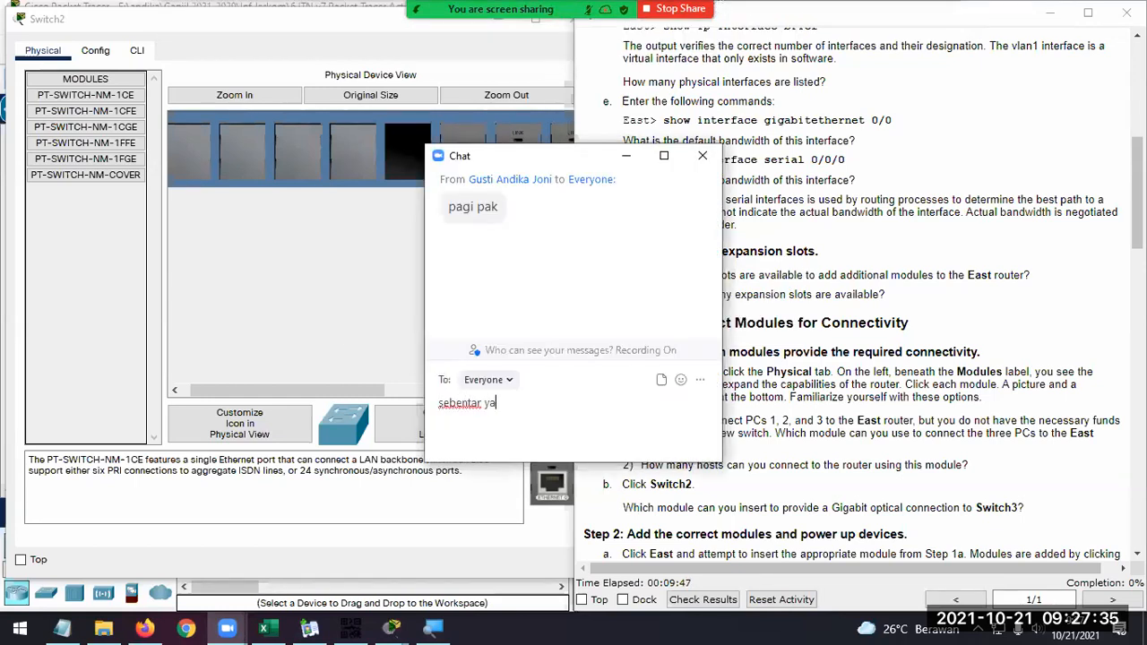
key(Return)
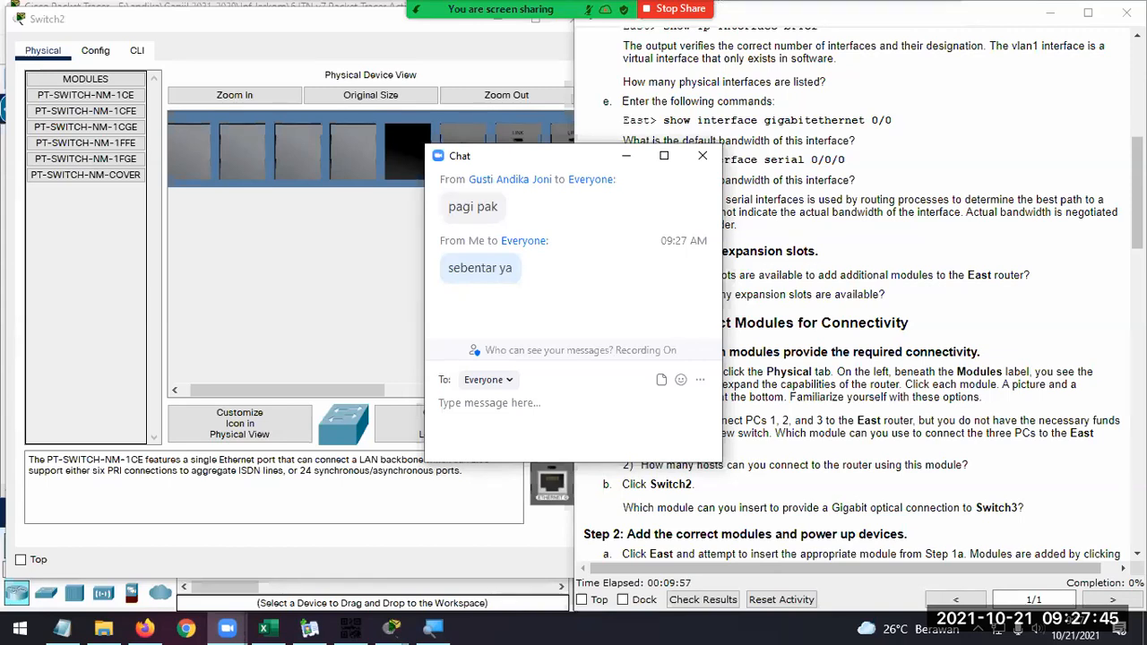
text(soalnya )
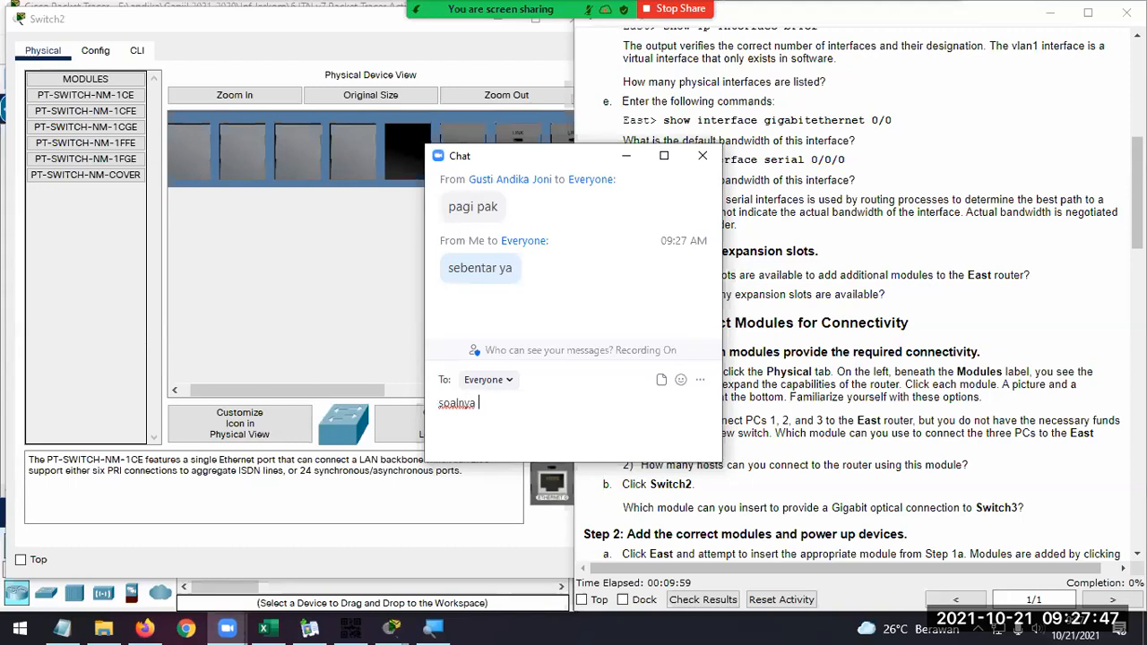
text(agak berisik)
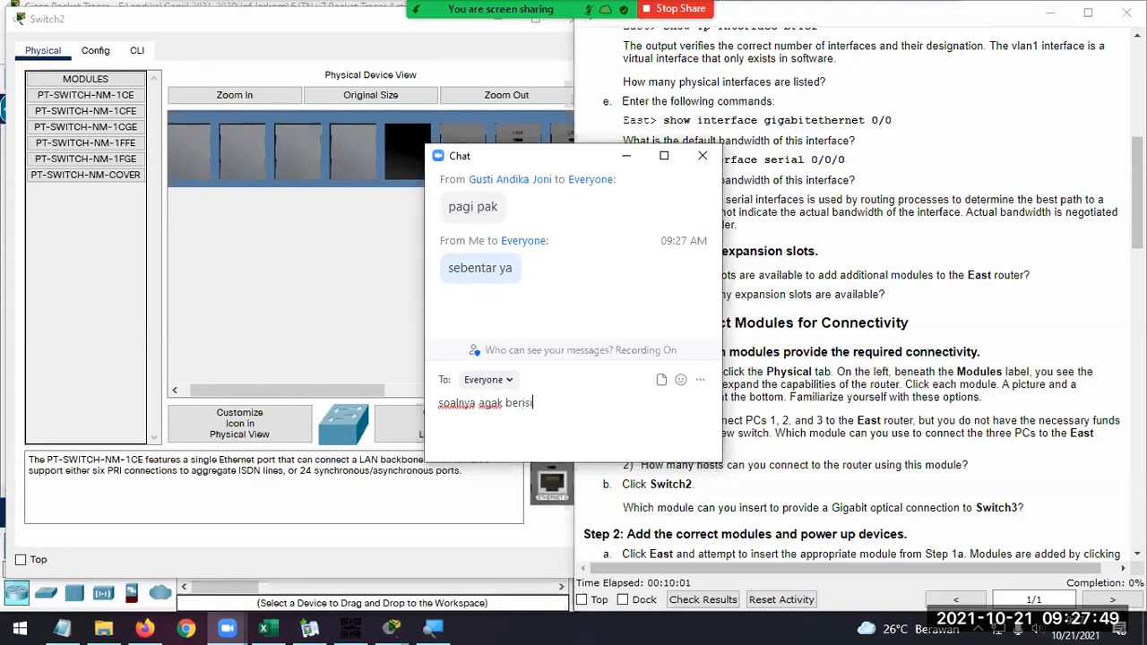
key(Return)
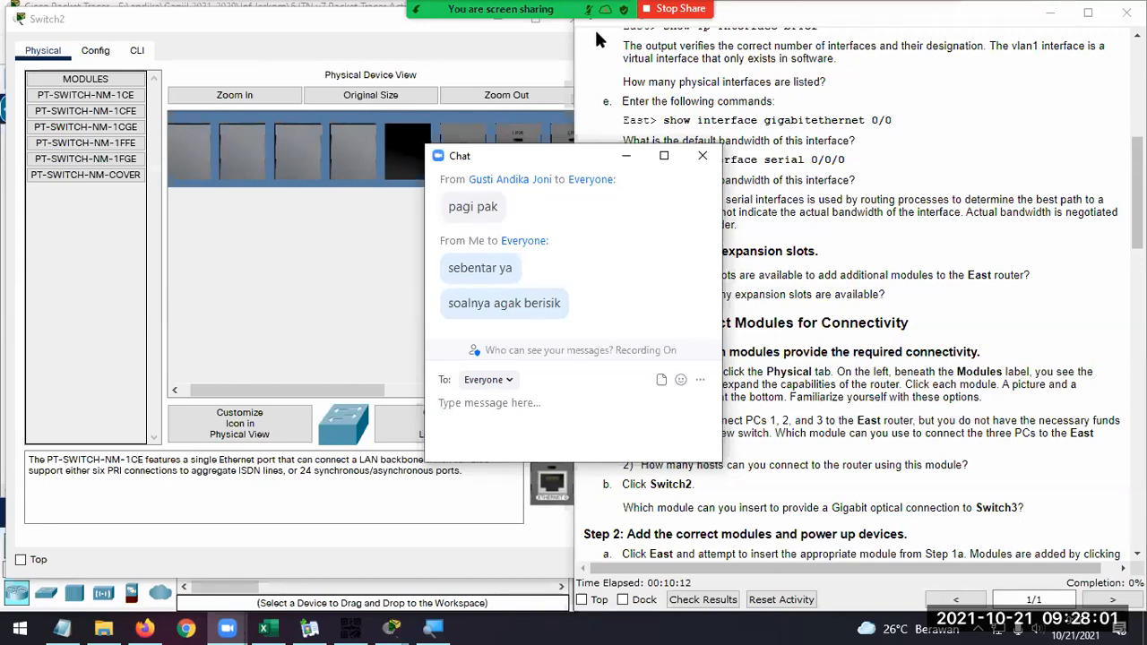
mouse_move(599, 39)
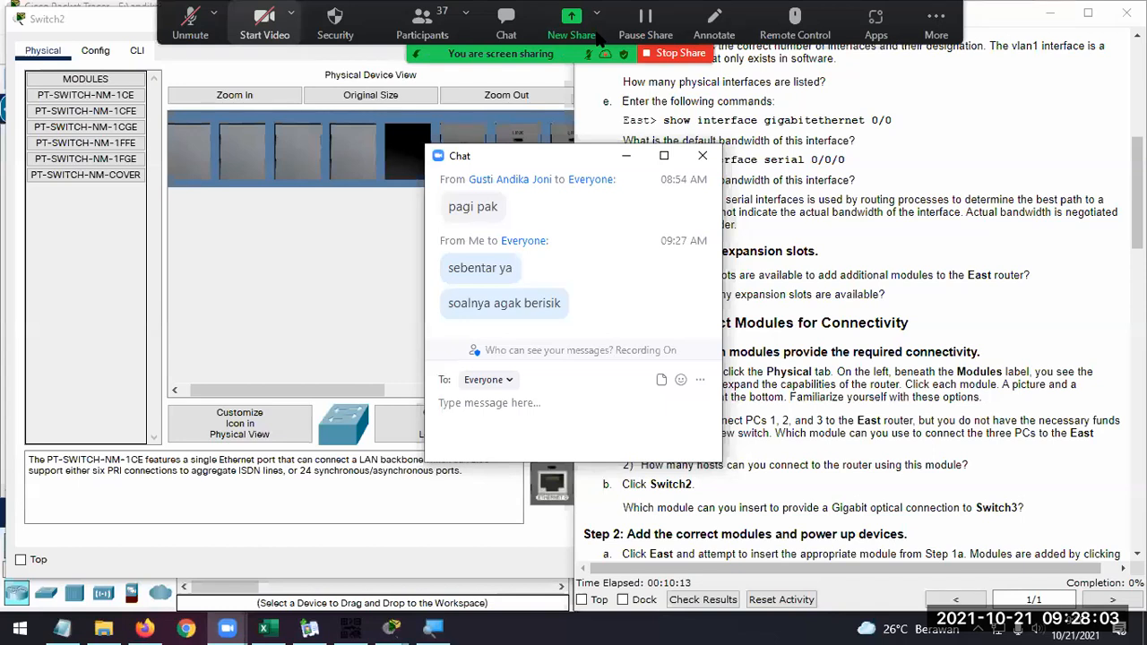
click(700, 158)
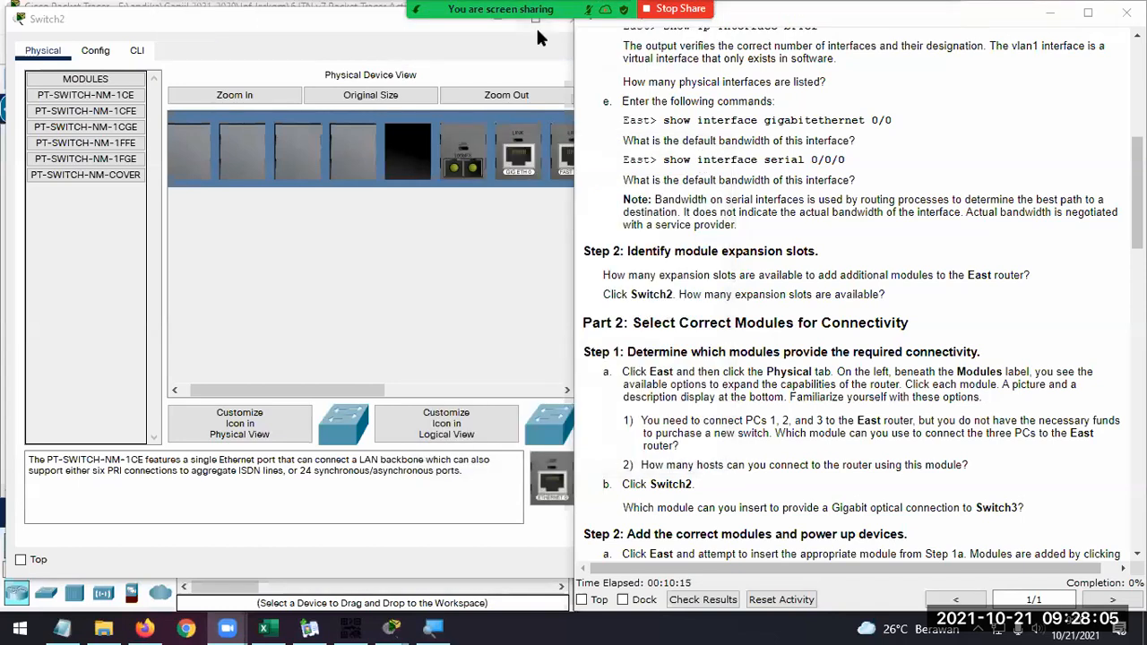
Return to Packet Tracer and arrange the Switch2 window and the narrowed PT Activity instructions side by side
mouse_move(538, 34)
key(alt)
click(475, 48)
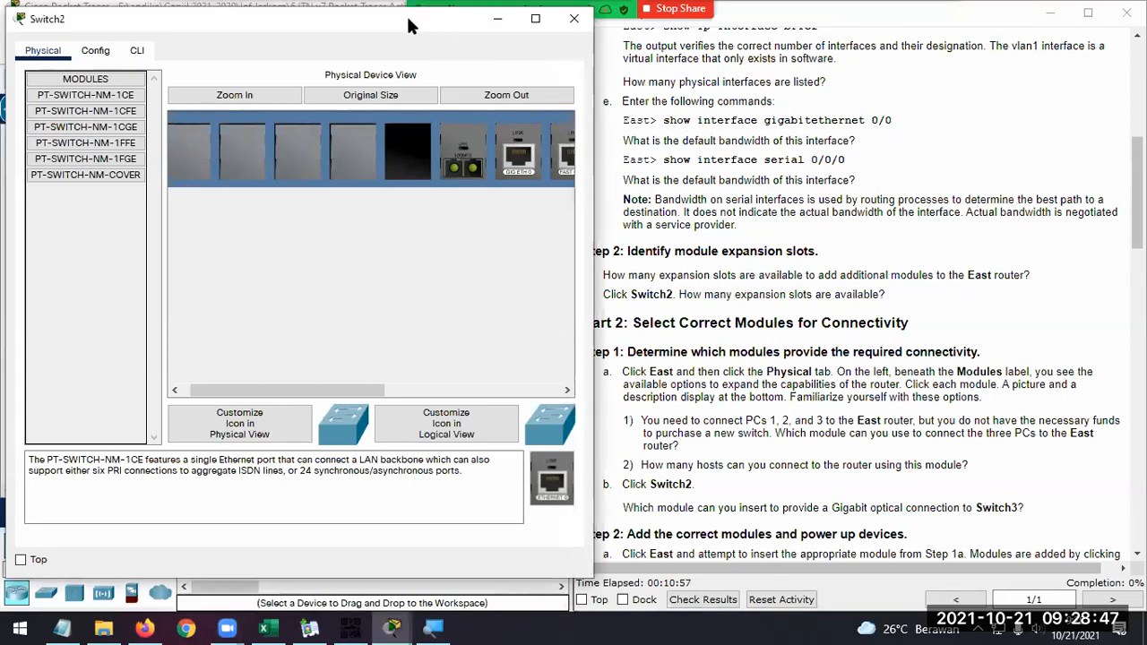
drag(408, 20, 403, 15)
click(702, 9)
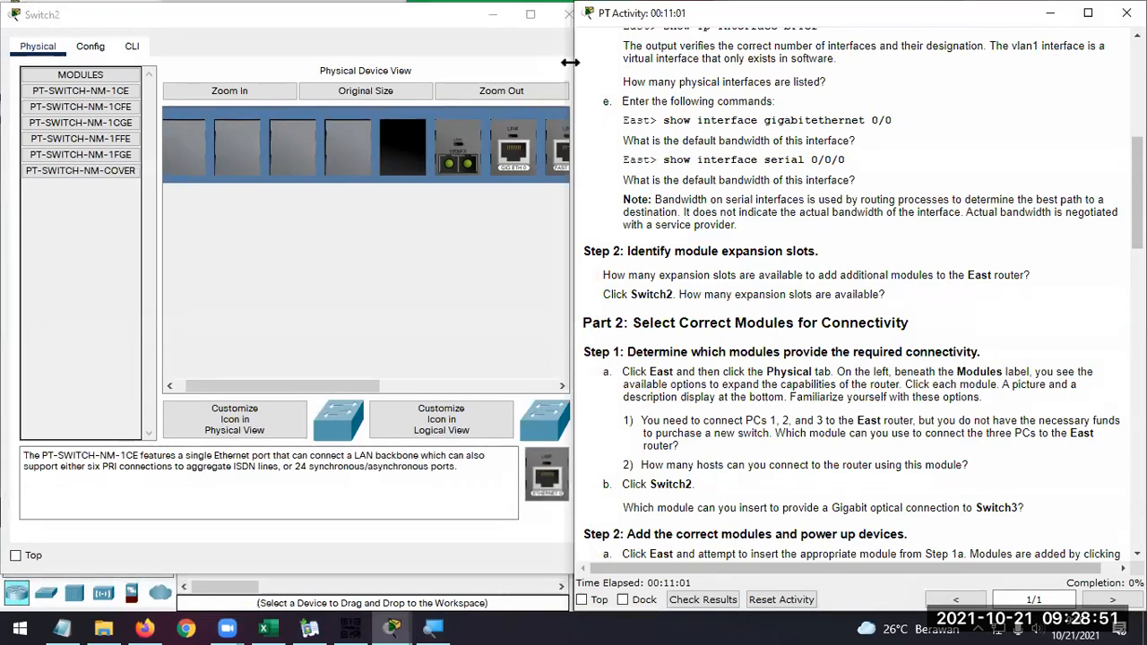
drag(570, 62, 583, 63)
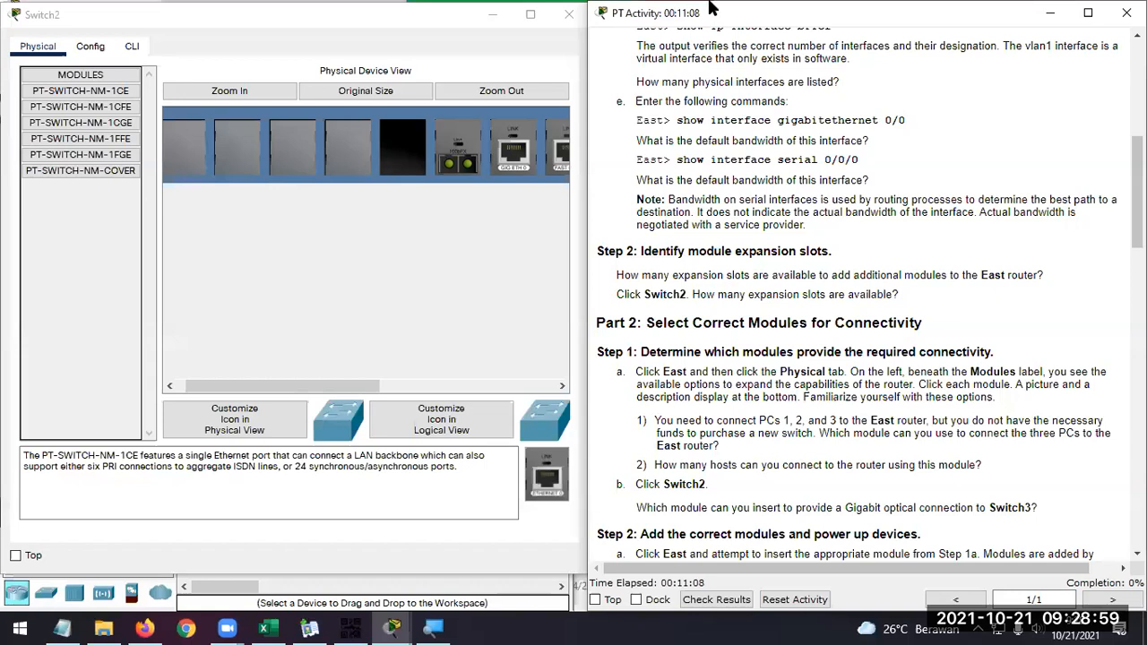
Bring up the Zoom meeting controls and unmute the microphone
click(240, 617)
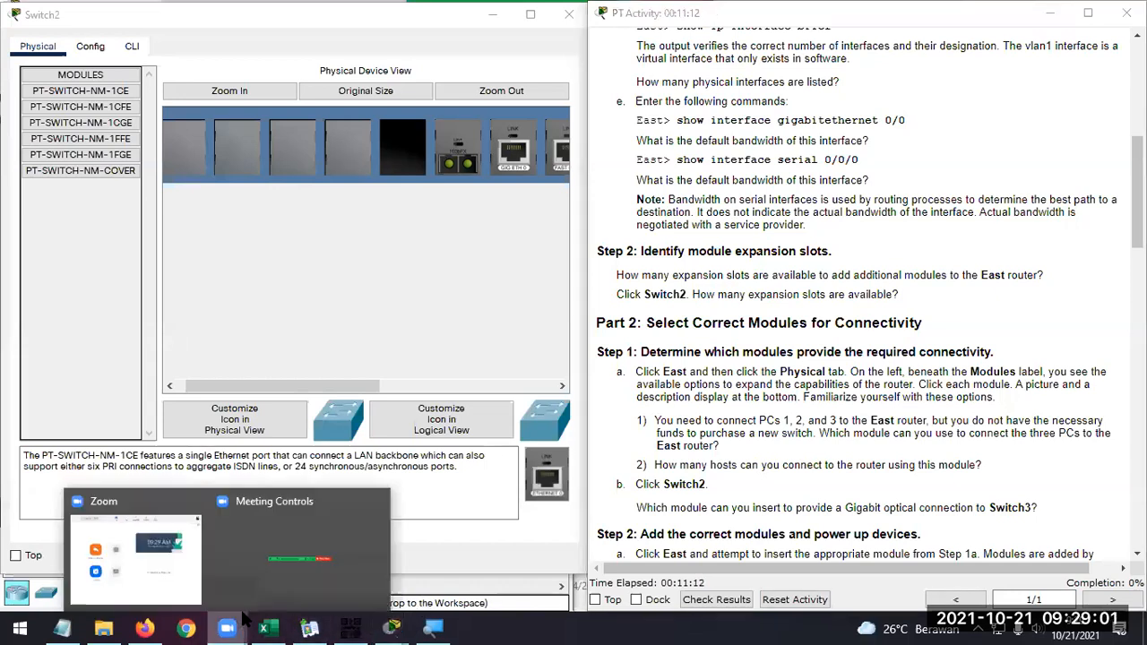
click(331, 544)
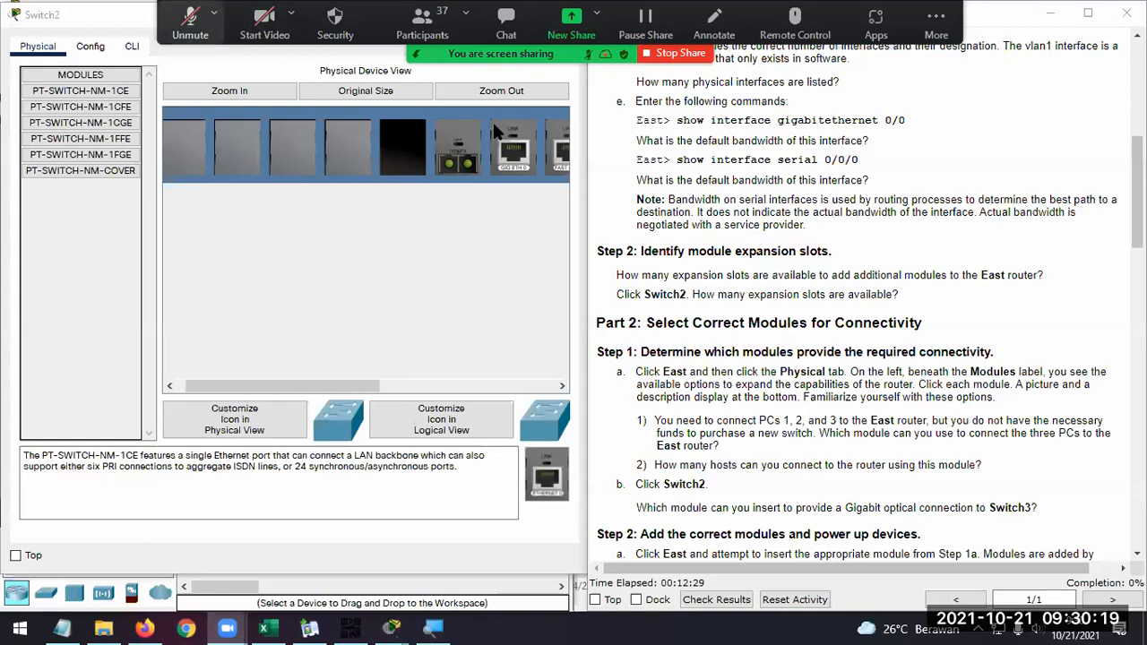
key(alt+a)
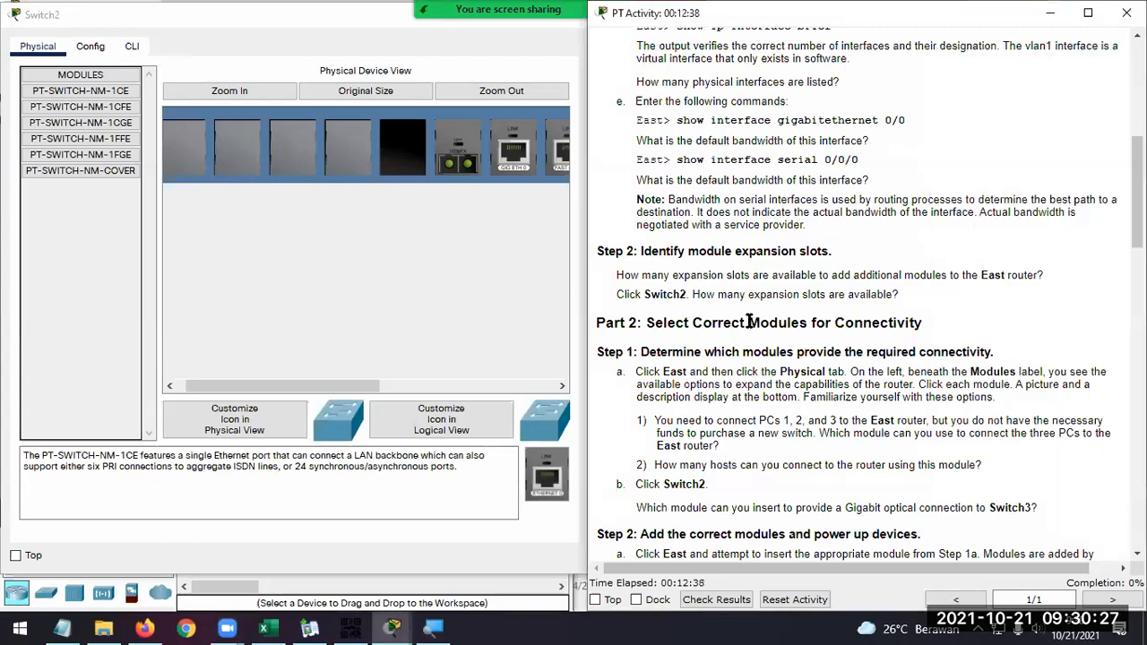
Examine the descriptions and pictures of Switch2's available modules, comparing the copper 1CGE, fiber 1FFE and 1FGE, and cover options
drag(367, 394, 288, 383)
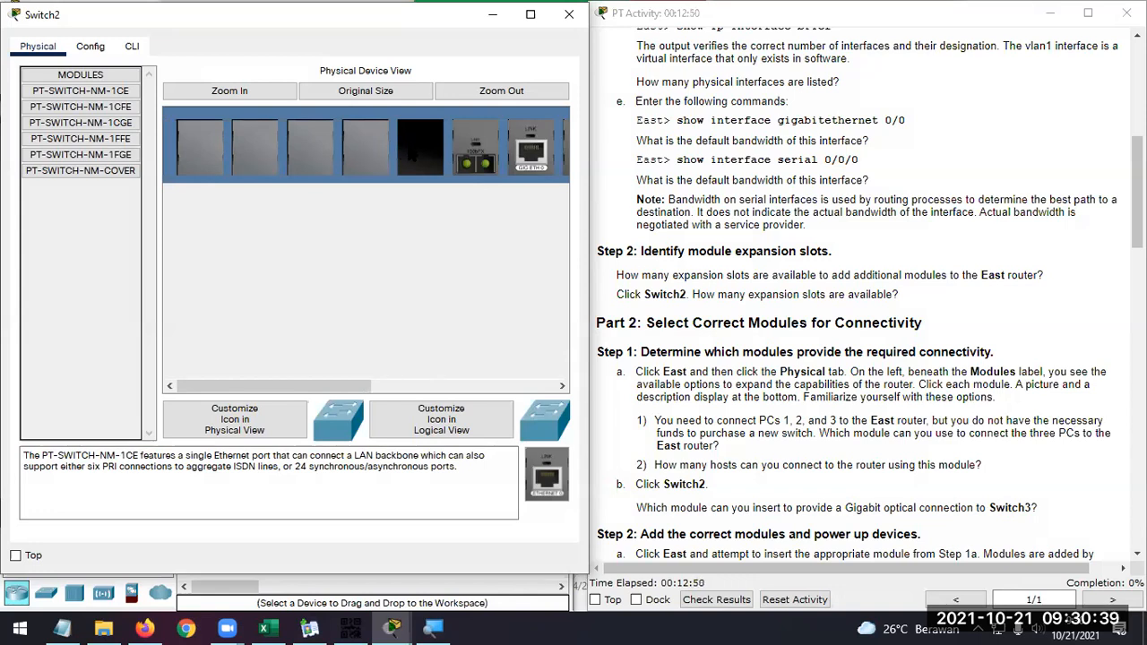
click(126, 108)
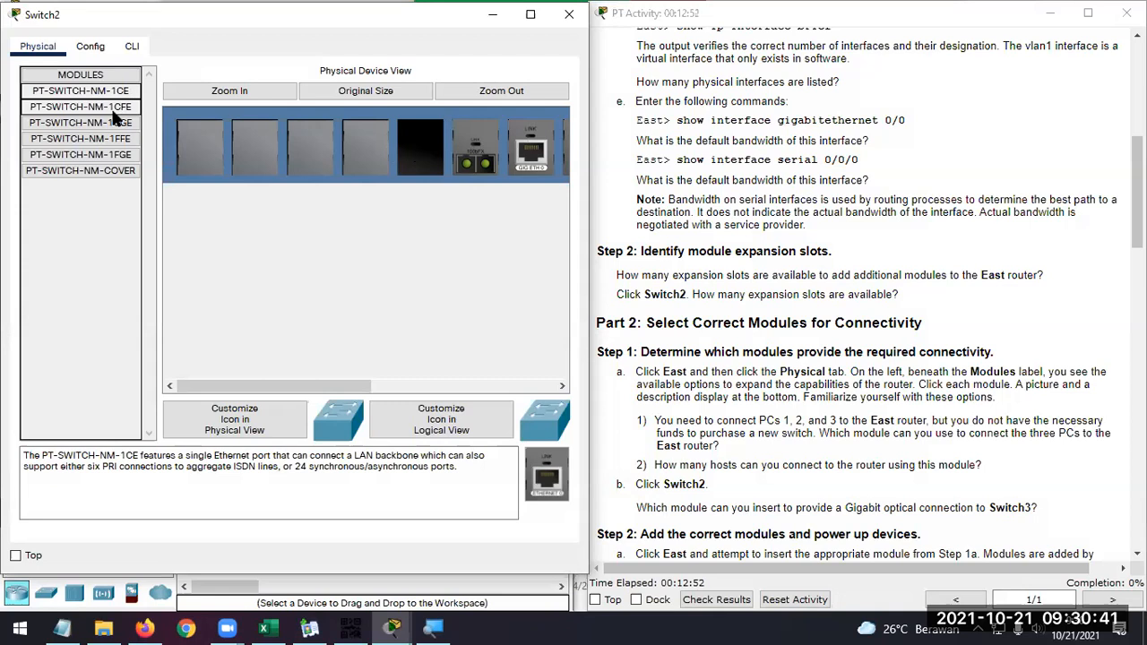
click(107, 122)
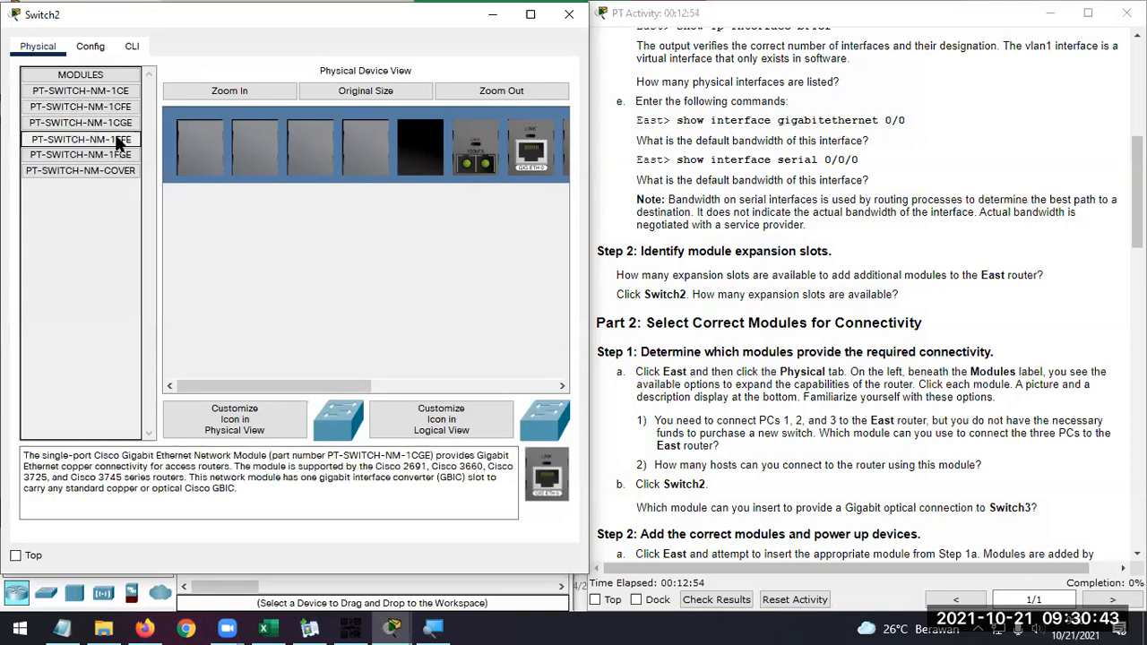
click(116, 142)
click(116, 155)
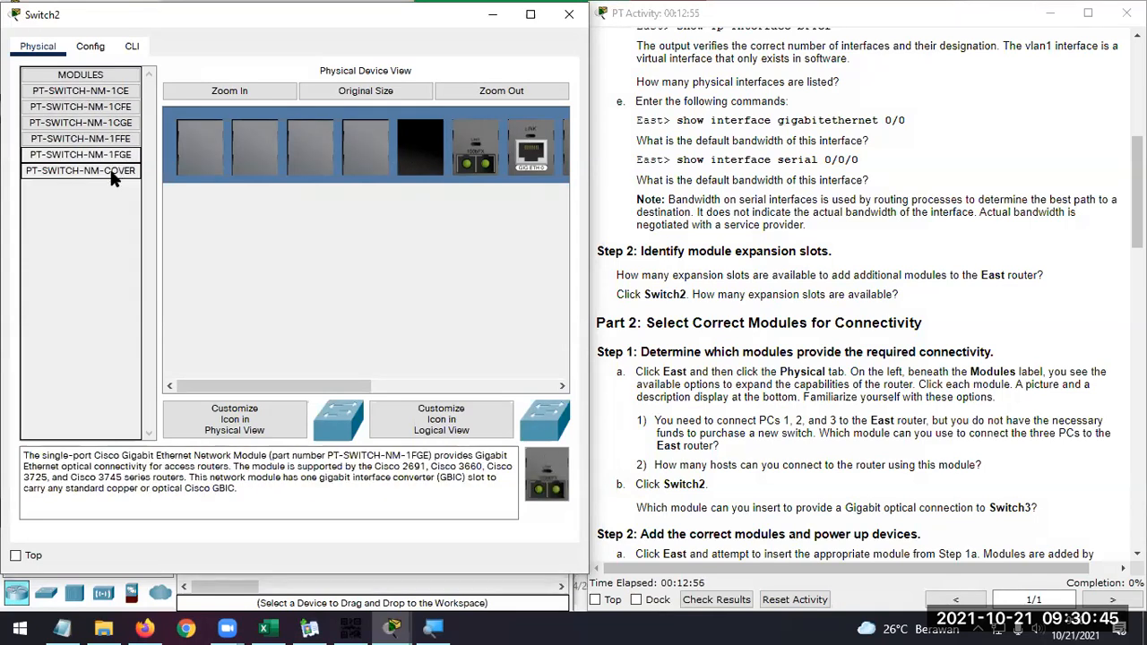
click(117, 141)
click(126, 157)
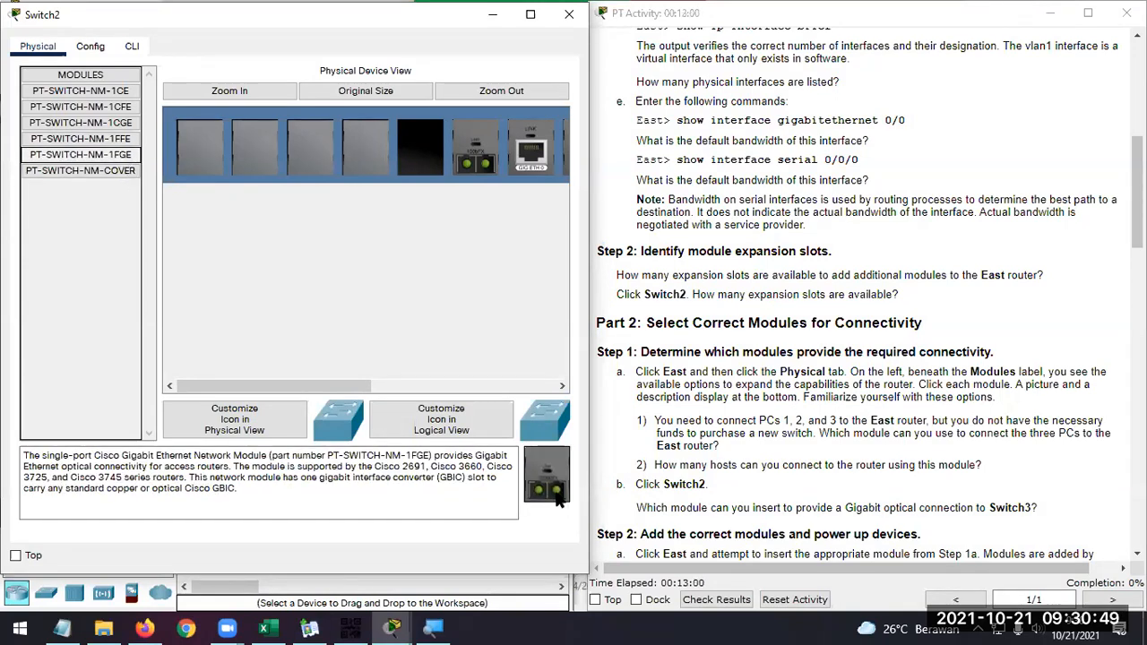
click(119, 170)
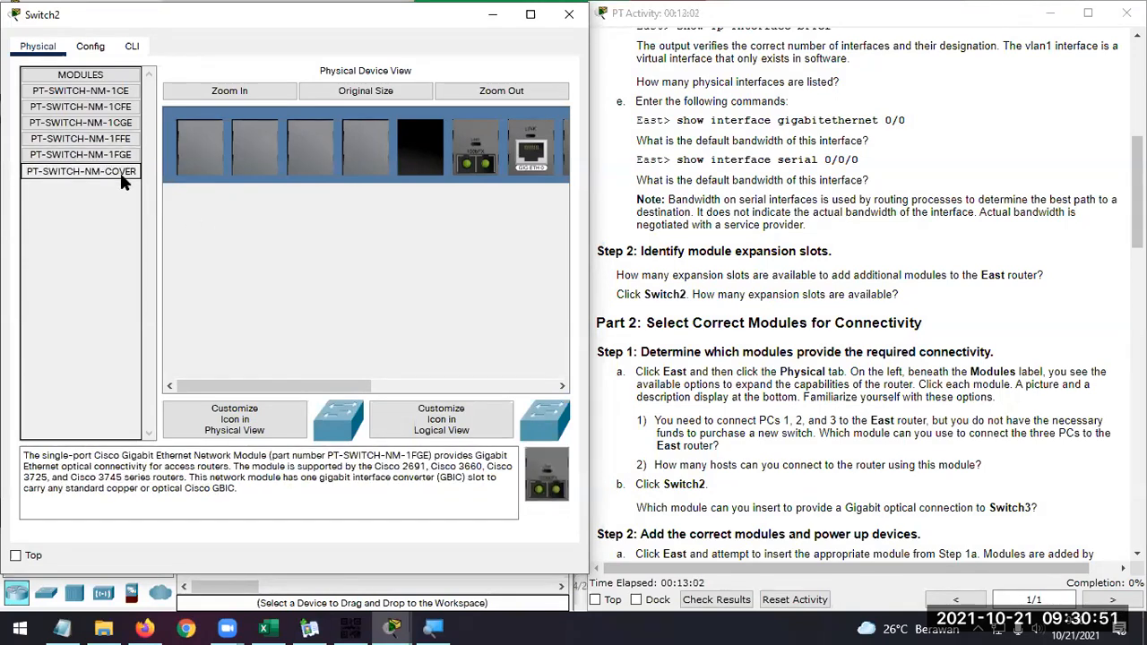
click(125, 156)
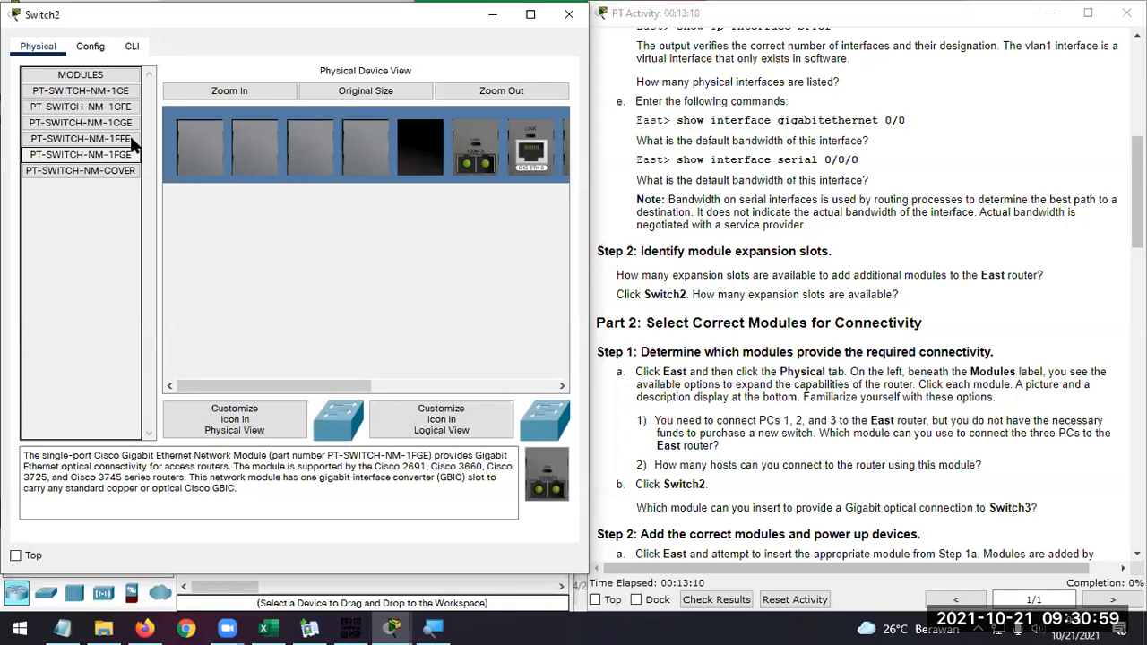
click(89, 140)
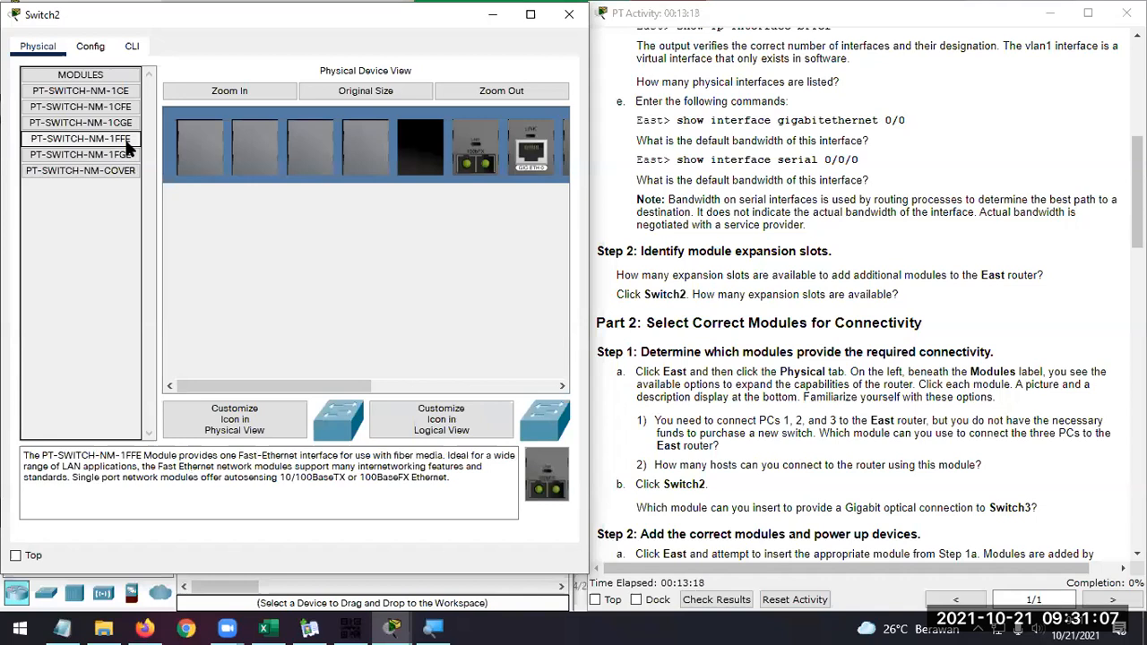
click(124, 158)
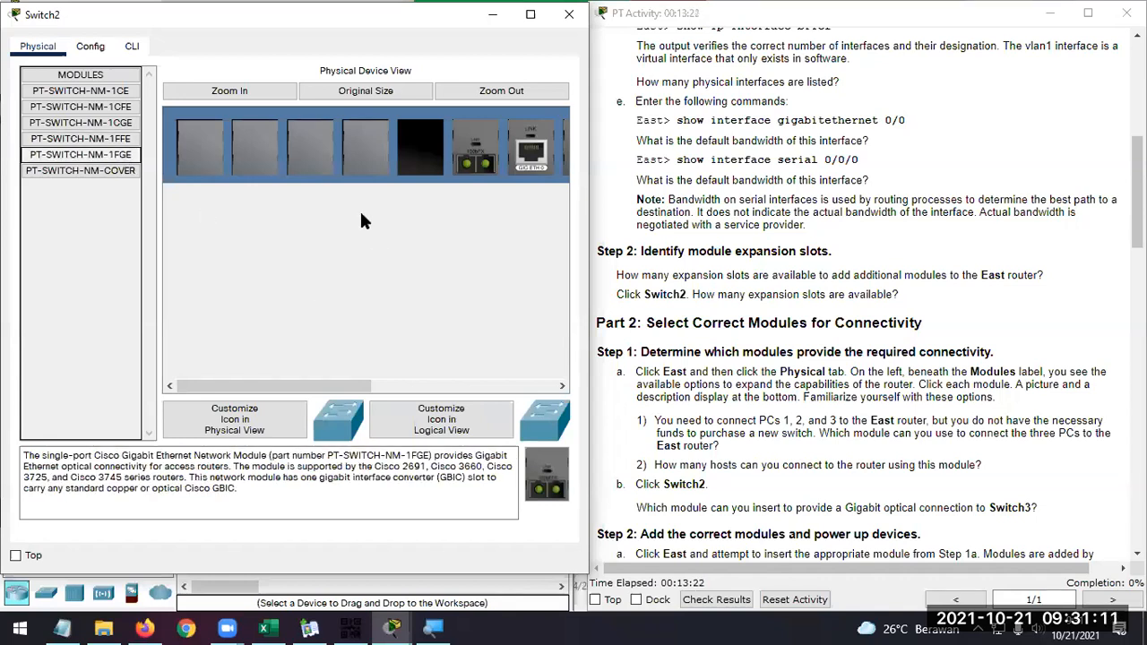
click(117, 140)
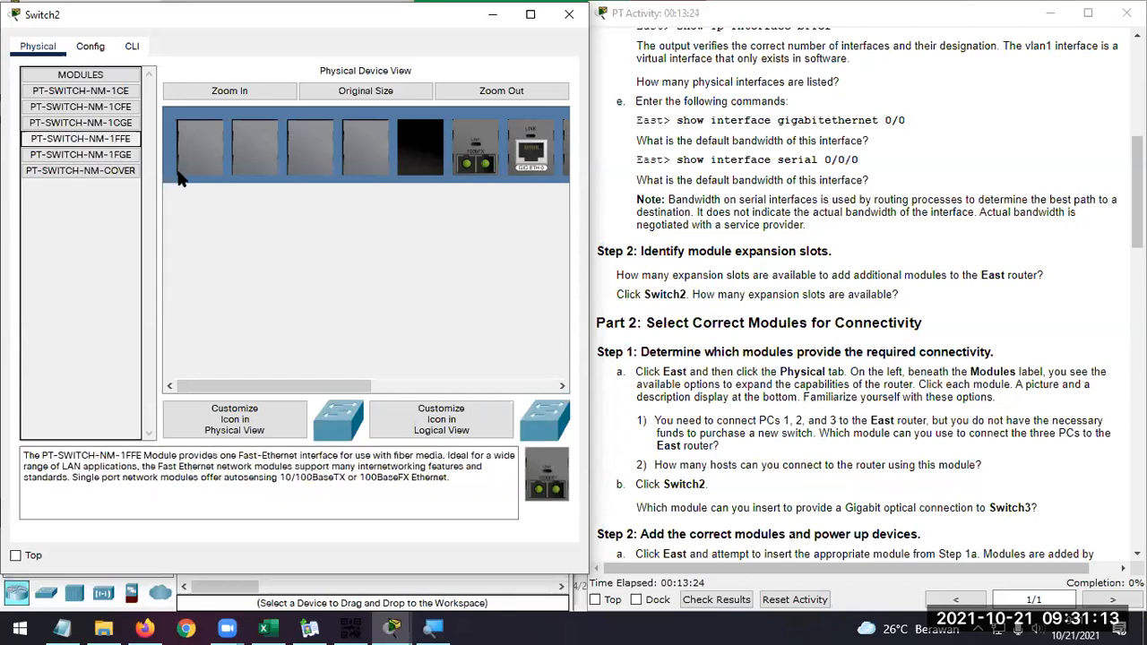
Try to insert a PT-SWITCH-NM-1CGE module into Switch2's empty slot while the switch is powered on
click(128, 124)
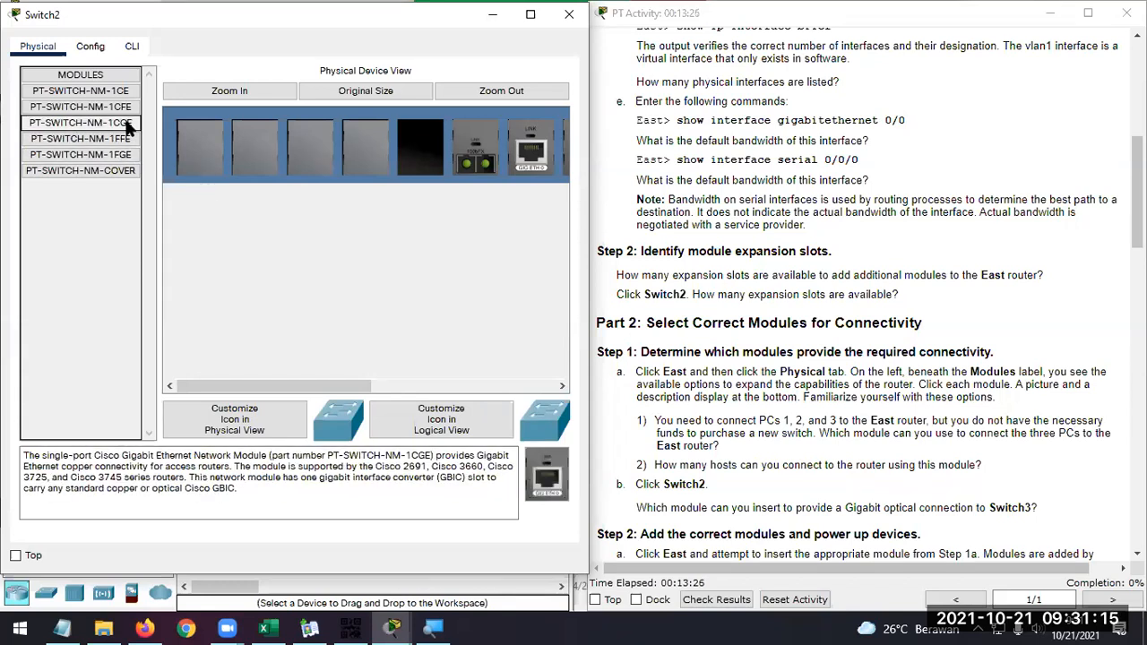
drag(545, 475, 426, 157)
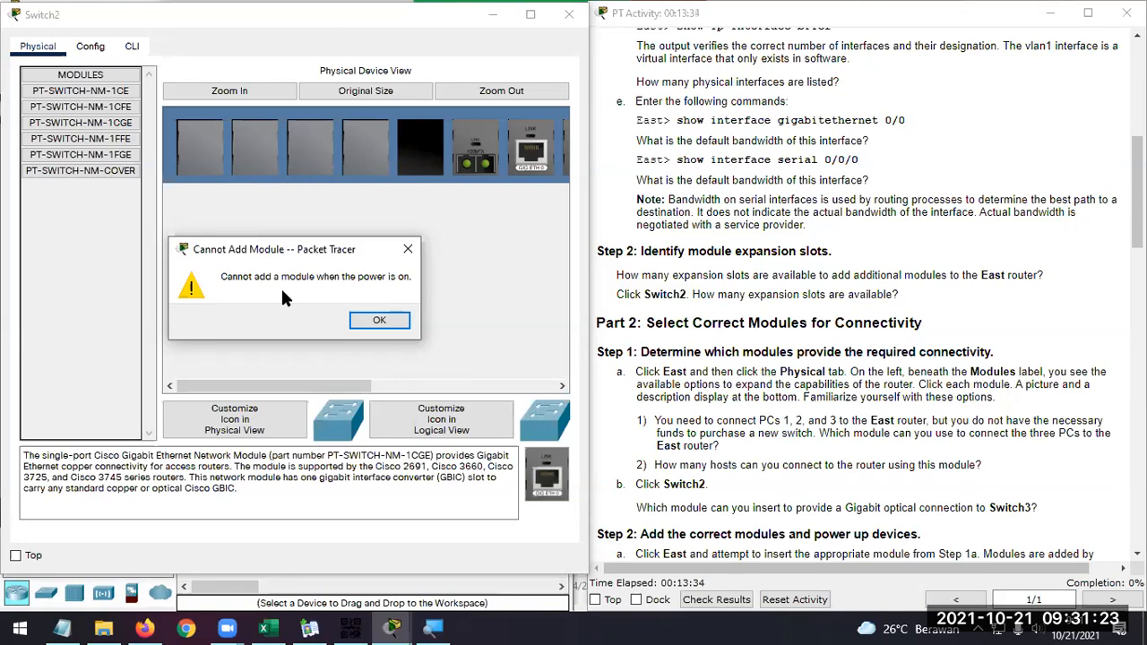
click(396, 321)
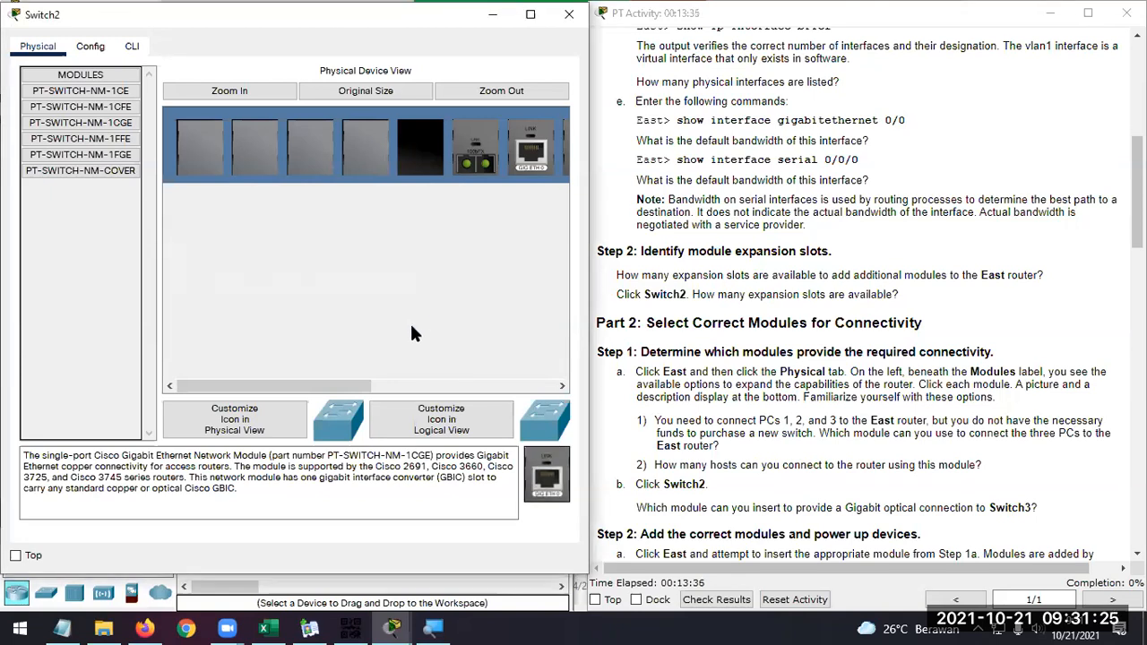
Power off Switch2
drag(321, 383, 507, 397)
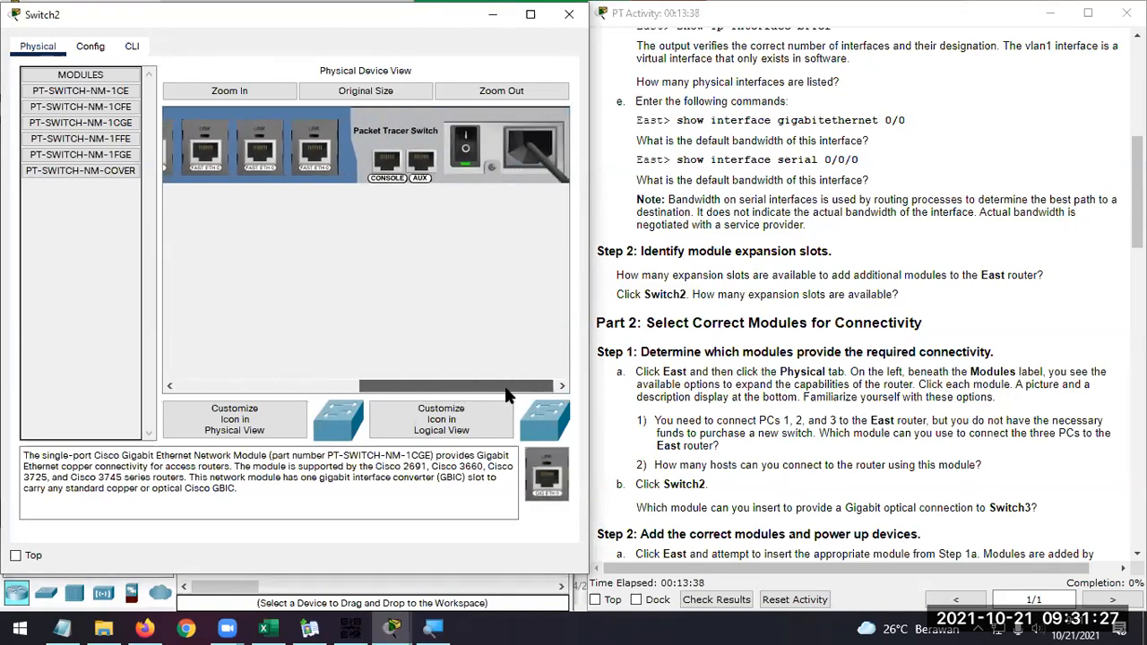
click(469, 158)
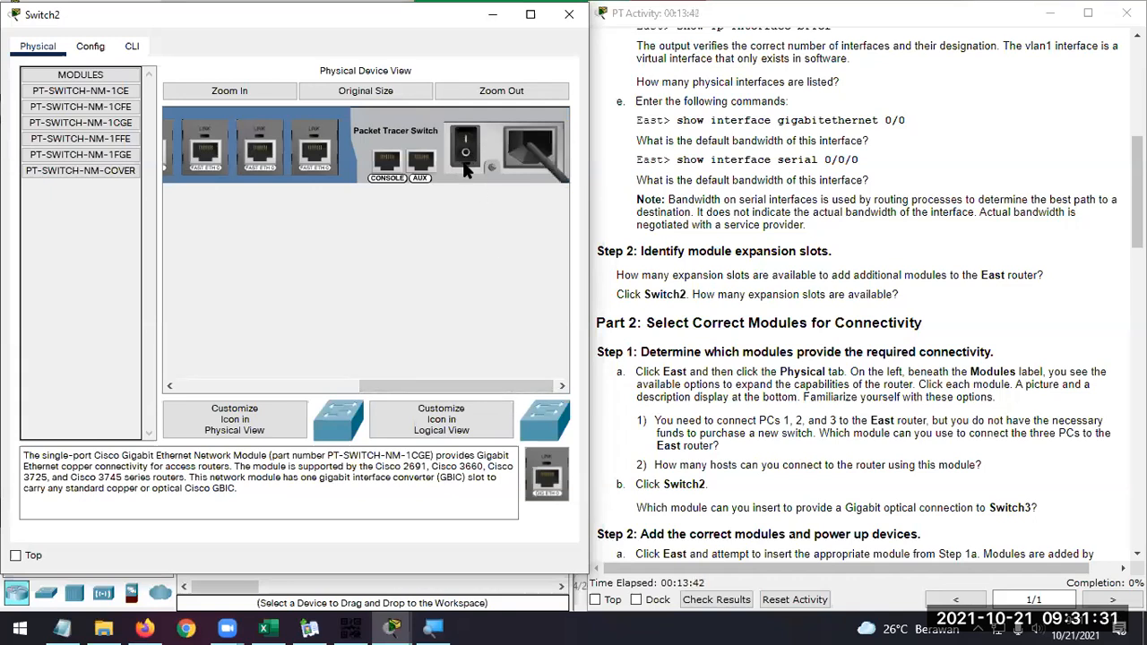
click(465, 164)
click(464, 168)
Remove the four cover plates from Switch2's expansion slots
drag(513, 393, 331, 393)
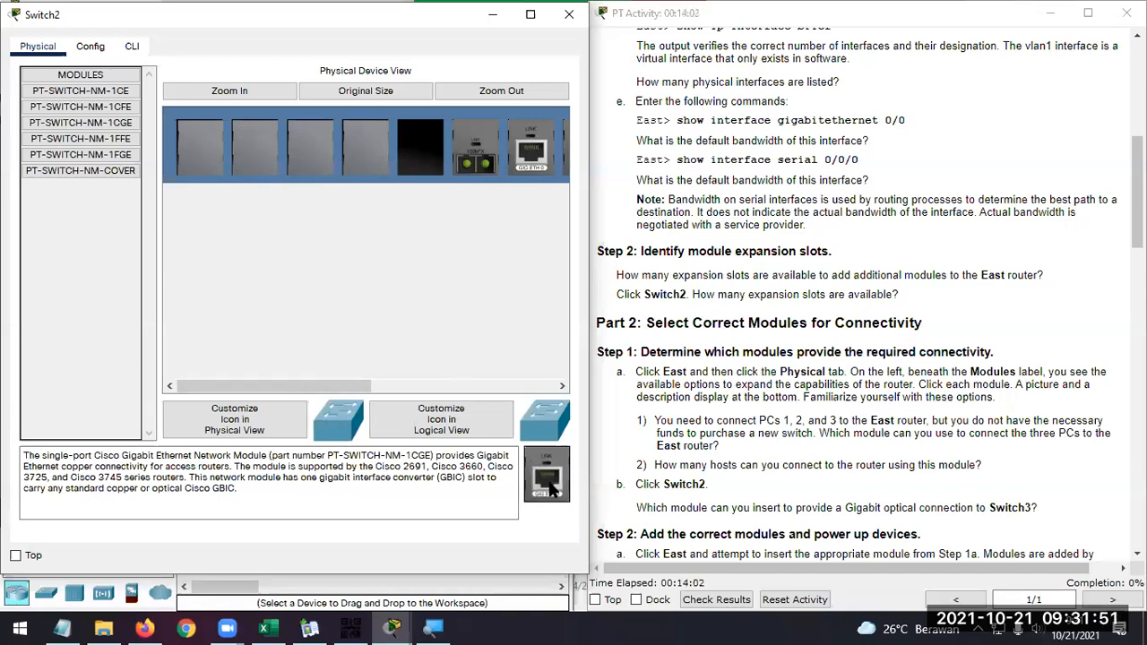
click(112, 171)
mouse_move(557, 480)
mouse_down()
mouse_move(406, 144)
mouse_move(553, 466)
mouse_up()
drag(375, 160, 552, 466)
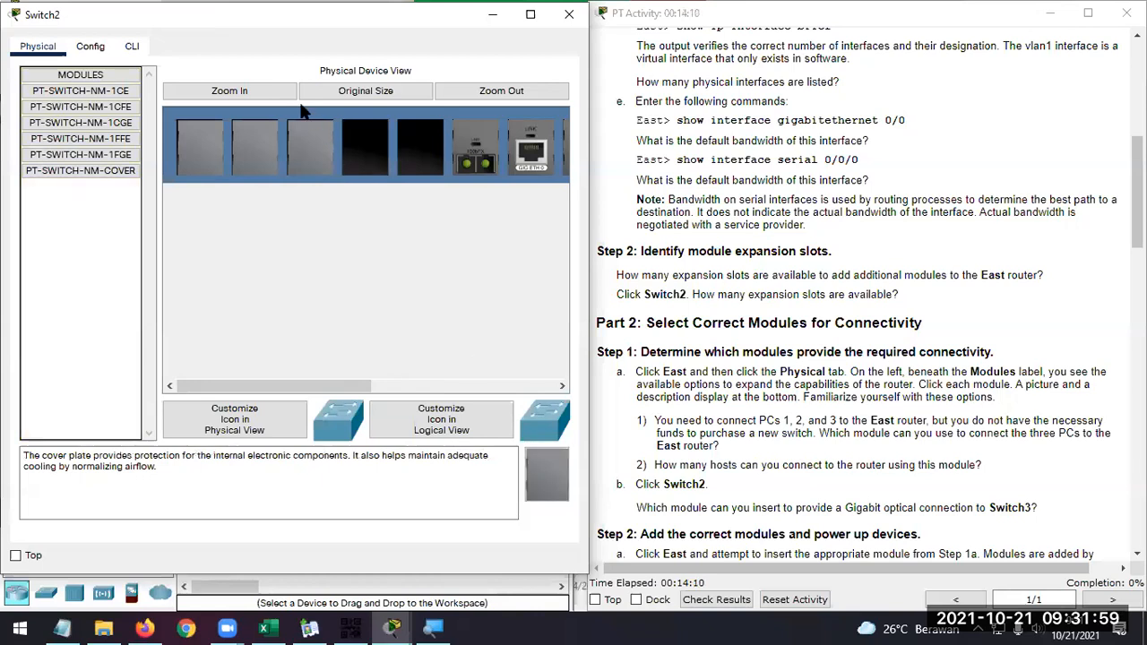
drag(313, 136, 552, 466)
drag(255, 146, 552, 466)
drag(200, 146, 552, 466)
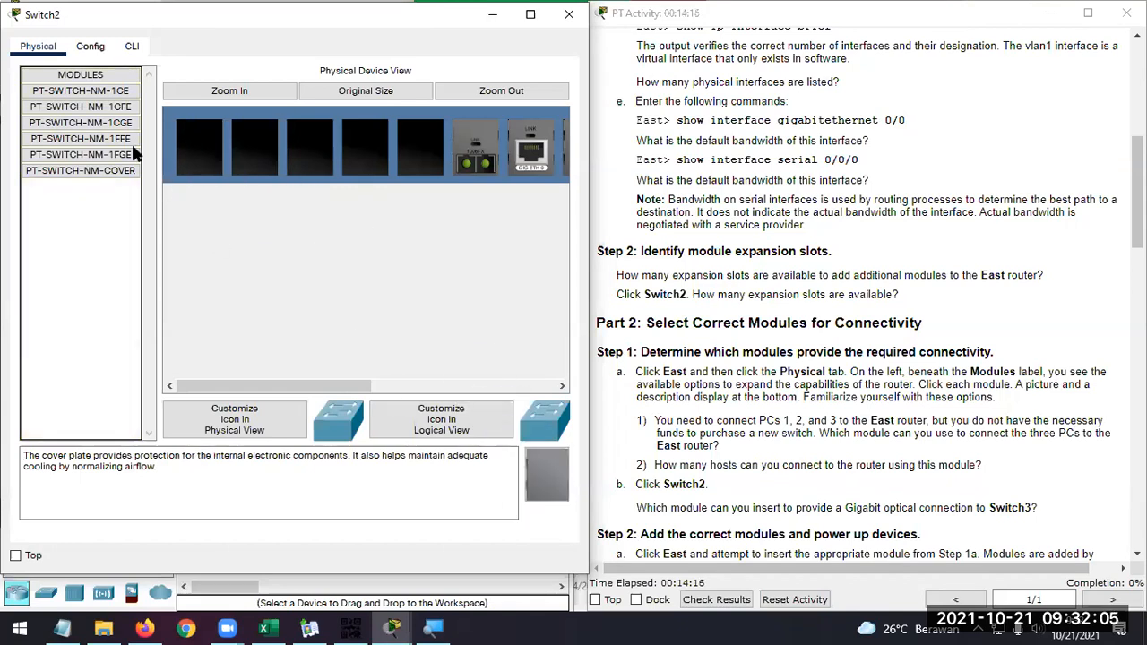
Review the 1CE and 1CFE module descriptions and remove the installed fiber module next to Switch2's Gigabit Ethernet port
click(117, 91)
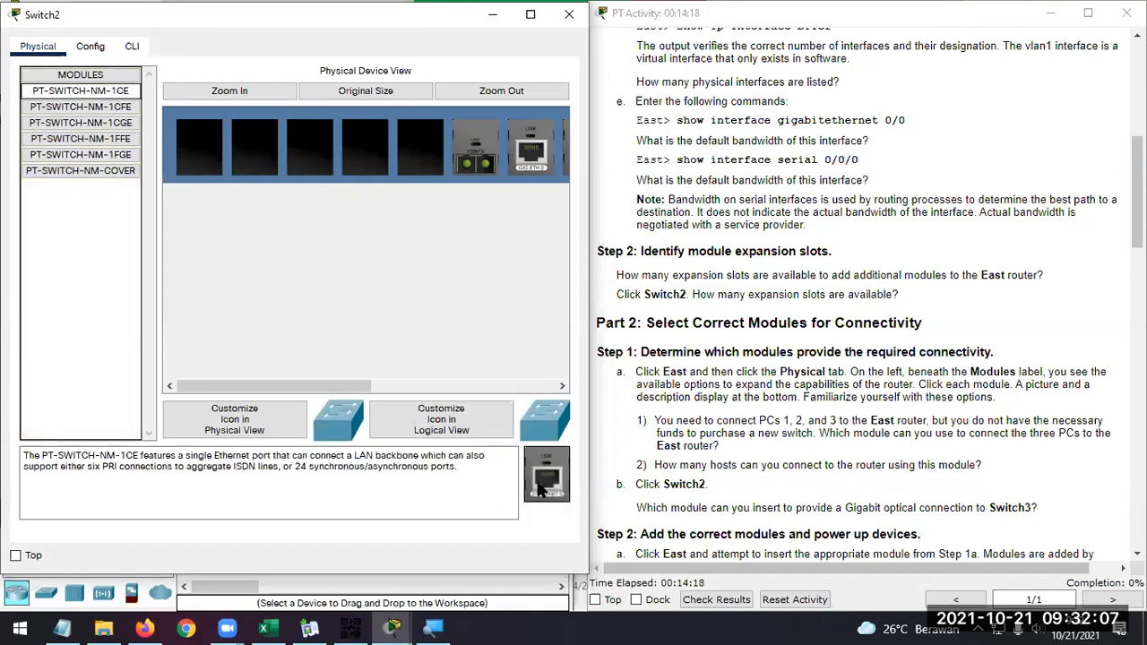
click(117, 106)
drag(363, 385, 426, 394)
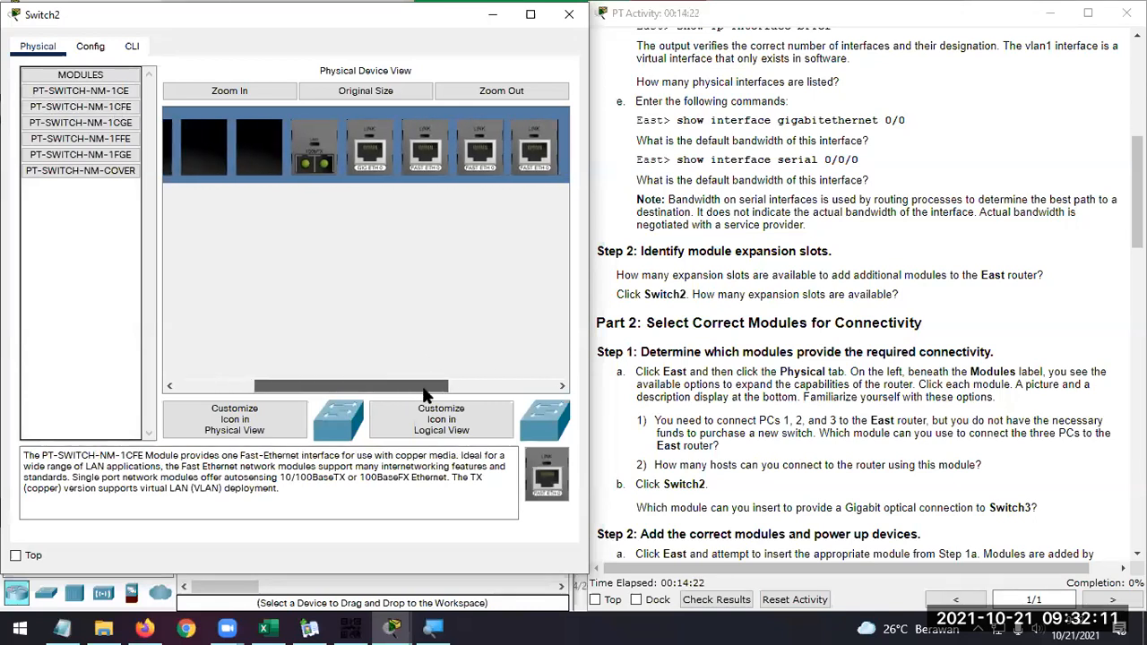
drag(426, 394, 367, 393)
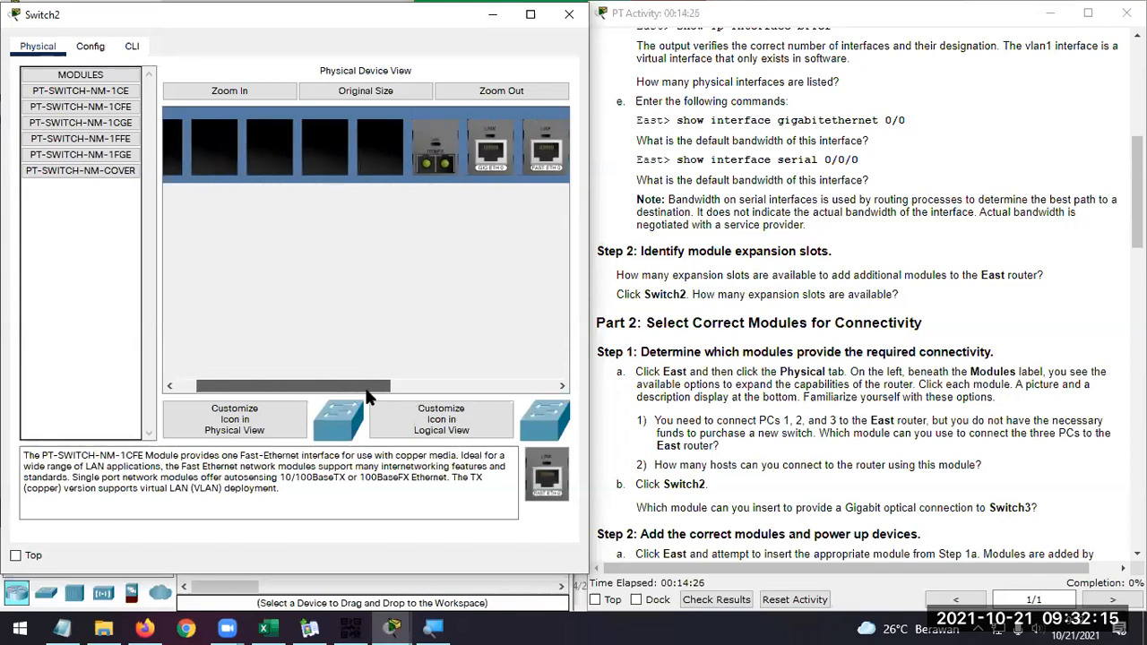
mouse_move(436, 146)
mouse_down()
mouse_move(381, 149)
mouse_move(473, 305)
mouse_move(439, 145)
mouse_up()
mouse_move(376, 387)
mouse_down()
mouse_move(401, 387)
mouse_move(390, 390)
mouse_up()
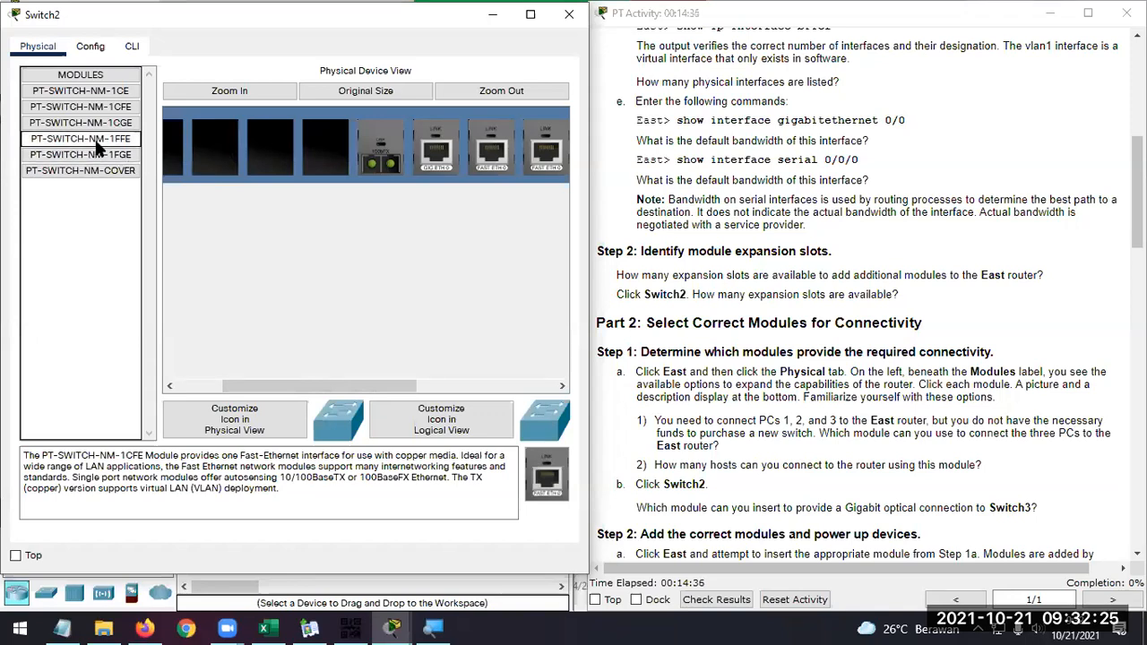
click(97, 148)
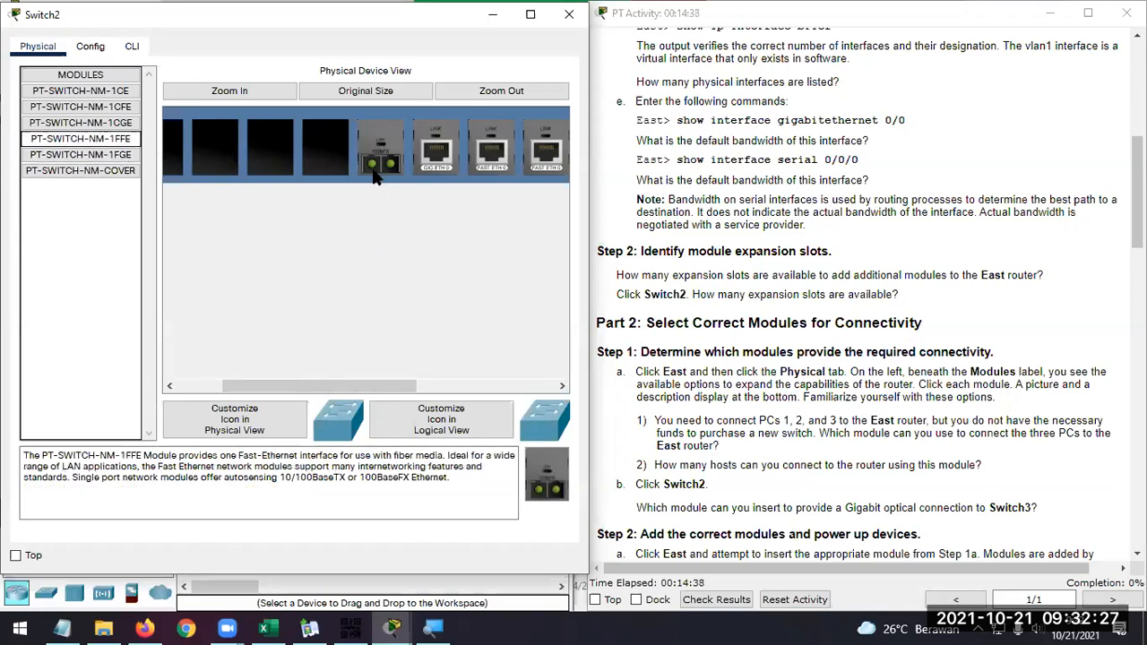
drag(381, 149, 551, 475)
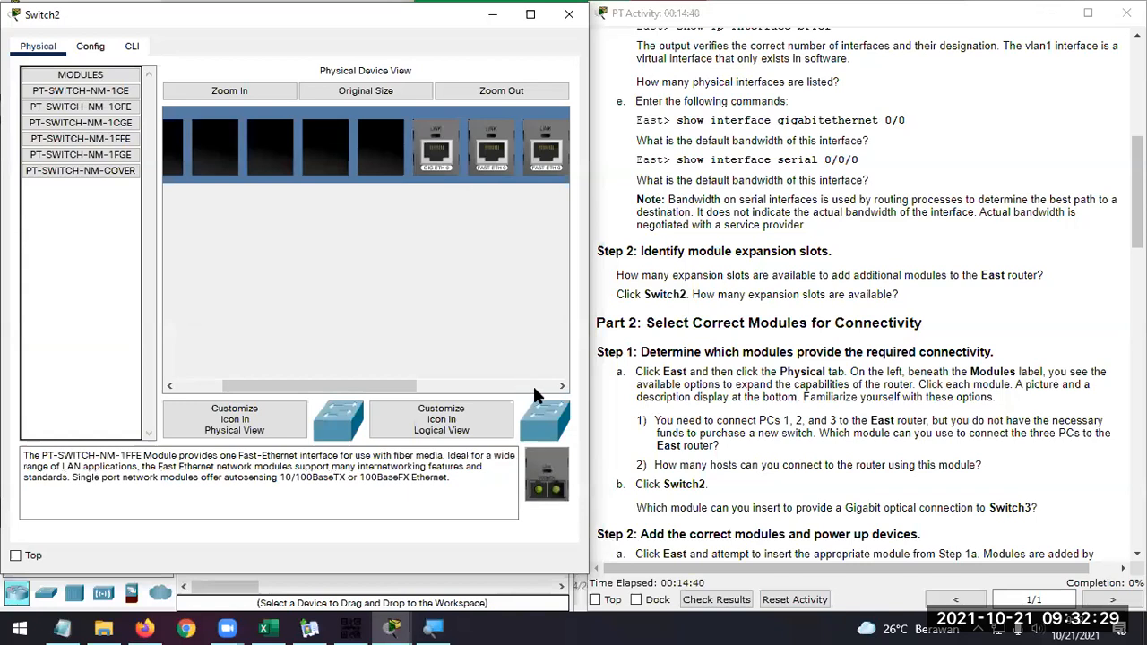
Insert a PT-SWITCH-NM-1CGE module into the empty Switch2 slot beside the existing Gigabit Ethernet port
click(77, 108)
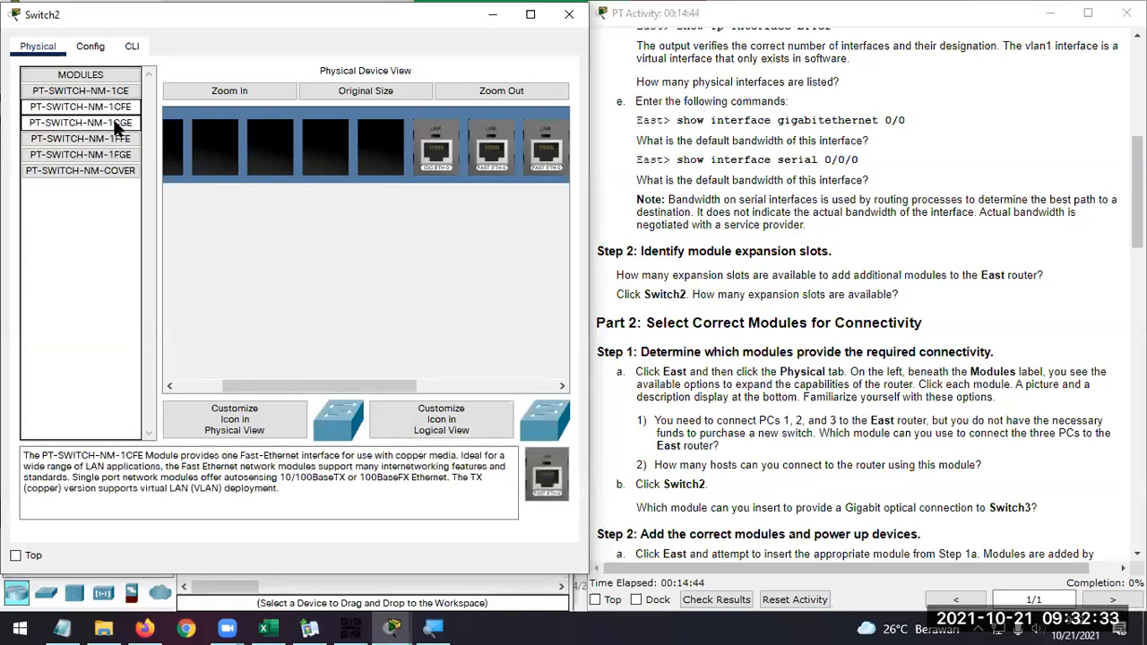
click(81, 122)
drag(547, 475, 385, 159)
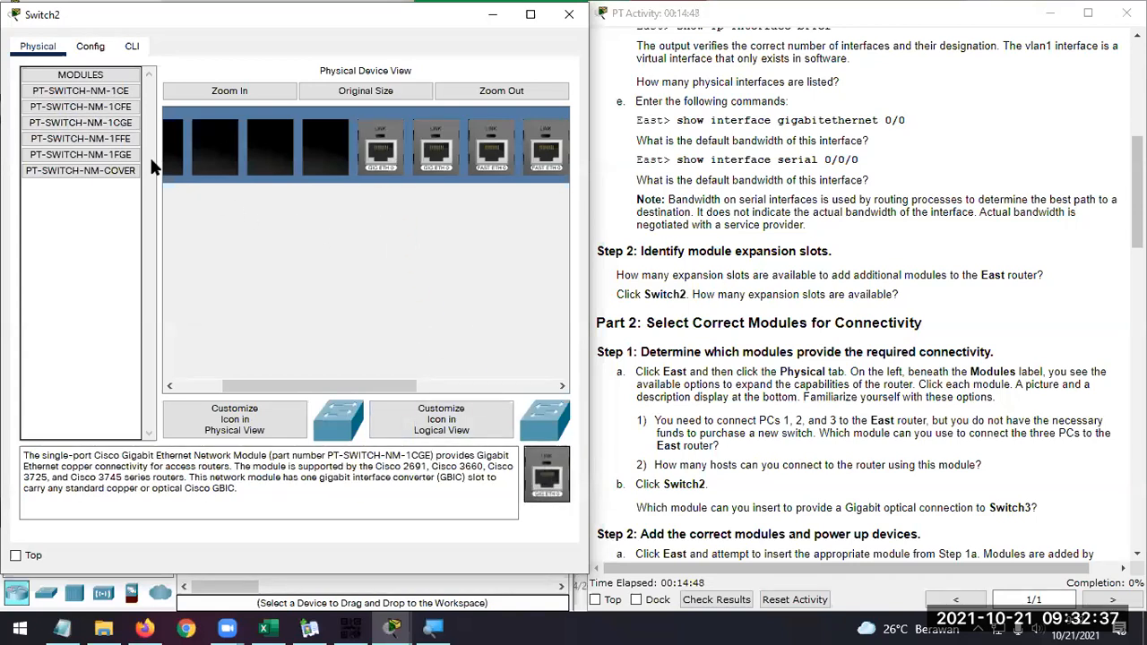
Insert PT-SWITCH-NM-1FFE fiber modules into the next two empty slots of Switch2, beside the added 1CGE module
click(124, 139)
drag(560, 495, 327, 153)
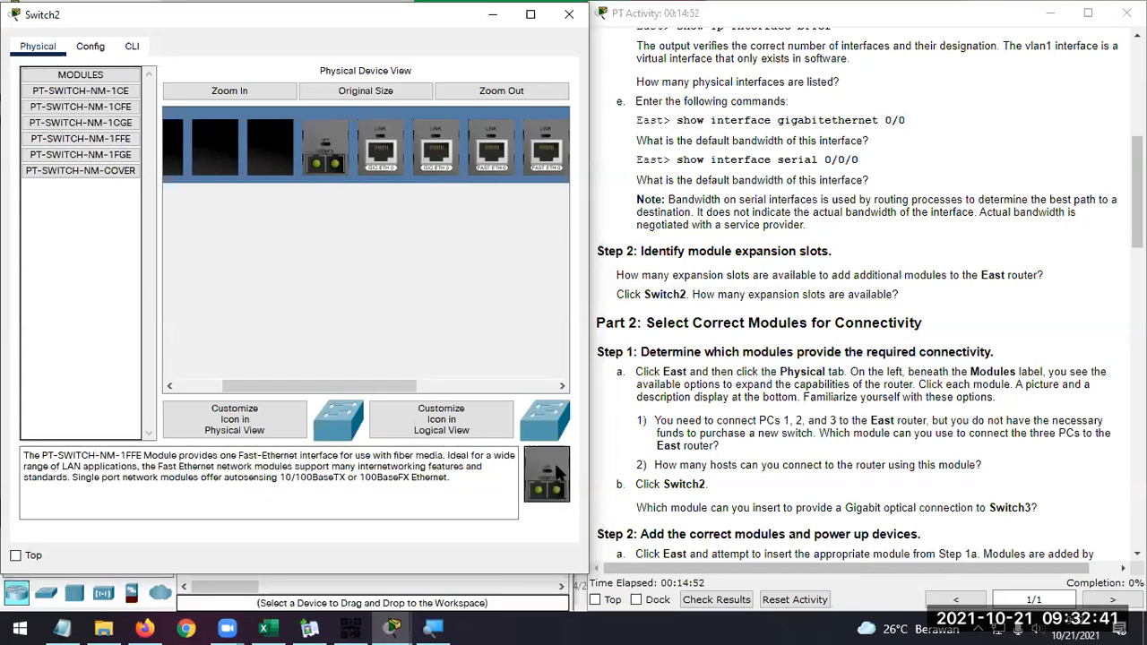
drag(413, 377, 368, 384)
drag(545, 502, 376, 154)
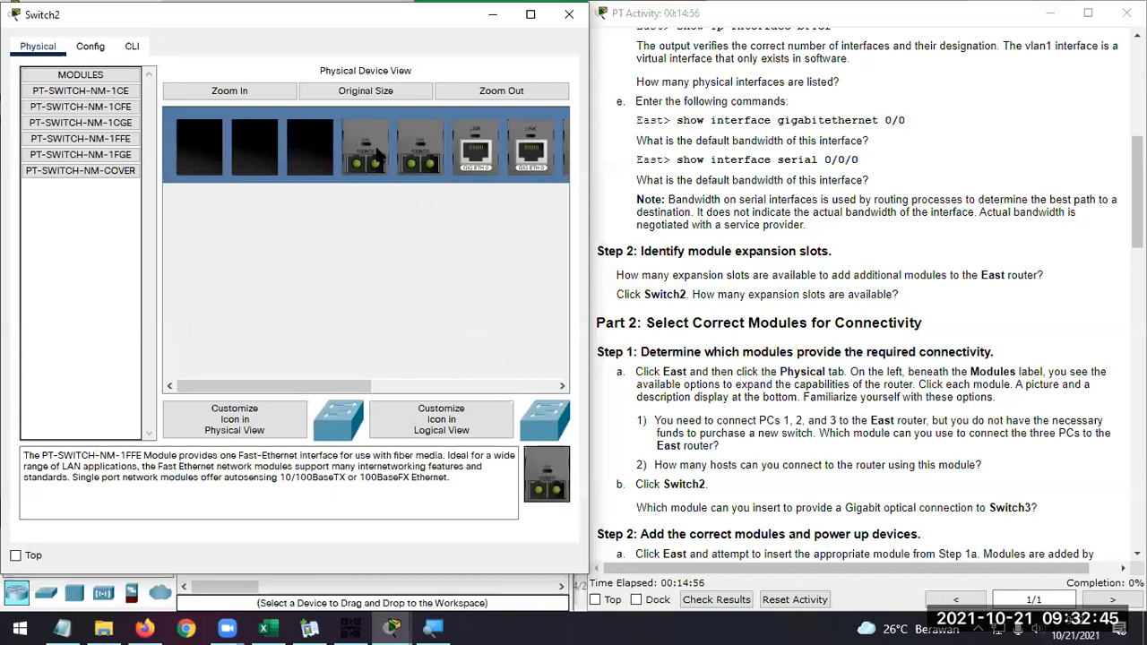
Insert PT-SWITCH-NM-1FGE modules into the next two empty Switch2 slots and fit PT-SWITCH-NM-COVER in the last one
click(80, 154)
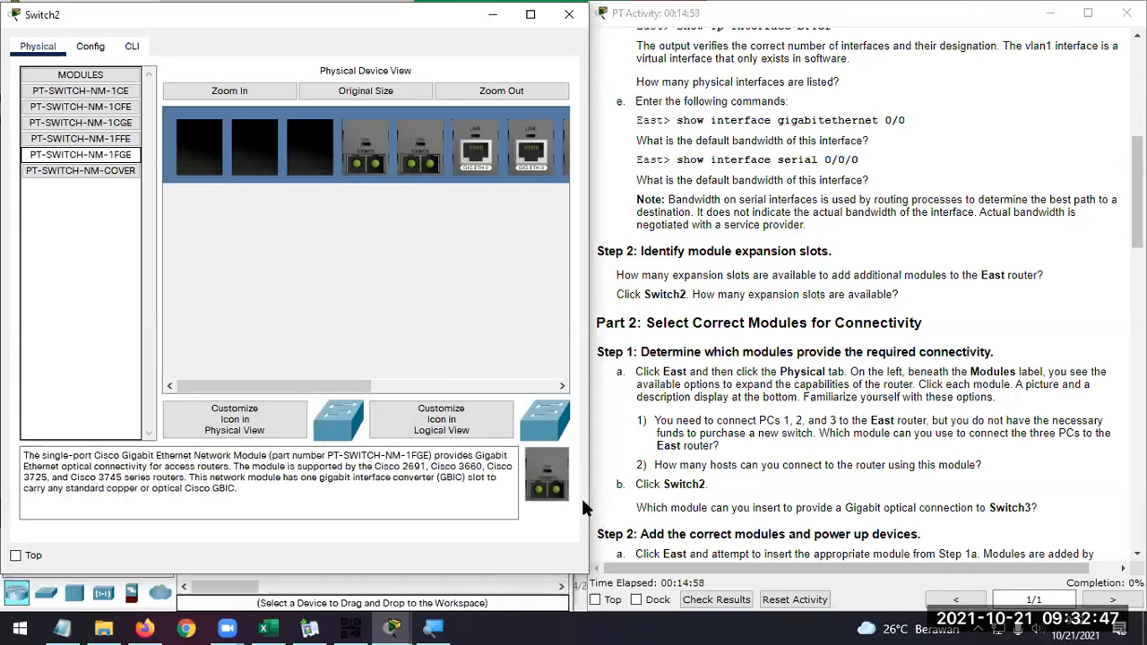
drag(555, 491, 309, 153)
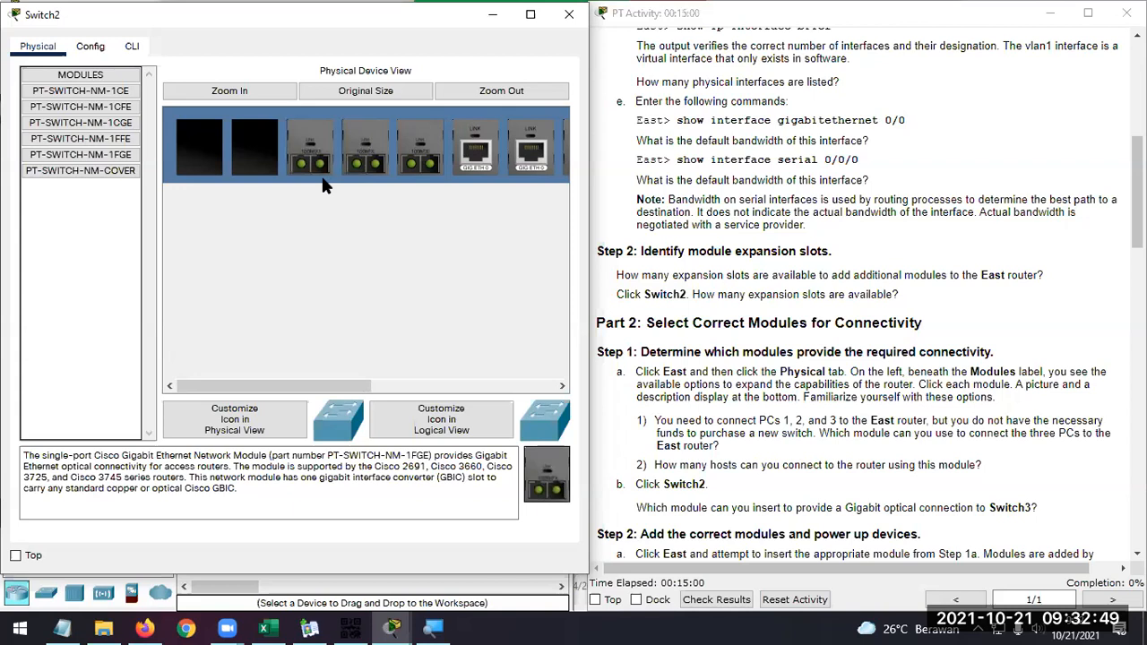
drag(544, 478, 260, 154)
click(88, 174)
drag(552, 480, 197, 150)
Power Switch2 back on and return to the view of its installed modules
drag(341, 385, 524, 372)
click(462, 143)
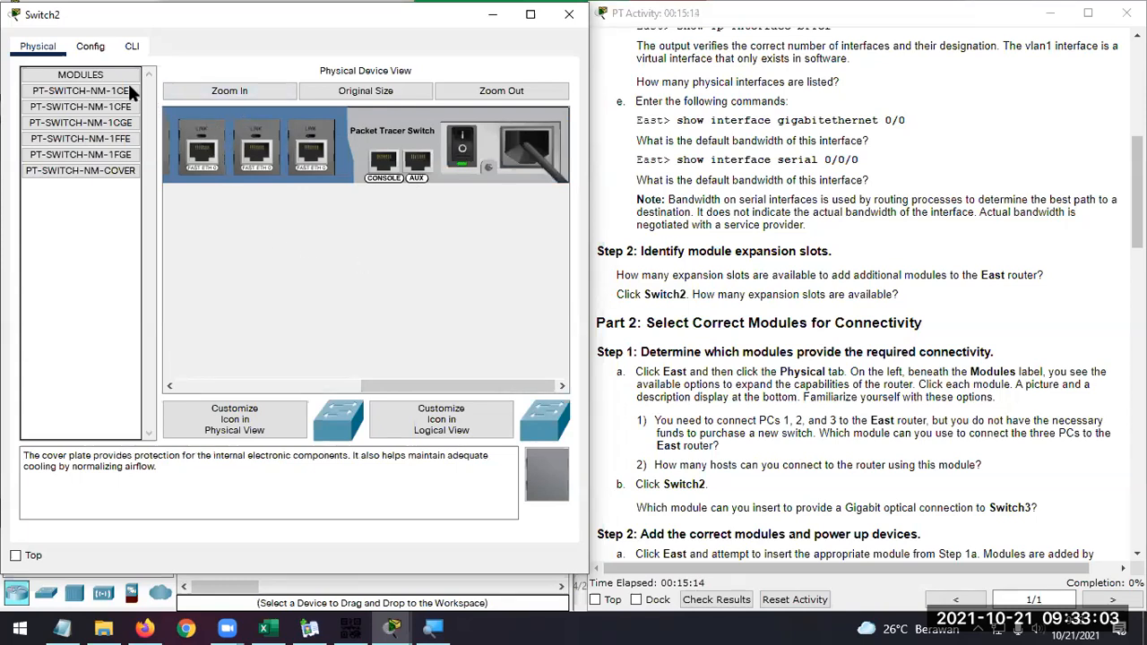
drag(422, 386, 213, 389)
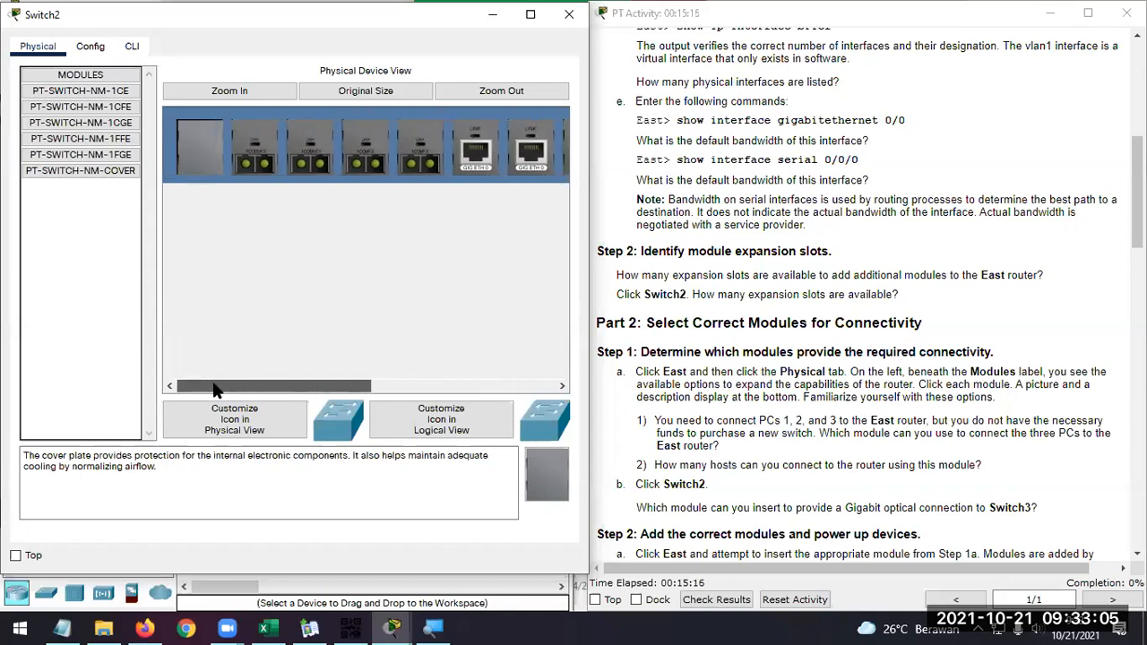
List Switch2's interfaces with the command sh ip interface brief and examine the FastEthernet and GigabitEthernet entries
click(132, 46)
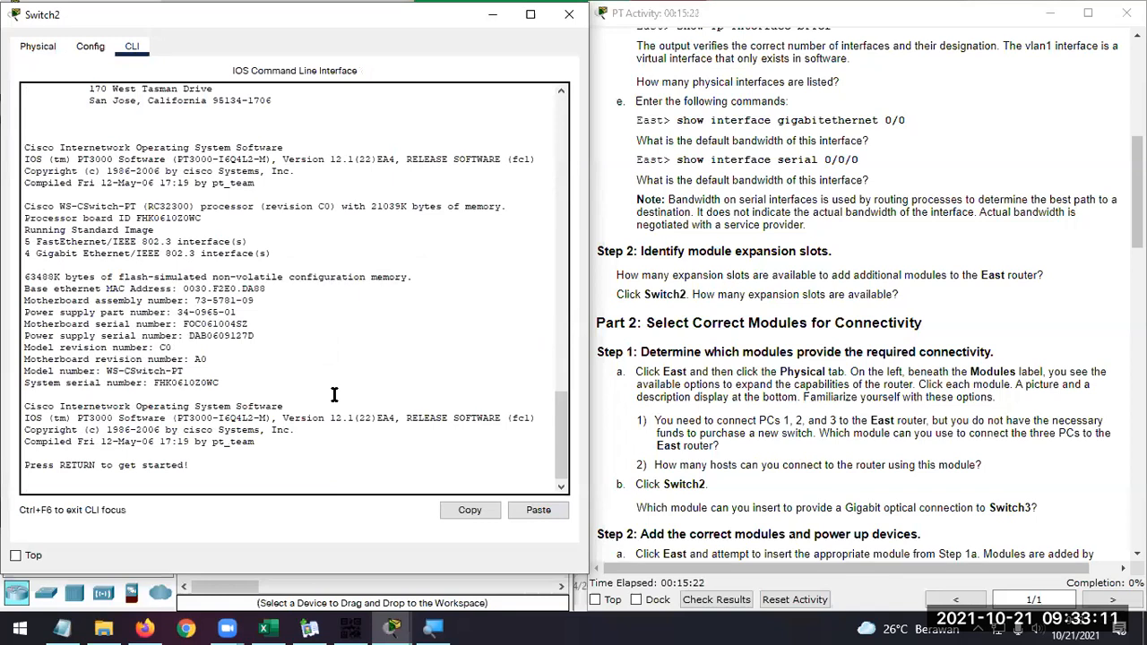
key(Return)
text(sh int)
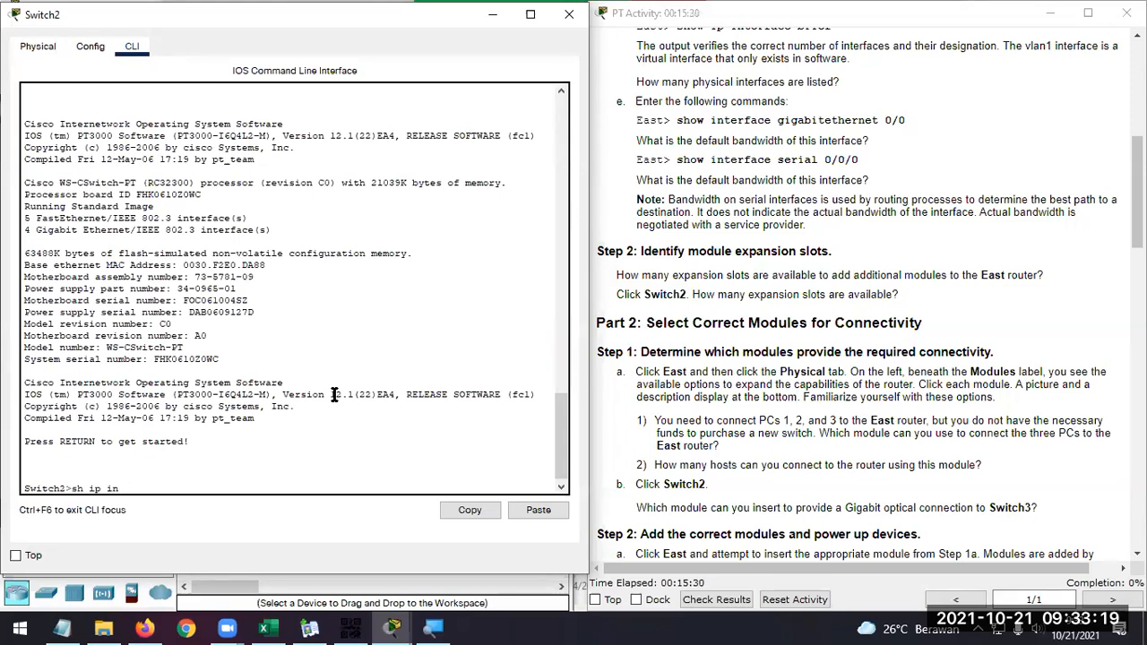
key(Tab)
text(brie)
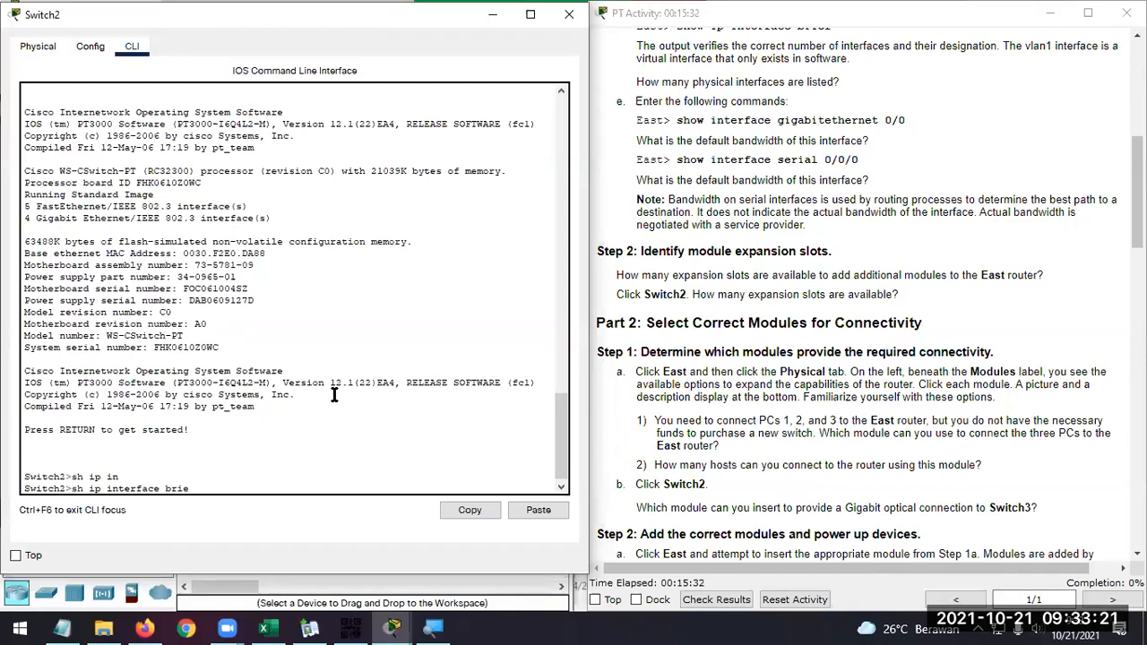
text(f)
key(Return)
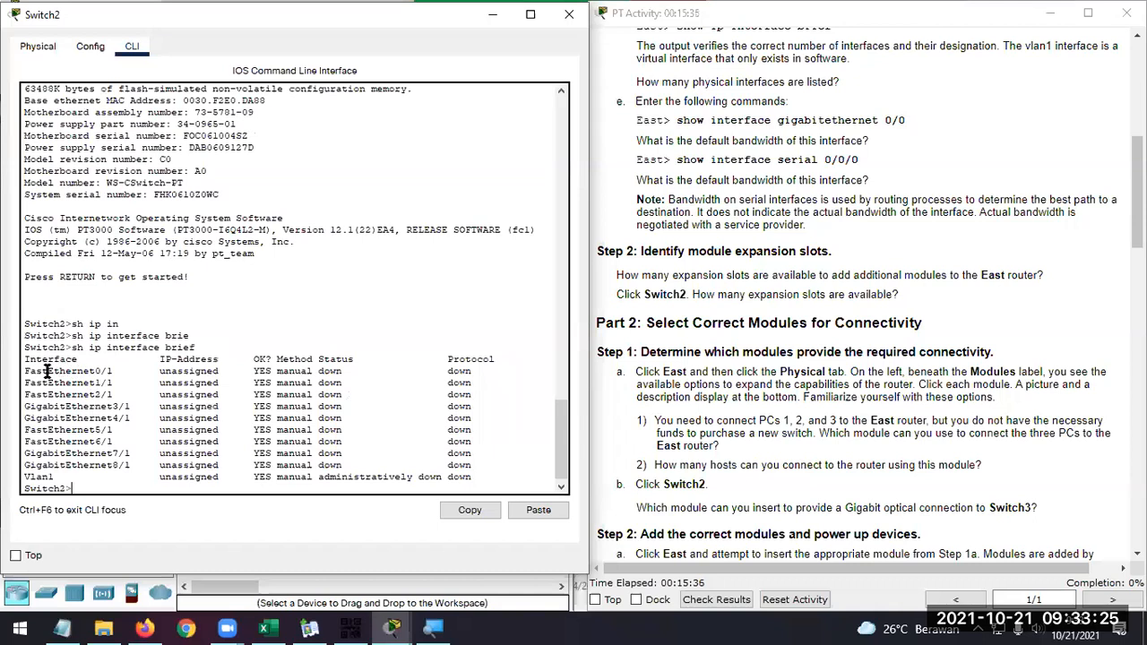
drag(31, 371, 137, 465)
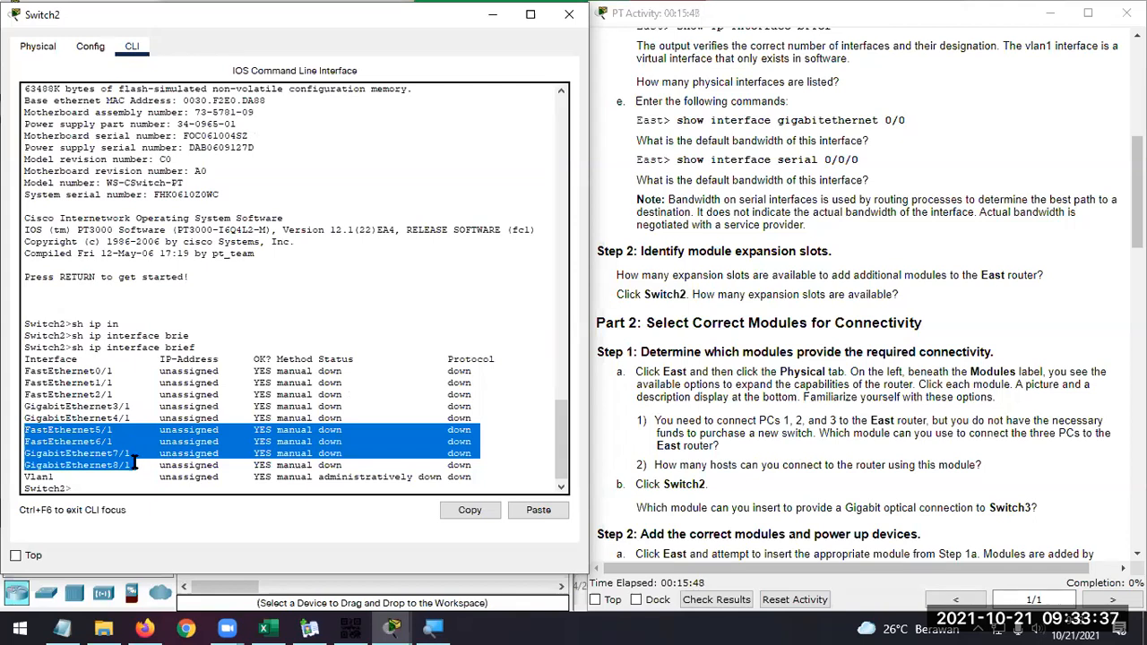
click(140, 462)
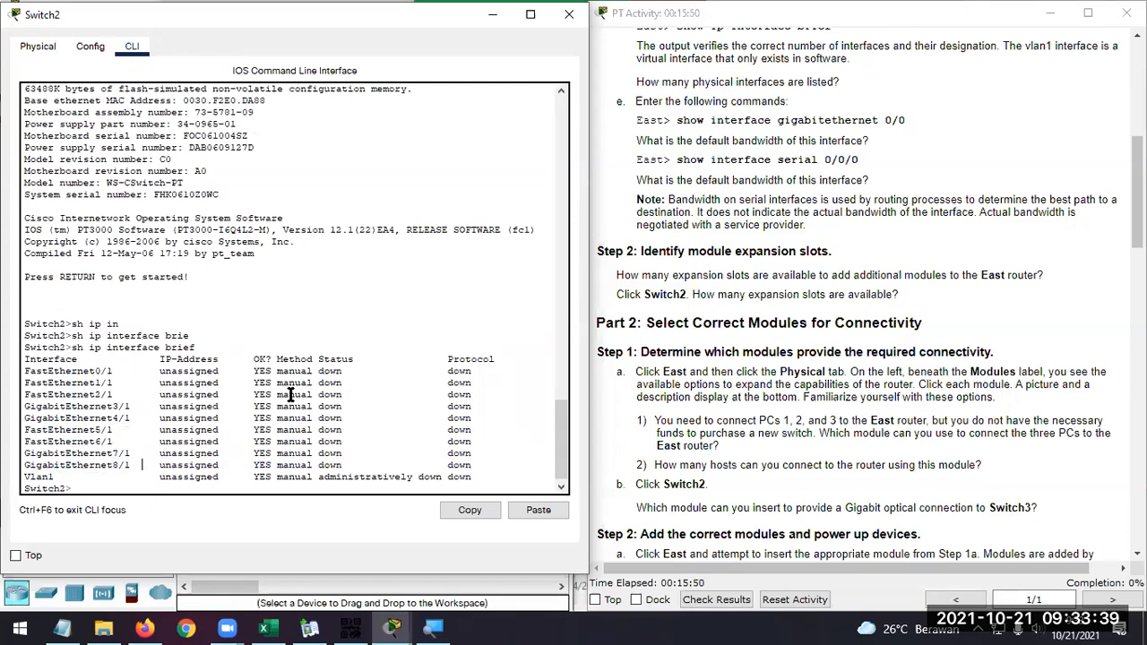
Review the modules fitted across Switch2's physical view up to its power switch and close the Switch2 window
scroll(291, 395, up, 4)
click(36, 47)
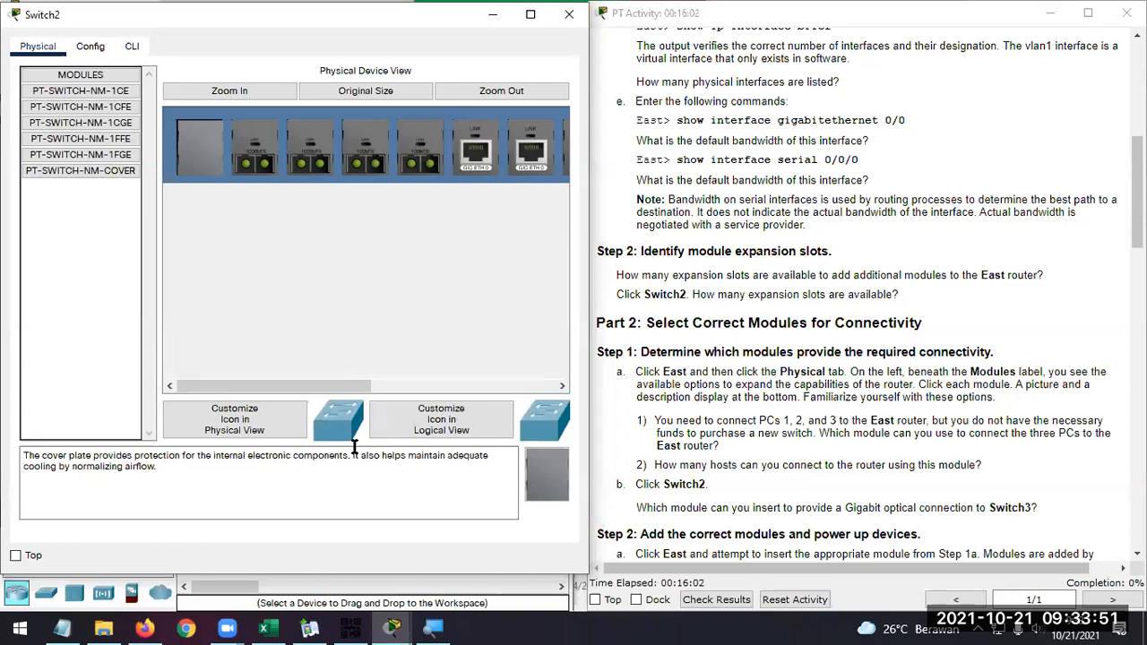
mouse_move(349, 386)
mouse_down()
mouse_move(555, 387)
mouse_move(347, 385)
mouse_up()
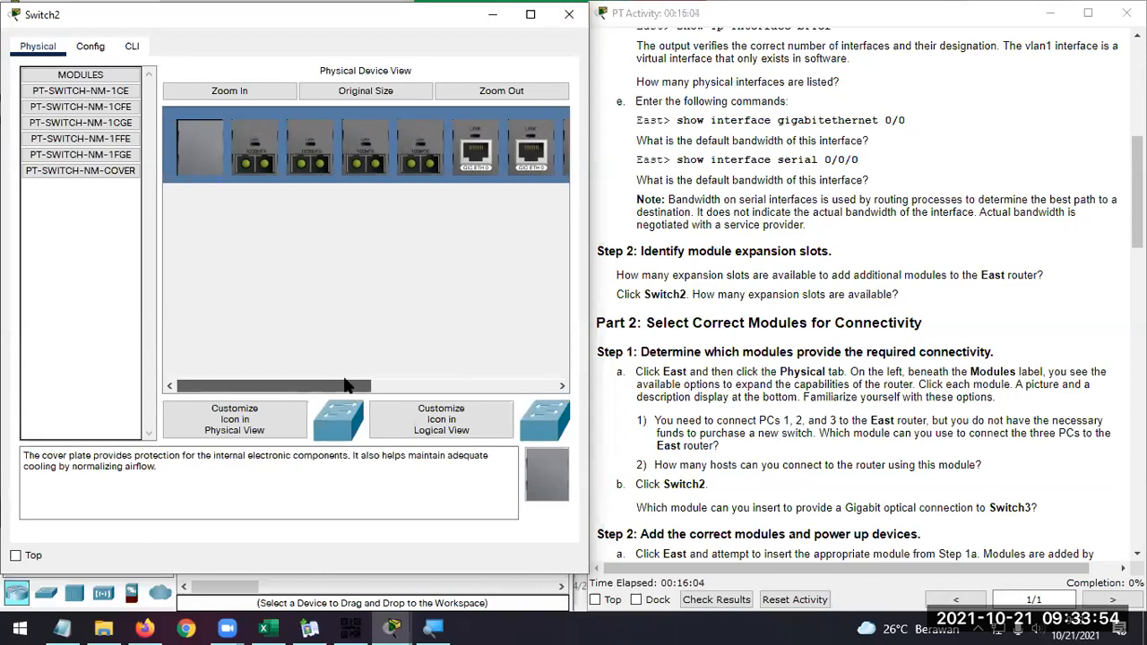
click(399, 385)
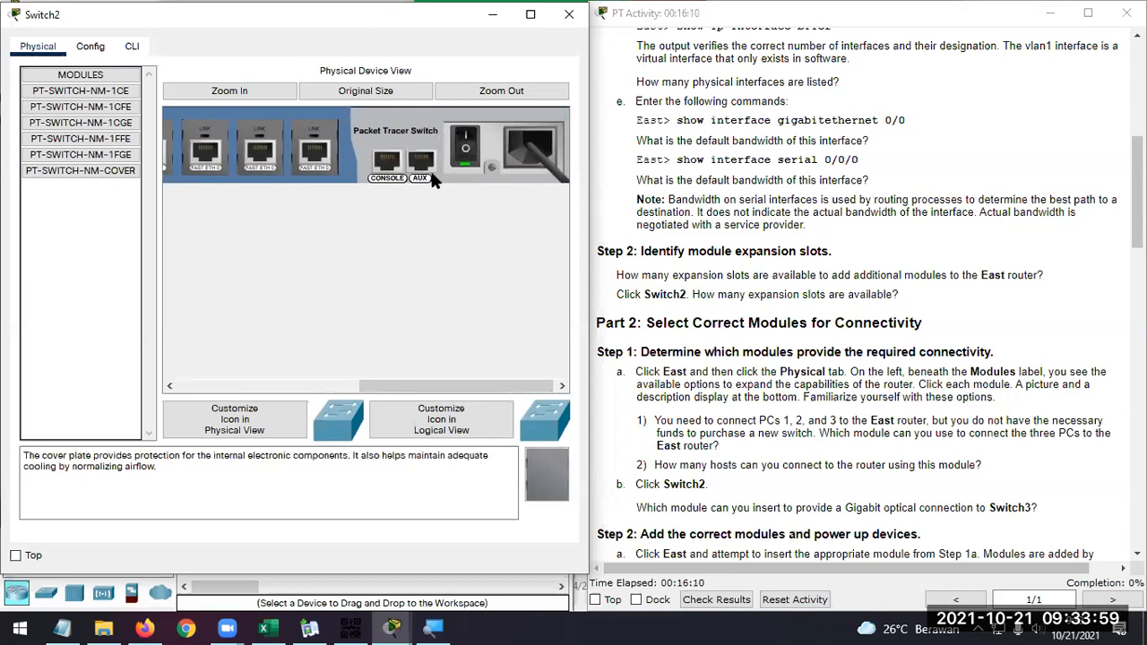
click(568, 13)
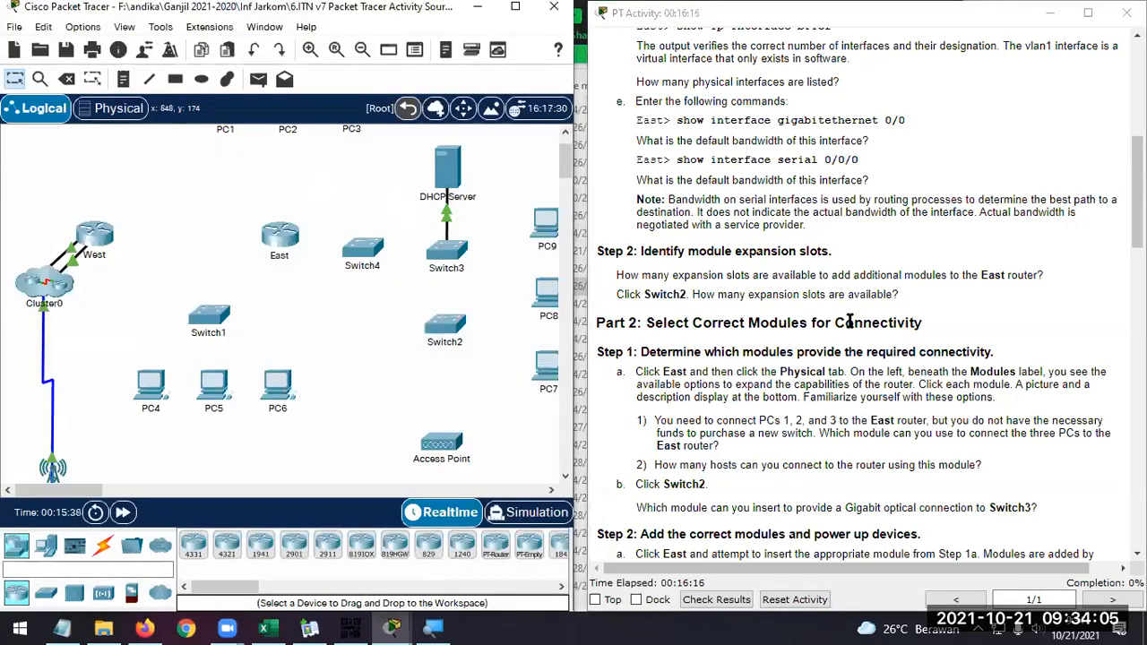
Read through the activity instructions for Parts 2 to 4 and return to the Part 3 cabling table
scroll(850, 321, down, 2)
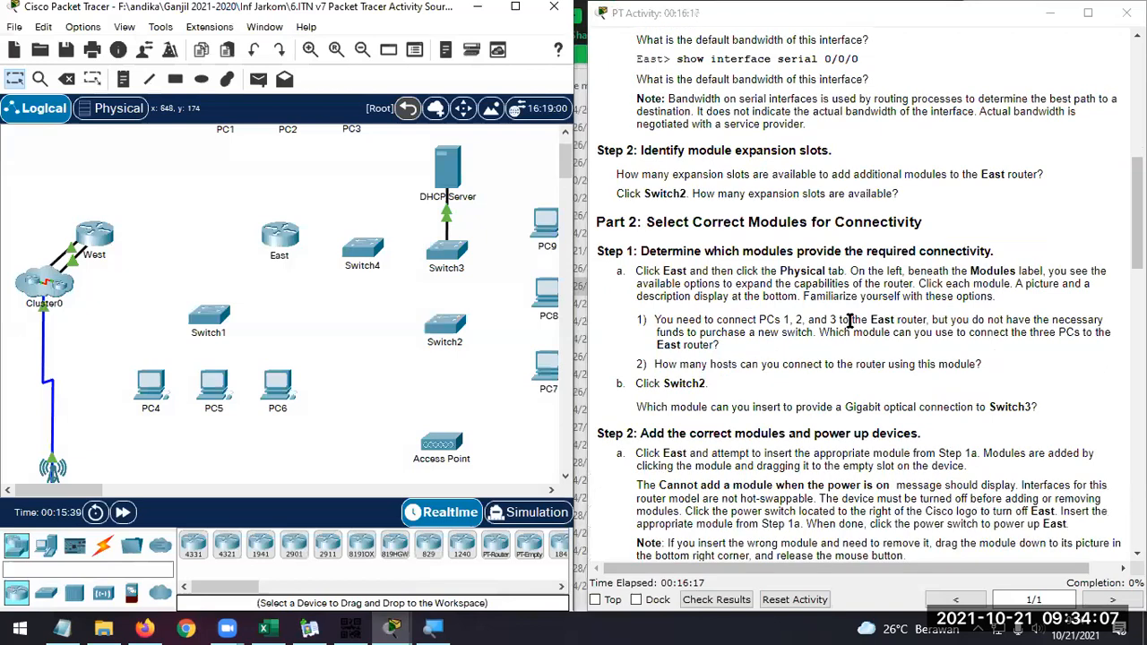
scroll(849, 320, down, 4)
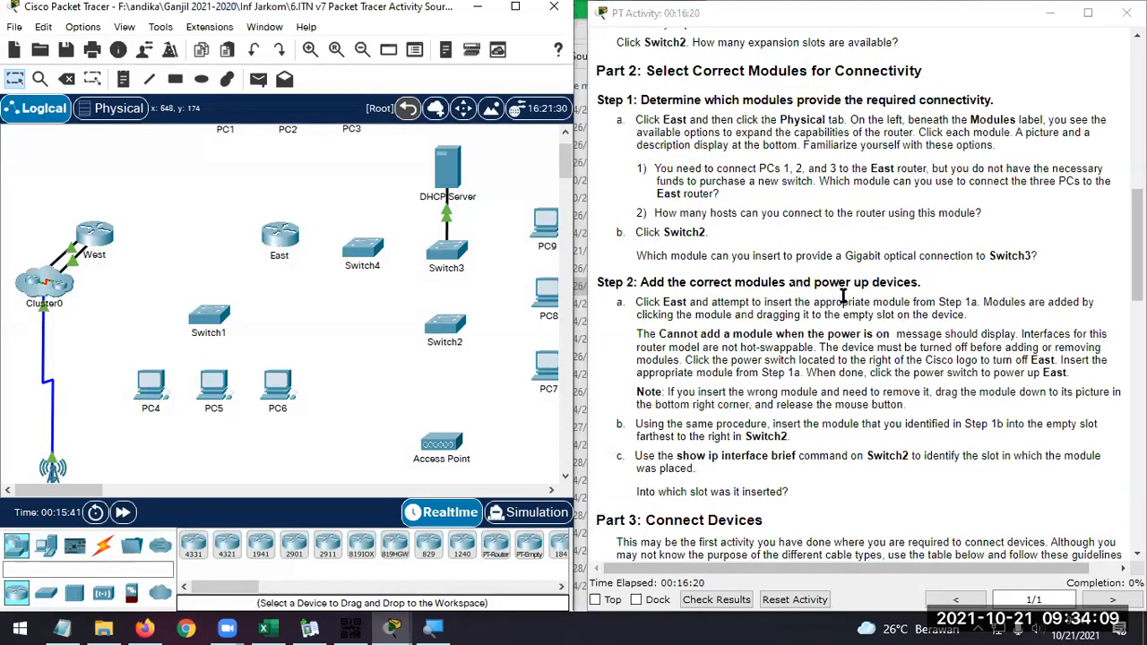
scroll(881, 290, down, 2)
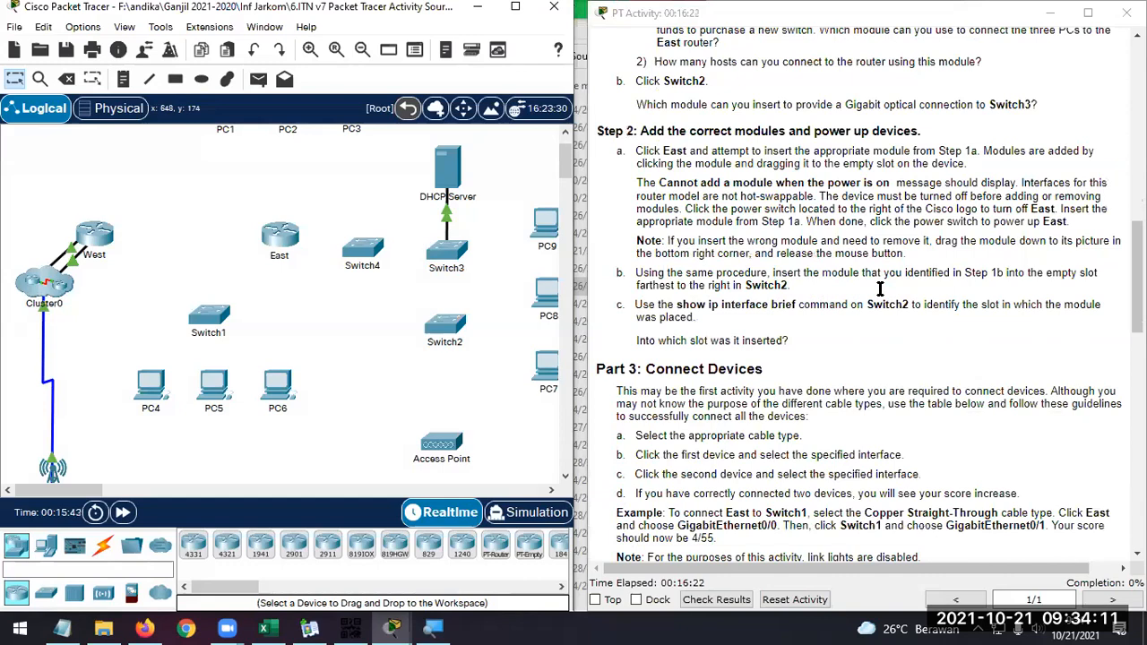
scroll(881, 289, down, 2)
scroll(880, 289, down, 2)
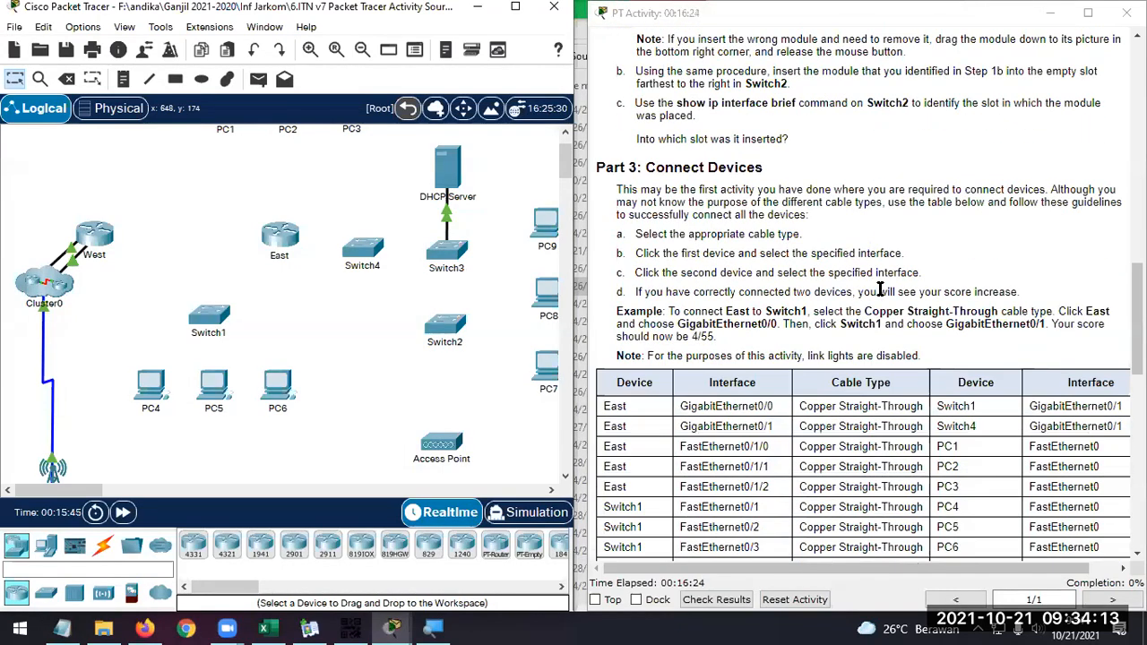
scroll(881, 289, down, 2)
scroll(881, 290, down, 1)
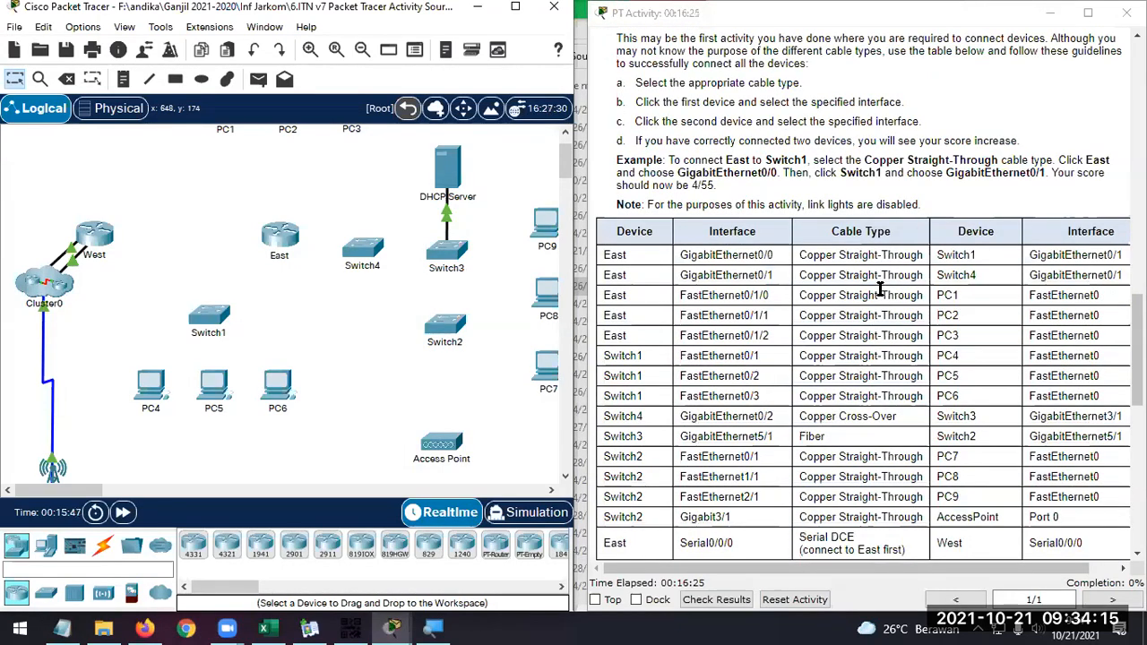
scroll(881, 289, down, 2)
scroll(881, 289, down, 1)
scroll(881, 290, down, 1)
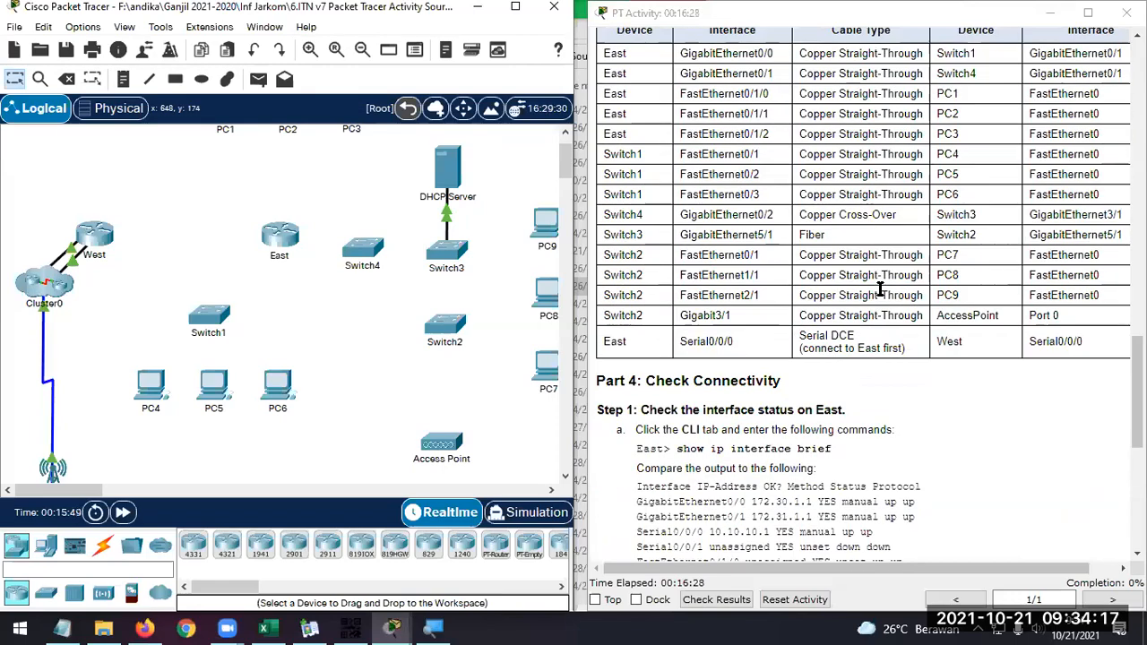
scroll(881, 290, down, 2)
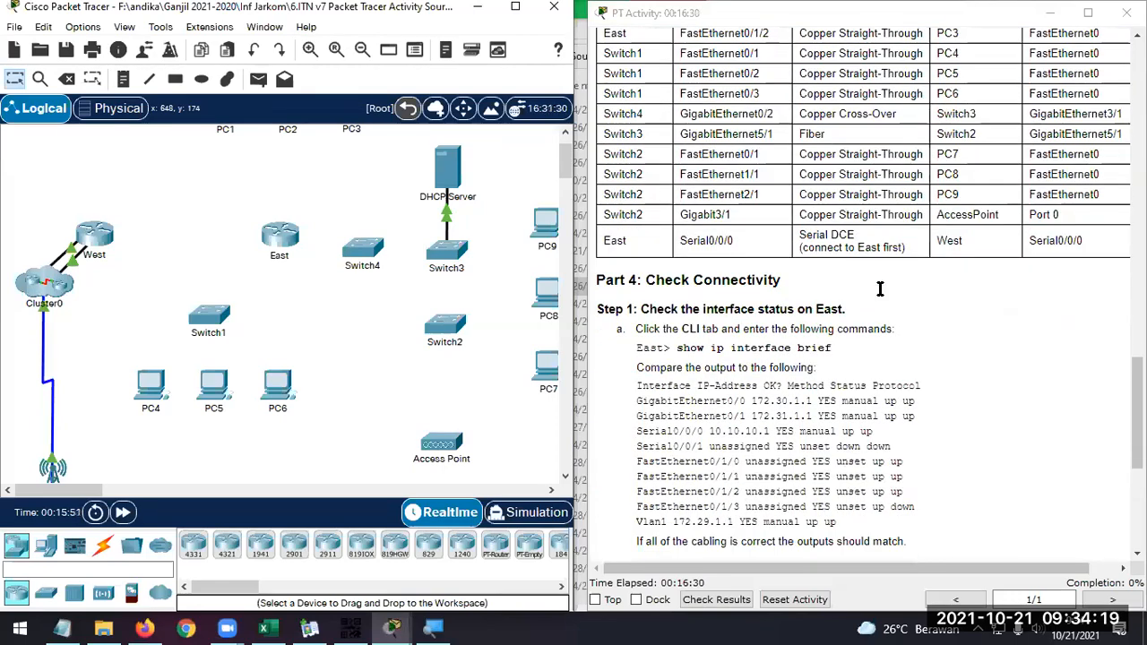
scroll(880, 290, down, 4)
scroll(881, 290, up, 8)
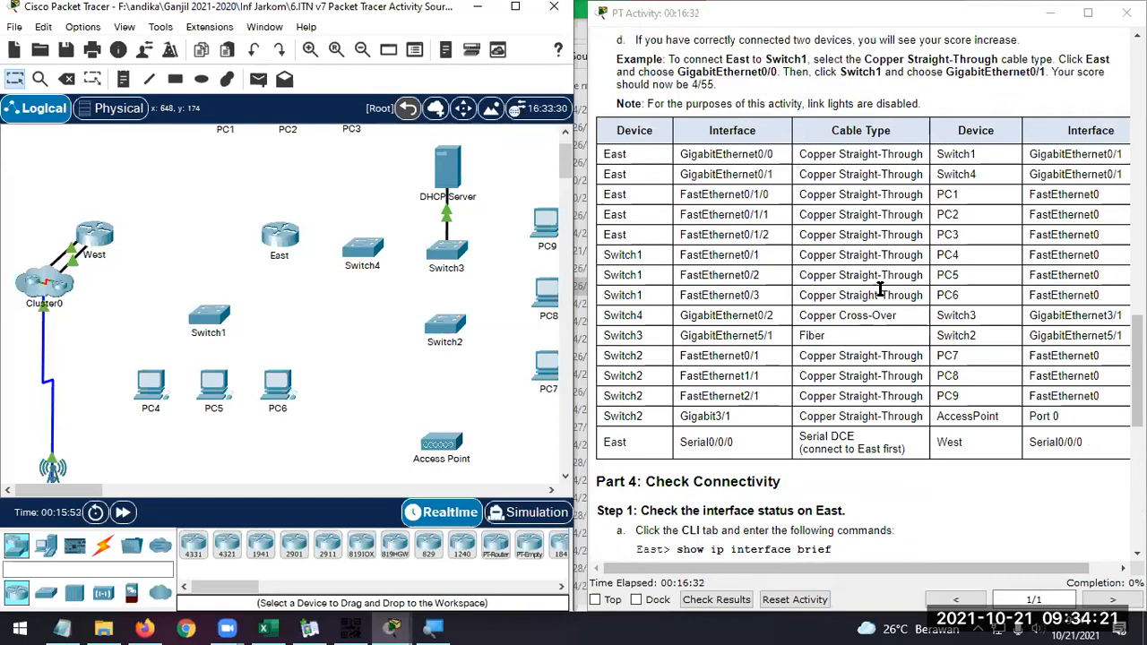
scroll(880, 290, up, 1)
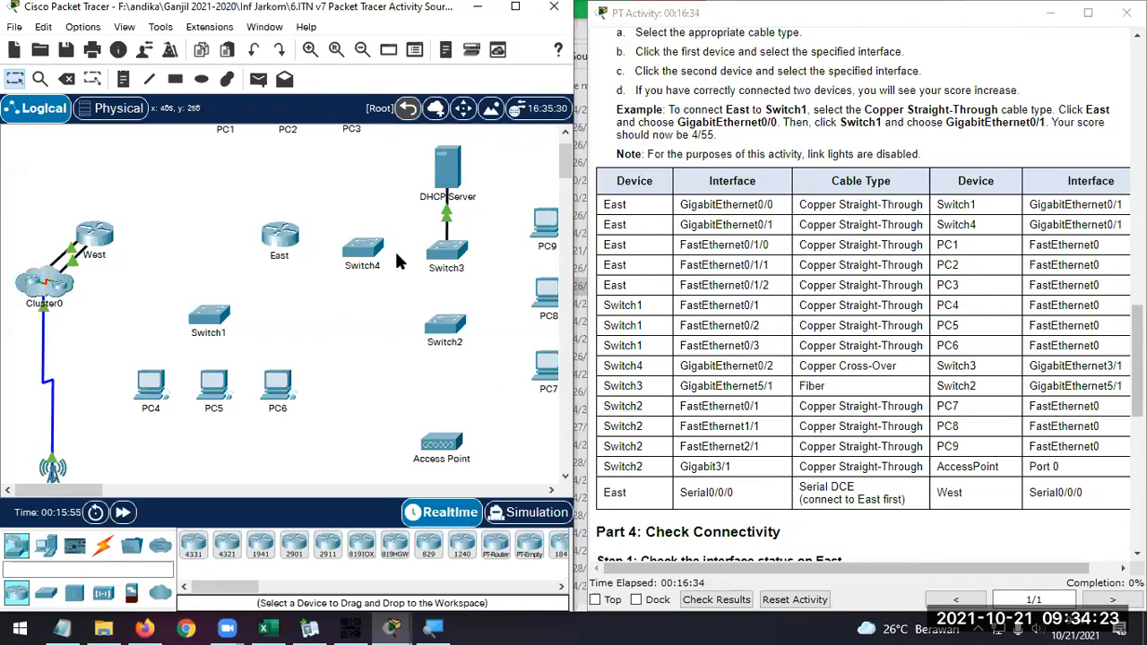
Connect East's GigabitEthernet0/0 to Switch1's GigabitEthernet0/1 with a Copper Straight-Through cable
scroll(394, 246, up, 2)
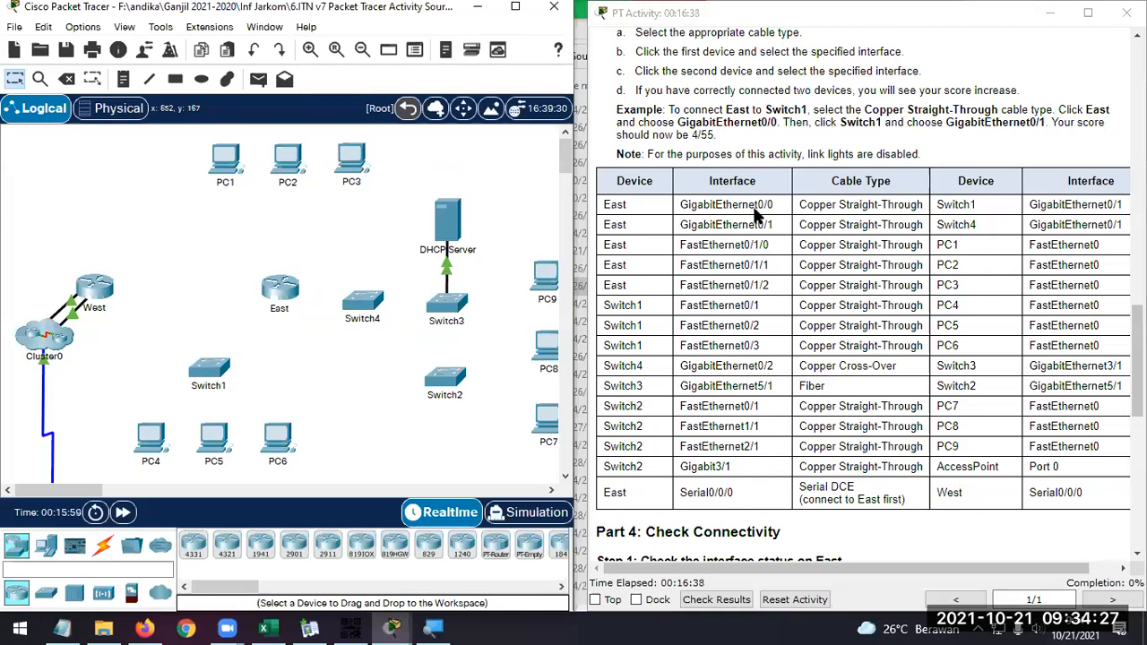
click(103, 544)
click(226, 541)
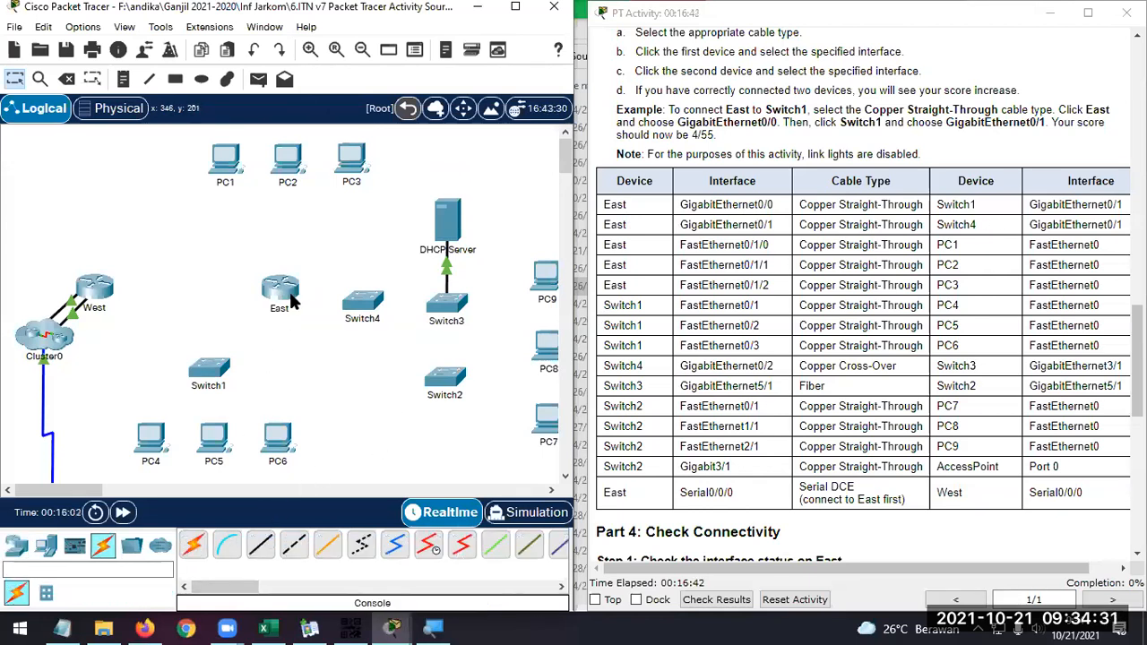
click(258, 557)
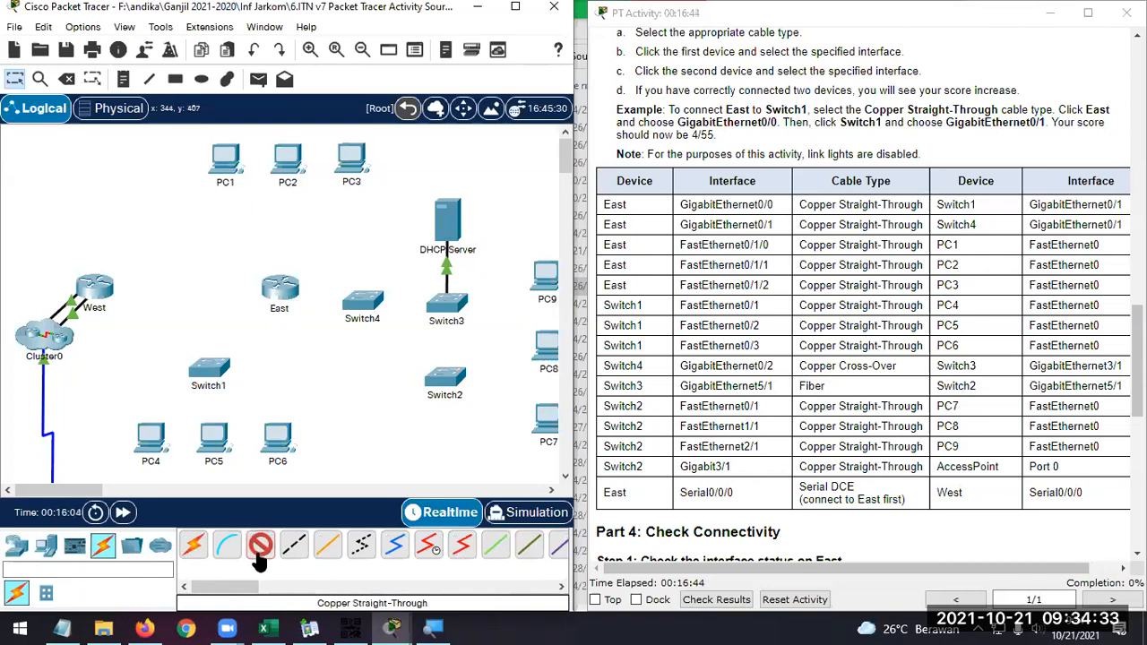
click(288, 288)
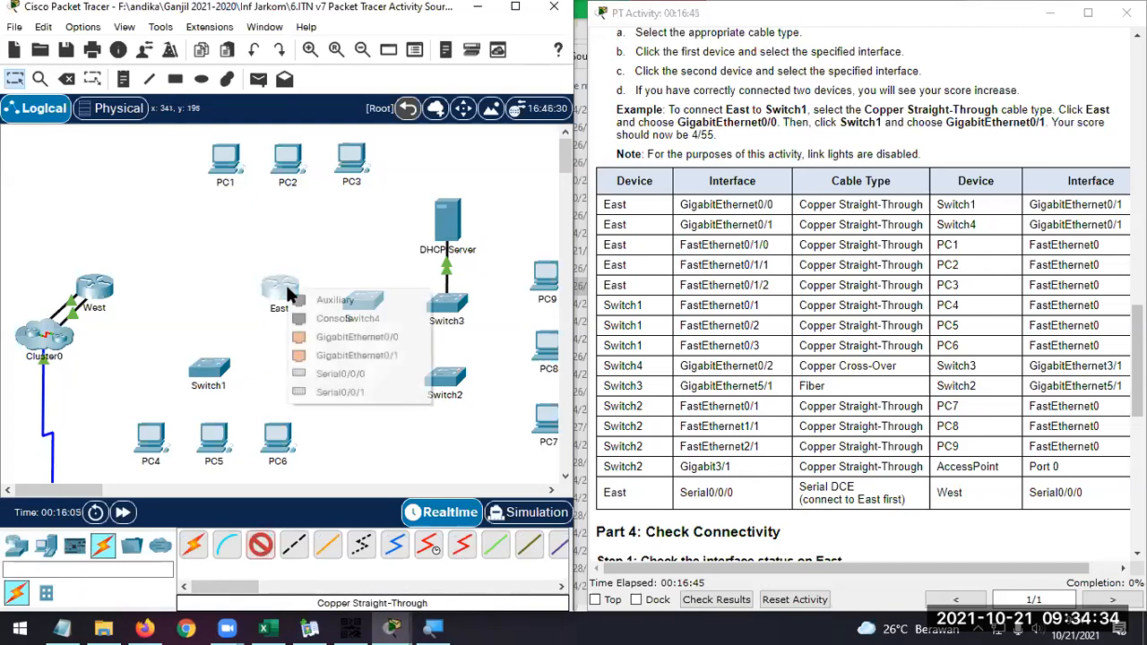
click(359, 337)
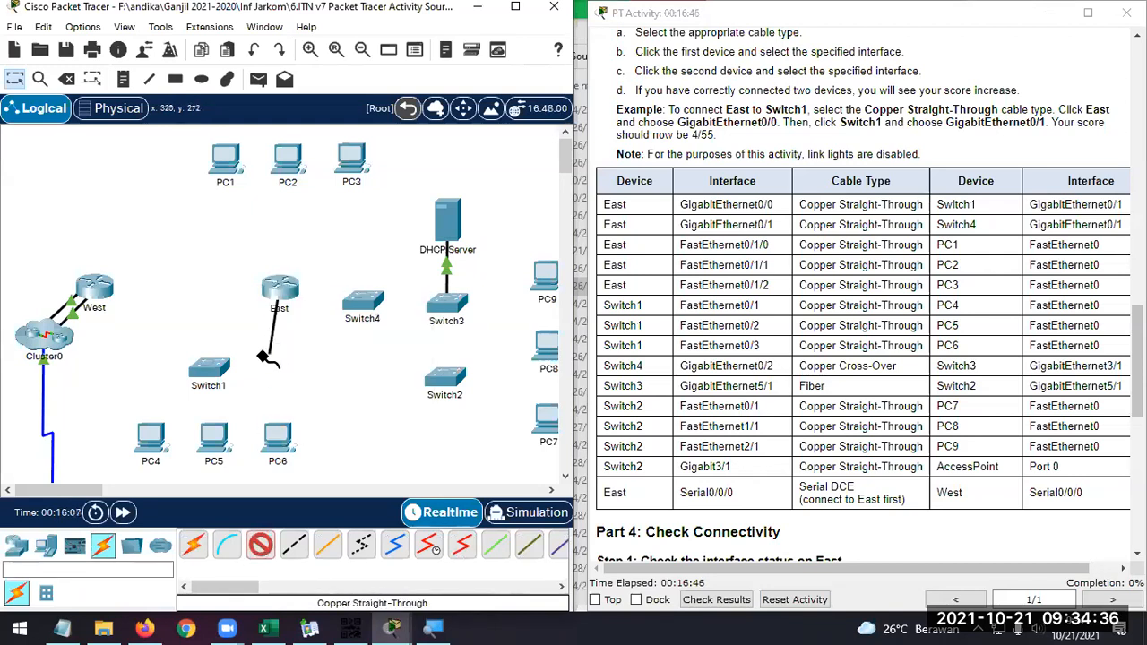
click(213, 367)
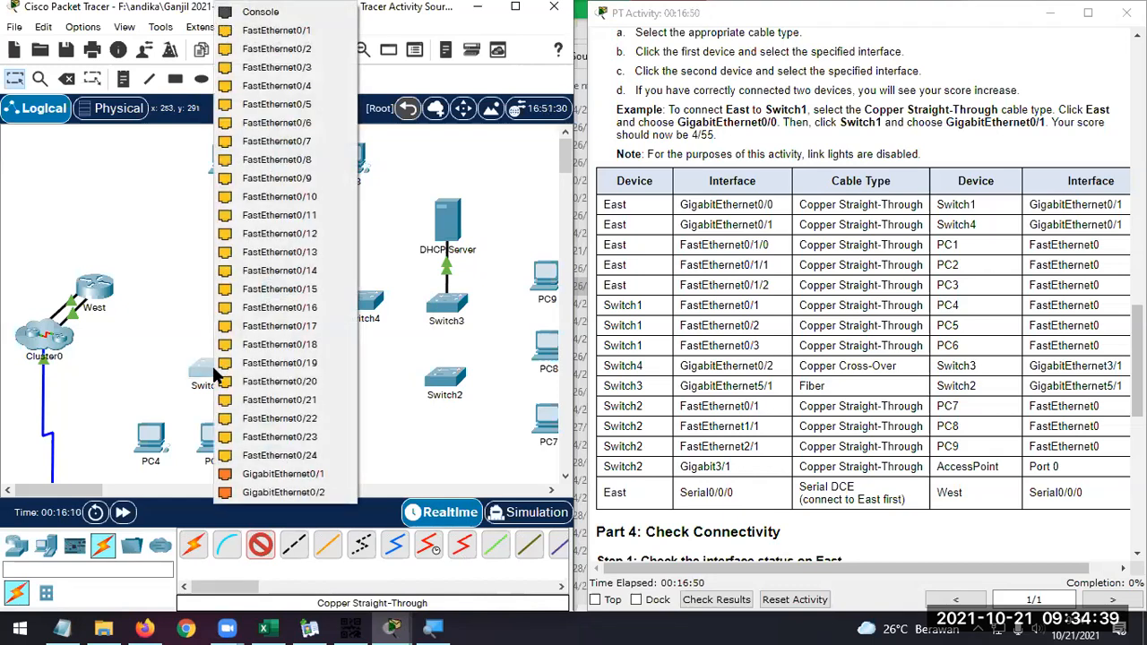
click(323, 474)
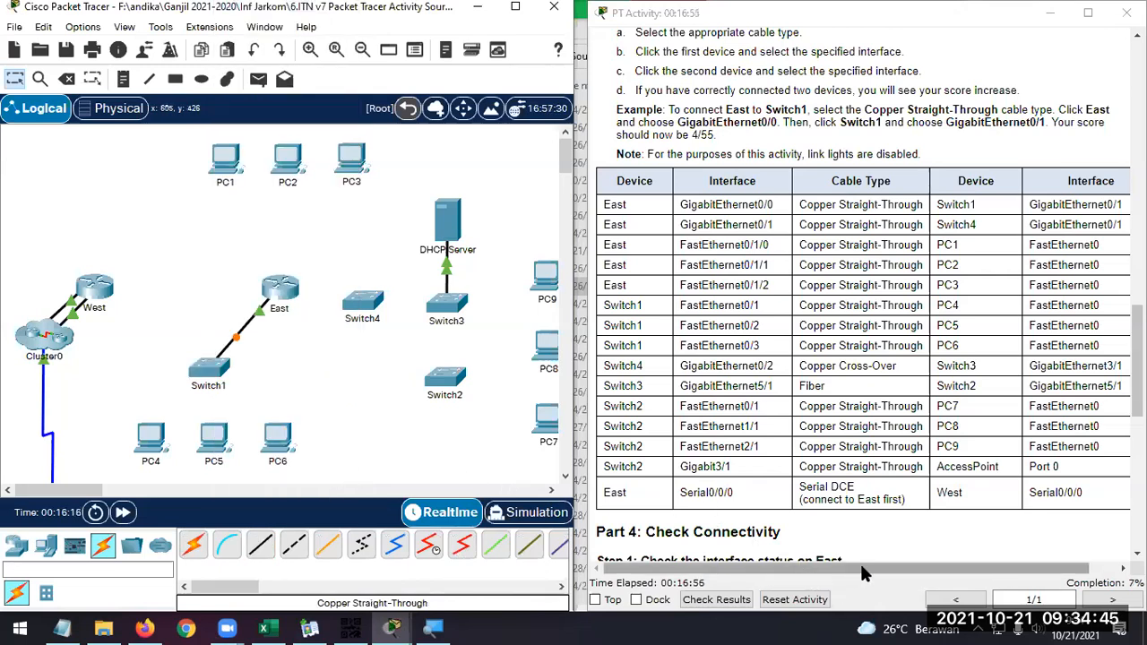
Connect East's GigabitEthernet0/1 to Switch4's GigabitEthernet0/1 with a Copper Straight-Through cable
drag(862, 566, 870, 565)
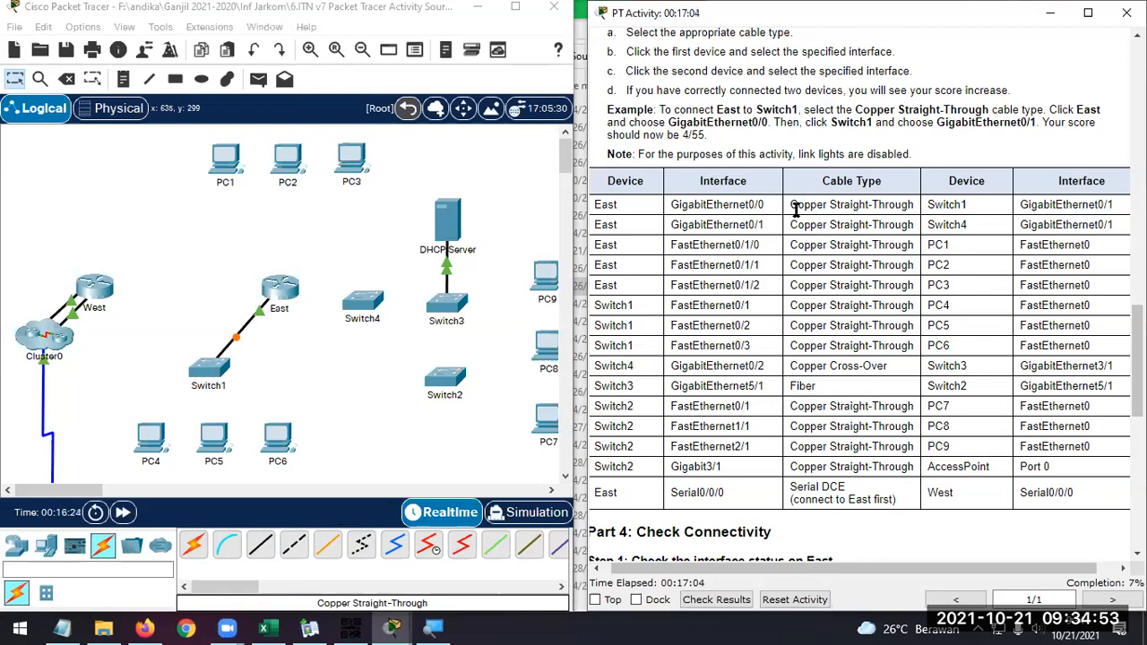
click(257, 549)
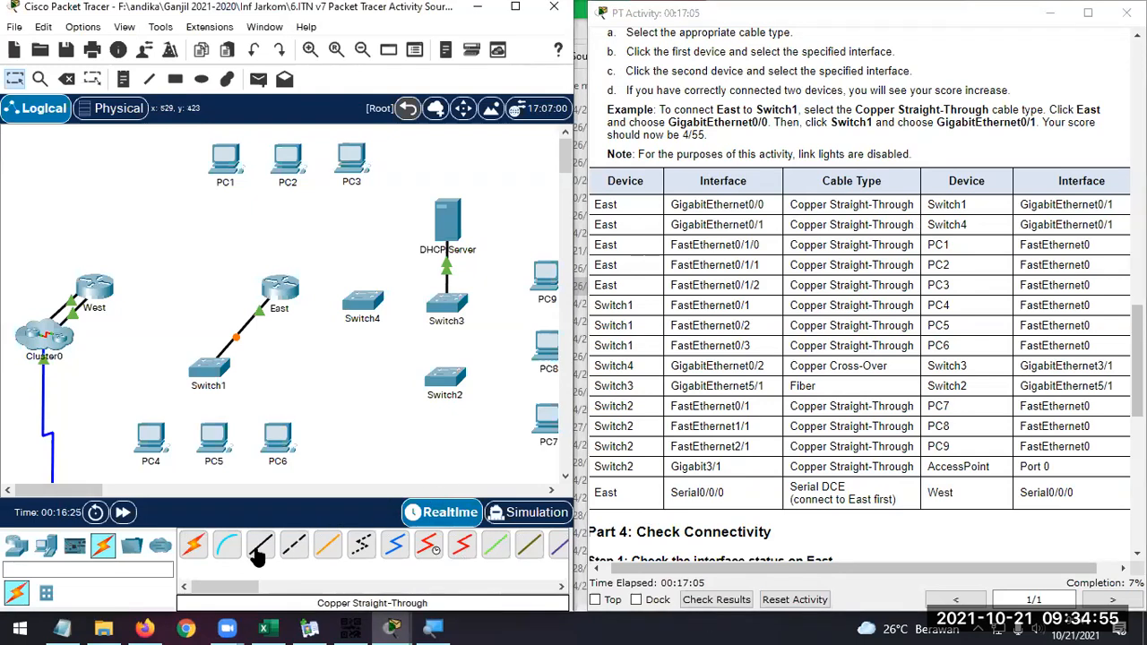
click(284, 289)
click(355, 336)
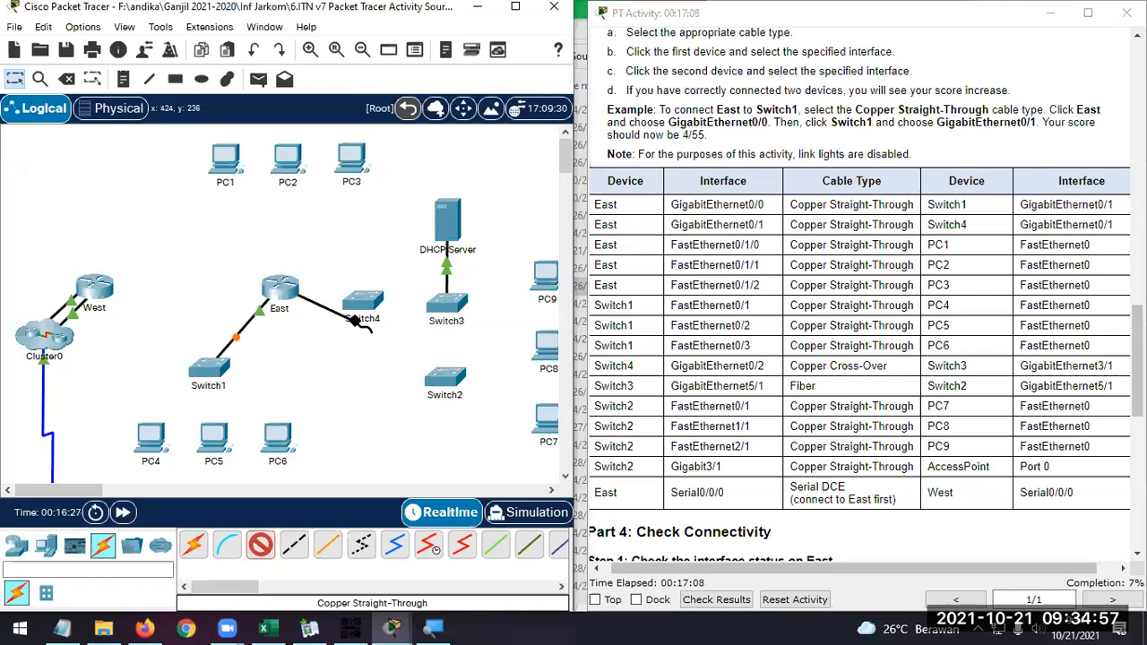
click(372, 307)
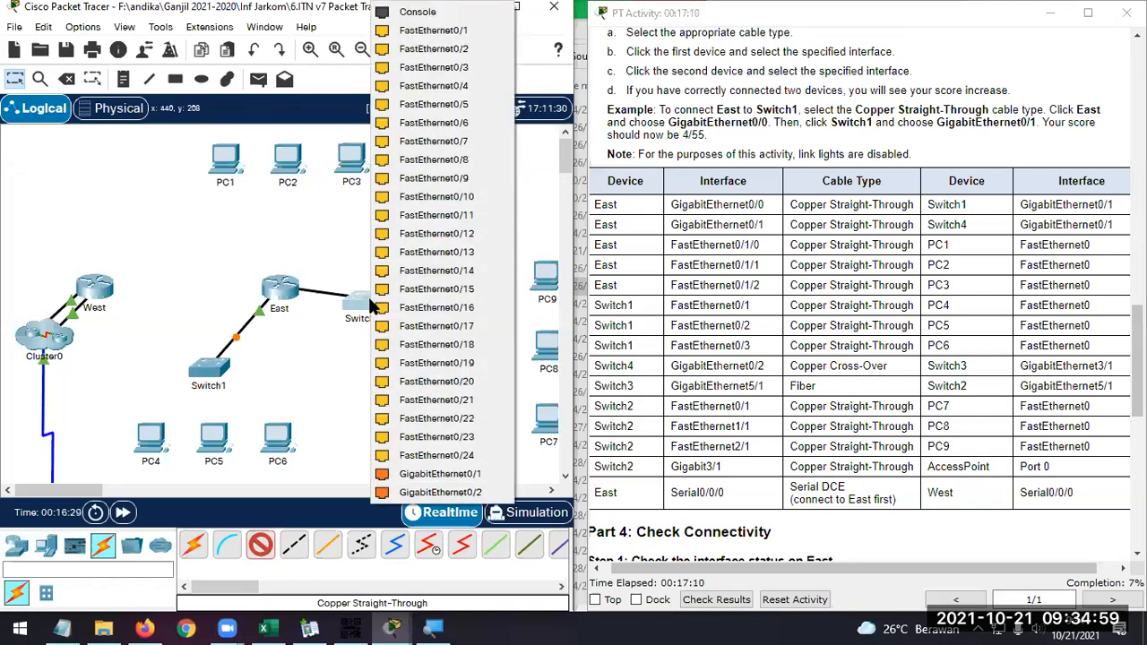
click(444, 477)
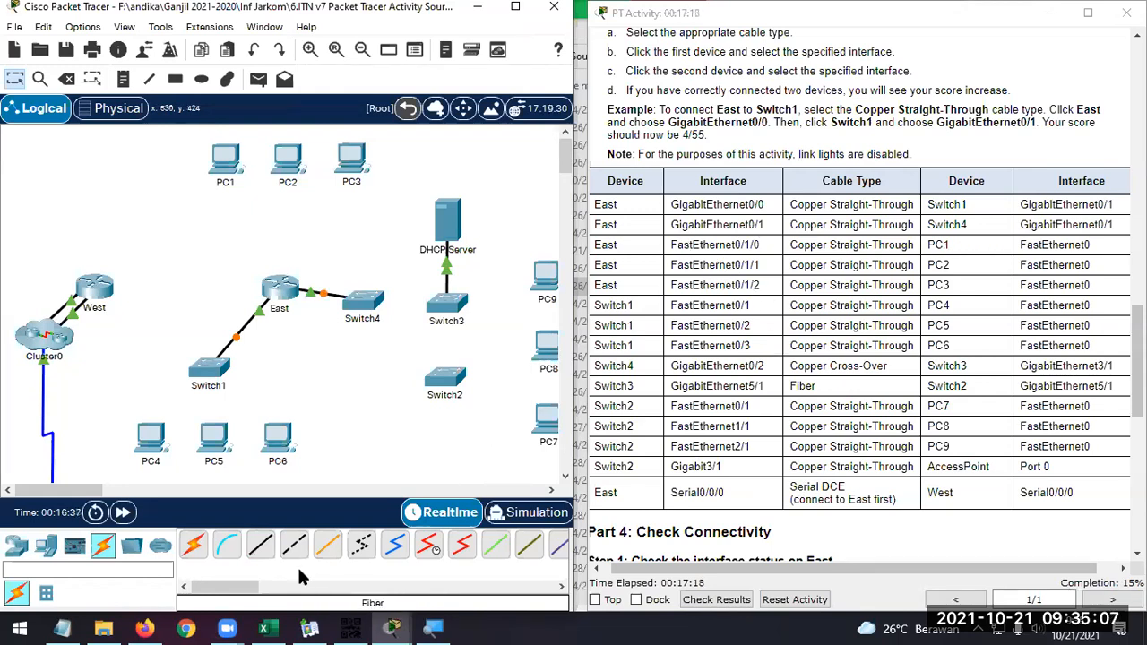
click(261, 545)
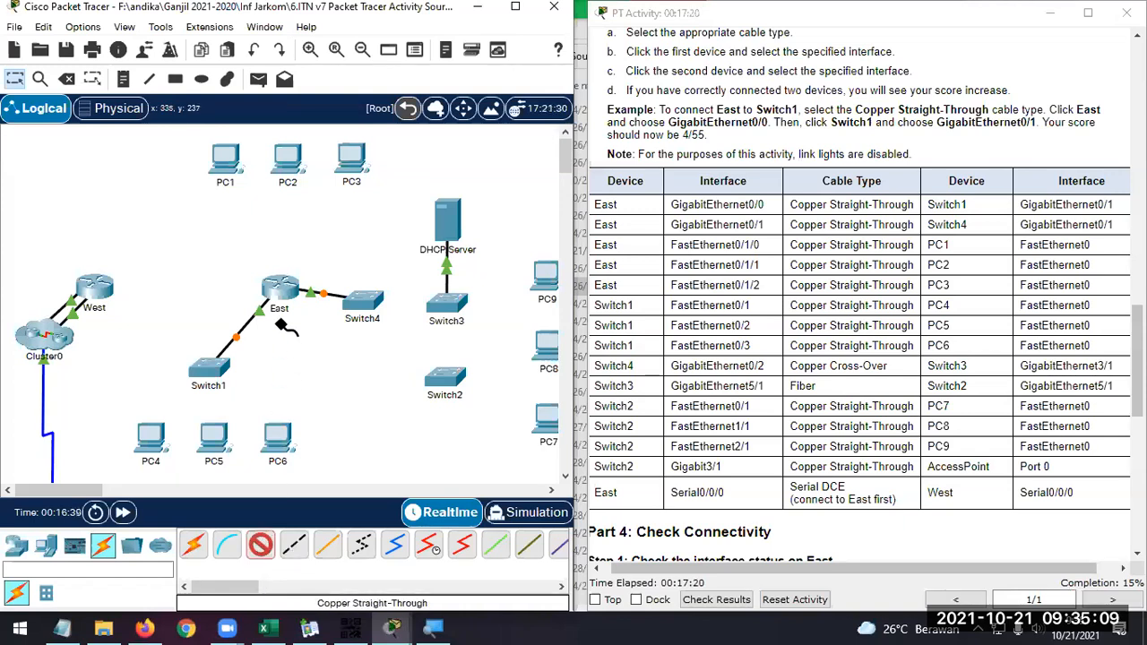
click(276, 288)
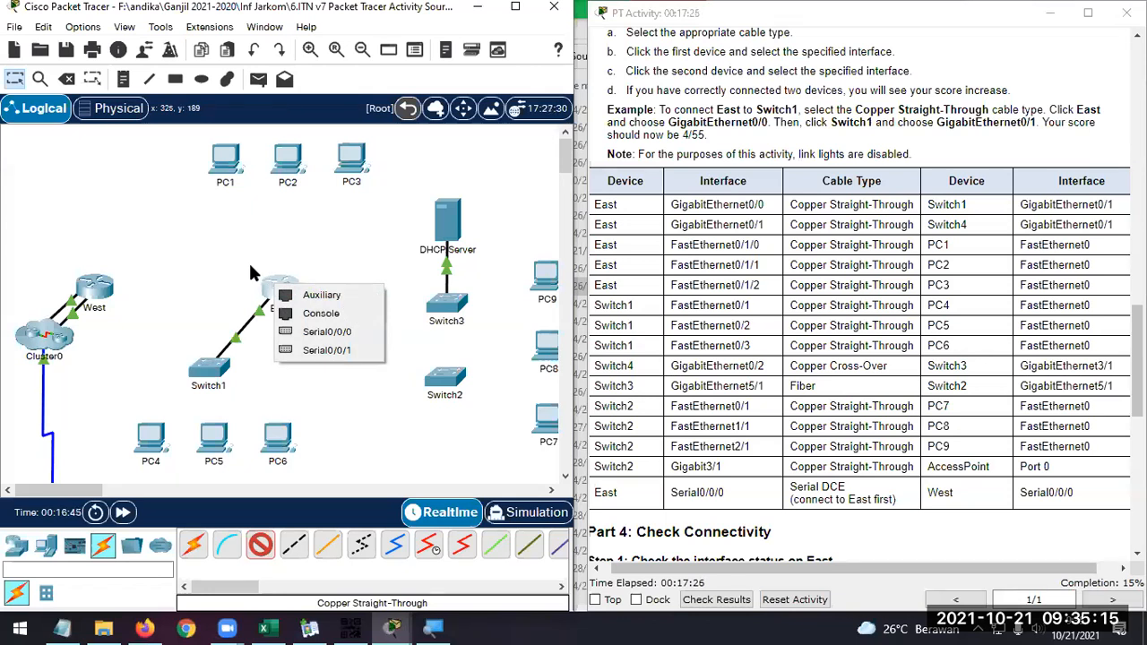
click(285, 292)
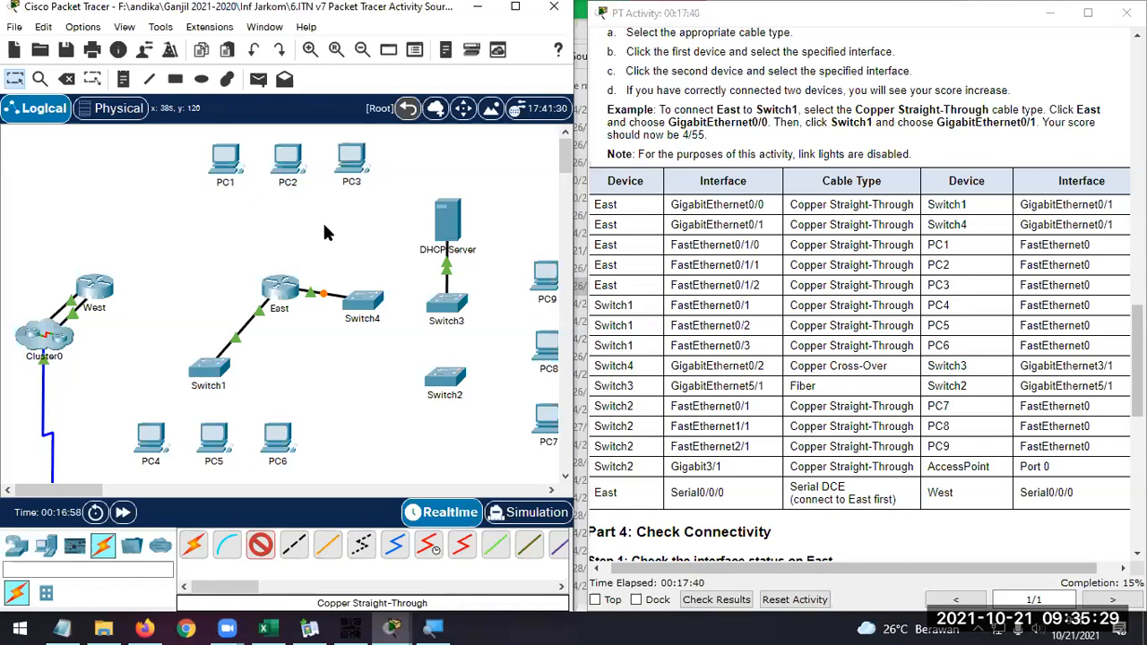
Open the East router's physical device view and locate its empty eHWIC 1 slot
click(278, 287)
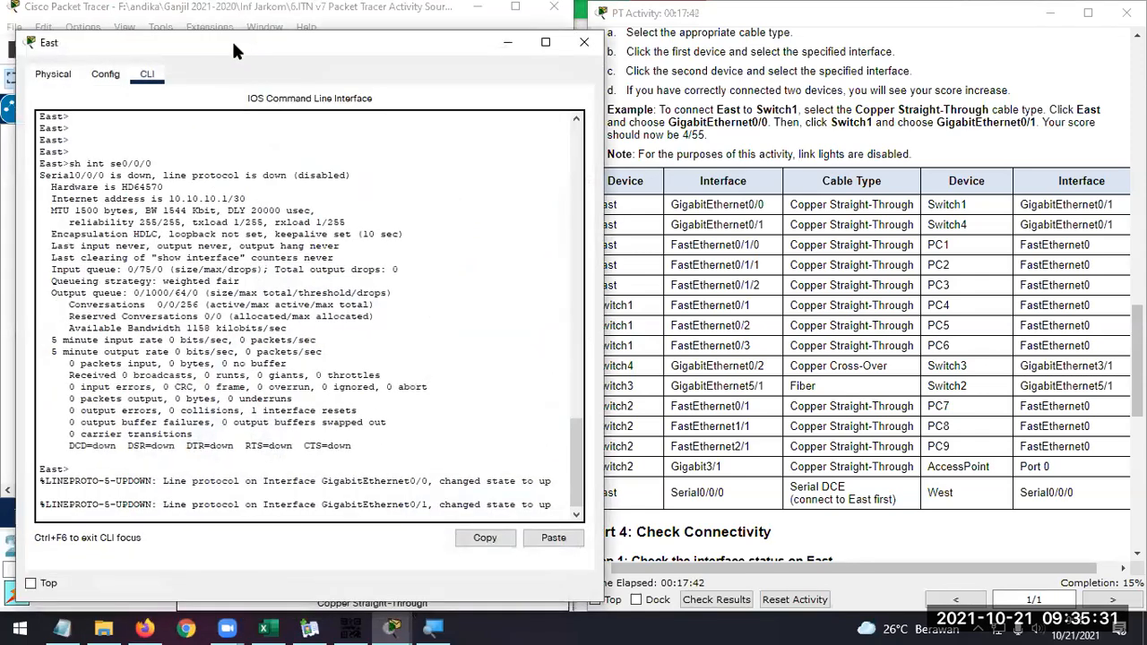
drag(250, 43, 523, 19)
click(323, 56)
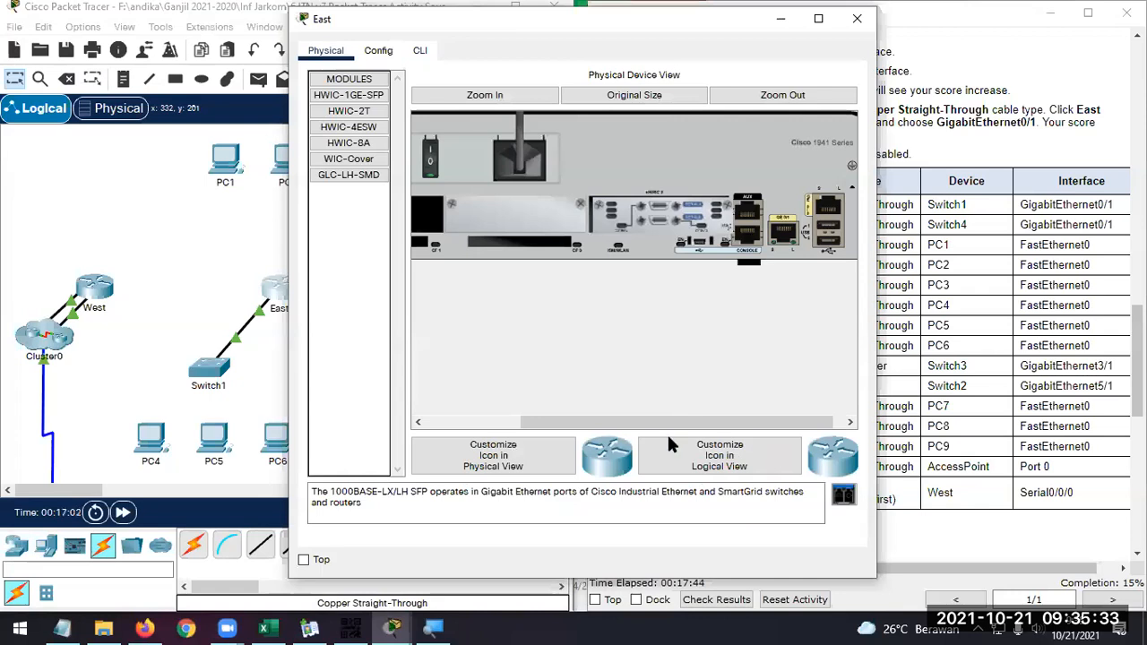
drag(673, 421, 578, 421)
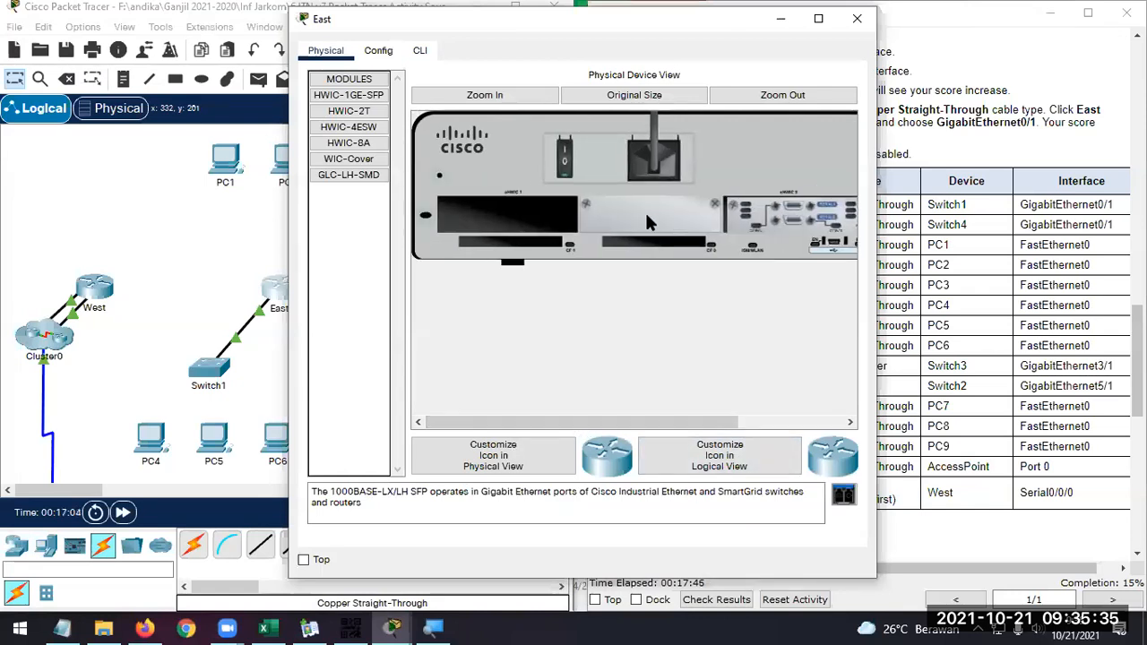
Try to fit the WIC-Cover module into East's empty eHWIC 1 slot
click(357, 161)
drag(678, 216, 665, 213)
drag(762, 481, 499, 213)
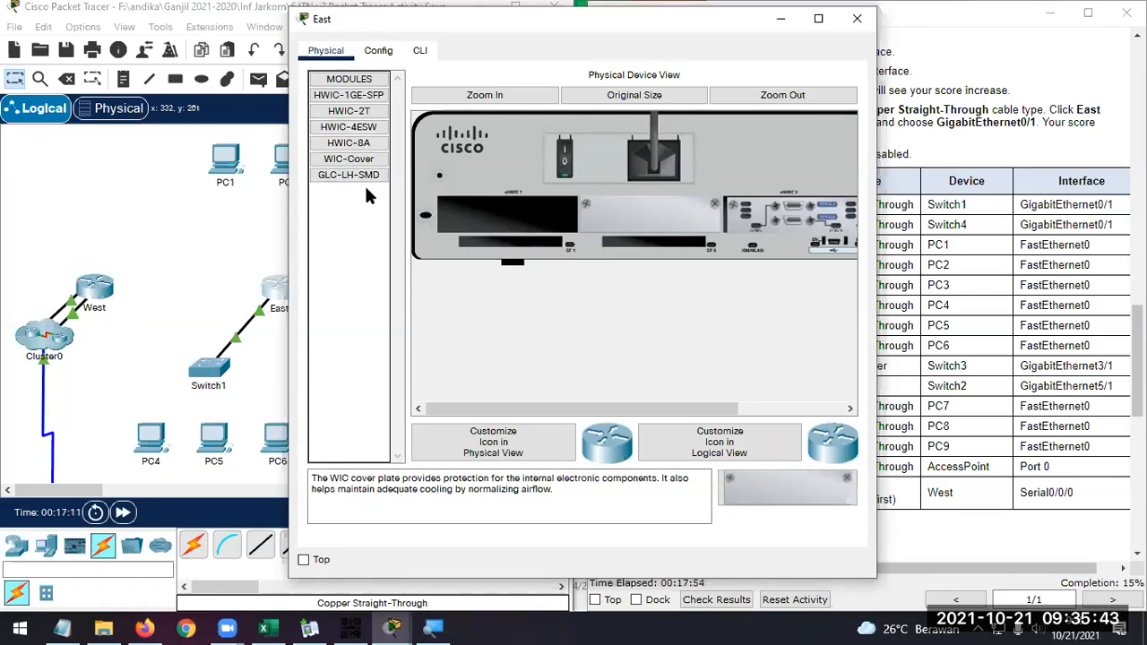
Examine the descriptions and previews of the HWIC-1GE-SFP and HWIC-2T modules available for East
click(363, 103)
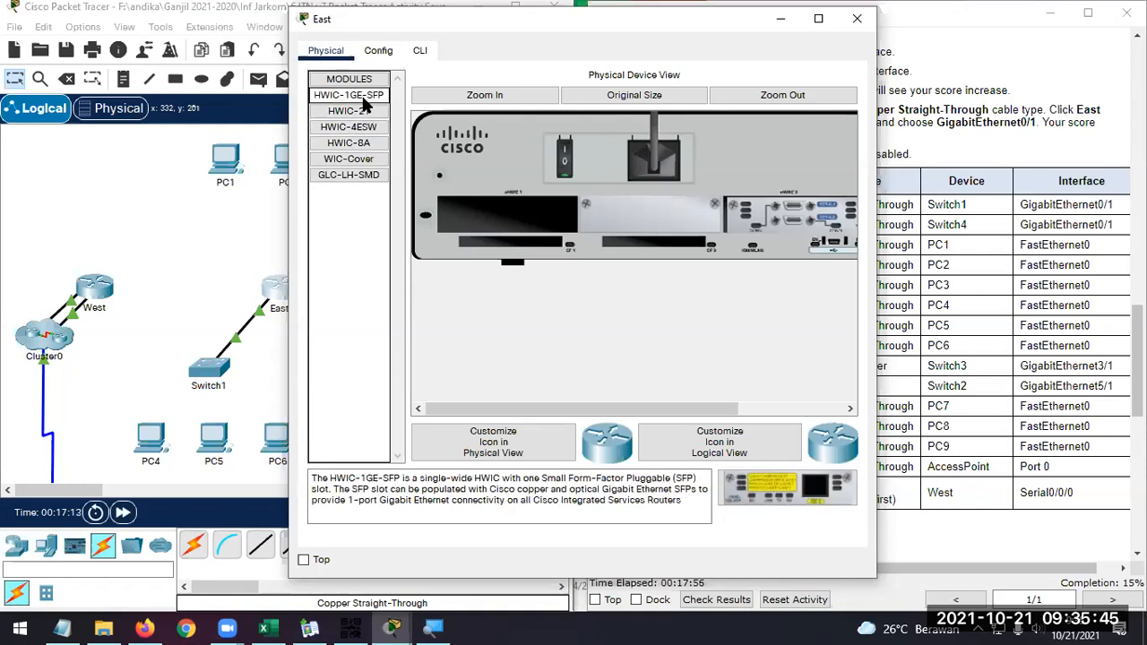
mouse_move(687, 409)
mouse_down()
mouse_move(776, 411)
mouse_move(687, 394)
mouse_up()
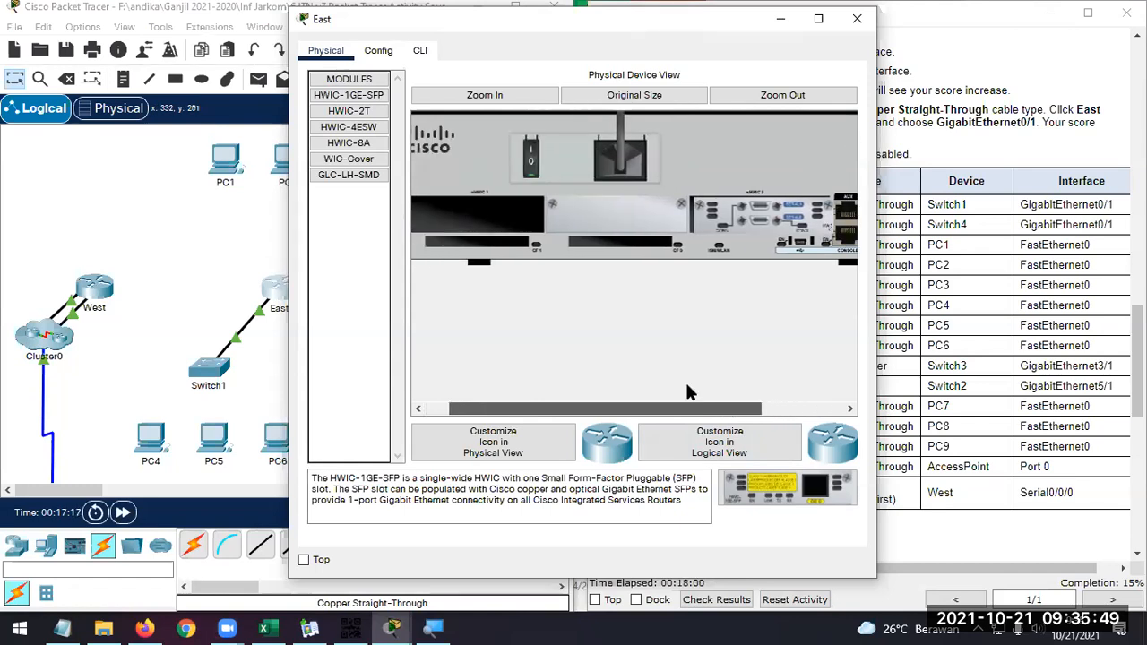
click(364, 113)
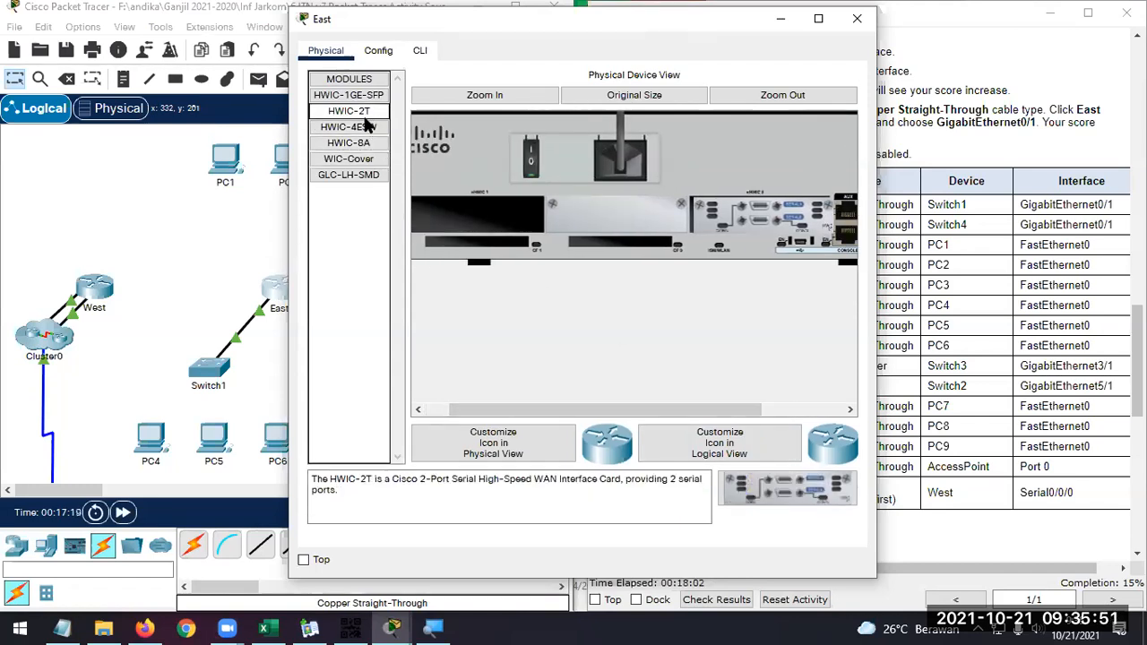
Try to add the HWIC-4ESW module to East's empty eHWIC 1 slot while the router is powered on
click(365, 127)
drag(842, 479, 484, 220)
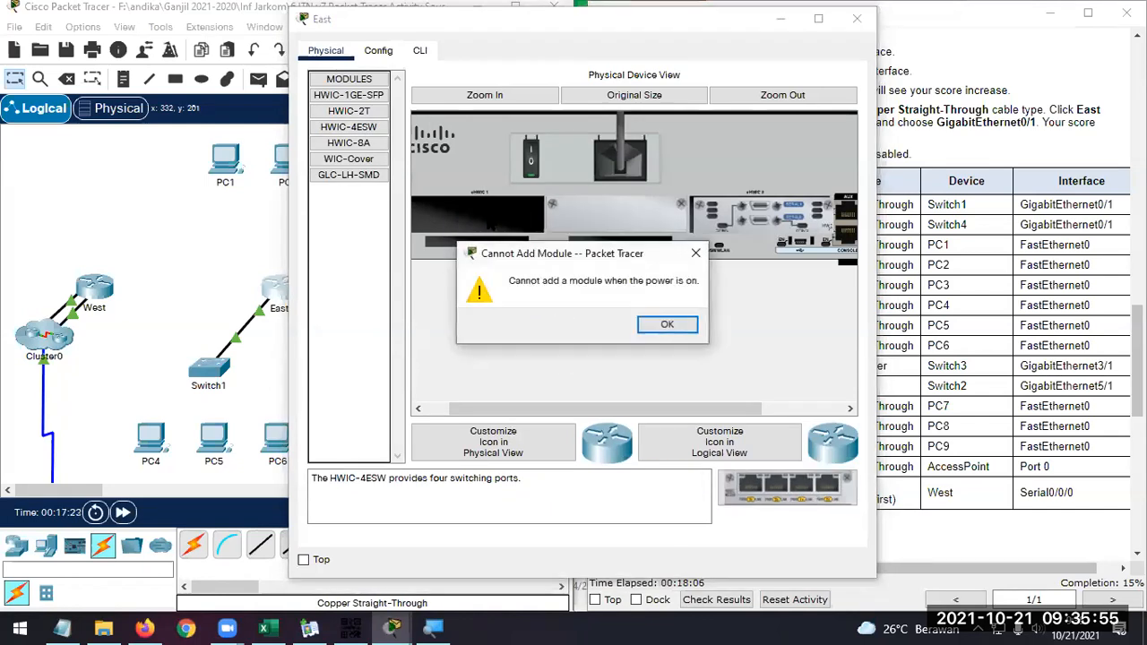
click(670, 325)
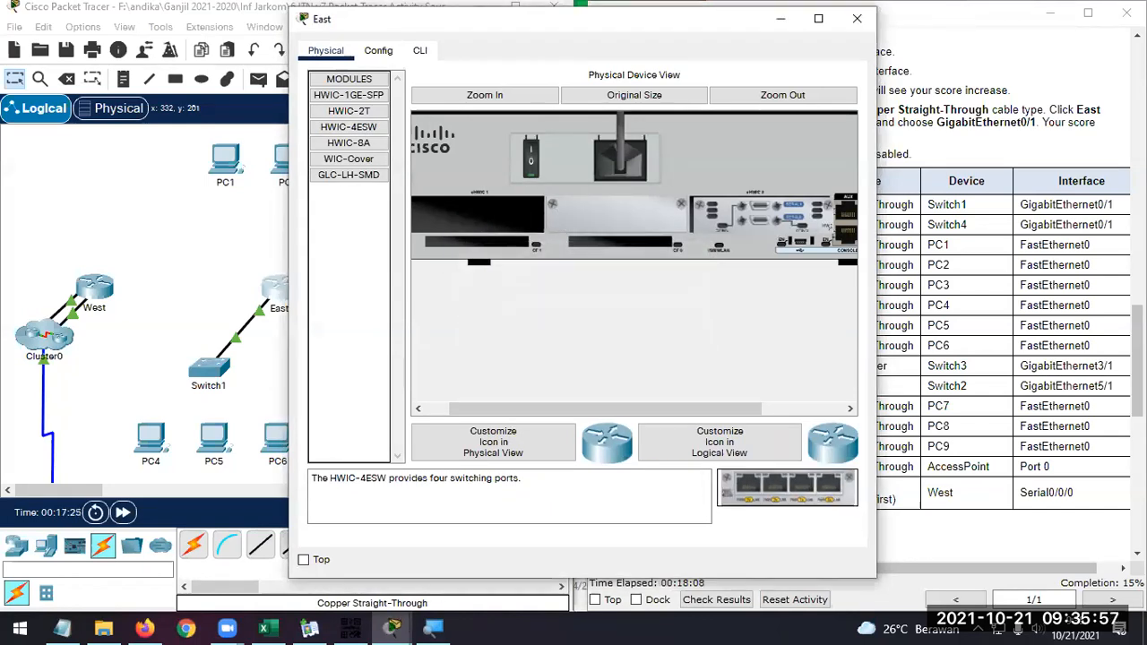
Install the HWIC-4ESW module in East's eHWIC 1 slot with the power off, switch the router back on and close its window
drag(564, 409, 504, 404)
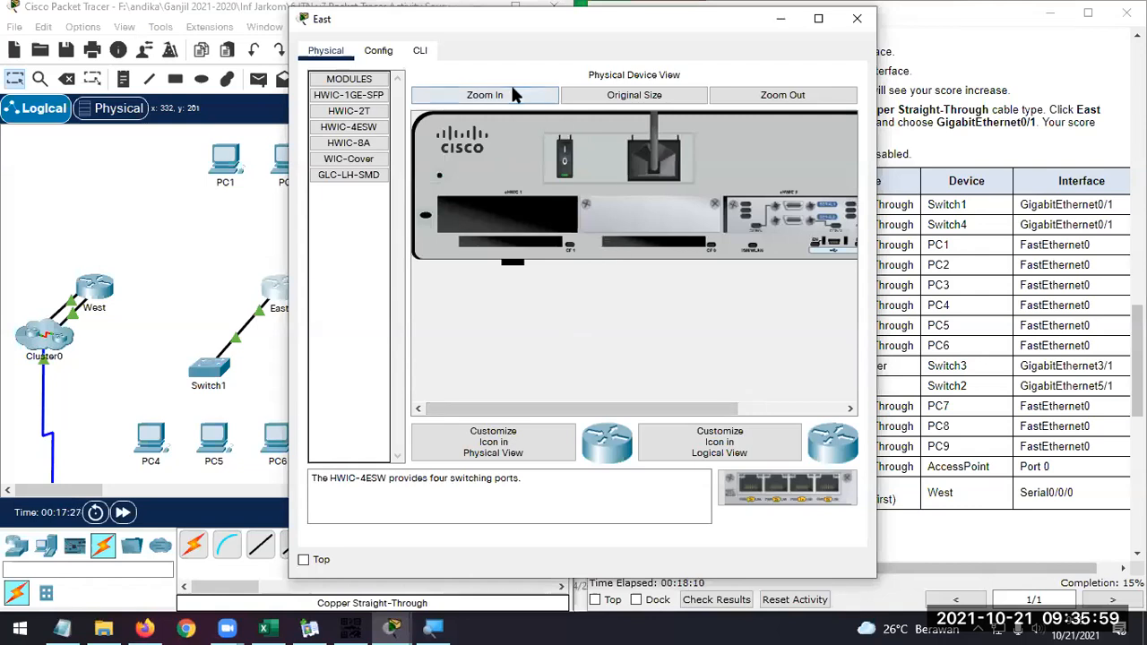
click(565, 160)
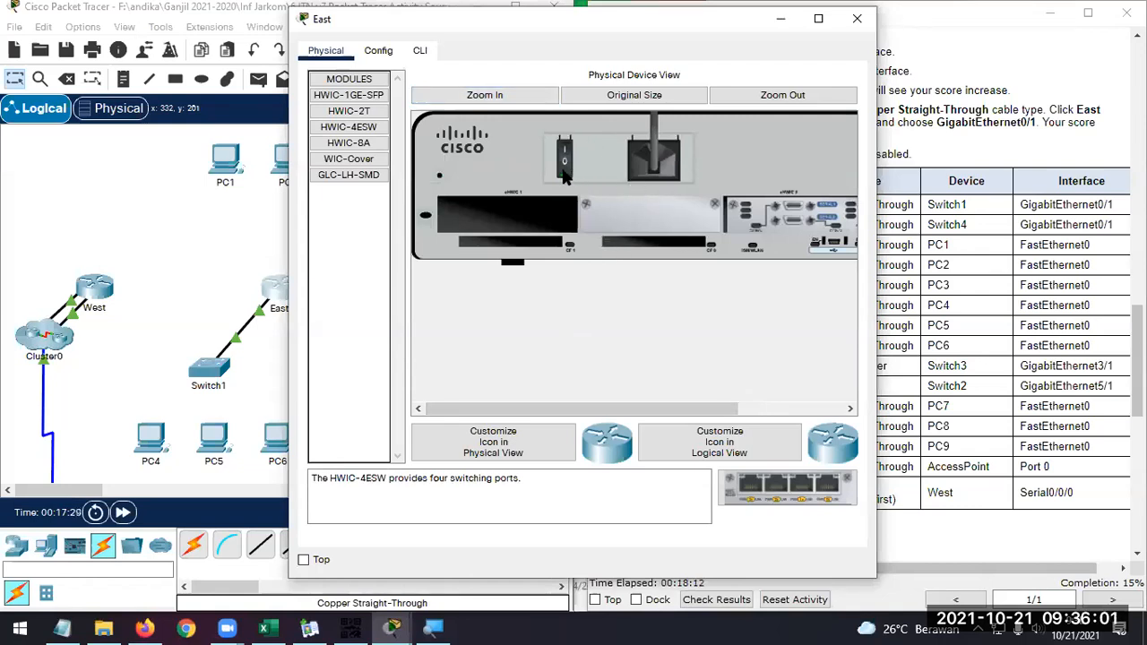
drag(787, 487, 529, 224)
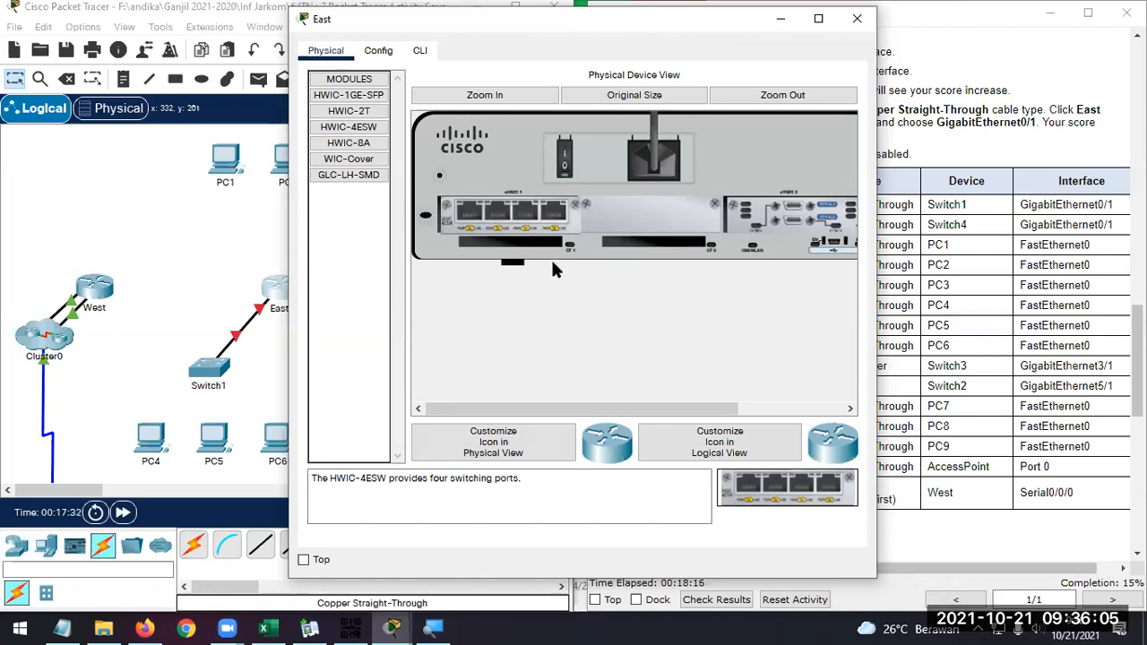
click(565, 164)
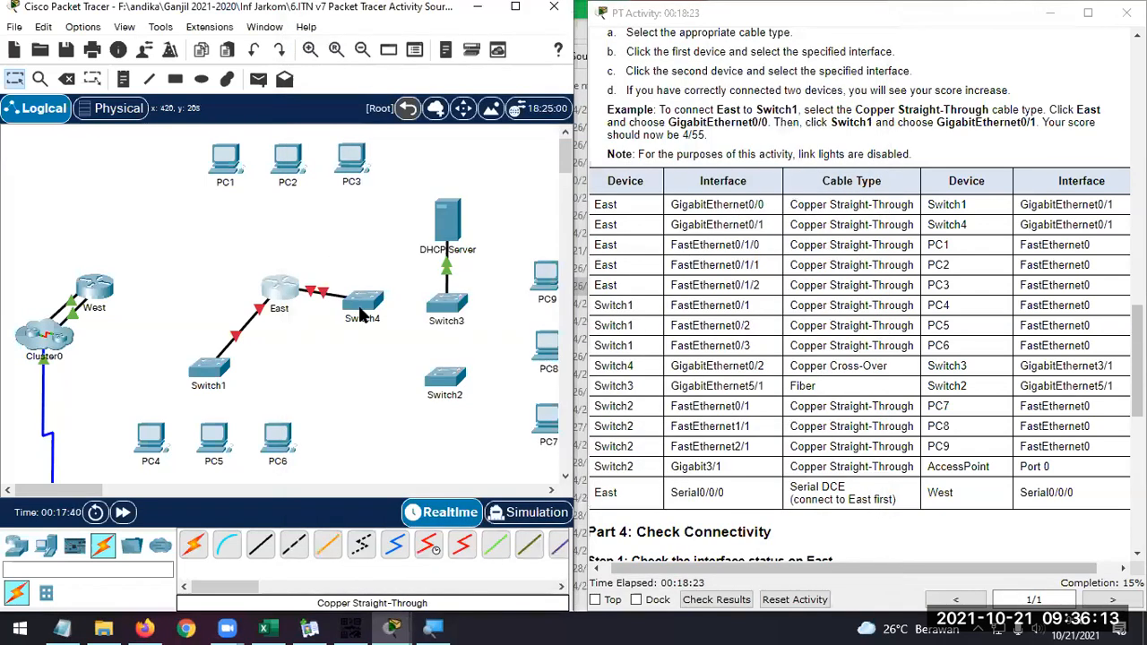
click(857, 18)
Connect East's FastEthernet0/1/0 to PC1's FastEthernet0 with a Copper Straight-Through cable
click(260, 545)
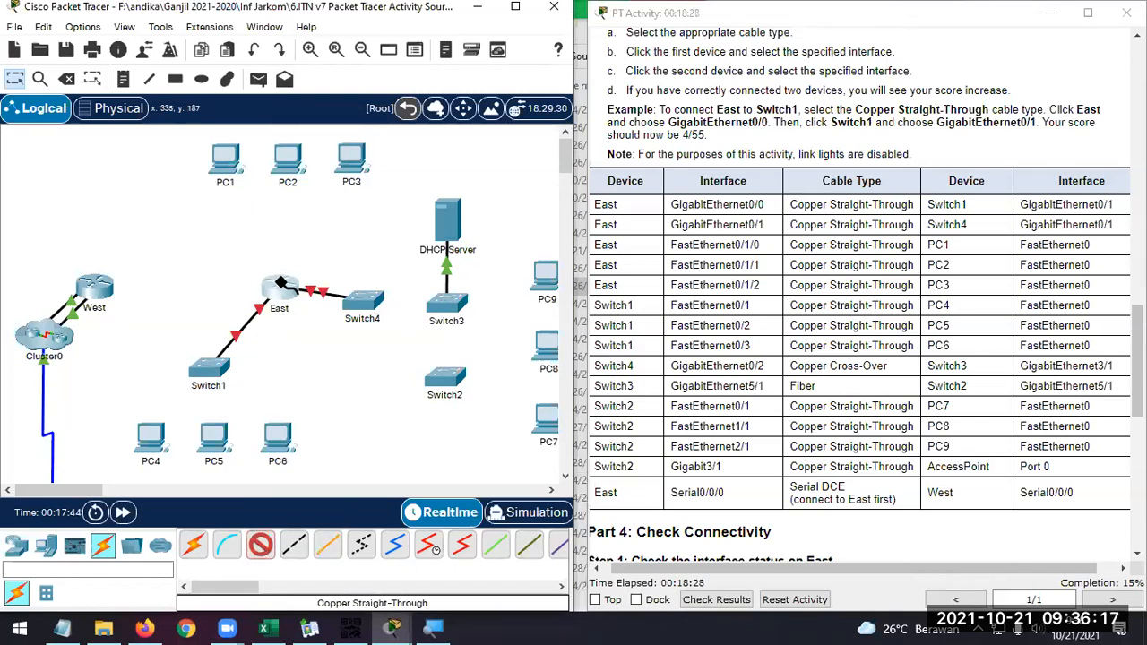
click(280, 283)
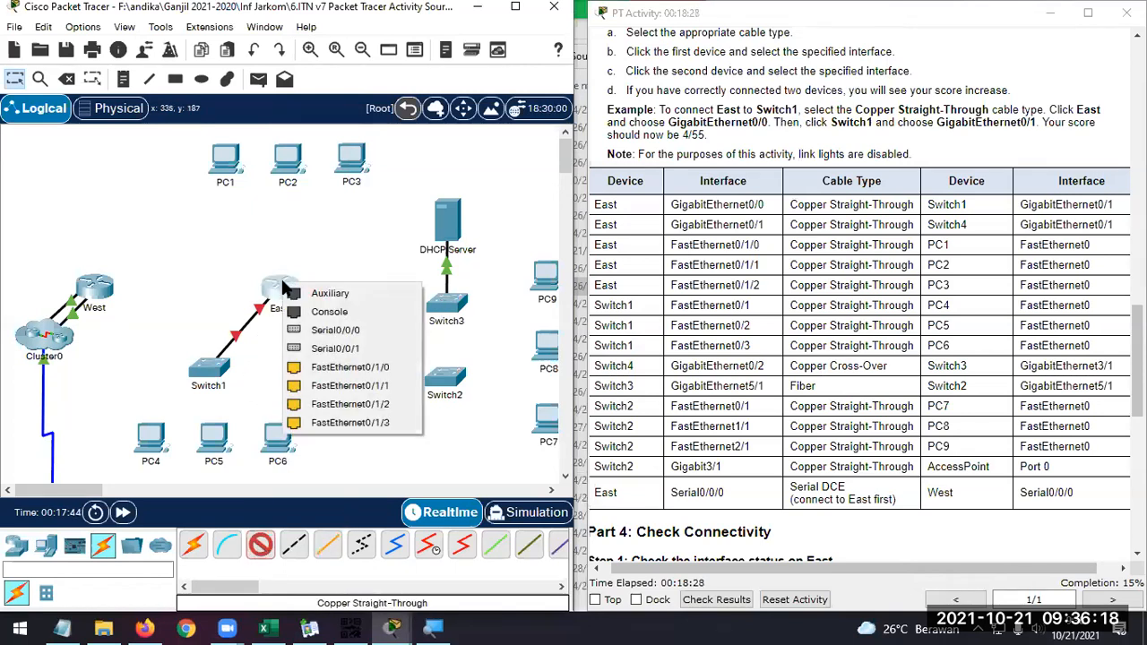
click(386, 375)
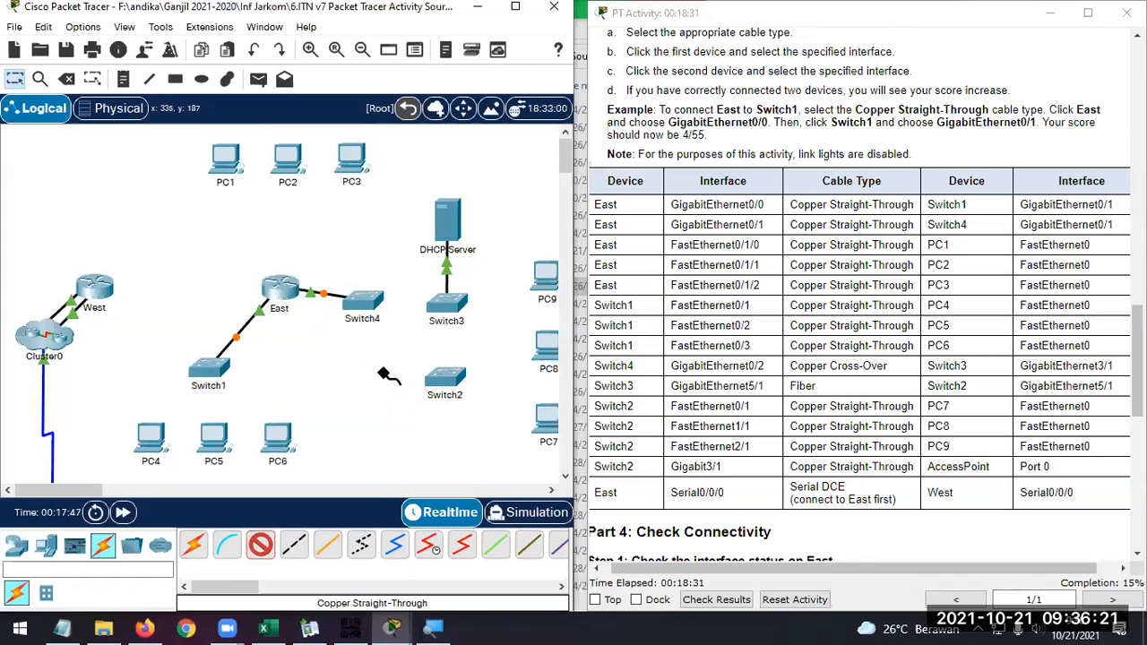
click(224, 162)
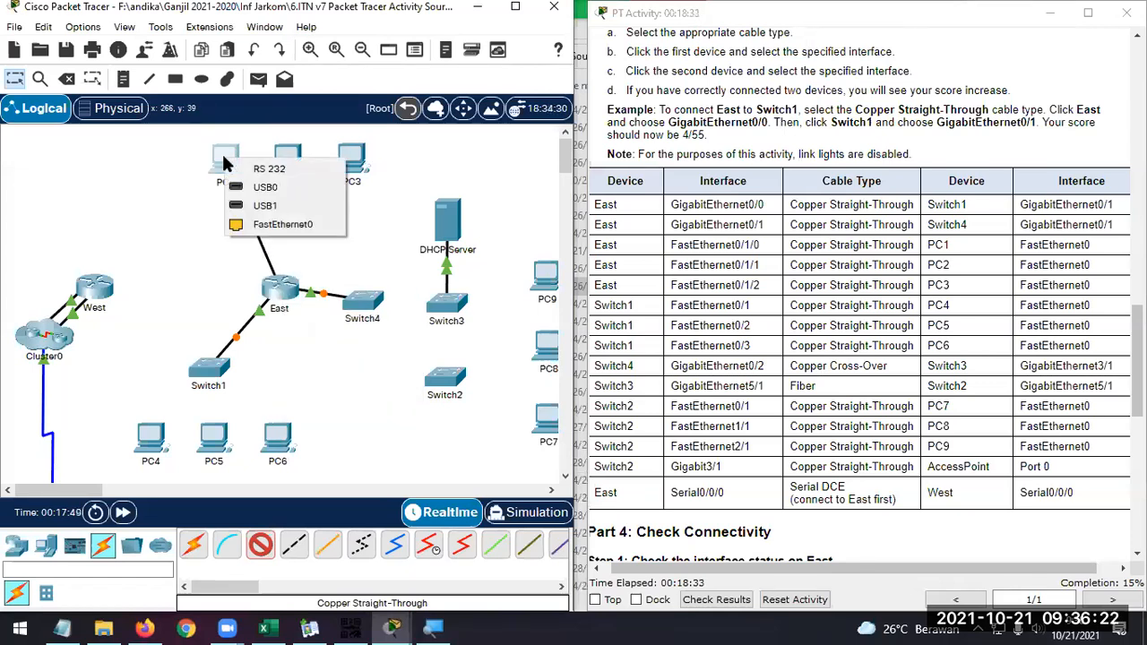
click(300, 226)
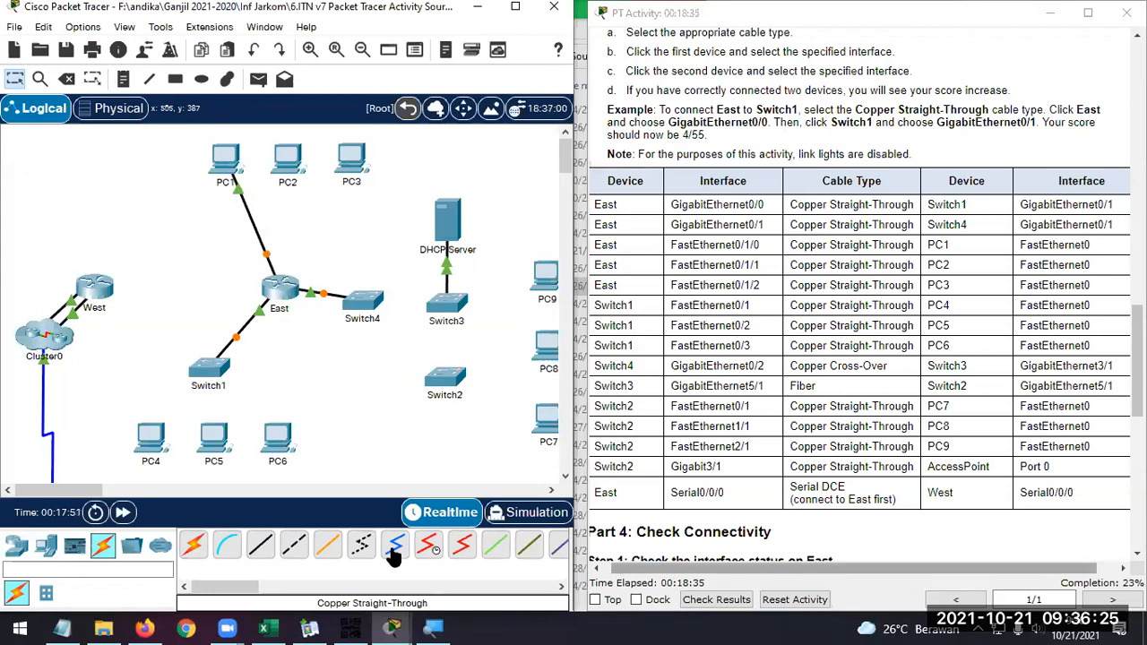
Connect East's FastEthernet0/1/1 to PC2's FastEthernet0 with a Copper Straight-Through cable
click(260, 545)
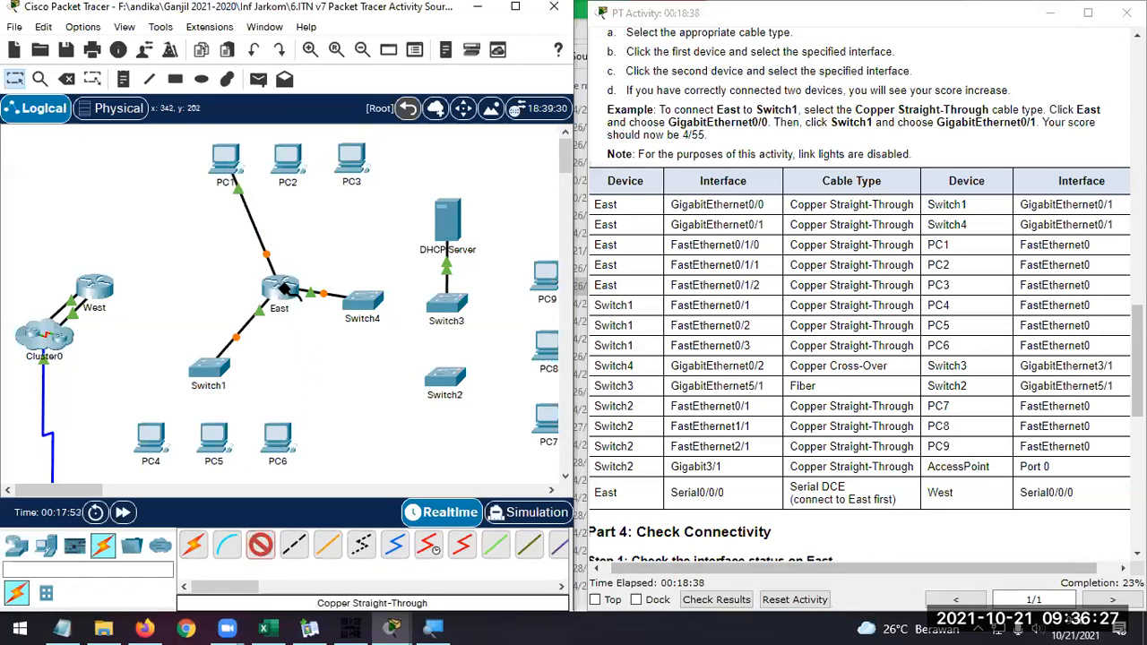
click(283, 287)
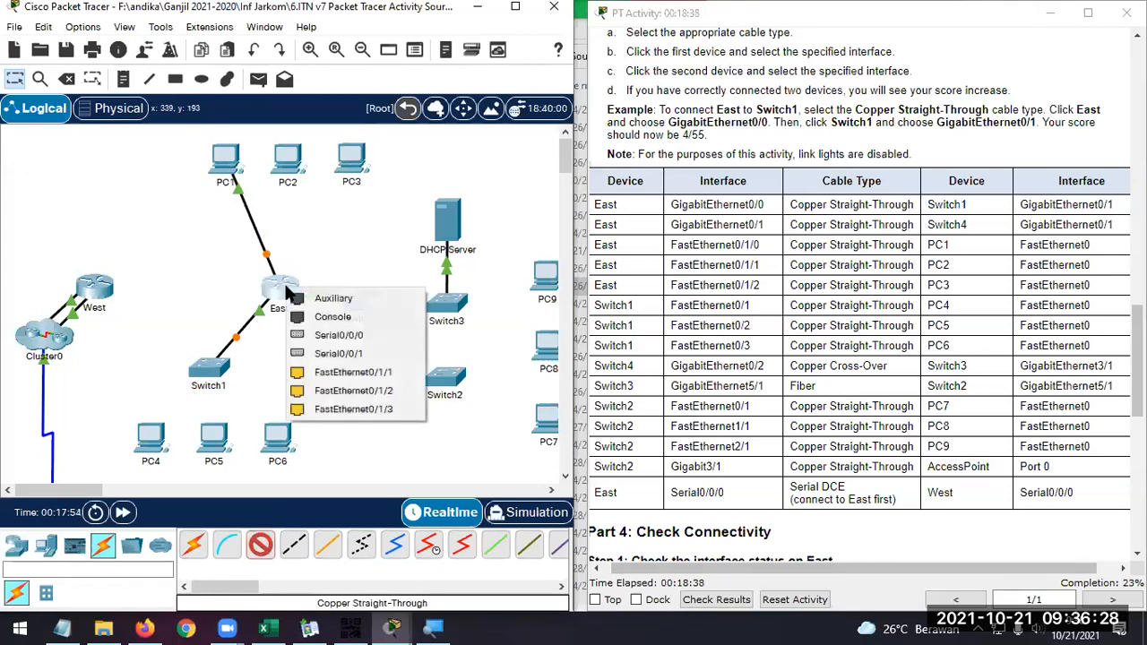
click(388, 372)
click(288, 160)
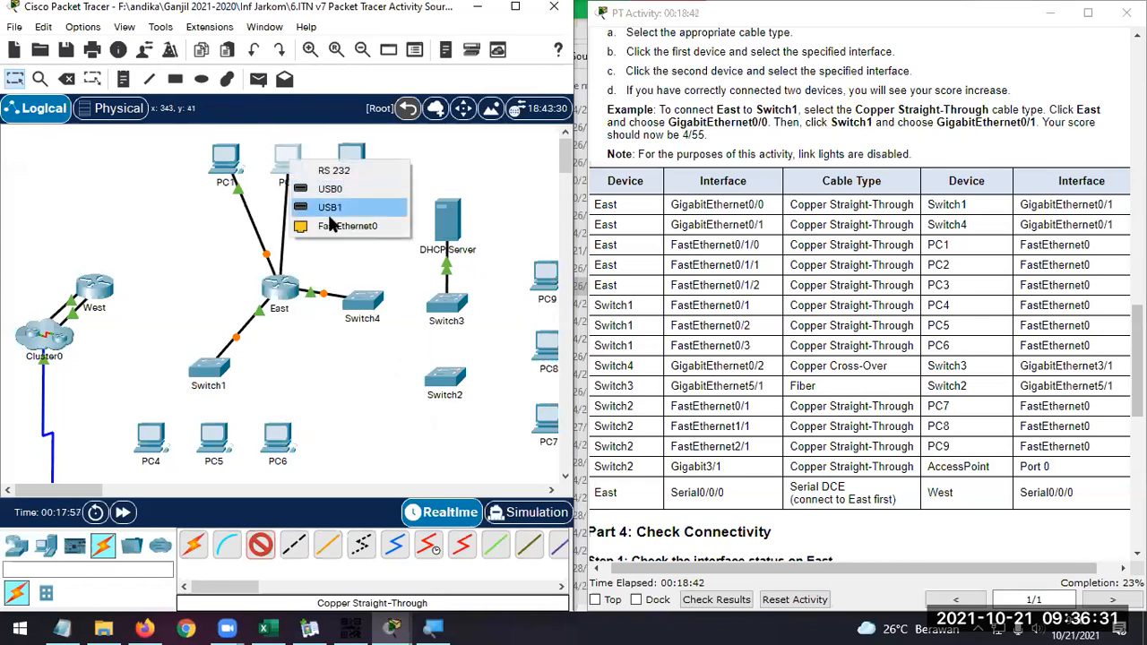
click(333, 226)
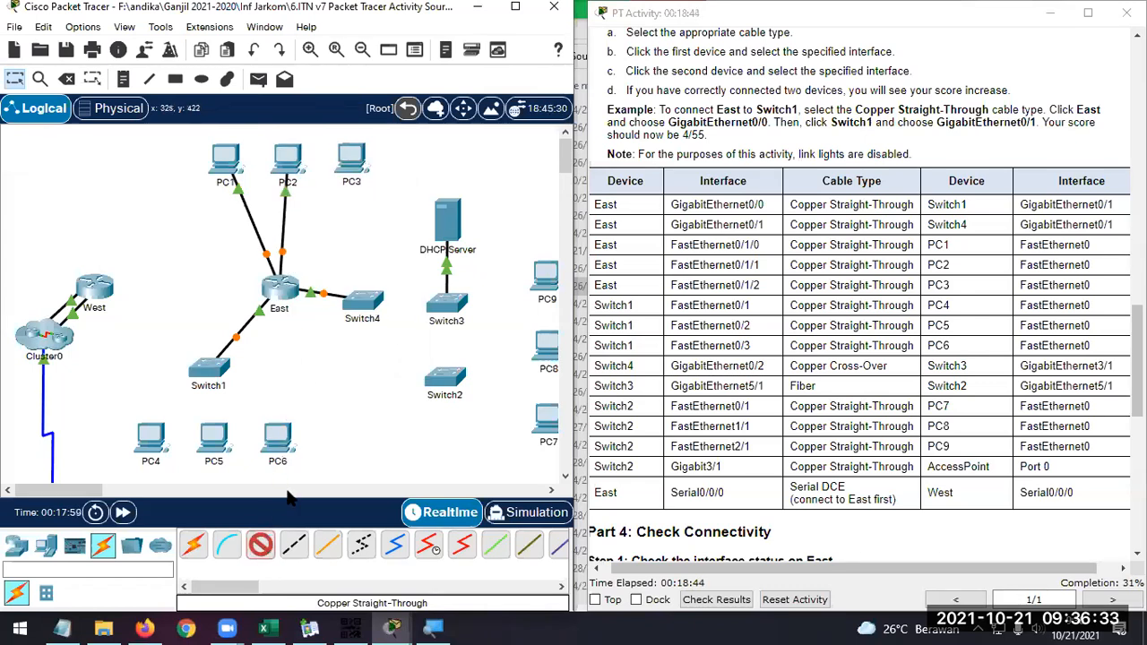
Connect East's FastEthernet0/1/2 to PC3's FastEthernet0 with a Copper Straight-Through cable
click(286, 287)
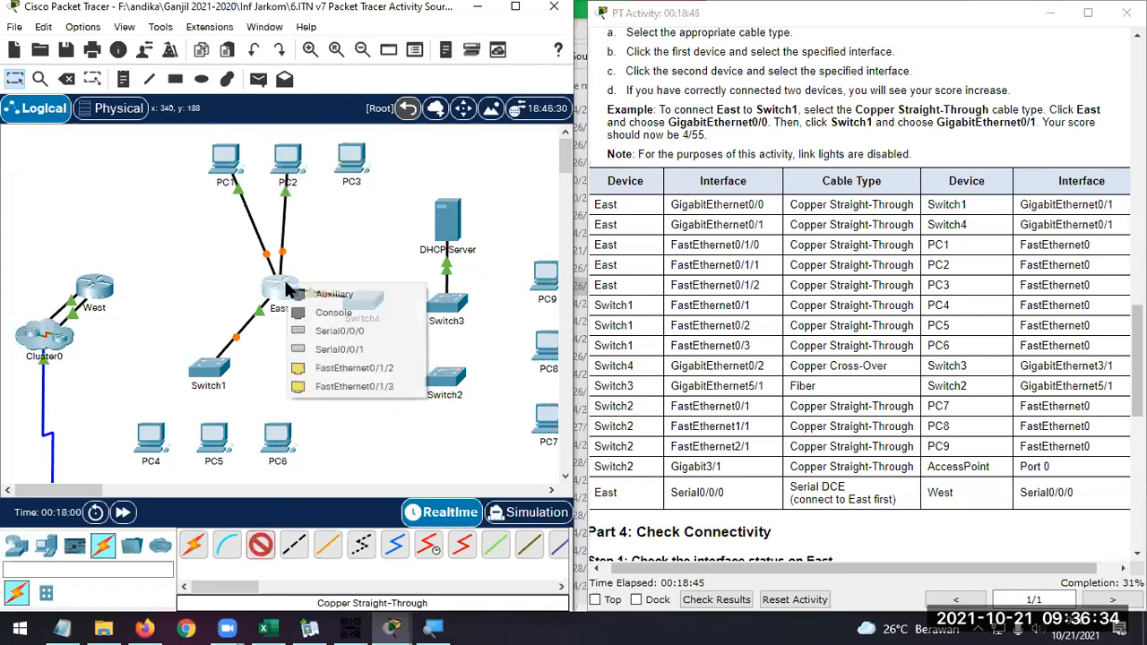
click(388, 370)
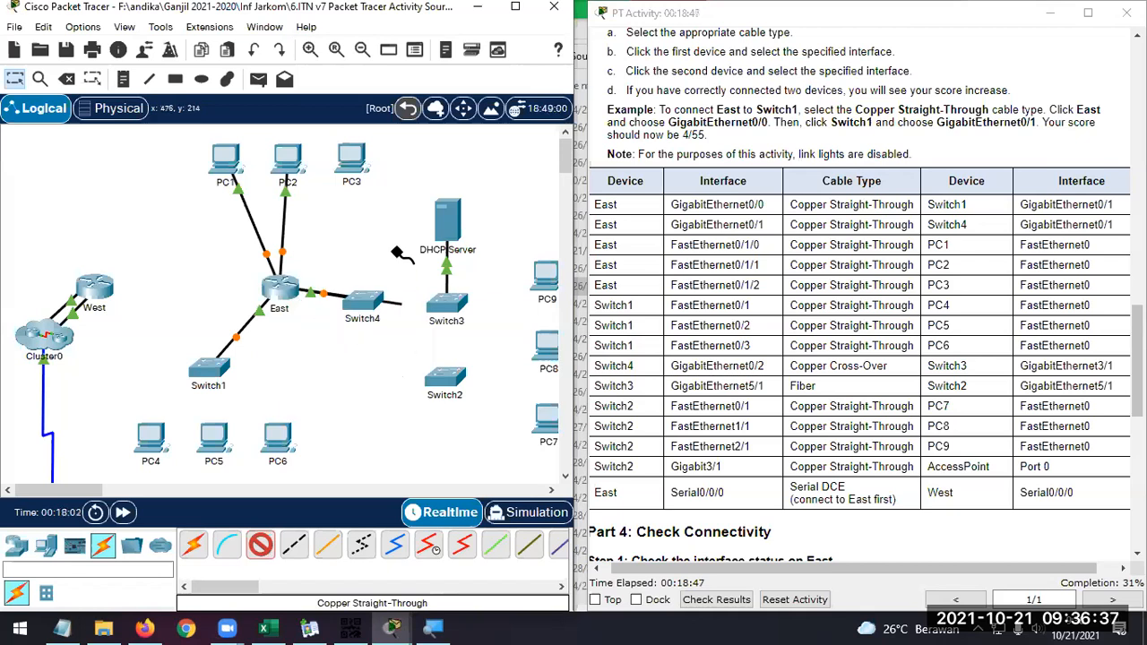
click(356, 160)
click(379, 226)
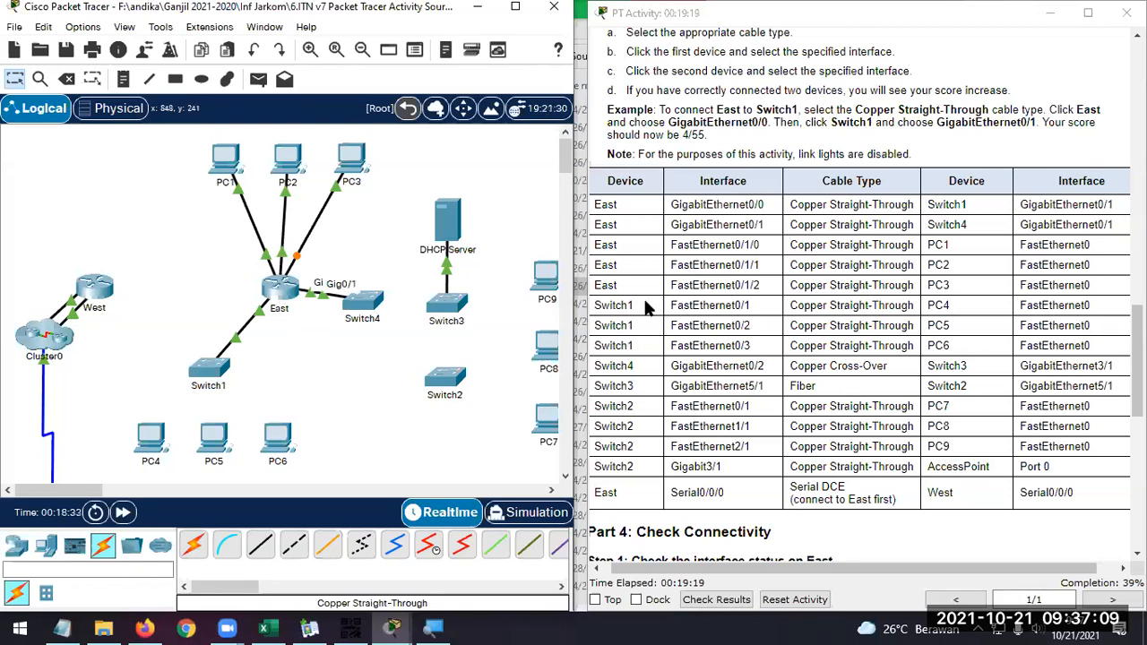
click(228, 554)
click(203, 363)
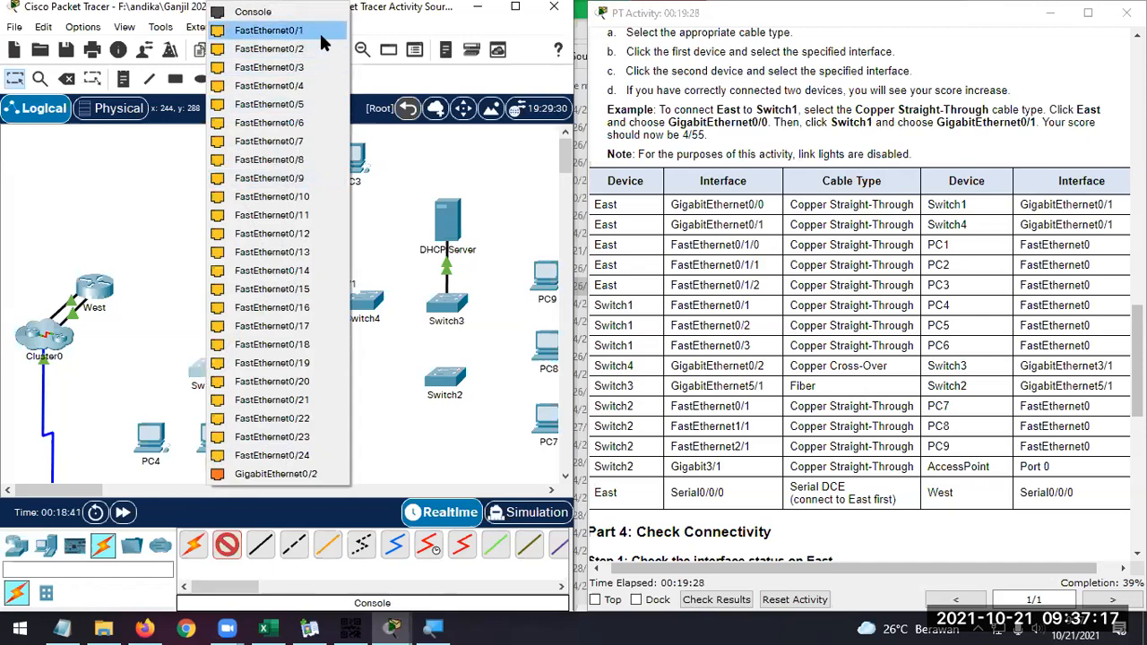
click(269, 30)
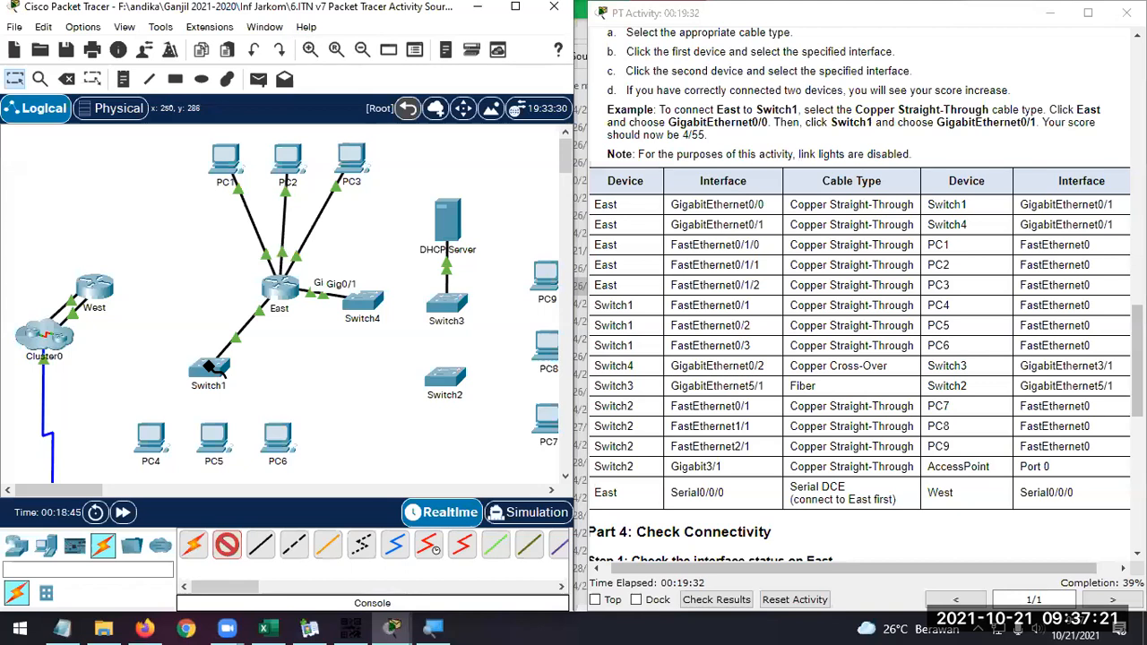
Connect Switch1's FastEthernet0/1 to PC4's FastEthernet0 with a Copper Straight-Through cable
click(259, 545)
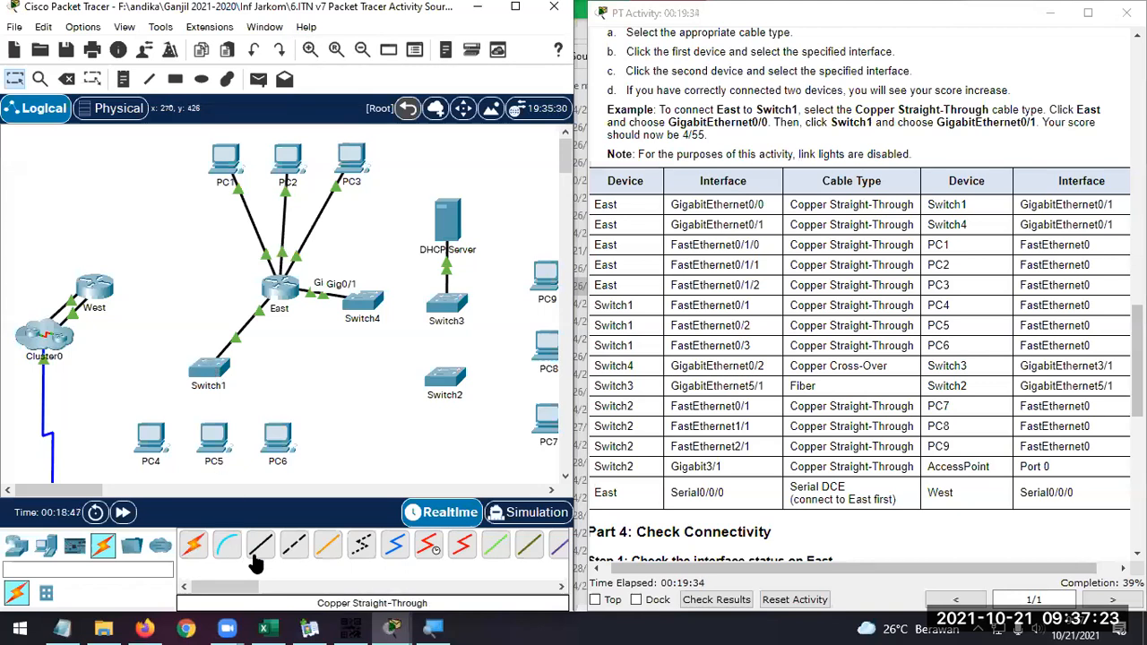
click(206, 374)
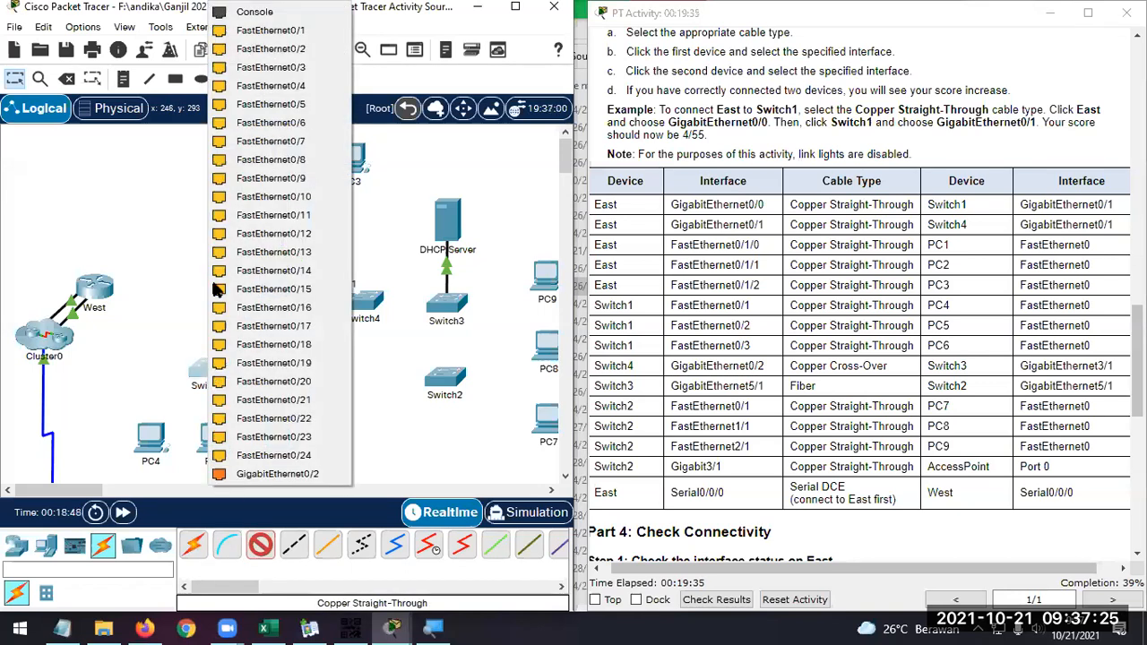
click(270, 29)
click(141, 443)
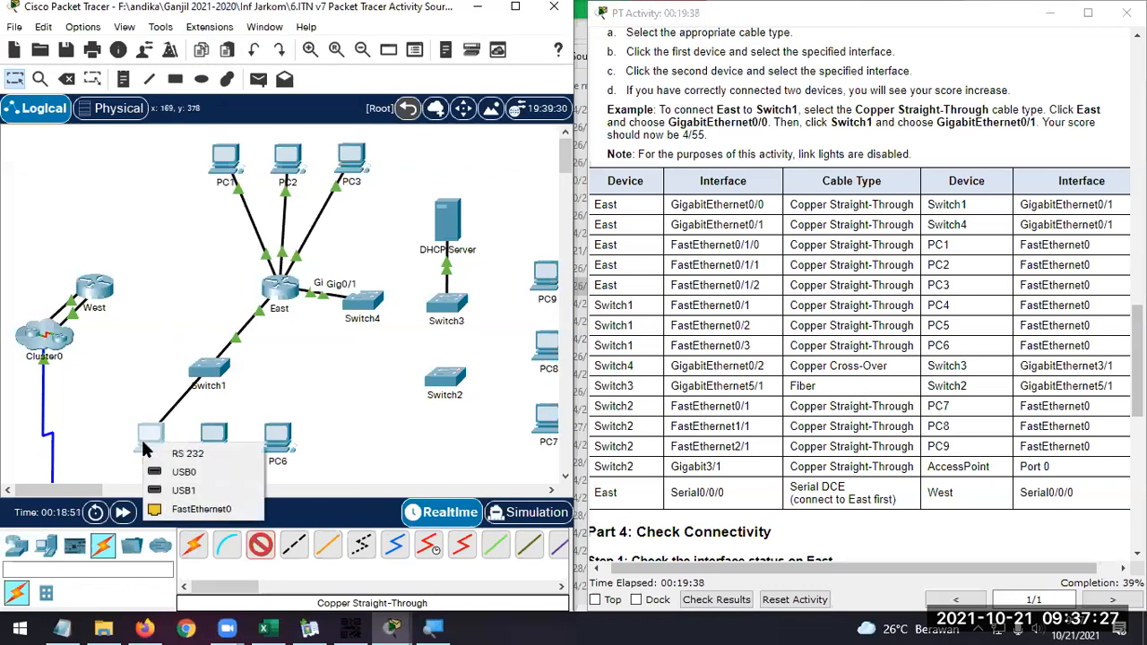
click(225, 507)
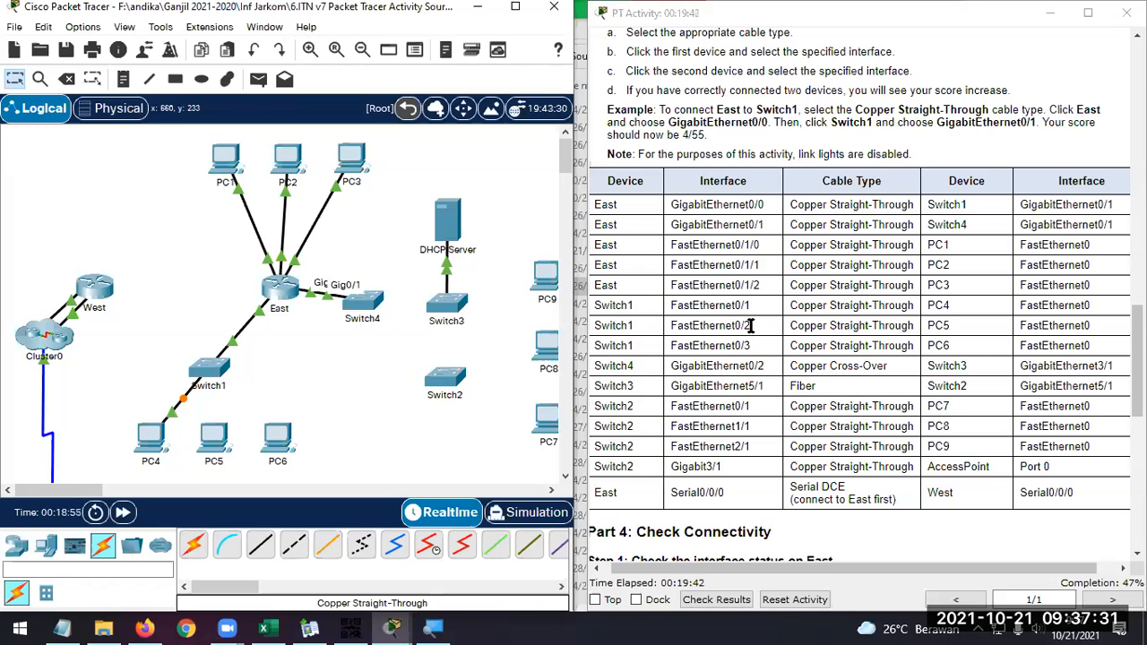
Connect Switch1's FastEthernet0/2 to PC5's FastEthernet0 with a Copper Straight-Through cable
click(263, 553)
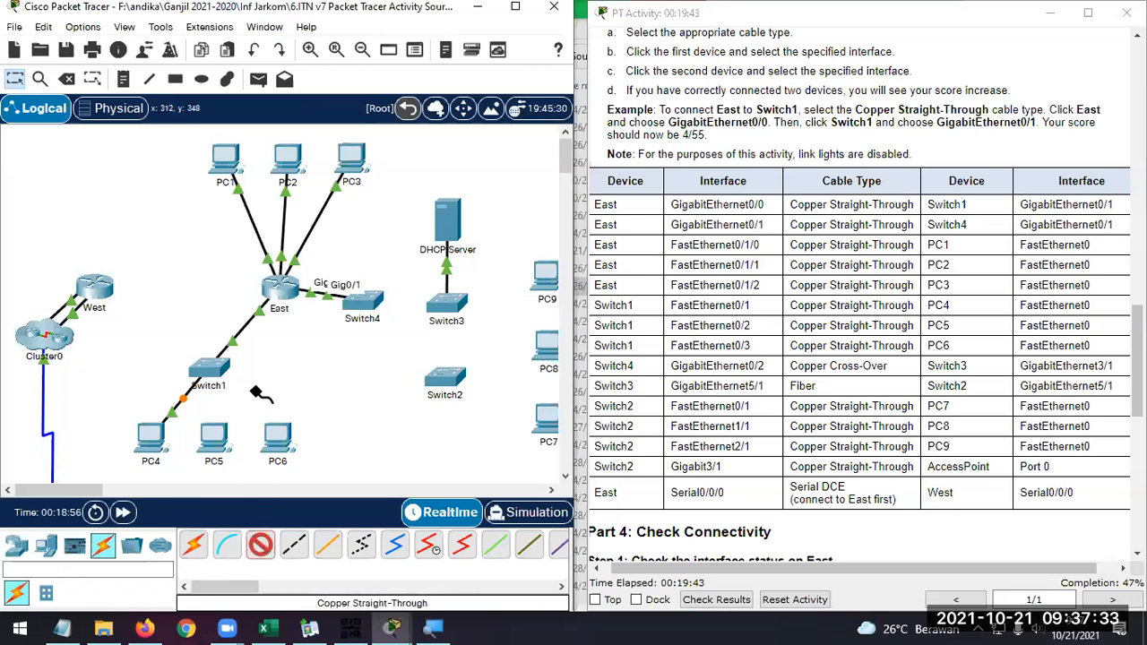
click(218, 368)
click(311, 32)
click(215, 440)
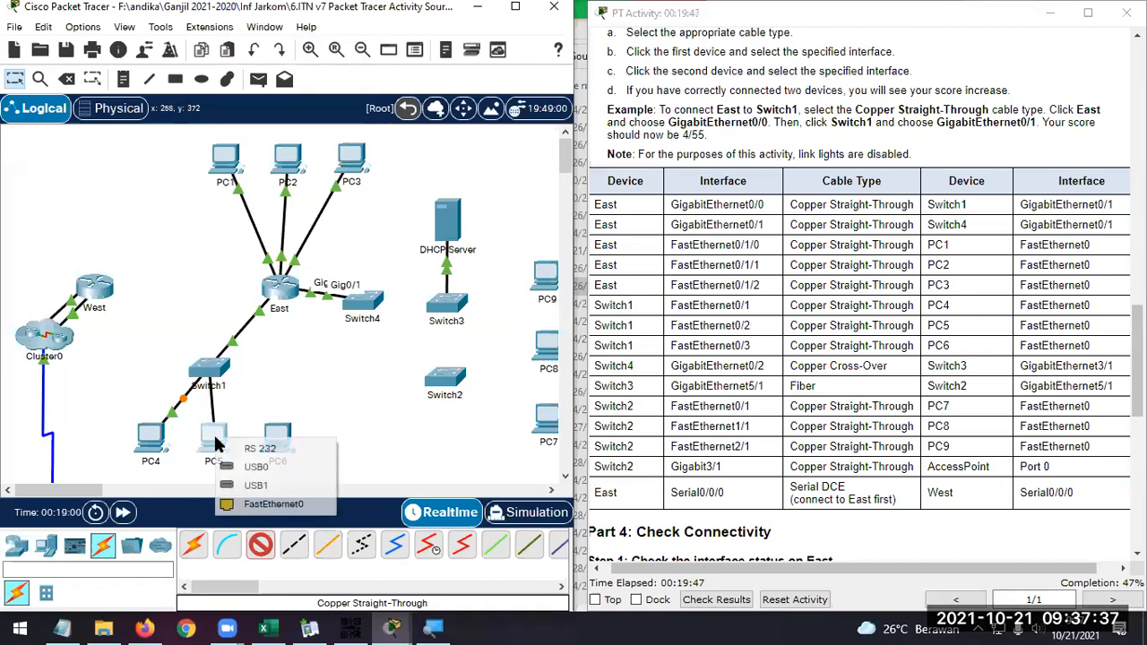
click(256, 503)
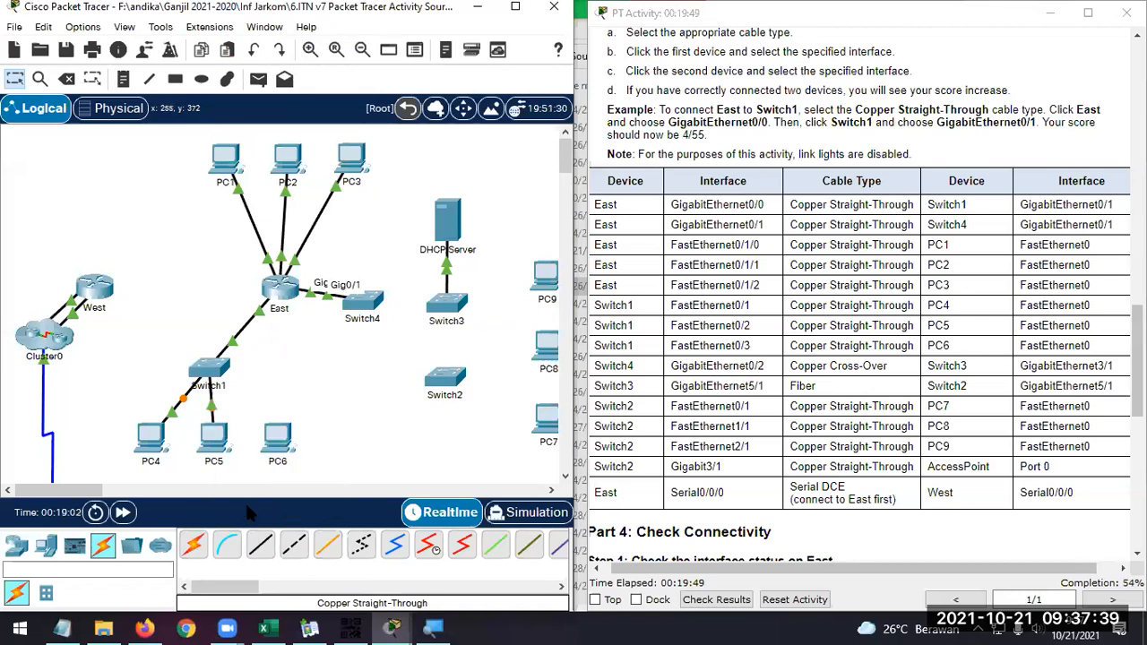
Connect Switch1's FastEthernet0/3 to PC6's FastEthernet0 with a Copper Straight-Through cable
click(260, 545)
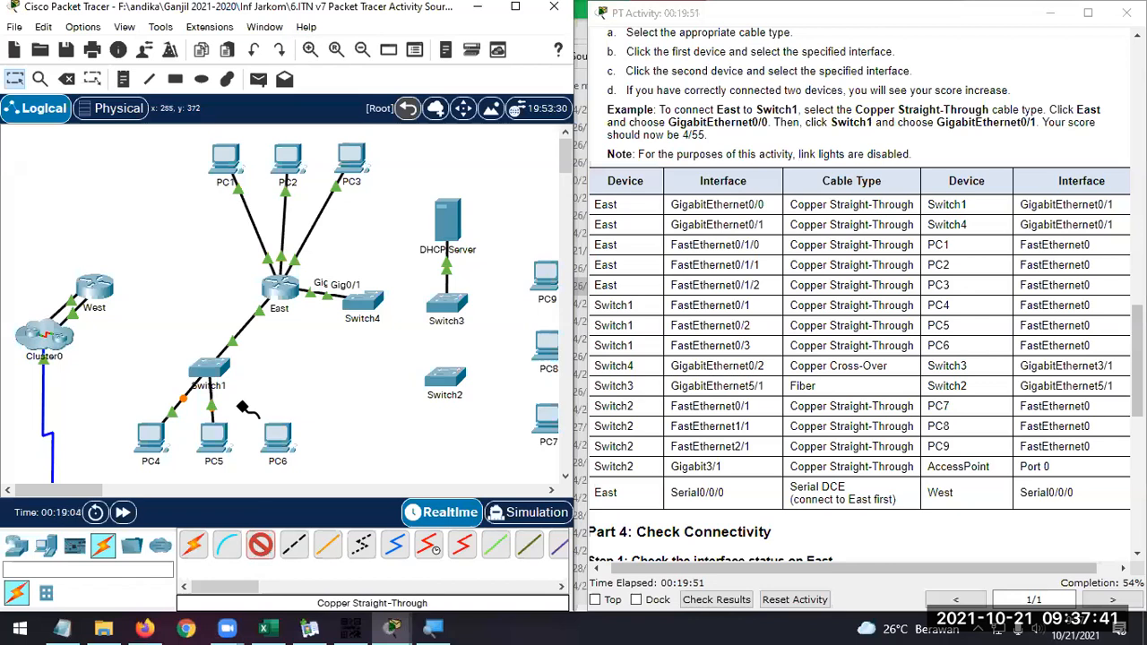
click(212, 367)
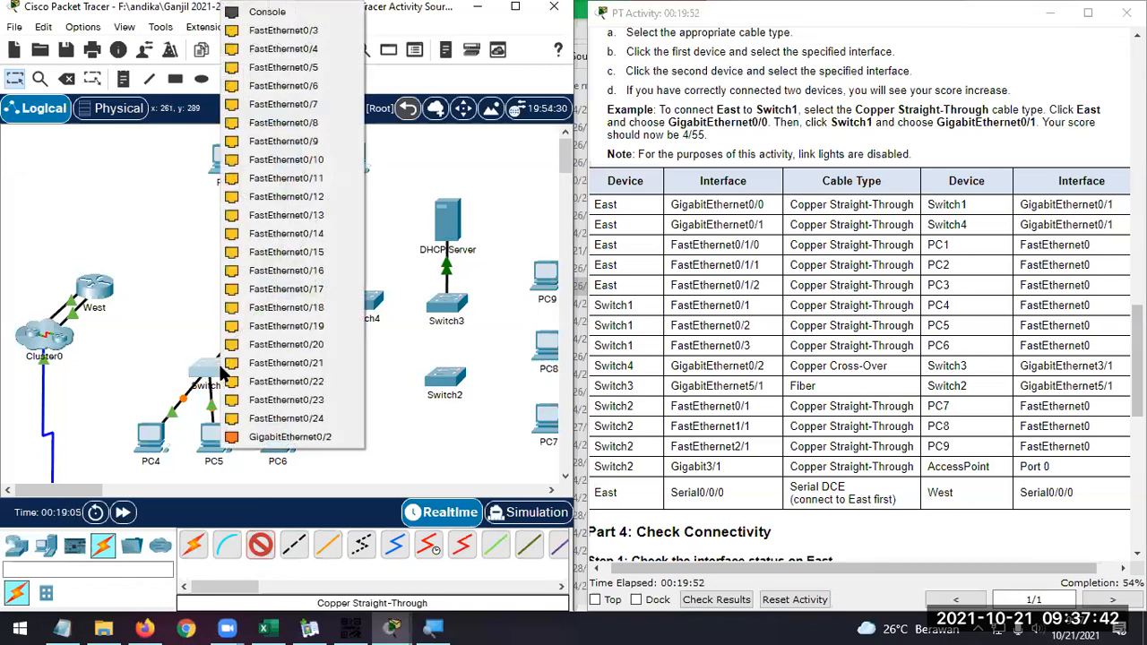
click(326, 29)
click(277, 436)
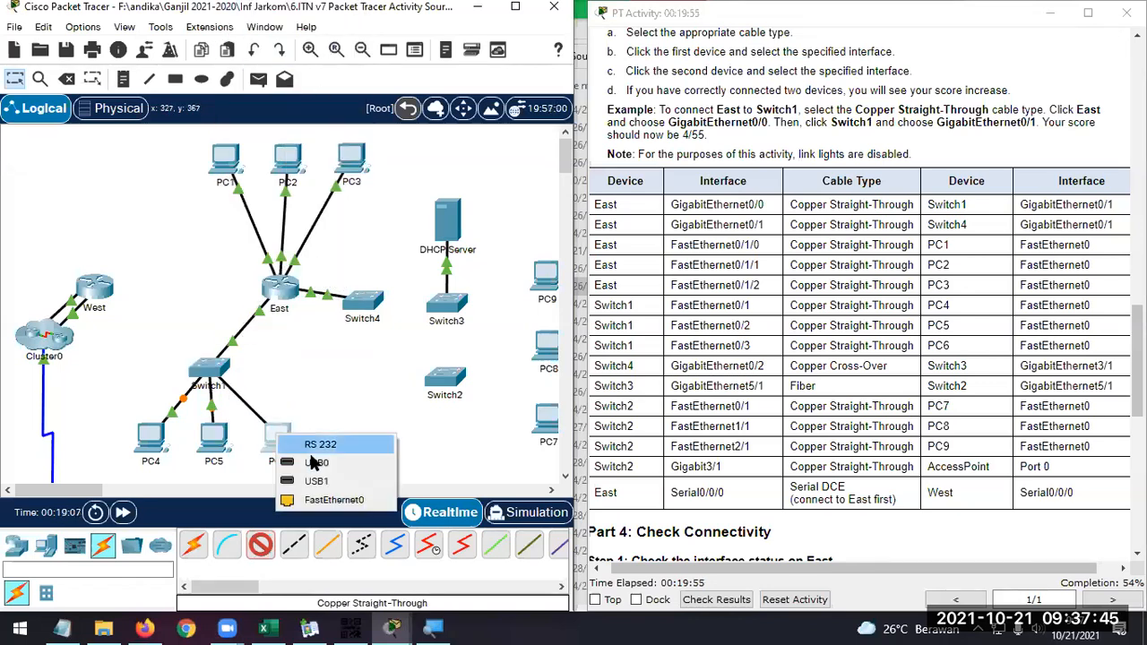
click(333, 500)
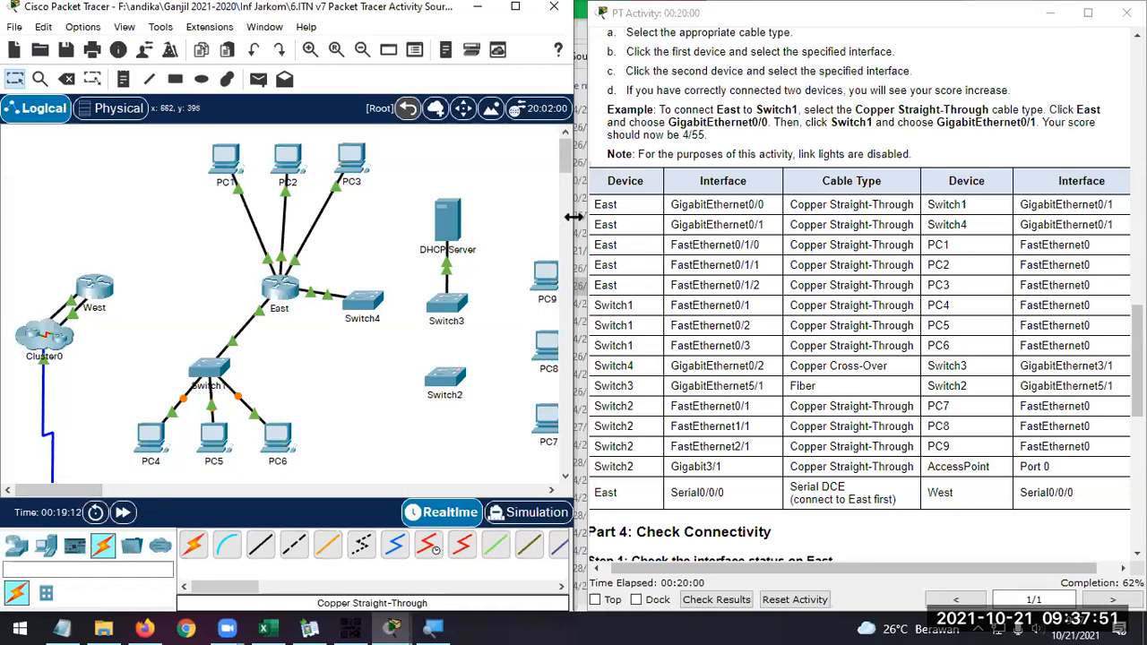
Connect Switch4's GigabitEthernet0/2 to Switch3's GigabitEthernet3/1 with a Copper Cross-Over cable
drag(574, 217, 585, 219)
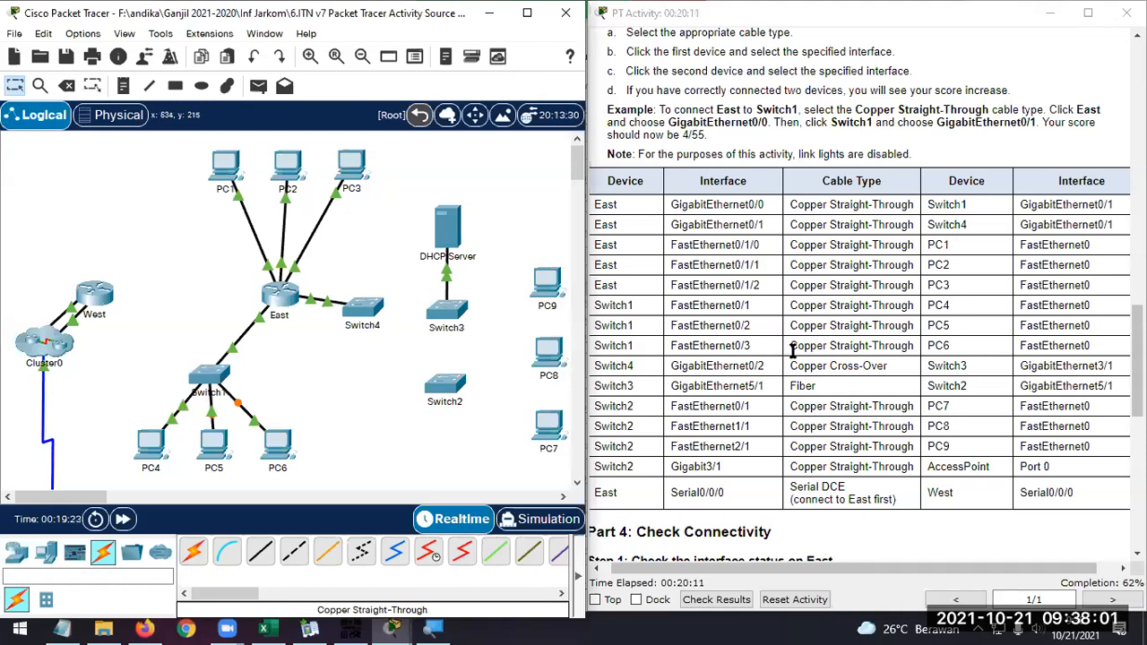
drag(792, 365, 887, 365)
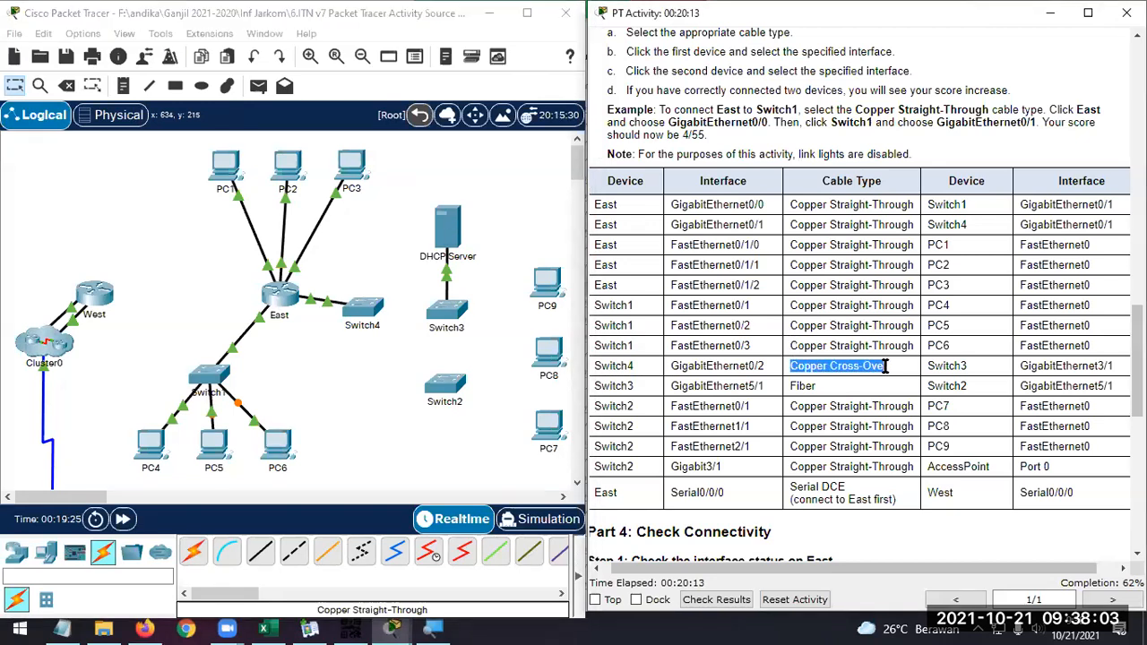
click(294, 552)
click(373, 311)
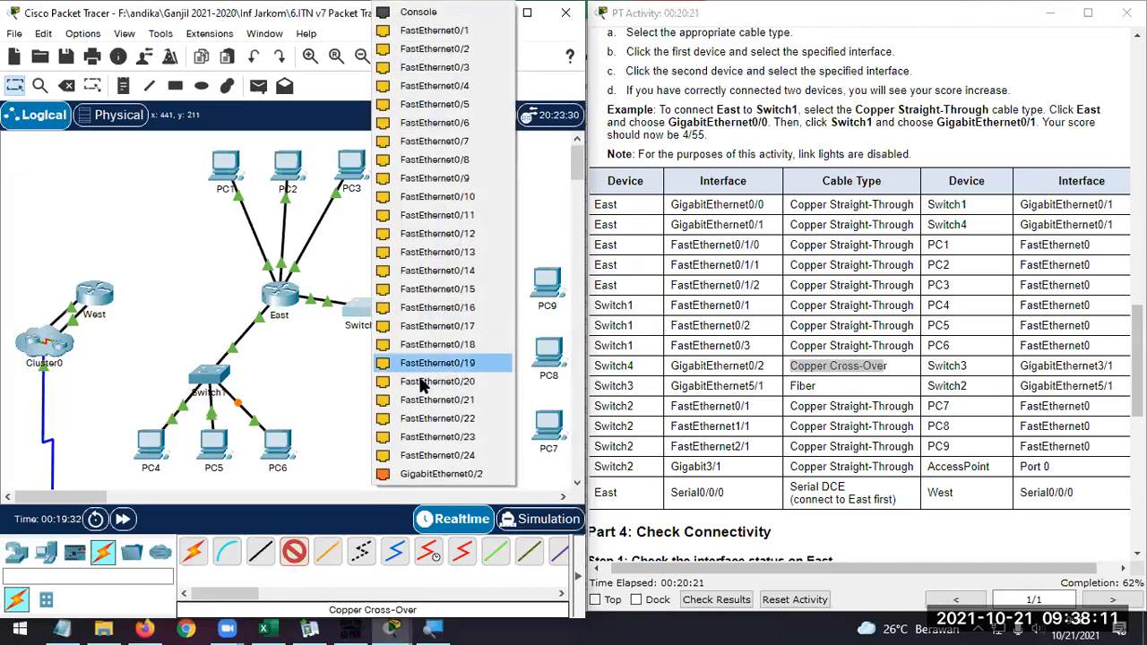
click(439, 474)
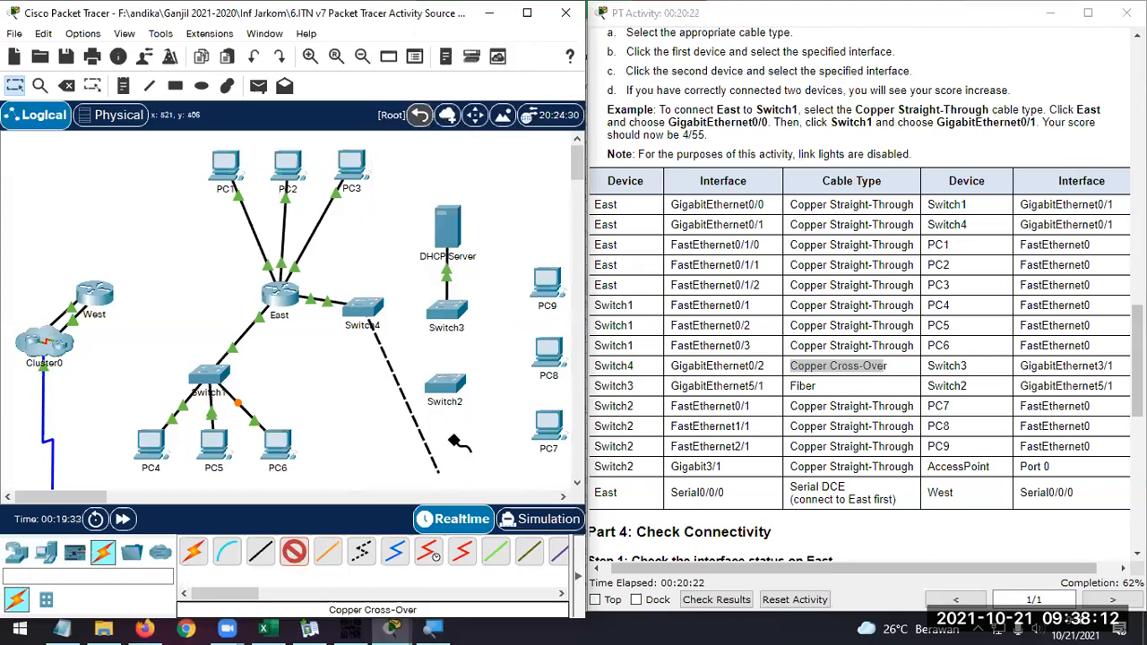
click(453, 309)
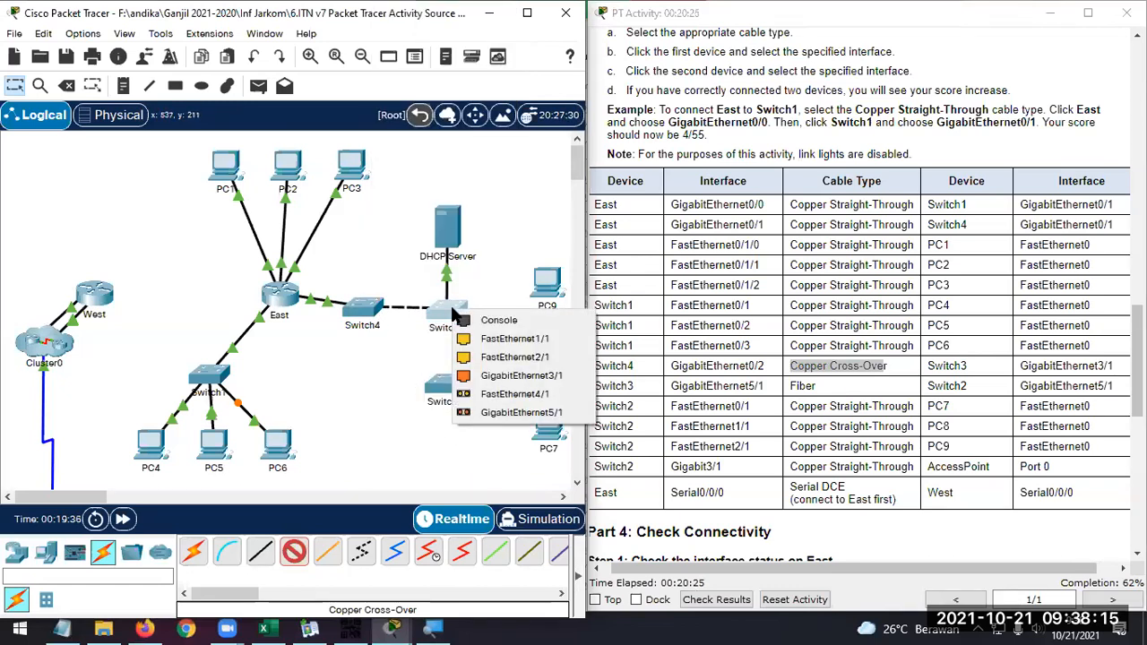
click(528, 376)
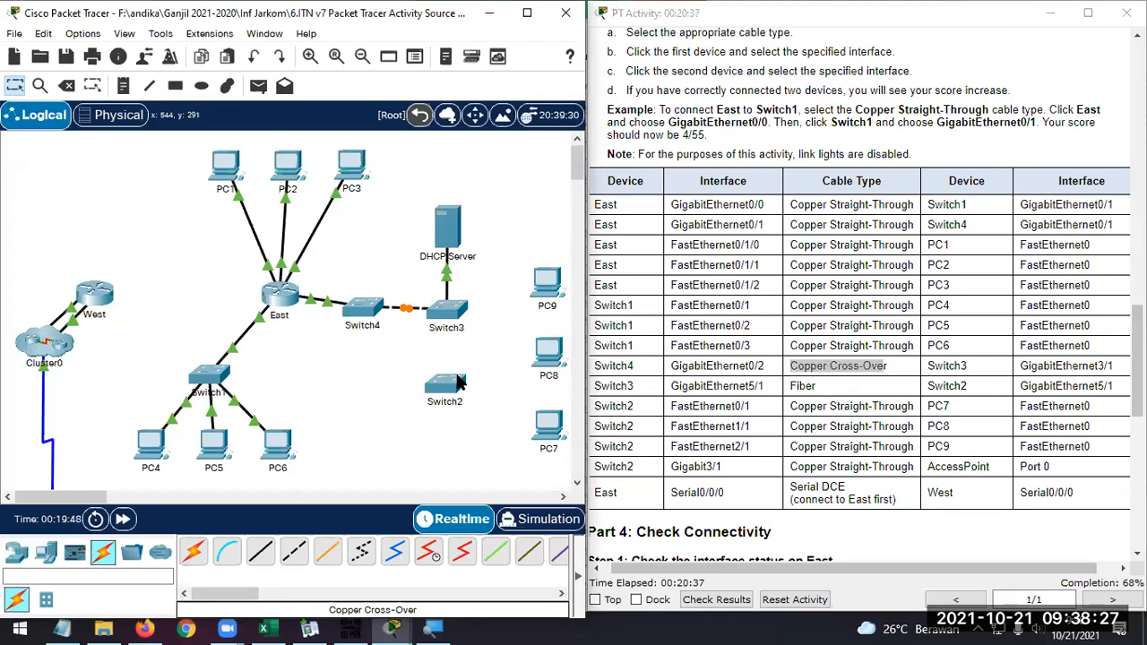
Connect Switch3's GigabitEthernet5/1 to Switch2's FastEthernet5/1 with a Fiber cable
click(334, 556)
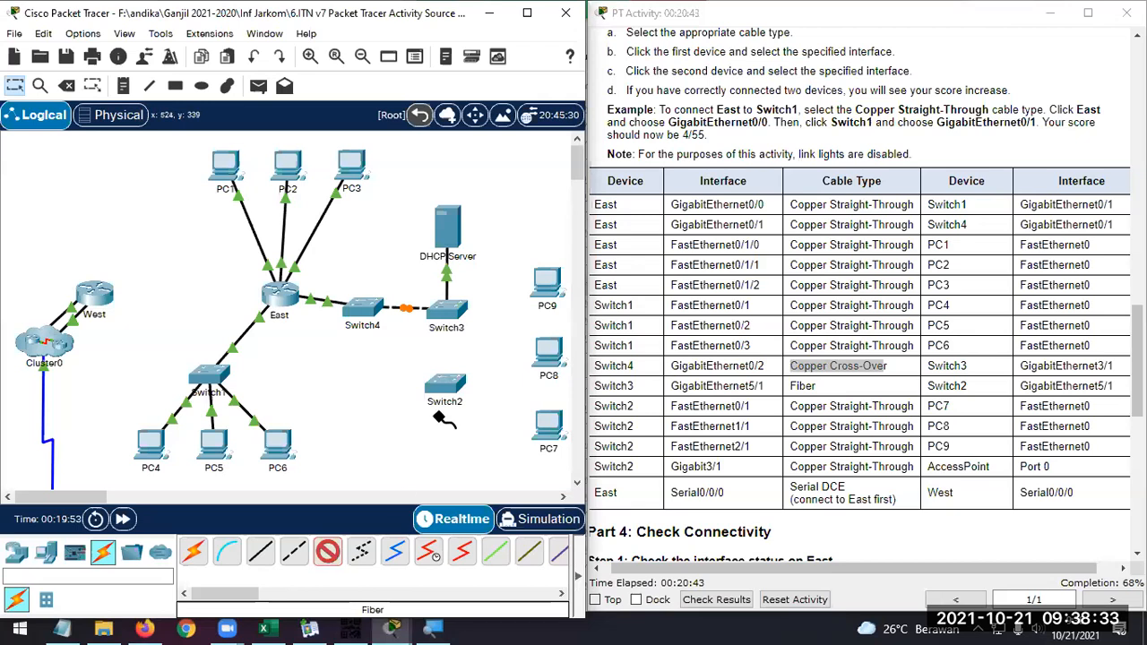
click(453, 309)
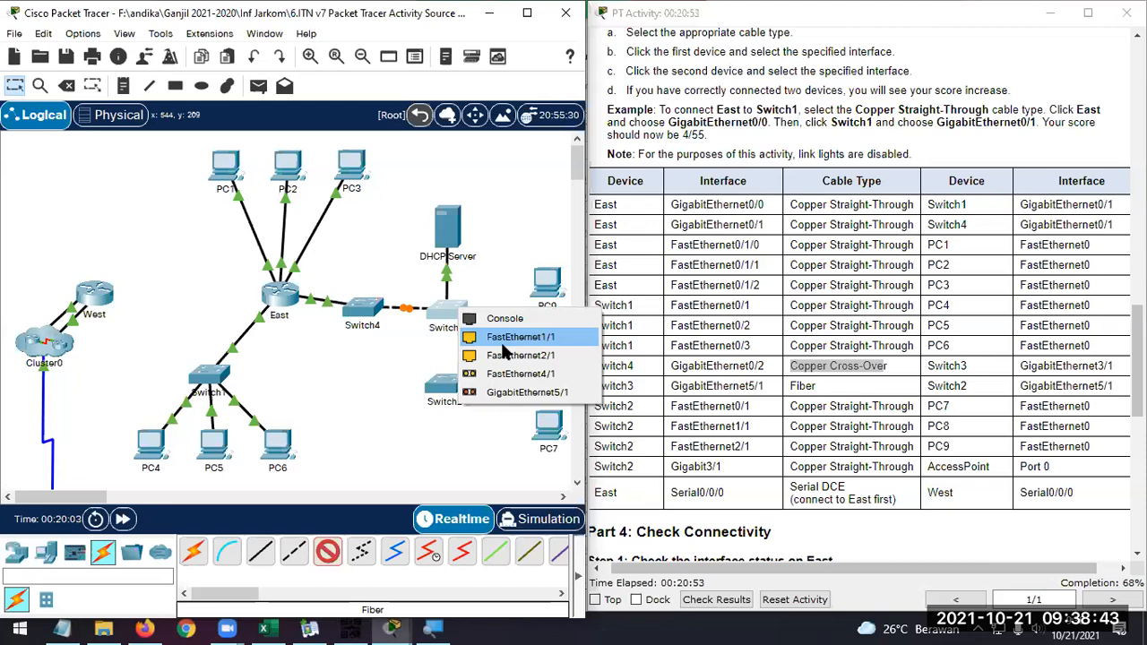
click(522, 392)
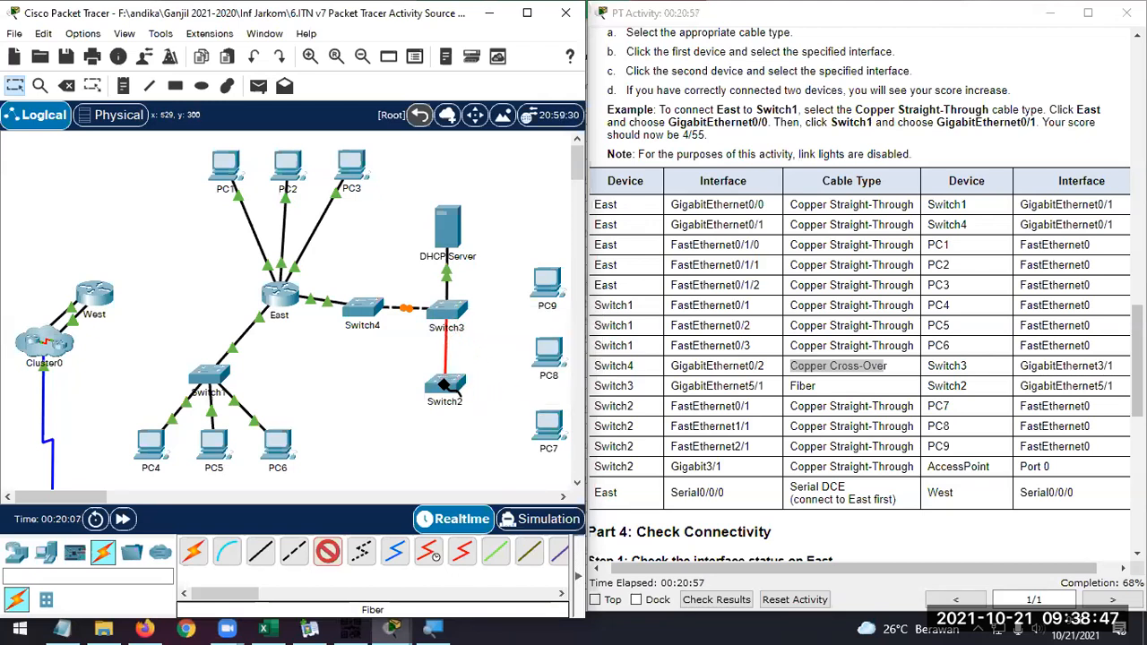
click(444, 386)
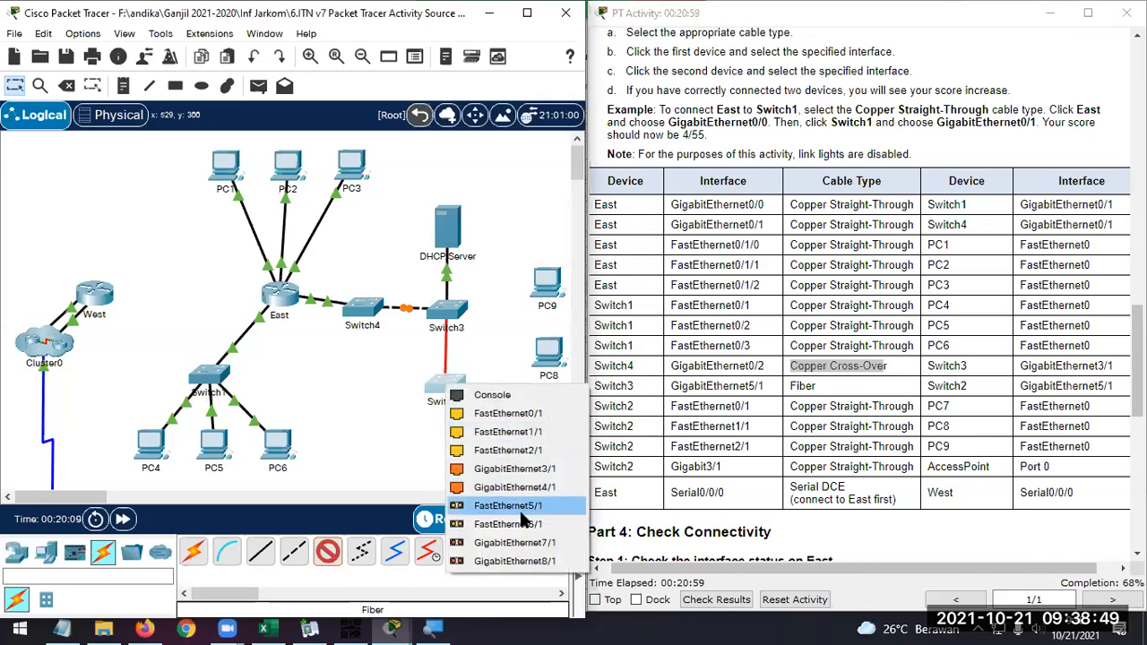
click(522, 507)
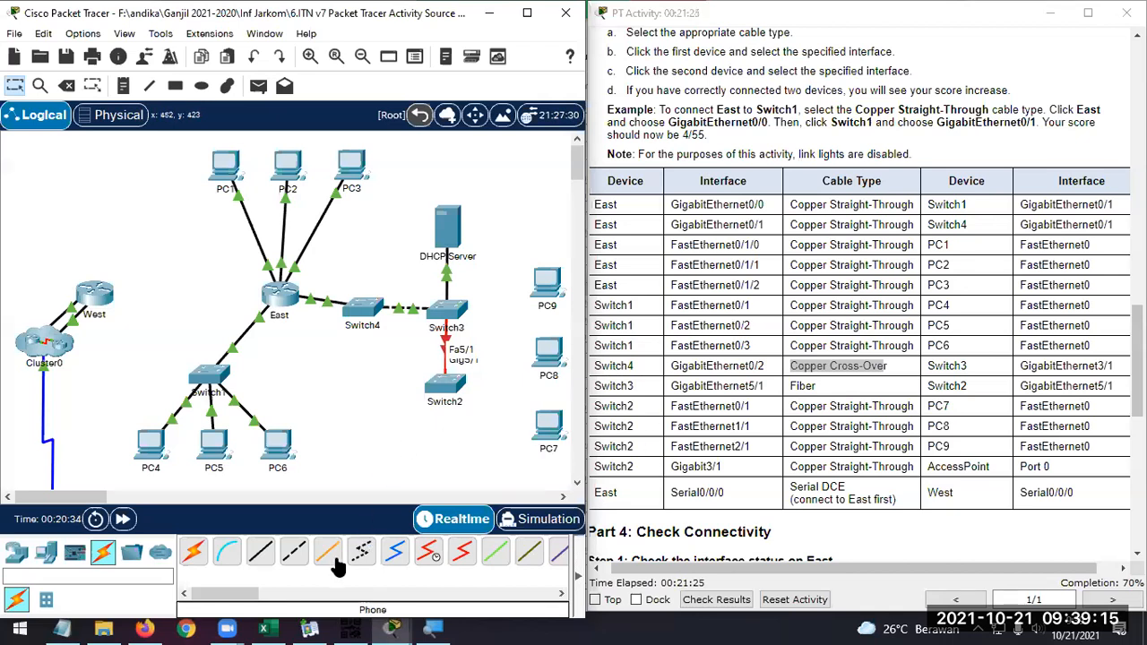
Connect Switch2's FastEthernet0/1 to PC7's FastEthernet0 with a Copper Straight-Through cable
click(261, 559)
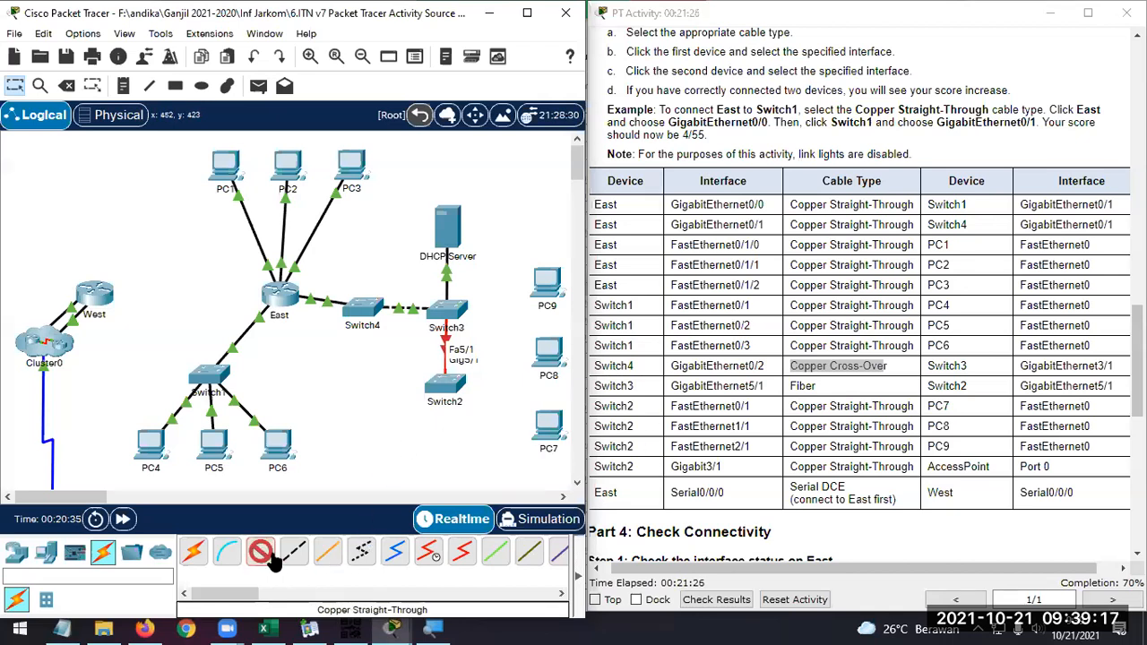
click(454, 389)
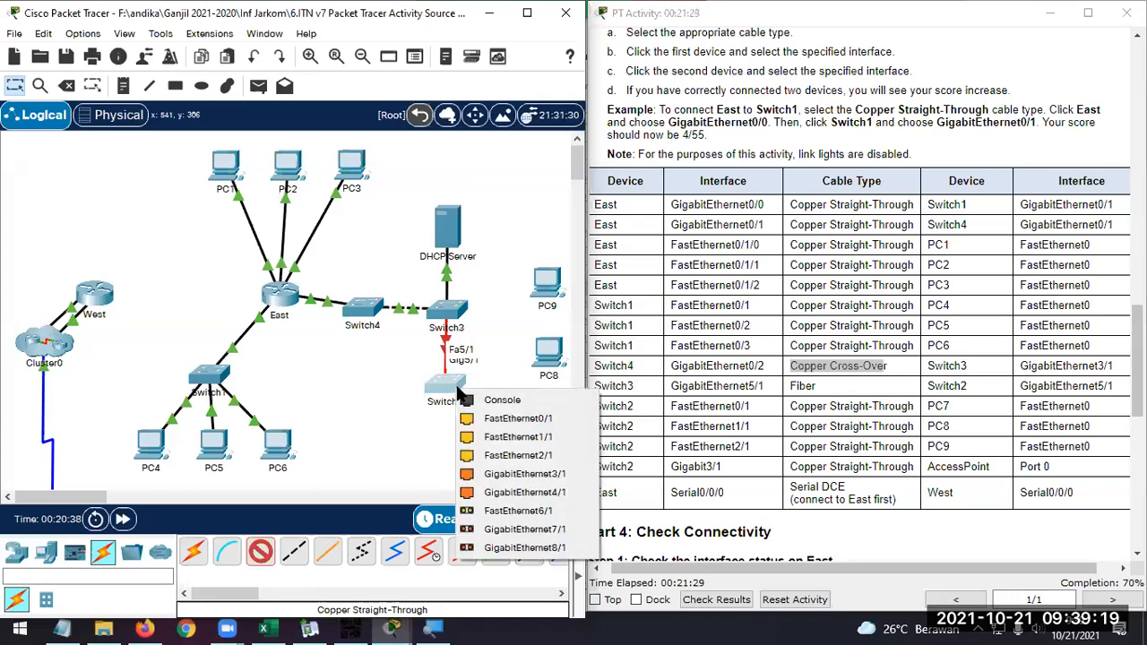
click(510, 423)
click(557, 431)
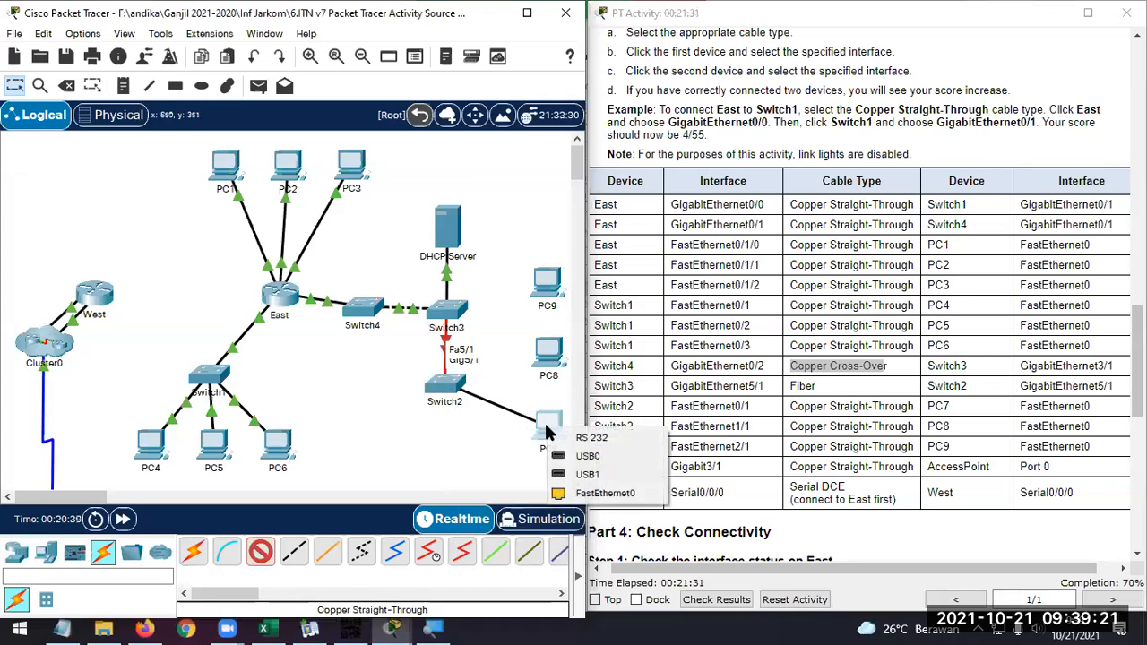
click(599, 494)
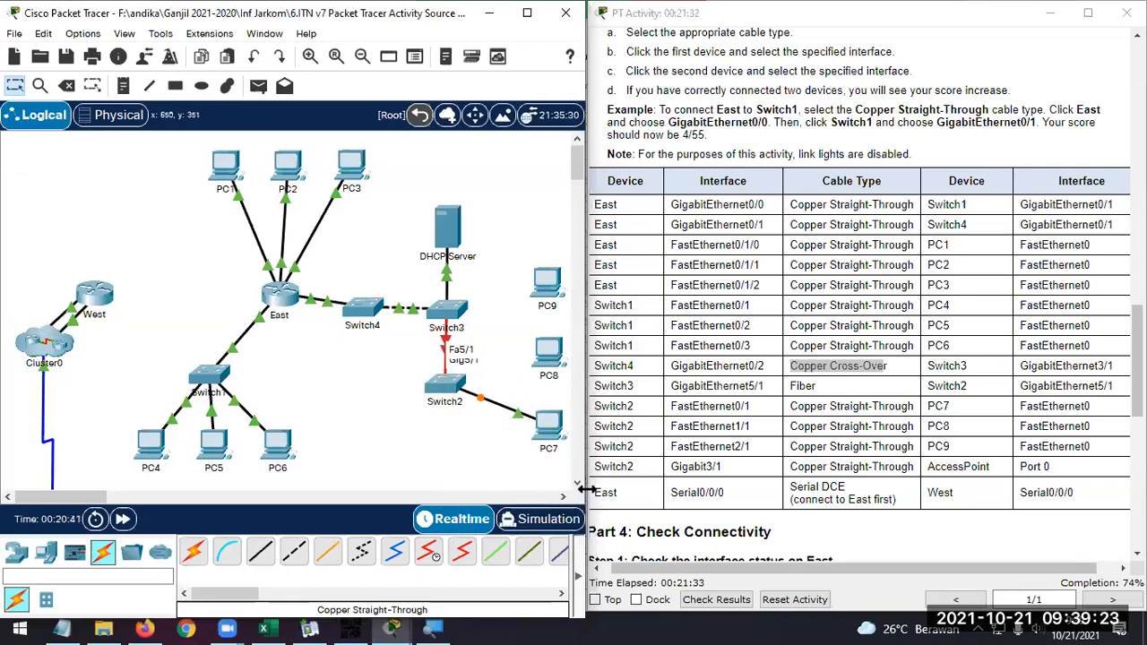
Connect Switch2's FastEthernet1/1 to PC8's FastEthernet0 with a Copper Straight-Through cable
click(261, 552)
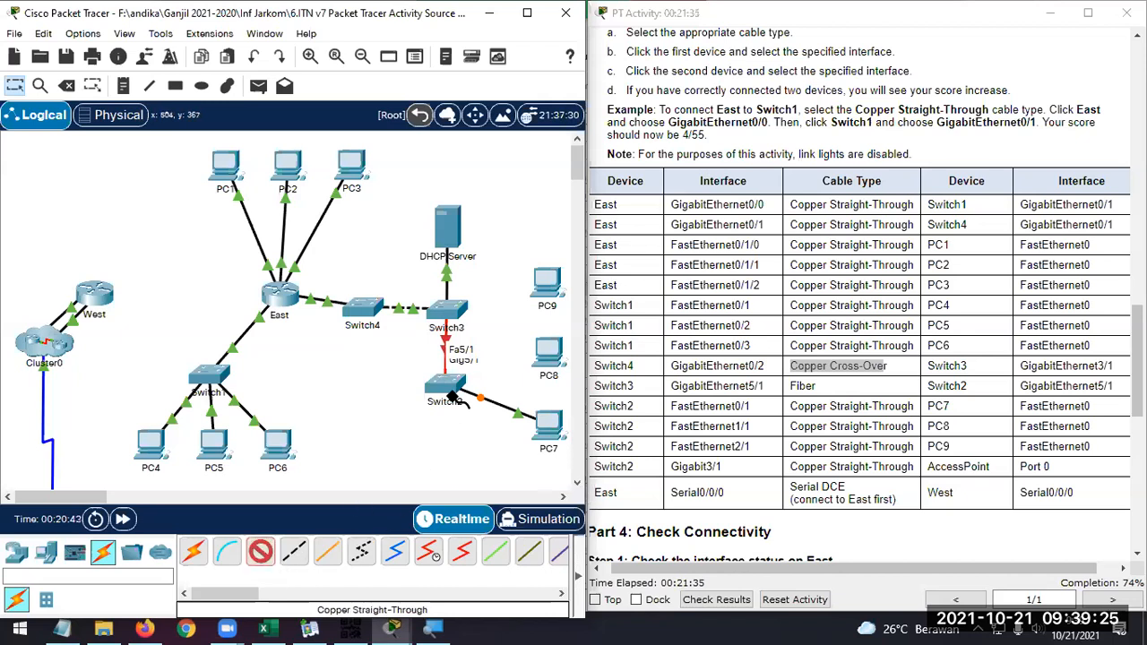
click(460, 392)
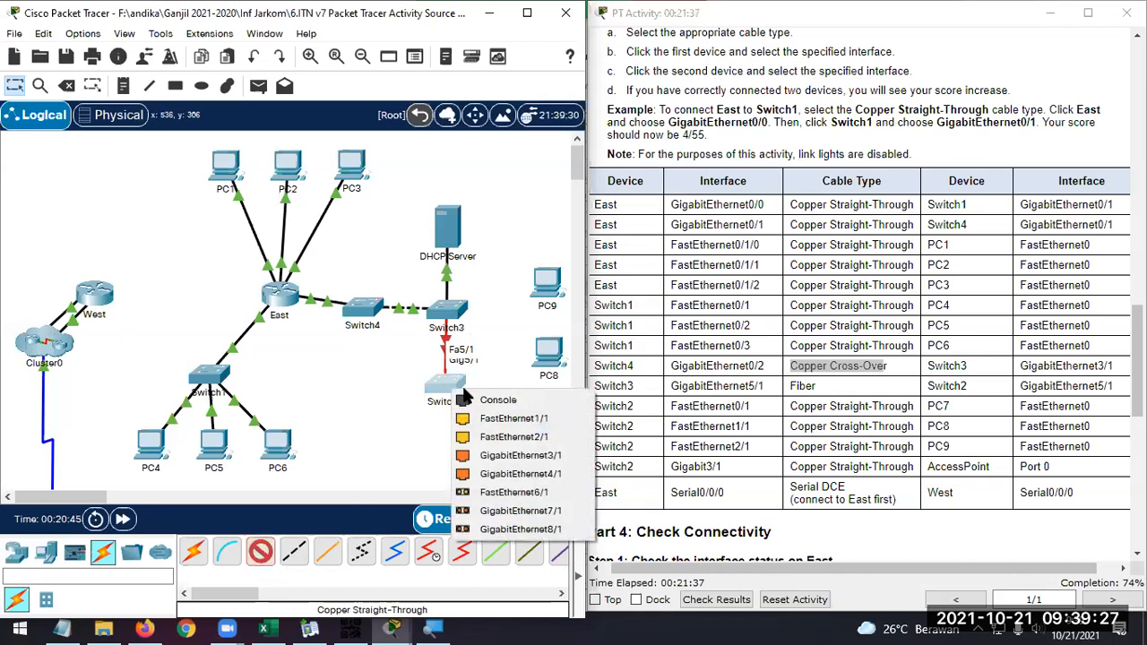
click(529, 418)
click(548, 356)
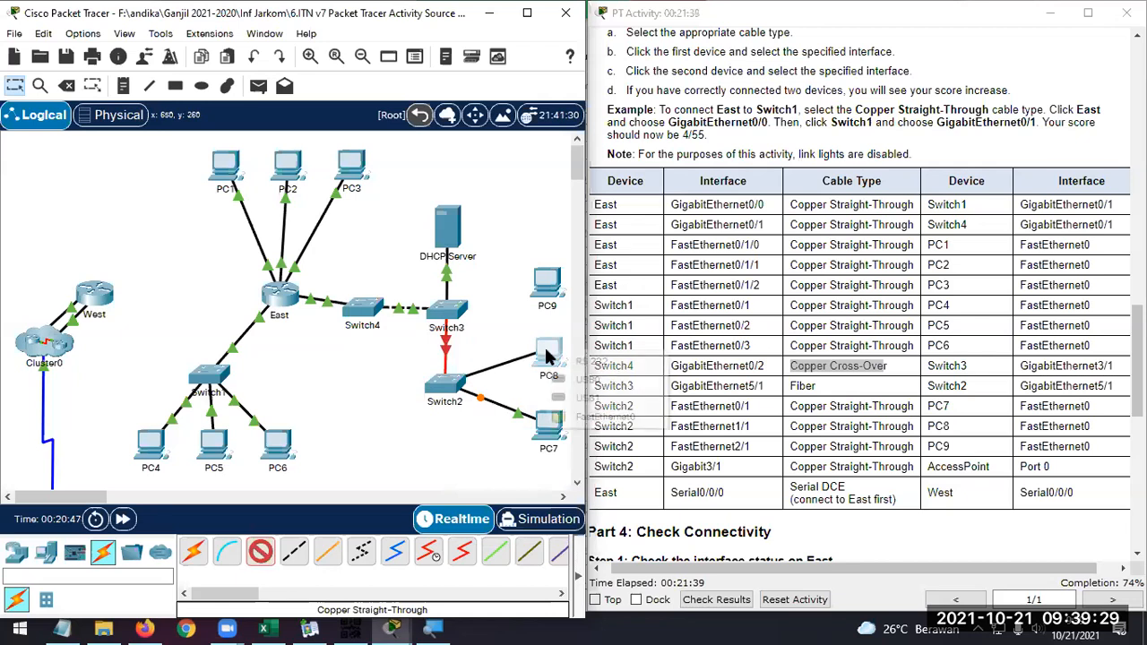
click(587, 417)
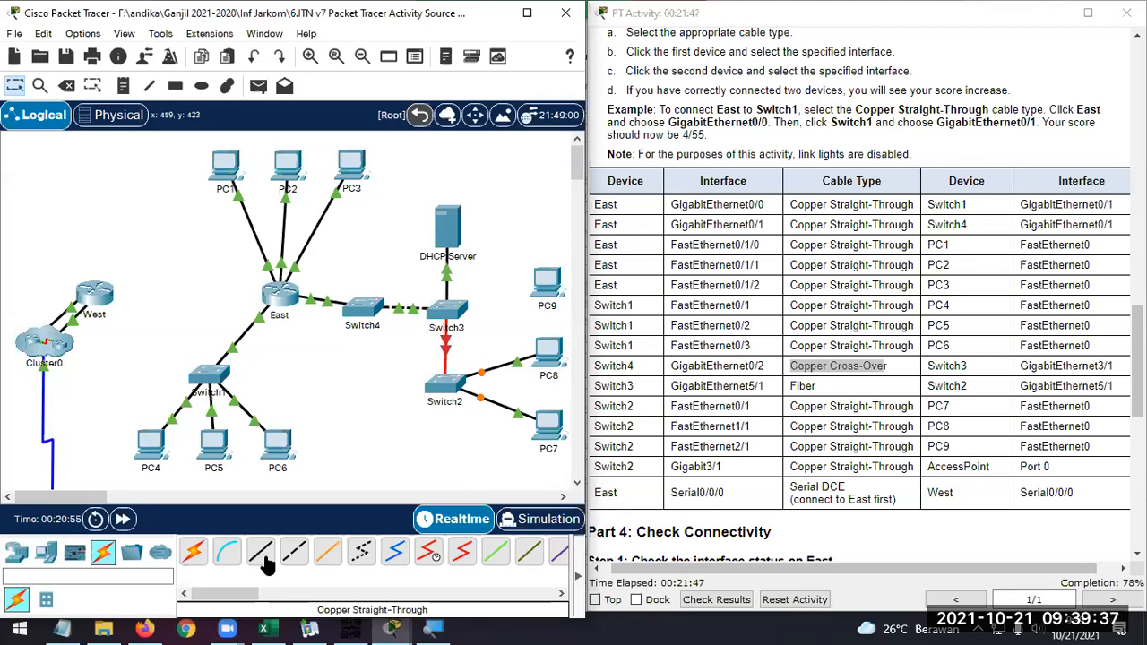
Connect Switch2's FastEthernet2/1 to PC9's FastEthernet0 with a Copper Straight-Through cable
click(266, 562)
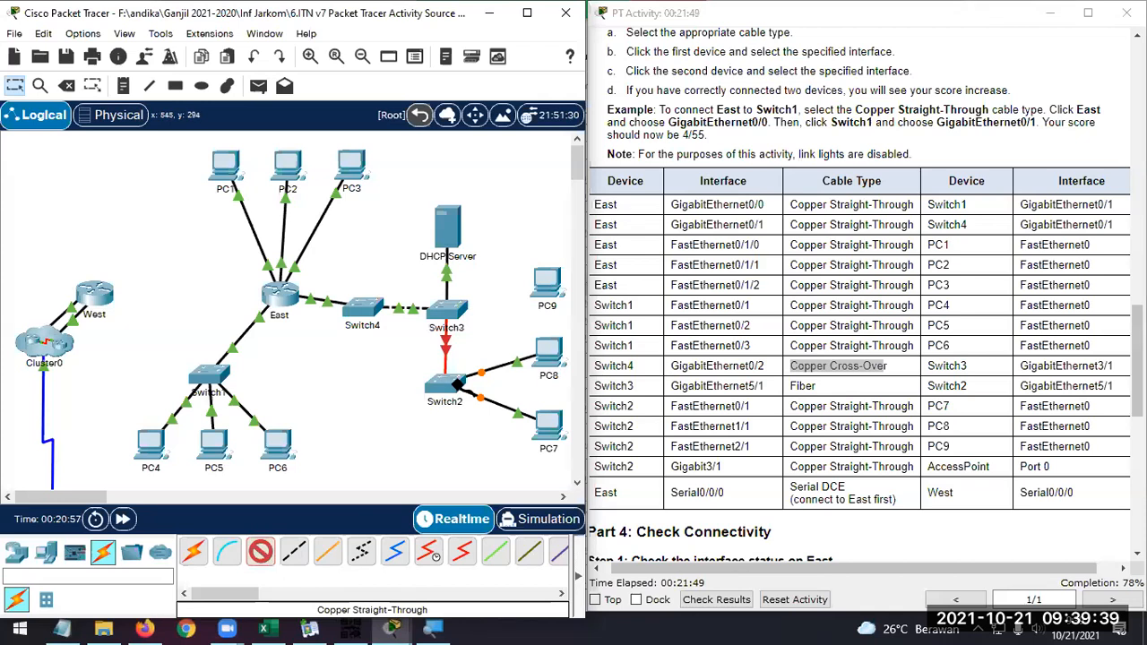
click(457, 391)
click(520, 421)
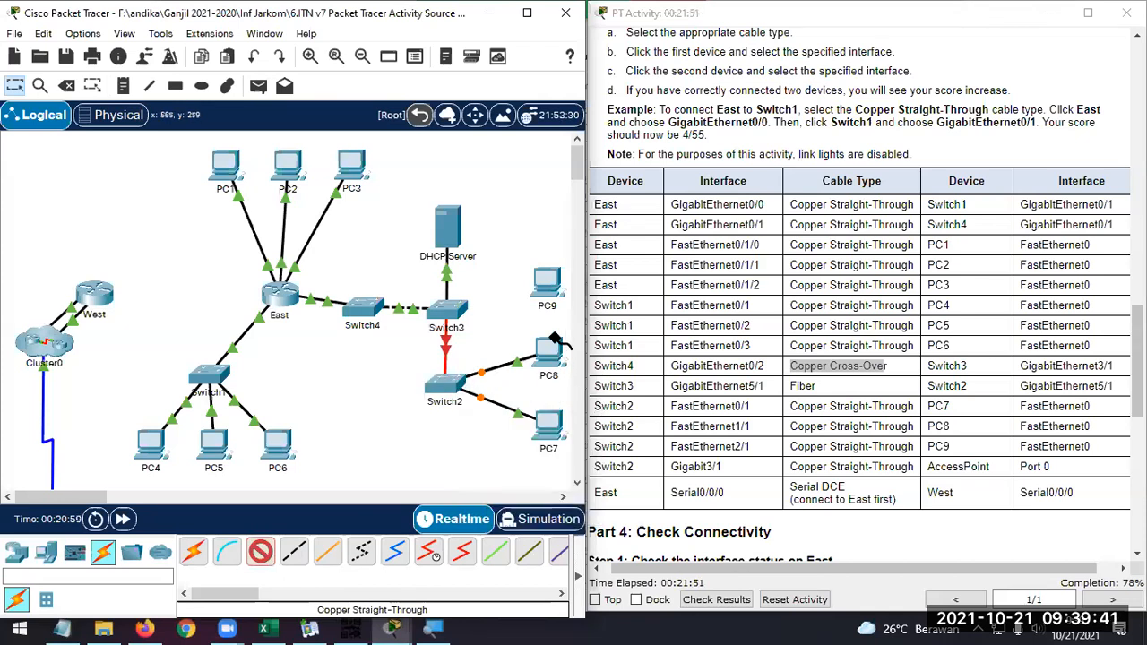
click(552, 282)
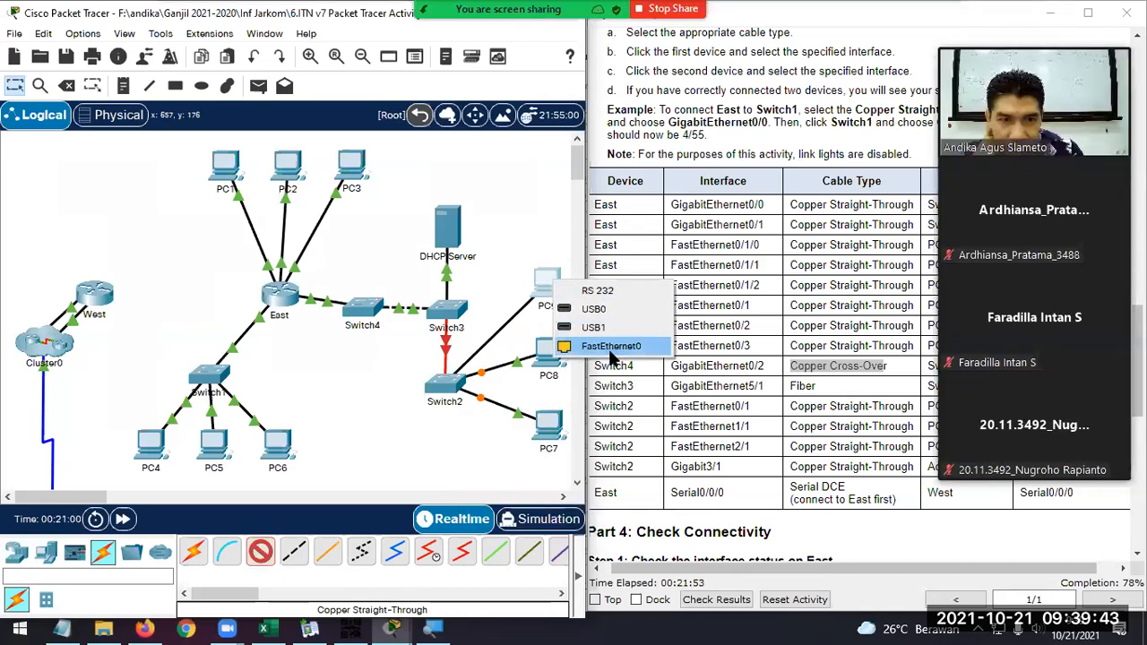
click(615, 348)
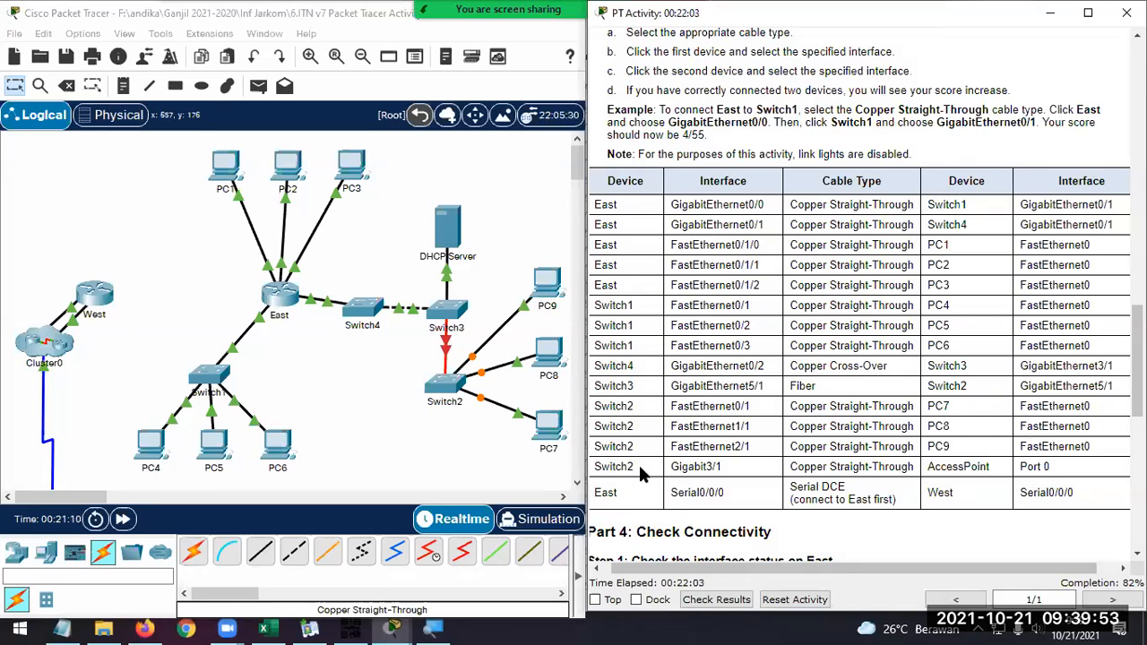
Connect Switch2's GigabitEthernet3/1 to the Access Point's Port 0 with a Copper Straight-Through cable
mouse_move(60, 506)
mouse_down()
mouse_move(96, 501)
mouse_move(49, 491)
mouse_up()
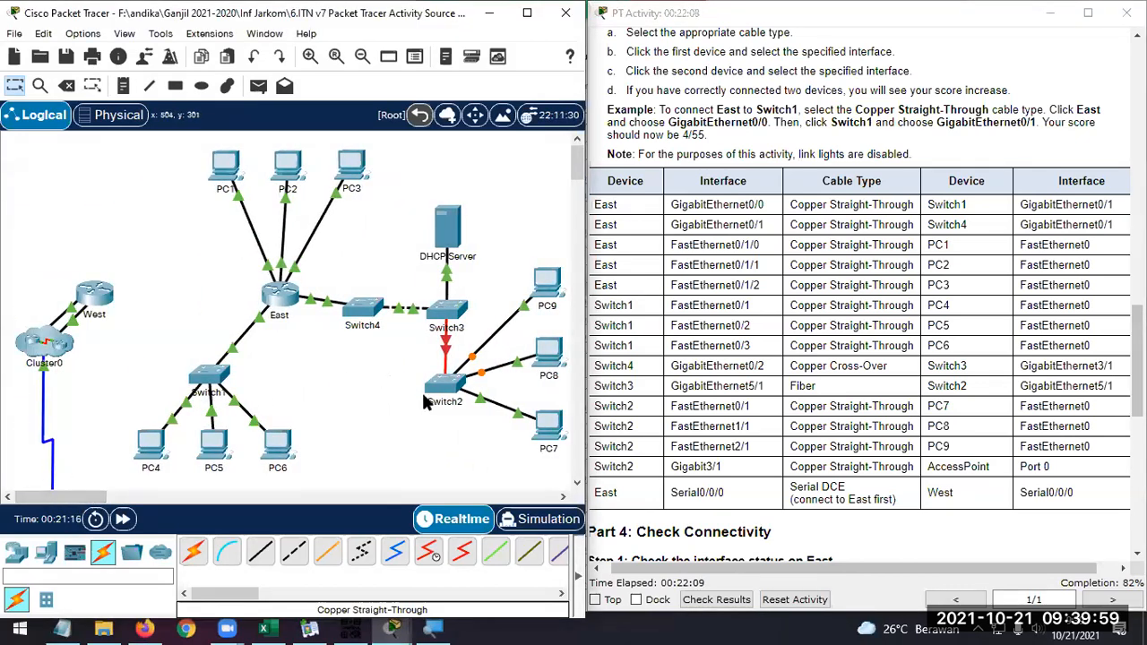
scroll(424, 397, down, 1)
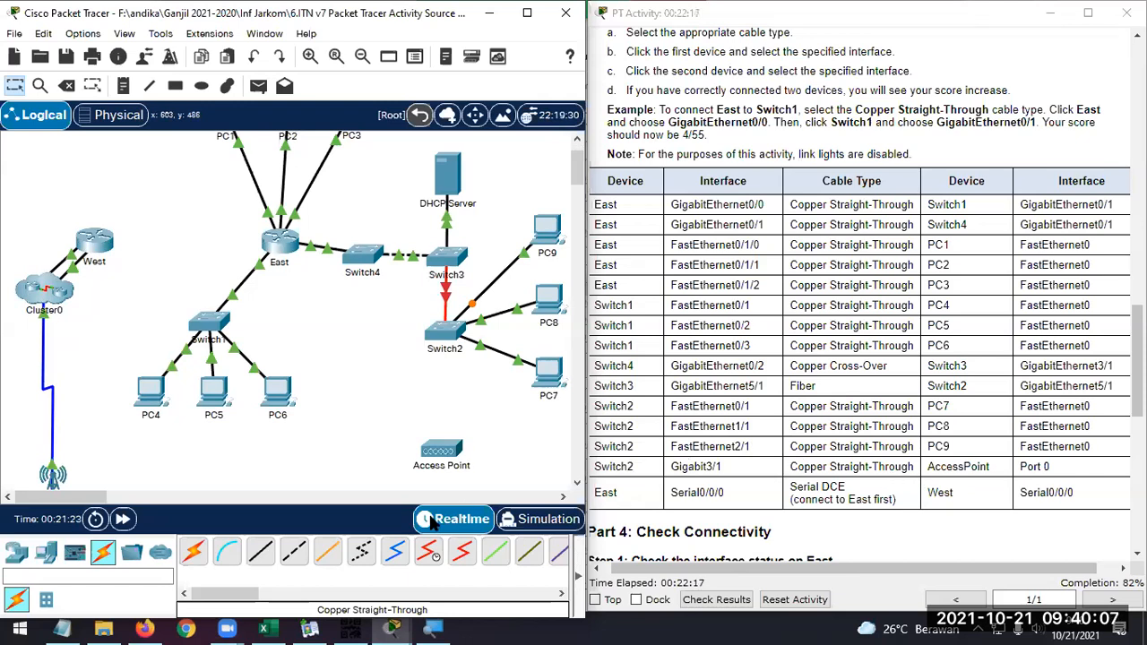
click(258, 560)
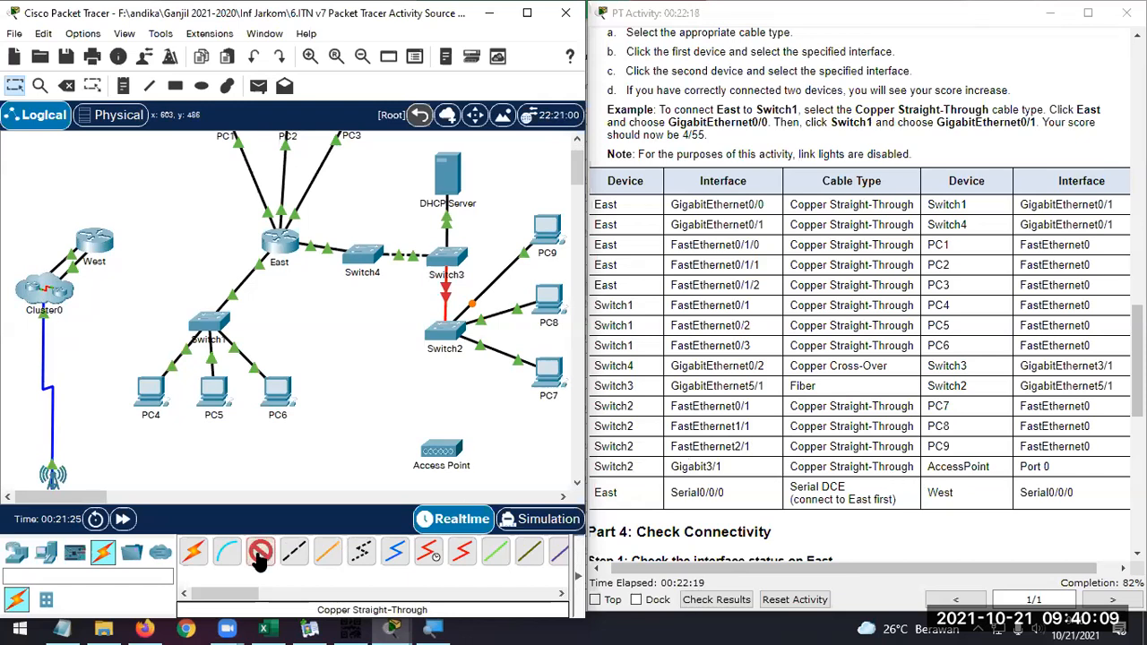
click(445, 333)
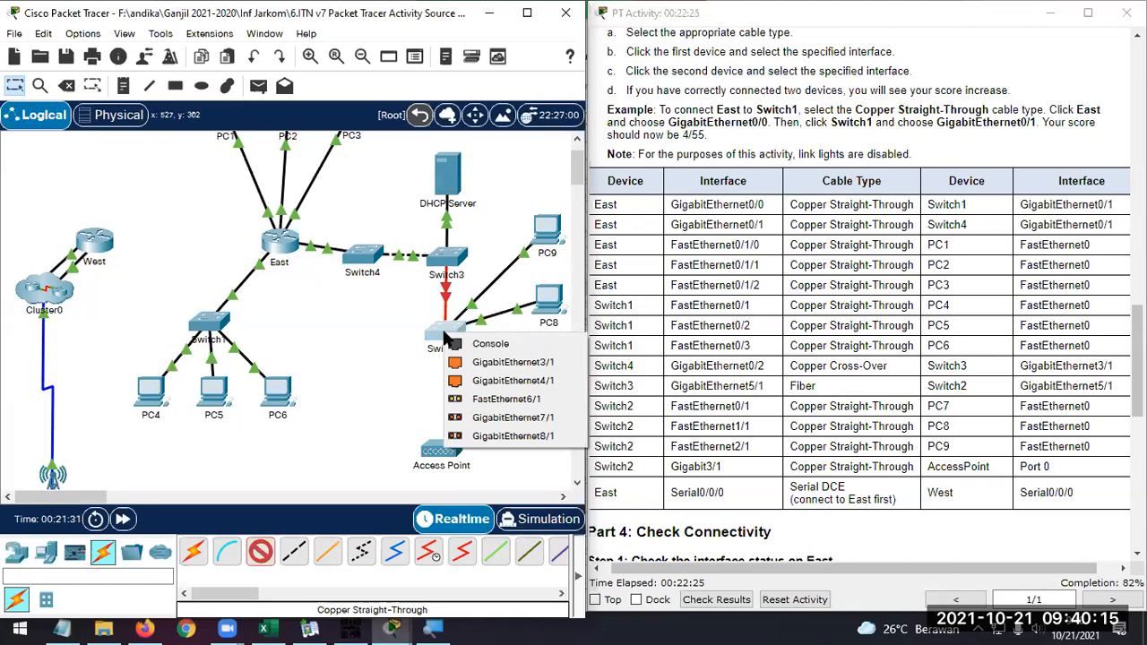
click(506, 362)
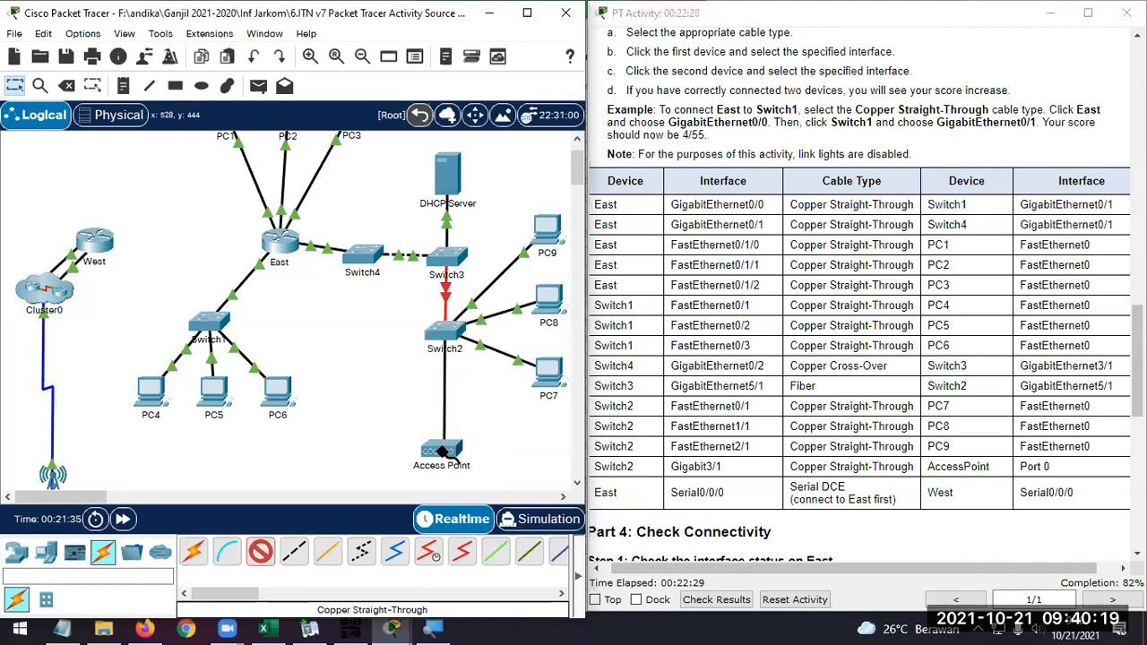
click(441, 450)
click(488, 464)
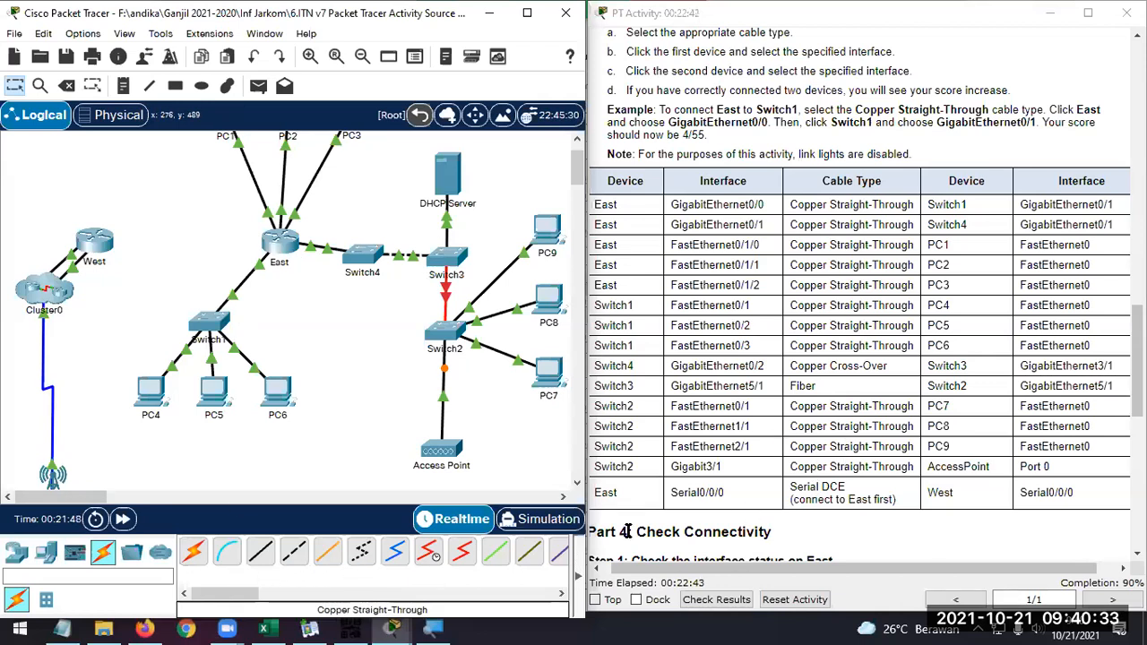
Connect East's Serial0/0/0 to West's Serial0/0/0 with a Serial DCE cable, starting from East
click(432, 560)
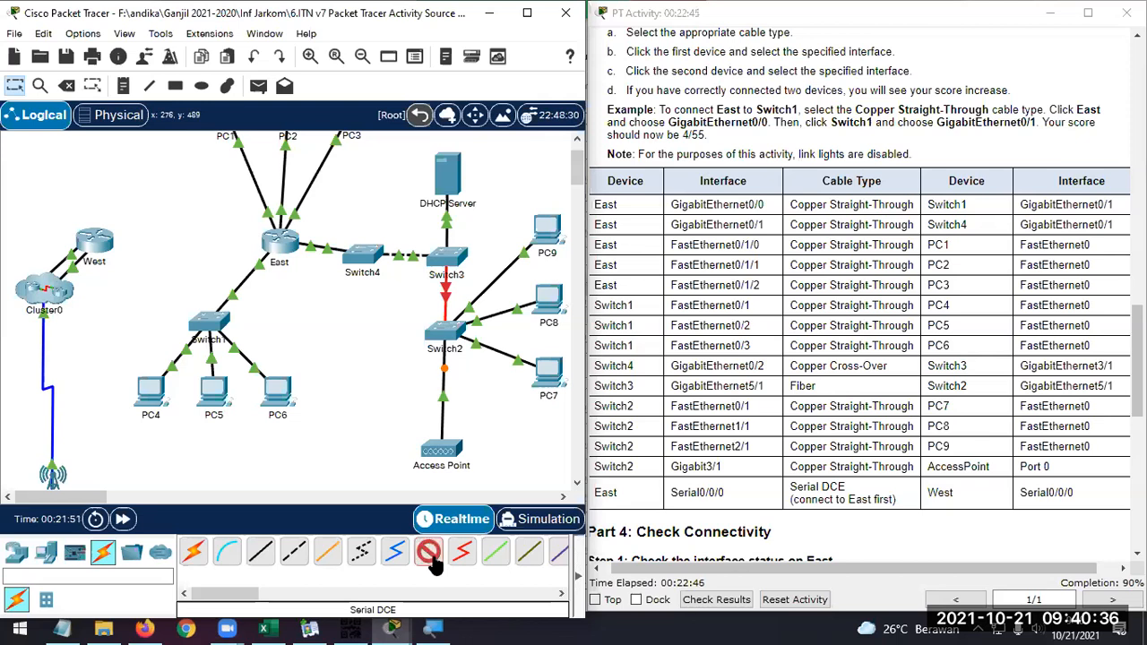
click(280, 247)
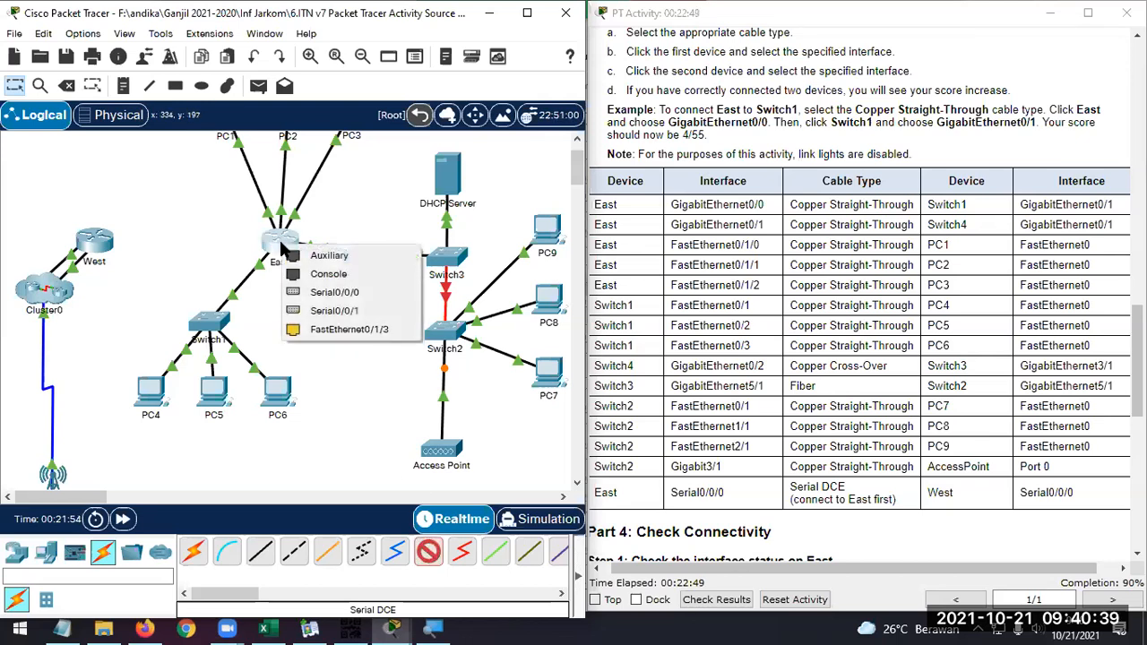
click(304, 292)
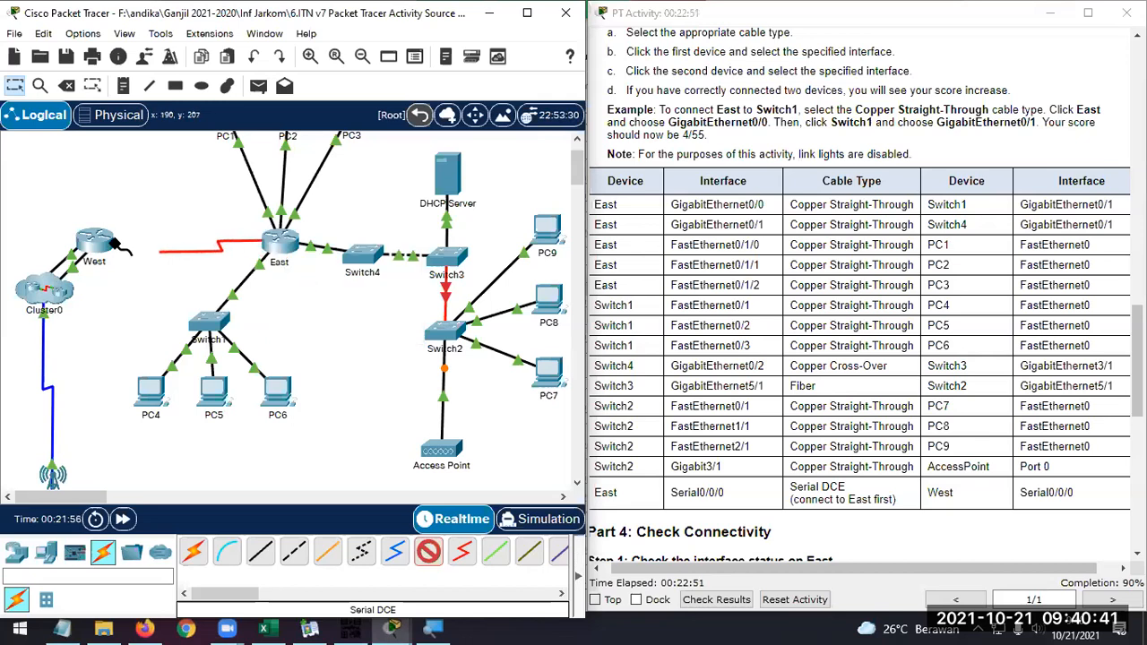
click(95, 240)
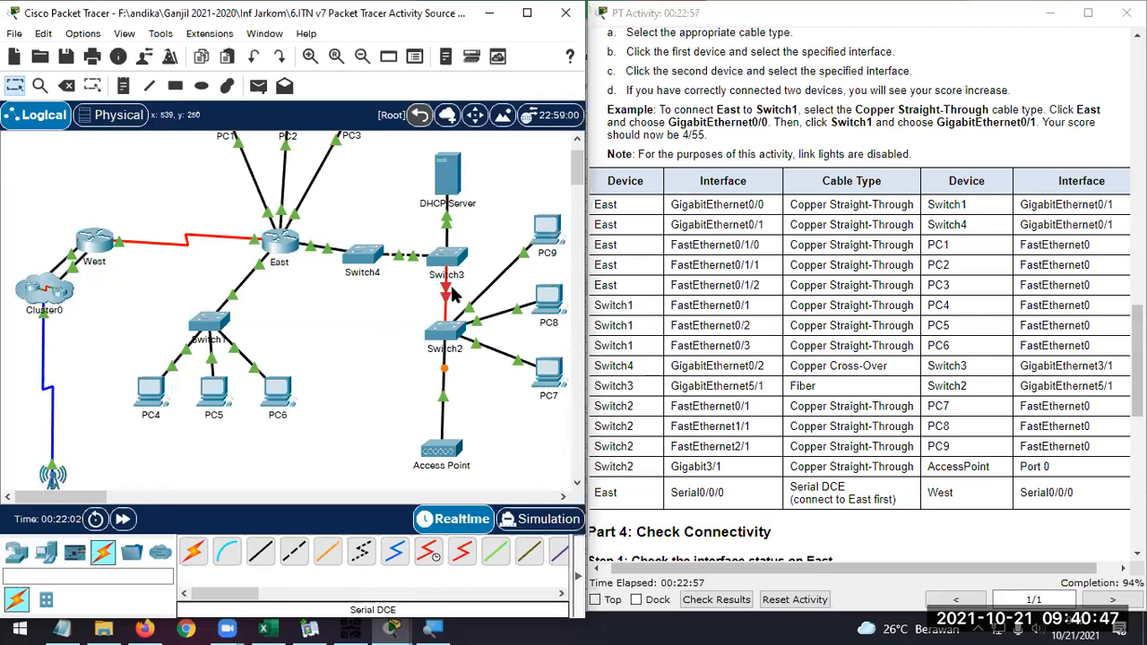
Delete the fiber link between Switch3 and Switch2
click(66, 86)
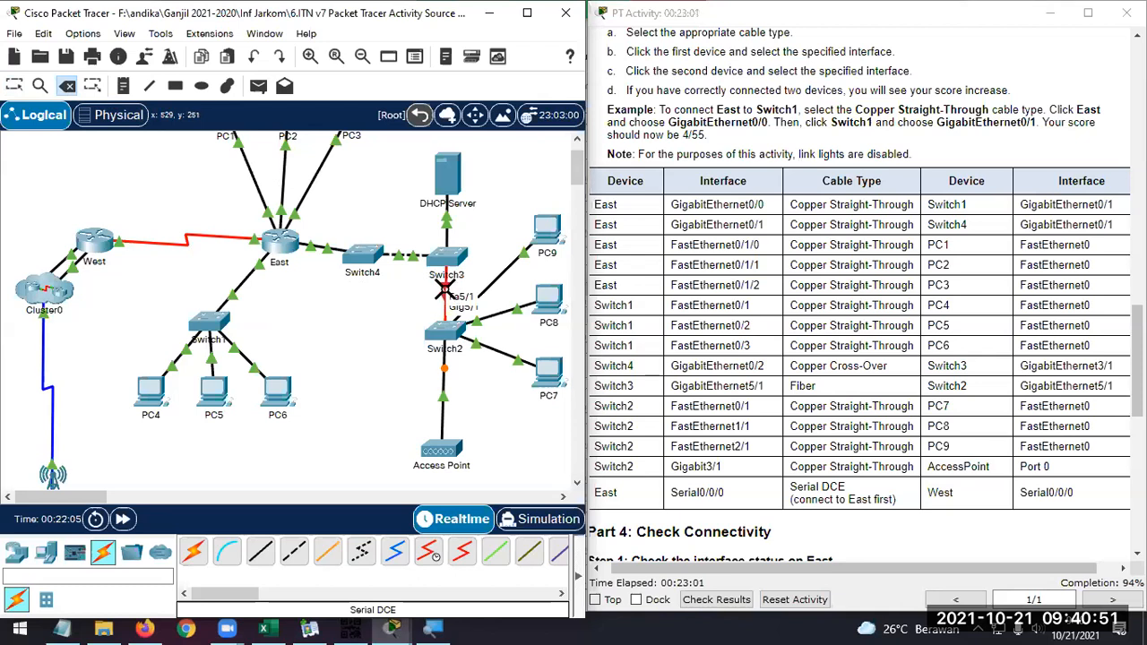
click(446, 289)
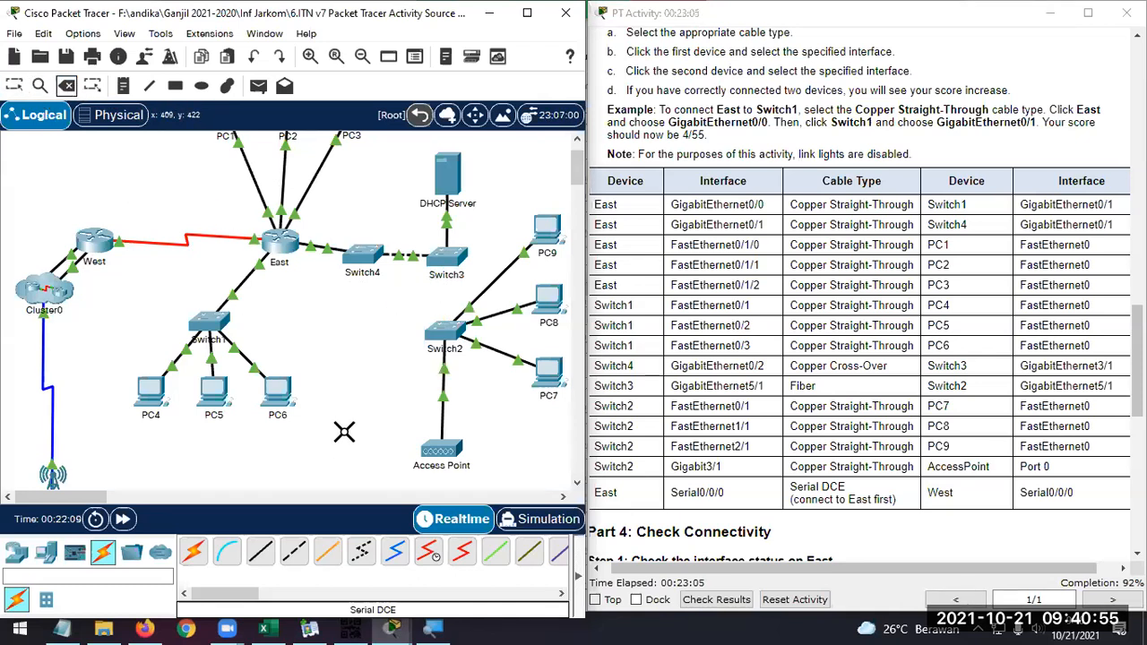
key(Escape)
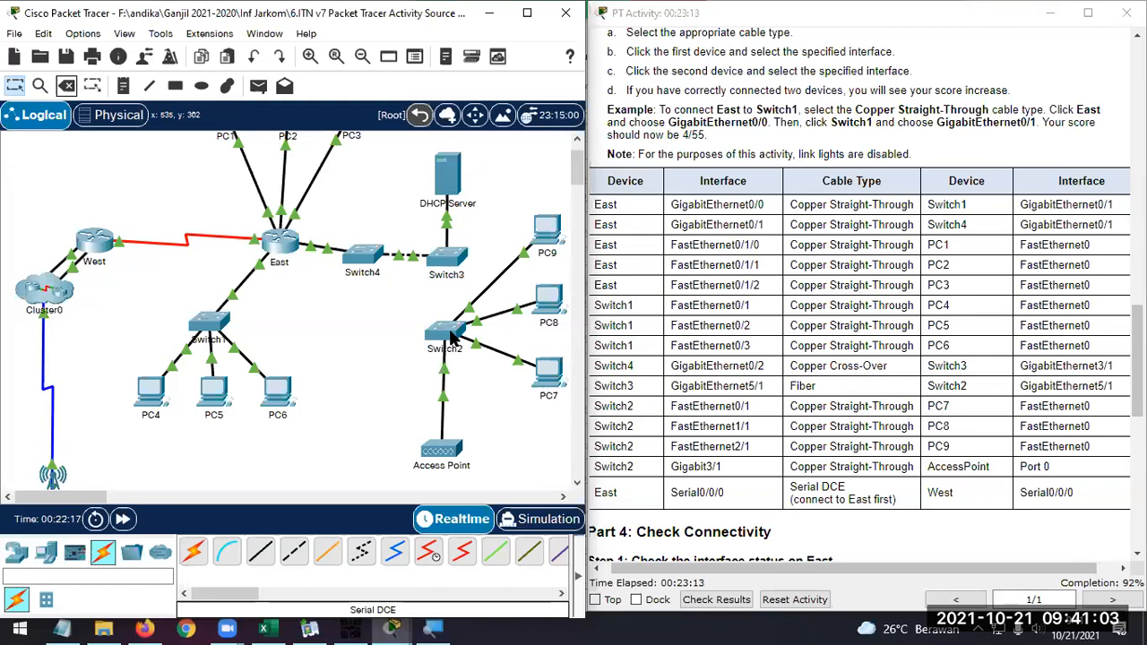
Connect Switch3's GigabitEthernet5/1 to Switch2's GigabitEthernet7/1 with a Fiber cable and check the new link's port labels
click(330, 553)
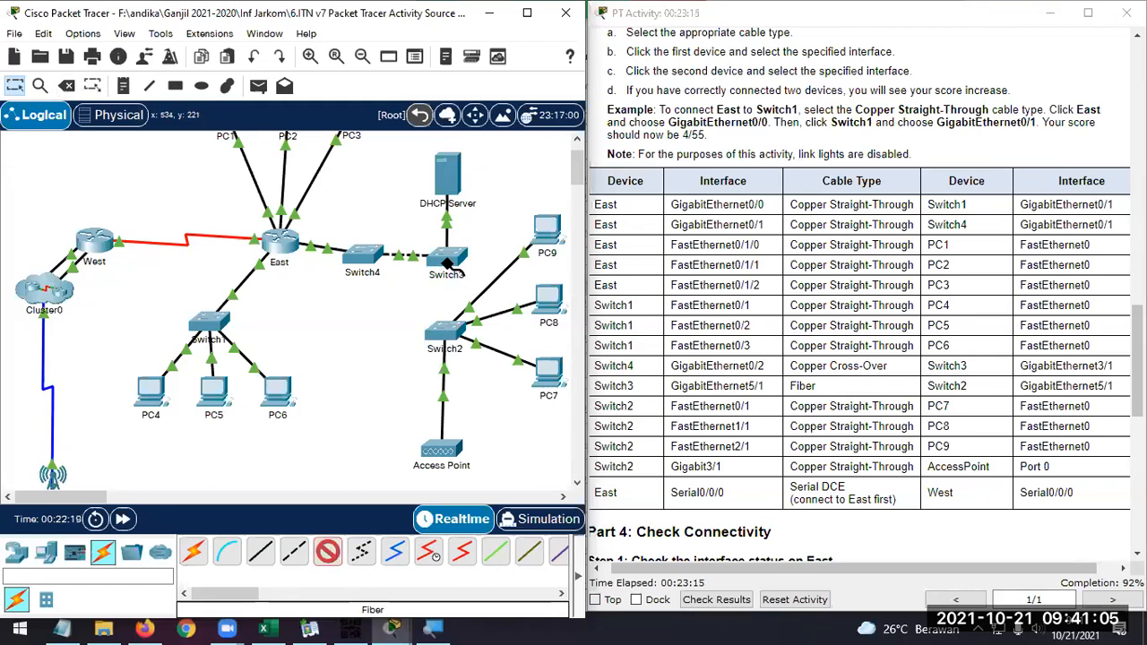
click(452, 261)
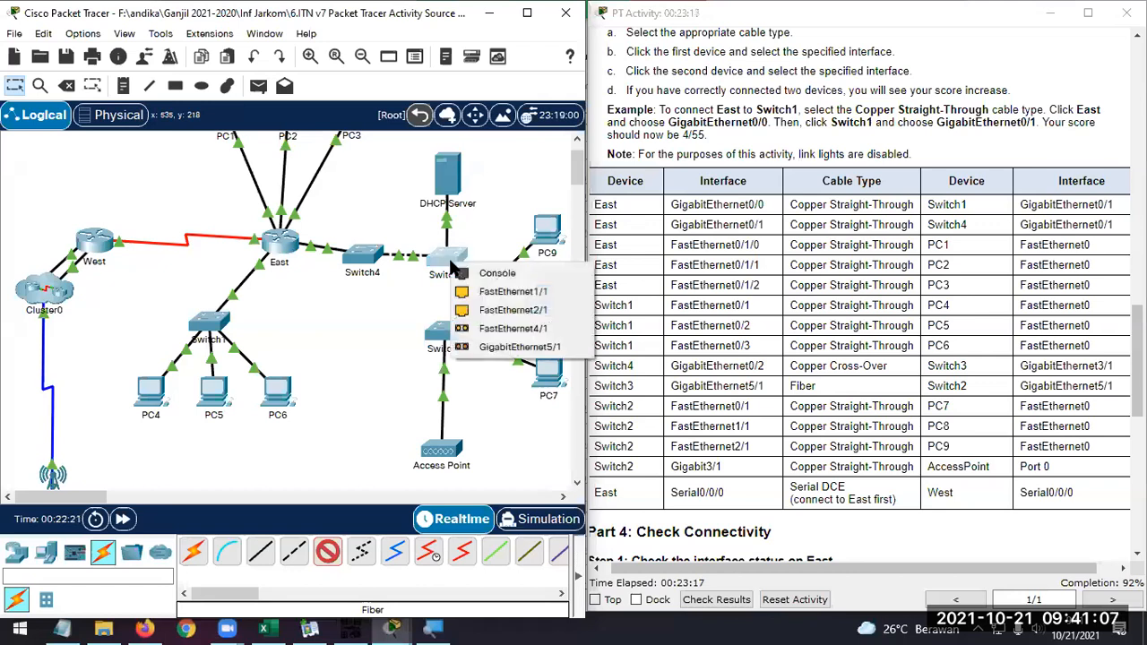
click(529, 350)
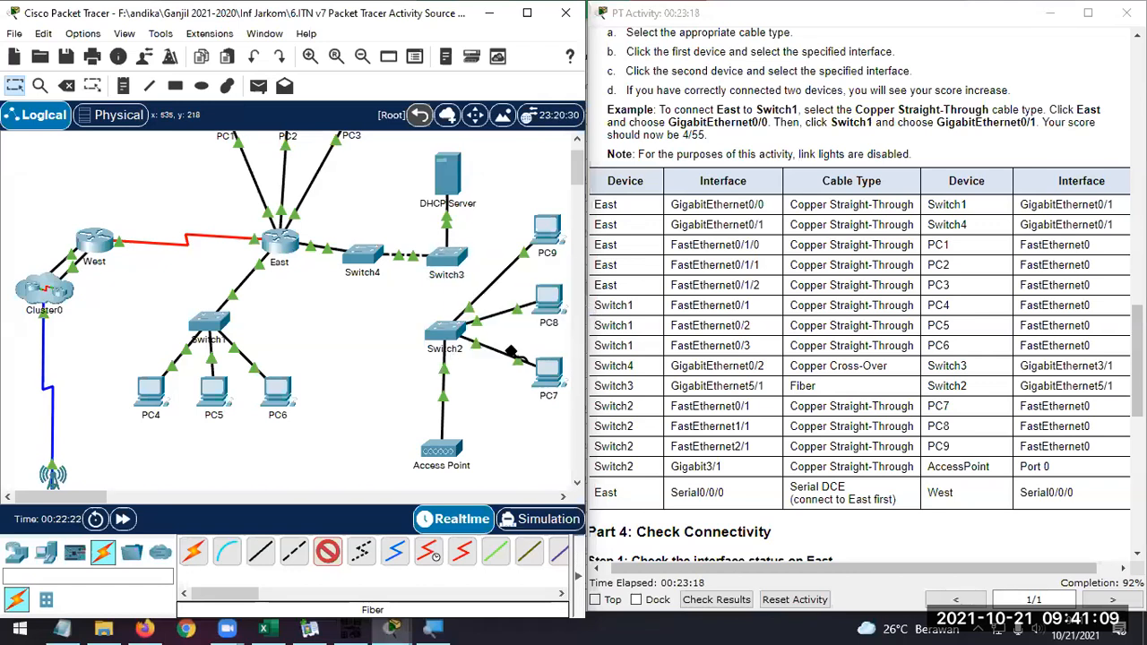
click(446, 330)
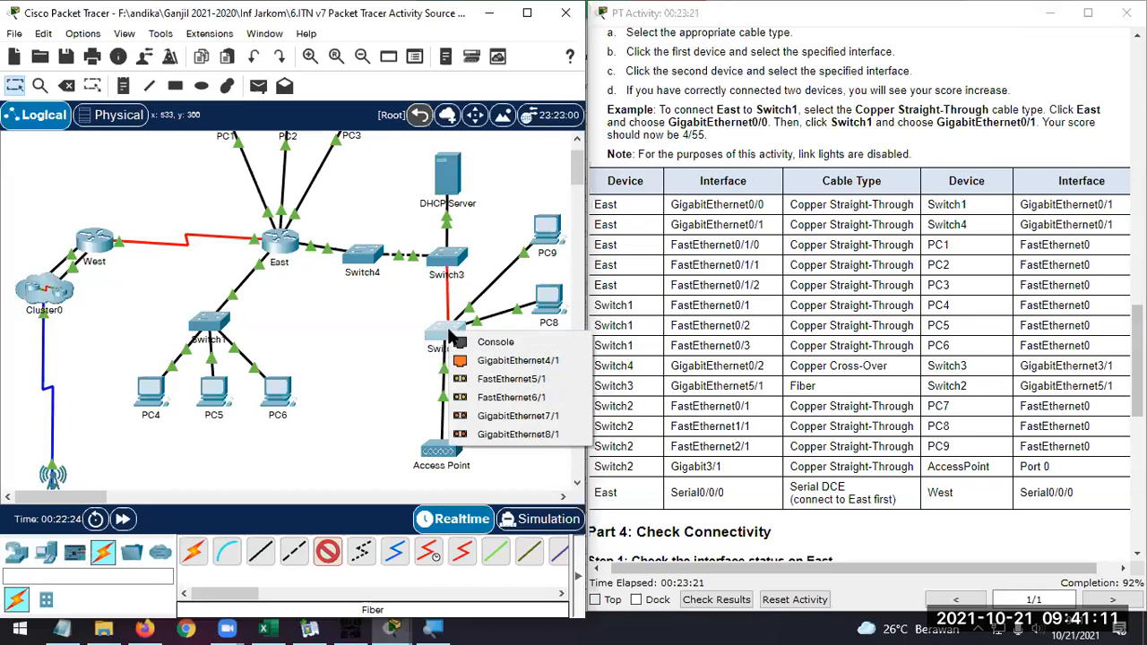
click(503, 416)
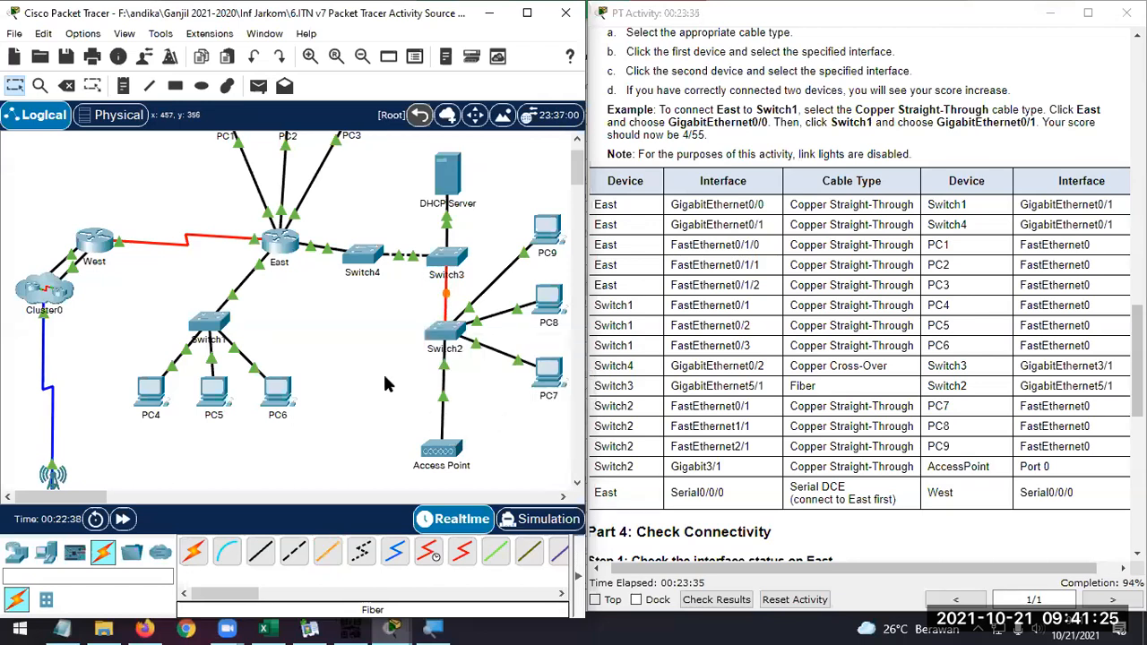
scroll(387, 377, down, 1)
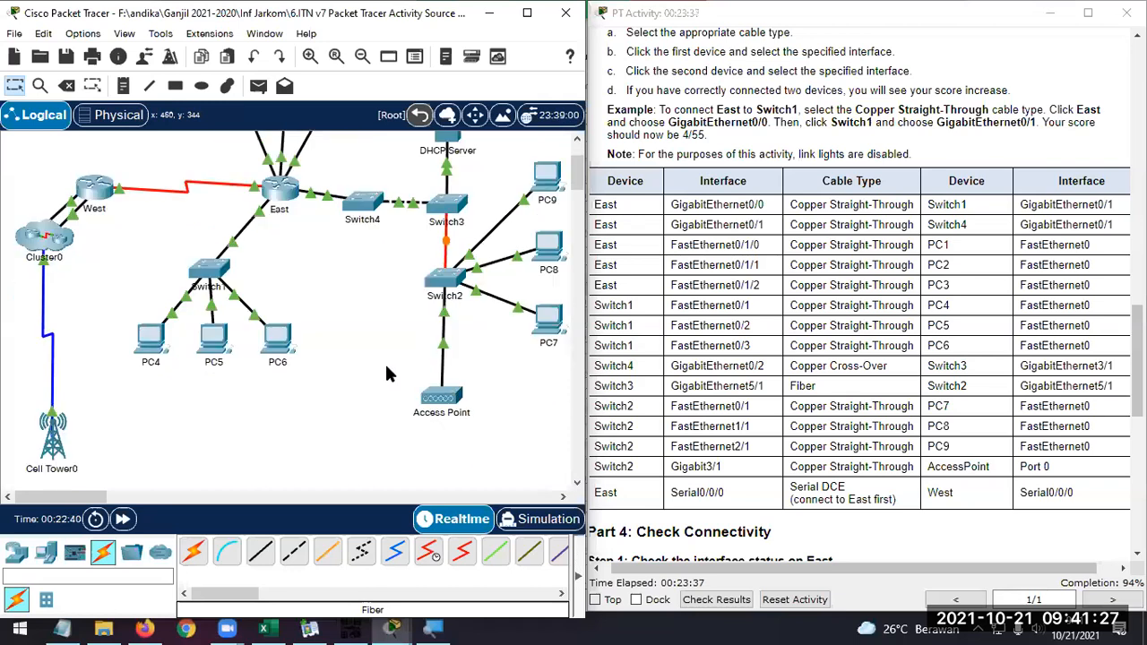
scroll(411, 378, up, 1)
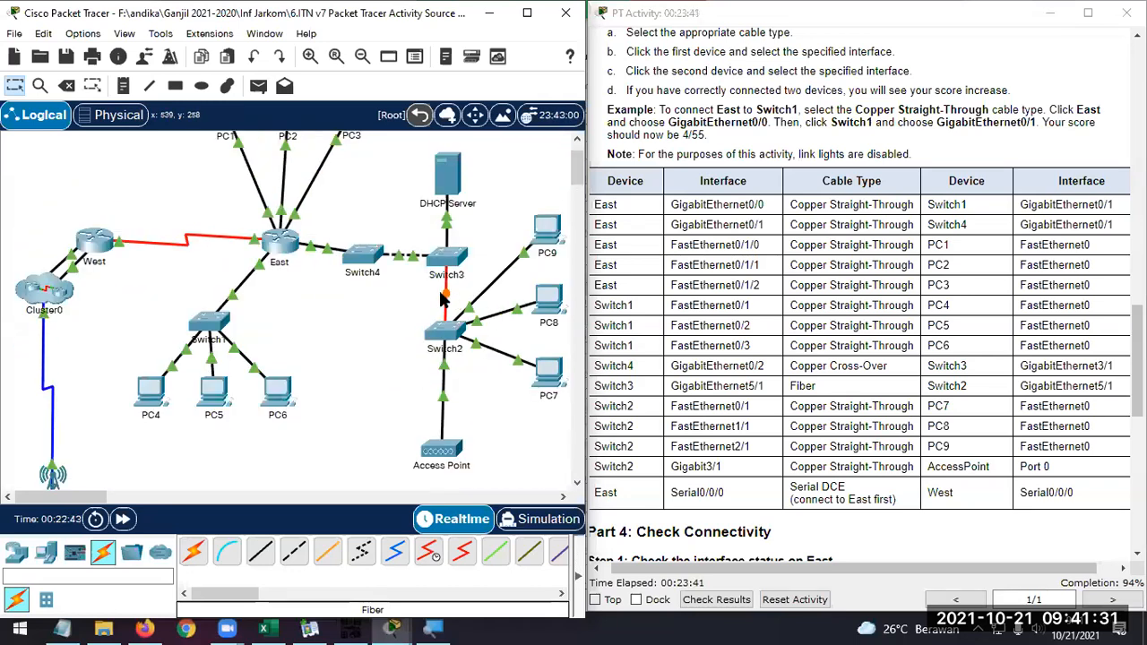
mouse_move(446, 293)
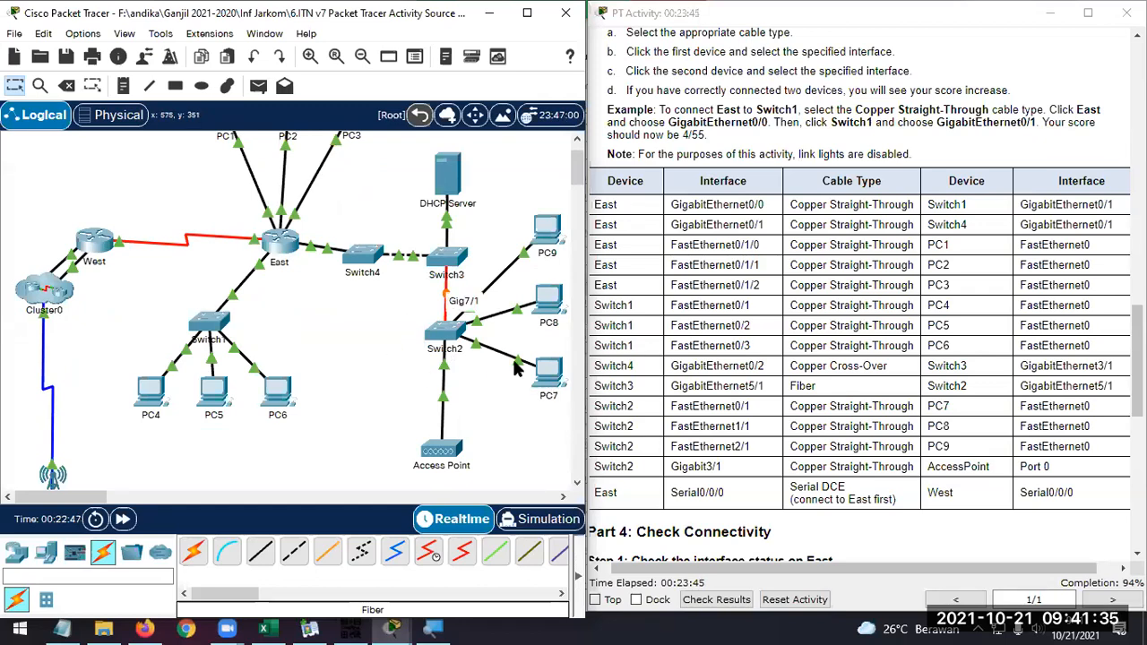
Read Part 4 Step 1 of the instructions and start a command-line session on the East router
scroll(792, 345, down, 1)
scroll(792, 346, down, 4)
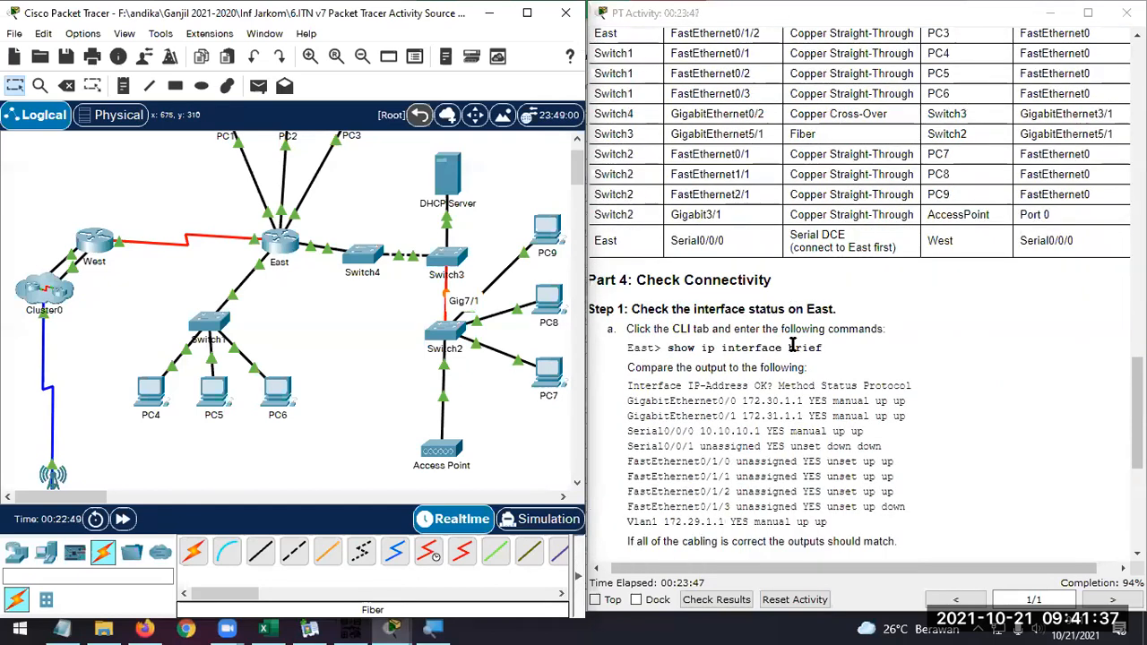
scroll(792, 346, down, 1)
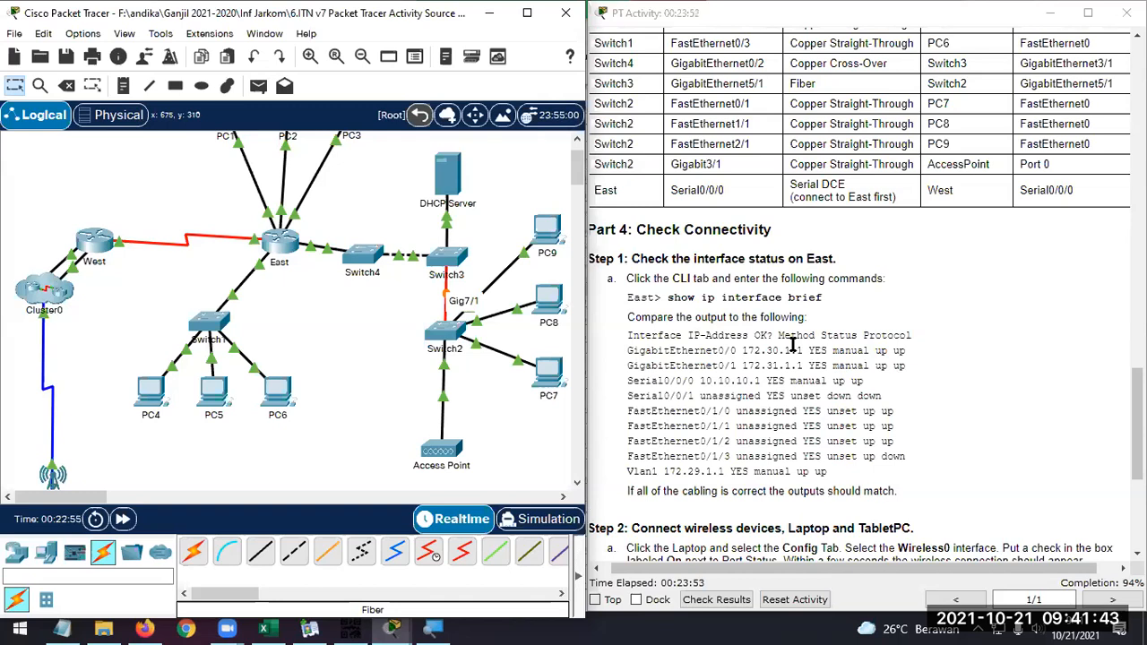
click(282, 252)
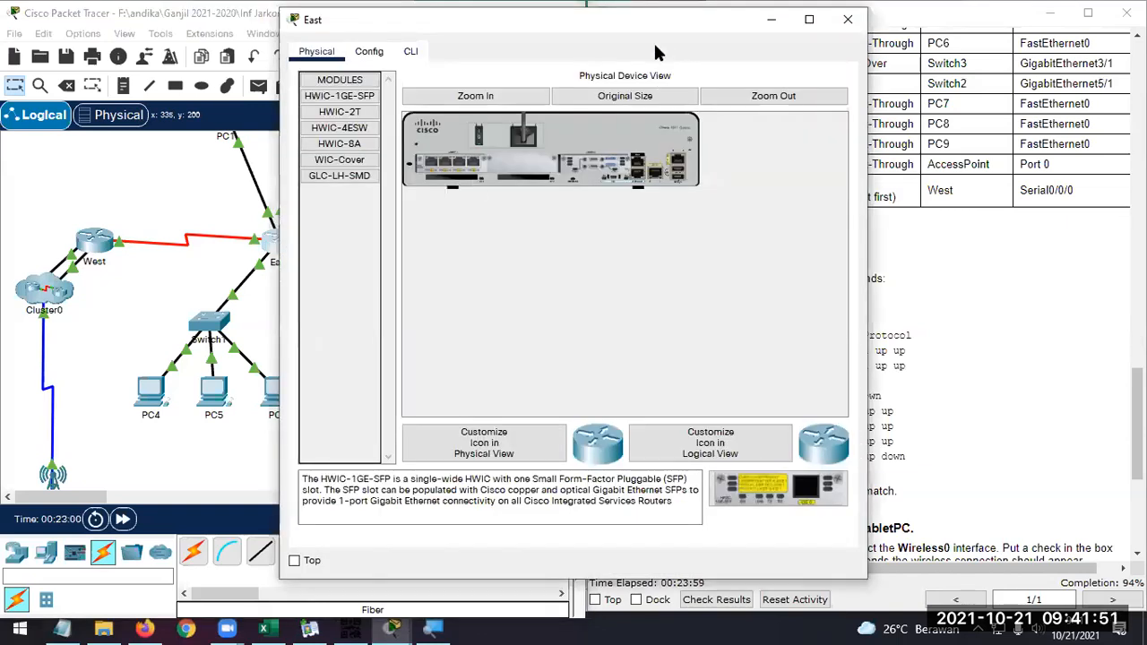
drag(653, 26, 403, 36)
click(159, 62)
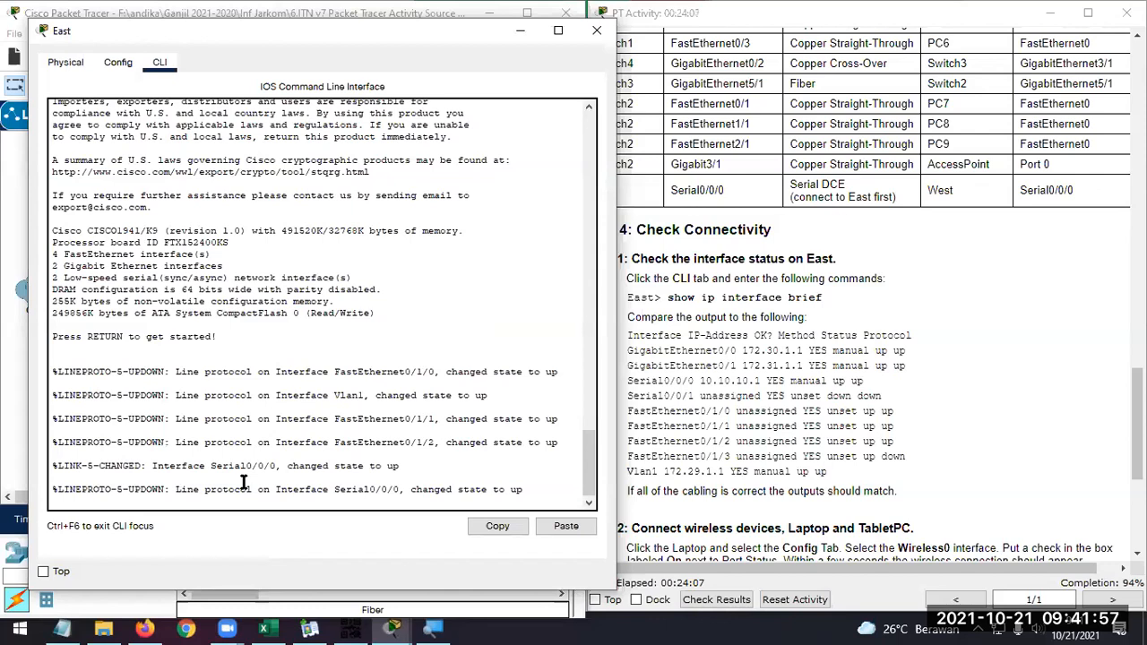
key(Return)
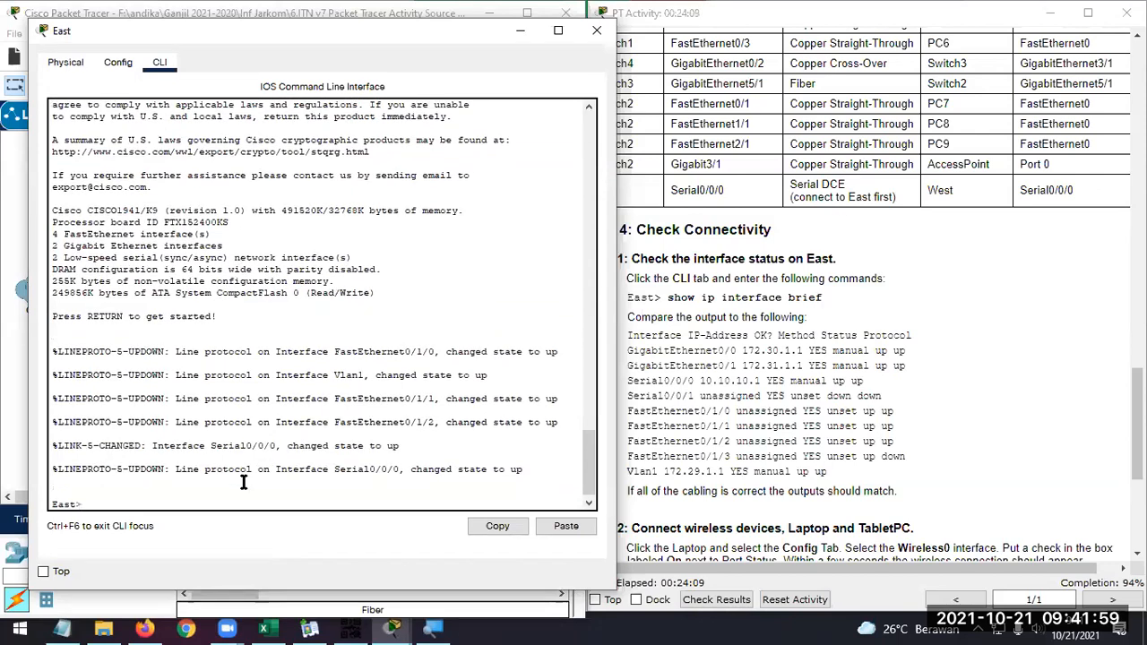
Run "sh ip int brief" on East and compare the interface status with the listing in Part 4 Step 1
text(sh)
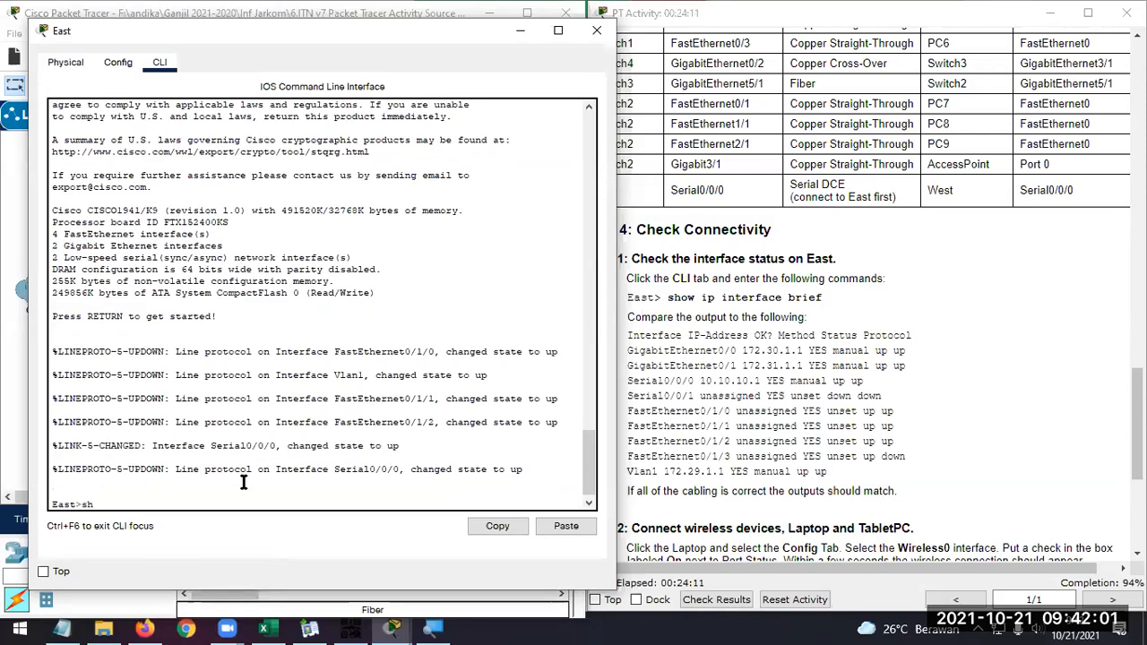
key(BackSpace)
key(BackSpace)
key(BackSpace)
text(ip int)
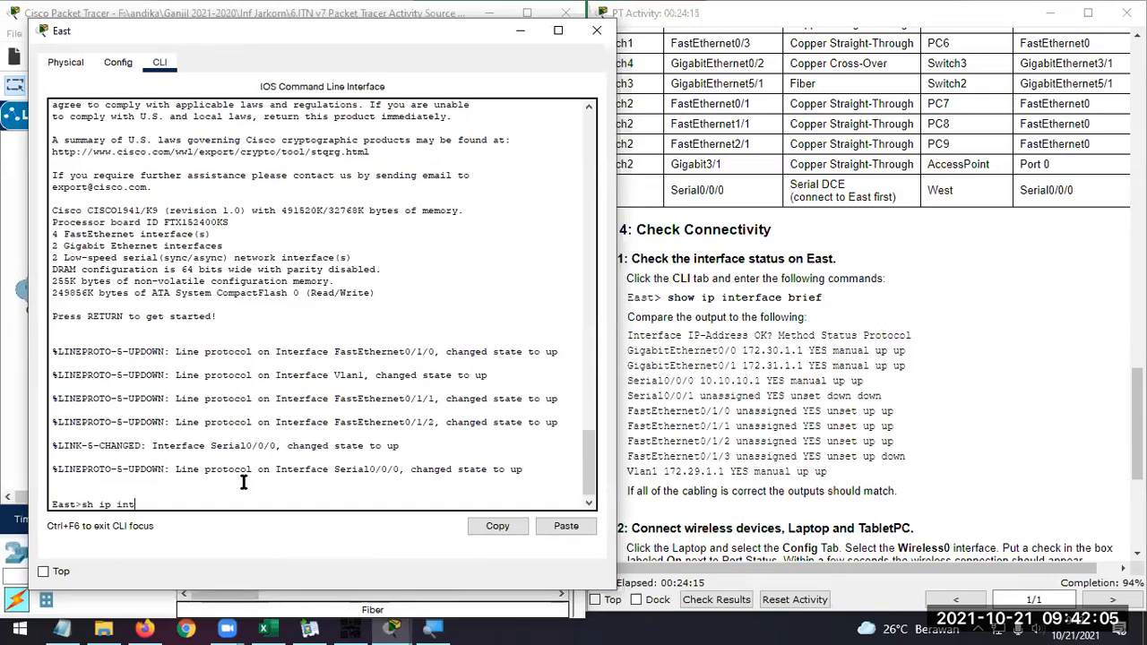
text( bri)
key(Tab)
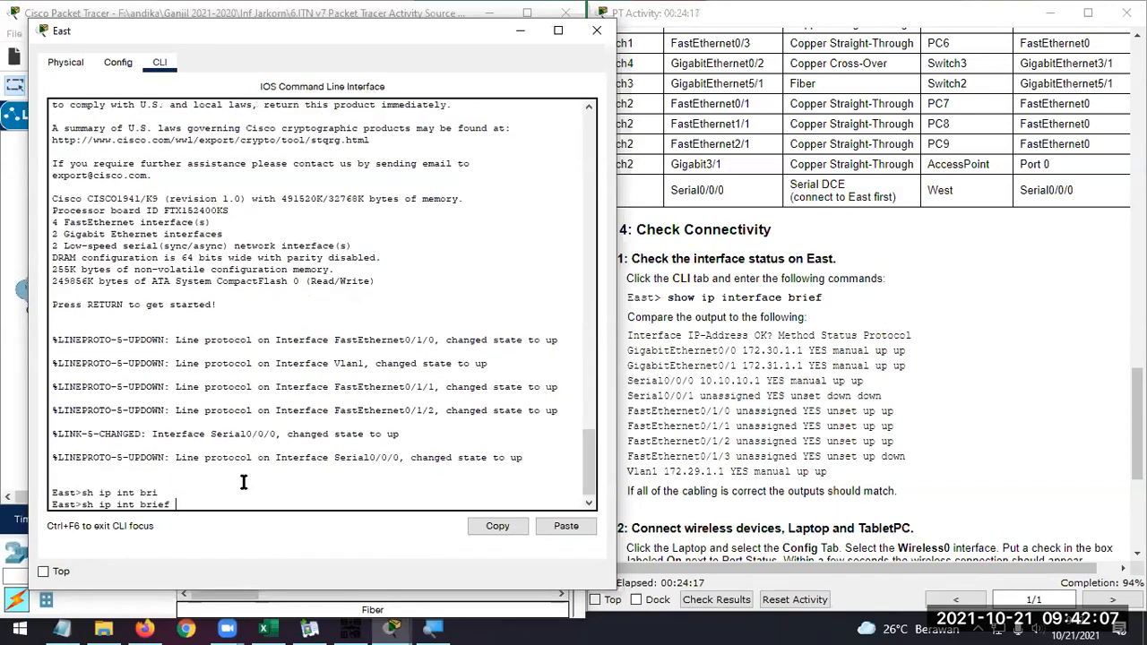
key(Return)
scroll(243, 487, up, 2)
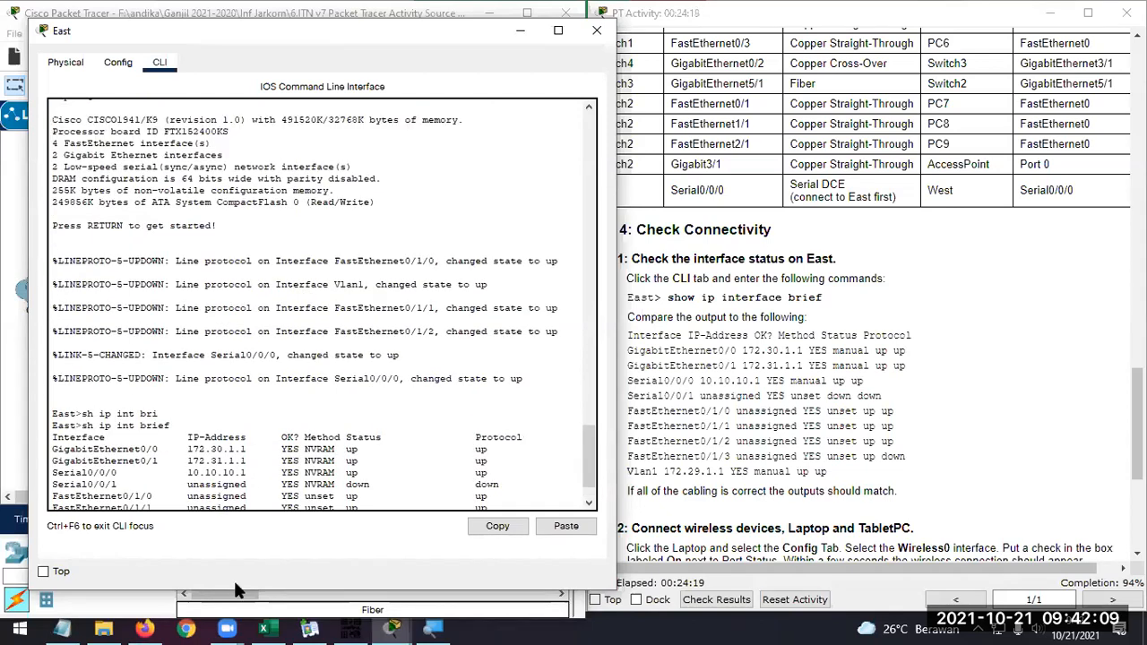
scroll(301, 304, down, 2)
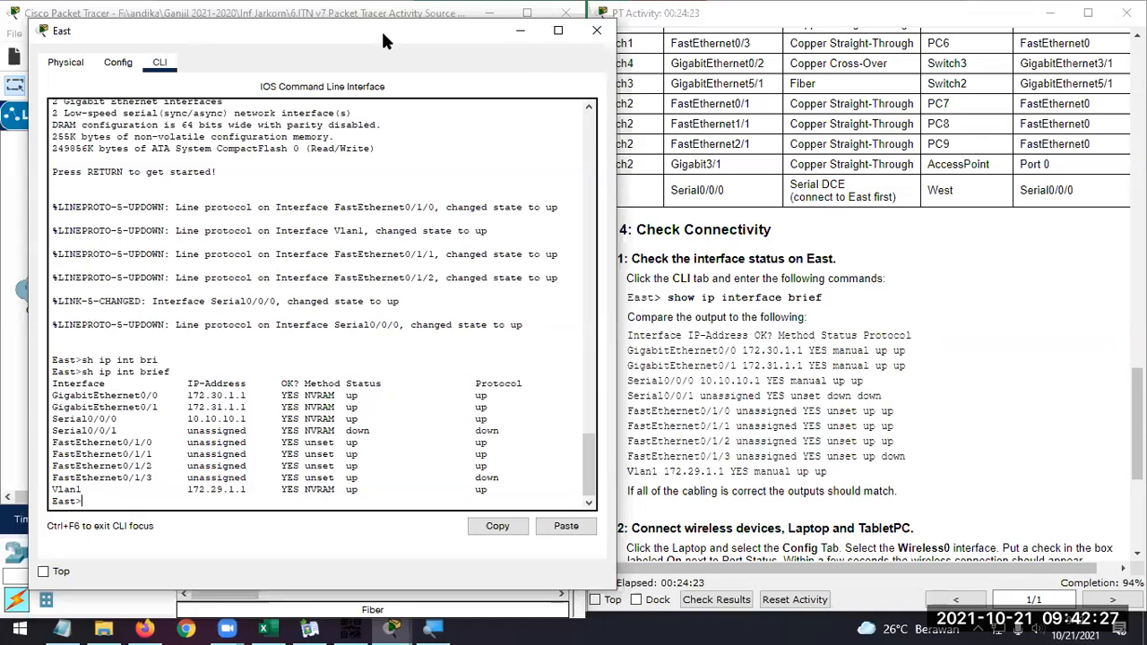
drag(380, 29, 882, 36)
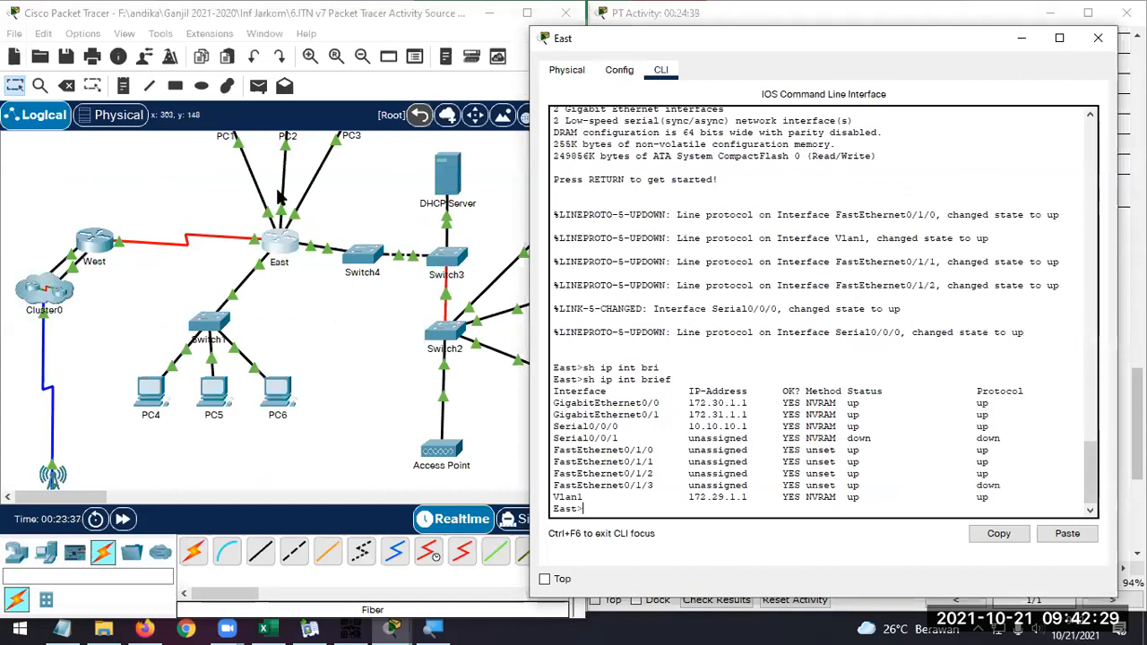
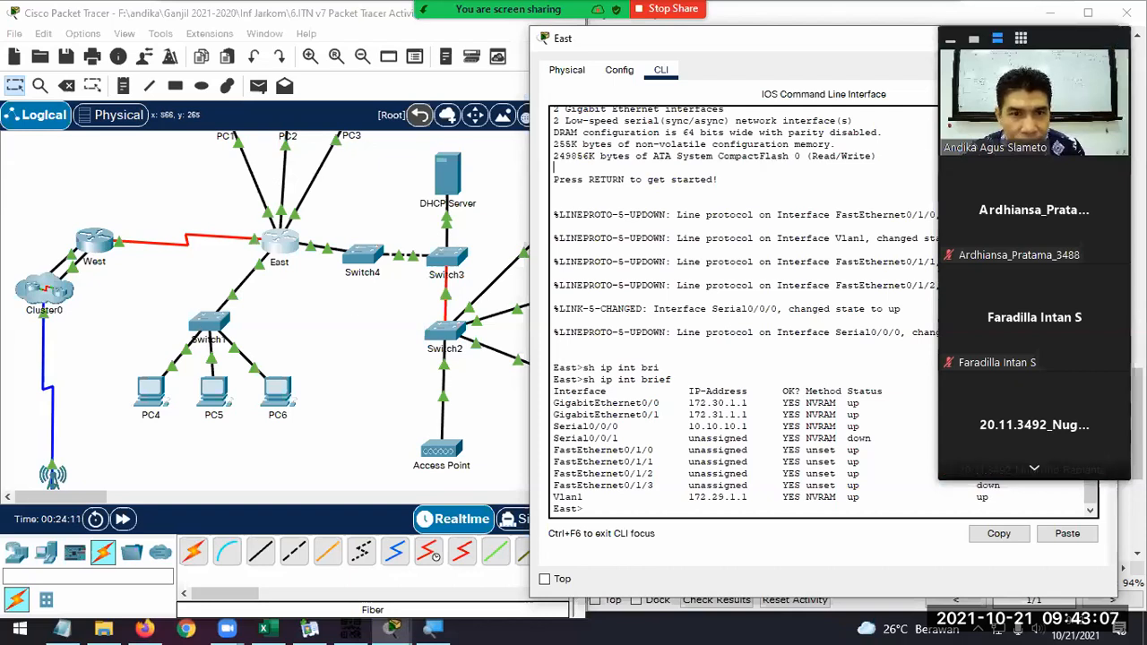
Read Part 4 Step 2 of the instructions and locate the Laptop and TabletPC in the topology
click(974, 39)
click(876, 15)
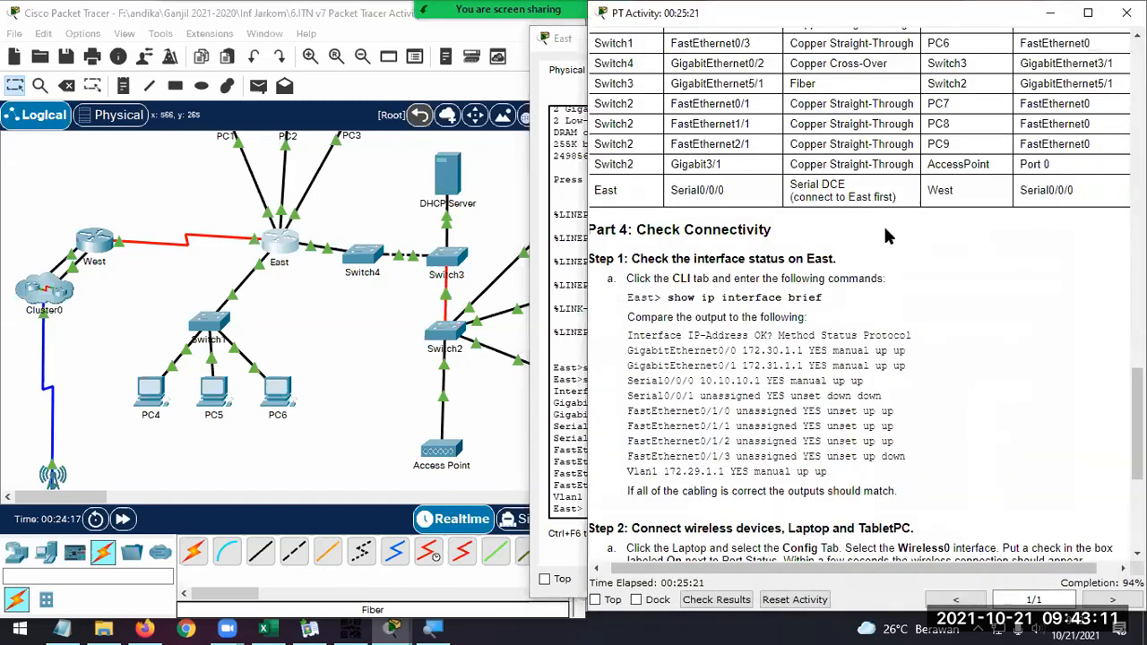
scroll(918, 351, down, 5)
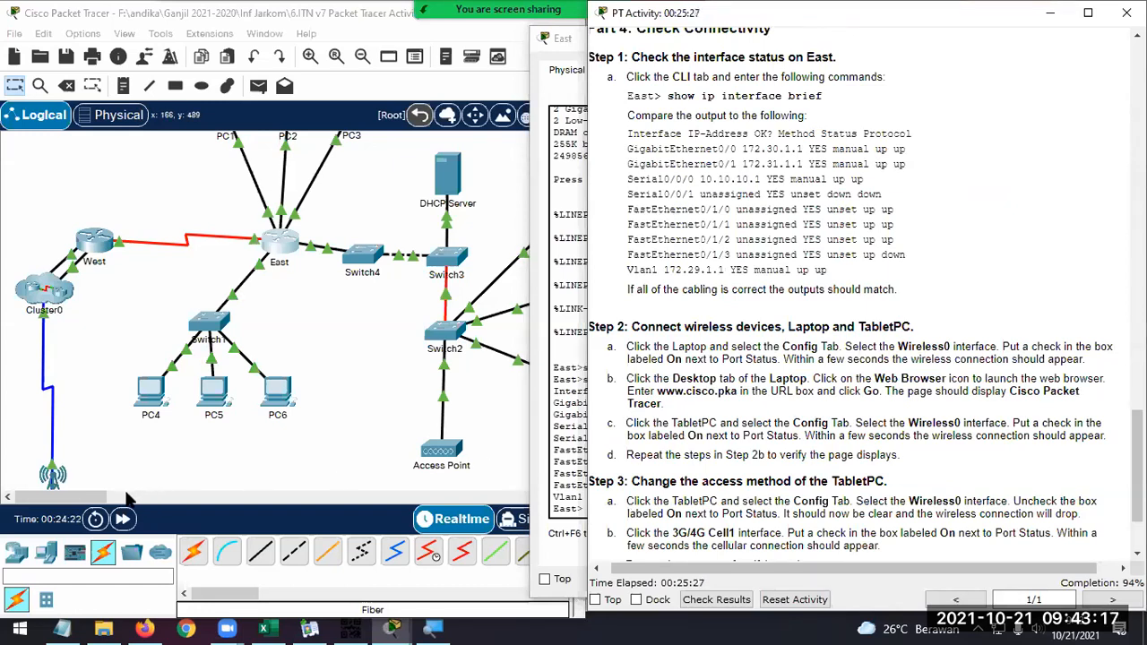
scroll(276, 419, down, 3)
scroll(273, 405, down, 2)
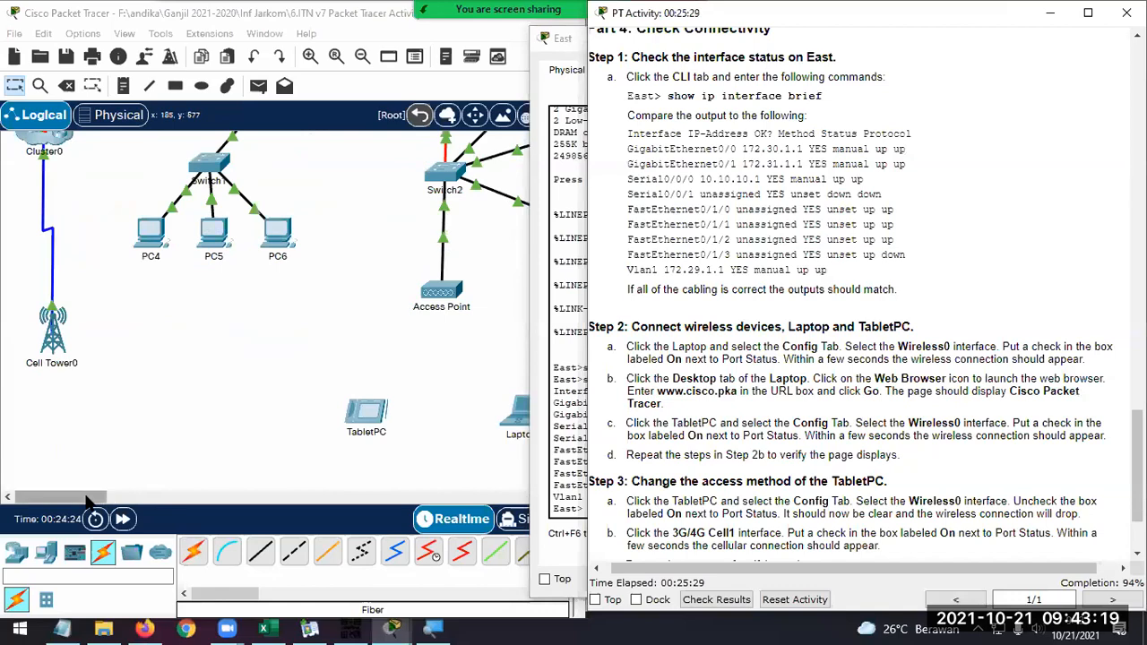
click(154, 498)
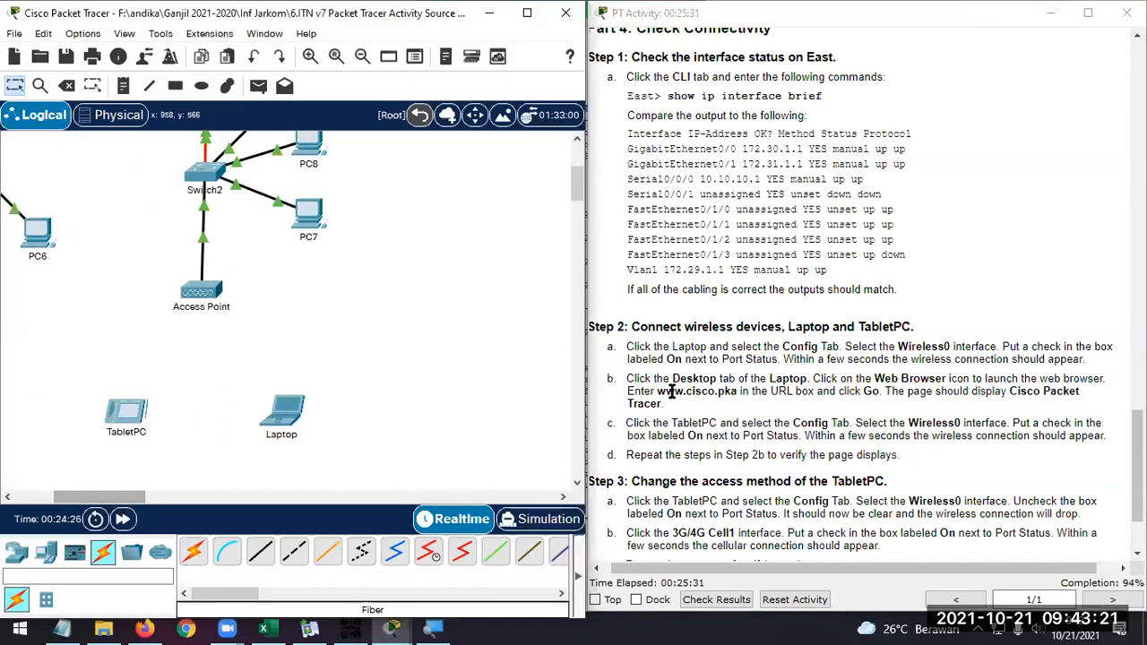
scroll(673, 392, up, 5)
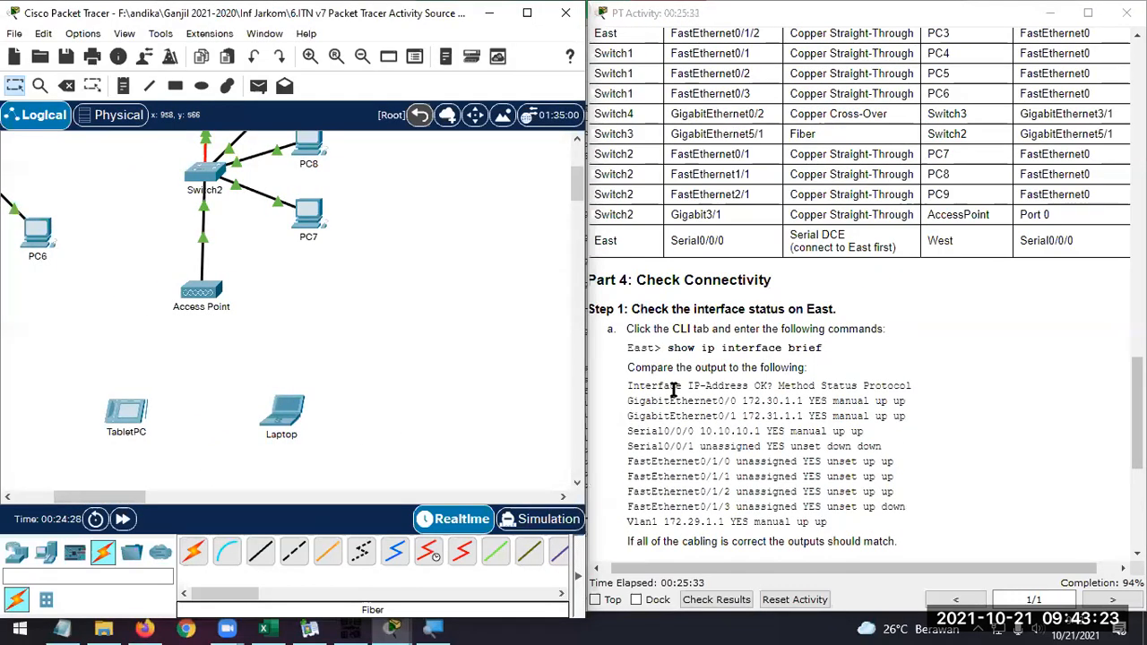
scroll(674, 392, down, 6)
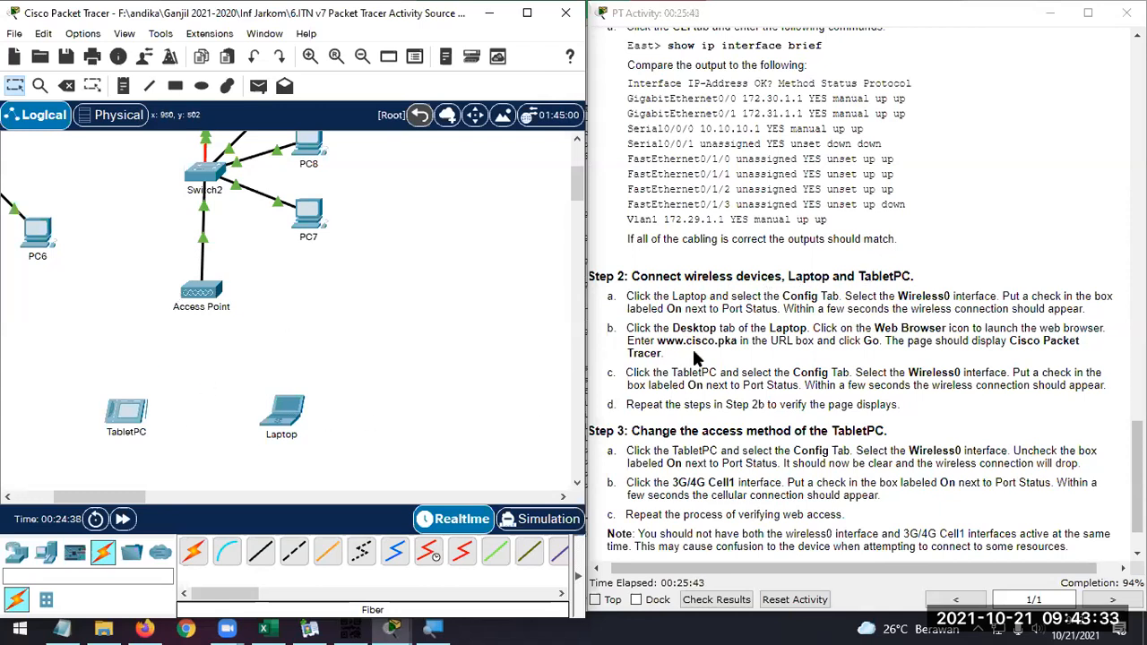
Open the Laptop's configuration and look through its global and algorithm settings
click(295, 421)
click(369, 54)
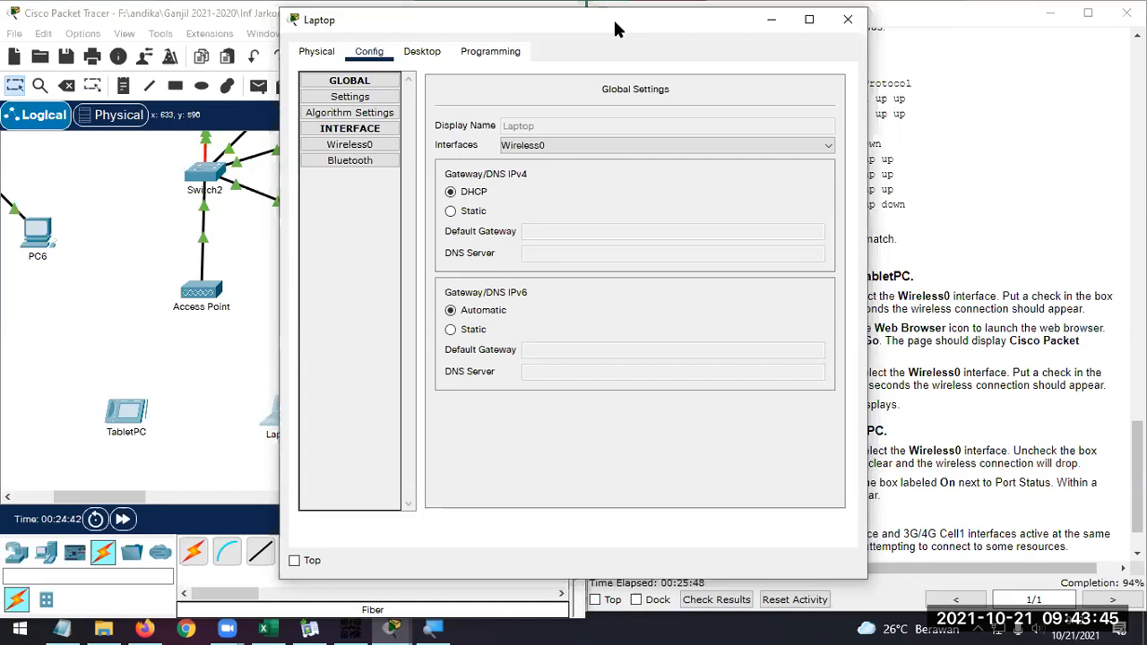
drag(614, 22, 417, 129)
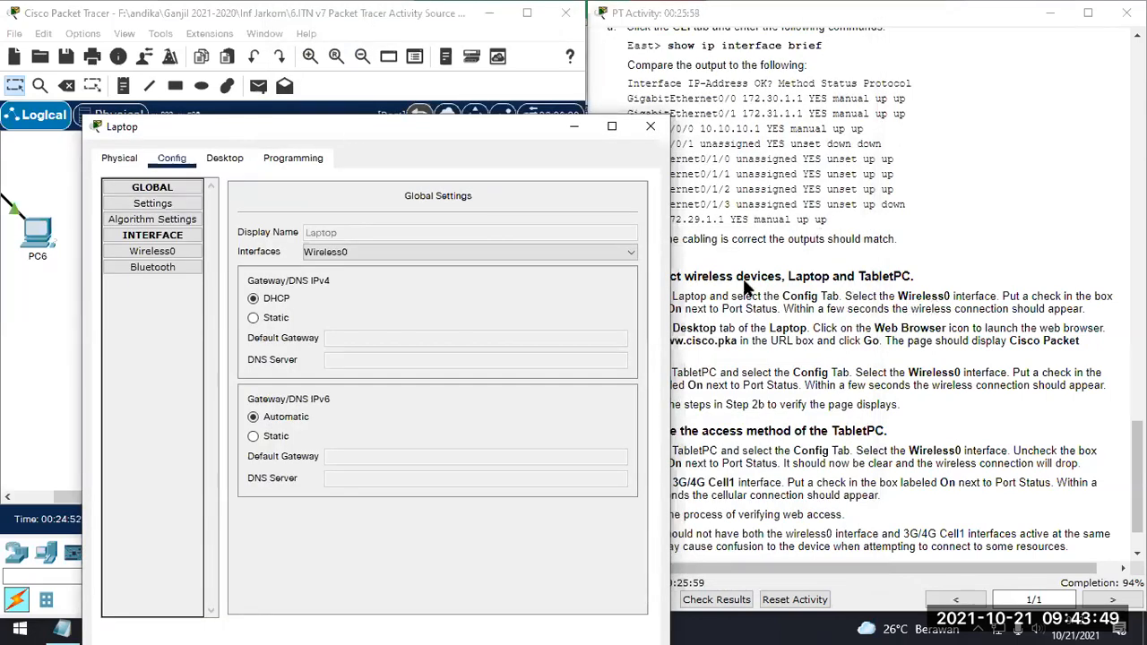
click(375, 254)
click(374, 253)
drag(394, 130, 392, 116)
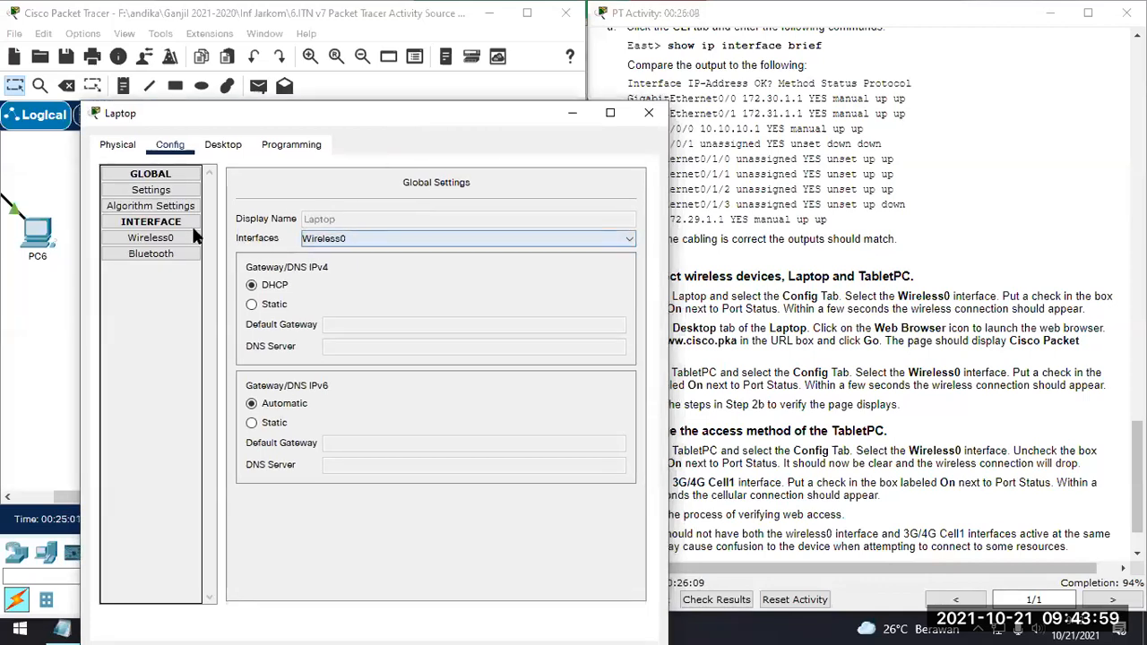
click(159, 191)
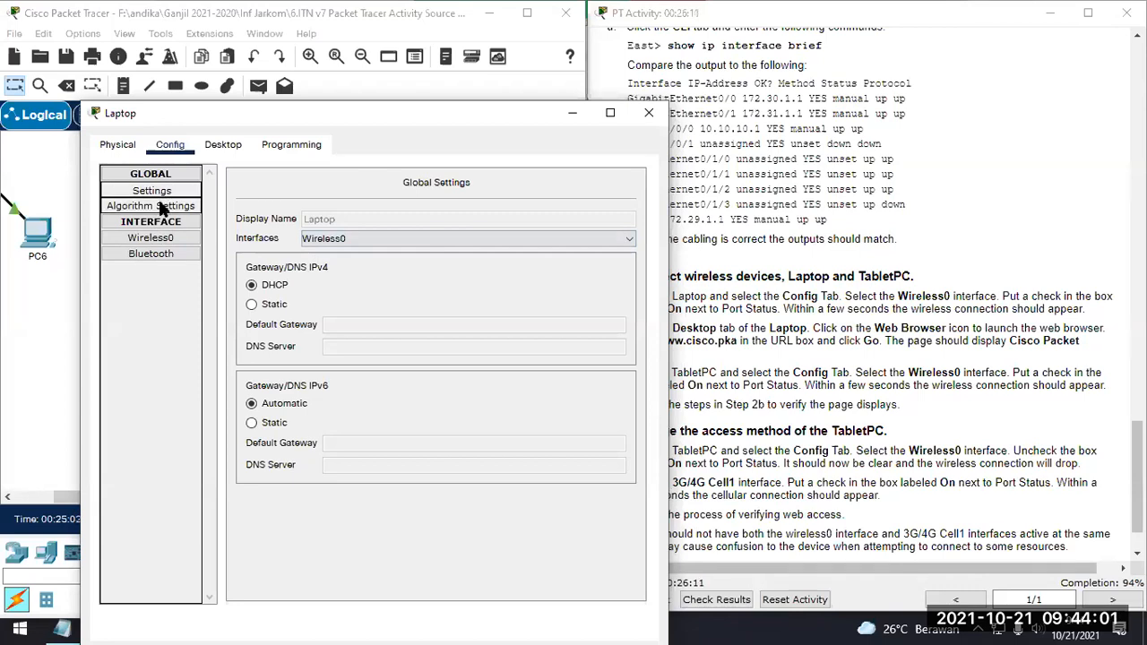
click(161, 206)
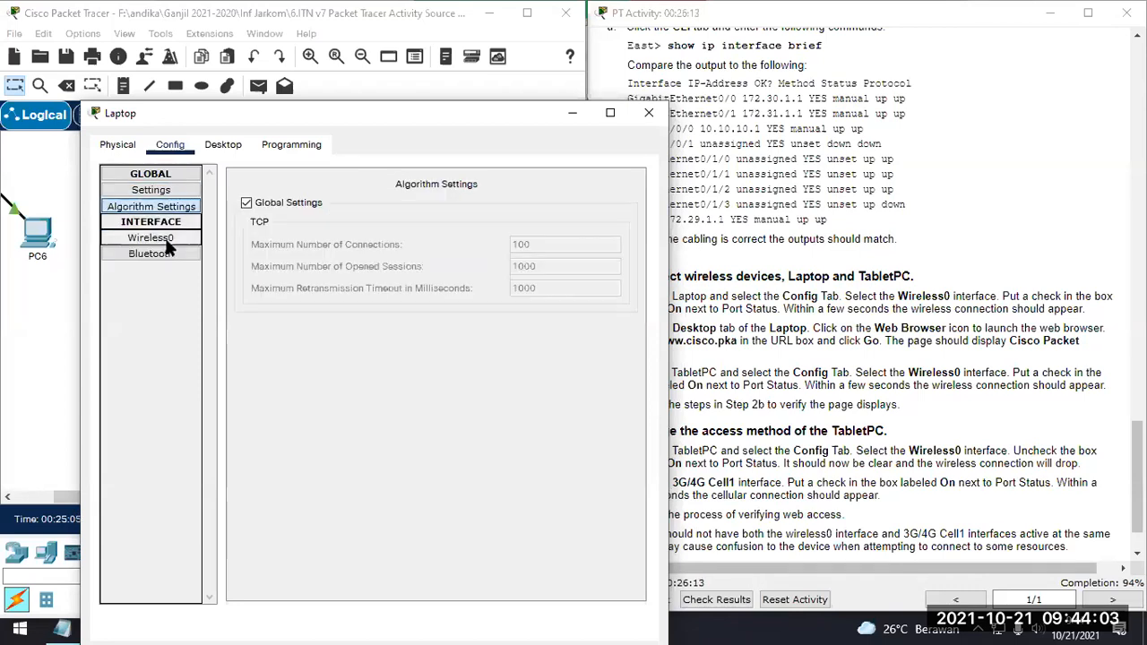
Turn on the port status of the Laptop's Wireless0 interface and check its wireless link to the Access Point
click(152, 238)
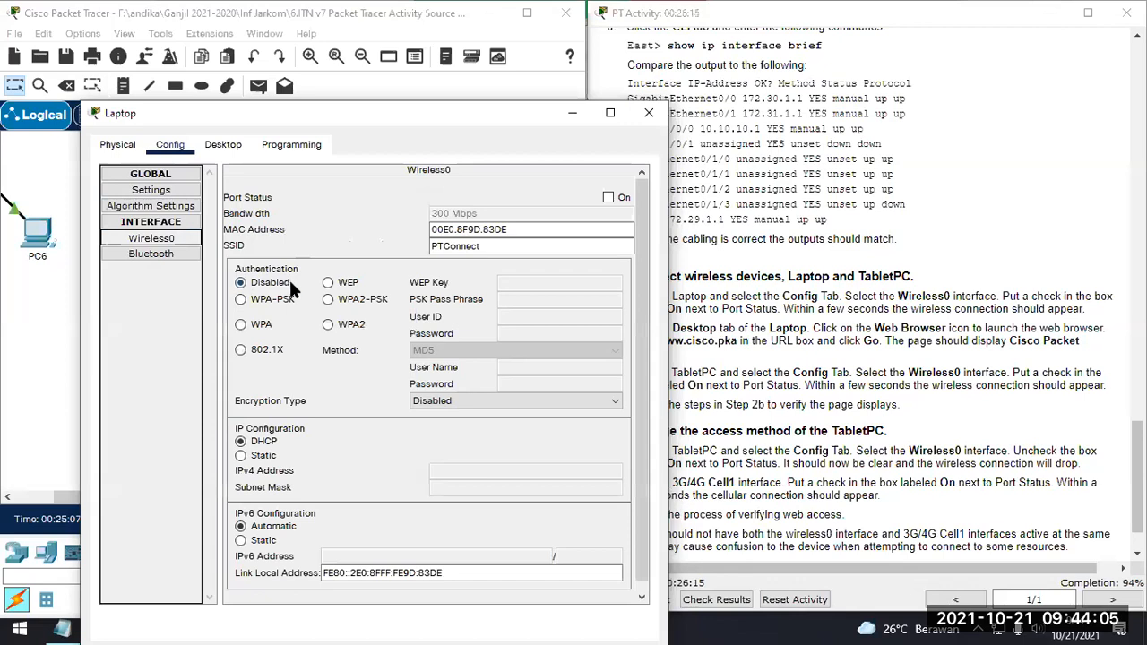
scroll(291, 288, down, 1)
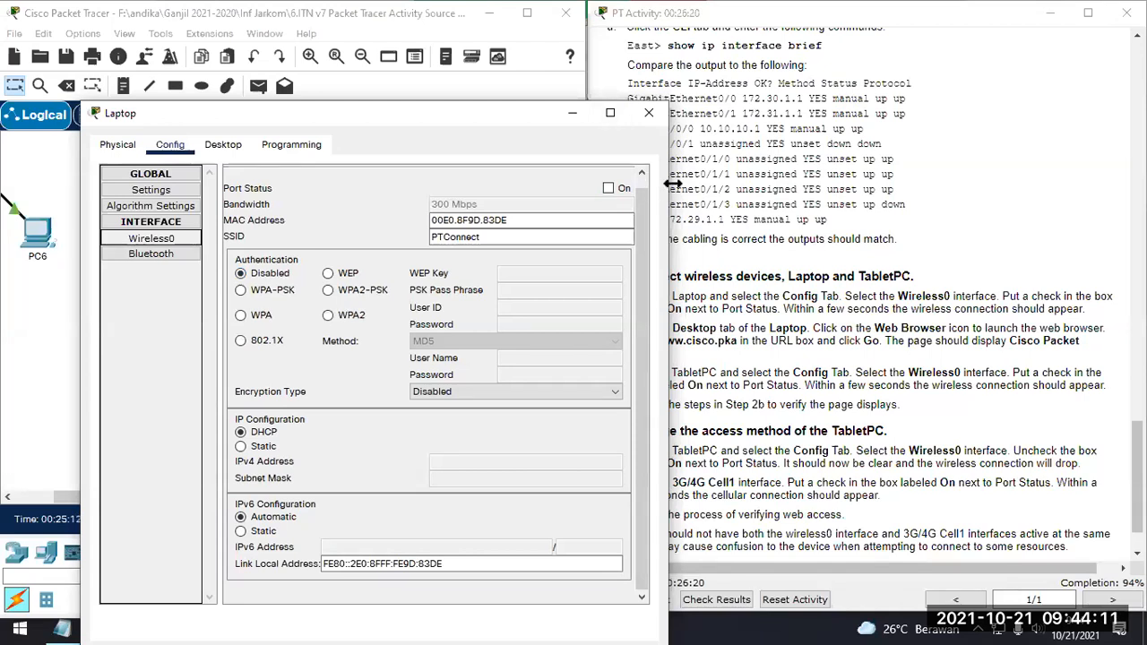
drag(673, 182, 735, 183)
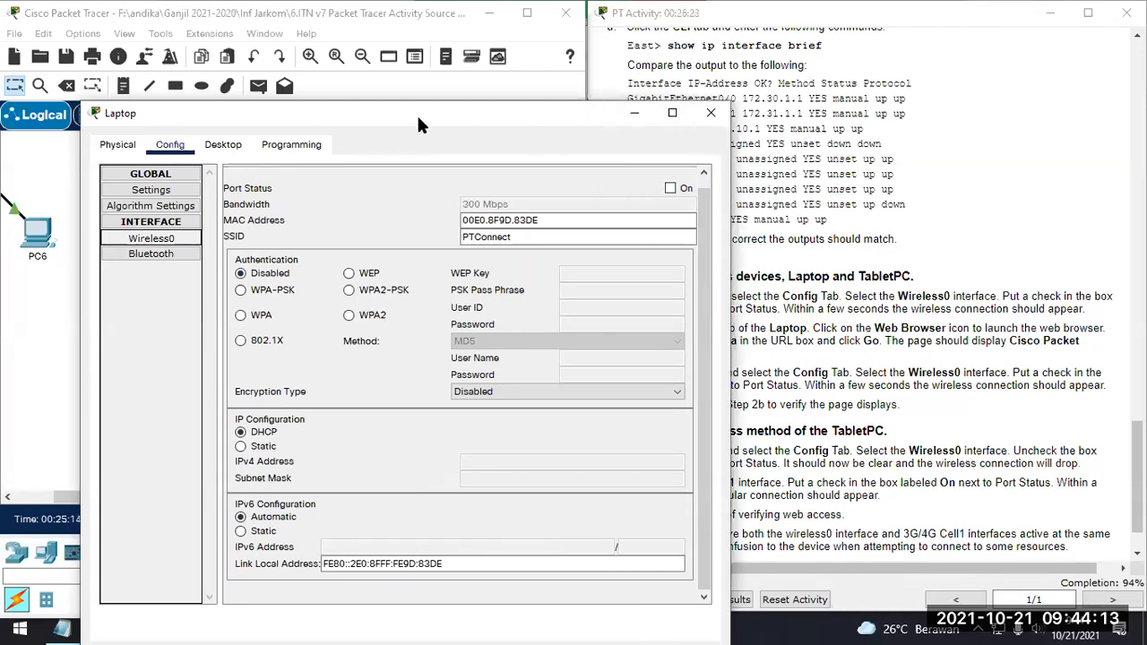
drag(417, 108, 394, 50)
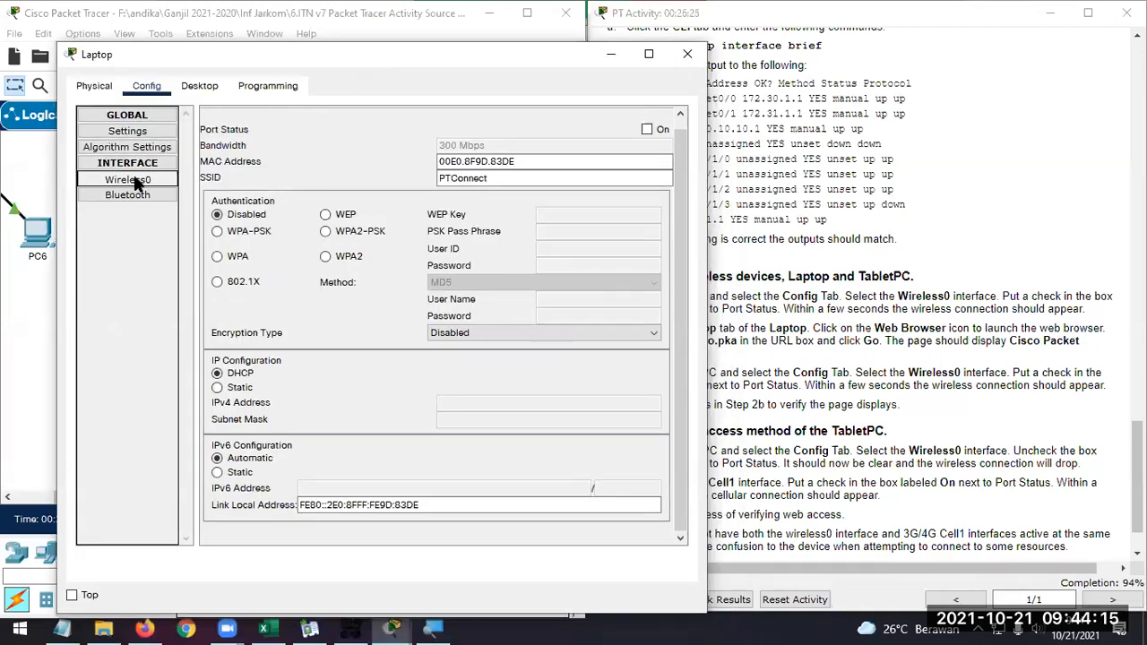
click(646, 129)
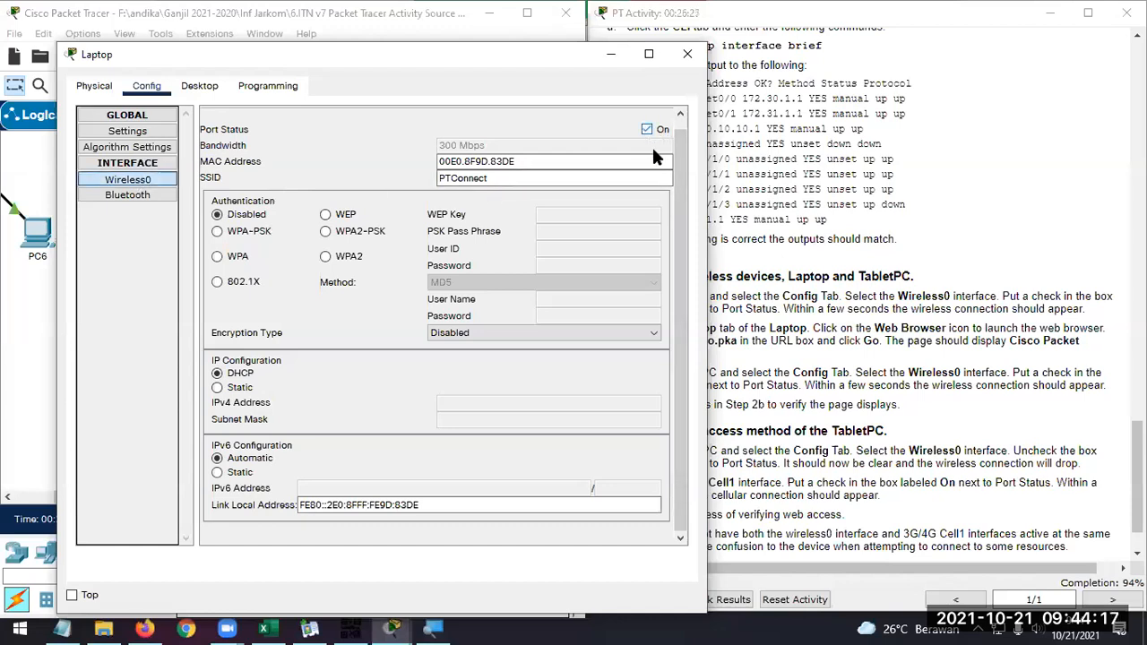
drag(547, 56, 919, 38)
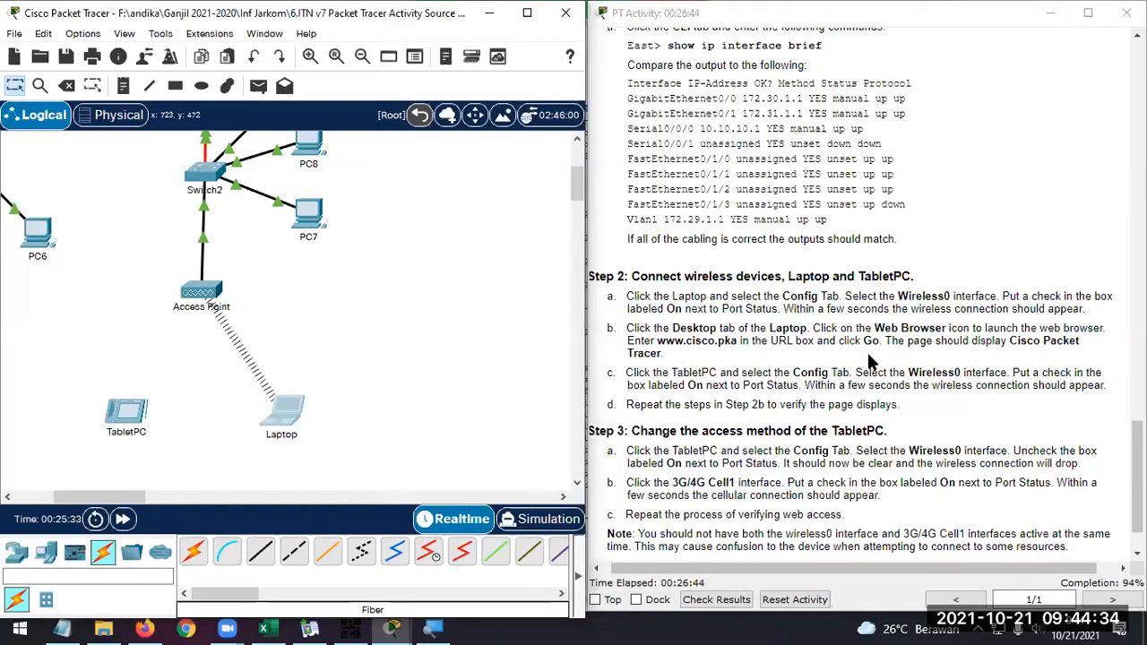
click(279, 411)
click(422, 51)
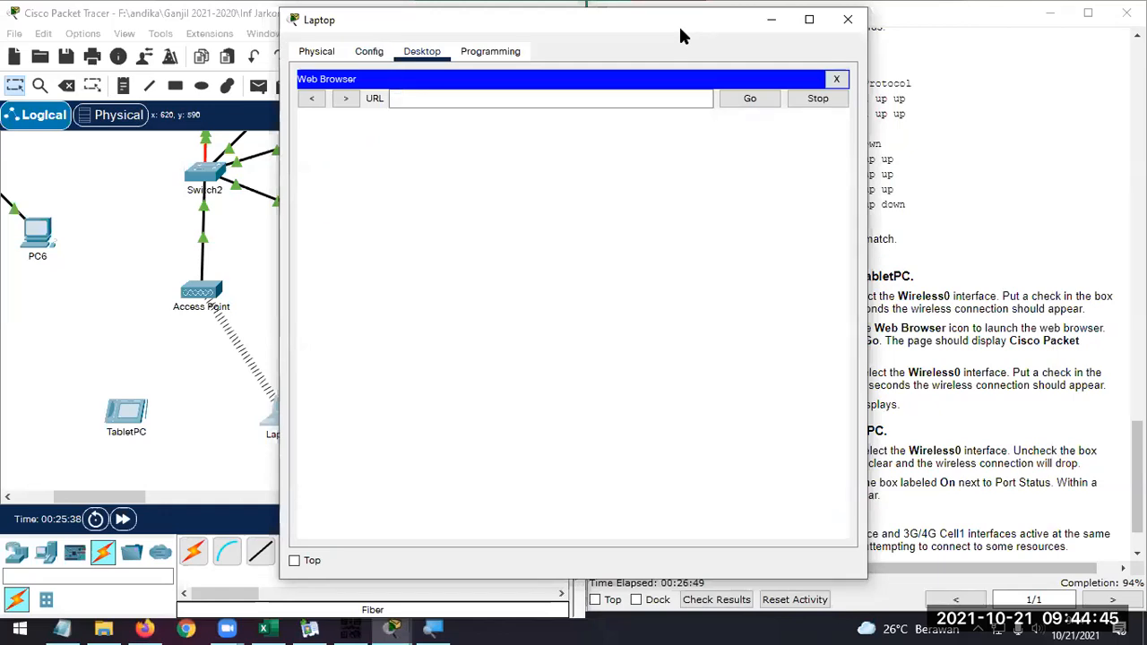
drag(678, 36, 448, 46)
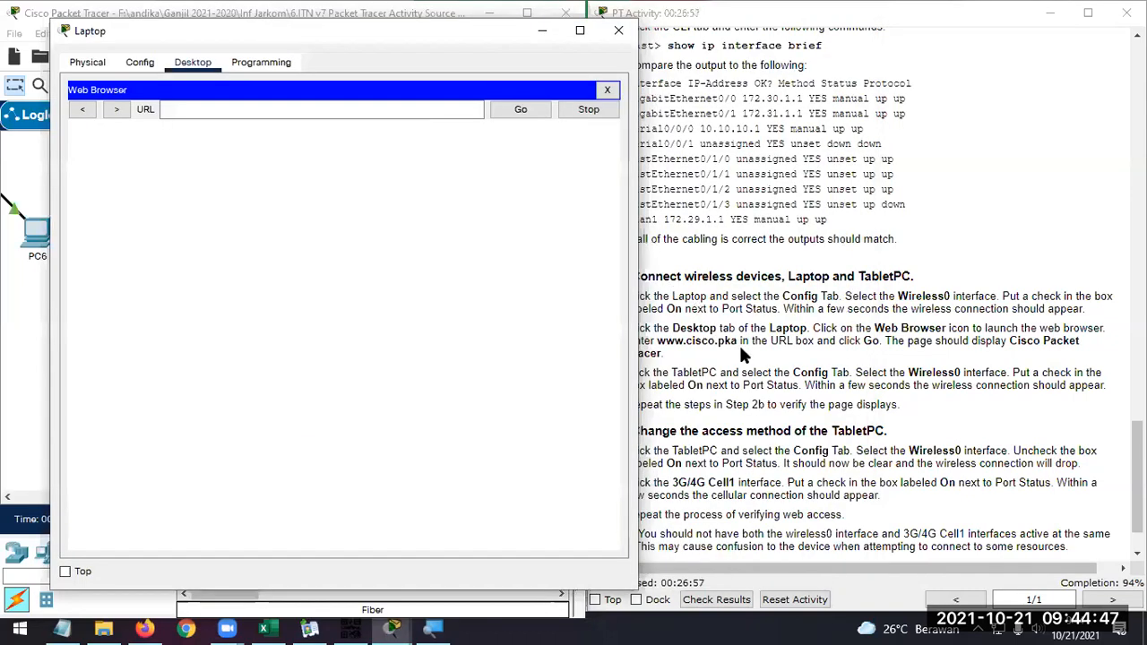
drag(737, 343, 660, 341)
key(ctrl+c)
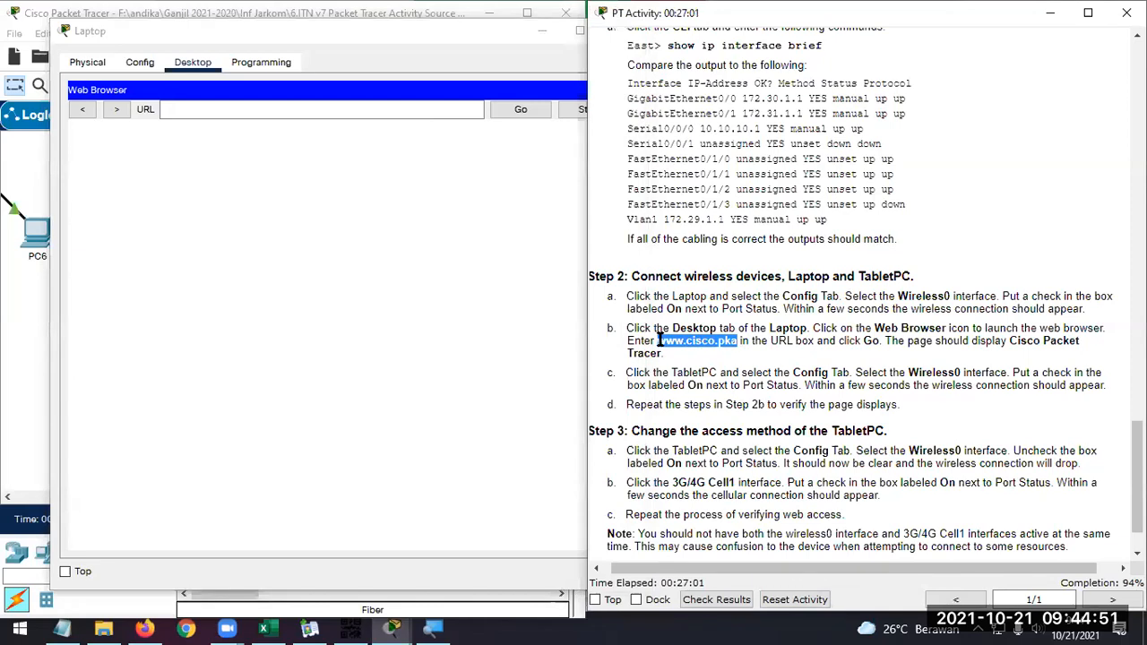
click(271, 108)
key(ctrl+v)
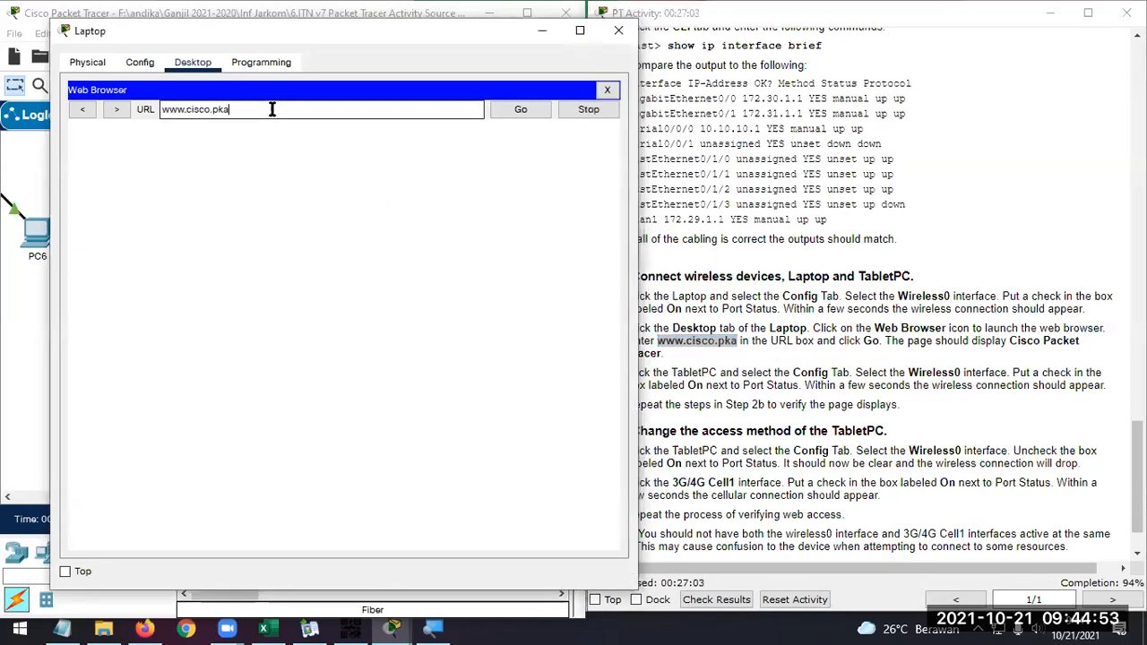
click(520, 108)
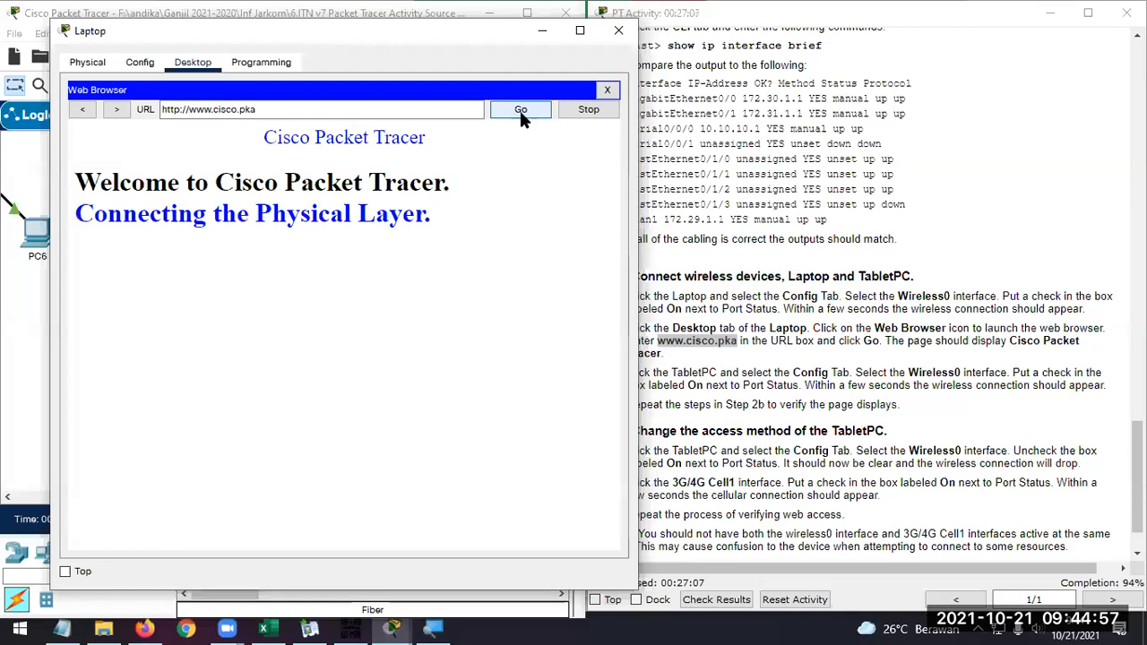
Look over the network topology beyond the Laptop's wireless link and close the Laptop's window
drag(487, 32, 820, 49)
drag(135, 498, 93, 497)
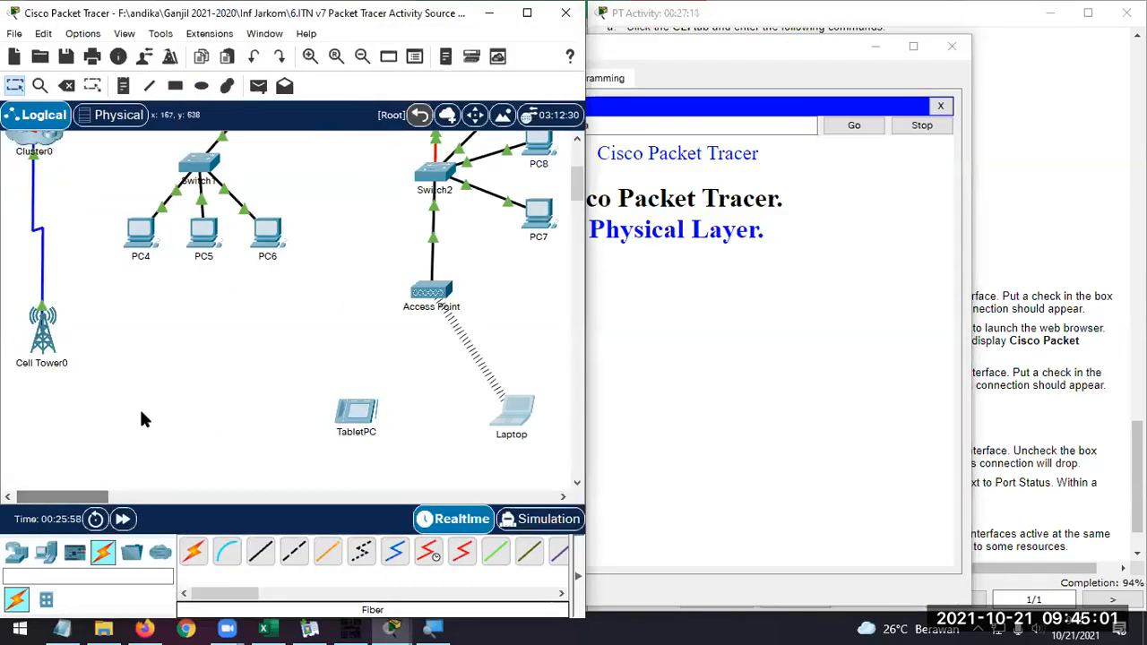
mouse_move(579, 185)
mouse_down()
mouse_move(580, 152)
mouse_move(573, 195)
mouse_move(583, 166)
mouse_up()
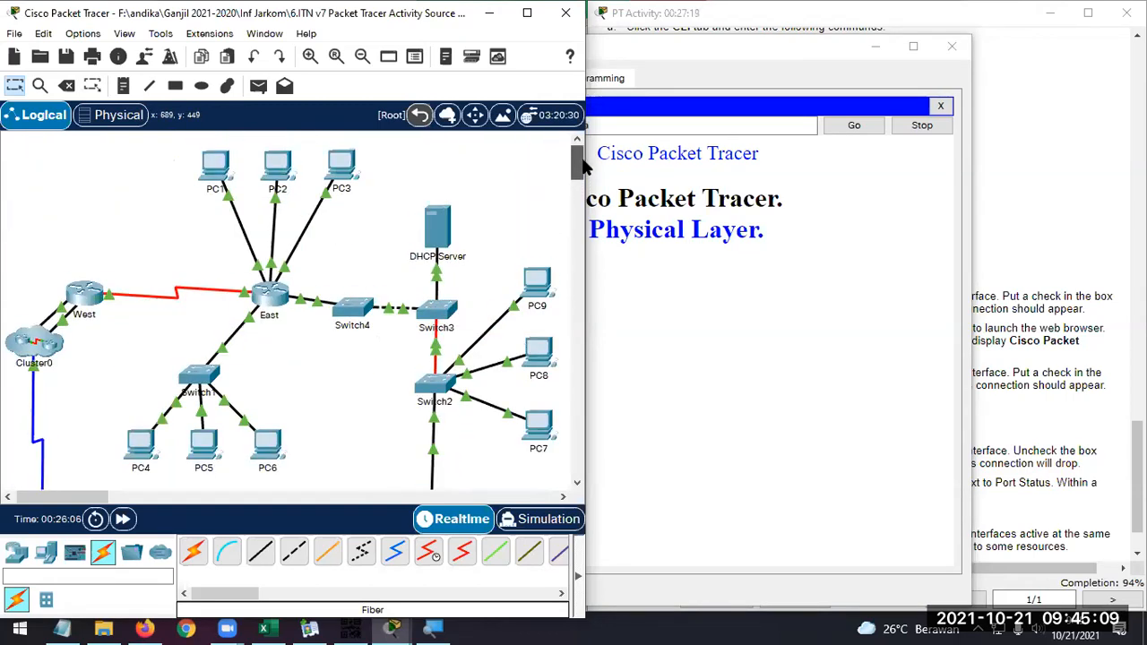
click(663, 143)
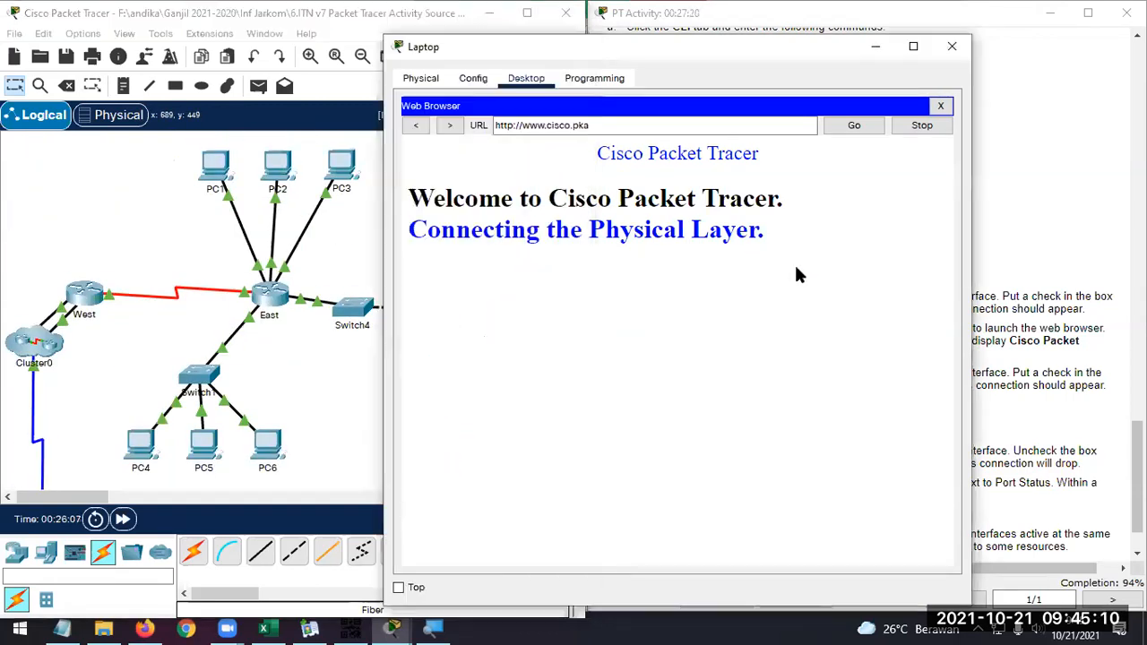
click(951, 47)
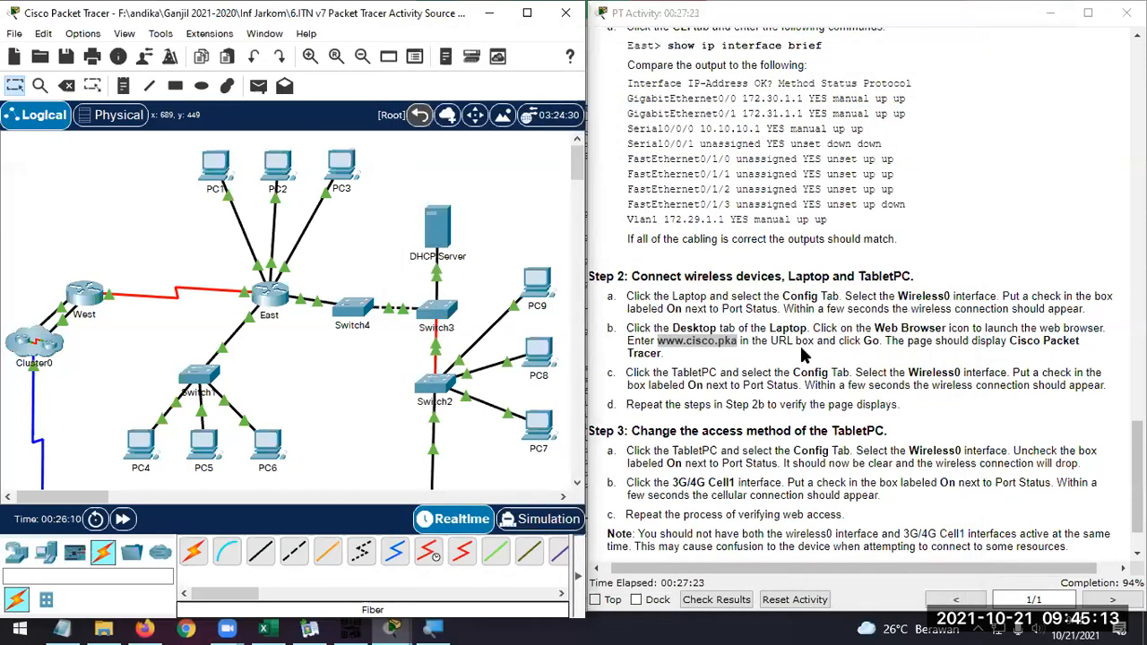
Turn on the port status of the TabletPC's Wireless0 interface and check its wireless link to the Access Point
scroll(394, 380, down, 5)
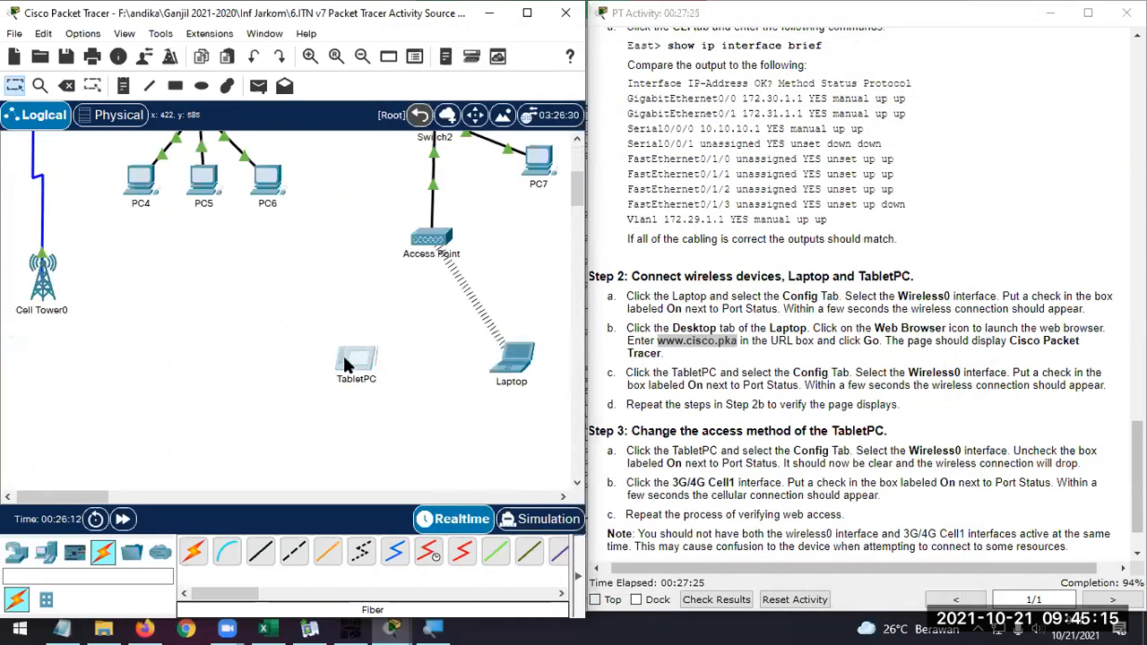
click(350, 362)
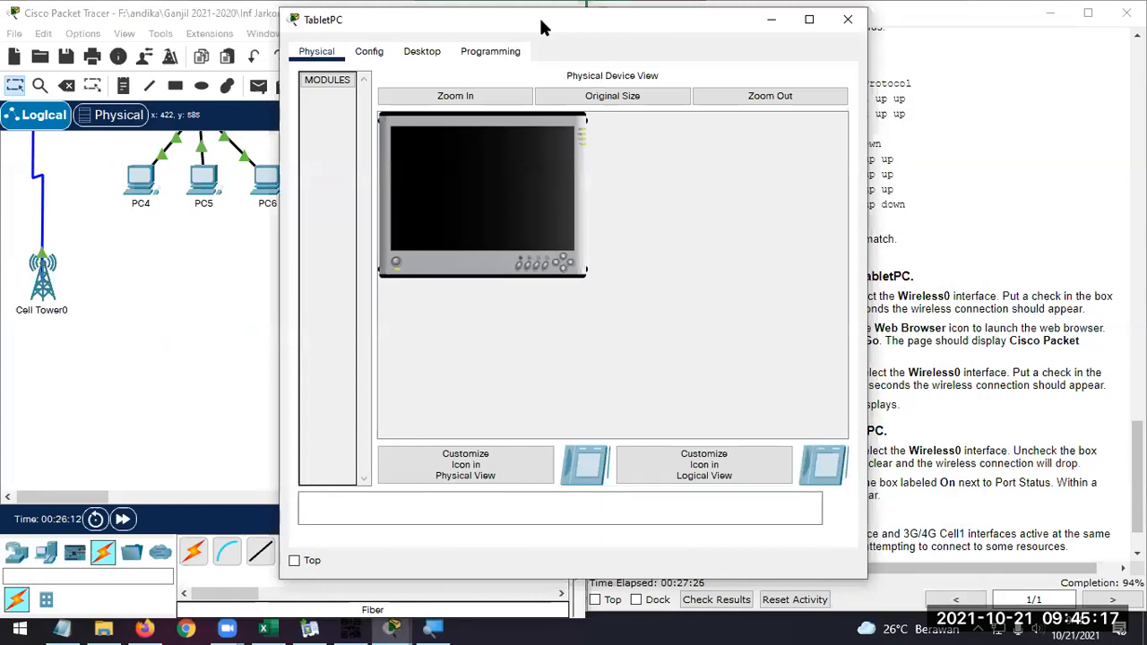
drag(540, 27, 325, 51)
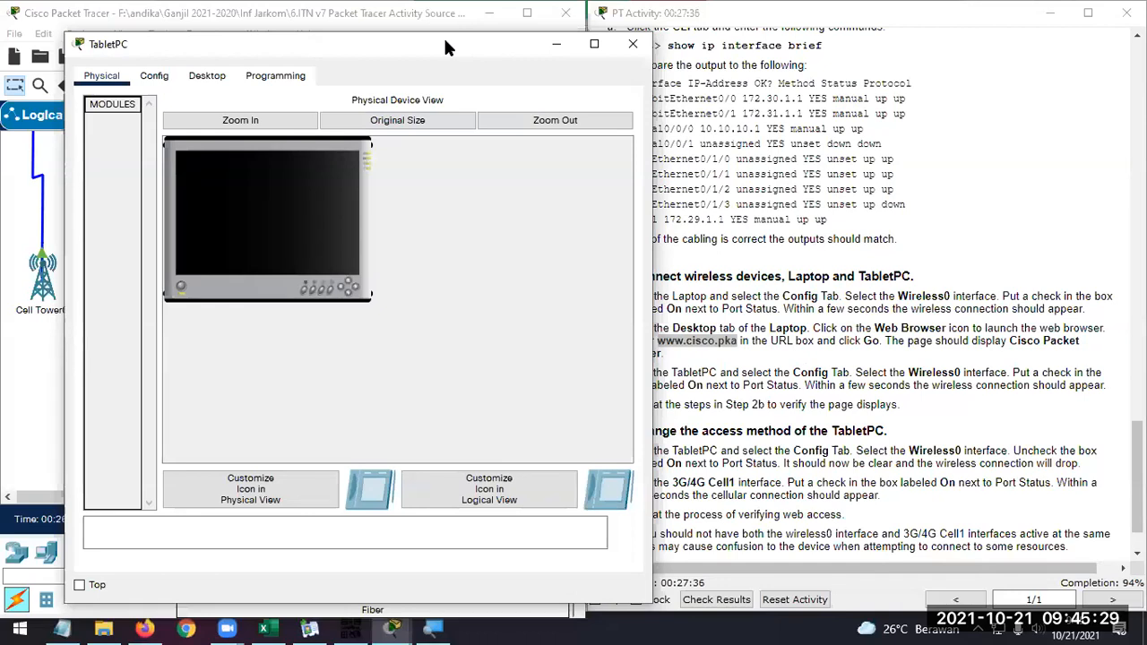
drag(445, 45, 388, 55)
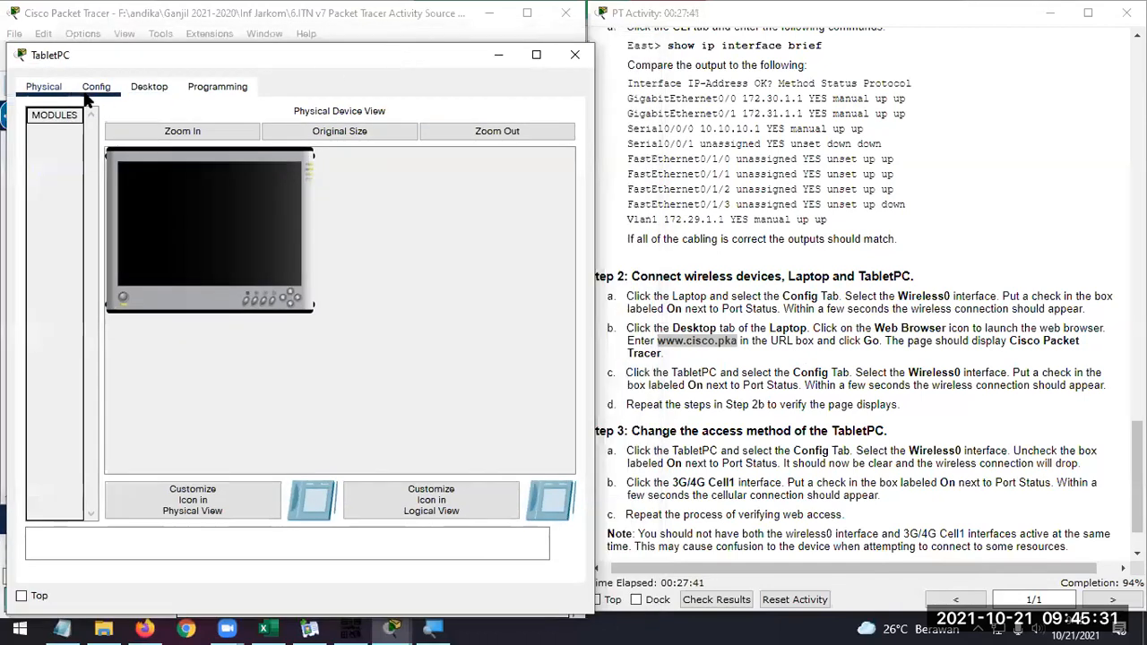
click(95, 86)
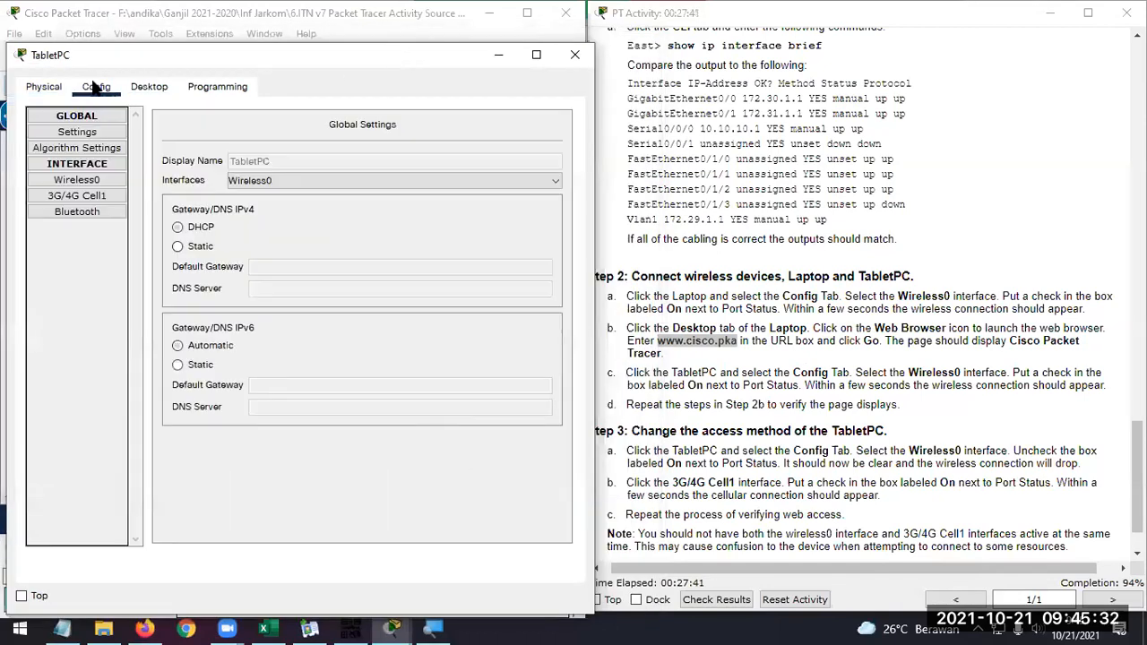
click(88, 180)
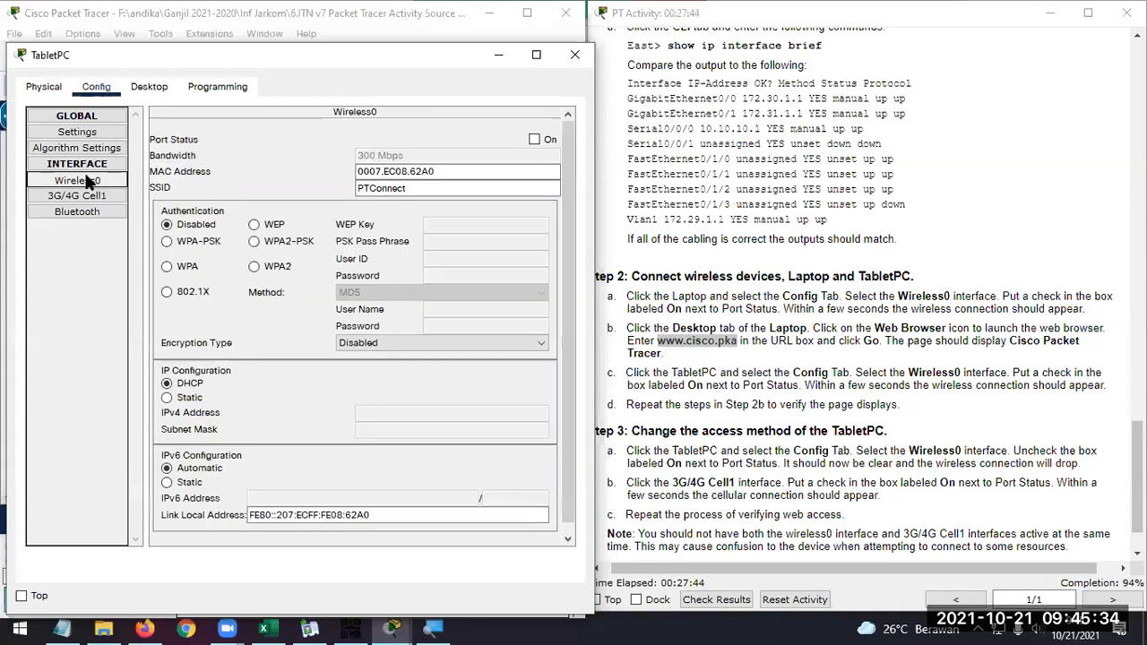
click(535, 140)
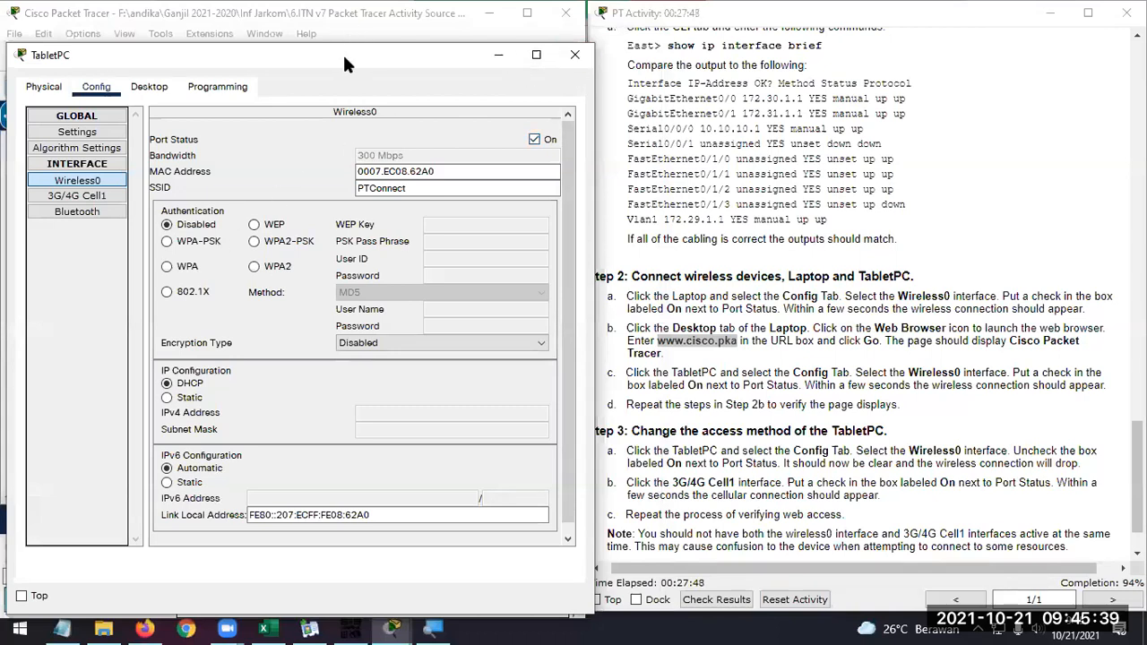
drag(342, 52, 938, 56)
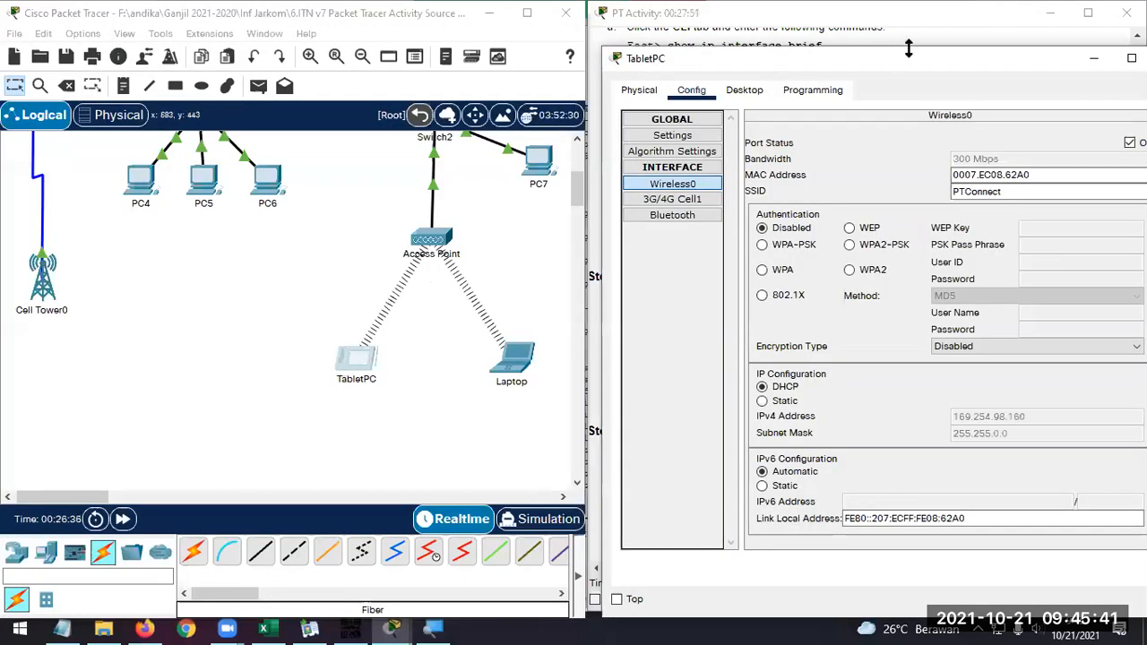
drag(897, 61, 295, 29)
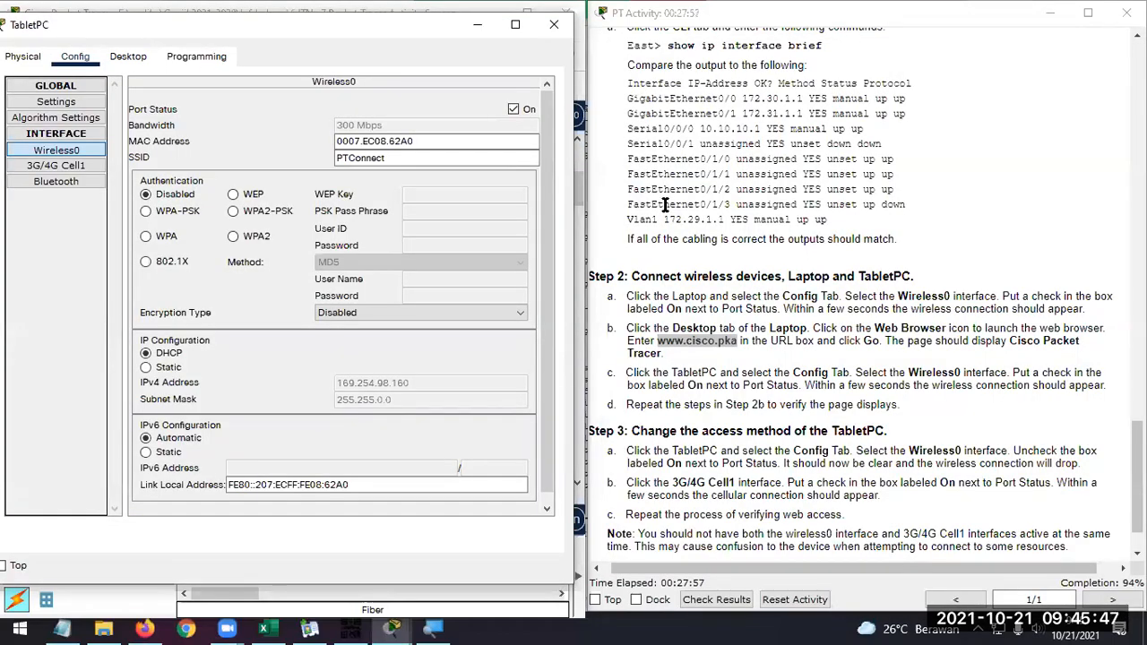
click(125, 57)
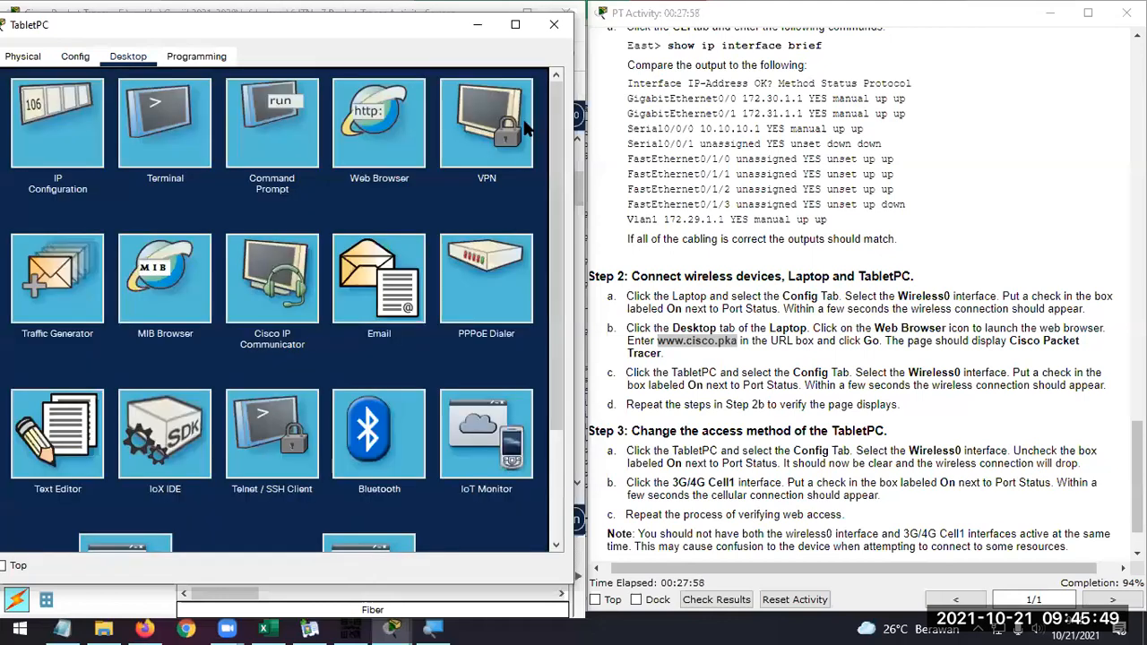
click(392, 111)
click(319, 103)
text(www.cisco.pka)
click(445, 102)
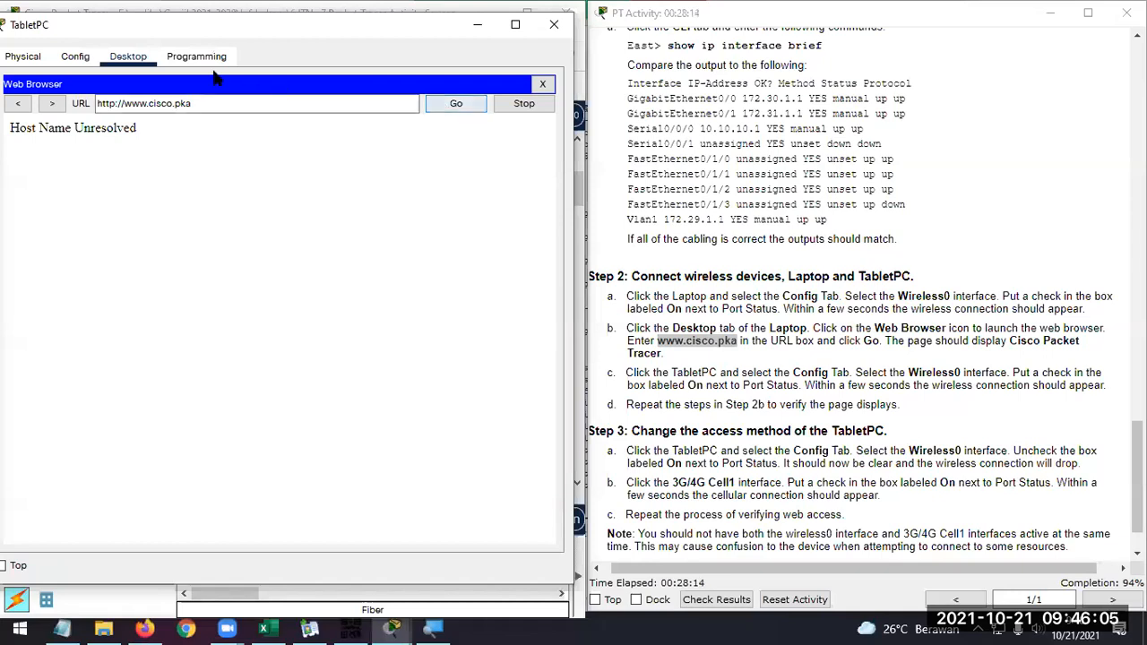
click(72, 57)
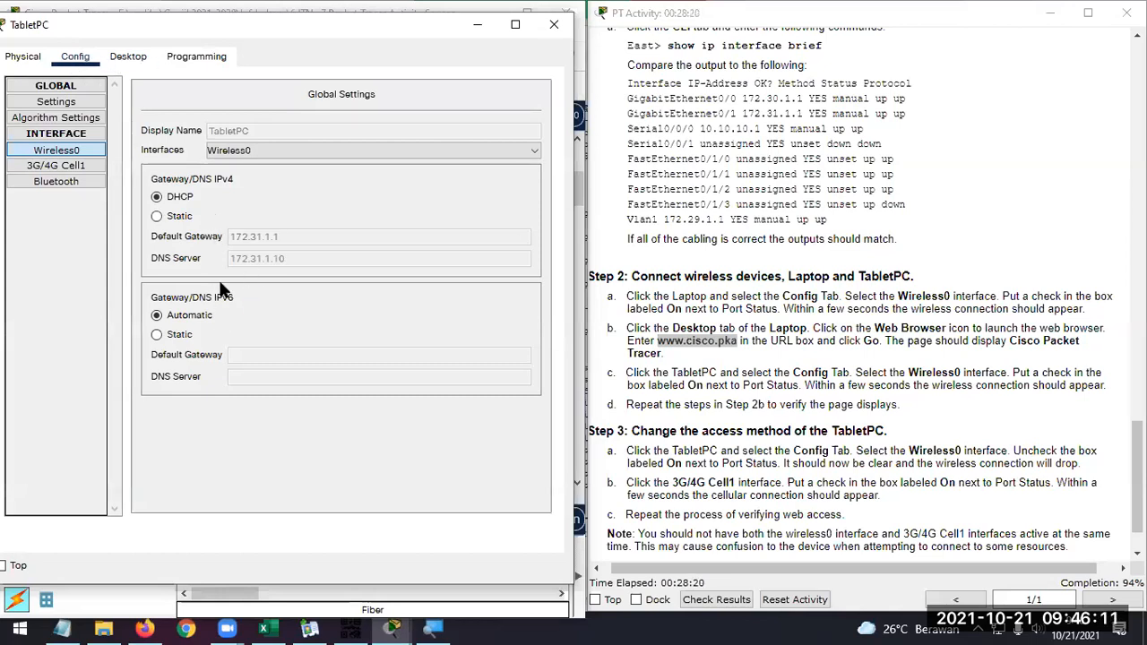
click(128, 56)
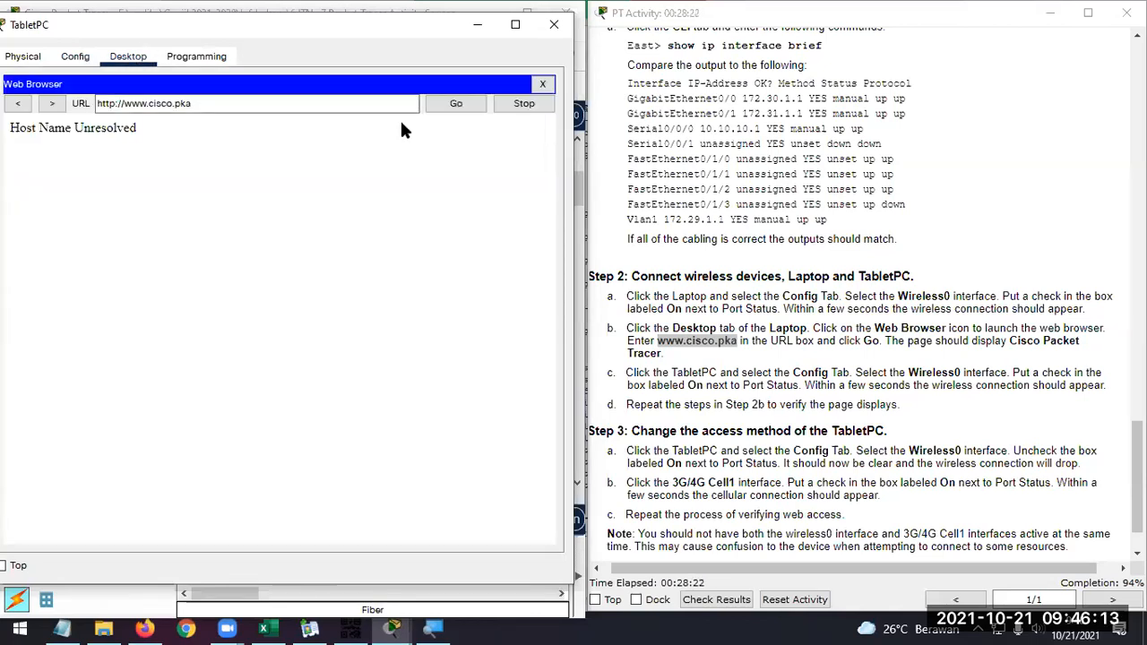
click(453, 105)
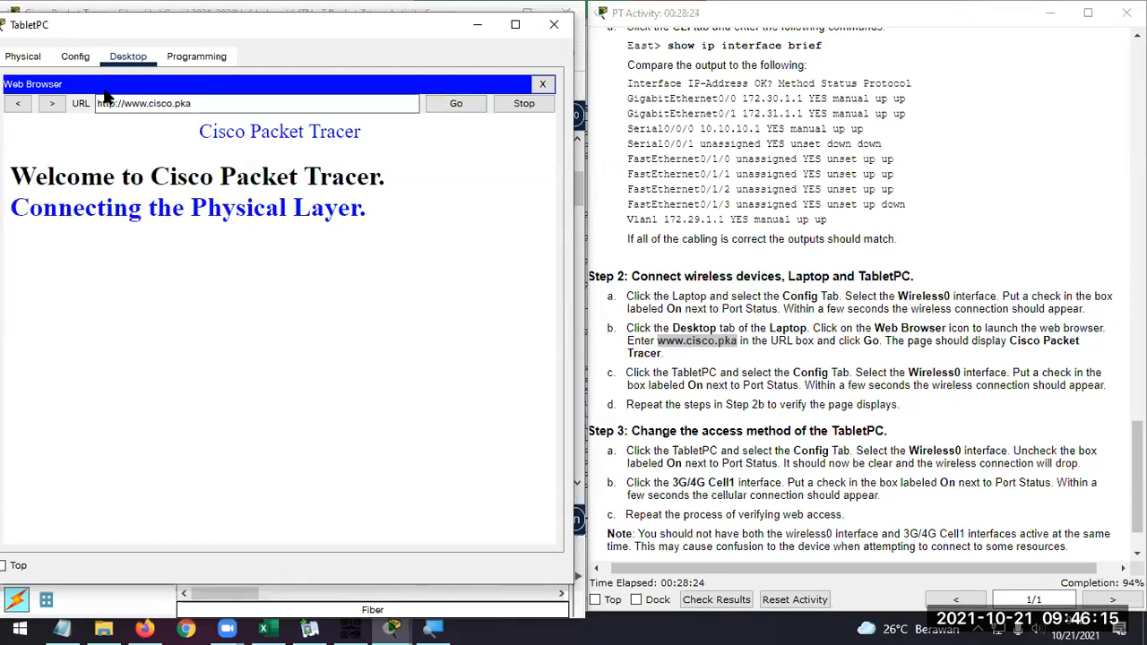
click(554, 24)
Following Step 3, turn on the port status of the TabletPC's 3G/4G Cell1 interface and check its link to Cell Tower0
scroll(840, 235, down, 1)
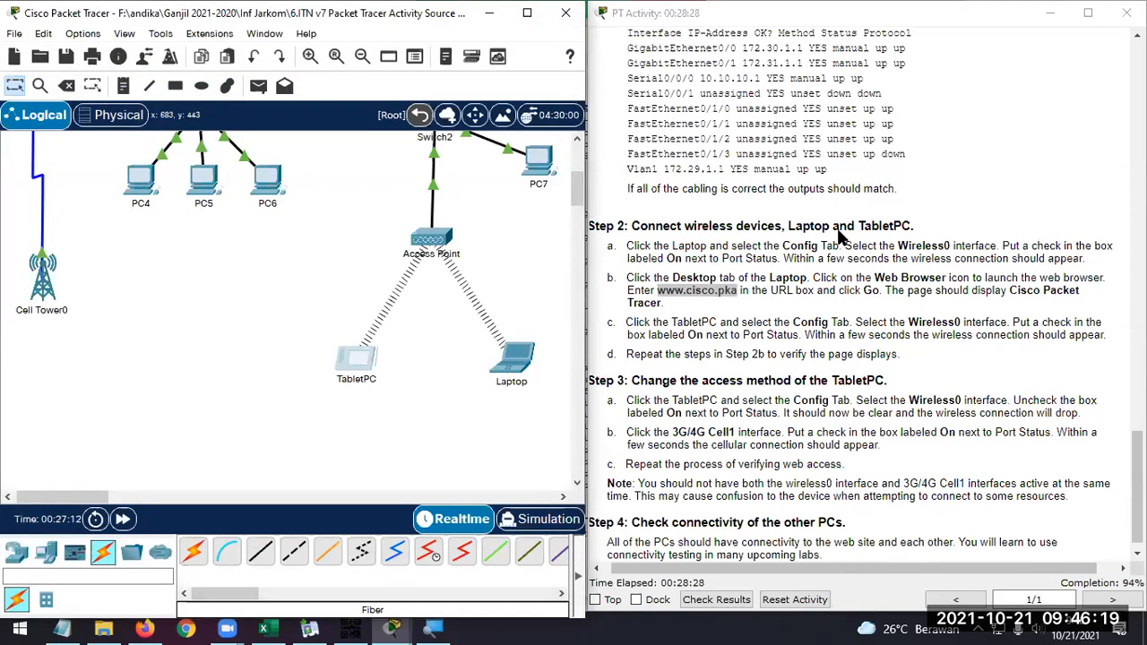
scroll(840, 235, down, 1)
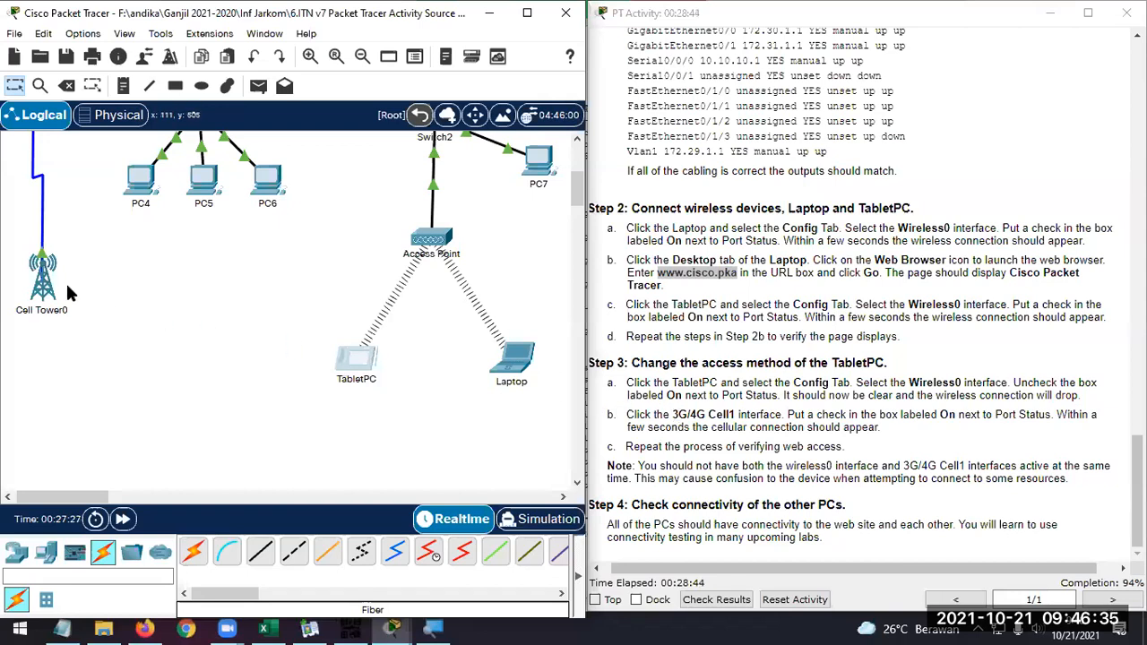
click(364, 367)
click(368, 51)
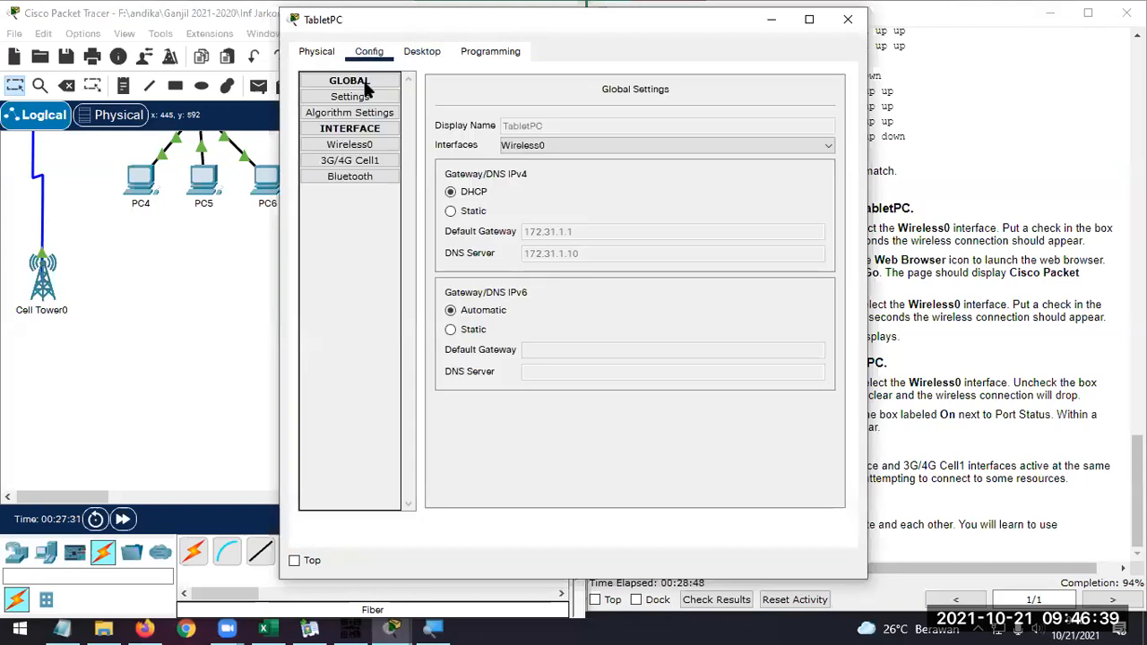
click(376, 159)
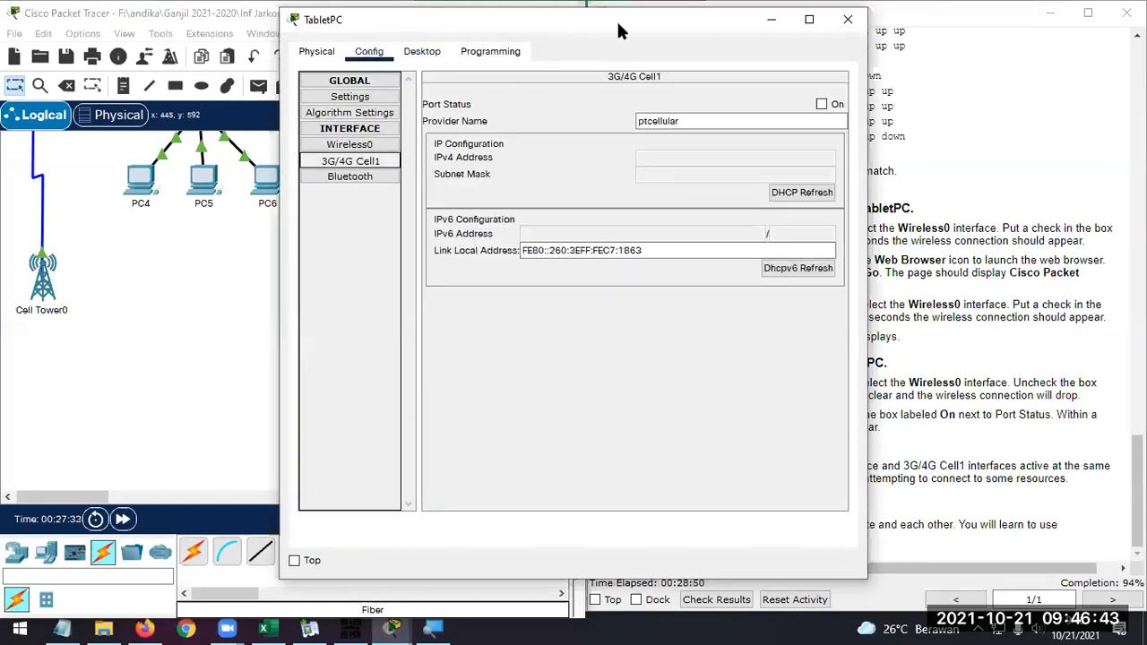
drag(618, 27, 375, 32)
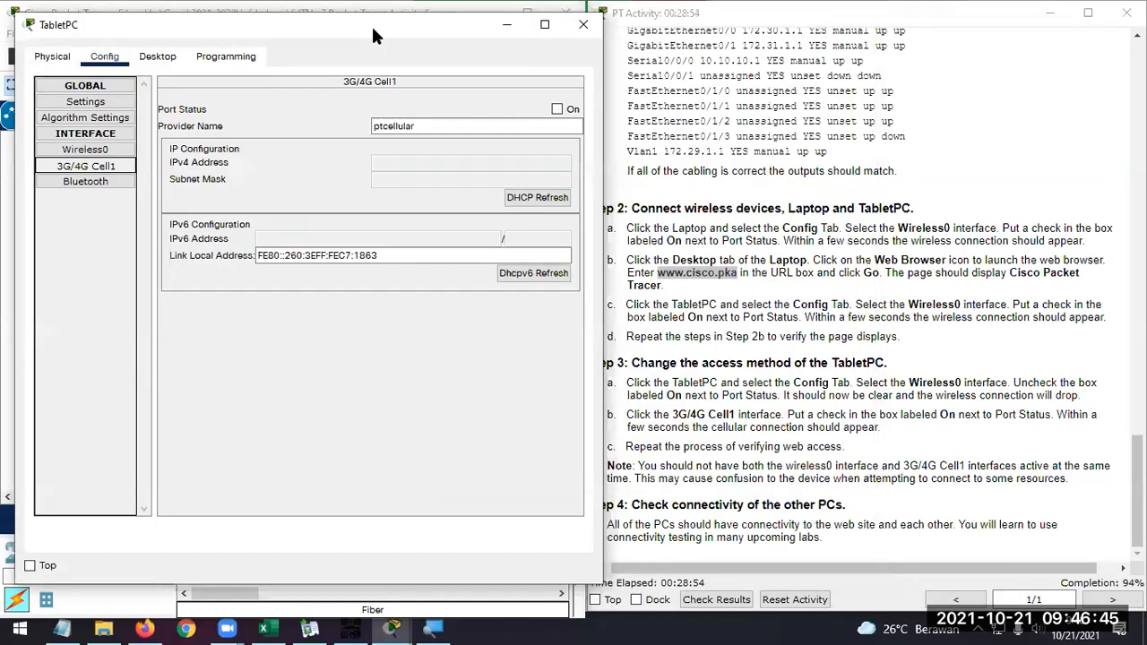
click(556, 108)
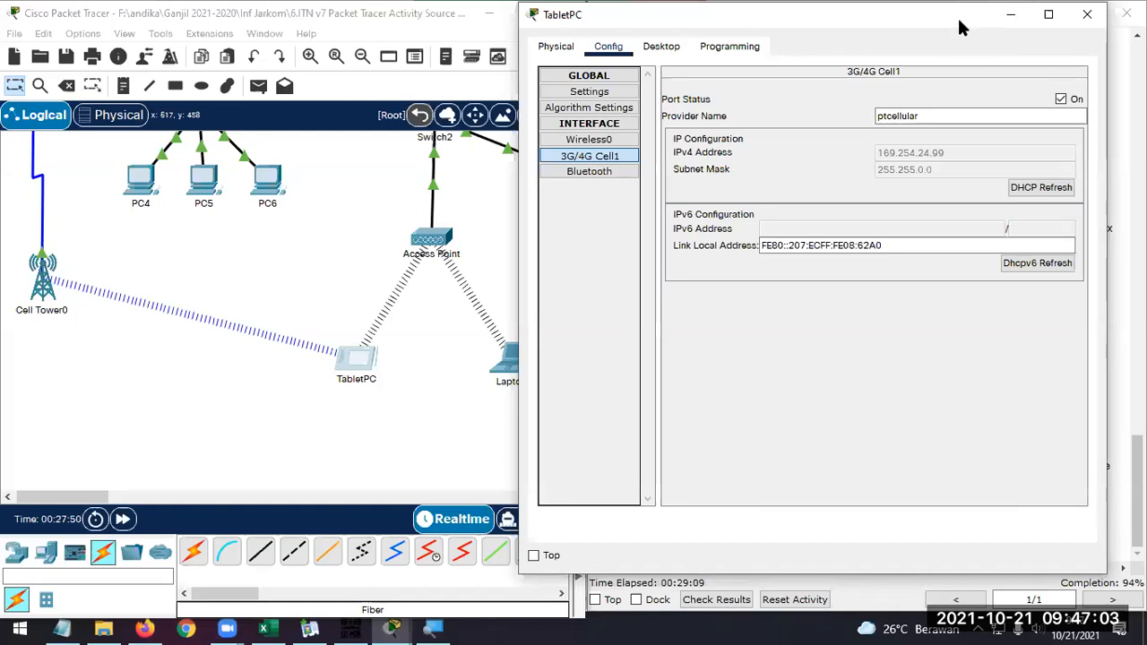
drag(958, 18, 485, 35)
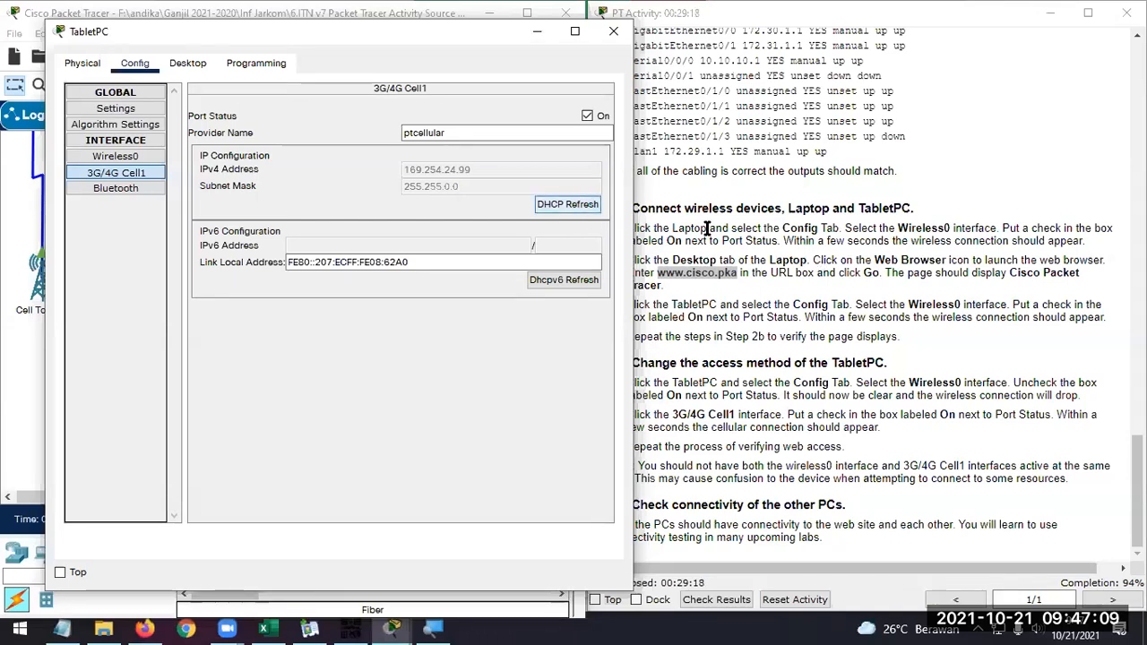
Turn off the port status of the TabletPC's Wireless0 interface and check its links in the topology
click(145, 156)
click(573, 114)
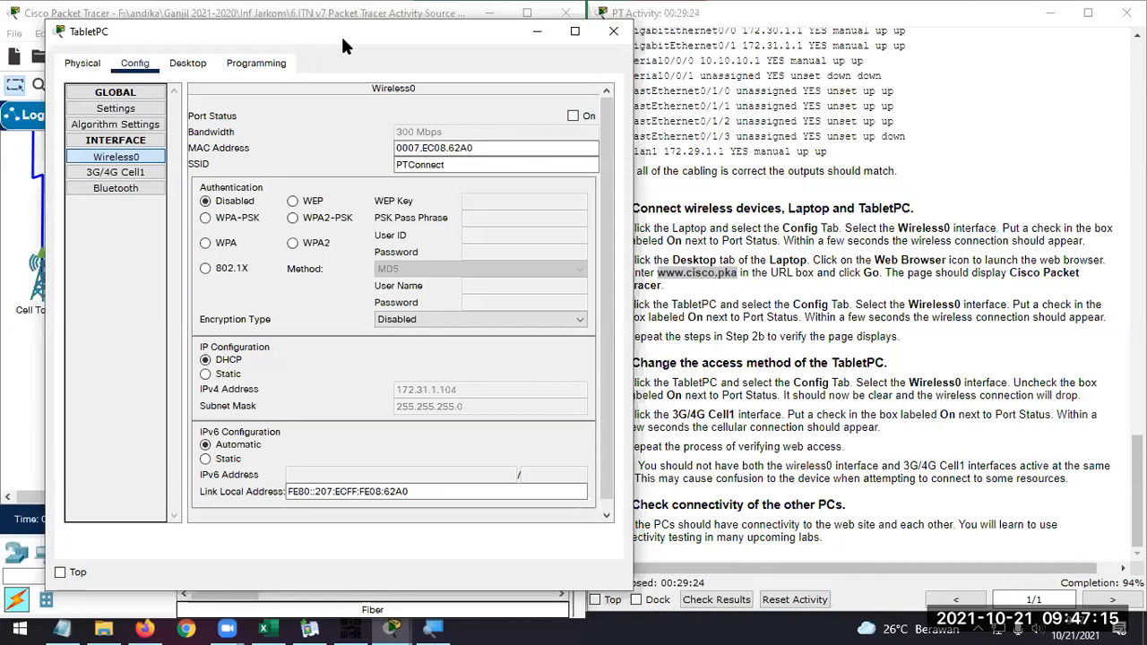
drag(340, 34, 616, 42)
click(459, 71)
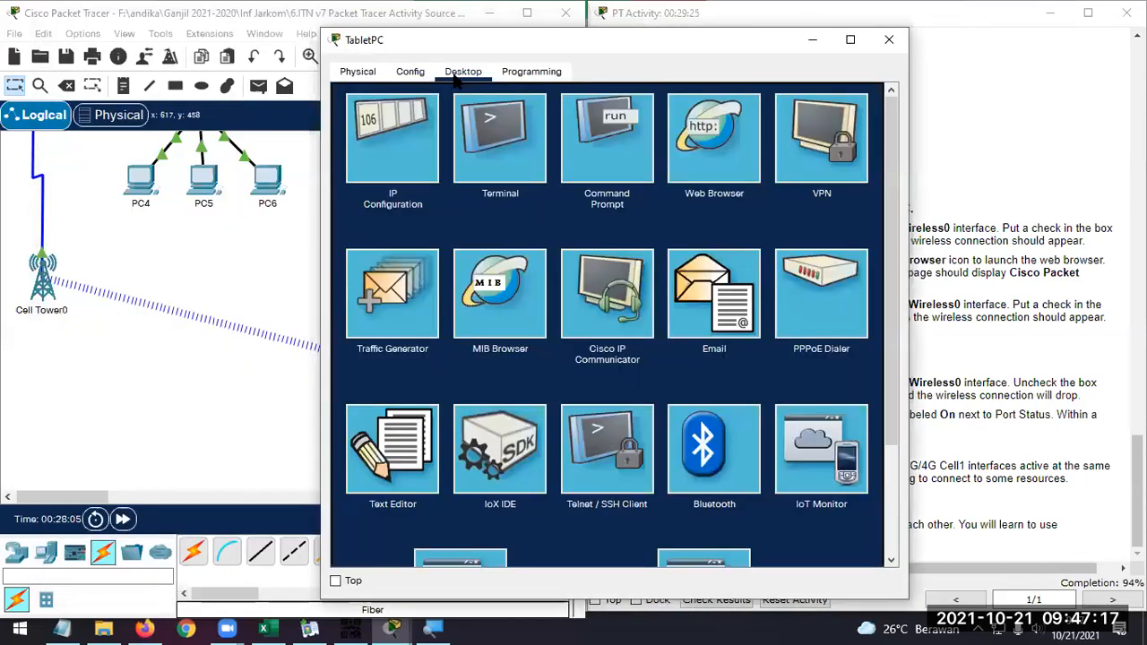
click(625, 128)
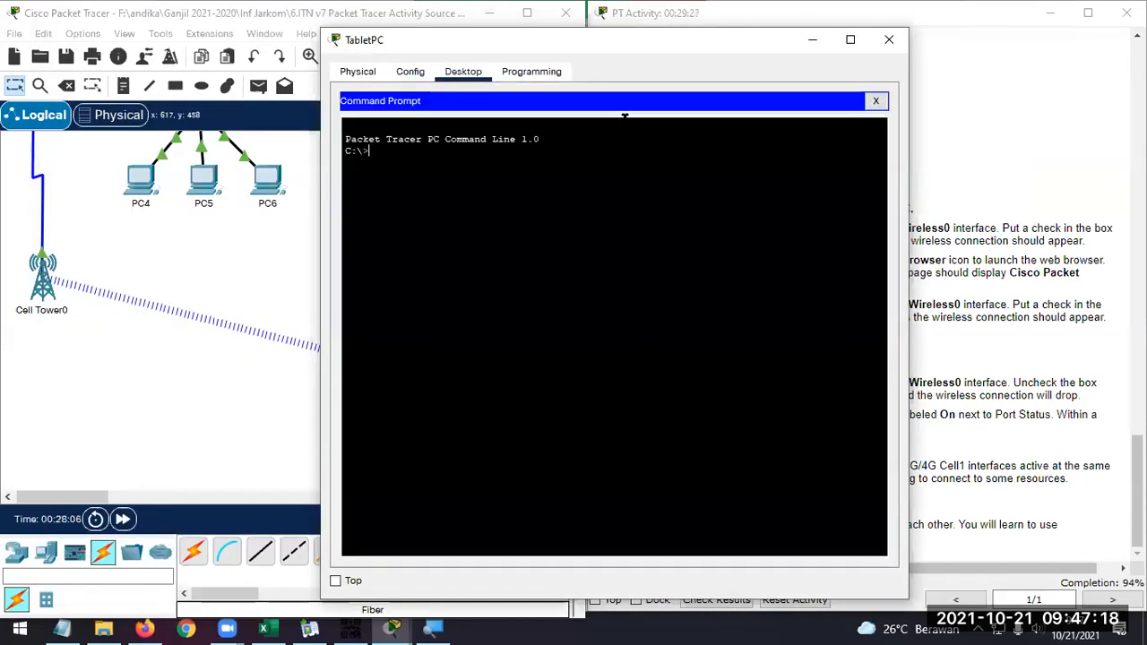
click(875, 101)
click(731, 135)
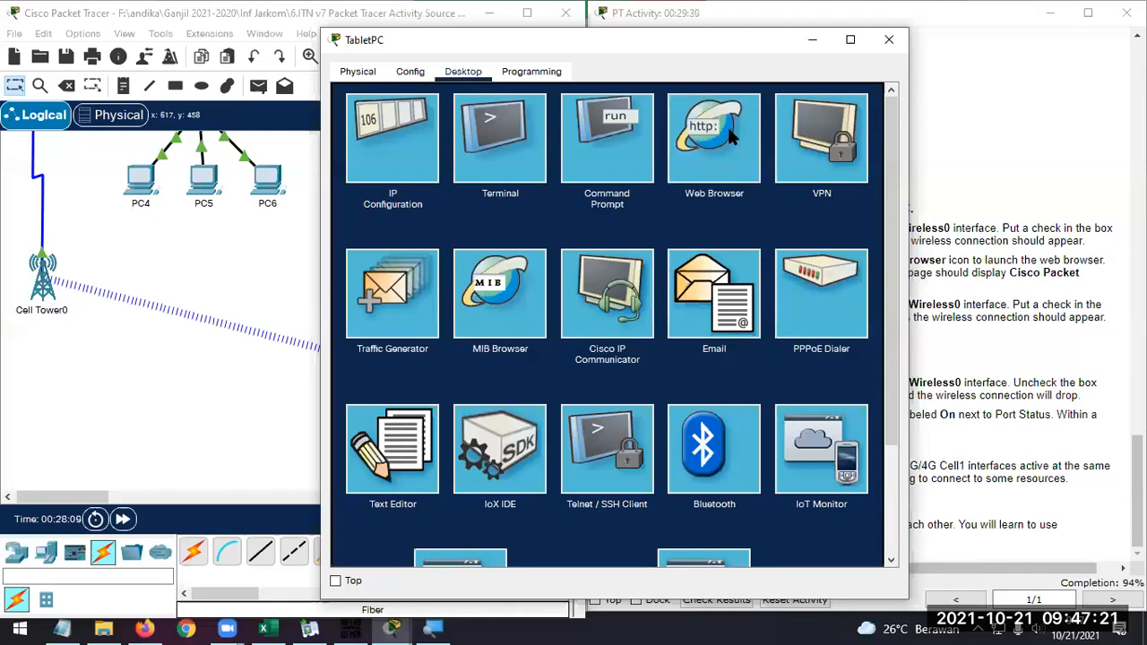
click(701, 134)
click(598, 125)
click(786, 120)
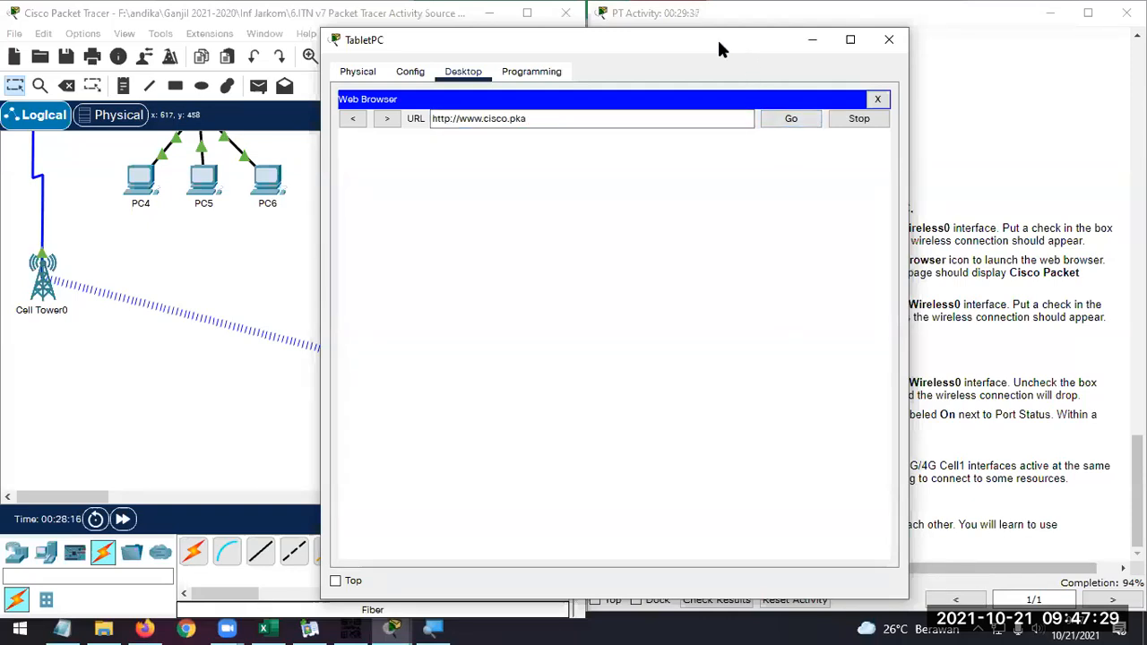
Reread the Step 3 instructions and check the IP configuration of the TabletPC's 3G/4G Cell1 interface
drag(719, 43, 495, 32)
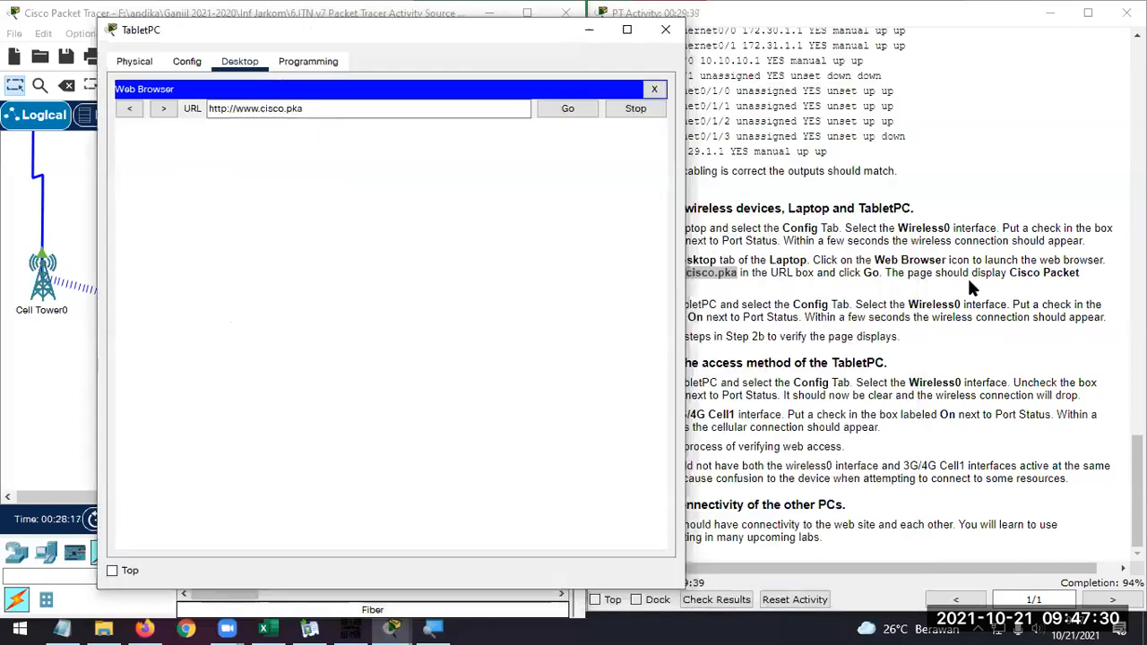
click(950, 417)
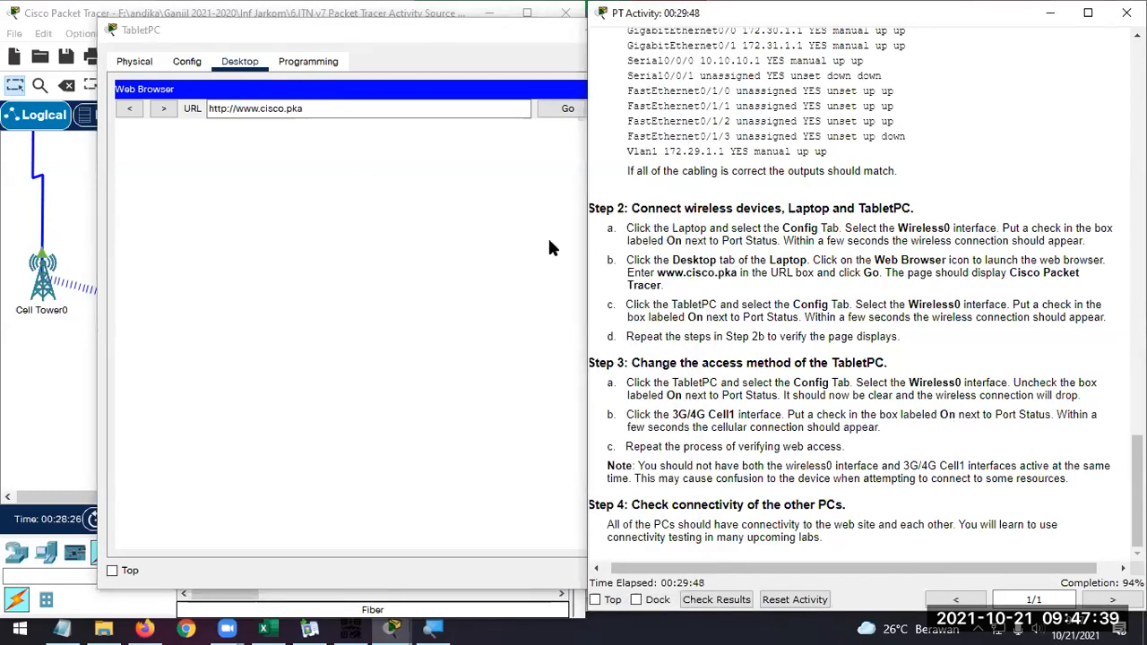
click(439, 36)
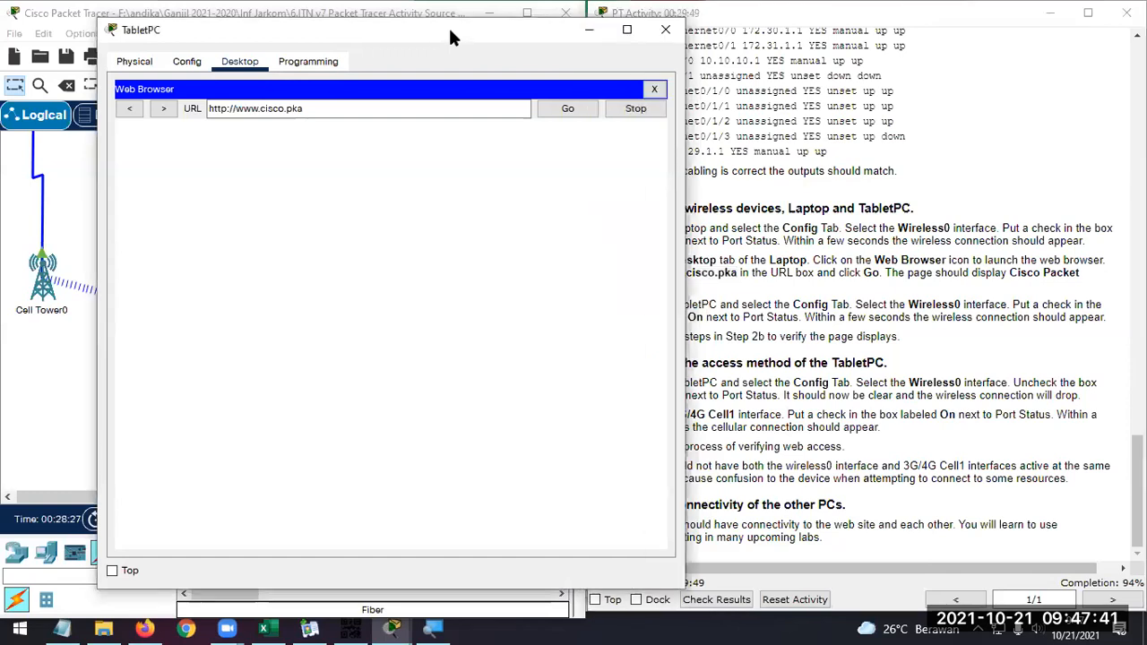
drag(451, 37, 725, 37)
click(460, 63)
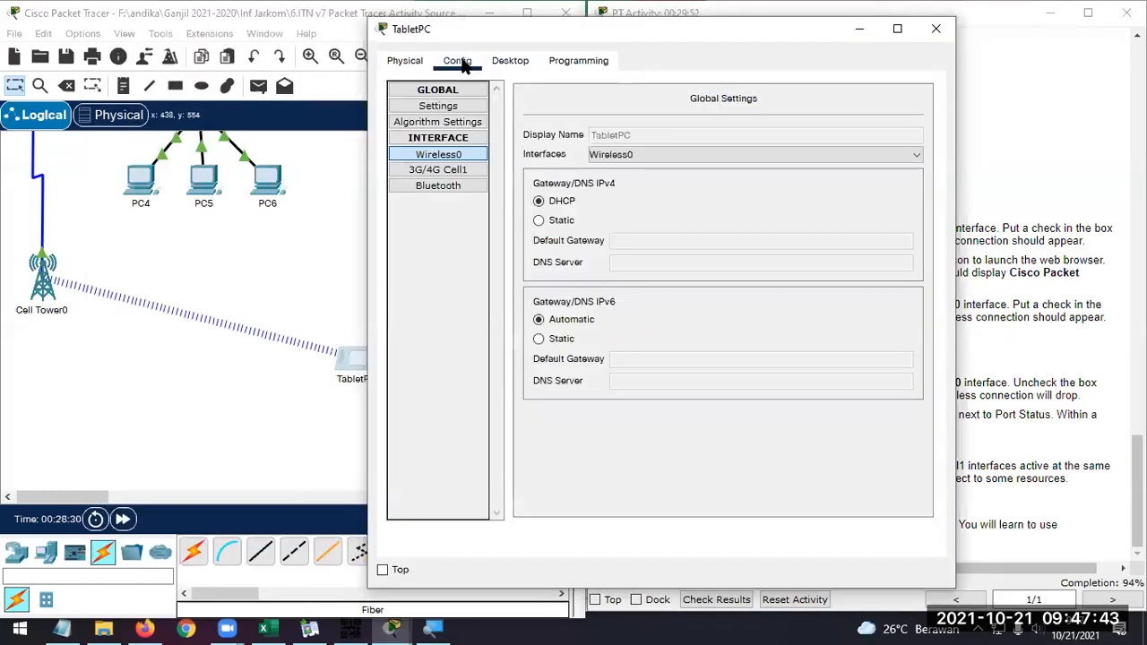
click(451, 174)
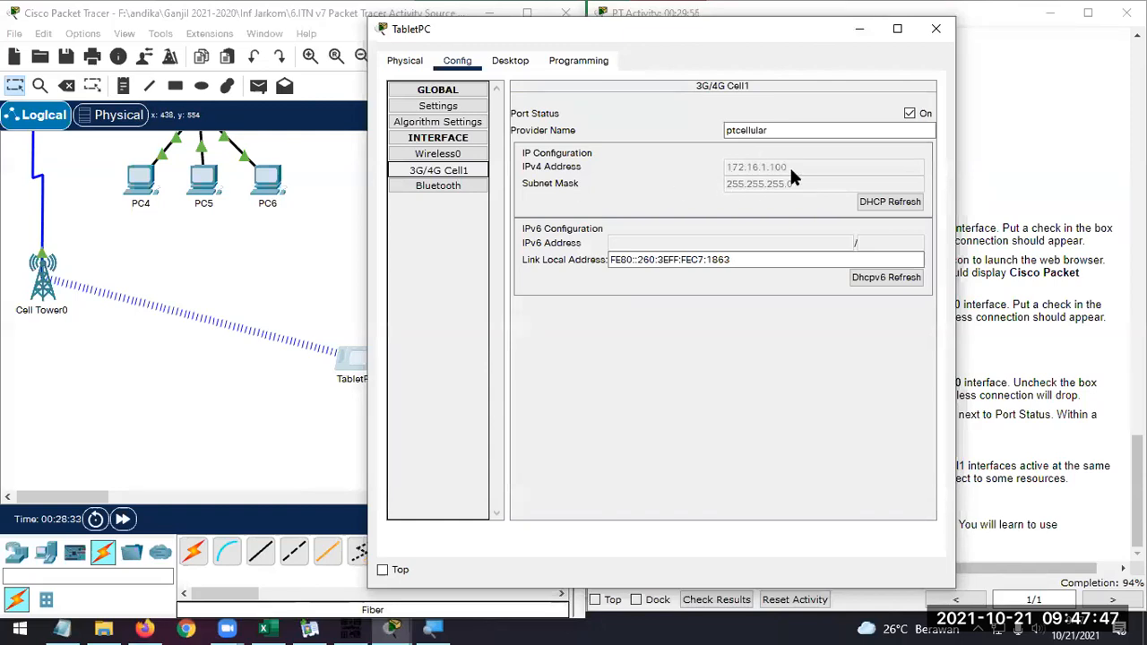
click(512, 63)
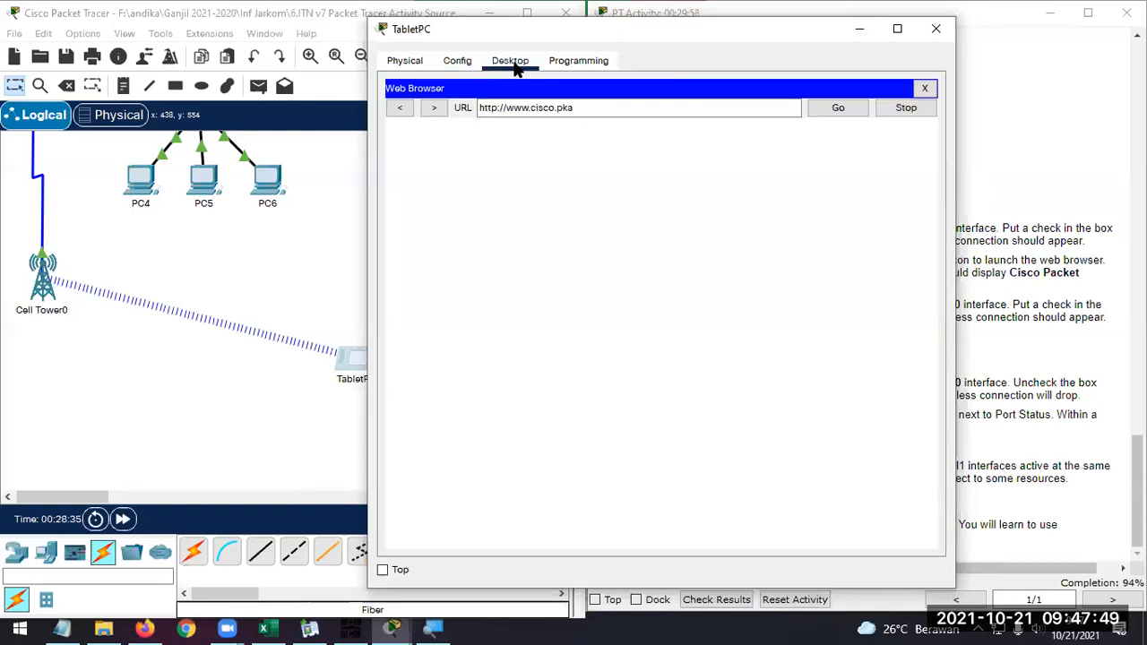
click(818, 106)
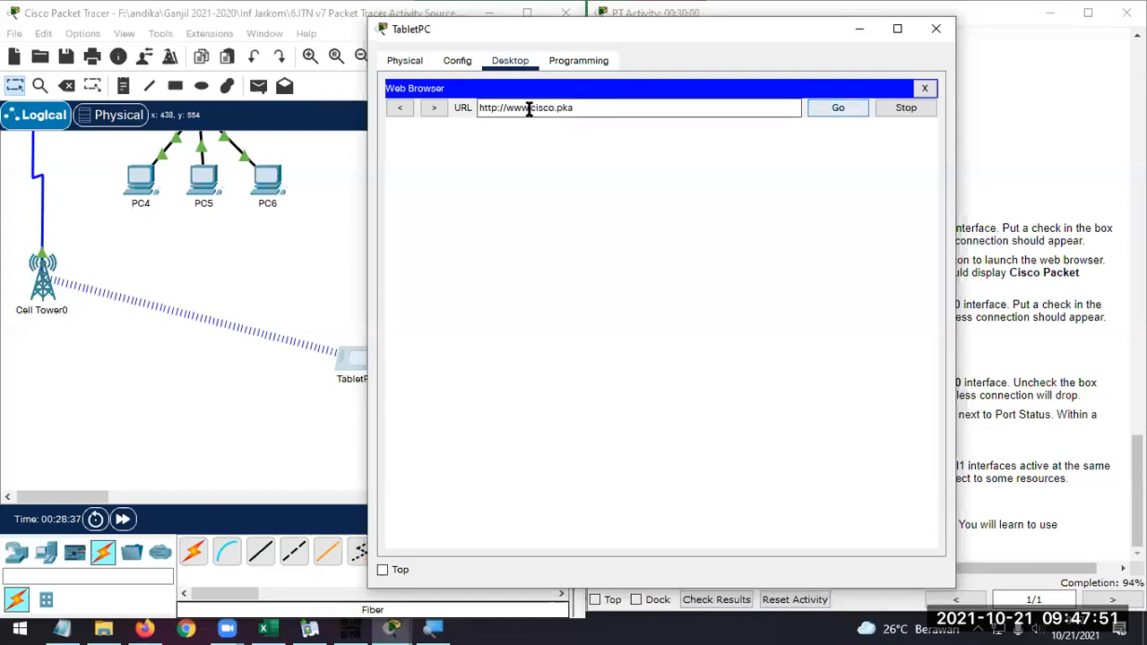
click(460, 65)
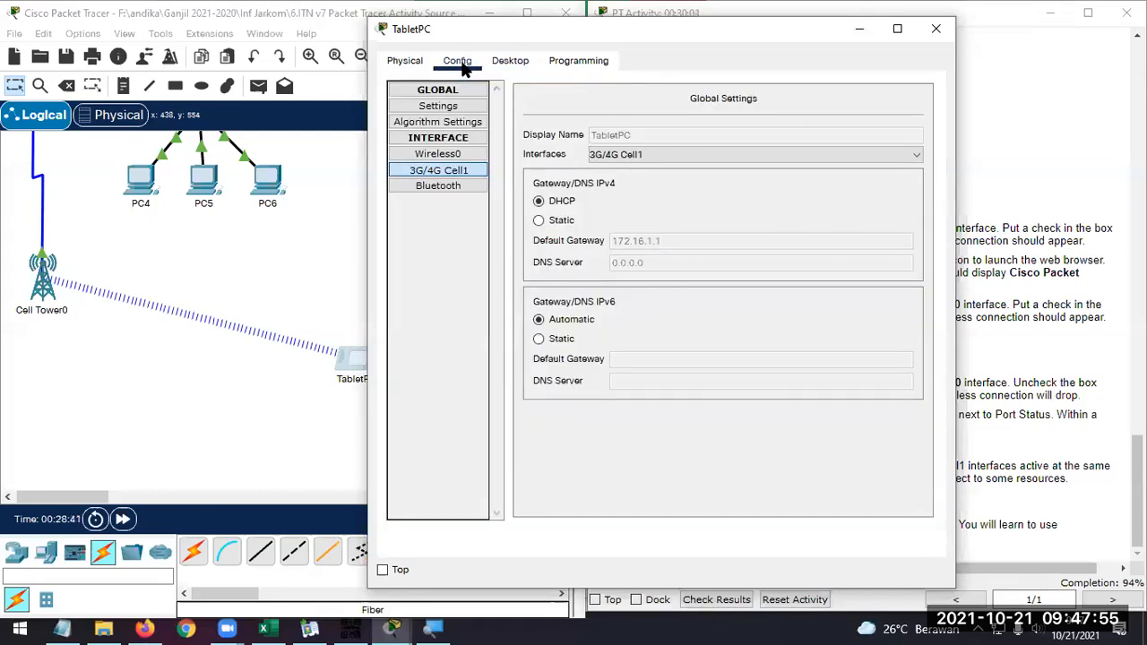
click(509, 61)
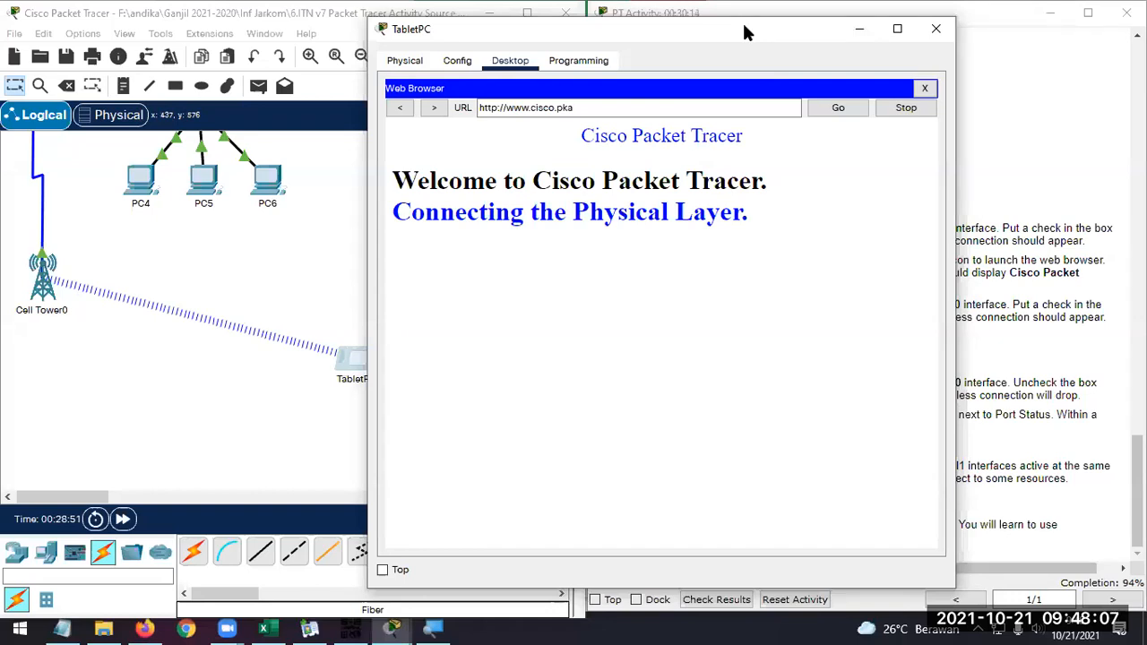
Check the TabletPC's Wireless0 port status against its links in the topology and the Step 3 instructions
drag(743, 32, 614, 39)
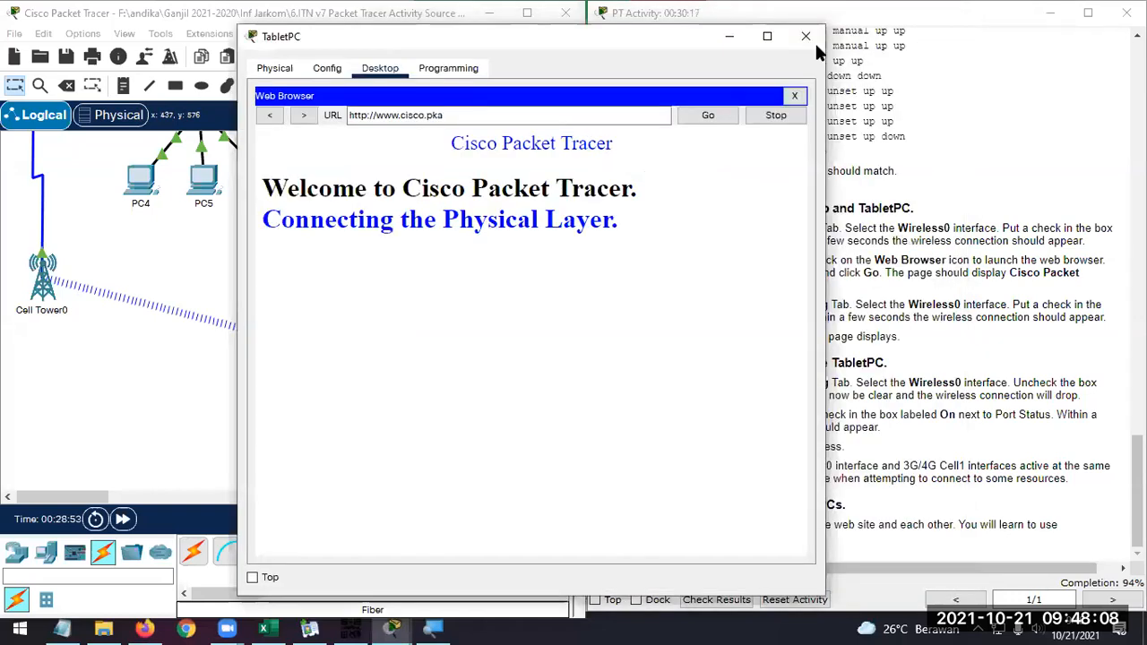
click(328, 70)
click(328, 160)
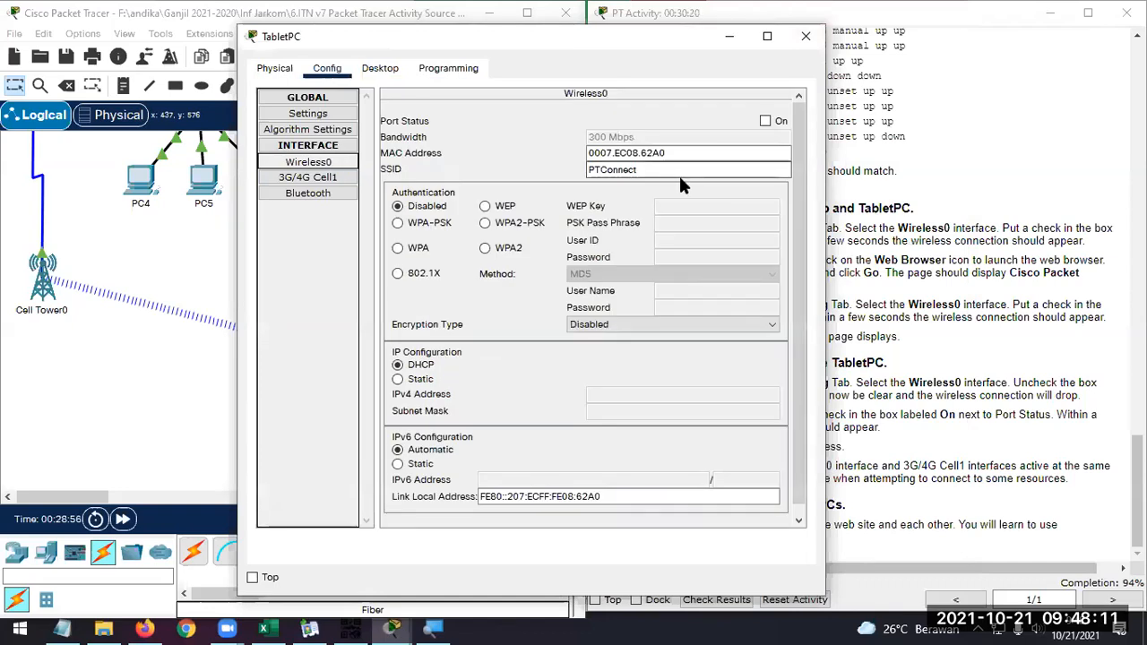
drag(640, 44, 1063, 47)
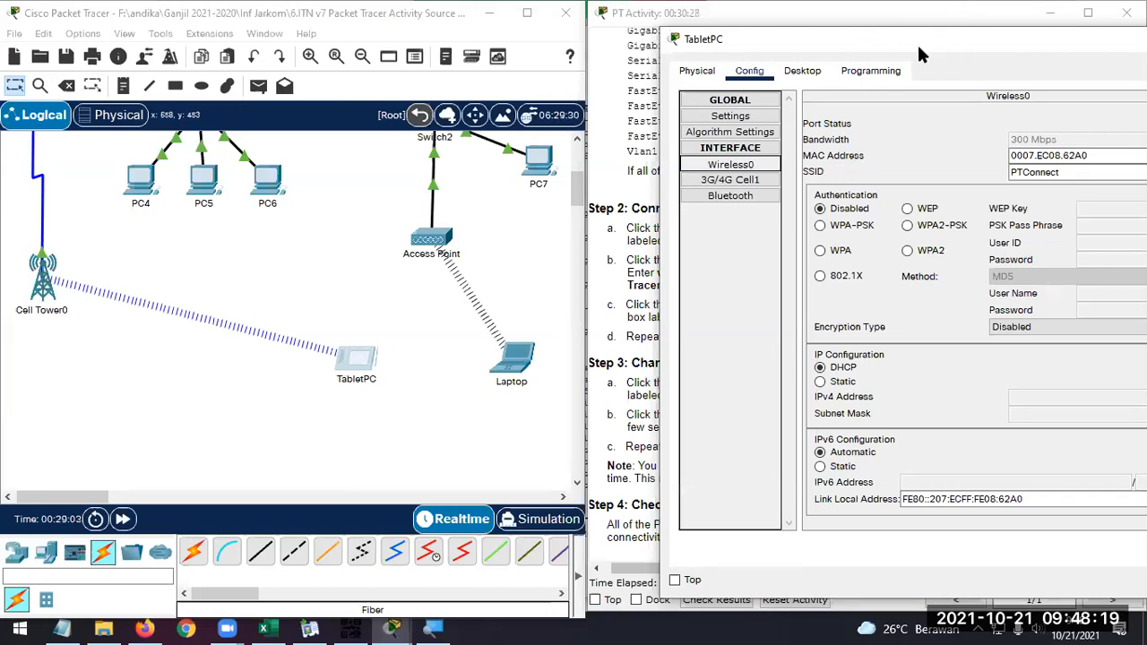
drag(919, 49, 350, 54)
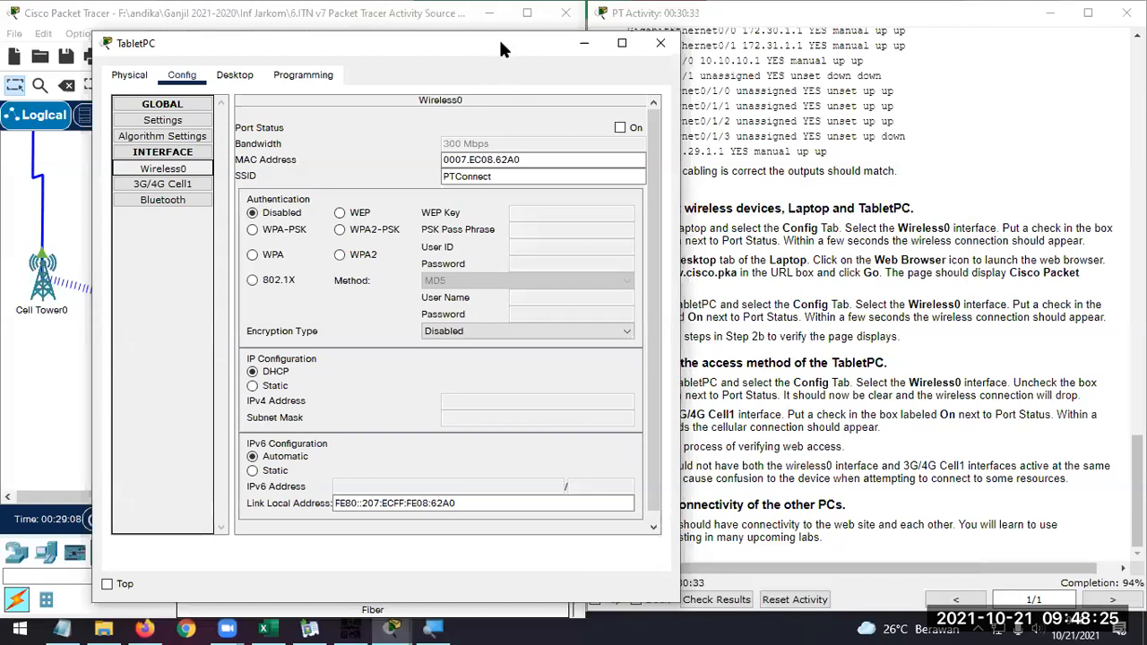
drag(500, 41, 424, 29)
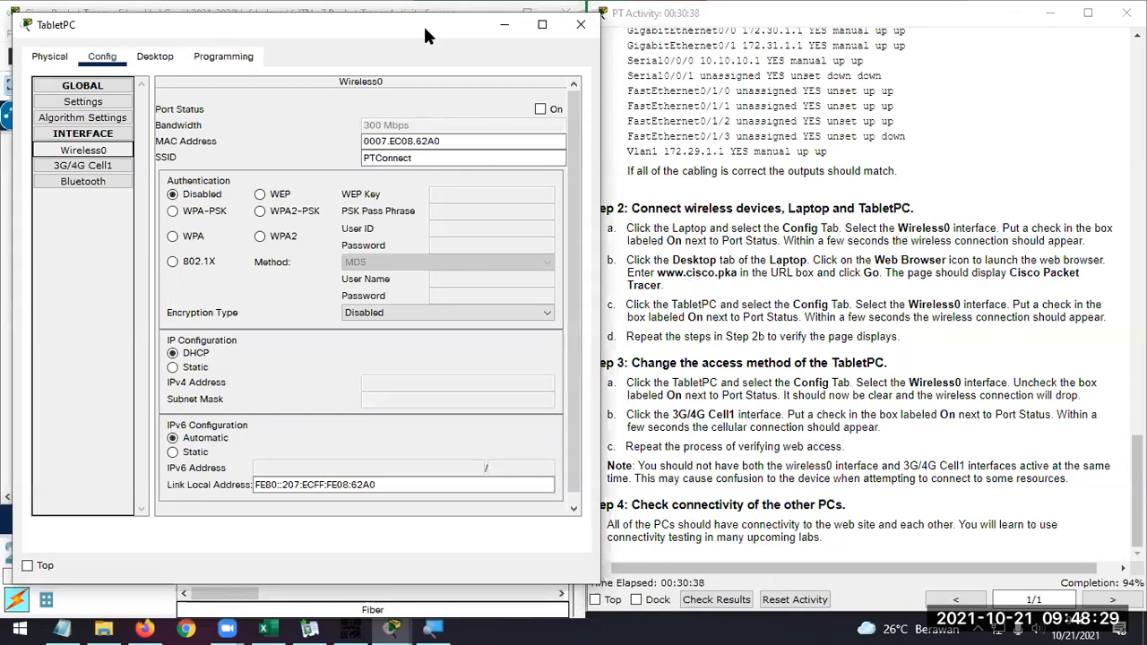
Compare the TabletPC's 3G/4G Cell1 and Wireless0 interface settings with its link to Cell Tower0
click(108, 166)
drag(357, 34, 661, 47)
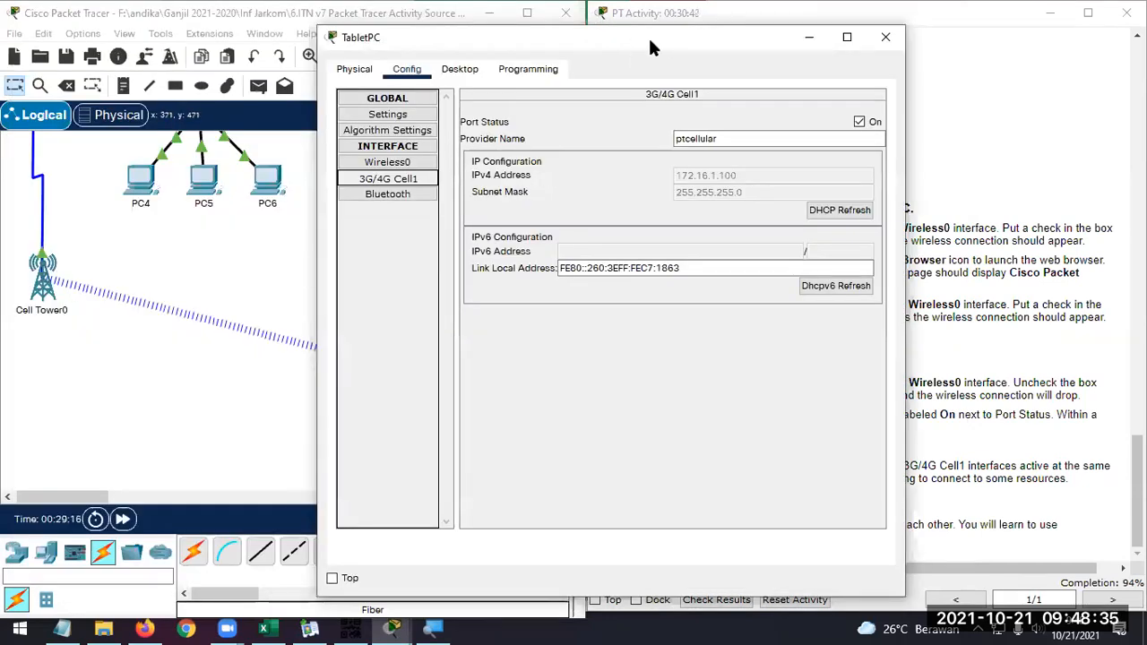
drag(653, 41, 850, 37)
click(594, 161)
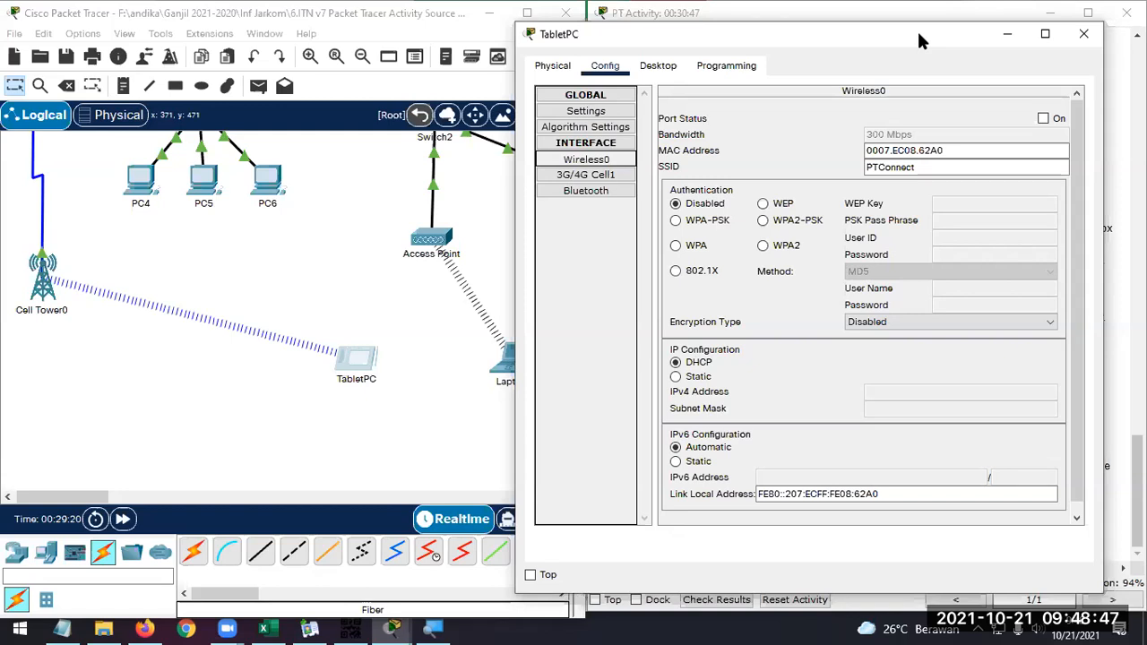
drag(918, 37, 882, 31)
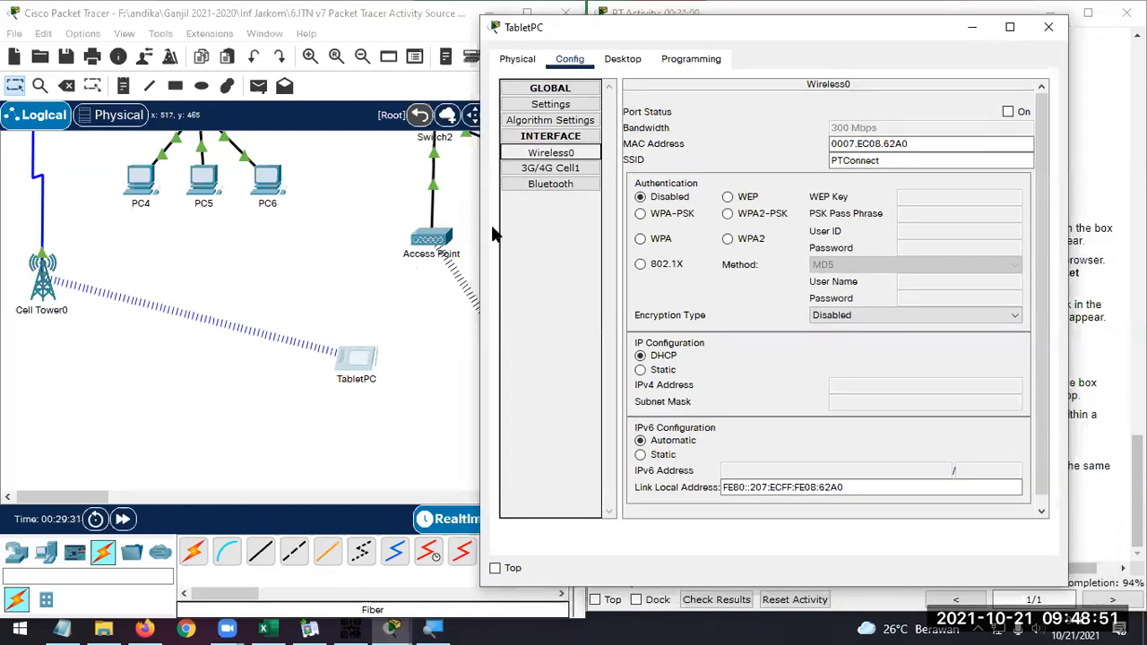
click(562, 173)
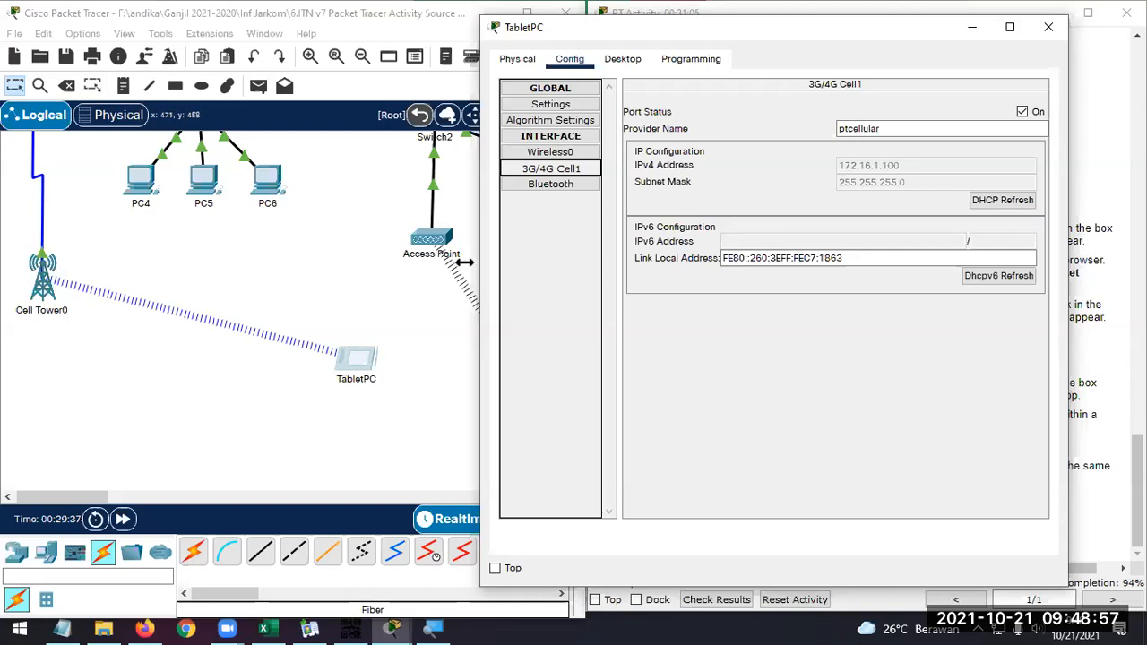
Switch the TabletPC back to Wi-Fi by turning off its 3G/4G Cell1 port and turning on Wireless0
click(396, 428)
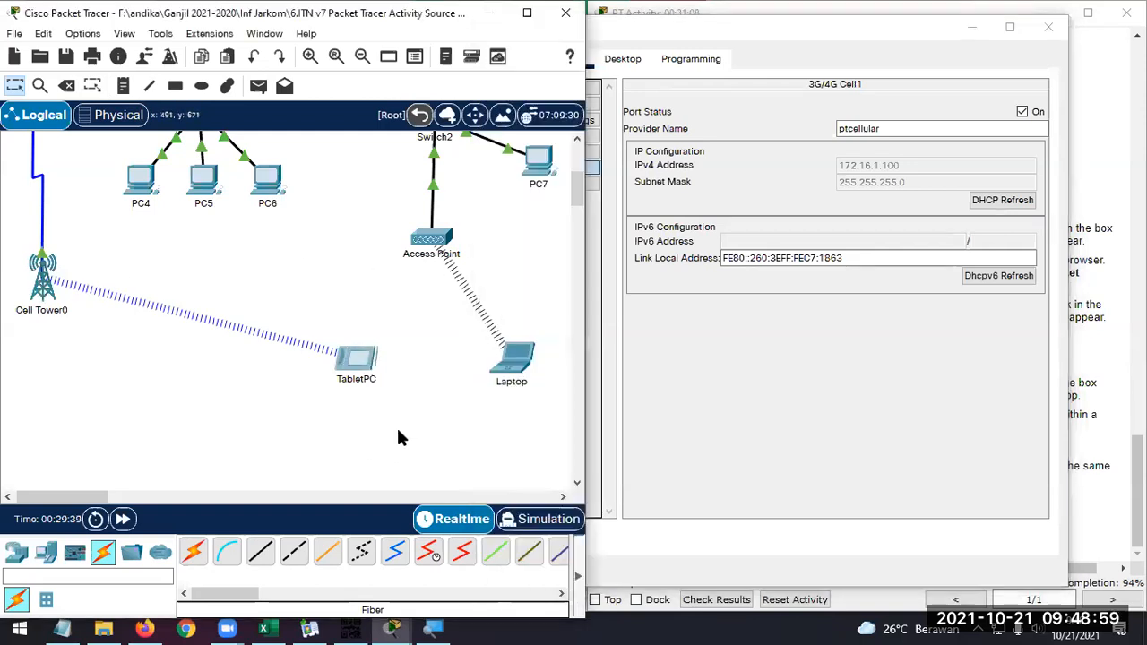
scroll(573, 211, up, 3)
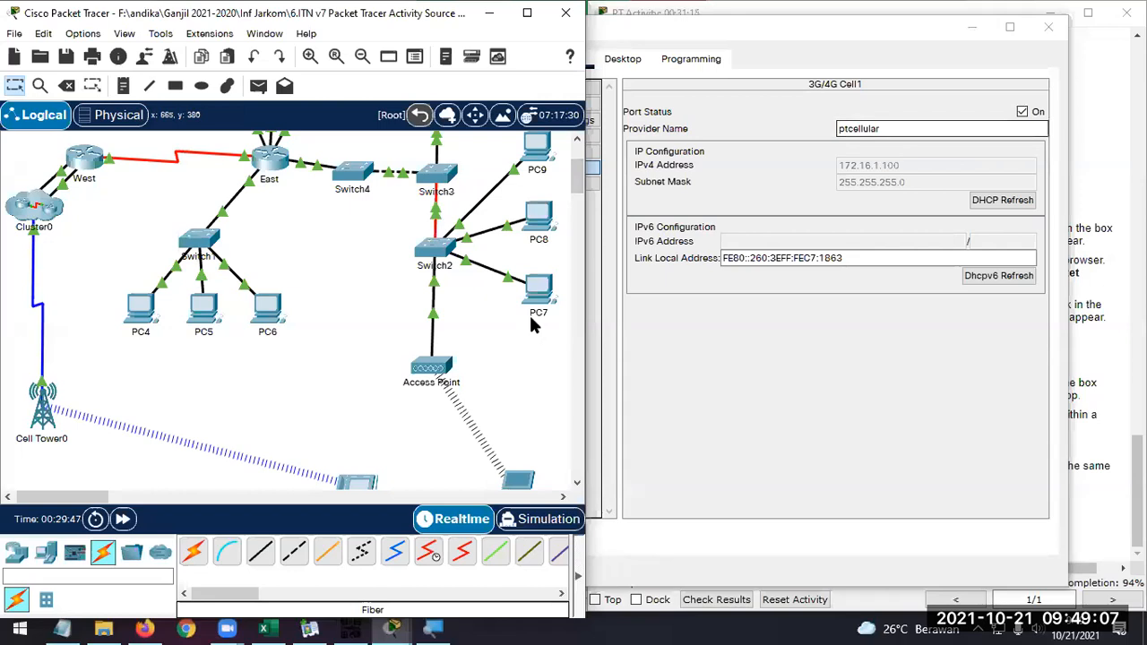
click(768, 22)
click(1021, 111)
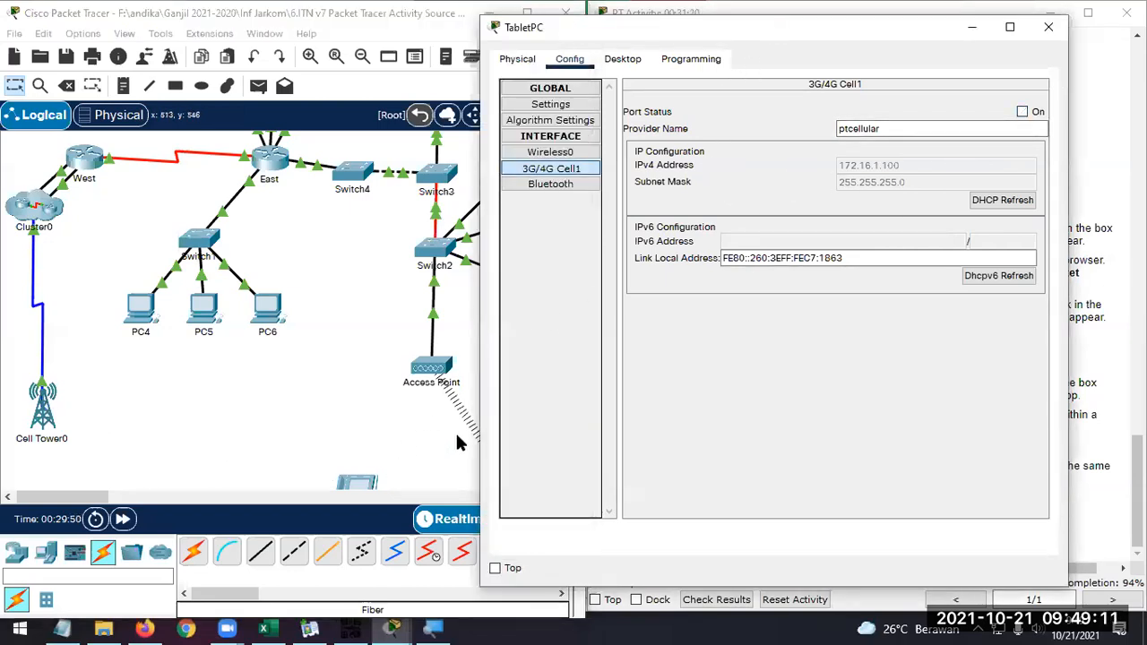
click(574, 154)
click(1008, 111)
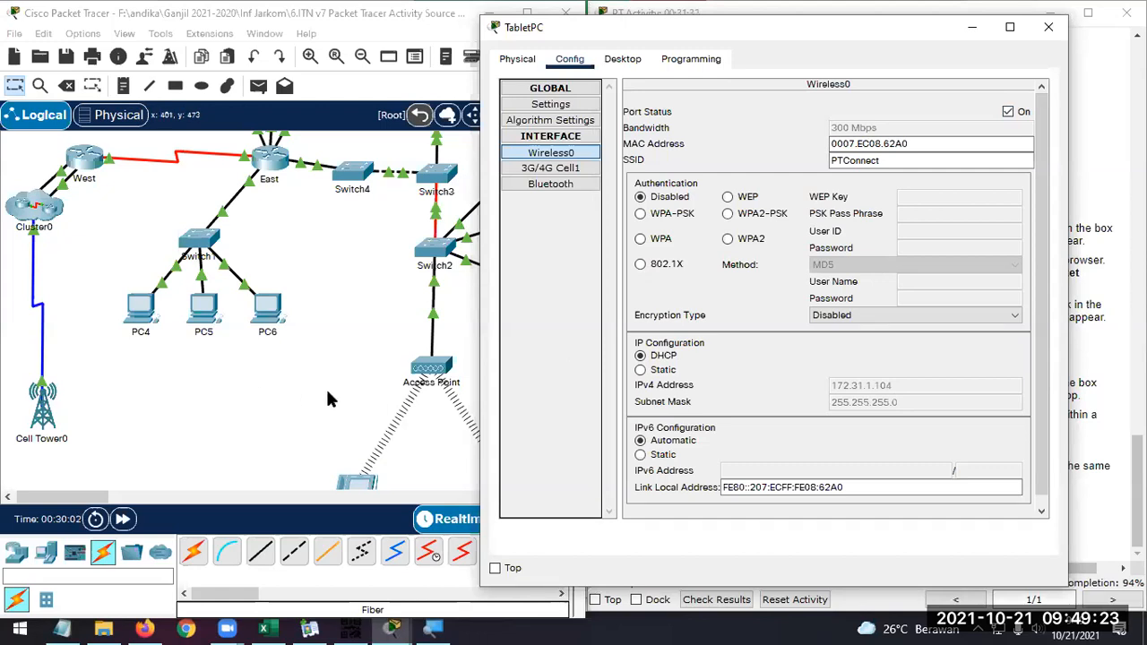
scroll(325, 386, down, 2)
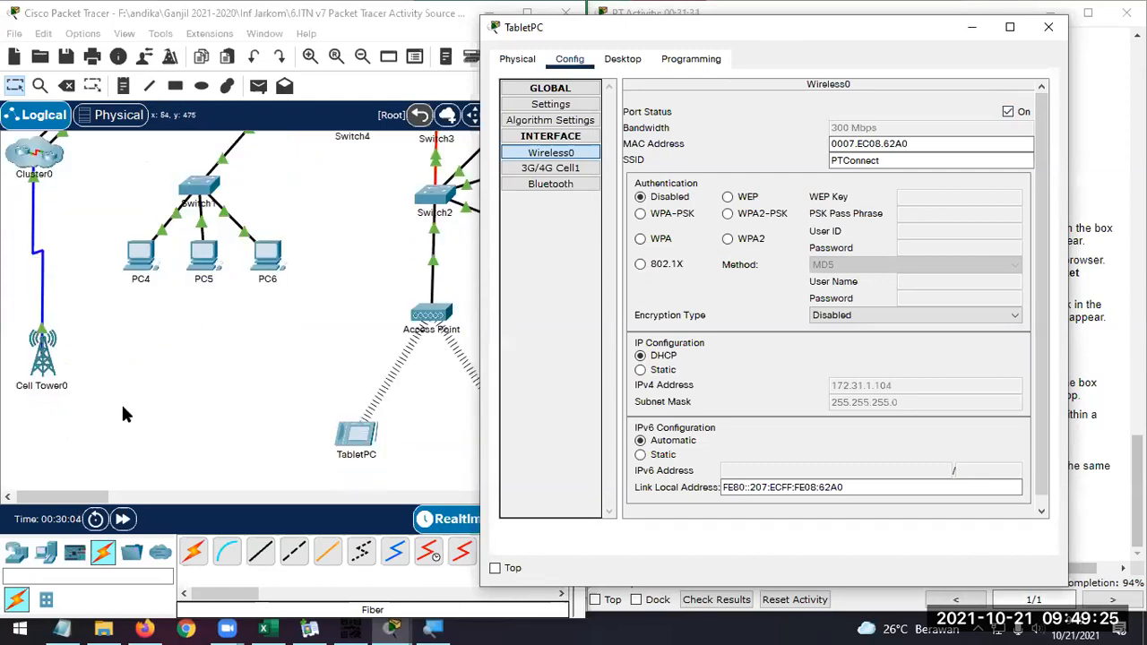
click(1051, 30)
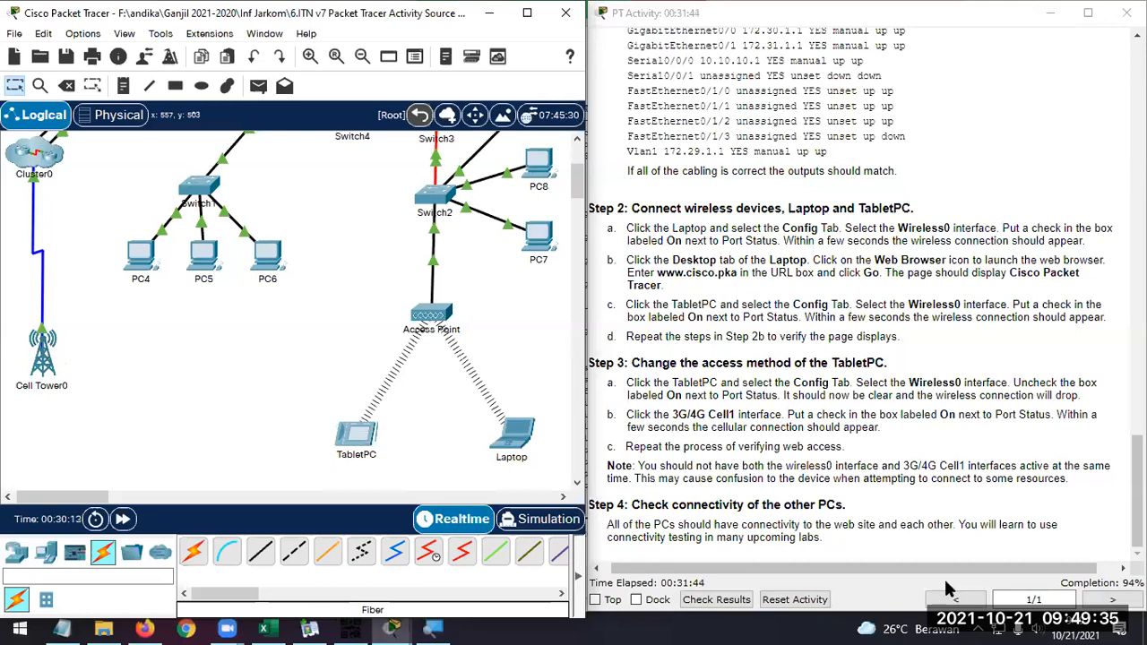
Check the activity results and look through the assessment items for incorrect ones, including the Switch2 to Switch3 link
click(742, 606)
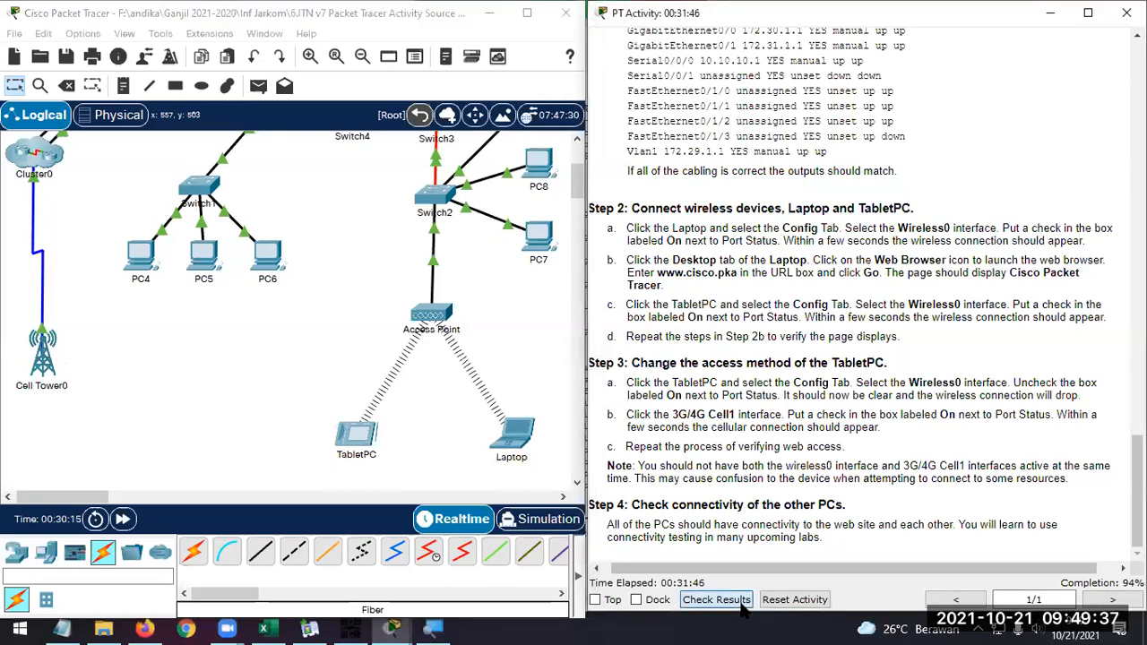
click(154, 123)
scroll(210, 284, down, 3)
scroll(213, 286, down, 15)
scroll(213, 287, down, 8)
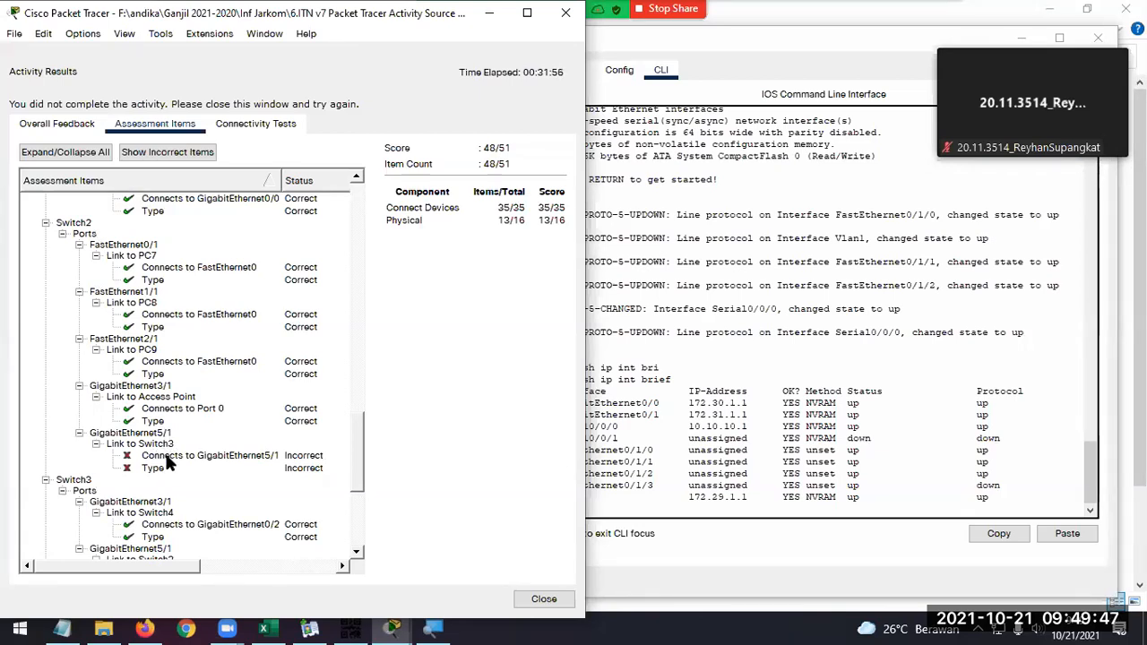
click(564, 23)
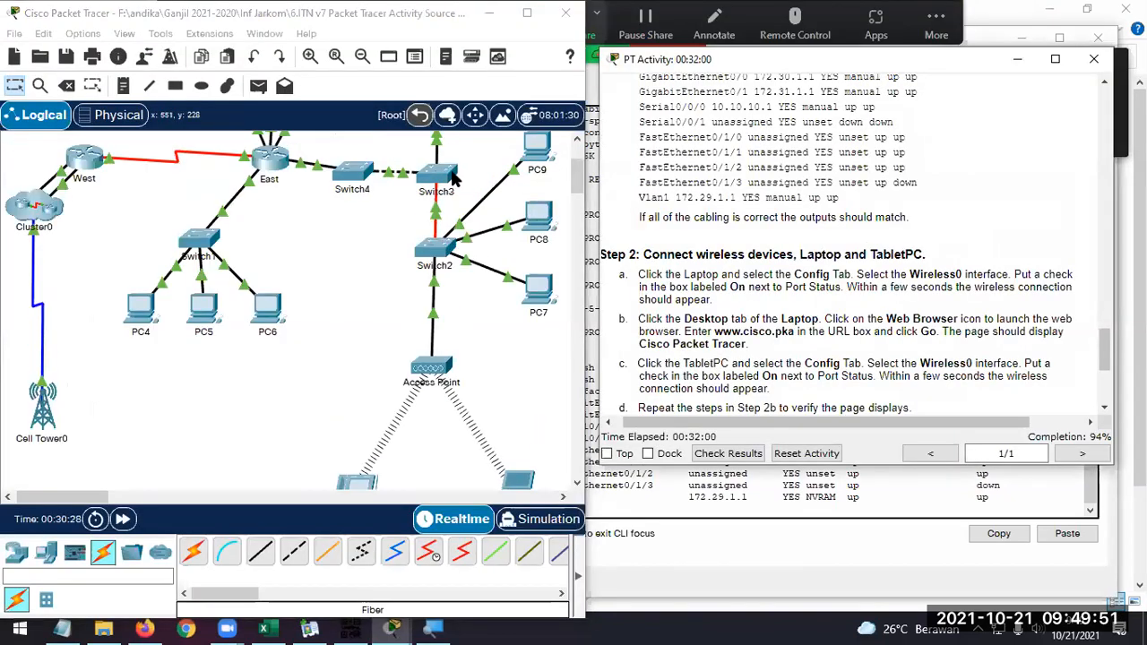
Compare the Switch3 to Switch2 fiber row in the cabling table with the modules installed in both switches
scroll(782, 188, up, 3)
scroll(783, 189, up, 3)
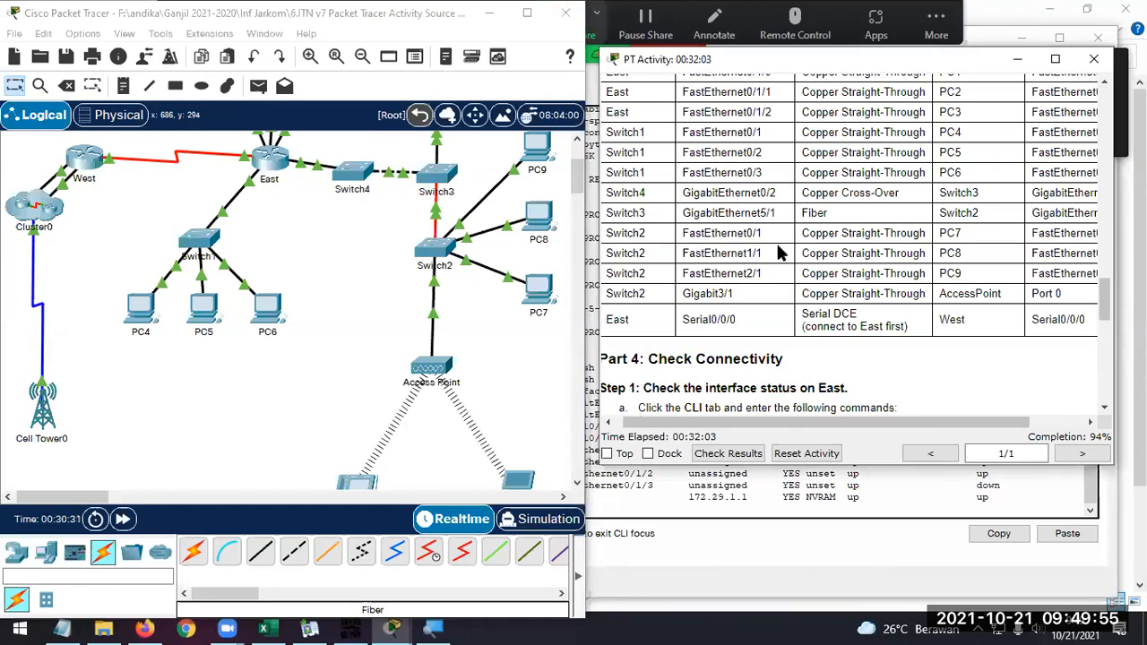
drag(947, 422, 975, 422)
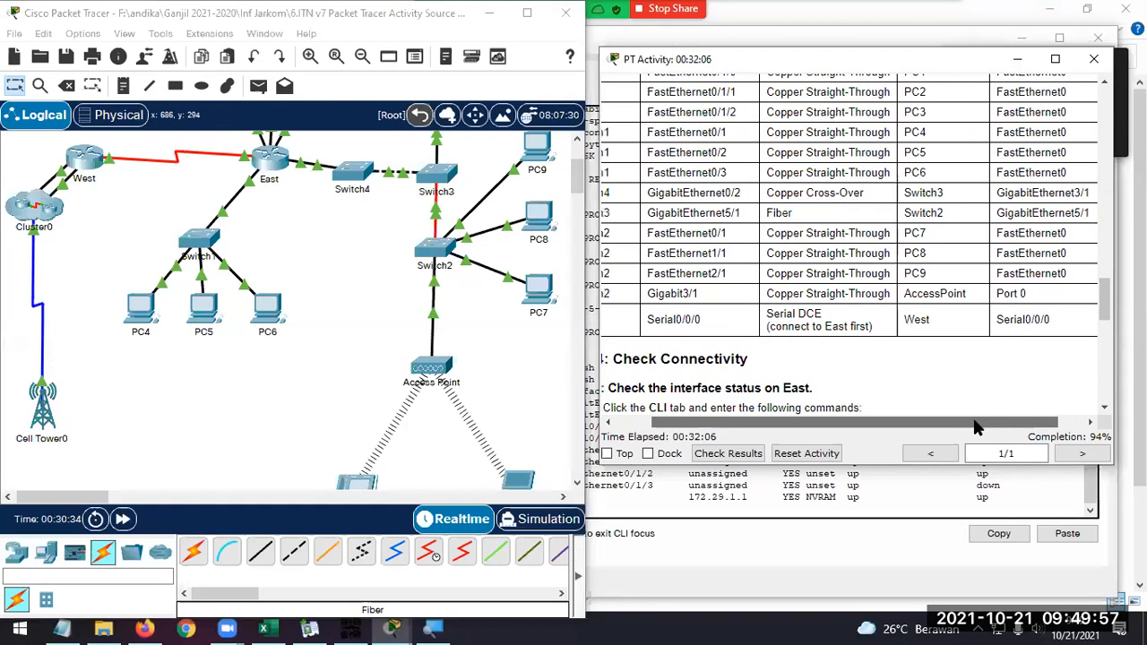
click(442, 249)
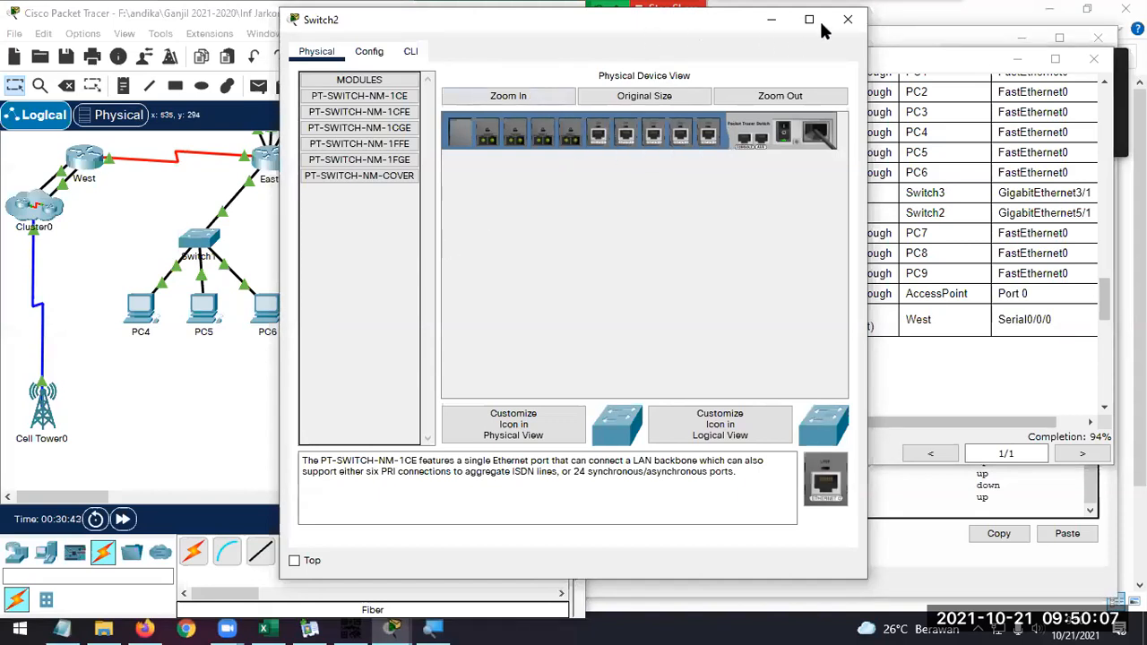
click(853, 23)
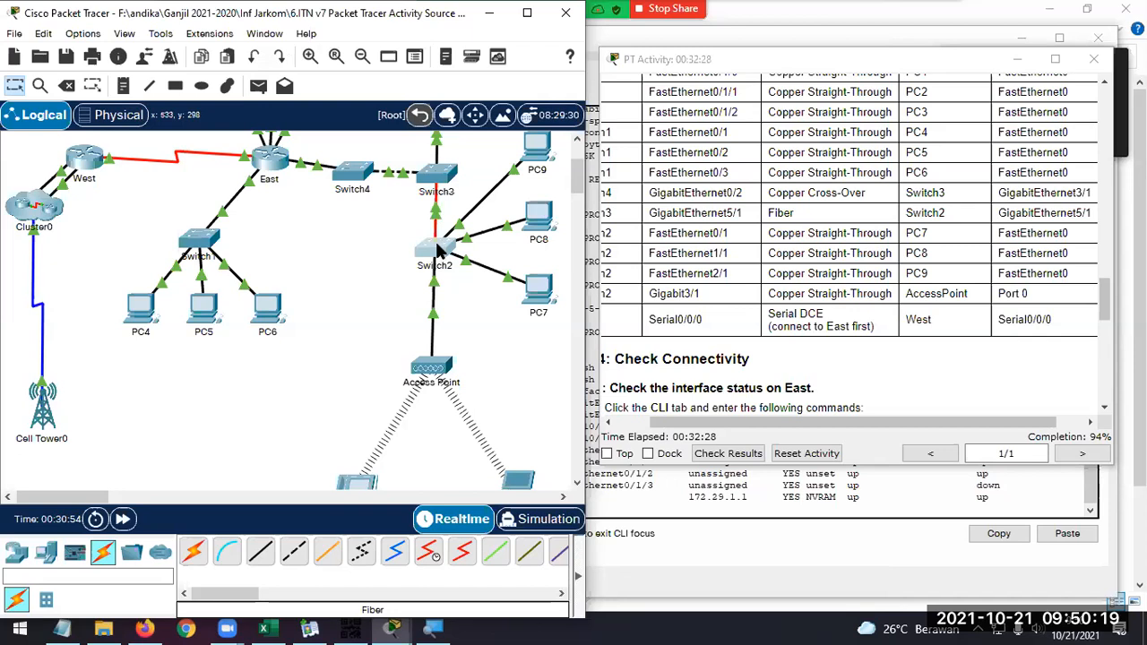
click(437, 174)
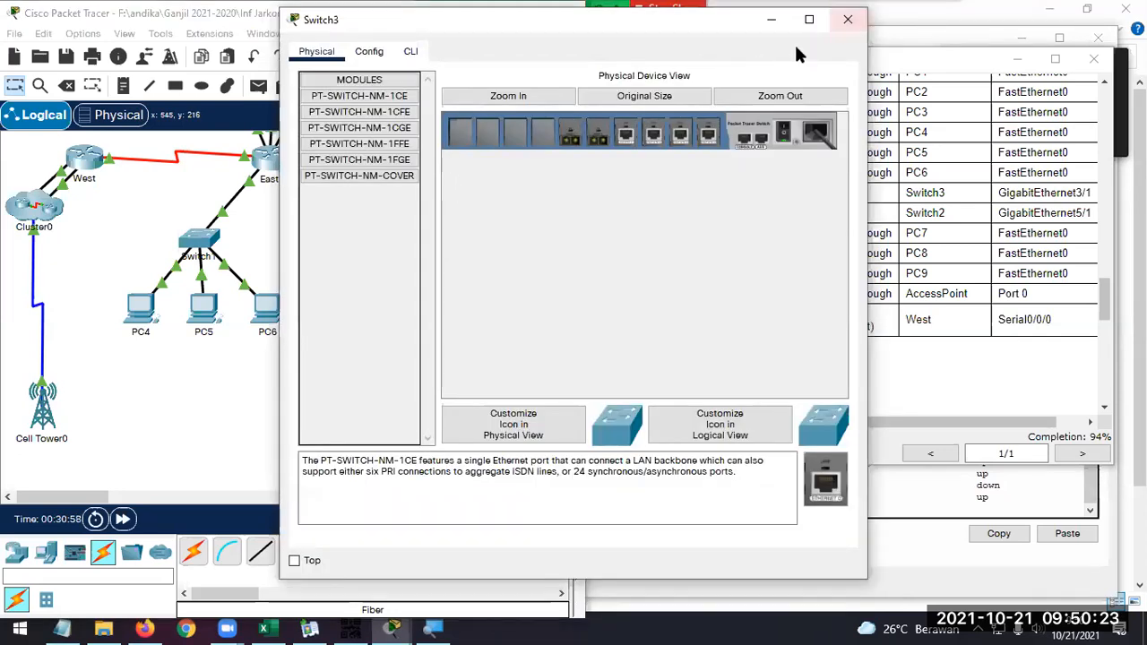
click(850, 20)
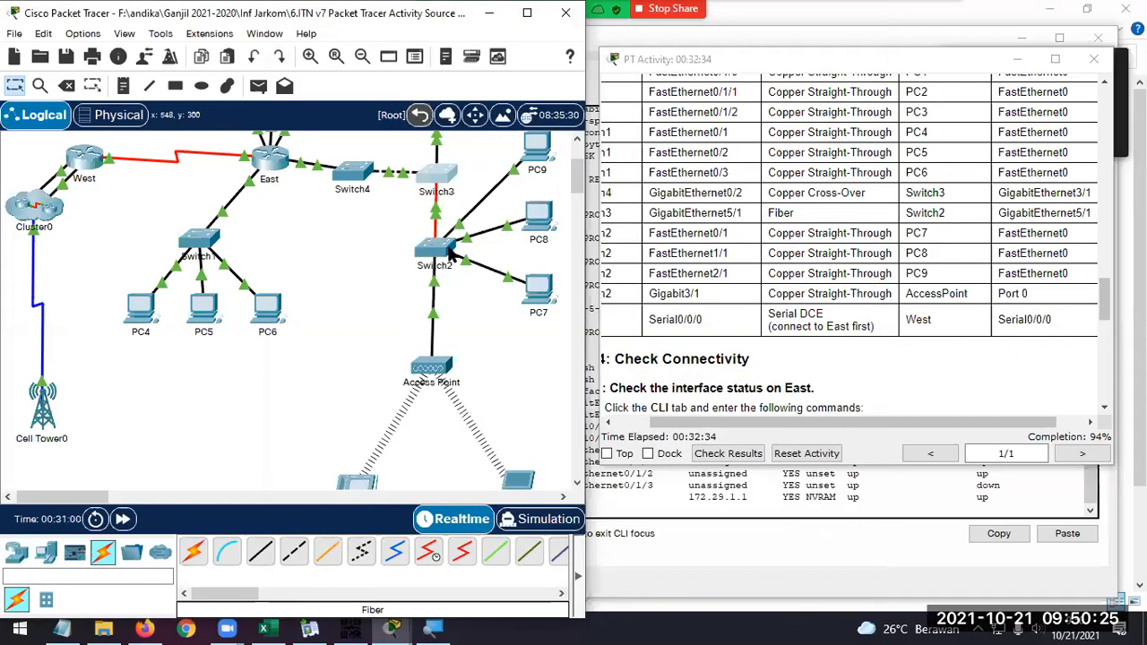
click(437, 248)
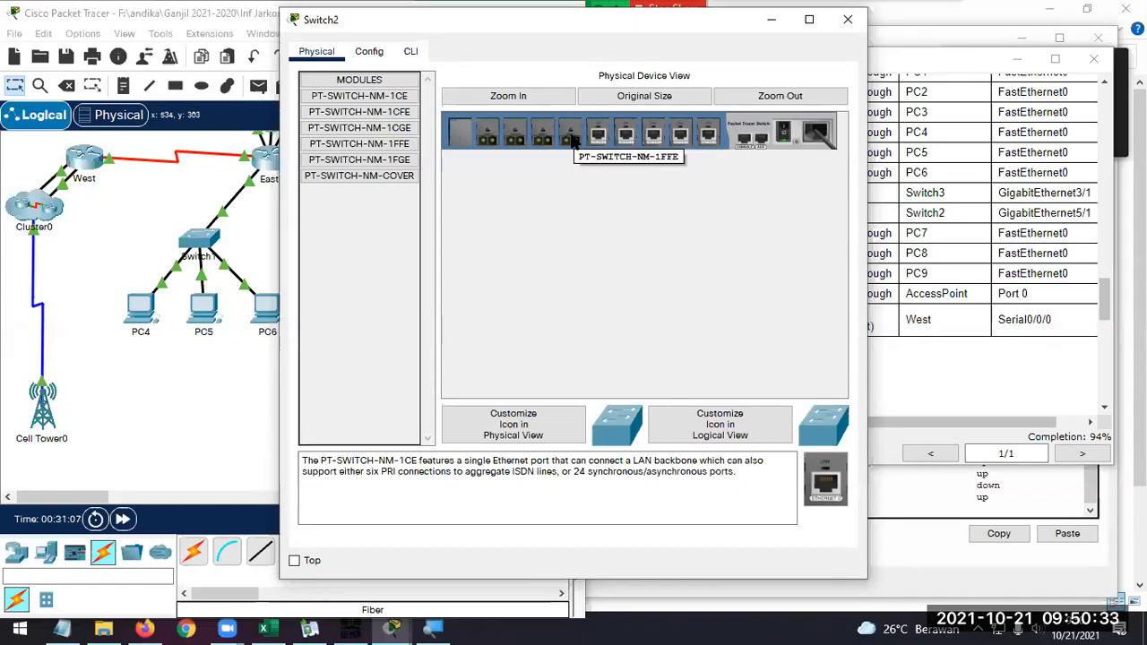
Reread the Part 2 instructions about the module that gives Switch2 a Gigabit optical connection to Switch3
click(948, 363)
scroll(946, 345, down, 10)
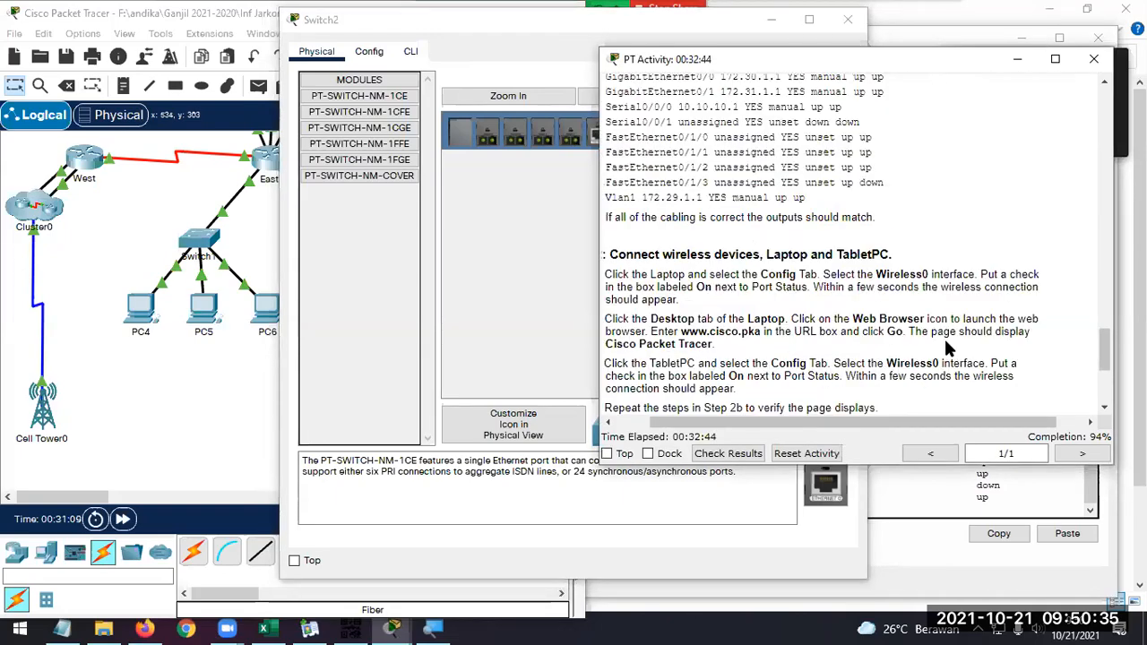
scroll(947, 343, up, 10)
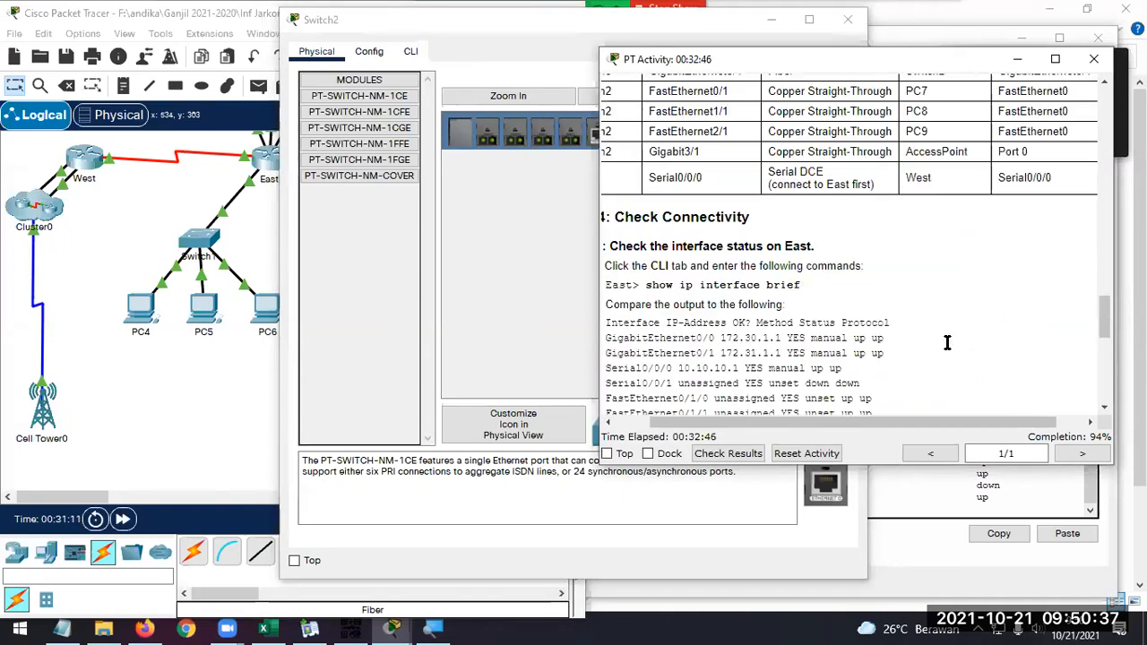
scroll(947, 344, up, 5)
scroll(947, 343, up, 2)
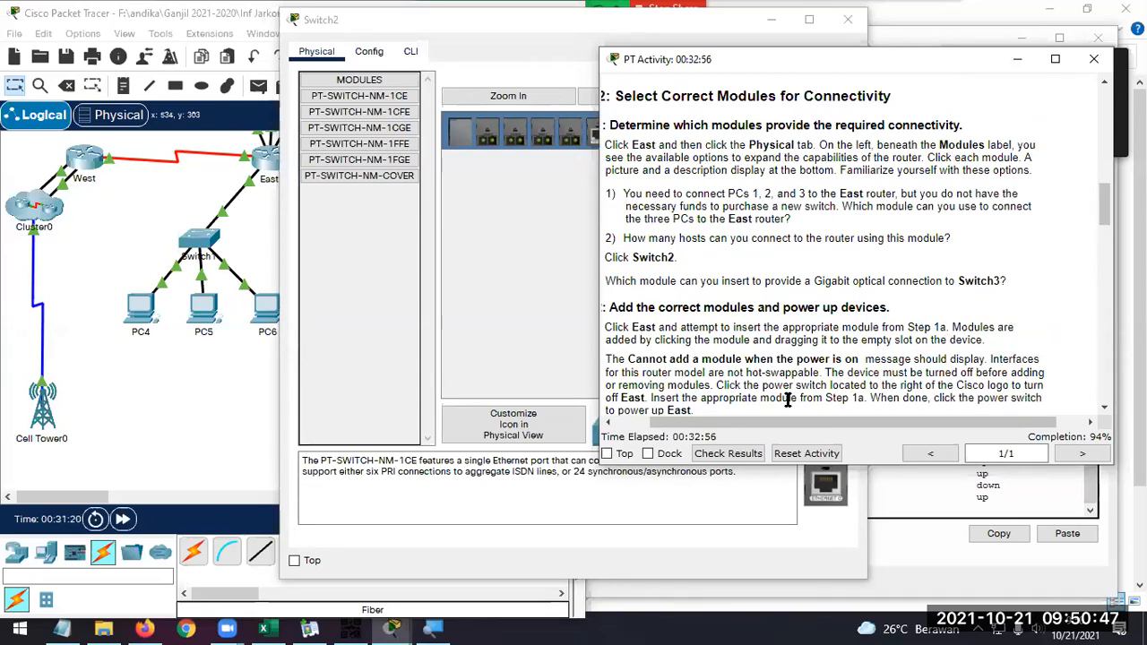
drag(771, 418, 736, 430)
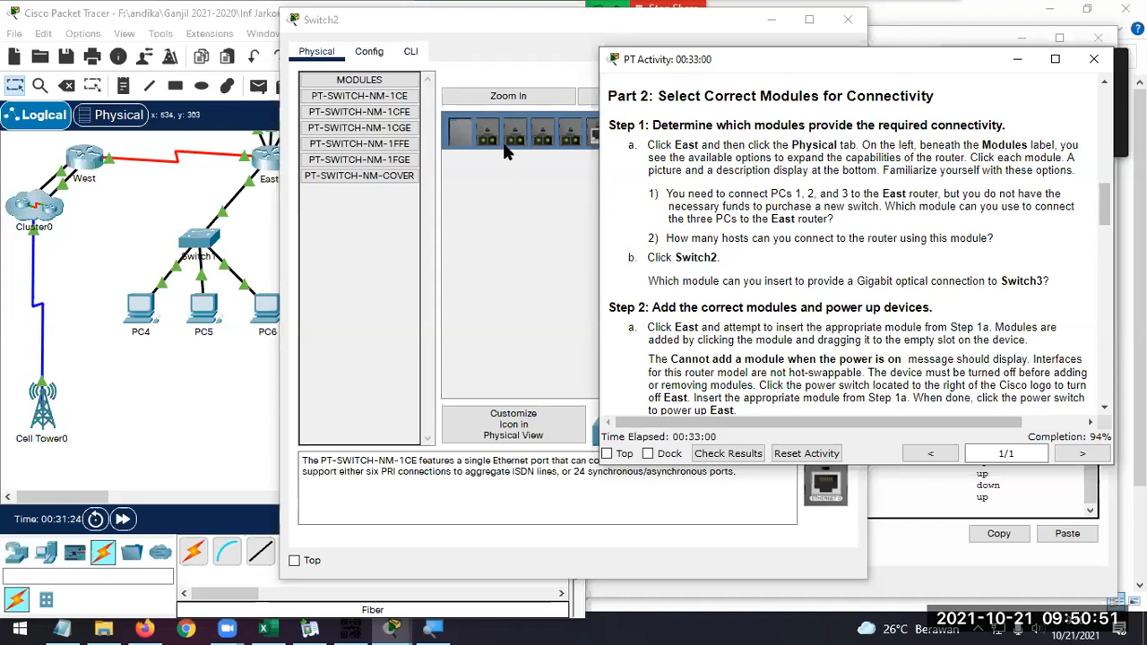
Place the Switch2 device window beside the topology and compare its installed modules with those of Switch3
click(522, 30)
drag(522, 30, 731, 50)
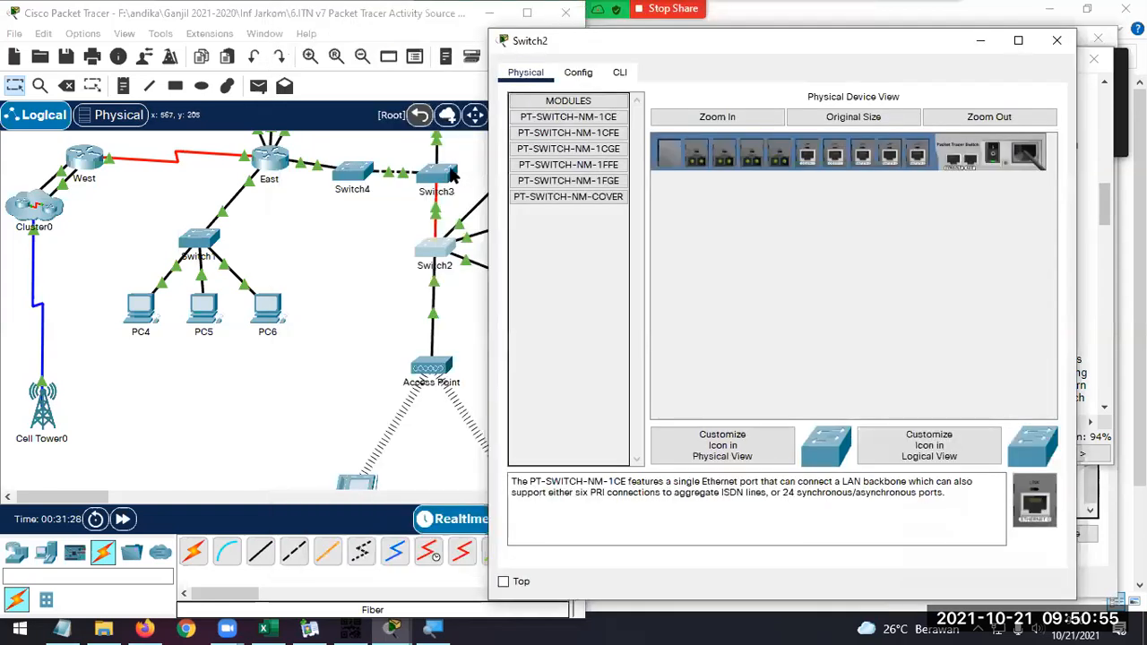
click(452, 177)
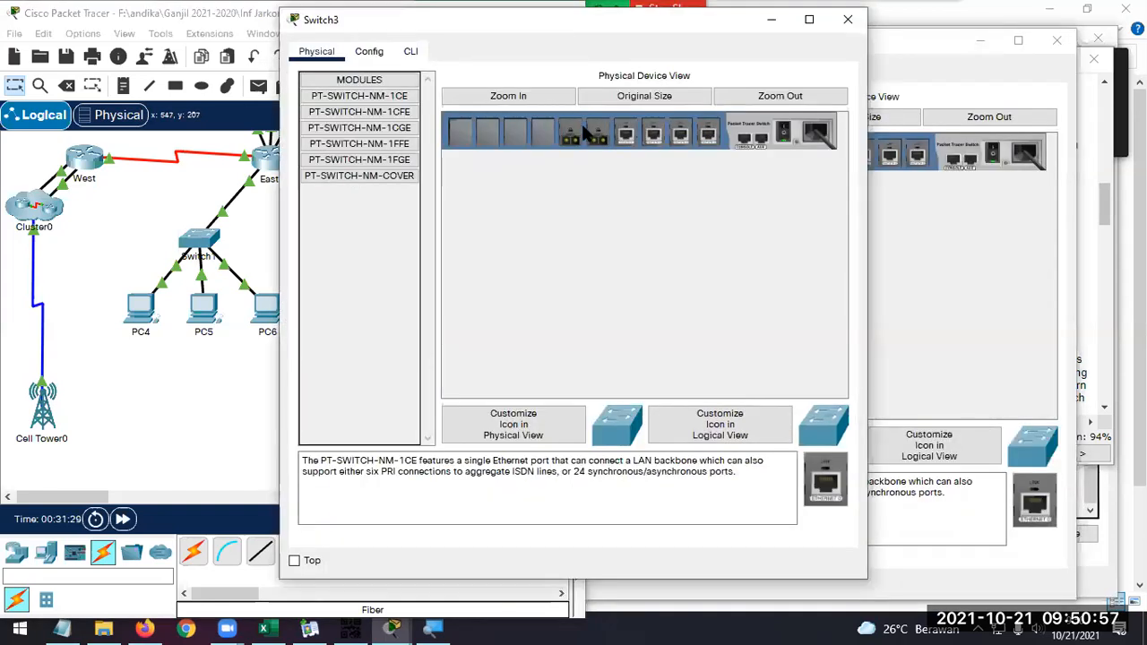
click(773, 21)
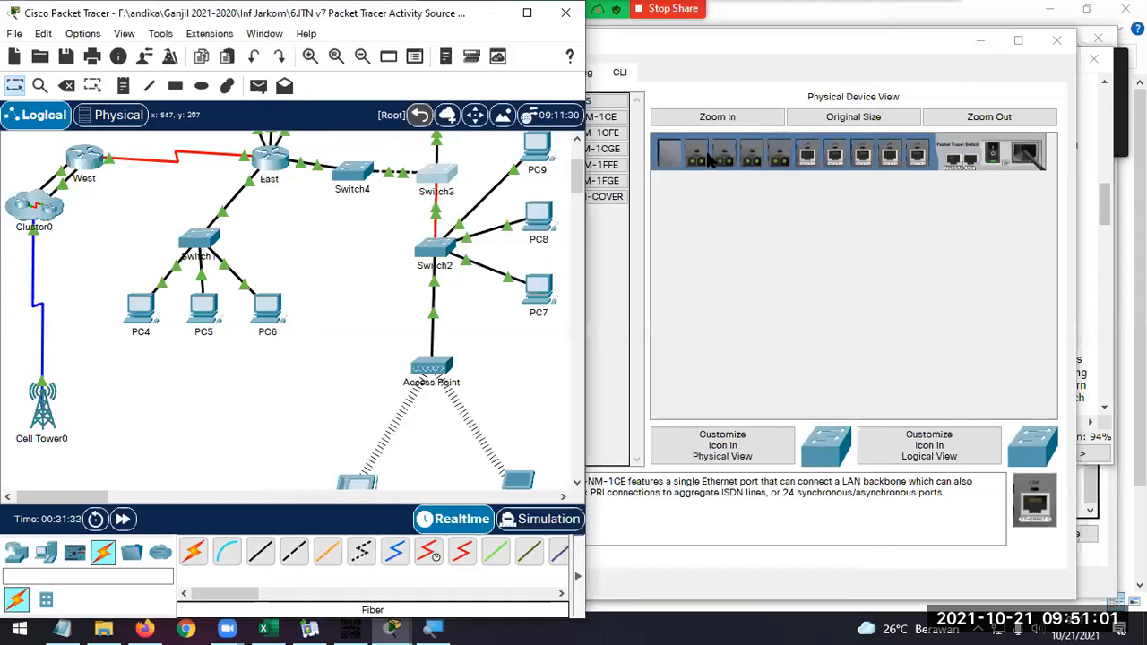
click(1057, 41)
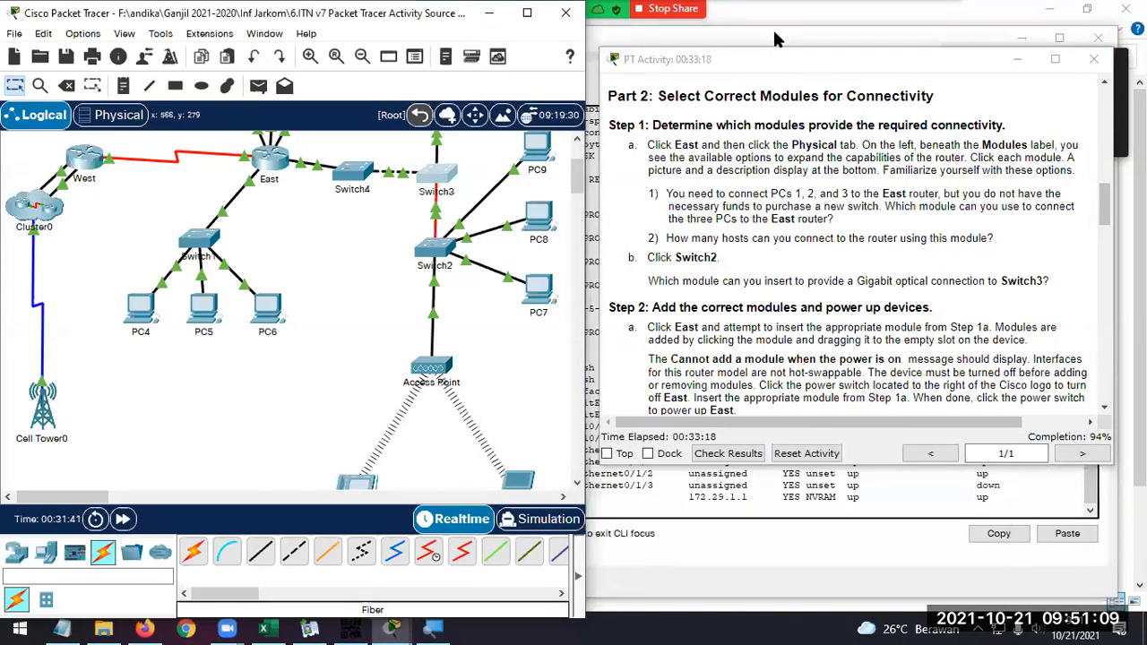
Return to the main Packet Tracer window and maximize it
key(alt+Tab)
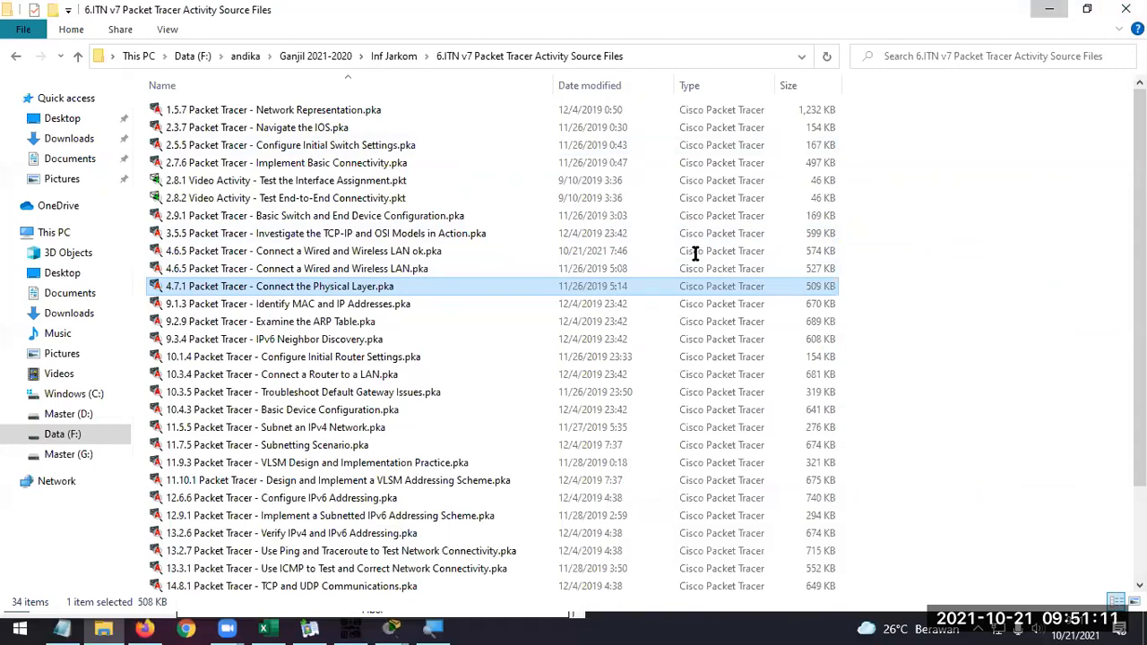
key(alt+Tab)
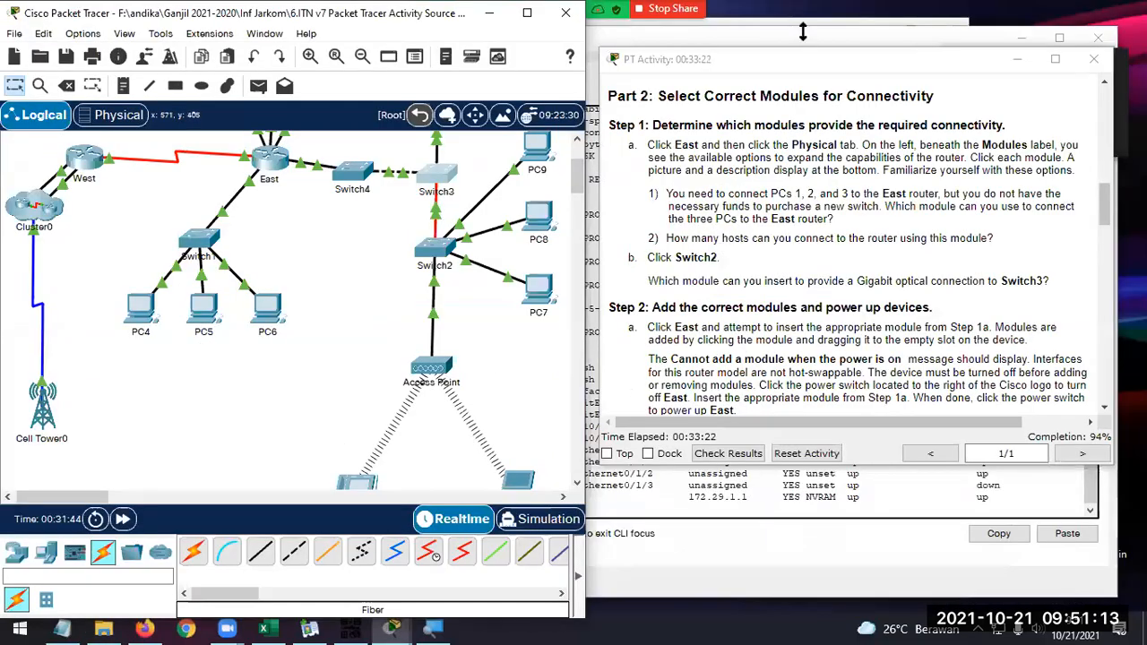
drag(467, 16, 775, 0)
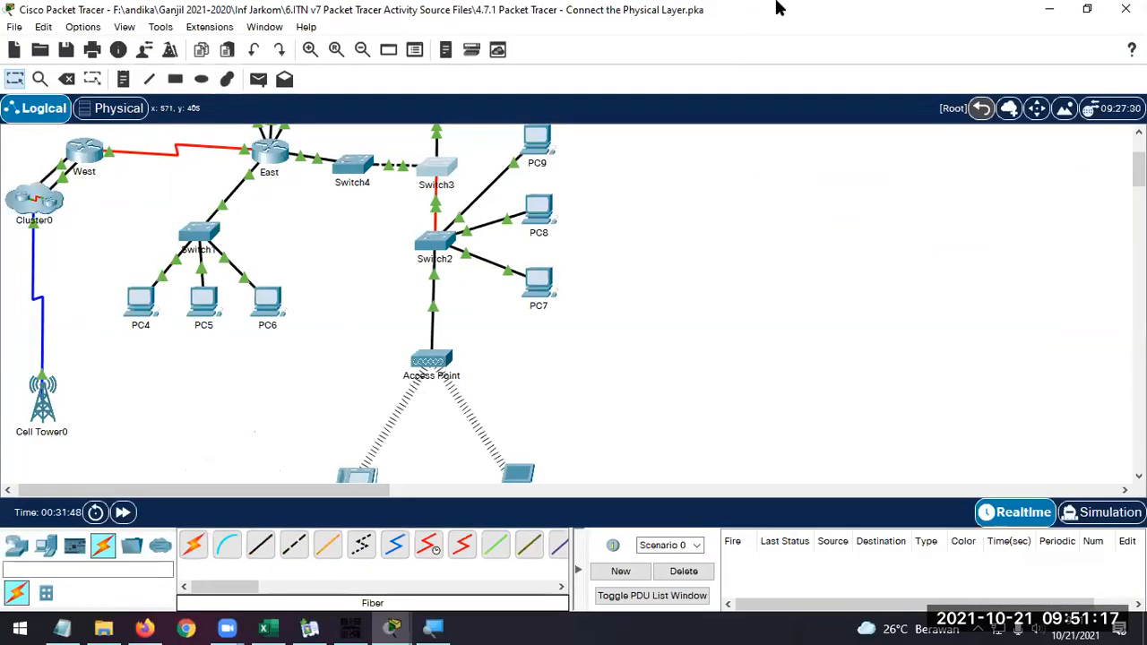
Bring the activity instructions in front of the topology and open the Zoom meeting's additional options
click(226, 627)
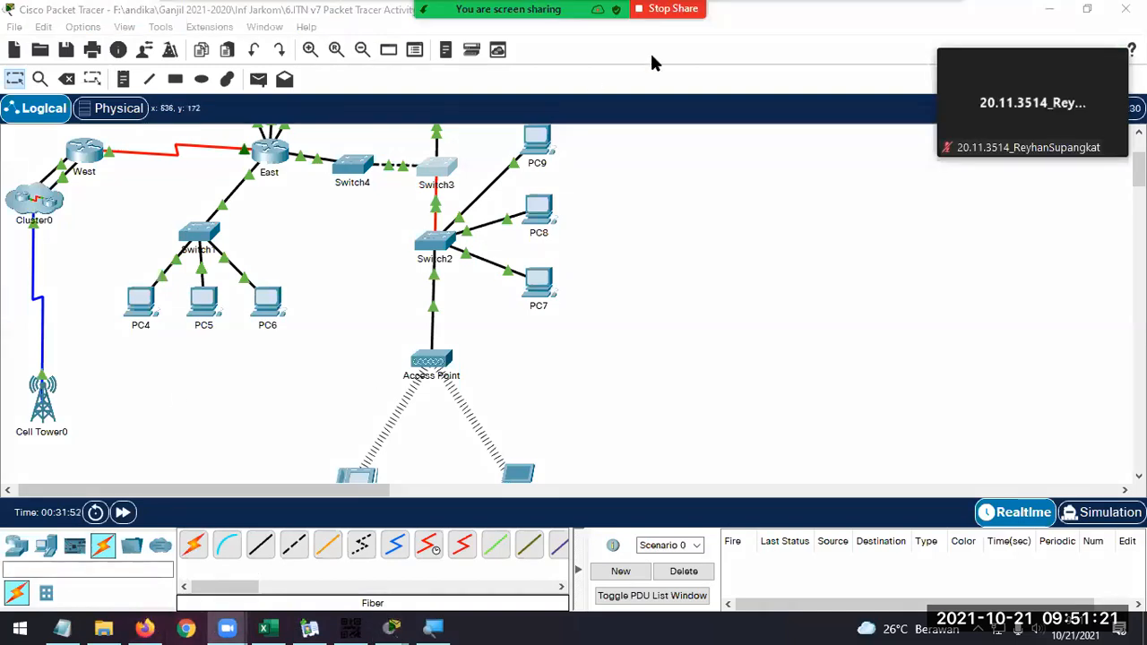
mouse_move(916, 61)
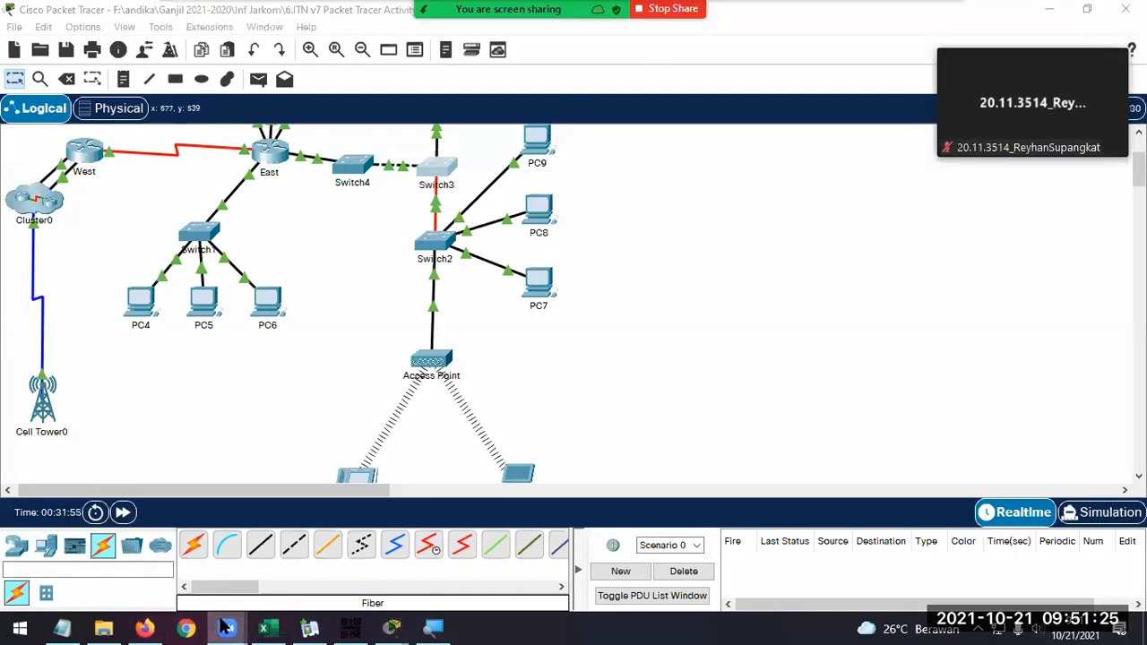
mouse_move(226, 628)
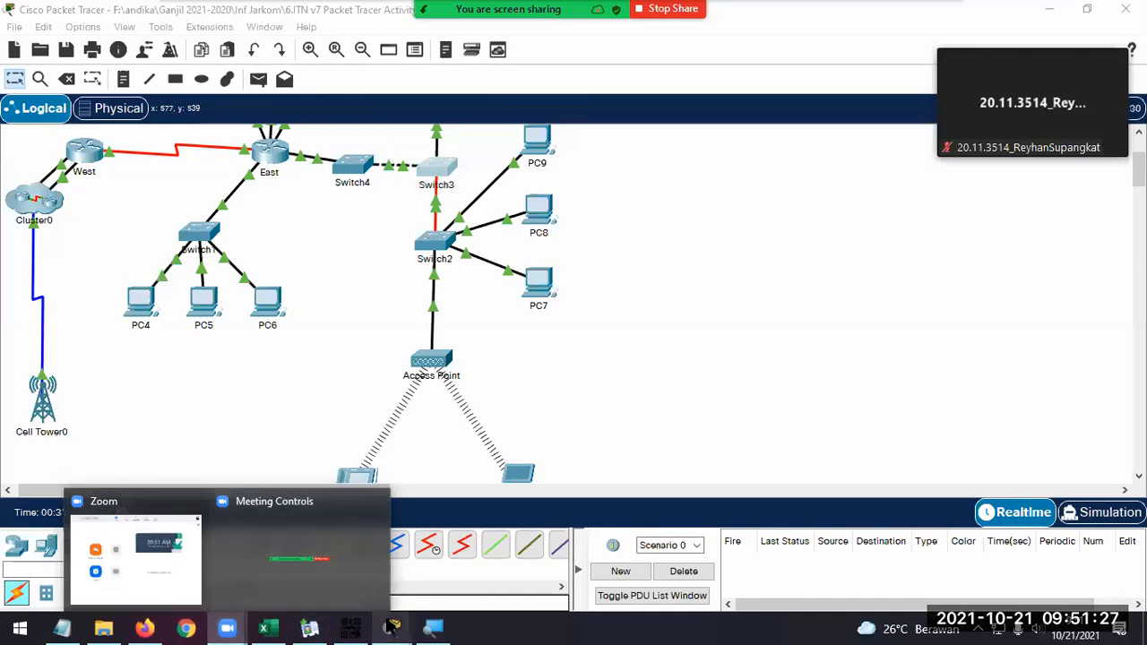
mouse_move(391, 627)
click(481, 569)
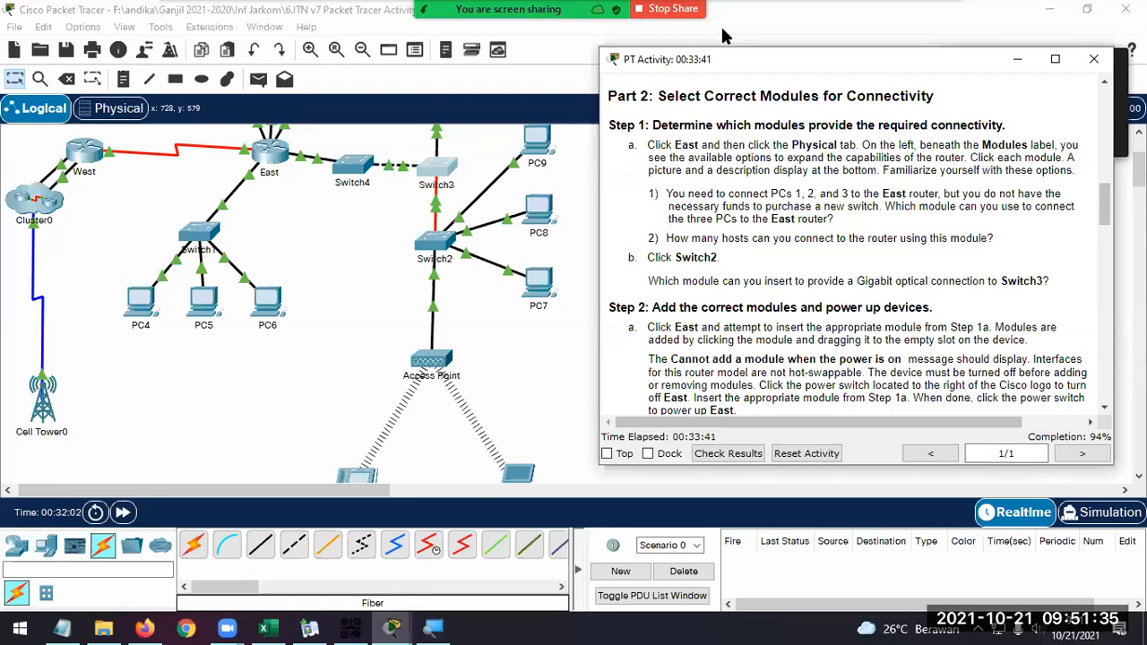
click(937, 24)
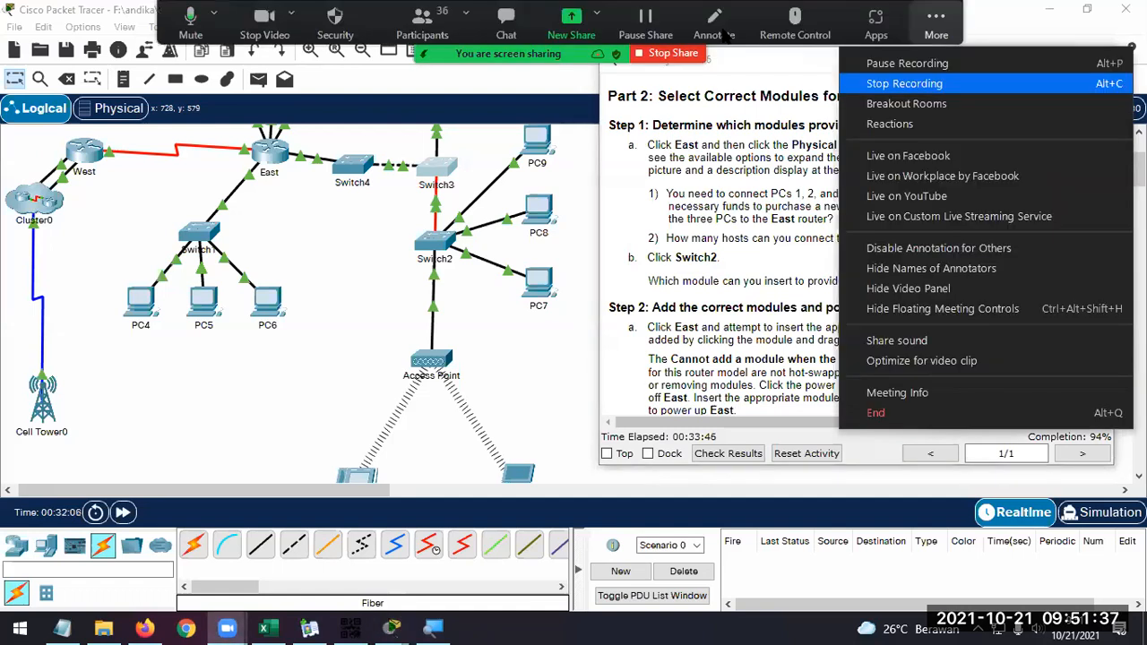